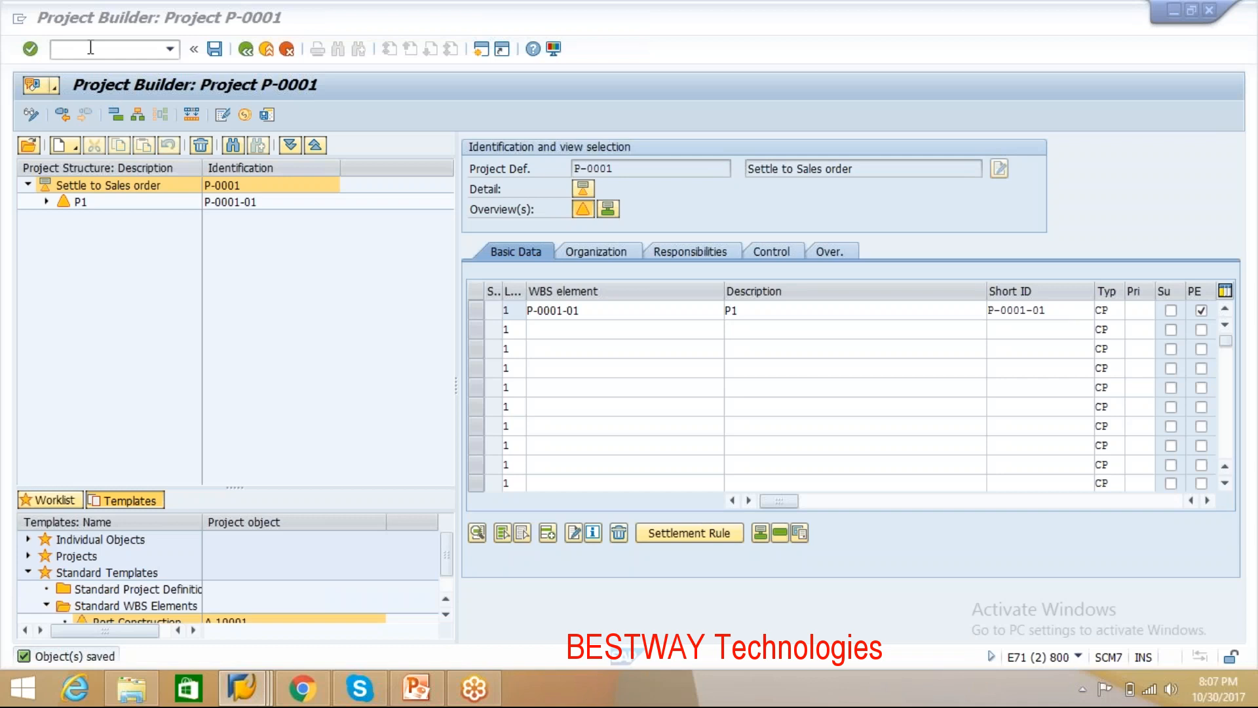
Step: Leave the current project for the SAP Easy Access menu and expand Logistics down to its Project System folder
{"action": "left_click", "coordinate": [90, 48]}
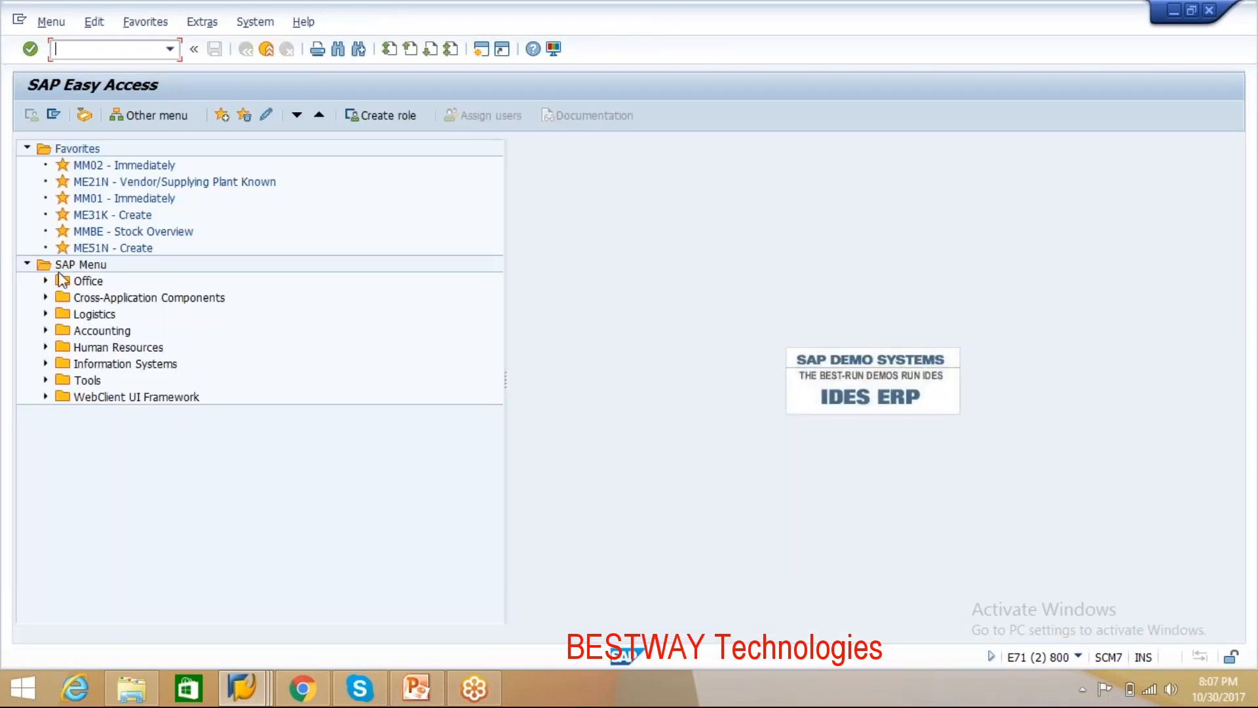
{"action": "right_click", "coordinate": [616, 699]}
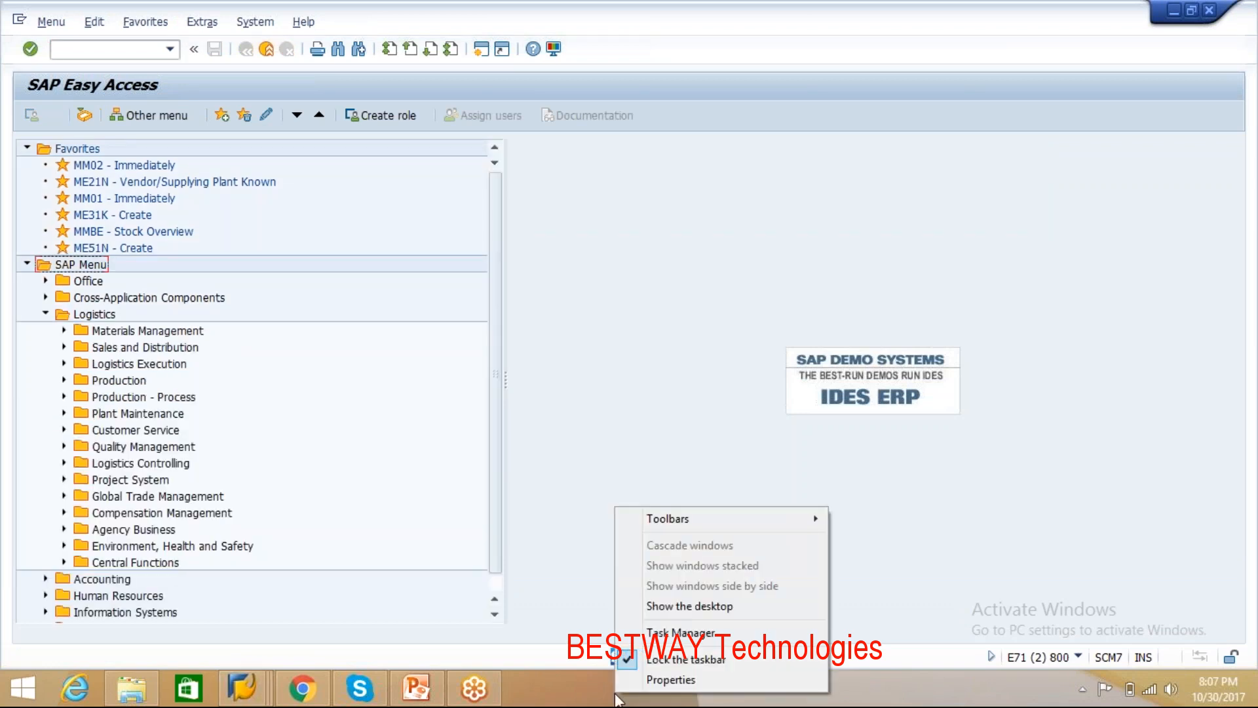
{"action": "left_click", "coordinate": [565, 524]}
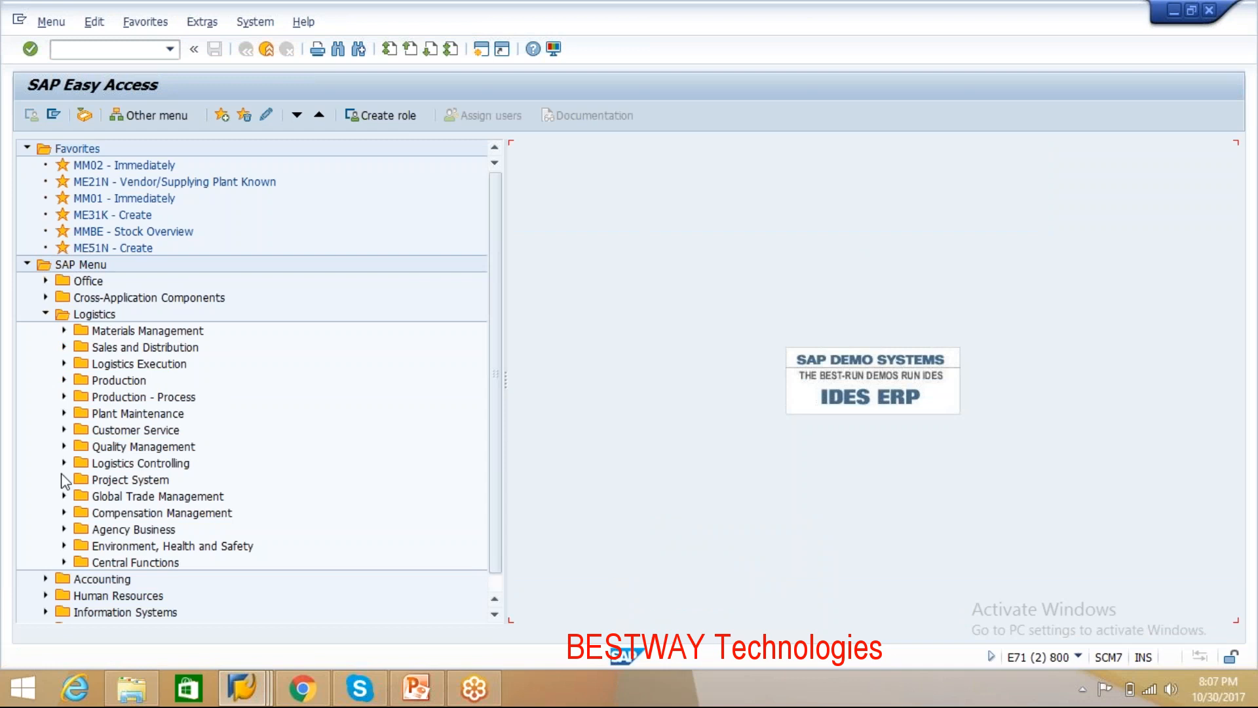
{"action": "left_click", "coordinate": [64, 479]}
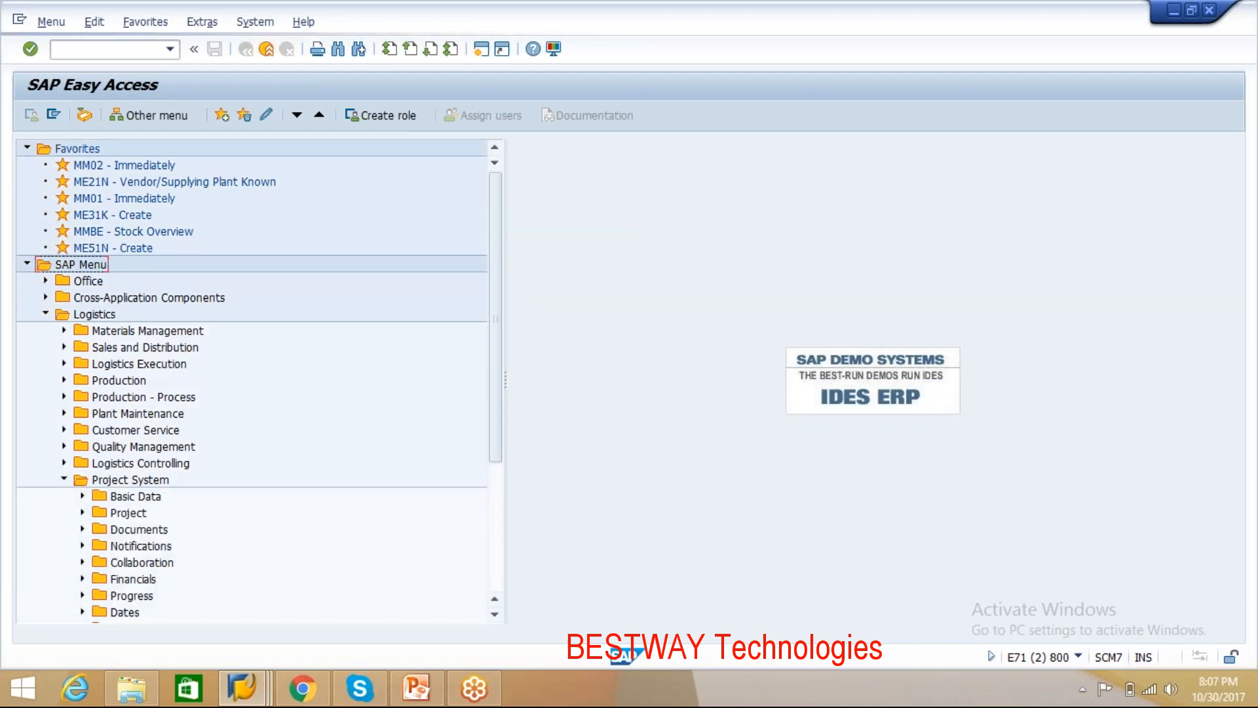
Step: Expand the Basic Data and Project folders inside Project System
{"action": "scroll", "coordinate": [496, 410], "scroll_direction": "down", "scroll_amount": 1}
{"action": "scroll", "coordinate": [495, 408], "scroll_direction": "down", "scroll_amount": 3}
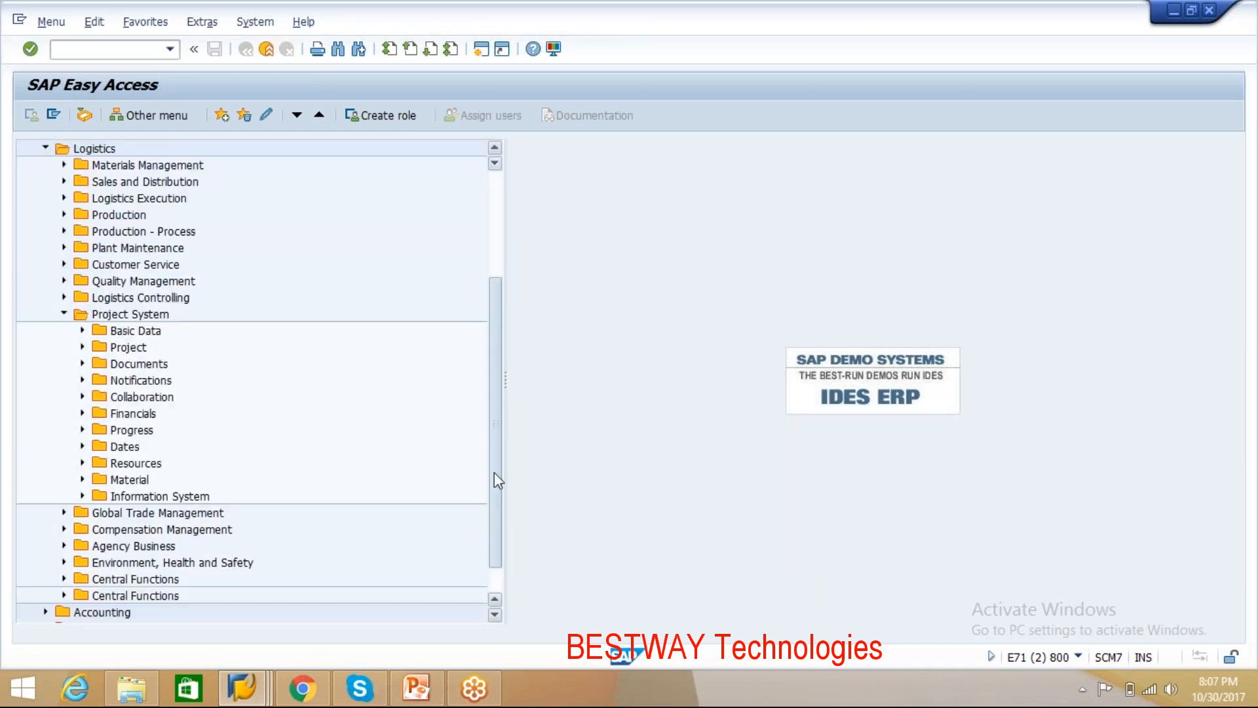
{"action": "scroll", "coordinate": [495, 480], "scroll_direction": "down", "scroll_amount": 1}
{"action": "left_click", "coordinate": [83, 314]}
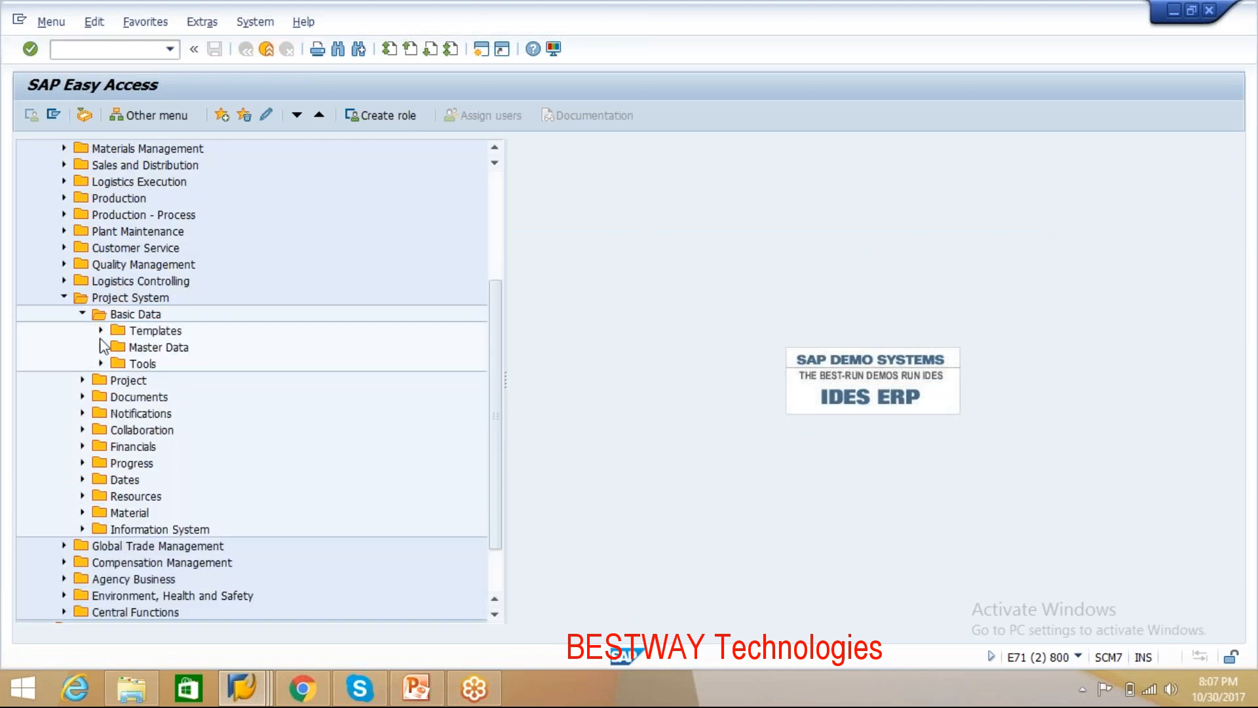
{"action": "left_click", "coordinate": [82, 381]}
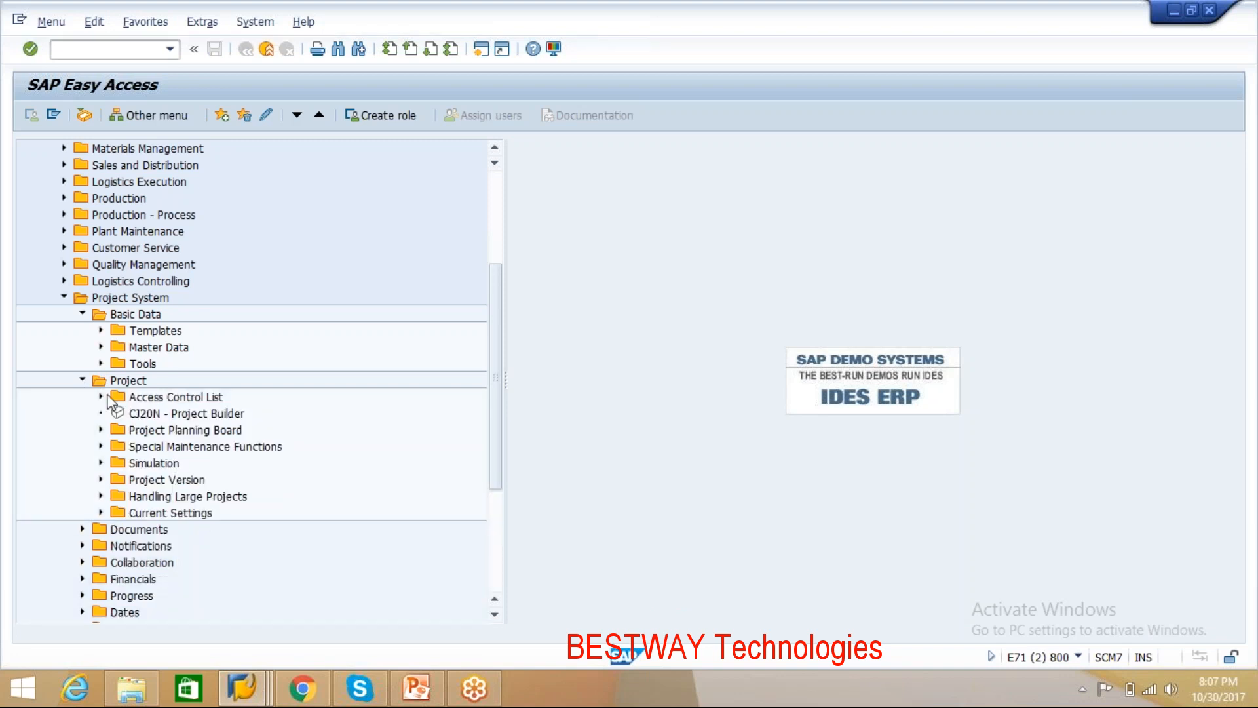
Step: Under Special Maintenance Functions, expand the Work Breakdown Structure (WBS) folder with its Project Definition subfolder, and the Network folder
{"action": "left_click", "coordinate": [101, 447]}
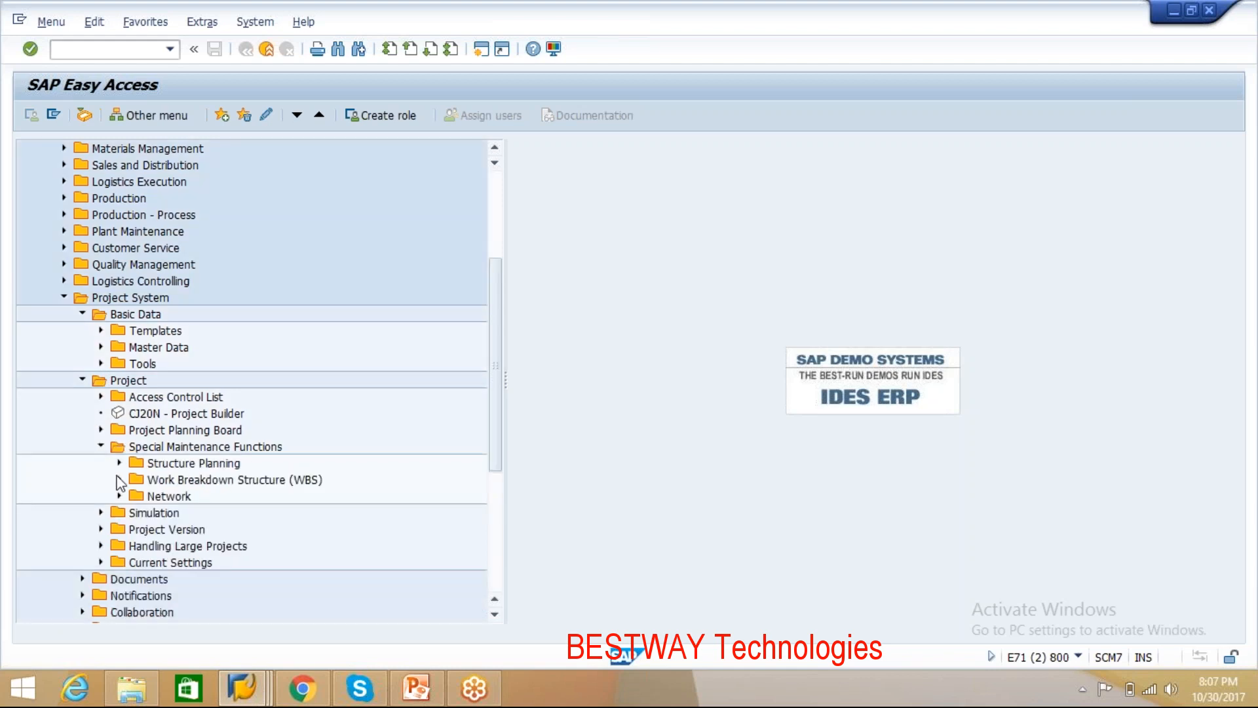
{"action": "left_click", "coordinate": [119, 479]}
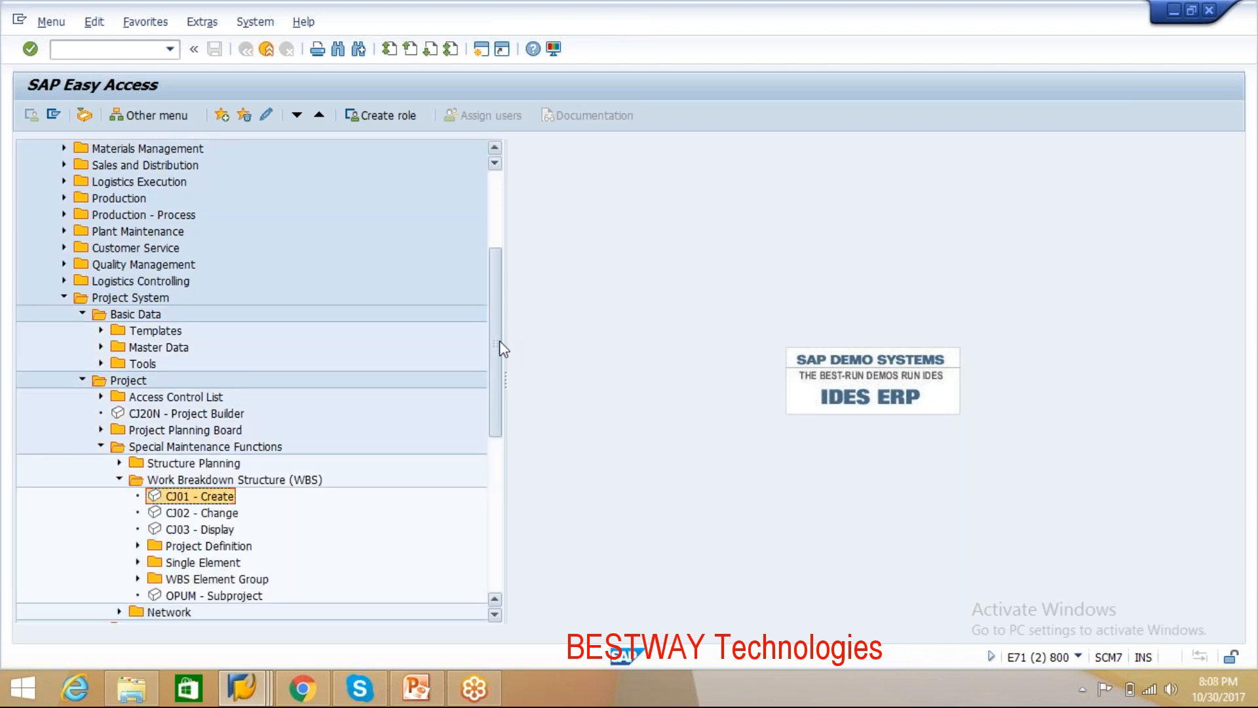
{"action": "scroll", "coordinate": [502, 374], "scroll_direction": "down", "scroll_amount": 1}
{"action": "scroll", "coordinate": [494, 392], "scroll_direction": "down", "scroll_amount": 3}
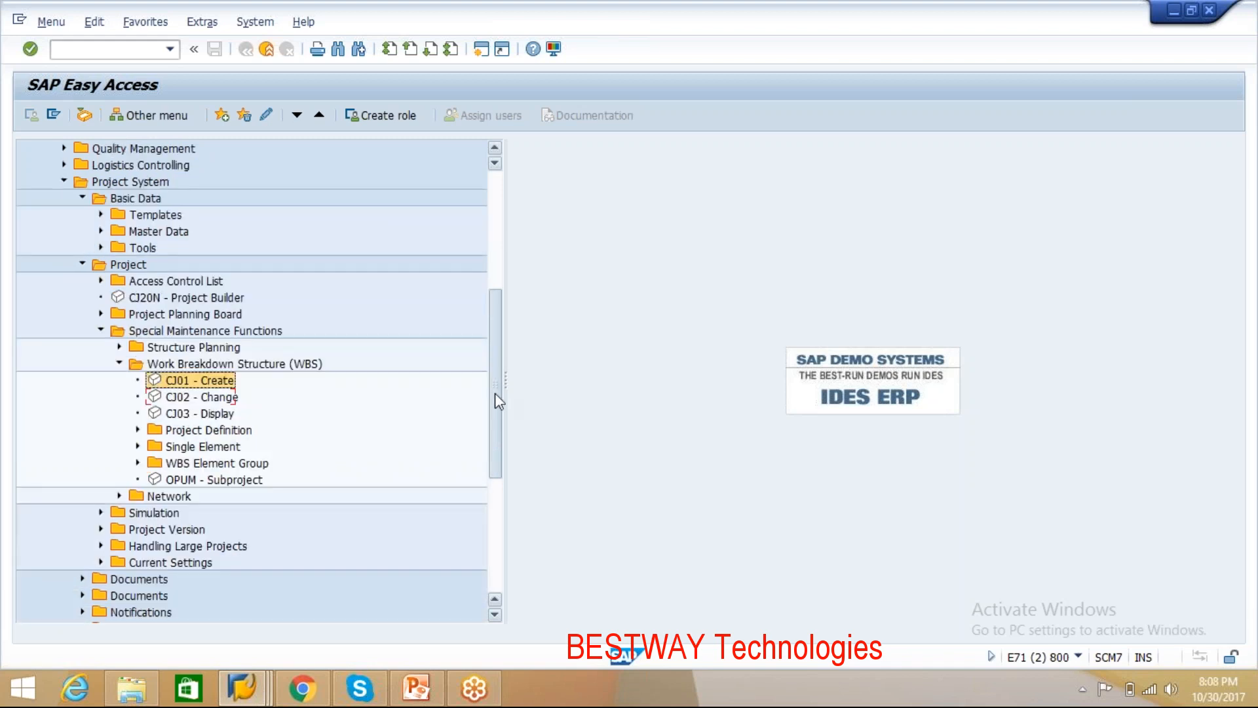
{"action": "scroll", "coordinate": [494, 393], "scroll_direction": "down", "scroll_amount": 1}
{"action": "left_click", "coordinate": [137, 397]}
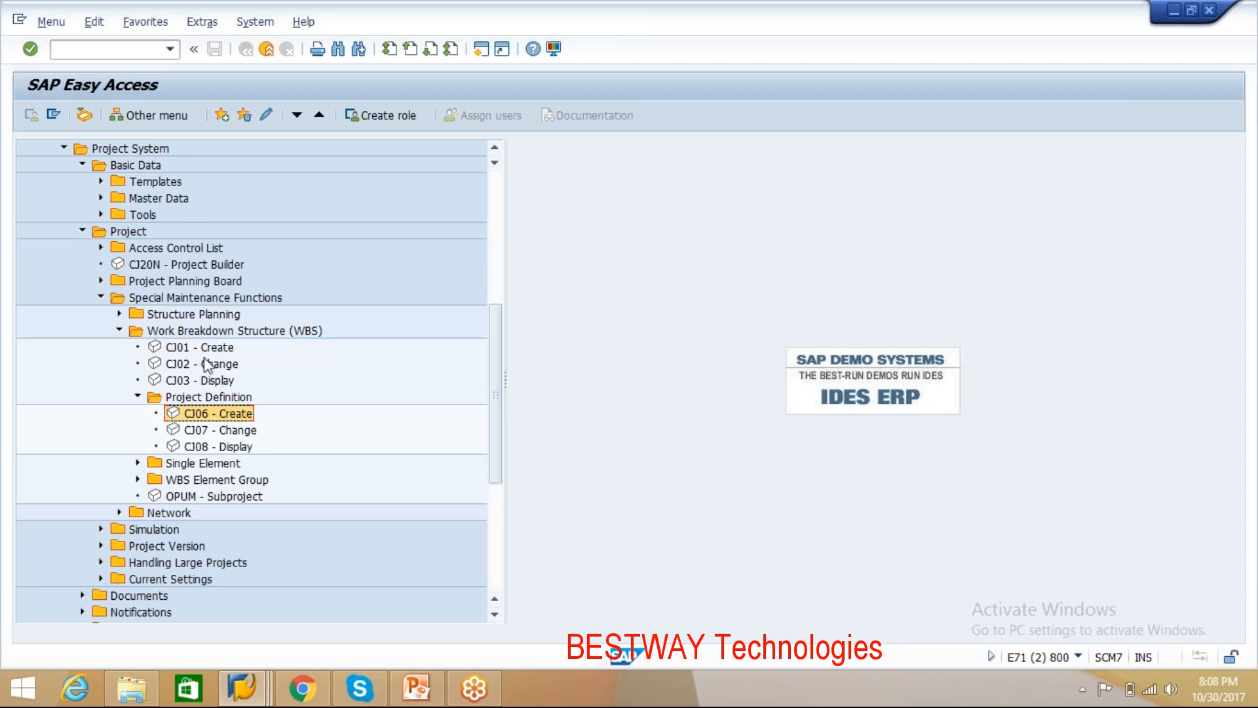
{"action": "left_click", "coordinate": [120, 513]}
{"action": "left_click", "coordinate": [208, 529]}
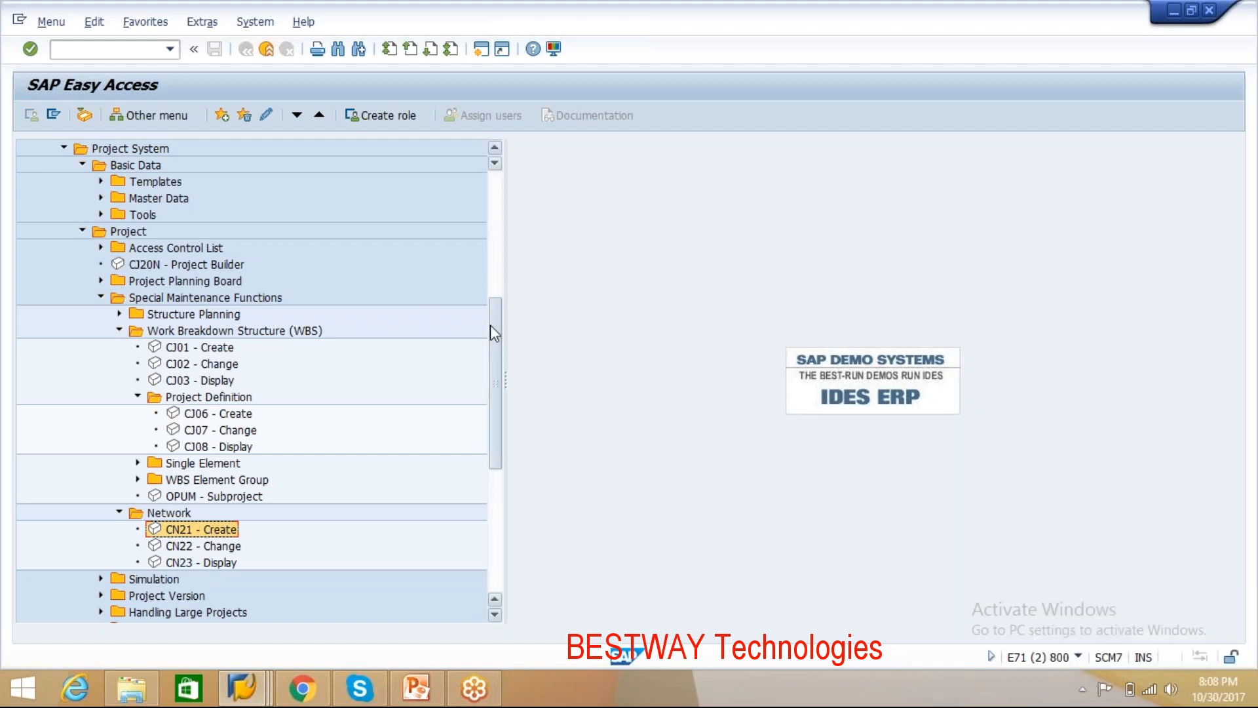
{"action": "left_click_drag", "start_coordinate": [491, 324], "coordinate": [490, 308]}
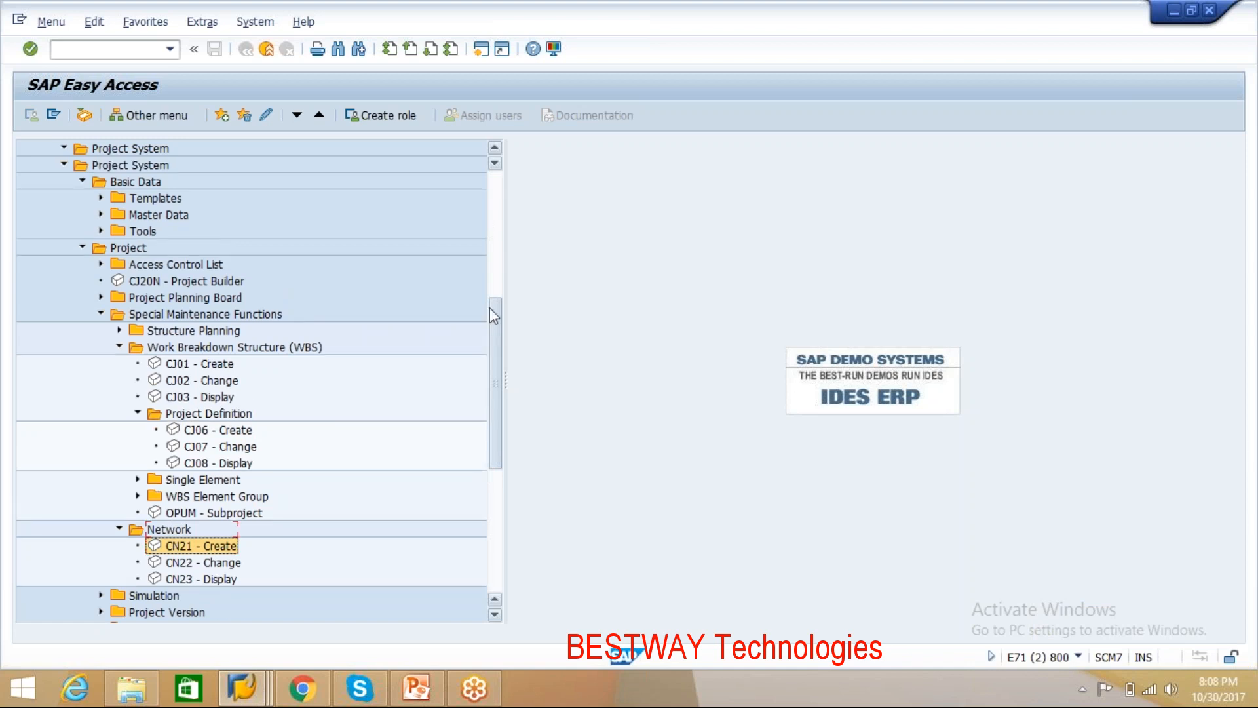
{"action": "scroll", "coordinate": [489, 308], "scroll_direction": "up", "scroll_amount": 1}
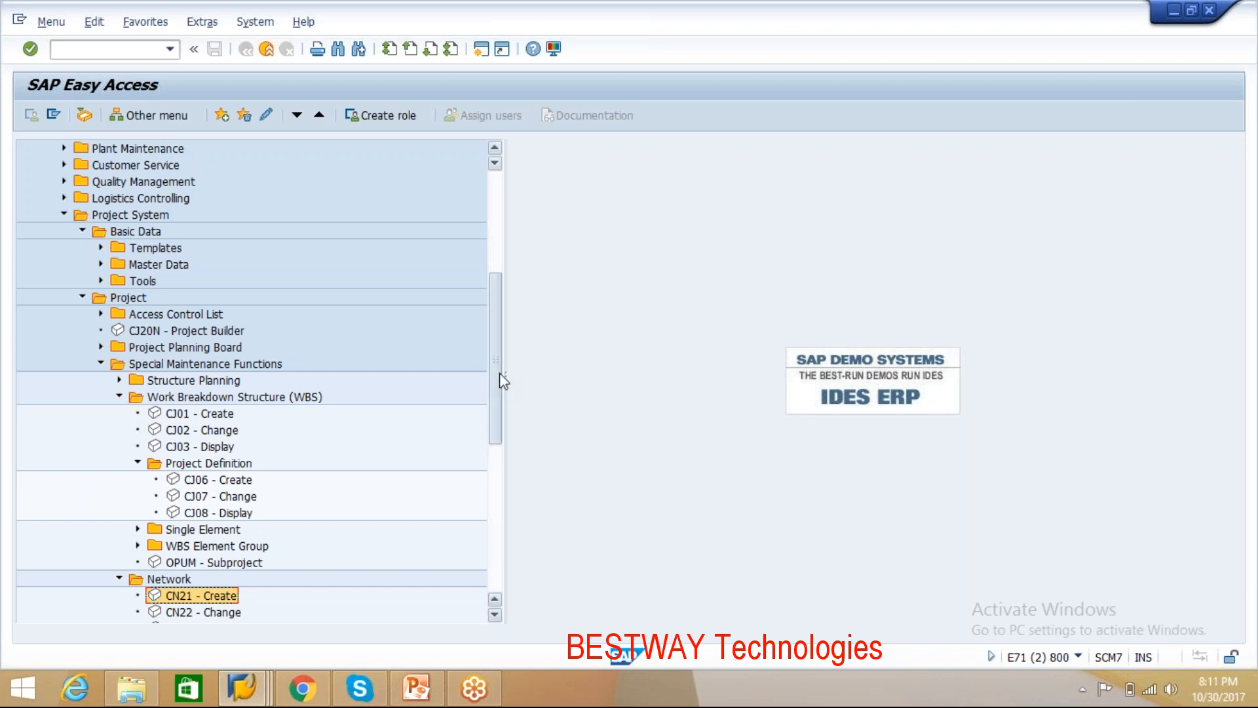
{"action": "left_click_drag", "start_coordinate": [501, 377], "coordinate": [493, 416]}
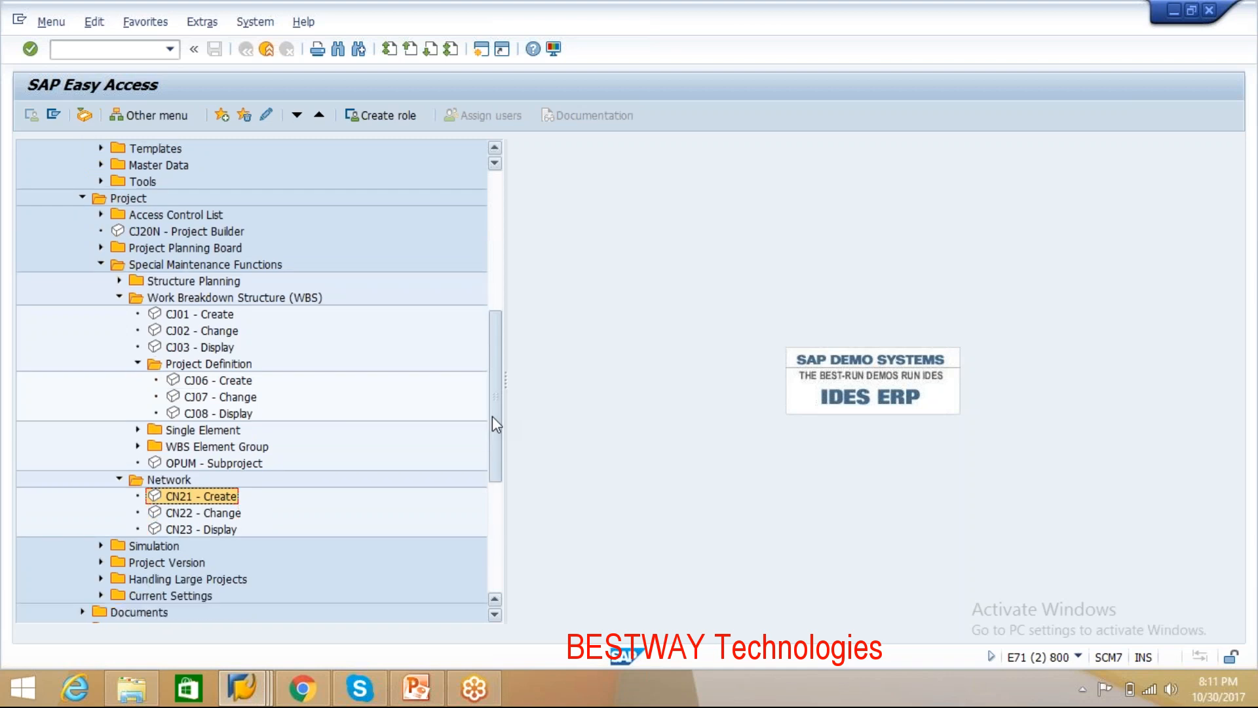
{"action": "scroll", "coordinate": [493, 415], "scroll_direction": "down", "scroll_amount": 1}
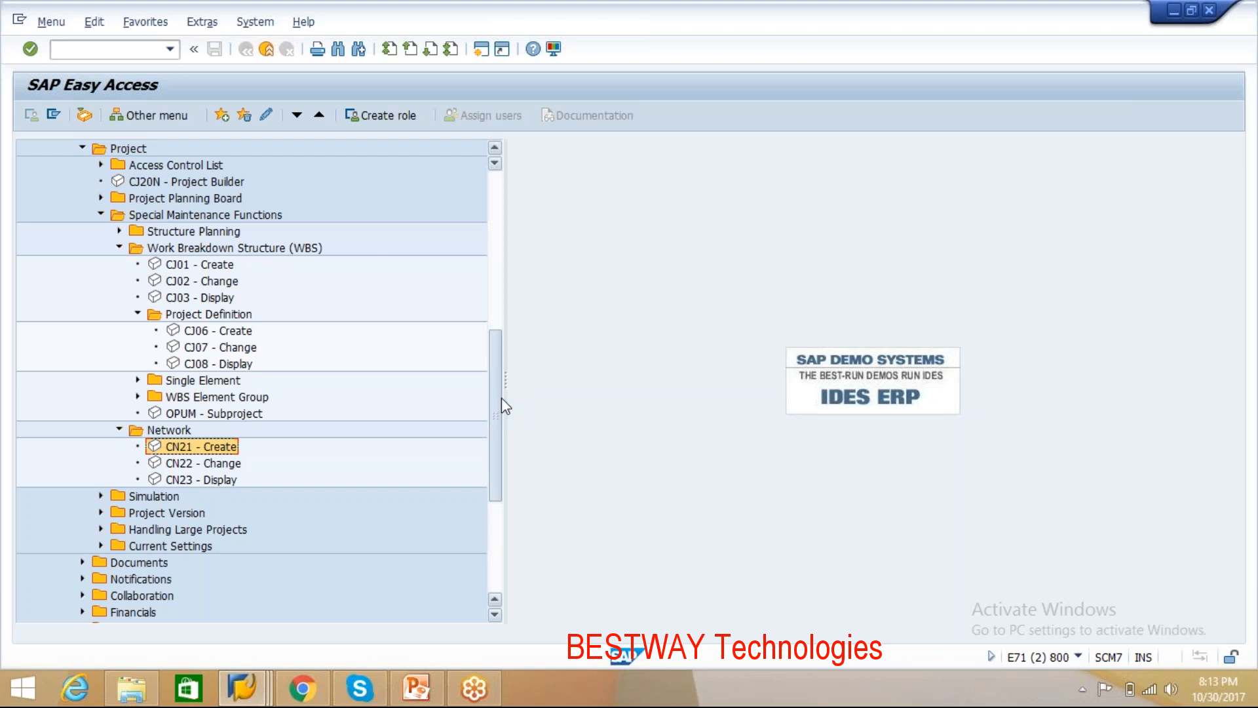
{"action": "left_click_drag", "start_coordinate": [501, 398], "coordinate": [501, 379]}
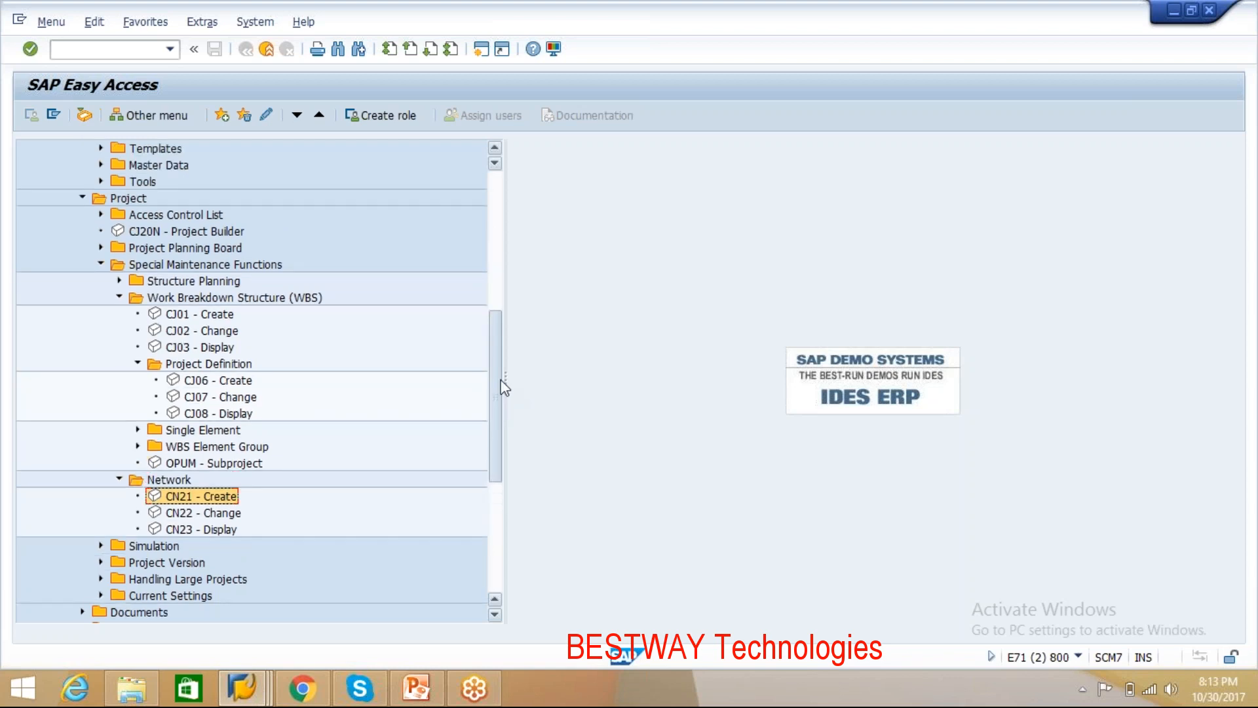
{"action": "left_click_drag", "start_coordinate": [501, 379], "coordinate": [501, 367]}
Step: Start the CJ02 - Change transaction and open project definition C/5558 in the WBS element overview
{"action": "left_click", "coordinate": [206, 264]}
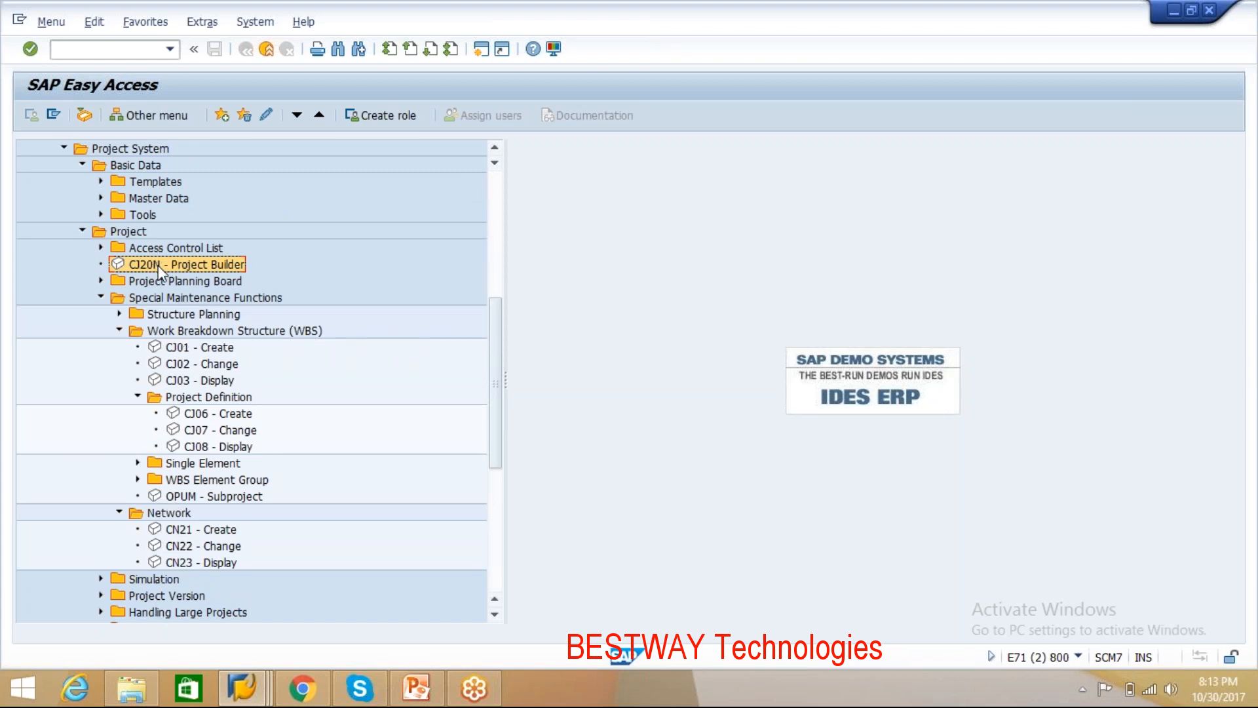
{"action": "double_click", "coordinate": [202, 366]}
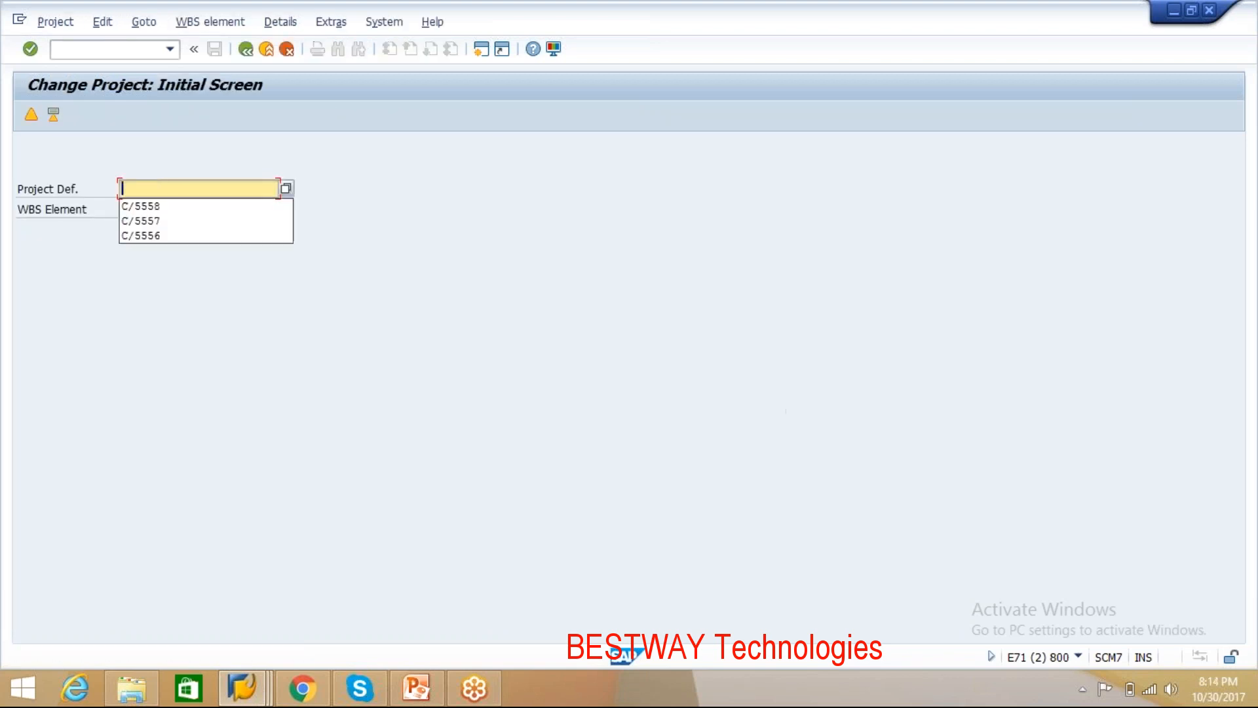
{"action": "left_click", "coordinate": [247, 188]}
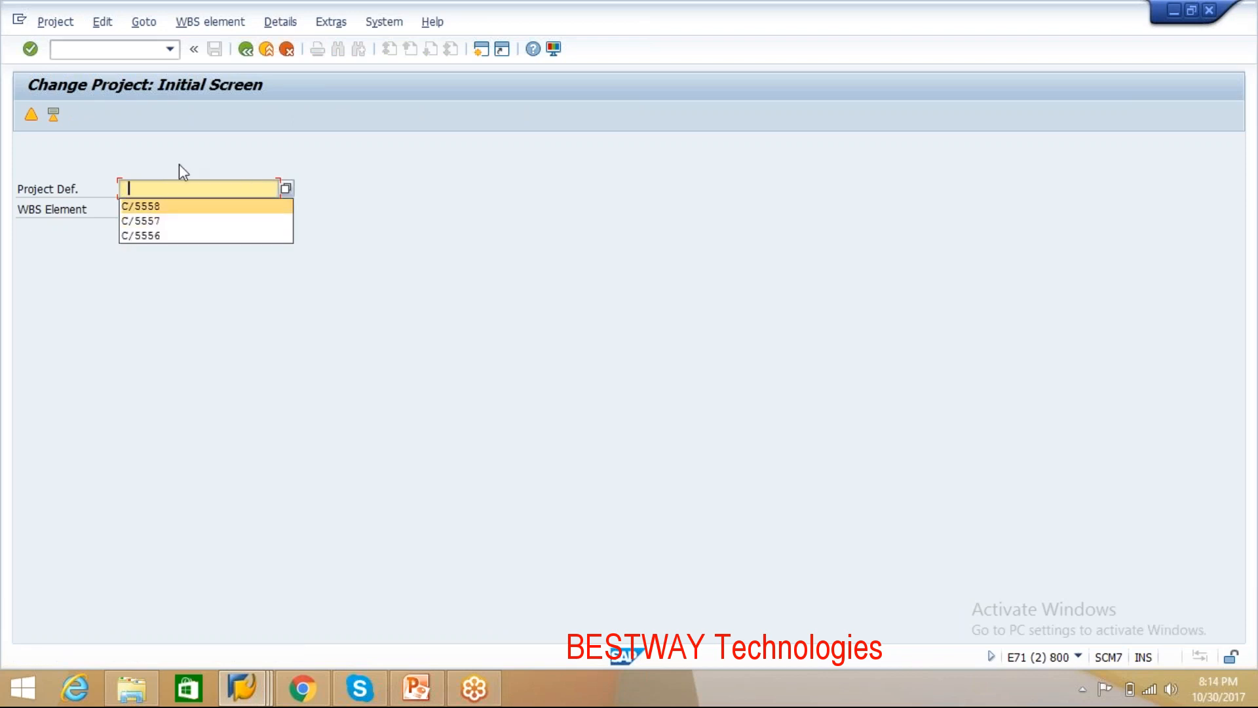
{"action": "left_click", "coordinate": [171, 183]}
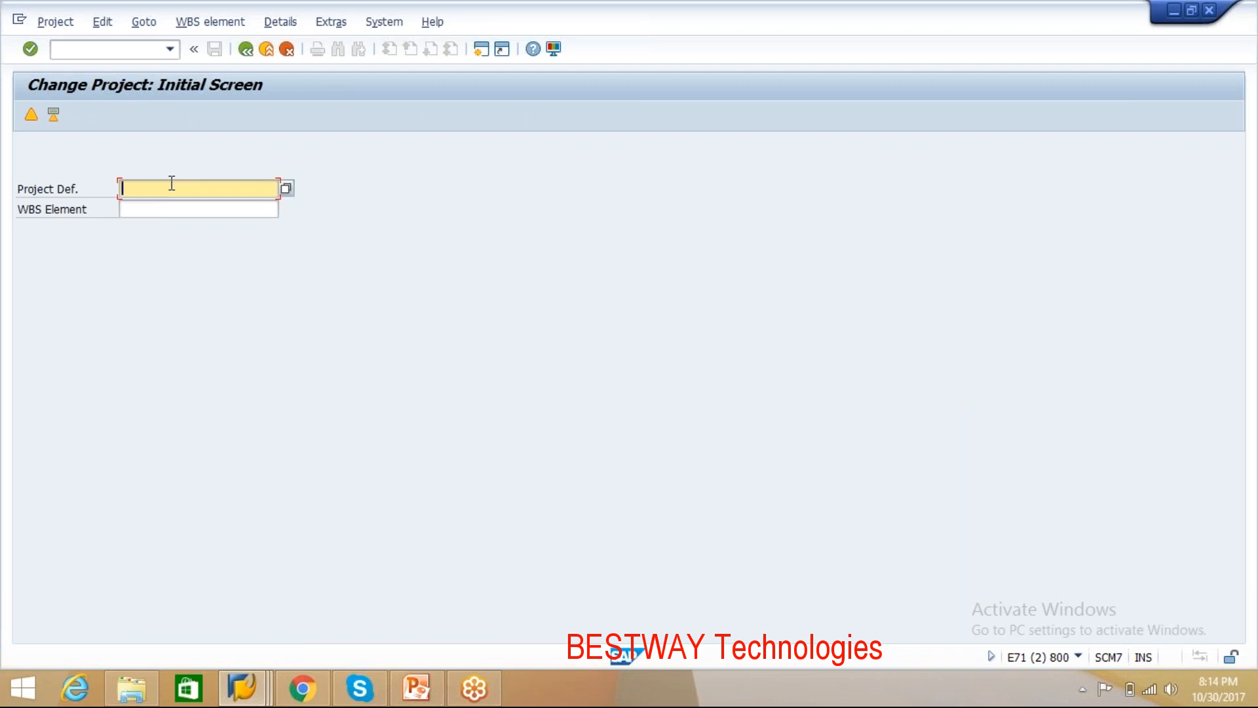
{"action": "type", "text": "a"}
{"action": "key", "text": "BackSpace"}
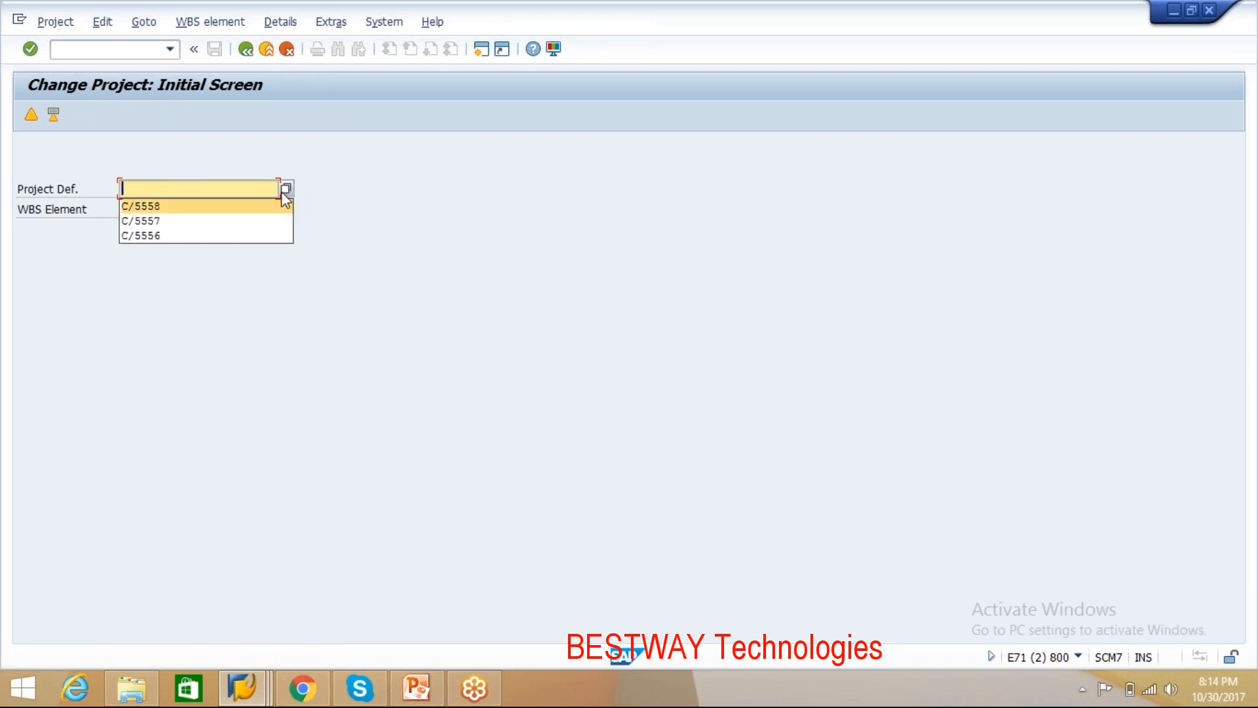
{"action": "left_click", "coordinate": [245, 207]}
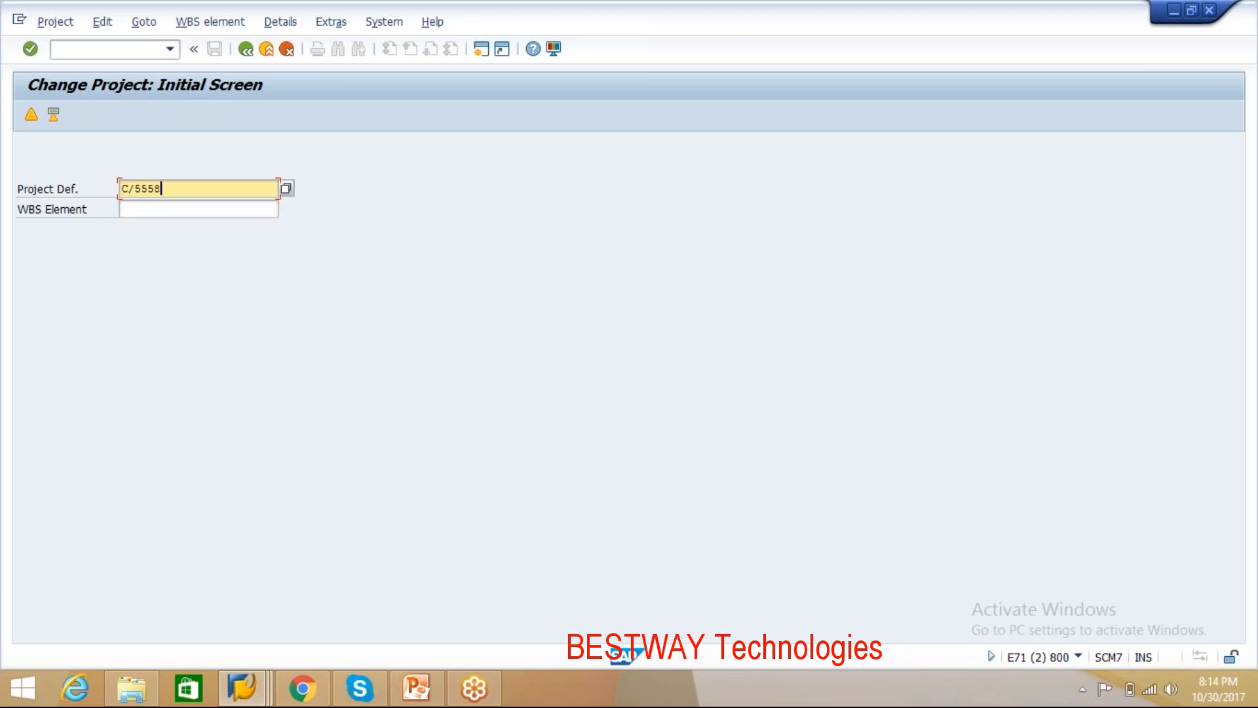
{"action": "key", "text": "Return"}
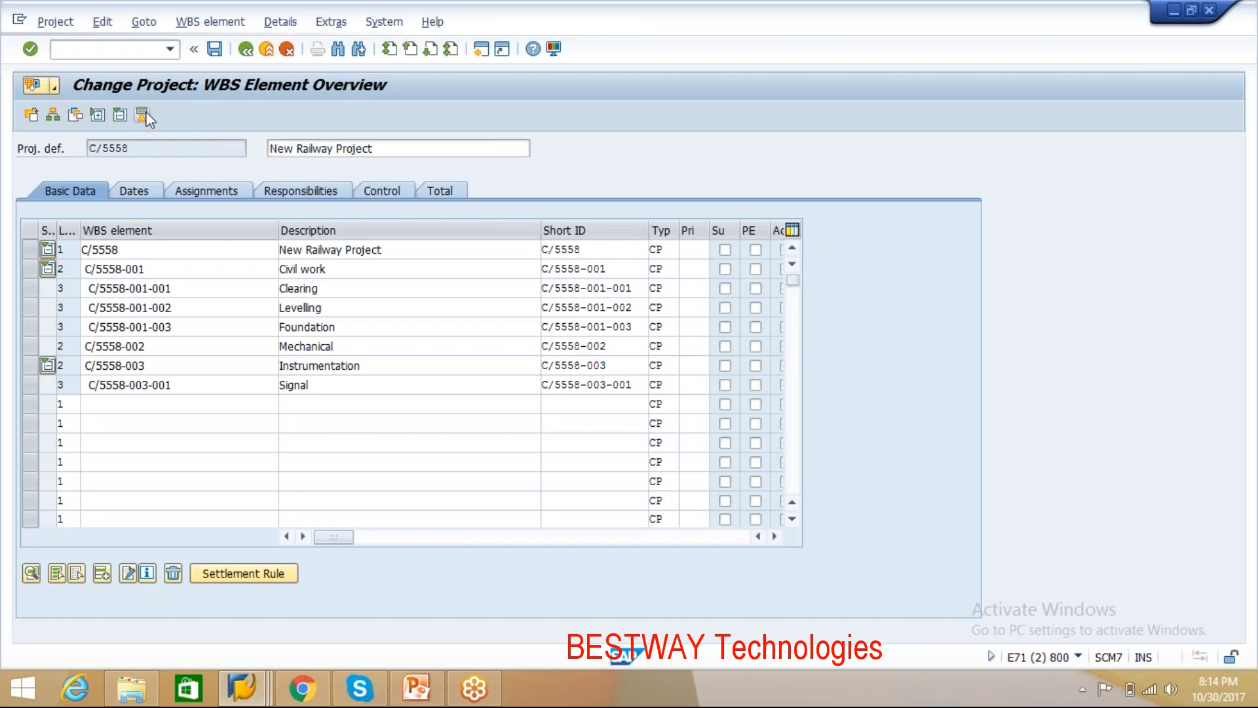
Step: Examine the project definition and hierarchy graphic of project C/5558, and return to the SAP Easy Access menu
{"action": "left_click", "coordinate": [144, 116]}
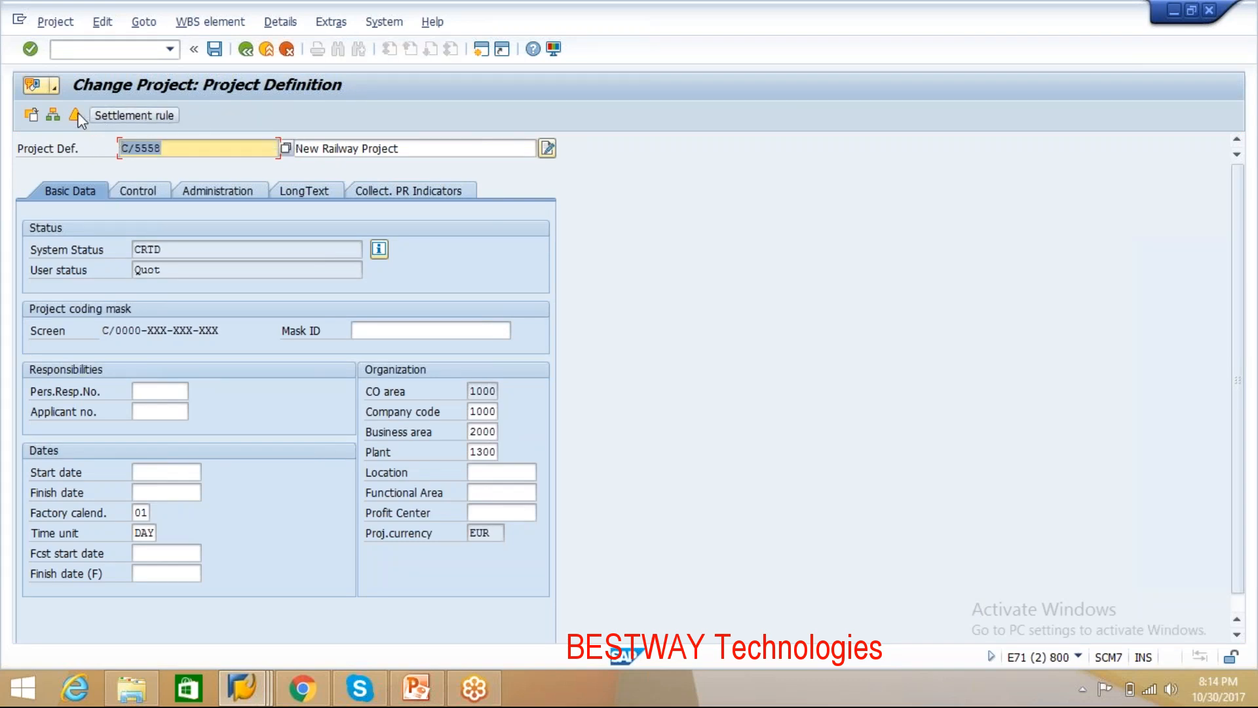
{"action": "left_click", "coordinate": [52, 117]}
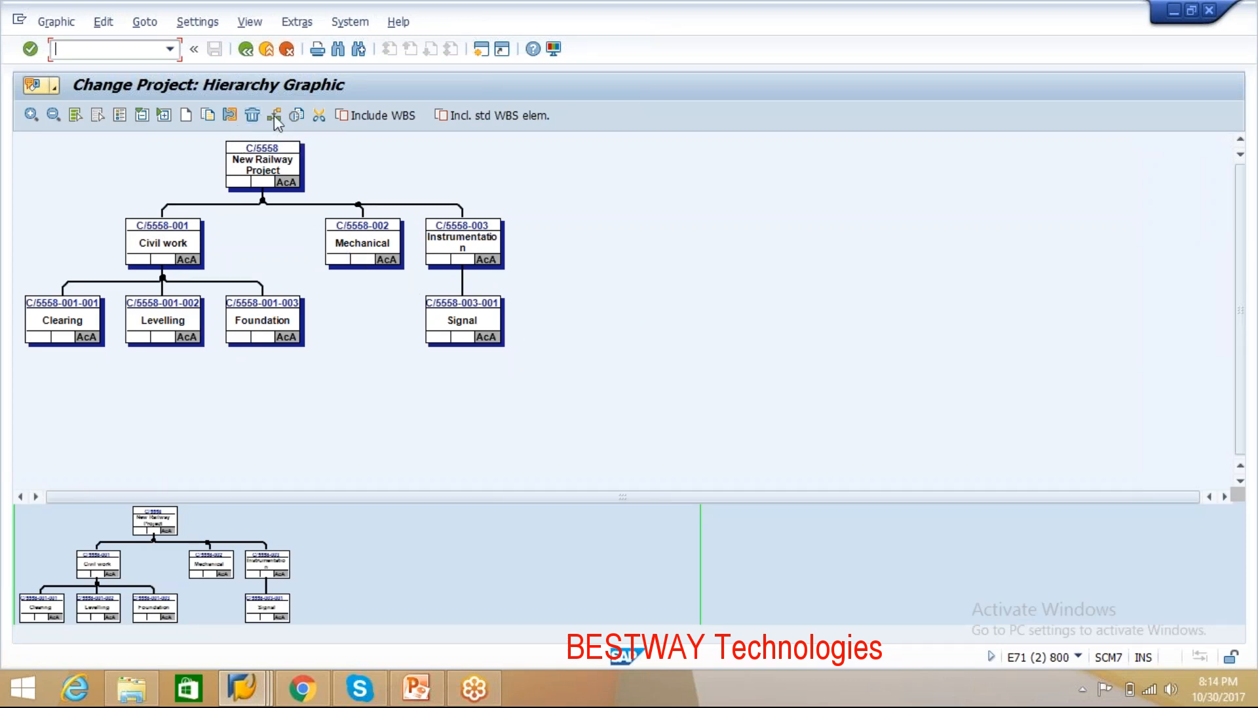
{"action": "double_click", "coordinate": [359, 237]}
{"action": "left_click", "coordinate": [245, 51]}
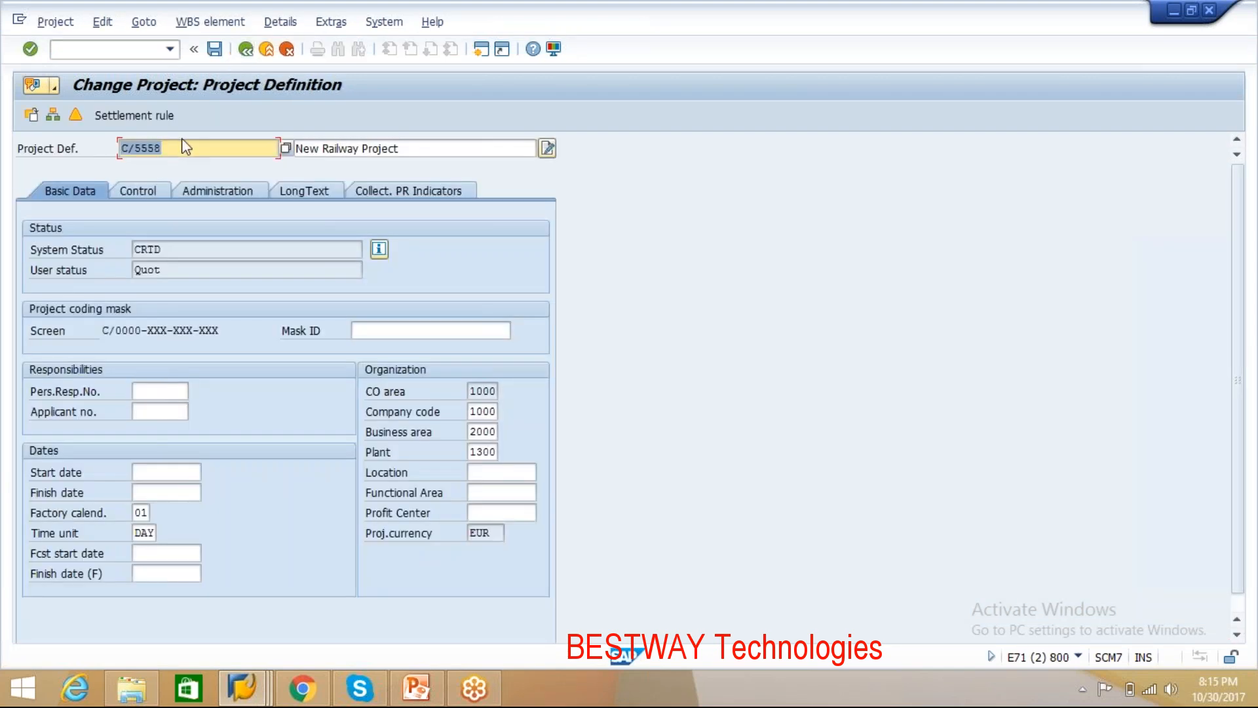
{"action": "left_click", "coordinate": [122, 148]}
{"action": "left_click", "coordinate": [245, 50]}
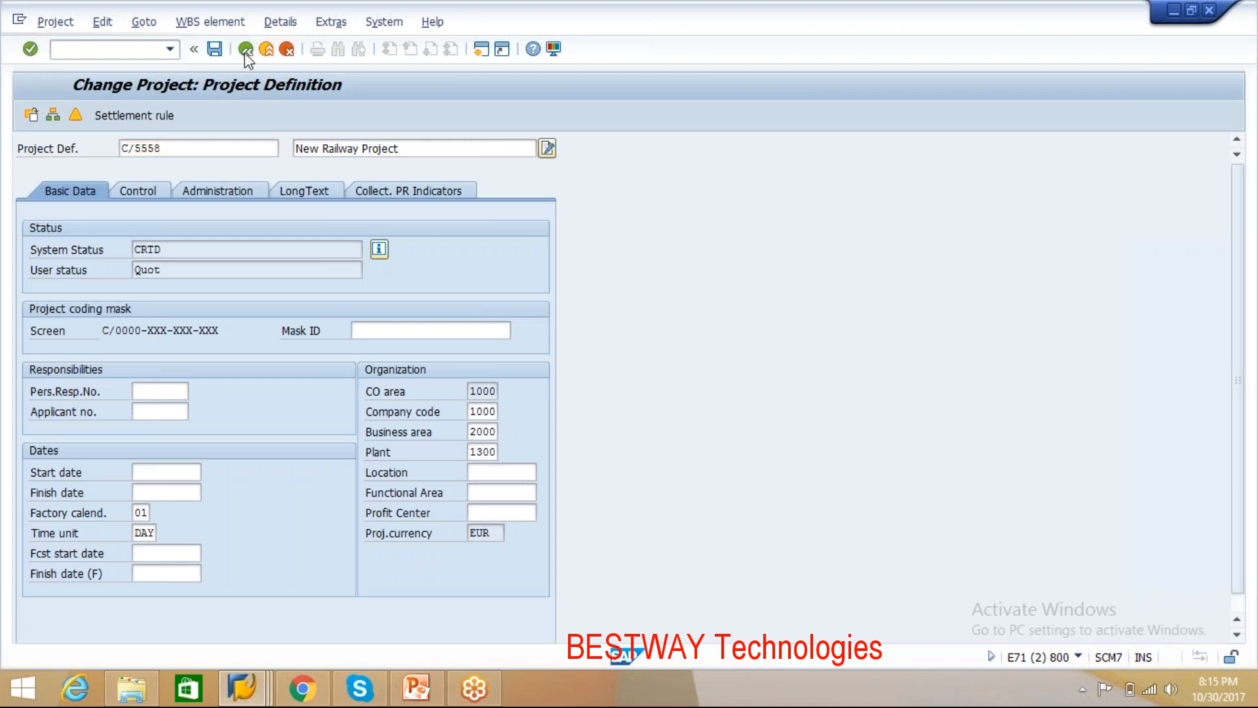
{"action": "left_click", "coordinate": [245, 50]}
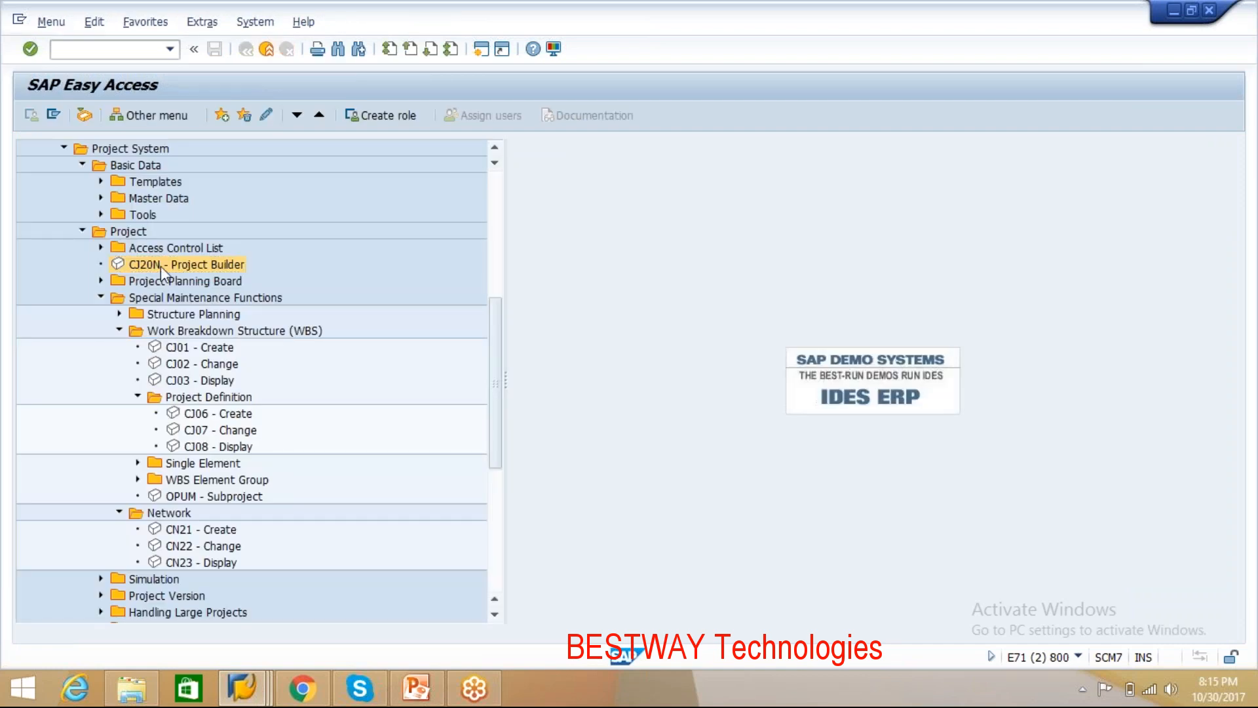
Step: Start CJ20N - Project Builder and open project C/5558
{"action": "double_click", "coordinate": [160, 265]}
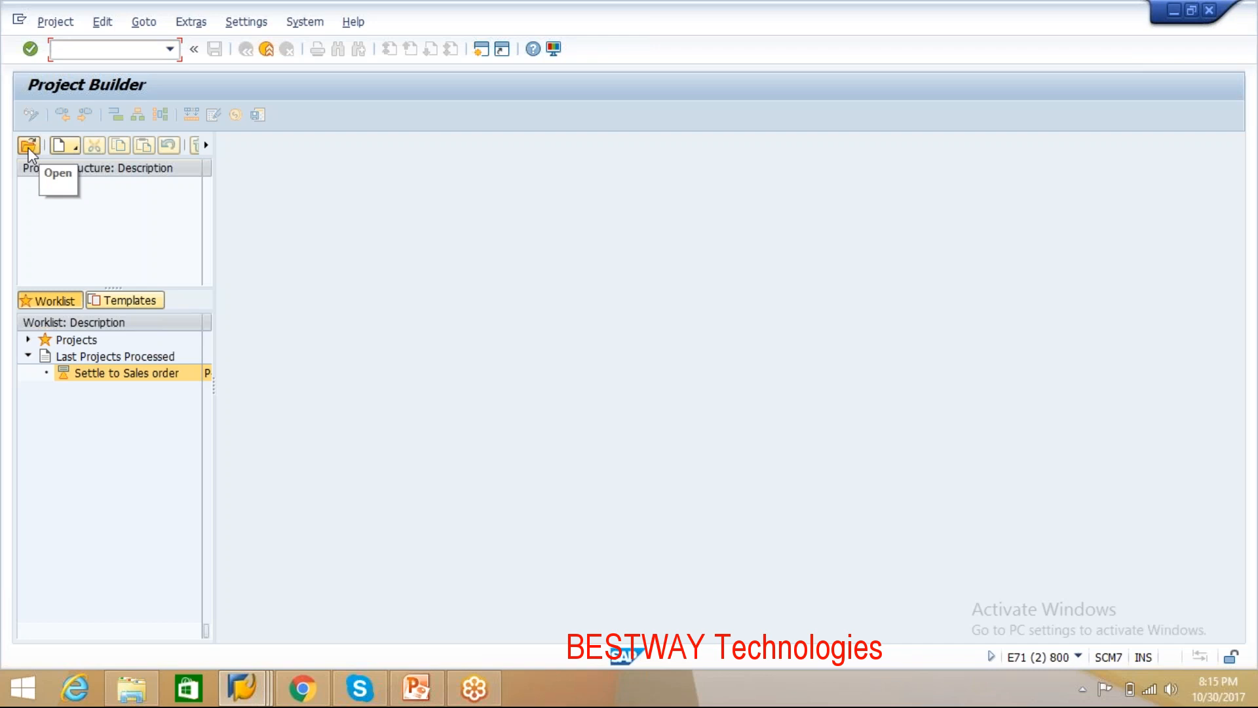
{"action": "left_click", "coordinate": [28, 147]}
{"action": "left_click", "coordinate": [634, 353]}
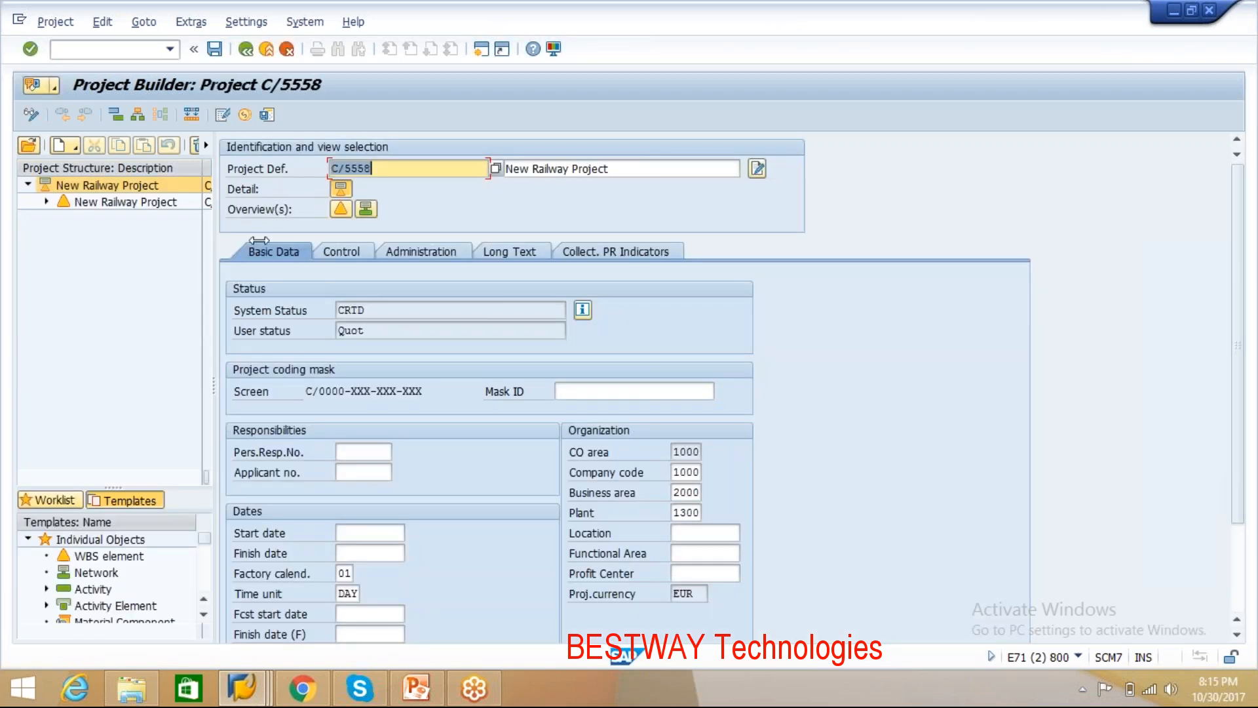
Step: Widen the project structure area and expand the New Railway Project and Civil work WBS elements
{"action": "left_click_drag", "start_coordinate": [259, 241], "coordinate": [343, 232]}
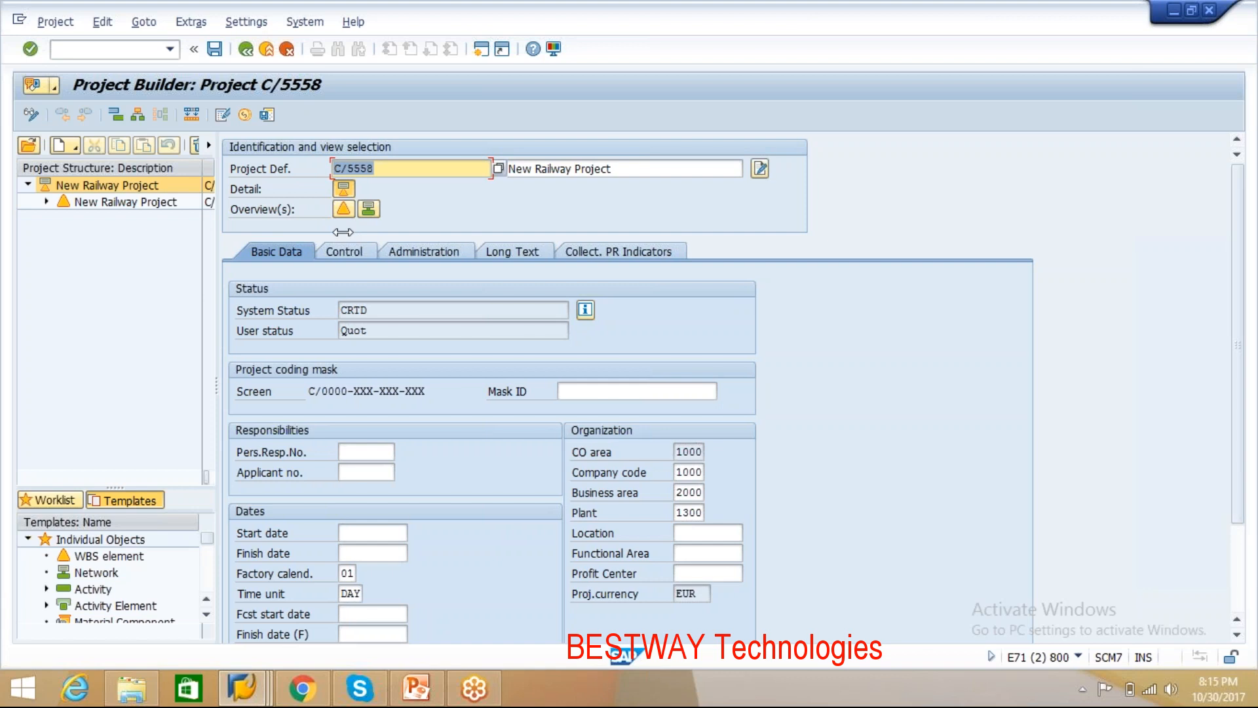
{"action": "left_click_drag", "start_coordinate": [343, 232], "coordinate": [343, 232]}
{"action": "left_click", "coordinate": [47, 204]}
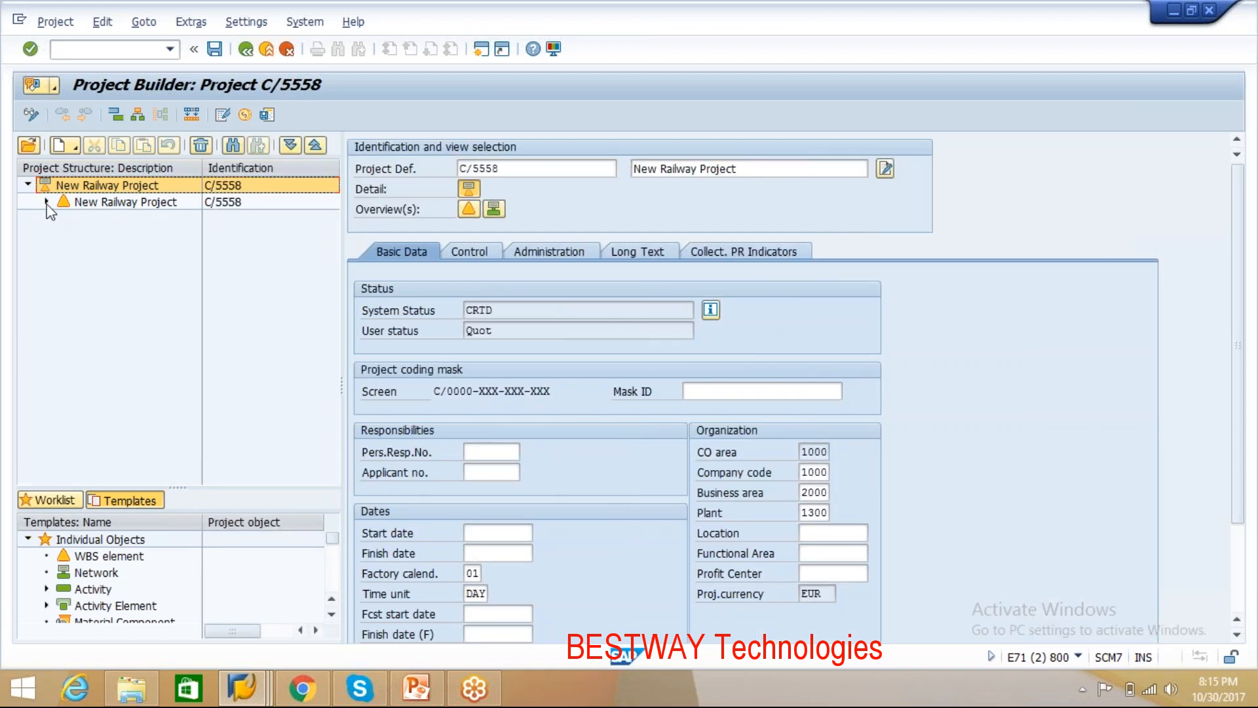
{"action": "left_click", "coordinate": [47, 202]}
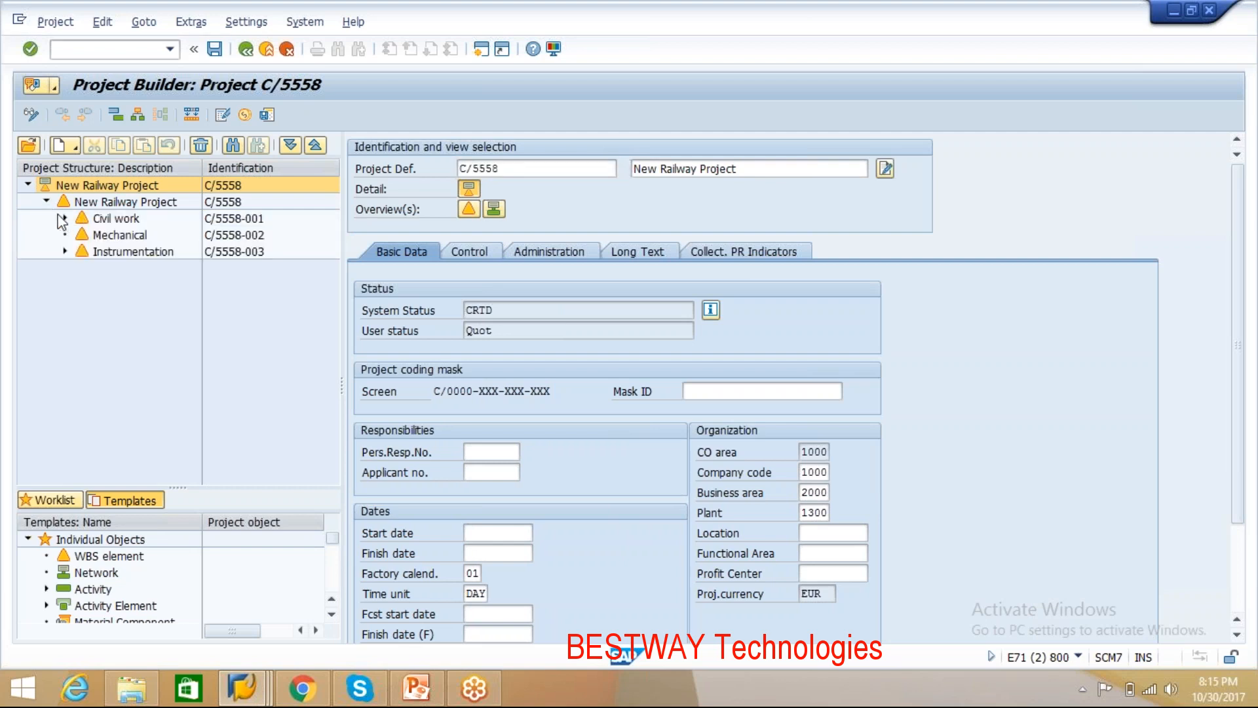
{"action": "left_click", "coordinate": [59, 216]}
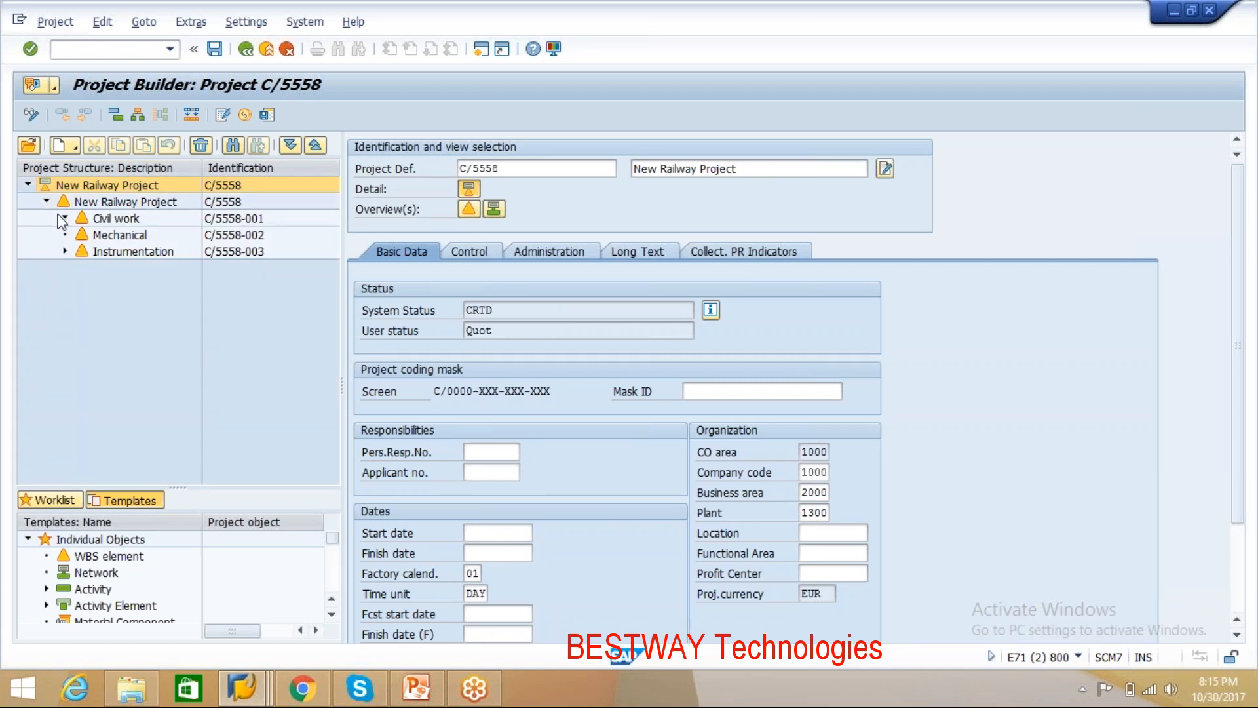
Step: Examine each section of the project coding mask C/0000-XXX-XXX-XXX in the basic data of the project definition
{"action": "left_click_drag", "start_coordinate": [474, 391], "coordinate": [433, 391]}
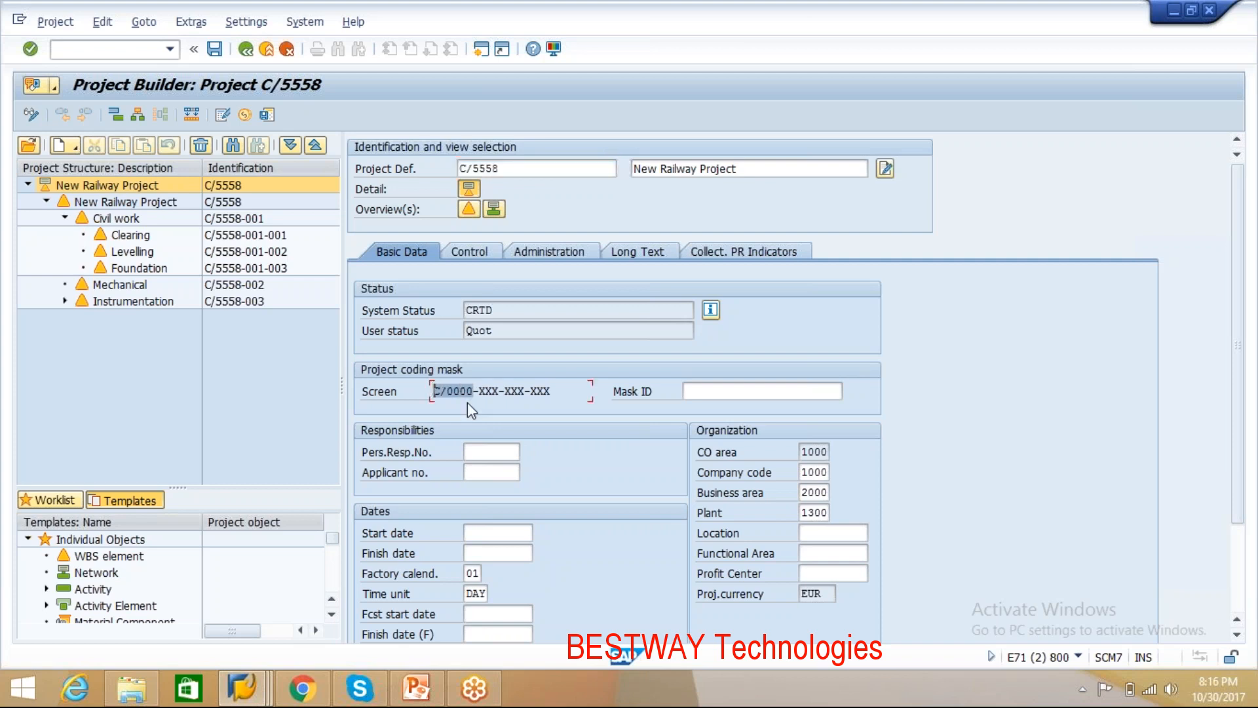
{"action": "left_click", "coordinate": [480, 391]}
{"action": "double_click", "coordinate": [485, 392]}
{"action": "left_click_drag", "start_coordinate": [506, 388], "coordinate": [528, 387]}
{"action": "left_click", "coordinate": [531, 388]}
{"action": "left_click_drag", "start_coordinate": [537, 388], "coordinate": [549, 386]}
Step: Compare the identifications of the New Railway Project, Civil work and Clearing WBS elements with the coding mask of the project definition
{"action": "left_click", "coordinate": [110, 222]}
{"action": "left_click", "coordinate": [108, 218]}
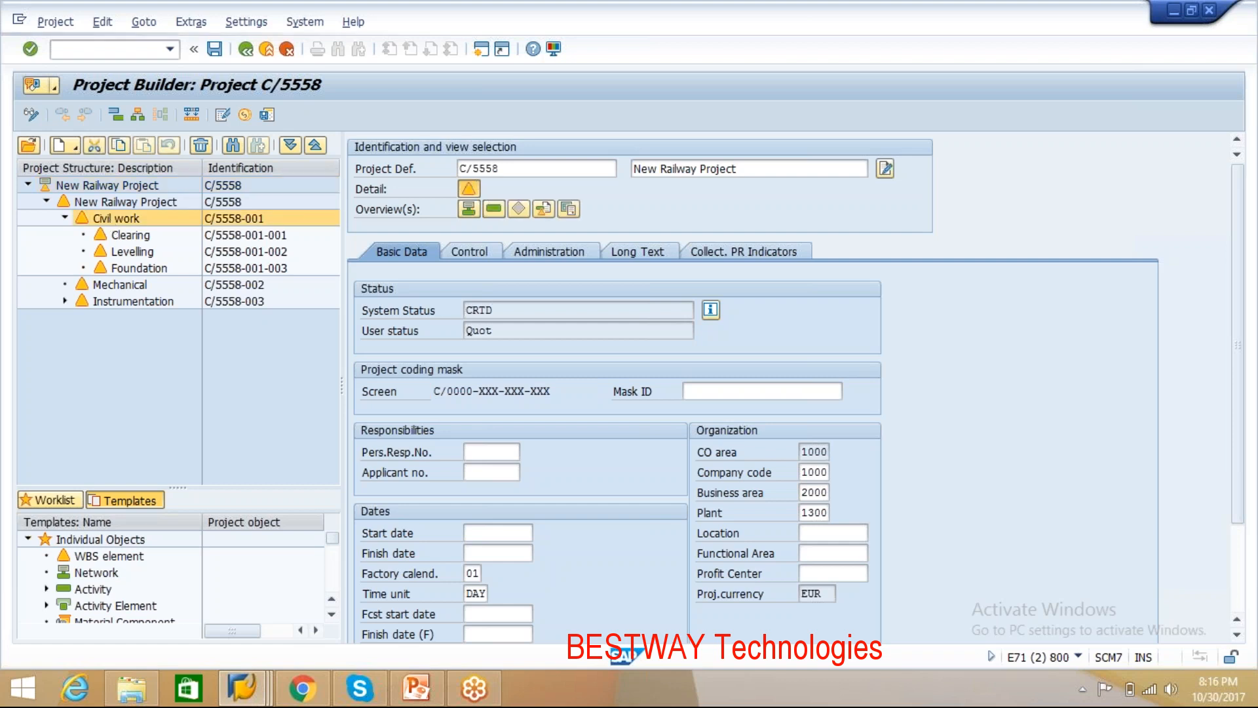
{"action": "left_click", "coordinate": [103, 203]}
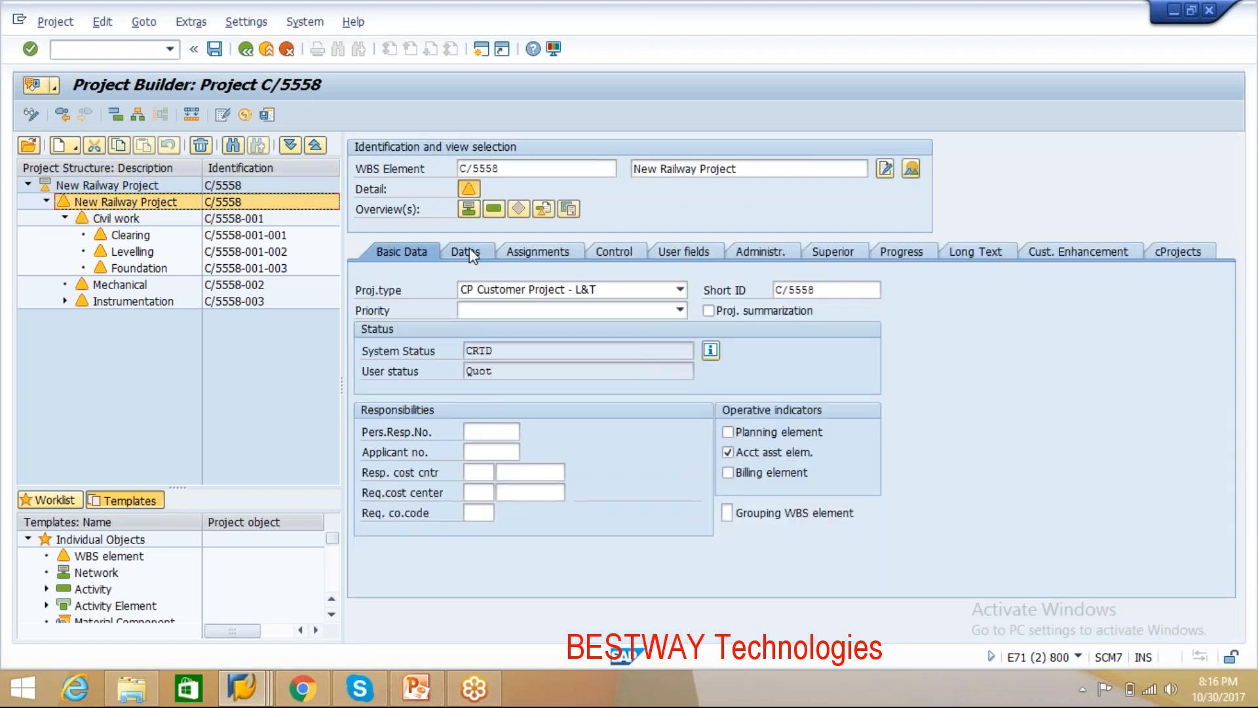
{"action": "left_click", "coordinate": [513, 168]}
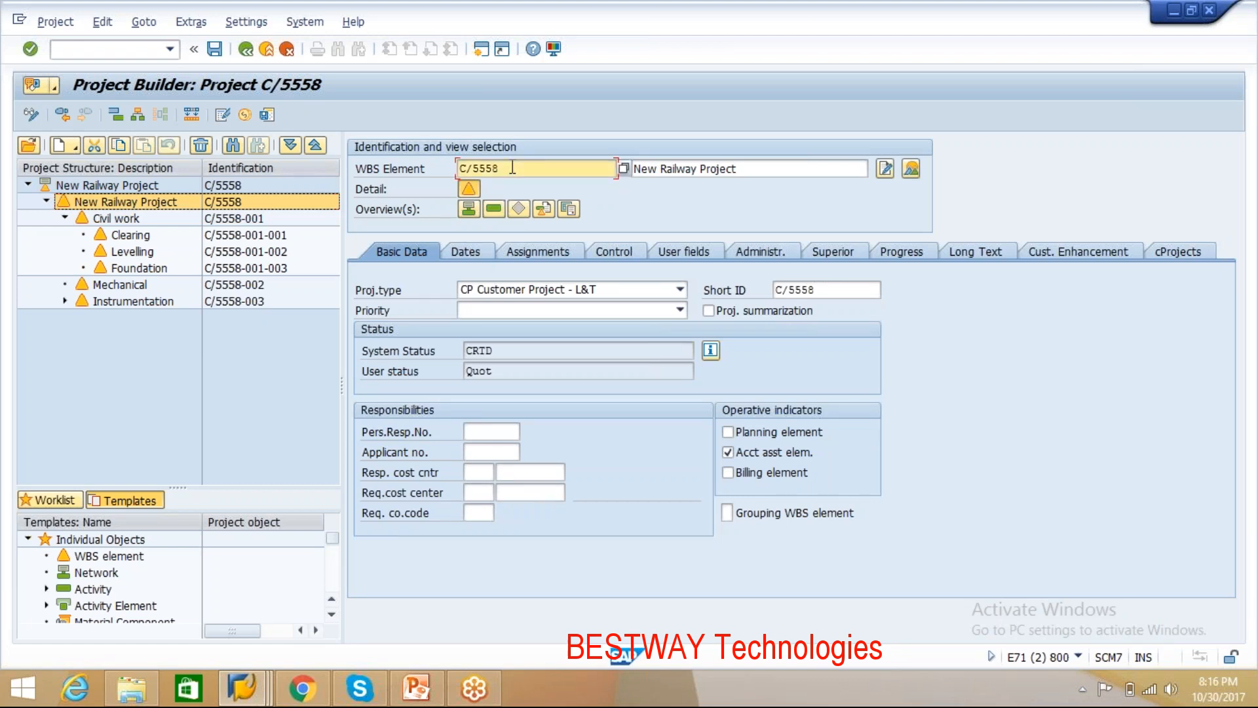
{"action": "left_click_drag", "start_coordinate": [513, 167], "coordinate": [219, 185]}
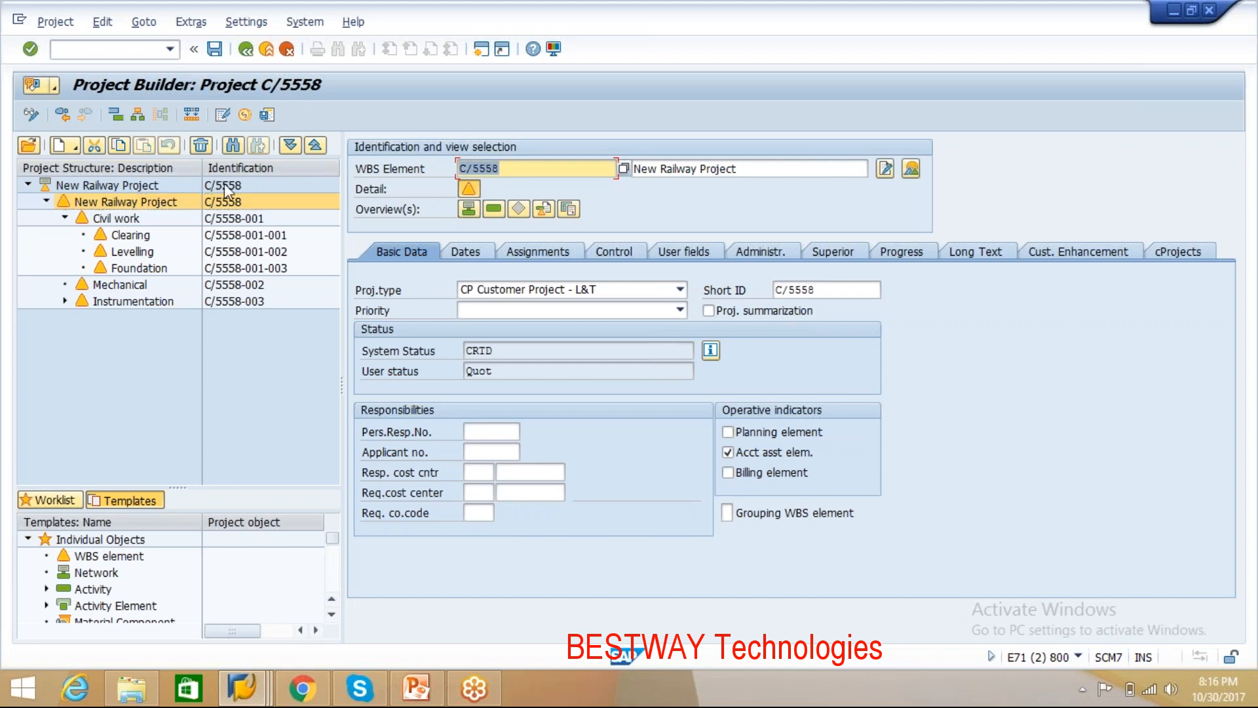
{"action": "left_click", "coordinate": [224, 184]}
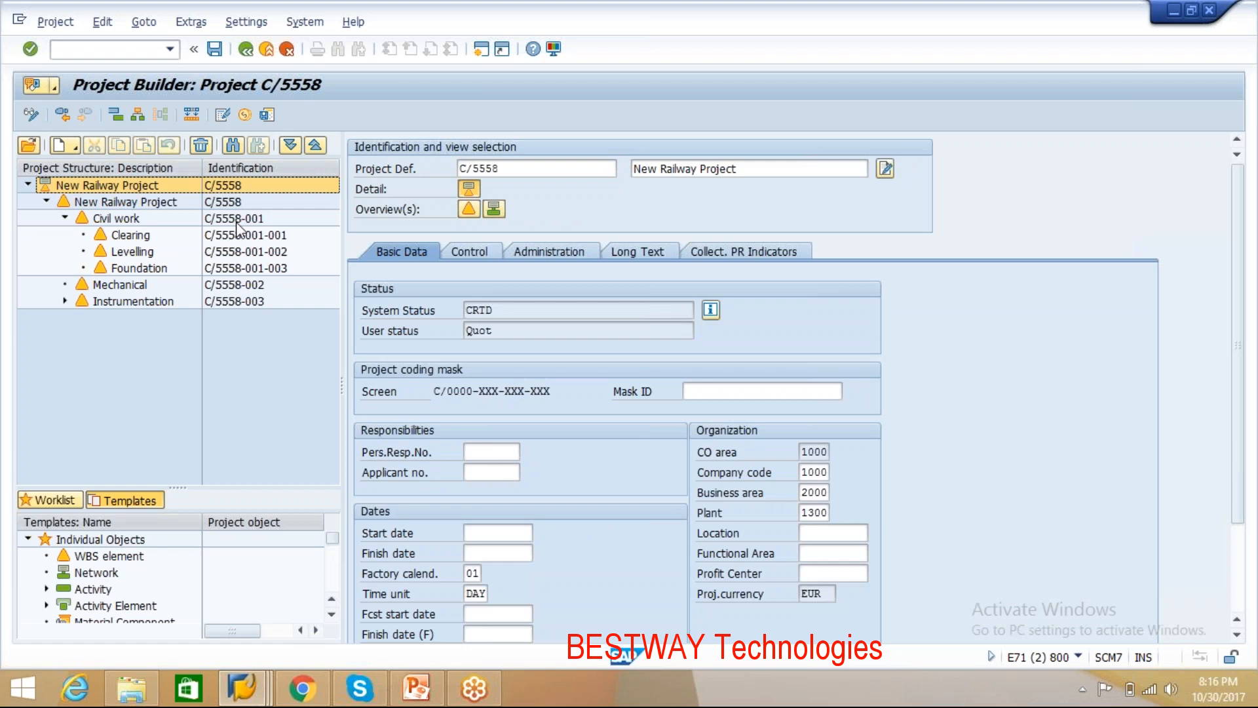
{"action": "left_click", "coordinate": [237, 224]}
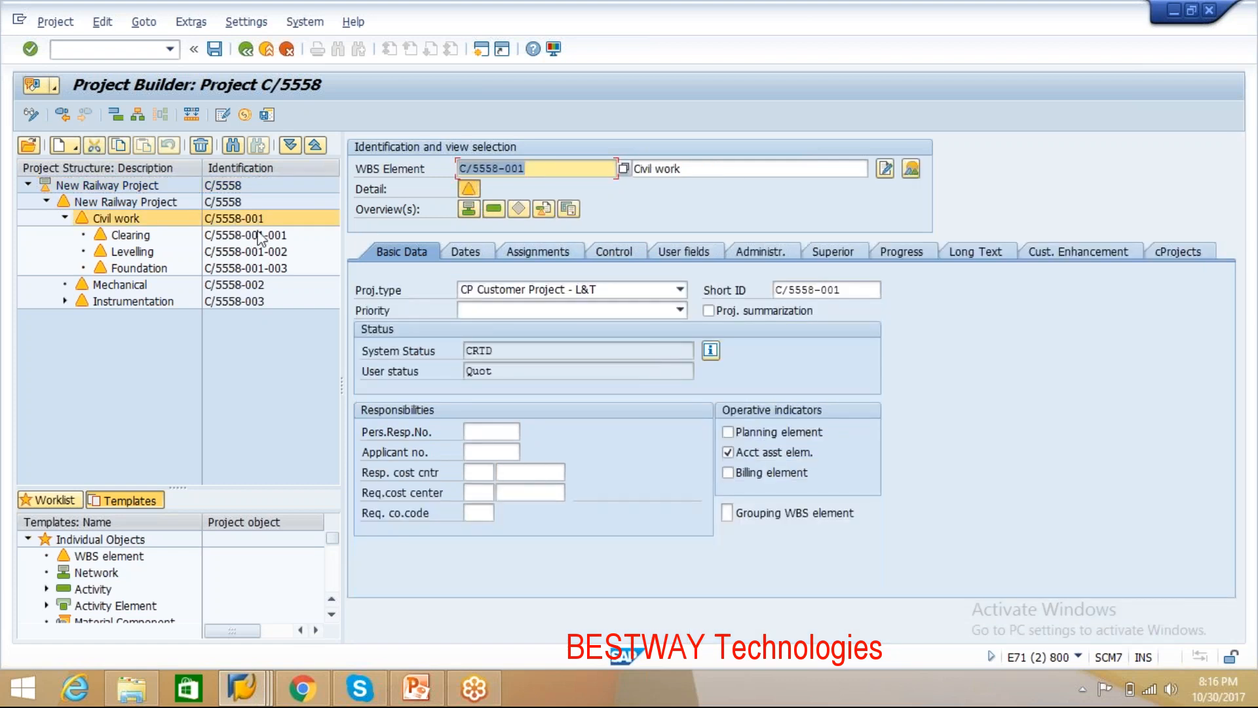
{"action": "left_click", "coordinate": [257, 232]}
{"action": "left_click", "coordinate": [261, 235]}
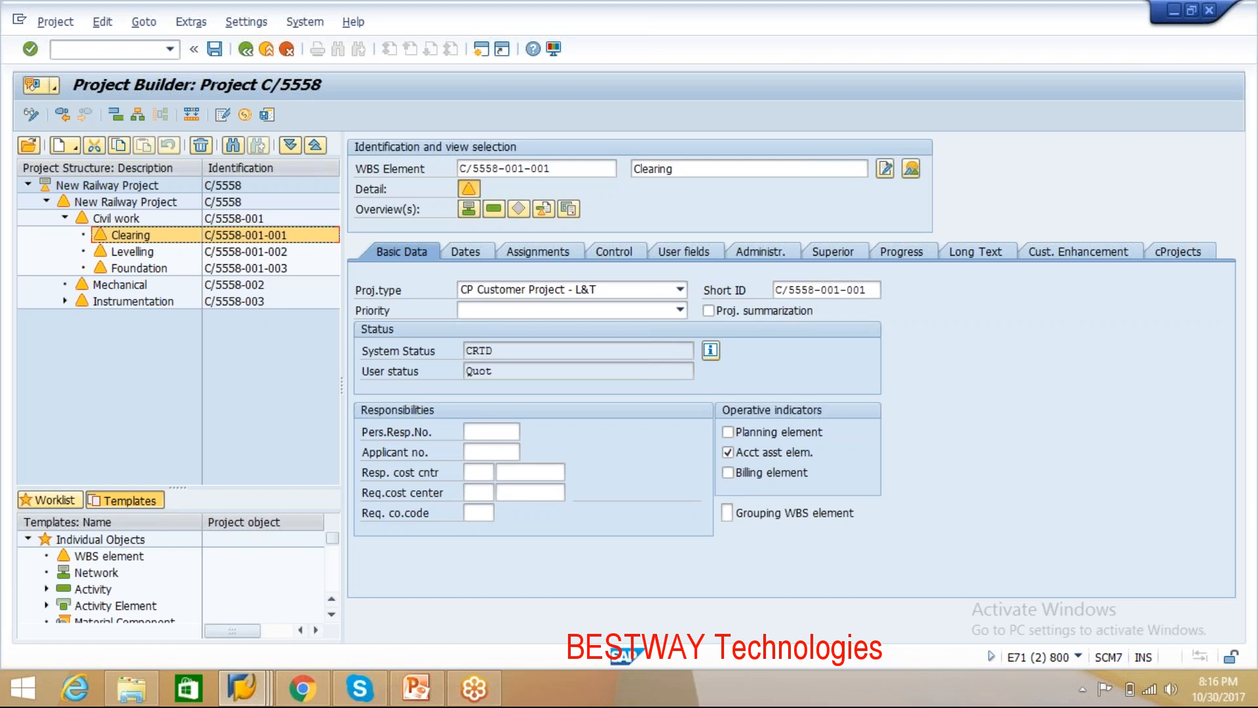
{"action": "left_click", "coordinate": [142, 190]}
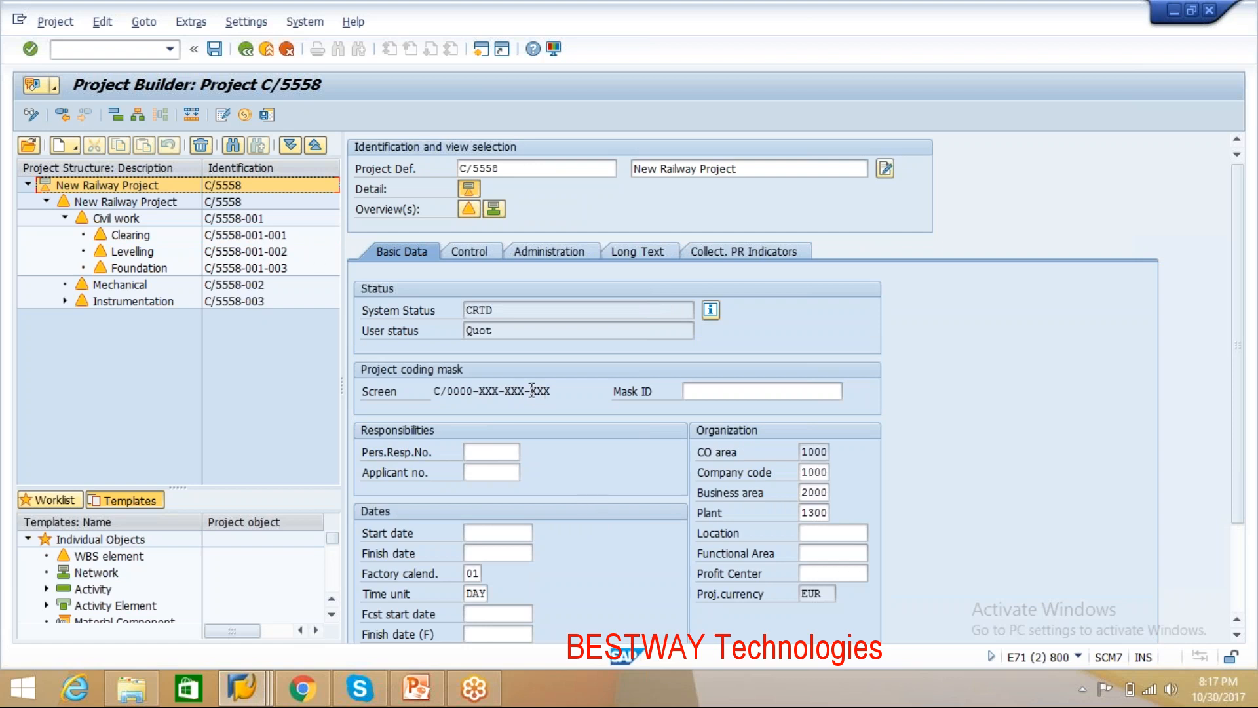
{"action": "left_click", "coordinate": [259, 241]}
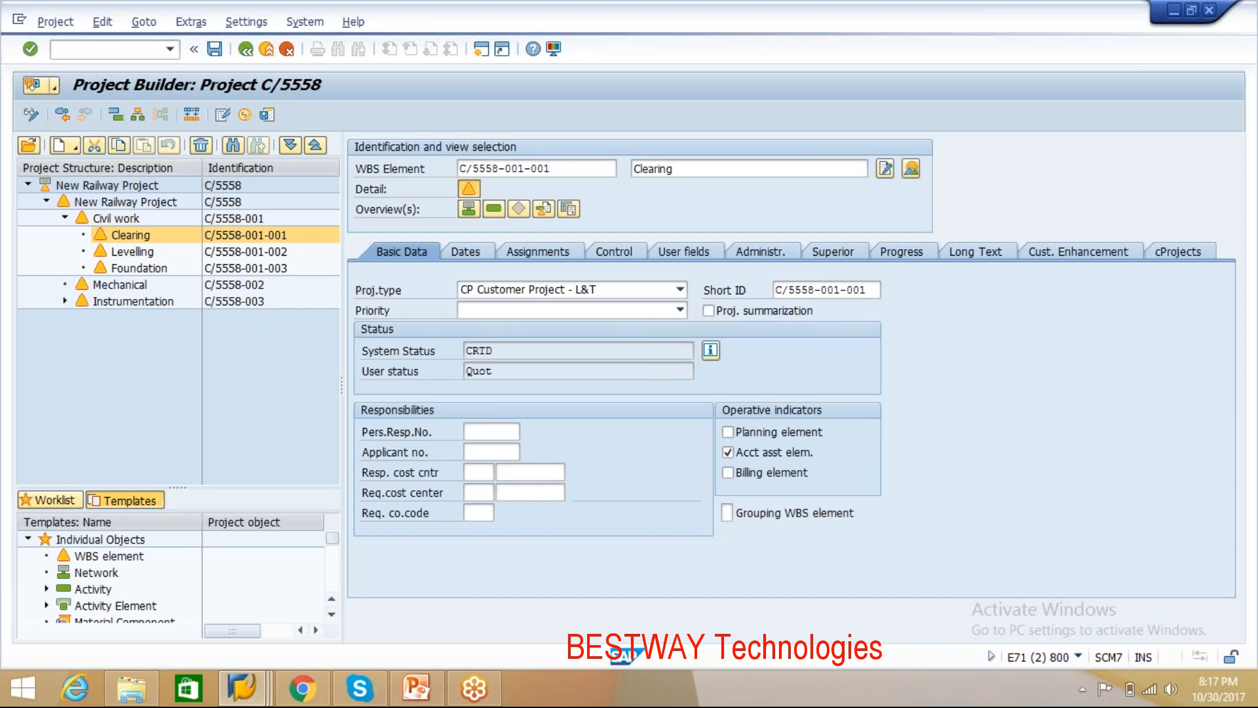
{"action": "right_click", "coordinate": [233, 236]}
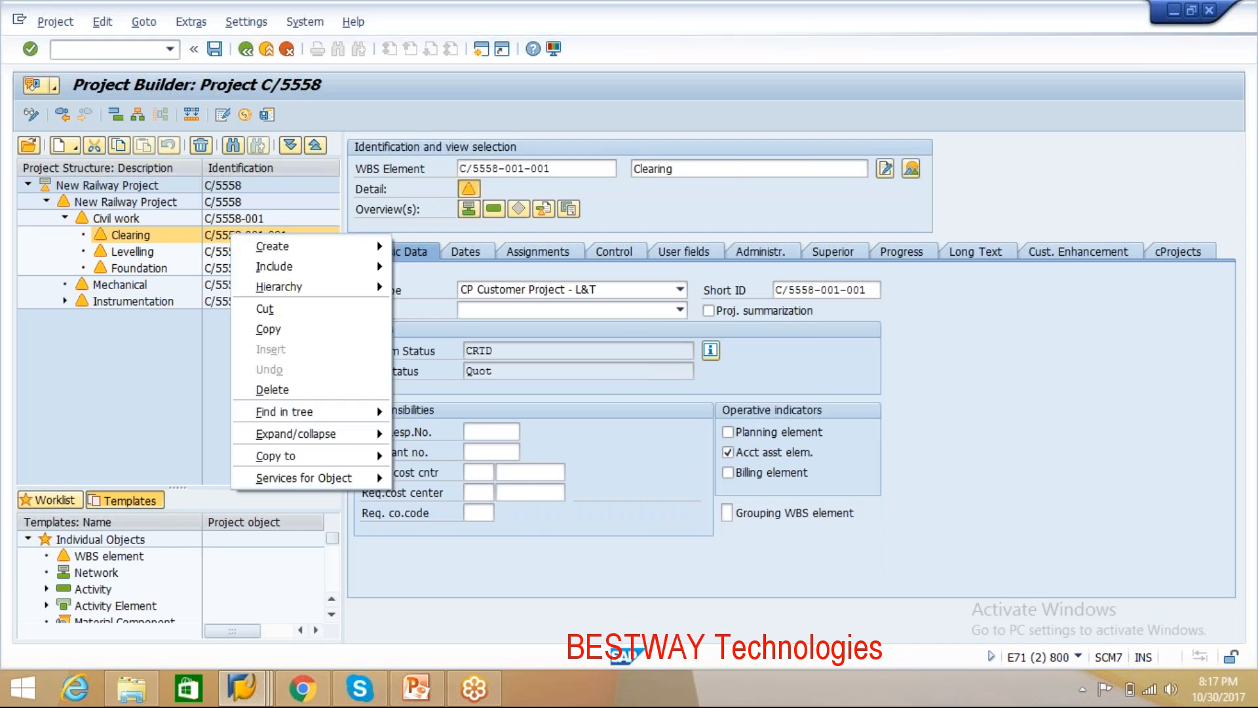
{"action": "mouse_move", "coordinate": [282, 246]}
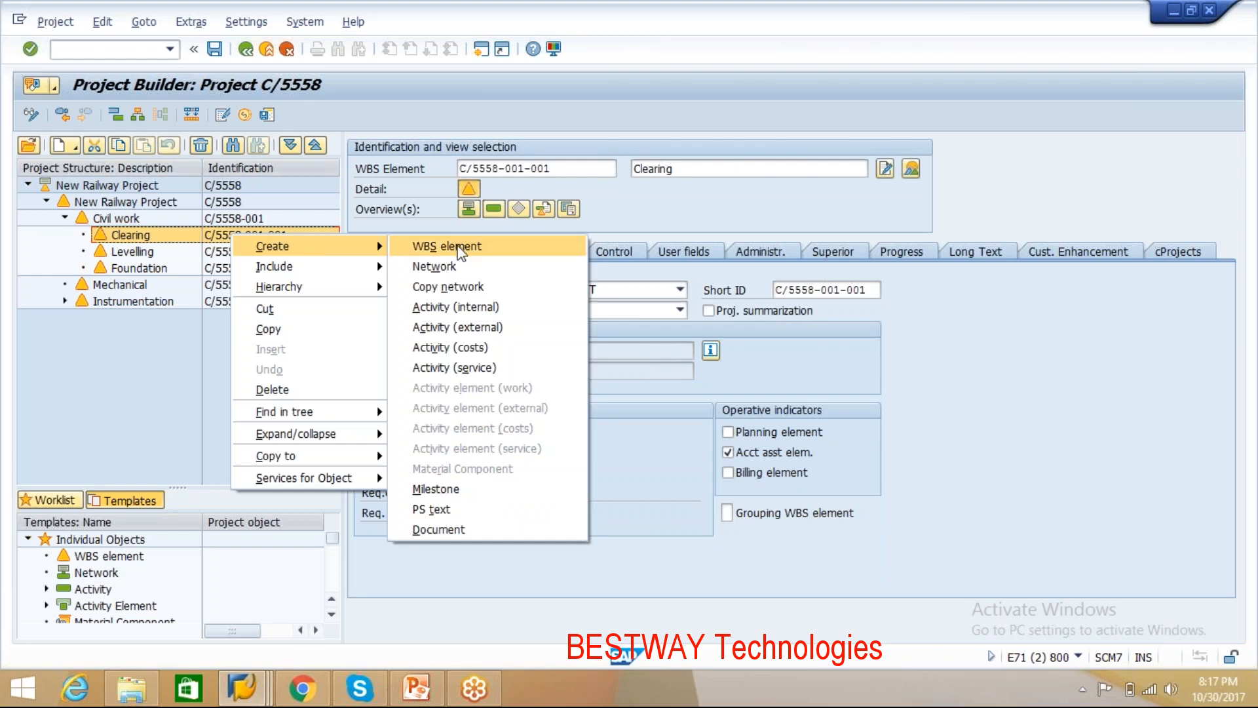
{"action": "left_click", "coordinate": [68, 371]}
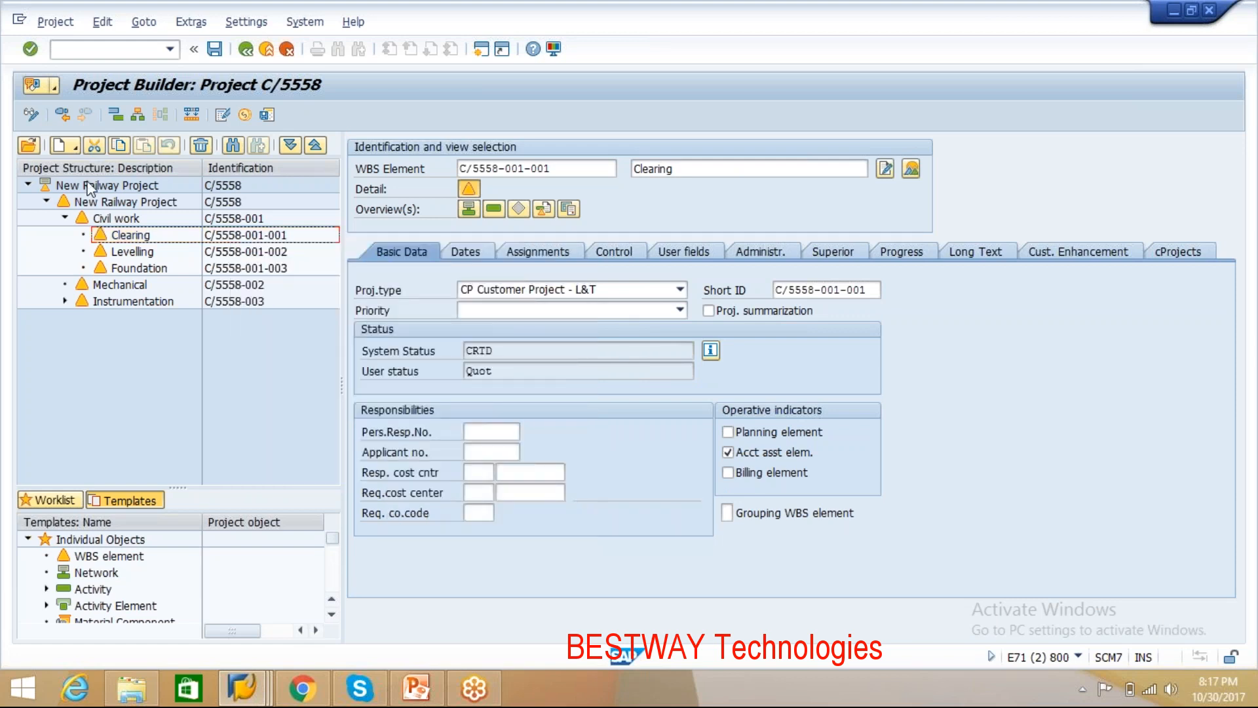
Step: Show the WBS element overview of project C/5558 and insert blank rows between Clearing and Levelling
{"action": "left_click", "coordinate": [88, 186]}
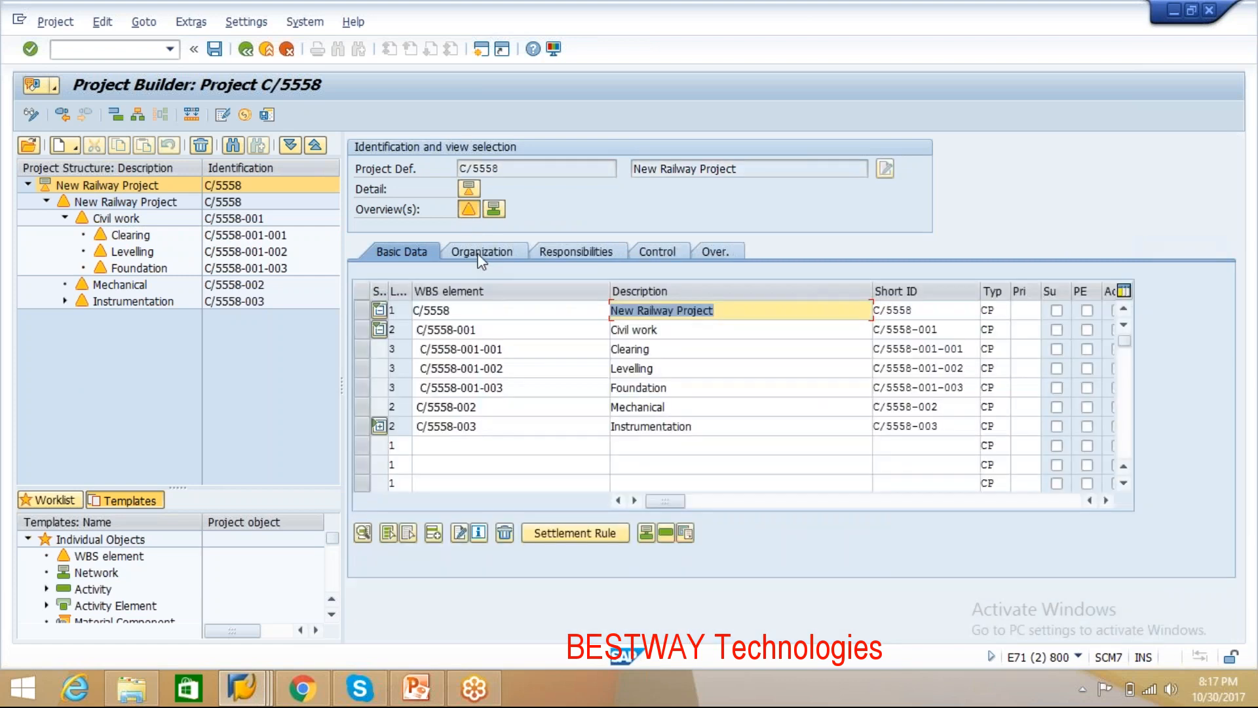
{"action": "left_click", "coordinate": [372, 353]}
{"action": "left_click", "coordinate": [372, 368]}
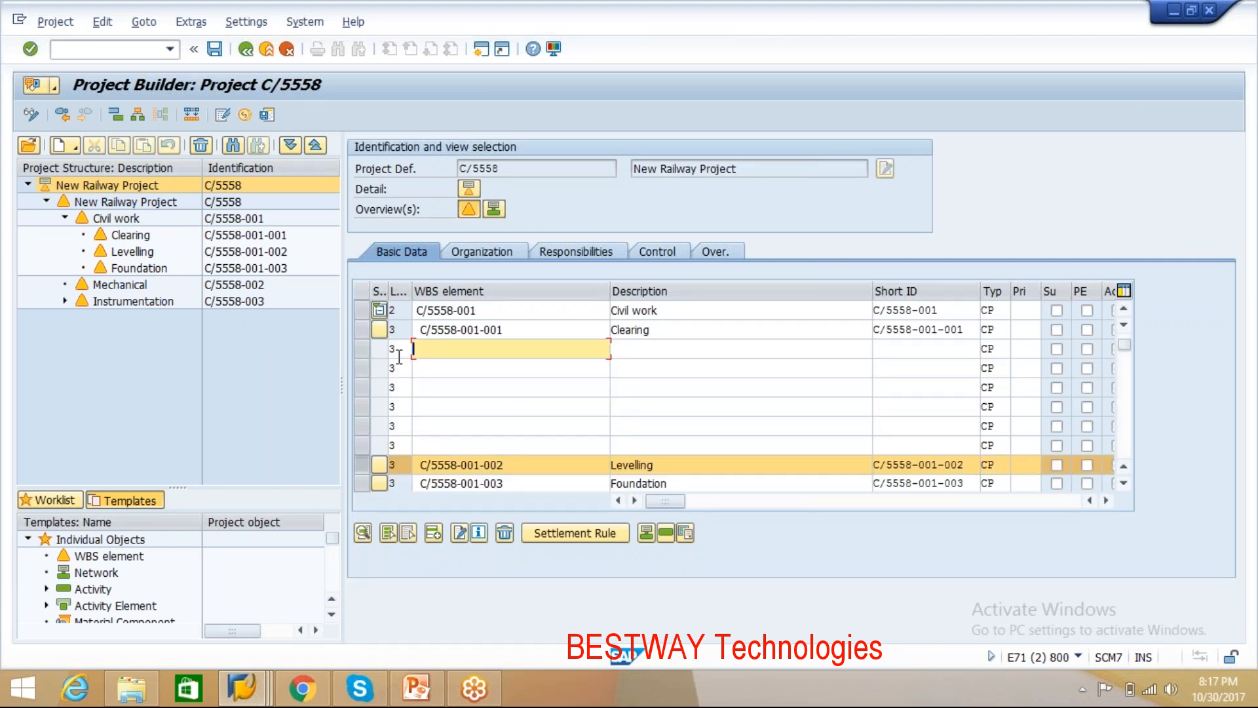
{"action": "left_click", "coordinate": [399, 354]}
{"action": "type", "text": "4"}
{"action": "left_click", "coordinate": [465, 349]}
{"action": "type", "text": "@0"}
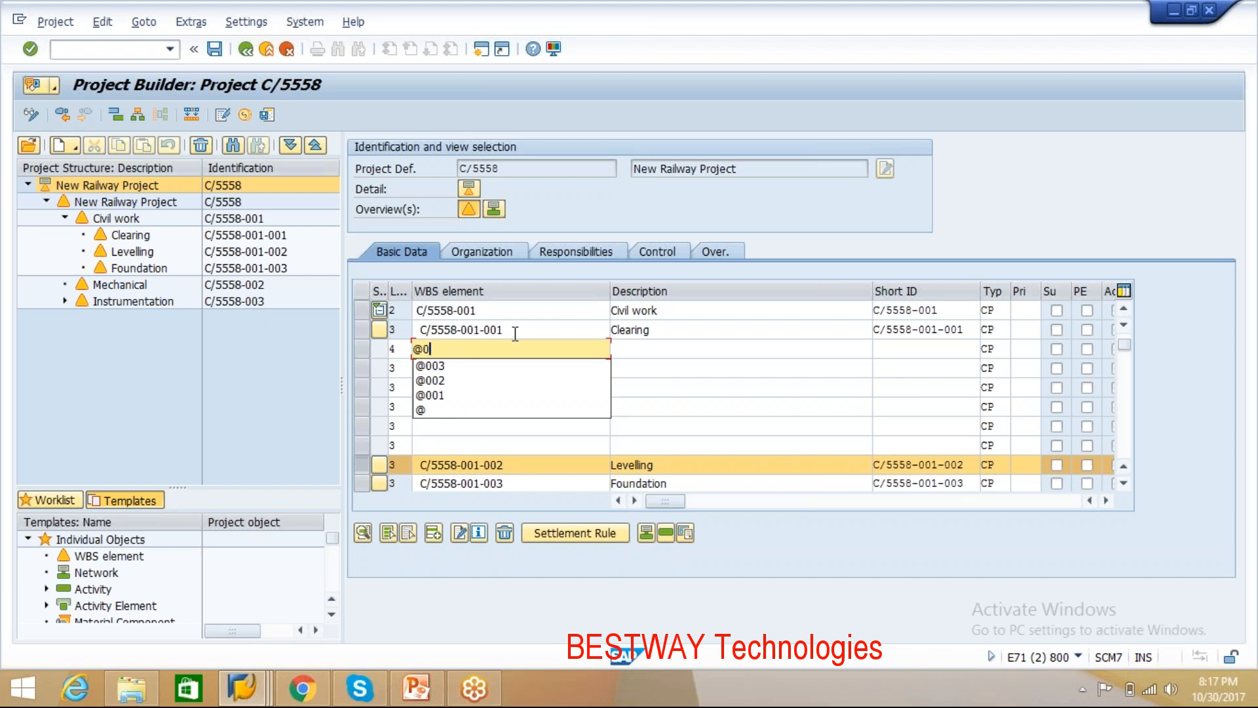
{"action": "type", "text": "00"}
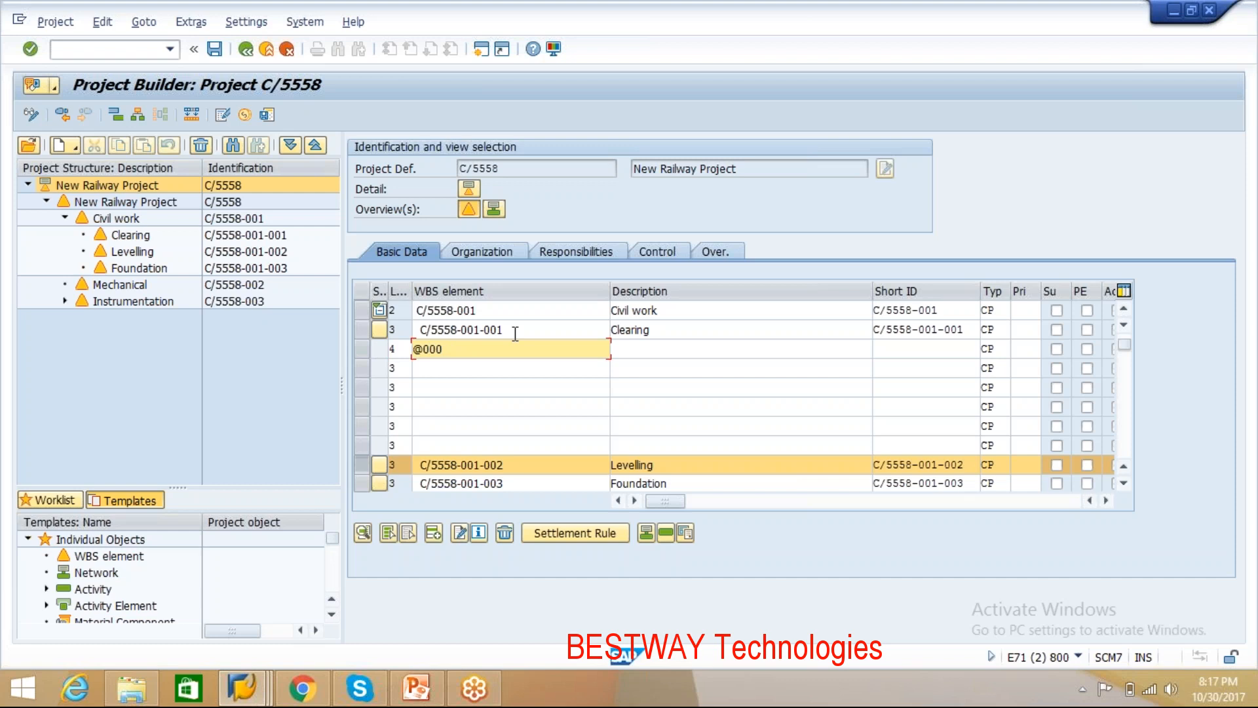
{"action": "key", "text": "BackSpace"}
{"action": "type", "text": "1"}
{"action": "left_click", "coordinate": [692, 351]}
{"action": "type", "text": "S"}
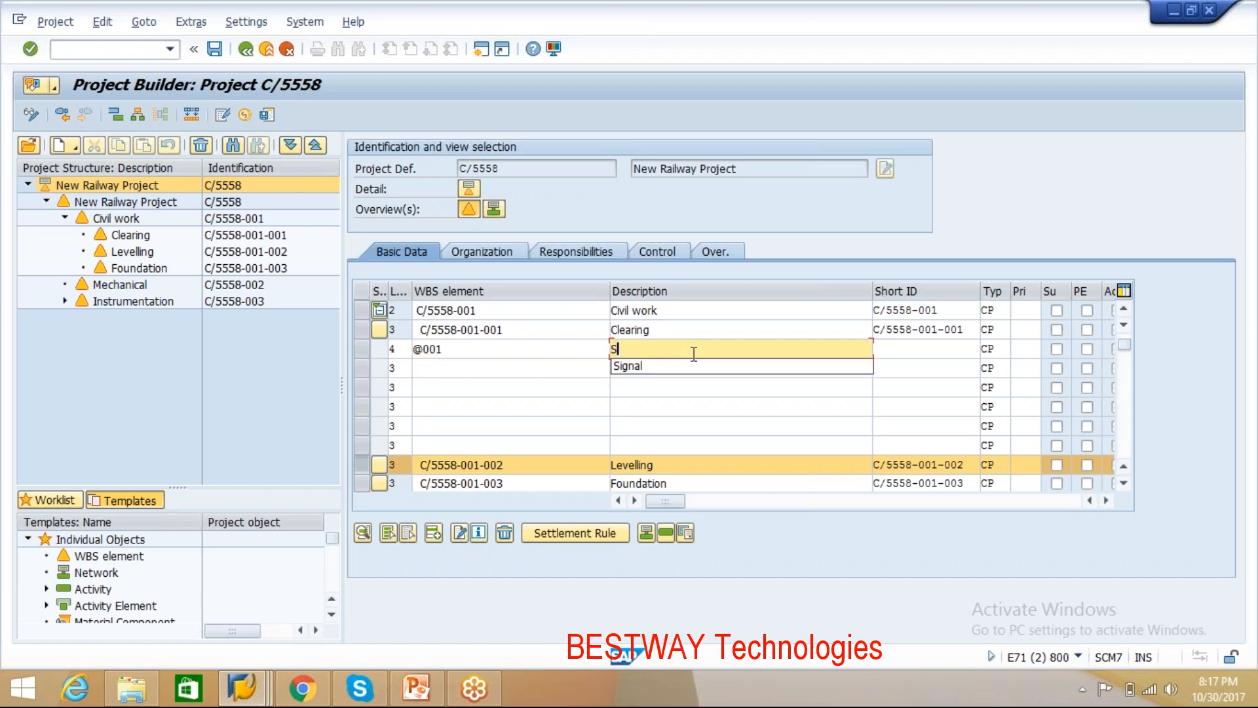
{"action": "type", "text": "tatuatory "}
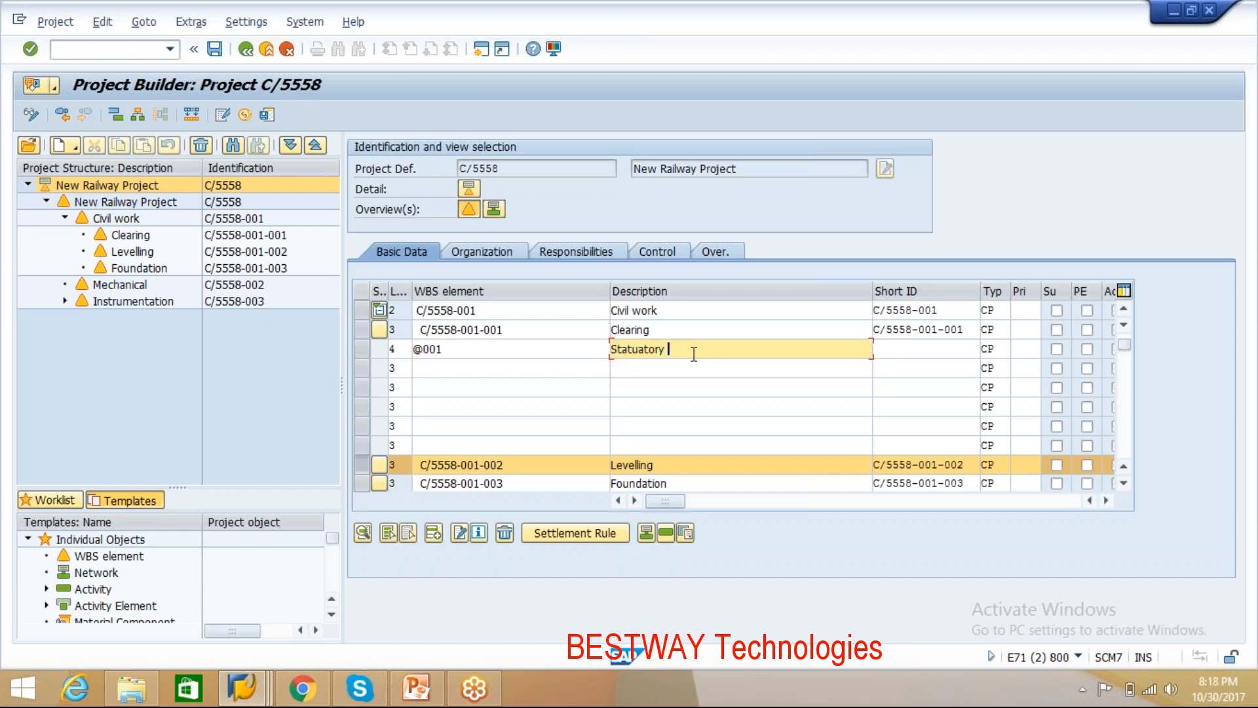
{"action": "type", "text": "Permission"}
{"action": "key", "text": "Return"}
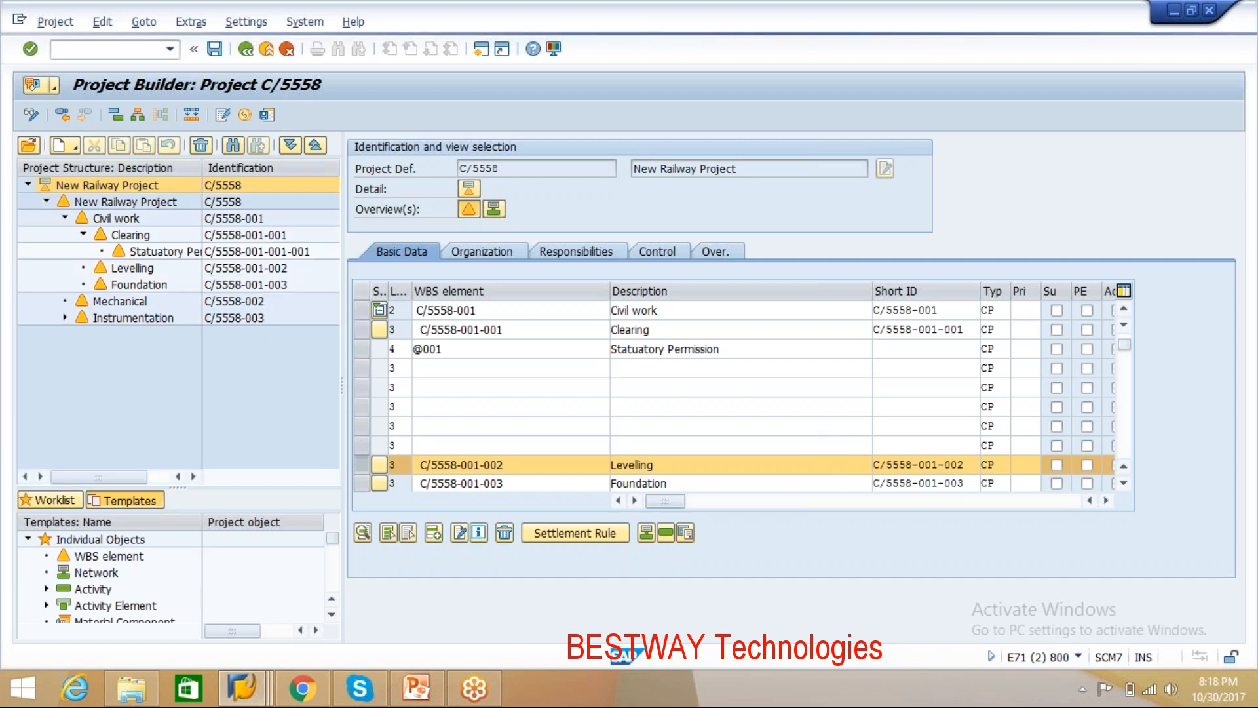
Step: Compare the identification of the Statuatory Permission WBS element with the coding mask of the project definition
{"action": "left_click", "coordinate": [296, 254]}
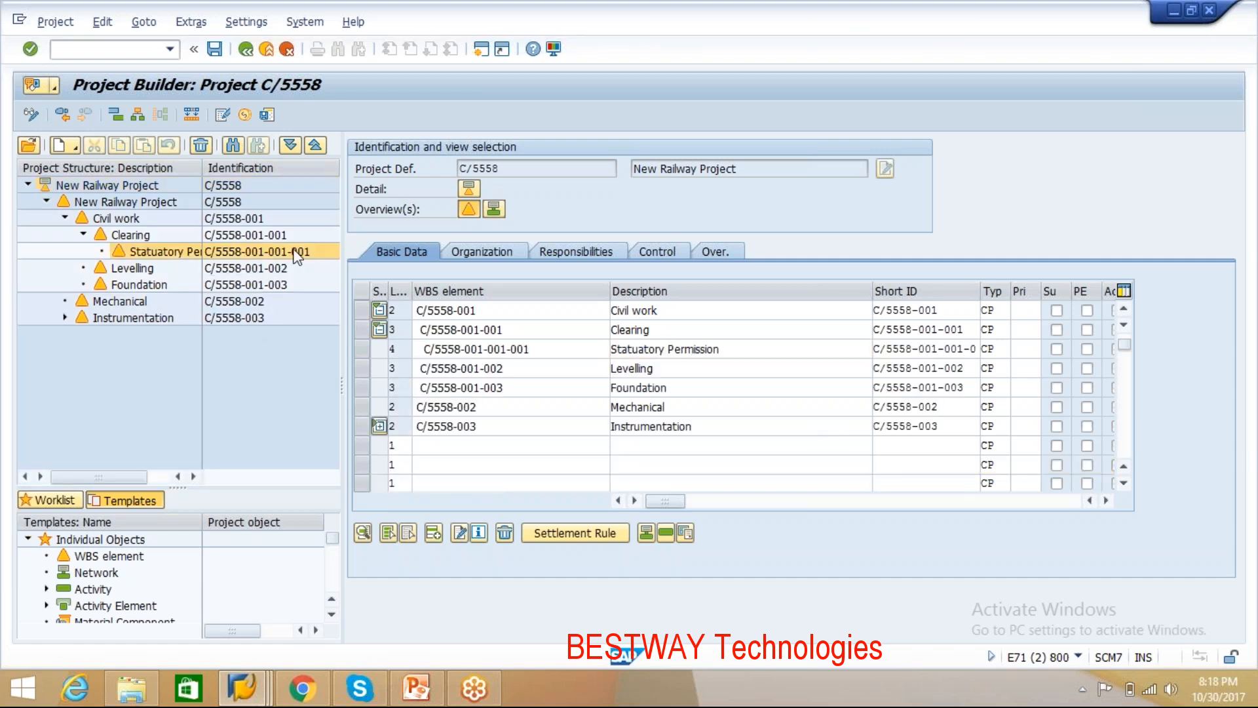
{"action": "double_click", "coordinate": [297, 254]}
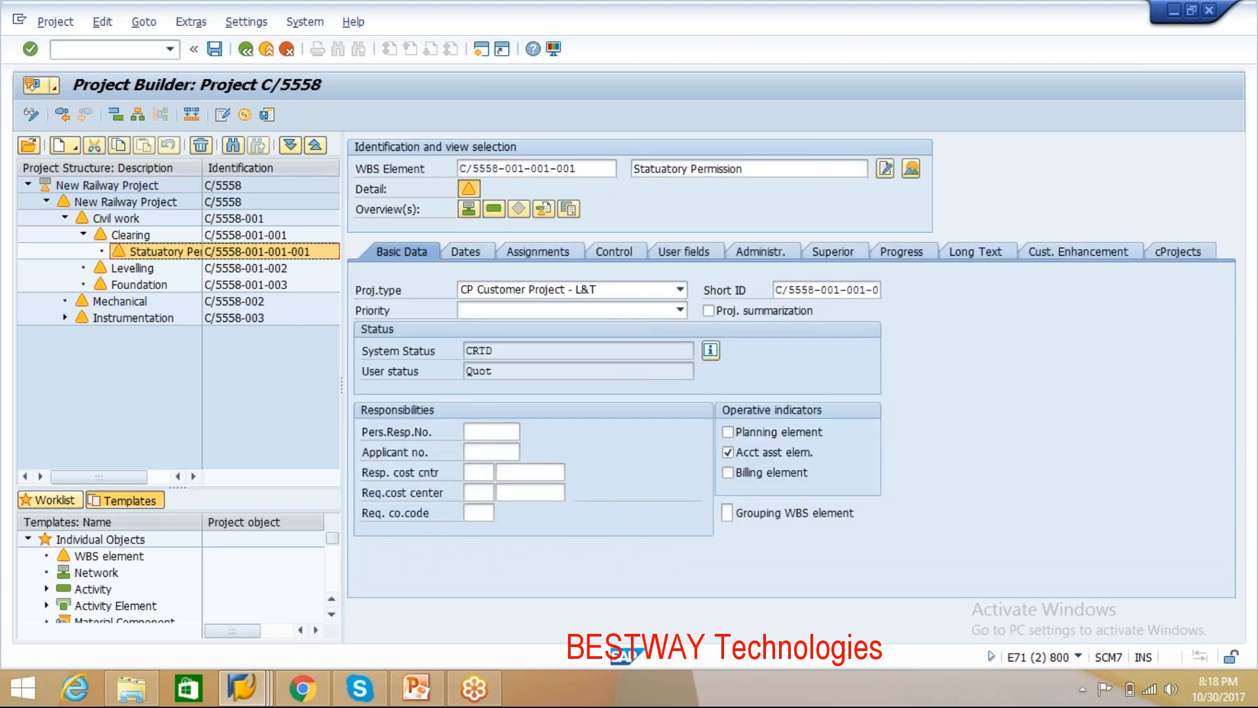
{"action": "double_click", "coordinate": [157, 185]}
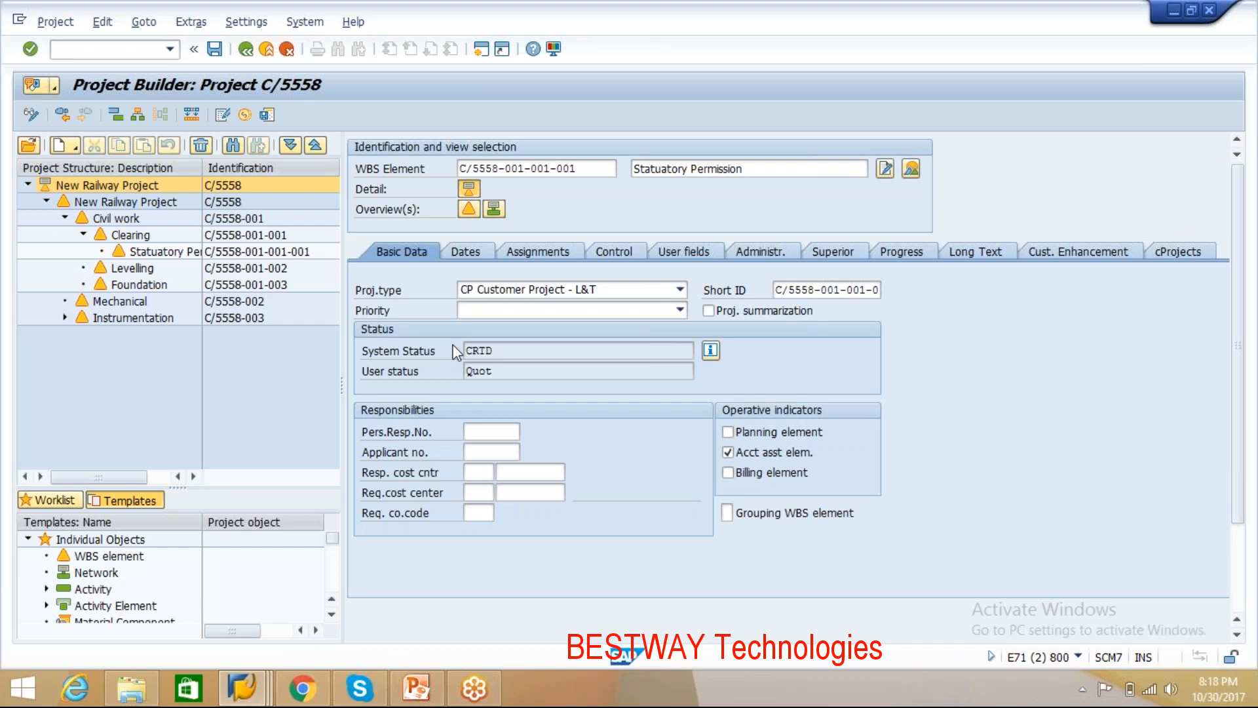
{"action": "double_click", "coordinate": [295, 254]}
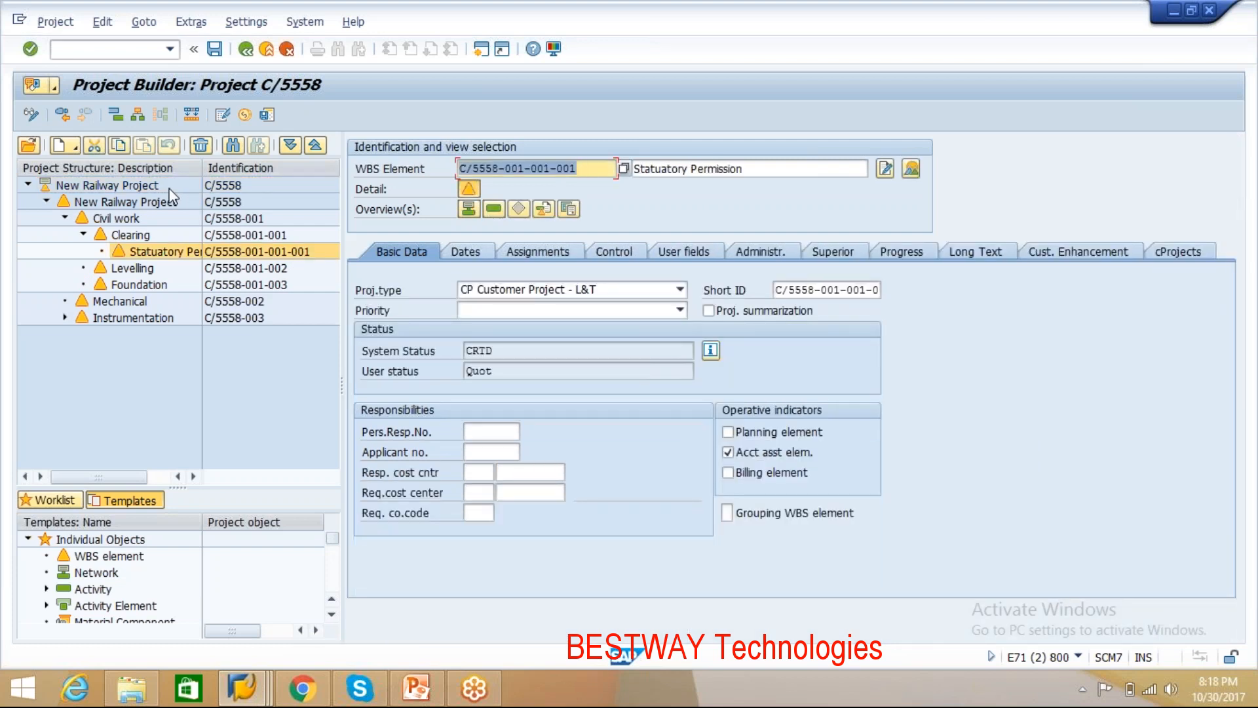
Step: Return to the WBS element overview and insert blank rows above Levelling, with the first new row at level 5
{"action": "left_click", "coordinate": [170, 189]}
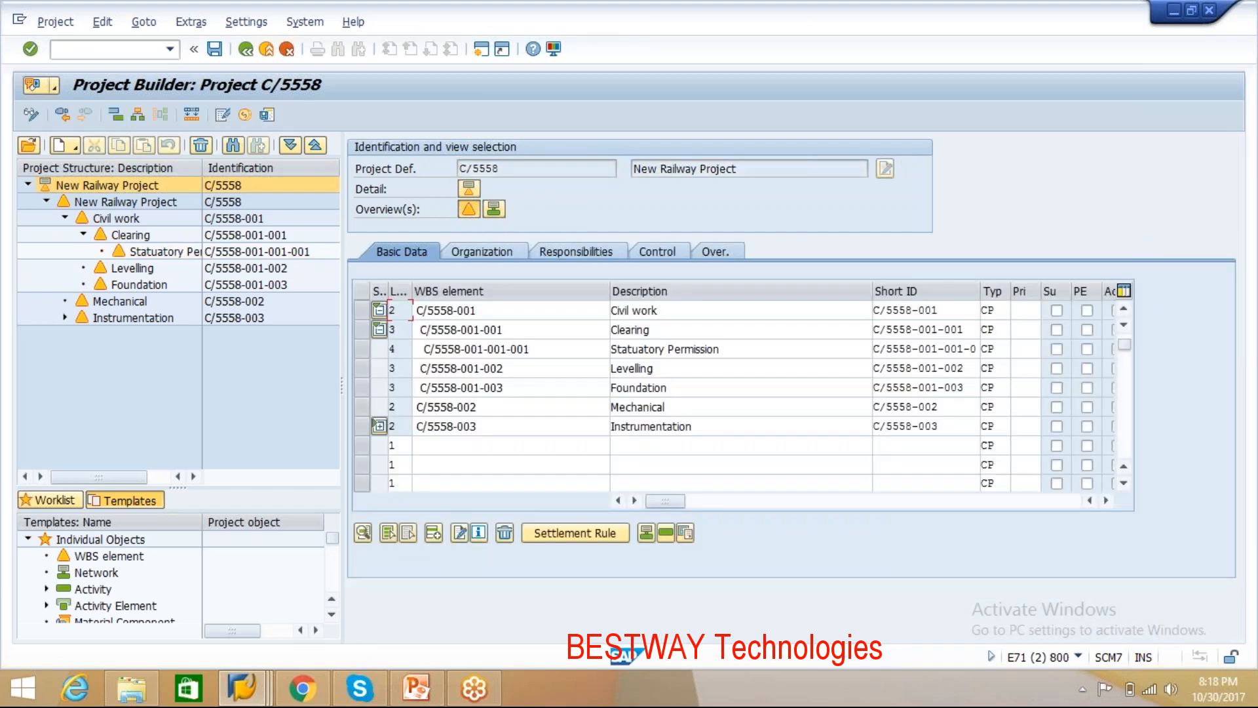
{"action": "left_click", "coordinate": [392, 350]}
{"action": "double_click", "coordinate": [392, 350]}
{"action": "left_click", "coordinate": [362, 368]}
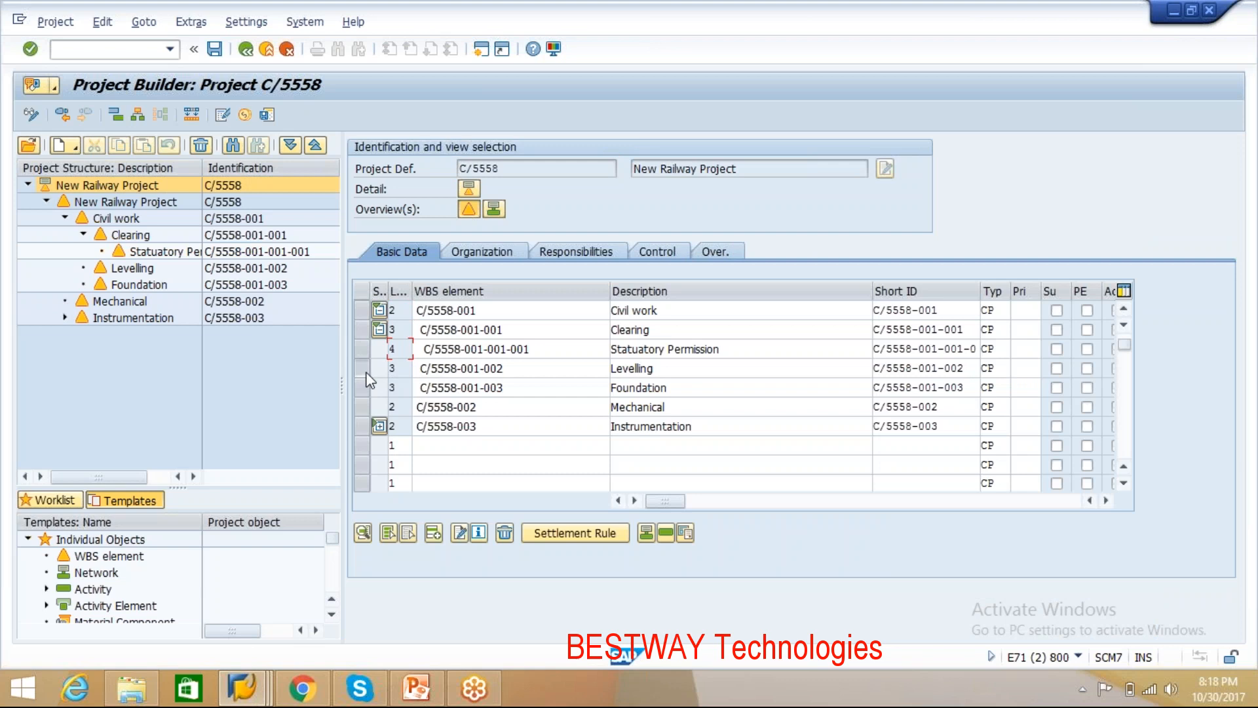
{"action": "left_click", "coordinate": [436, 536]}
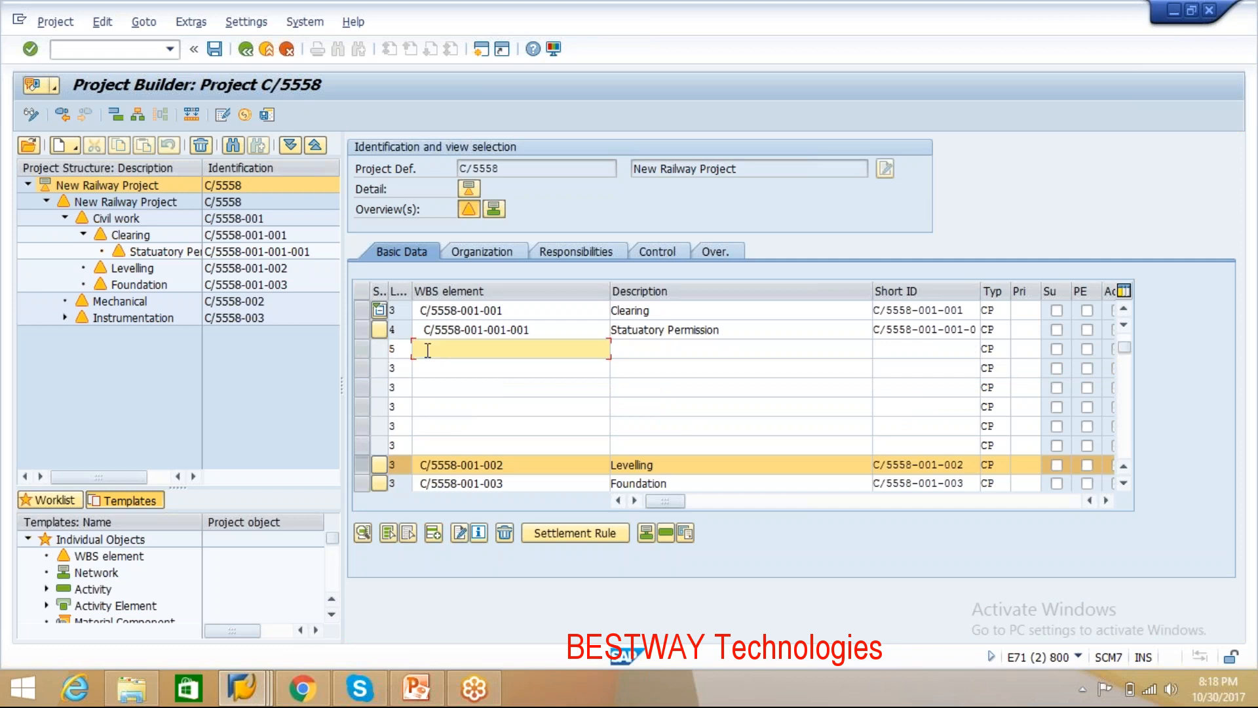
{"action": "type", "text": "@001"}
{"action": "key", "text": "Tab"}
{"action": "type", "text": "Ploo"}
{"action": "key", "text": "BackSpace"}
{"action": "key", "text": "BackSpace"}
{"action": "key", "text": "BackSpace"}
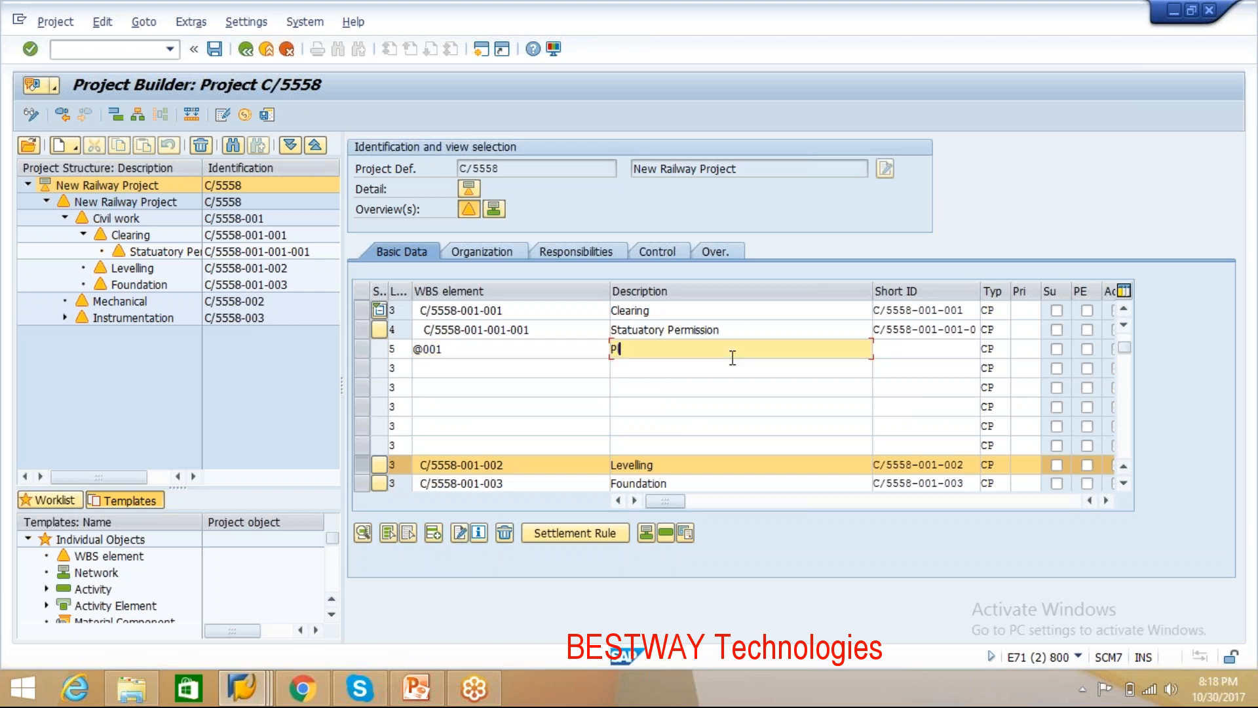
{"action": "type", "text": "ollution Control board"}
{"action": "key", "text": "Return"}
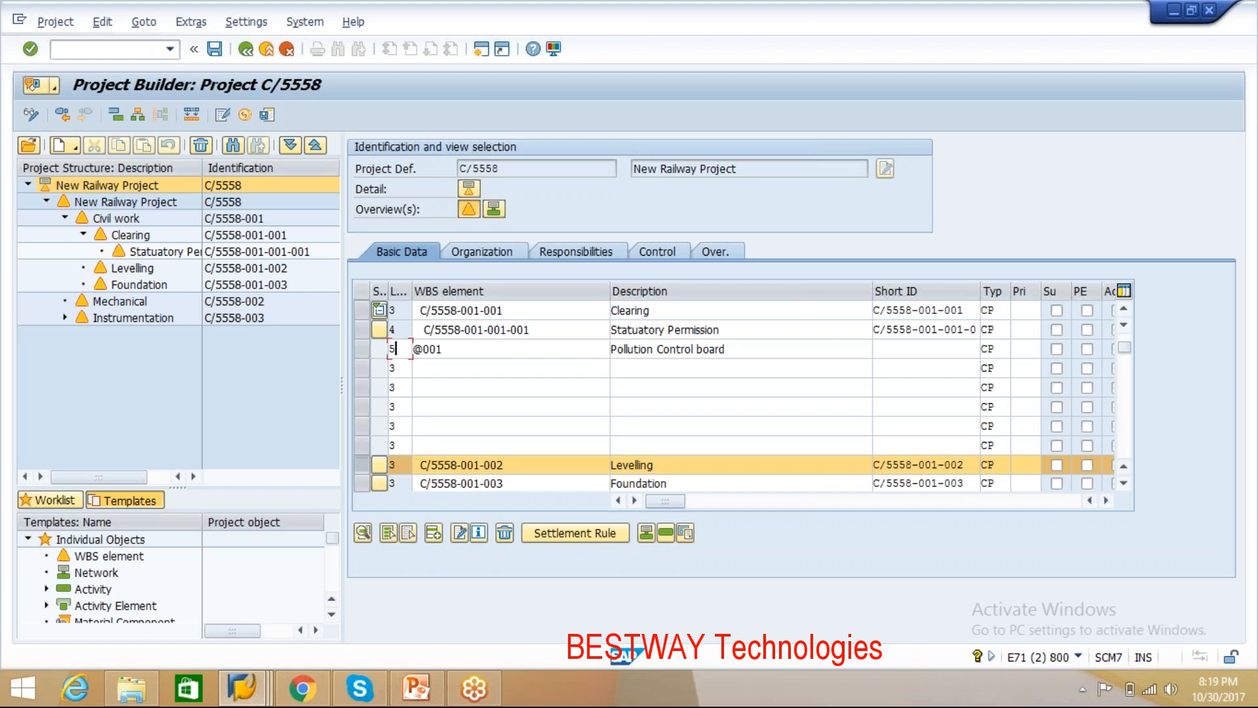
{"action": "key", "text": "Return"}
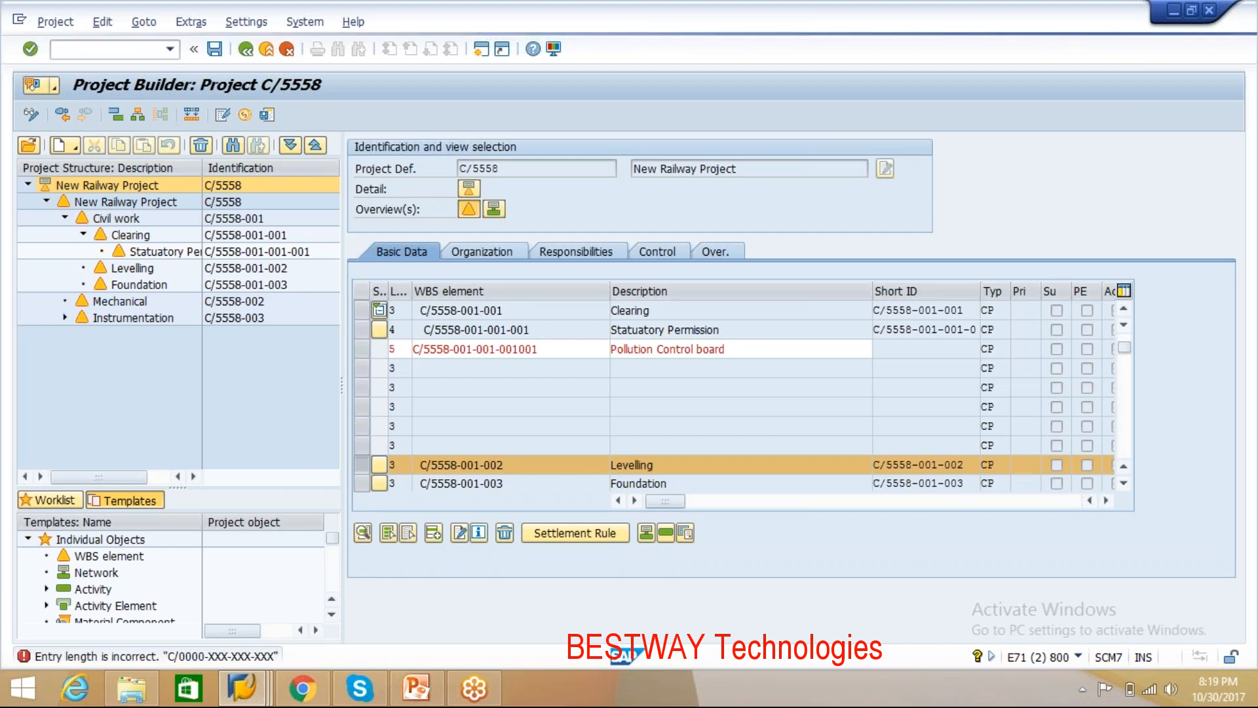
Step: Open the detailed help for the error message, examine the required coding mask, and move the help window aside
{"action": "key", "text": "F12"}
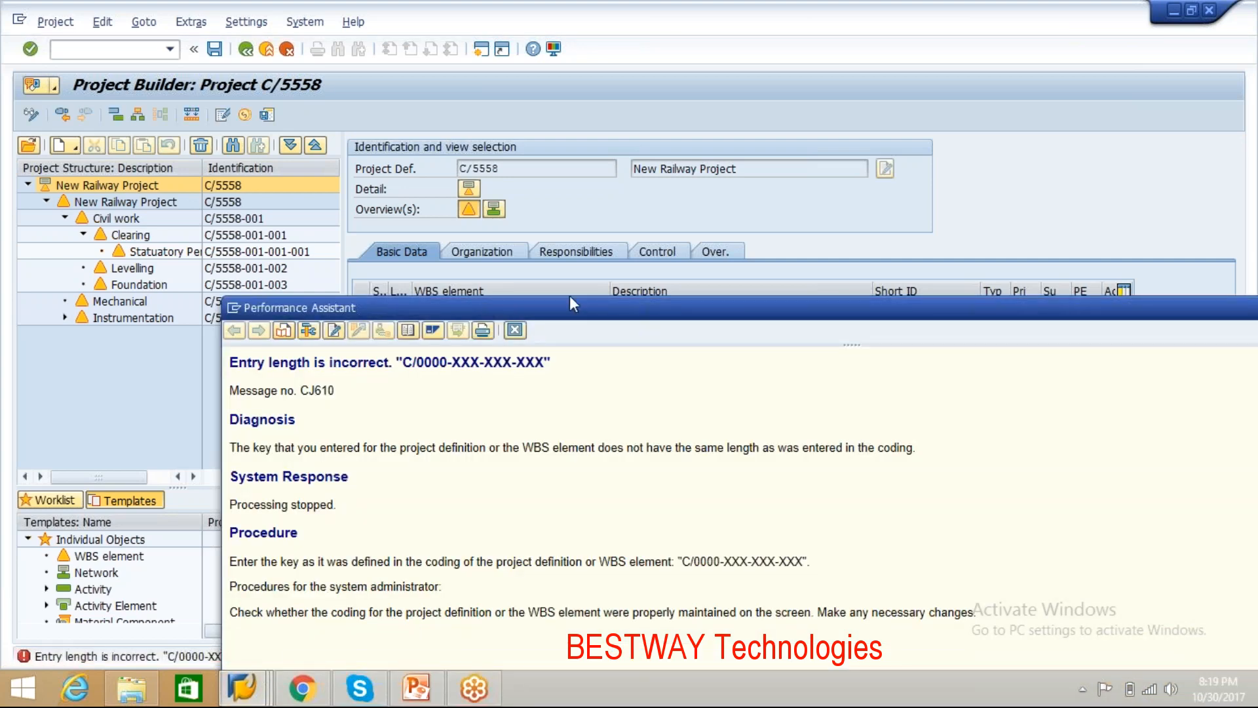
{"action": "left_click_drag", "start_coordinate": [569, 296], "coordinate": [513, 163]}
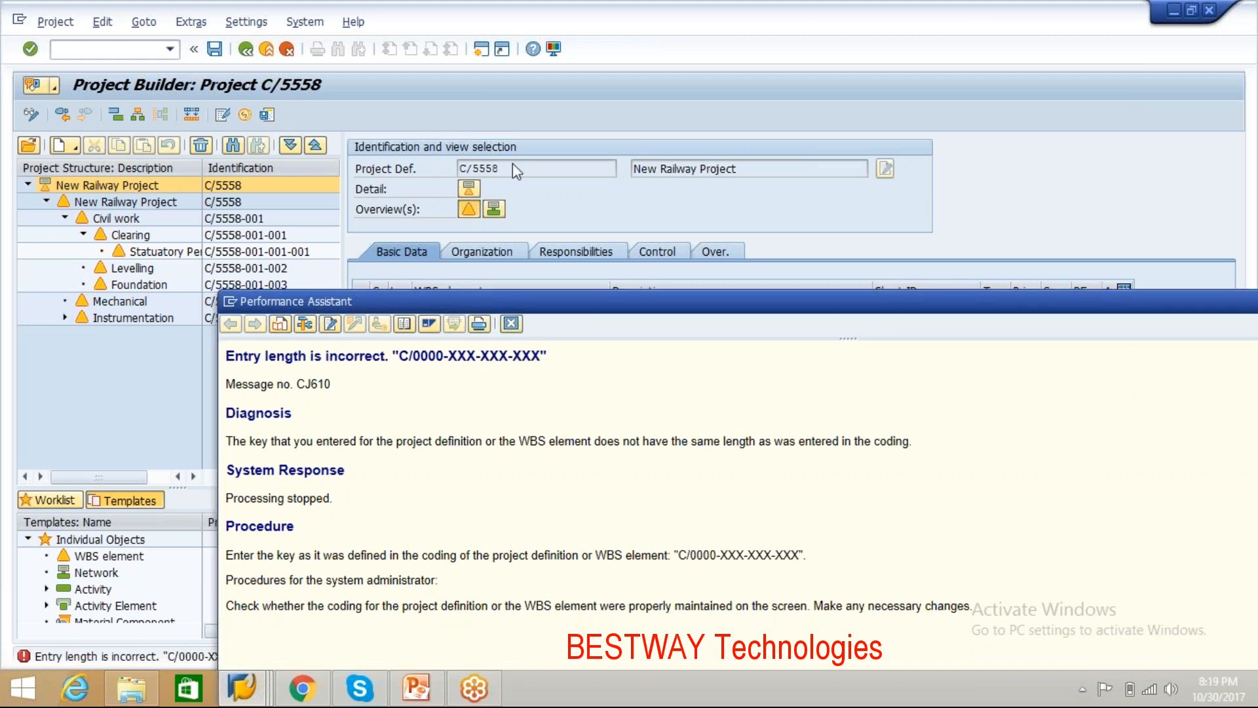
{"action": "left_click_drag", "start_coordinate": [390, 223], "coordinate": [484, 221]}
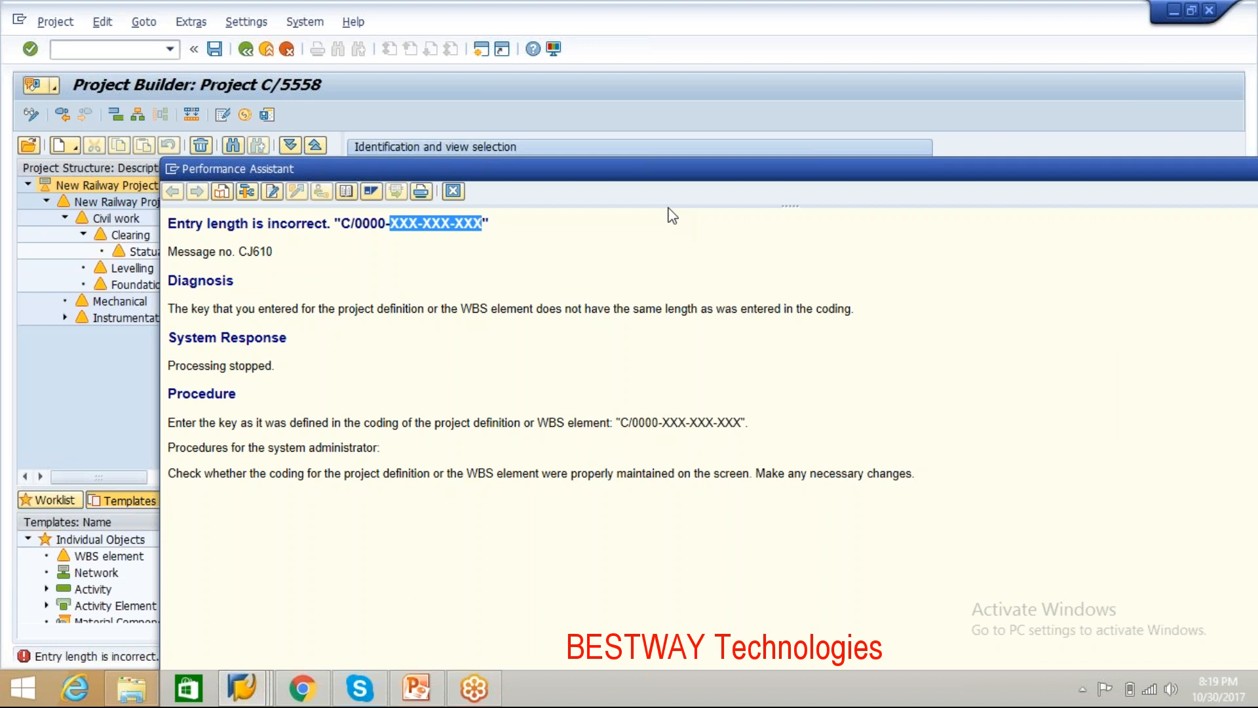
{"action": "left_click_drag", "start_coordinate": [669, 208], "coordinate": [570, 340]}
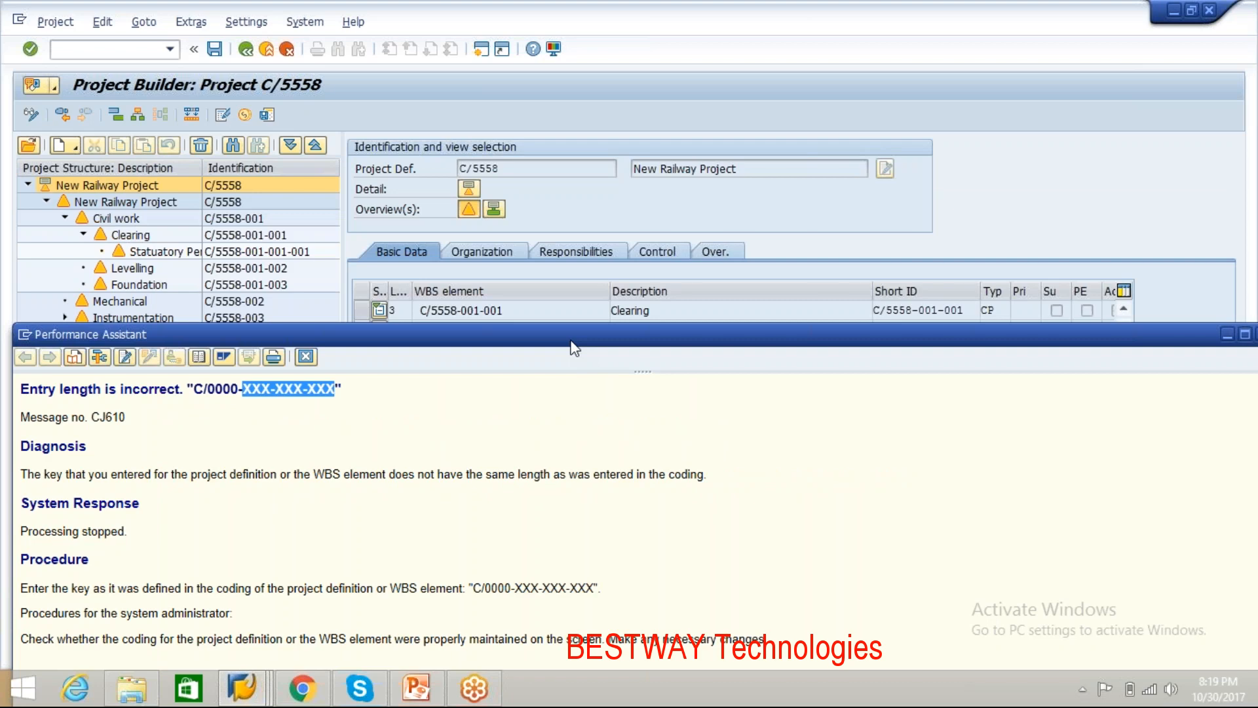
{"action": "left_click_drag", "start_coordinate": [571, 340], "coordinate": [571, 341]}
{"action": "left_click_drag", "start_coordinate": [488, 335], "coordinate": [626, 314]}
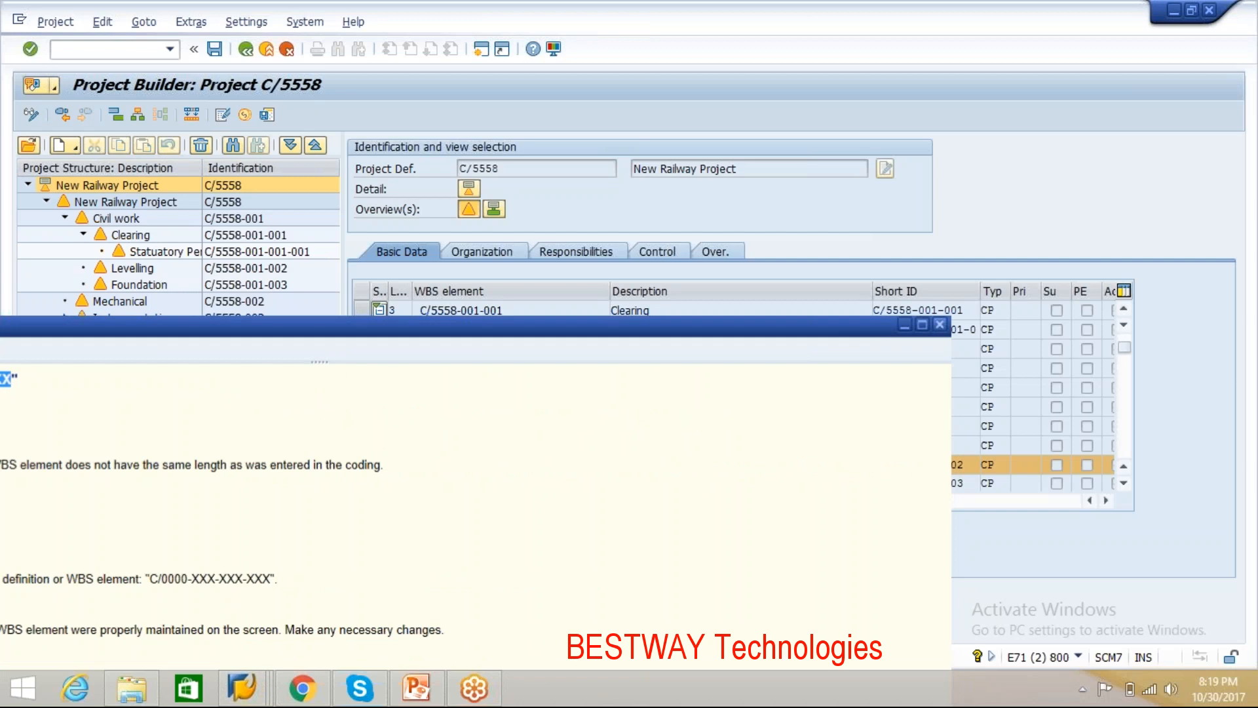
Step: Close the error help and exit project C/5558 without saving the entered data
{"action": "key", "text": "alt+F4"}
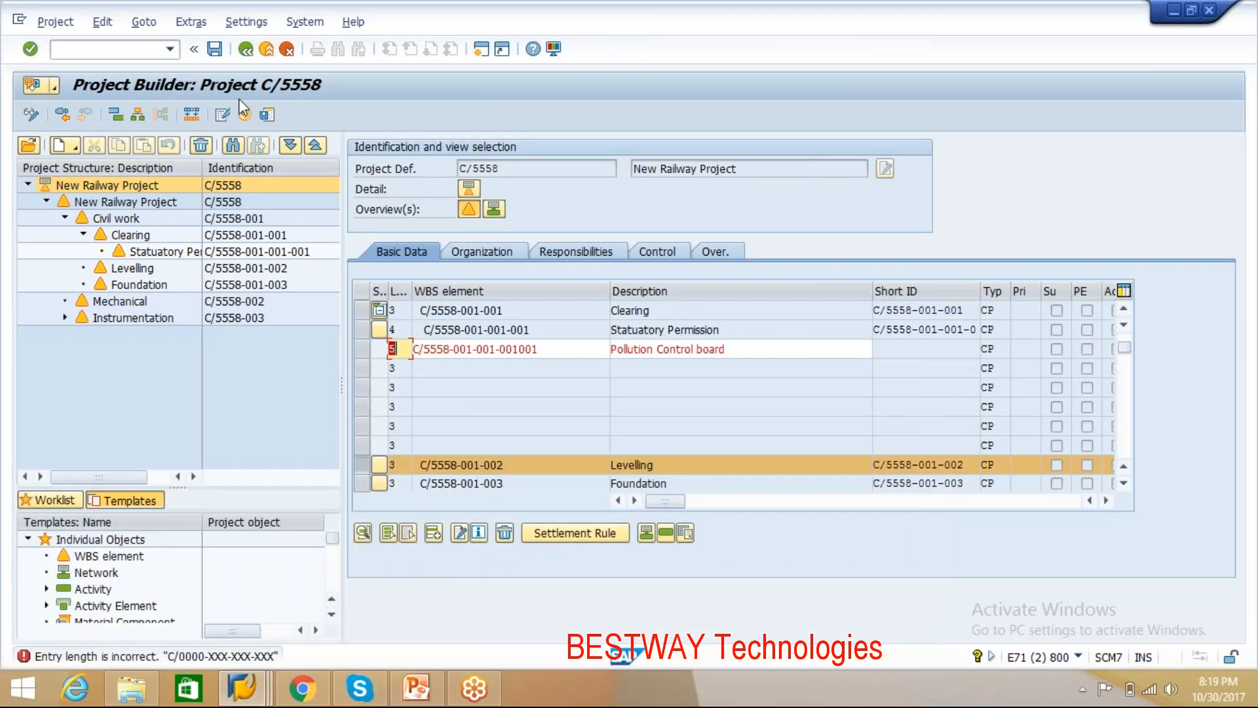
{"action": "left_click", "coordinate": [238, 54]}
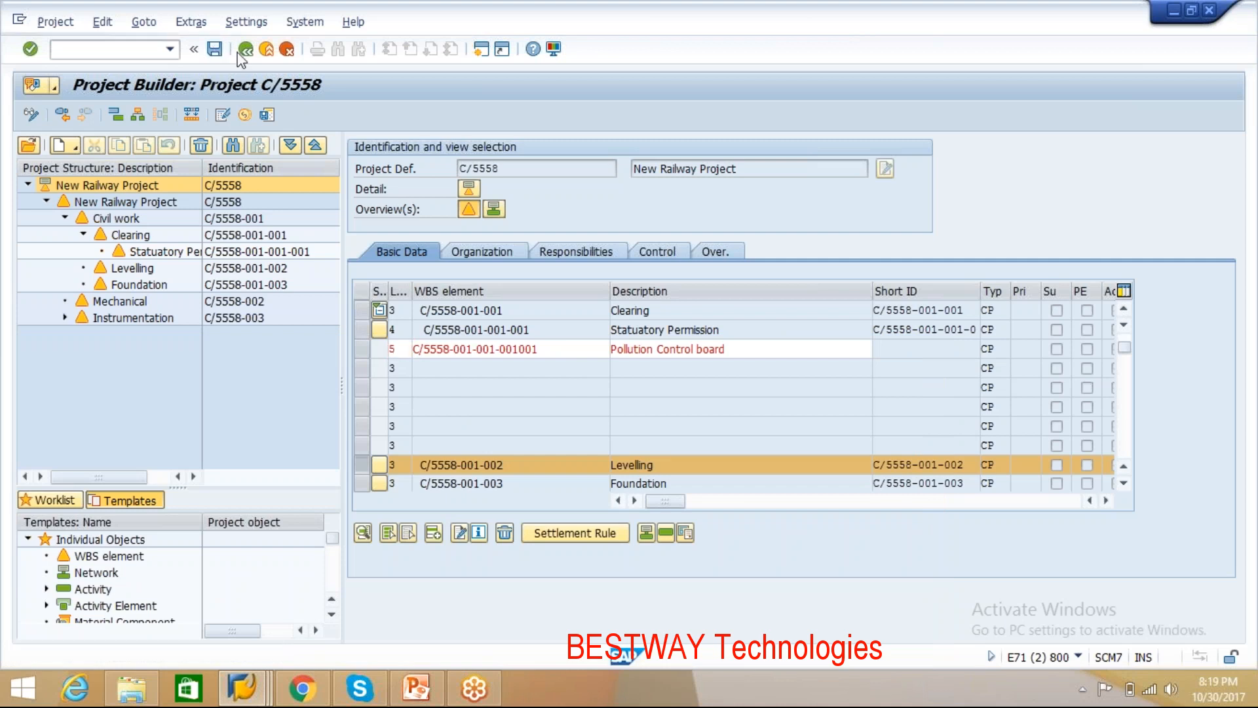
{"action": "left_click", "coordinate": [246, 52]}
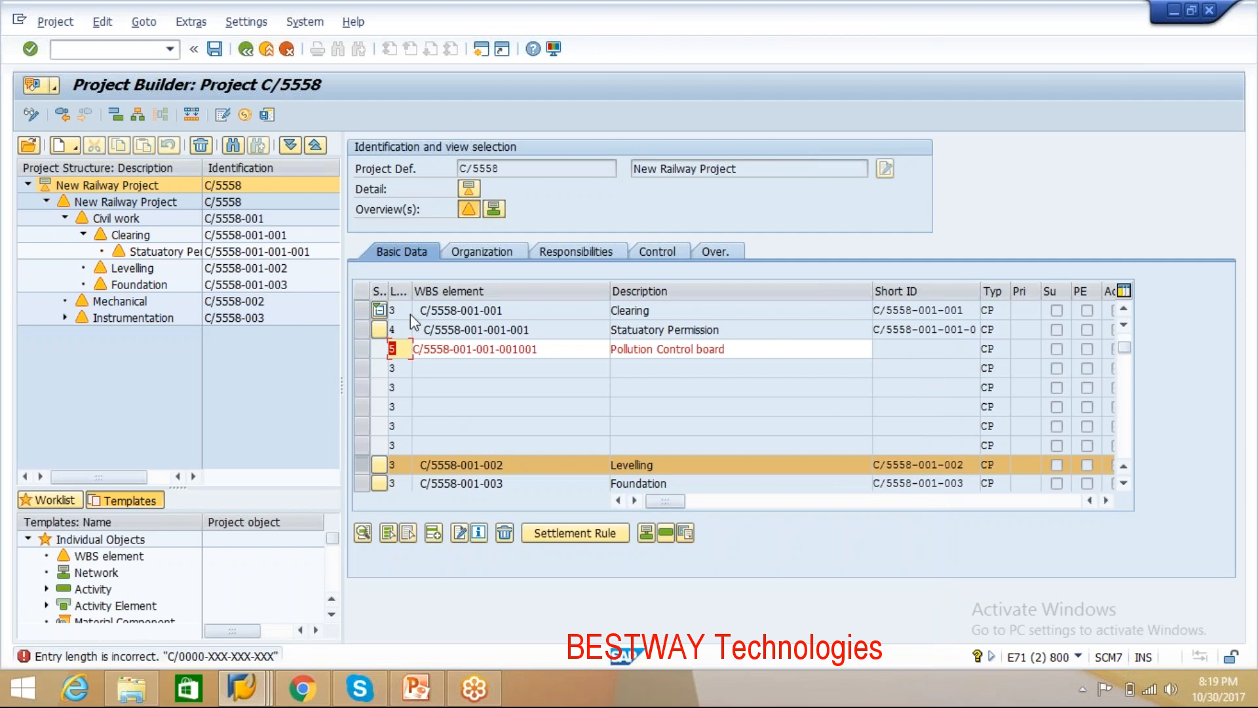
{"action": "left_click", "coordinate": [467, 246]}
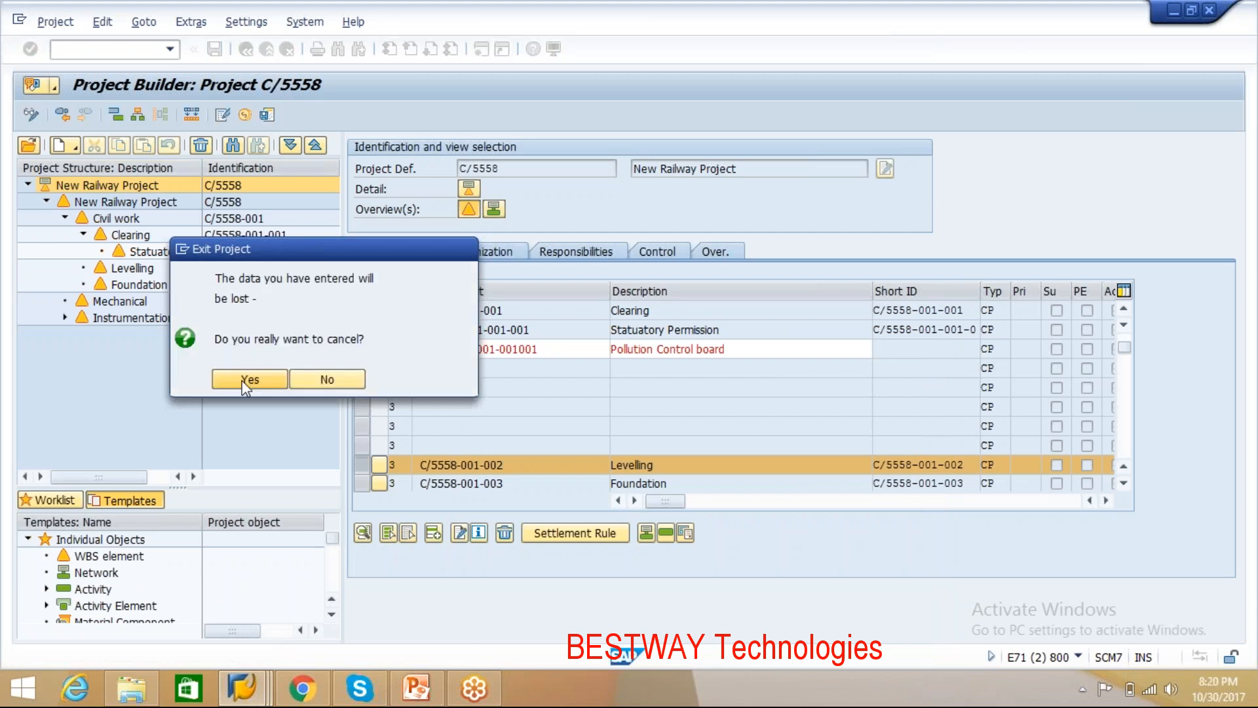
{"action": "left_click", "coordinate": [246, 383]}
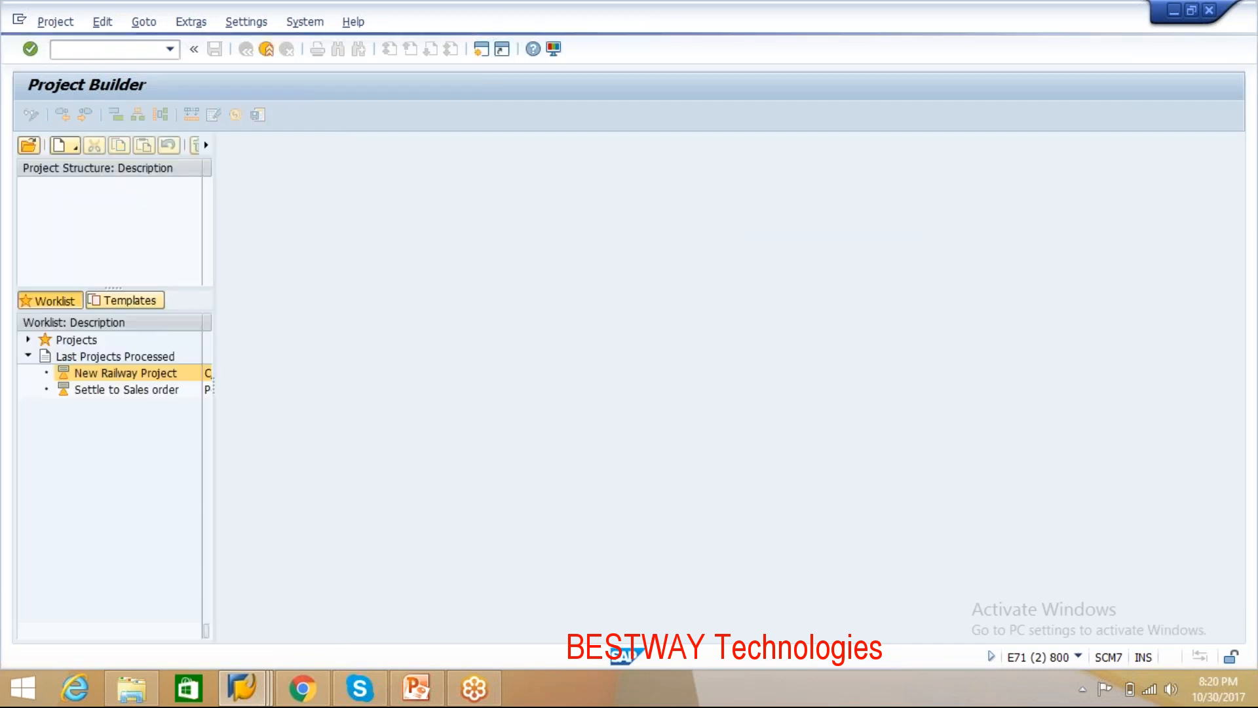
Step: Reopen New Railway Project from the last processed projects, expand its top WBS element, and examine the XXX-XXX-XXX section of the coding mask
{"action": "double_click", "coordinate": [125, 373]}
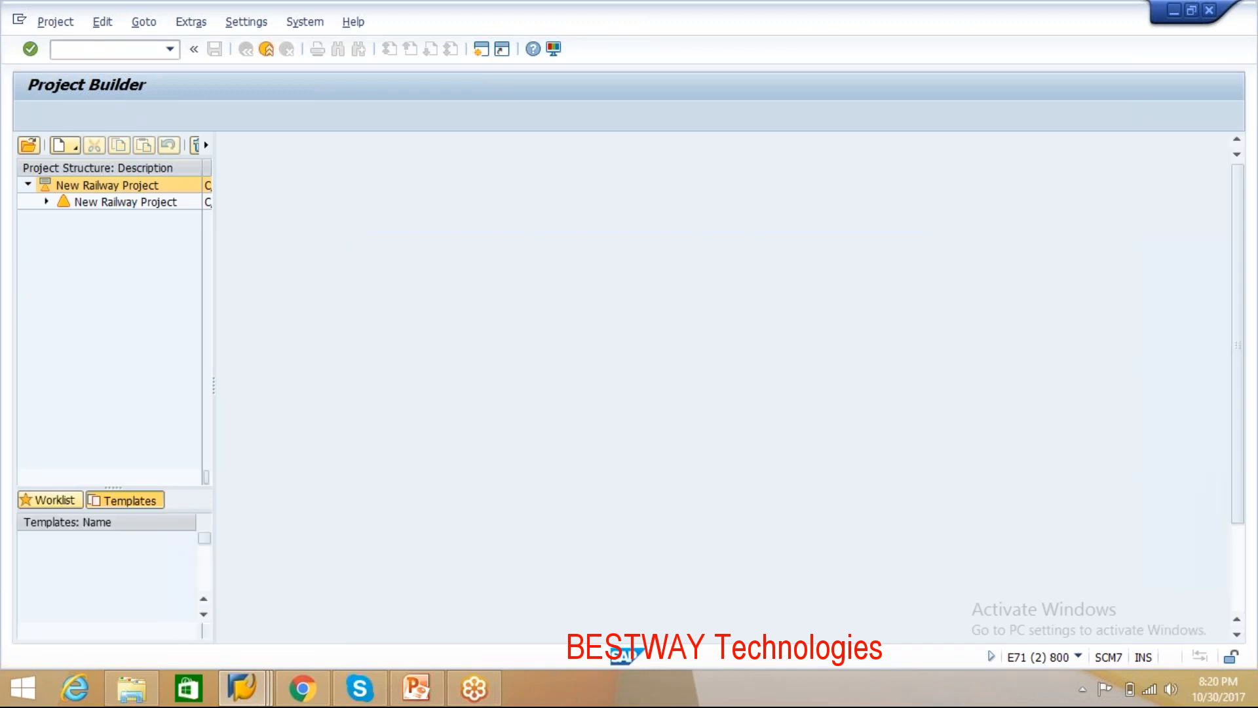
{"action": "left_click", "coordinate": [46, 202]}
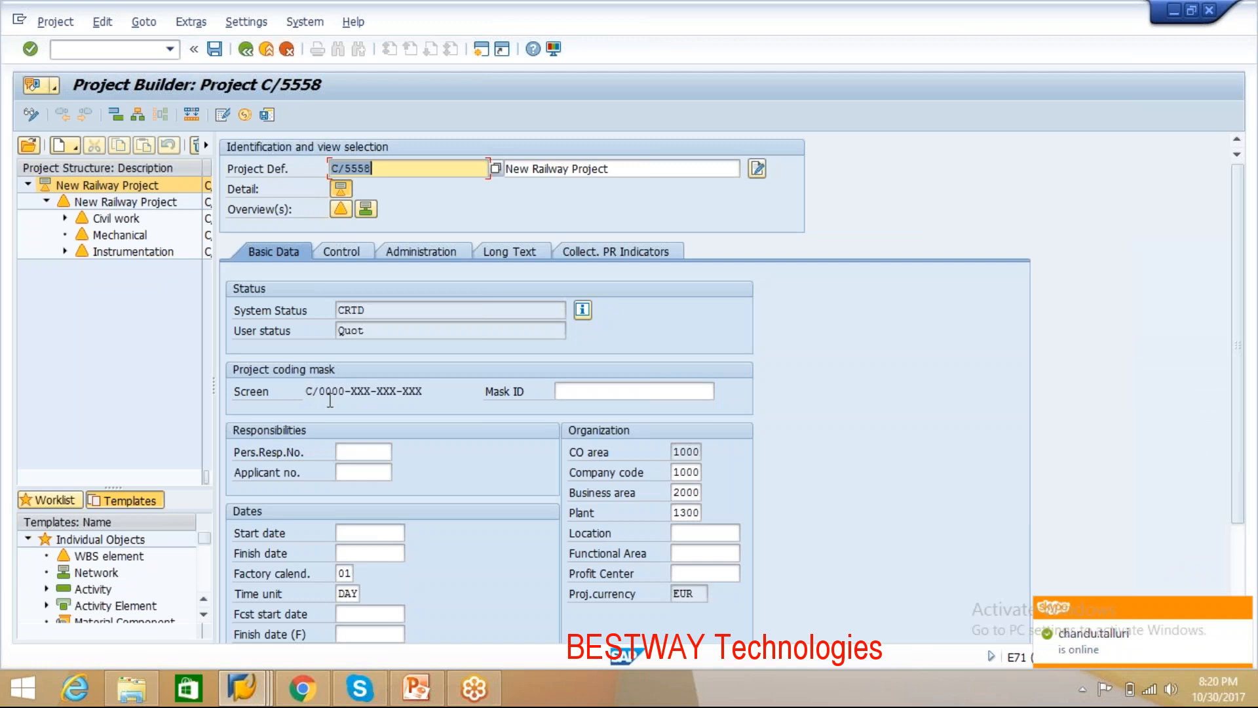
{"action": "left_click_drag", "start_coordinate": [351, 393], "coordinate": [432, 392]}
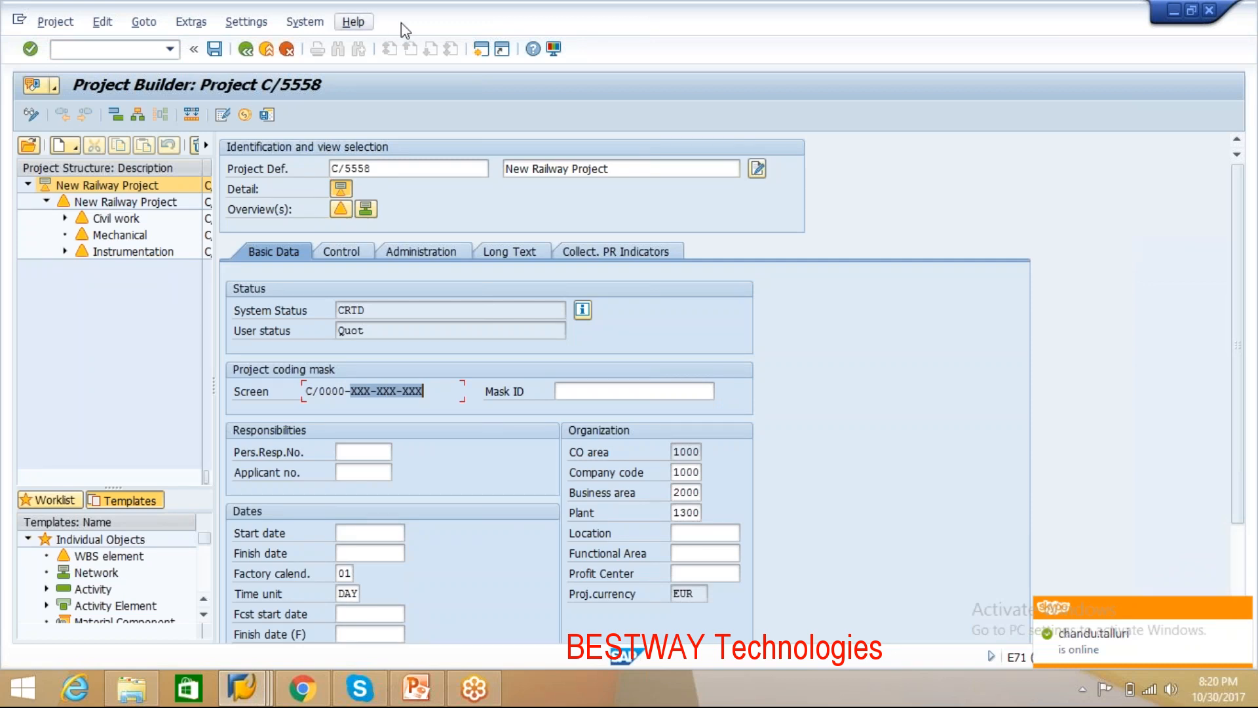
Step: Open a new session and start the customizing transaction with /nspro
{"action": "left_click", "coordinate": [482, 56]}
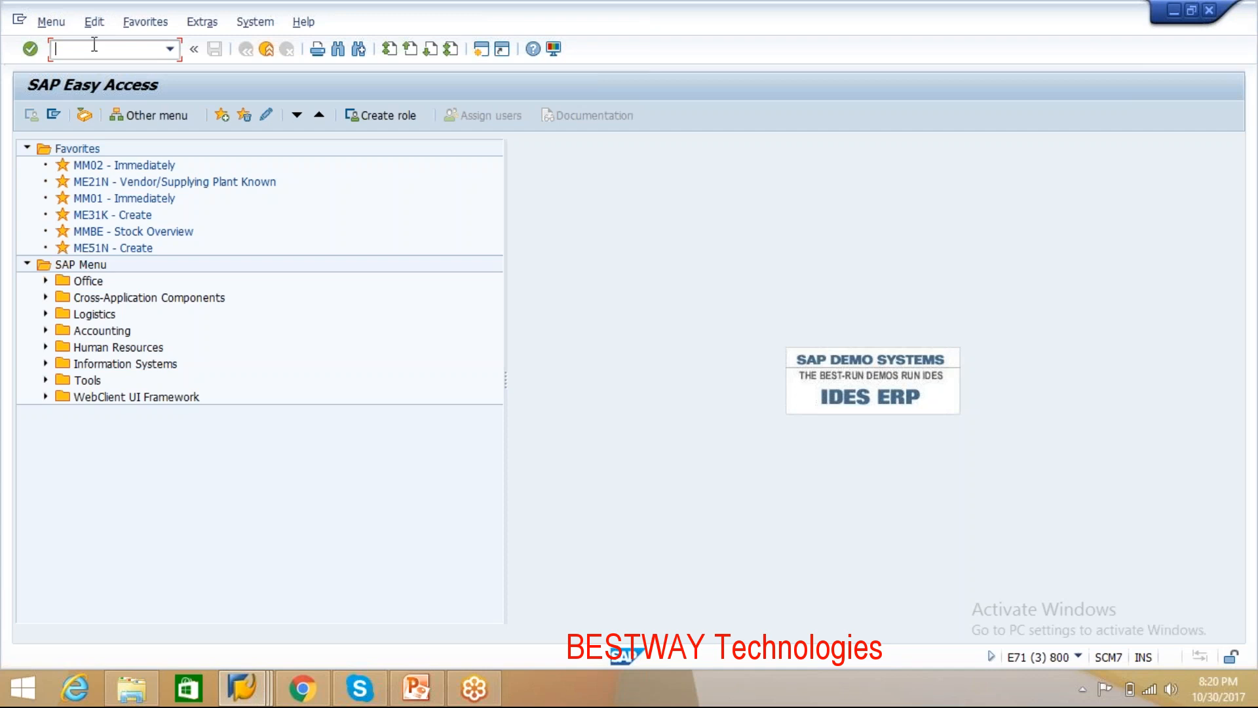
{"action": "type", "text": "/"}
{"action": "type", "text": "spro"}
{"action": "key", "text": "BackSpace"}
{"action": "key", "text": "BackSpace"}
{"action": "key", "text": "BackSpace"}
{"action": "key", "text": "BackSpace"}
{"action": "type", "text": "nspro"}
{"action": "key", "text": "Return"}
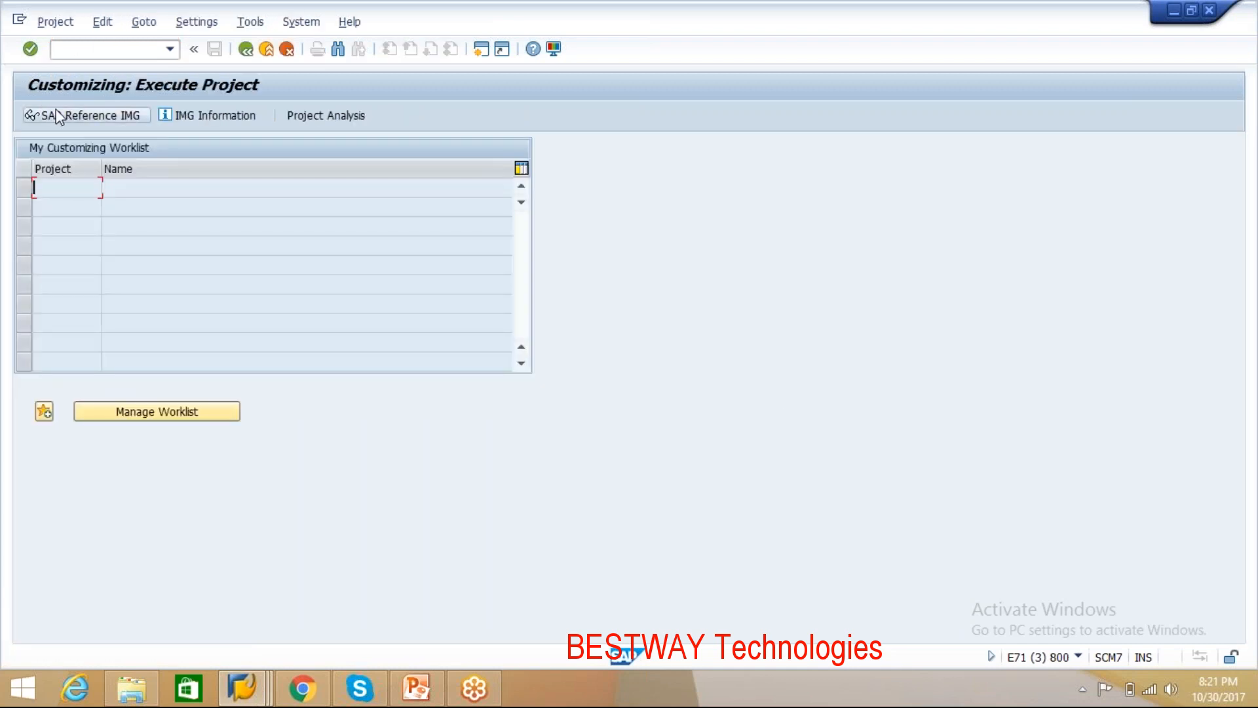
Step: Open the SAP Reference IMG and expand the Project System node
{"action": "left_click", "coordinate": [56, 111]}
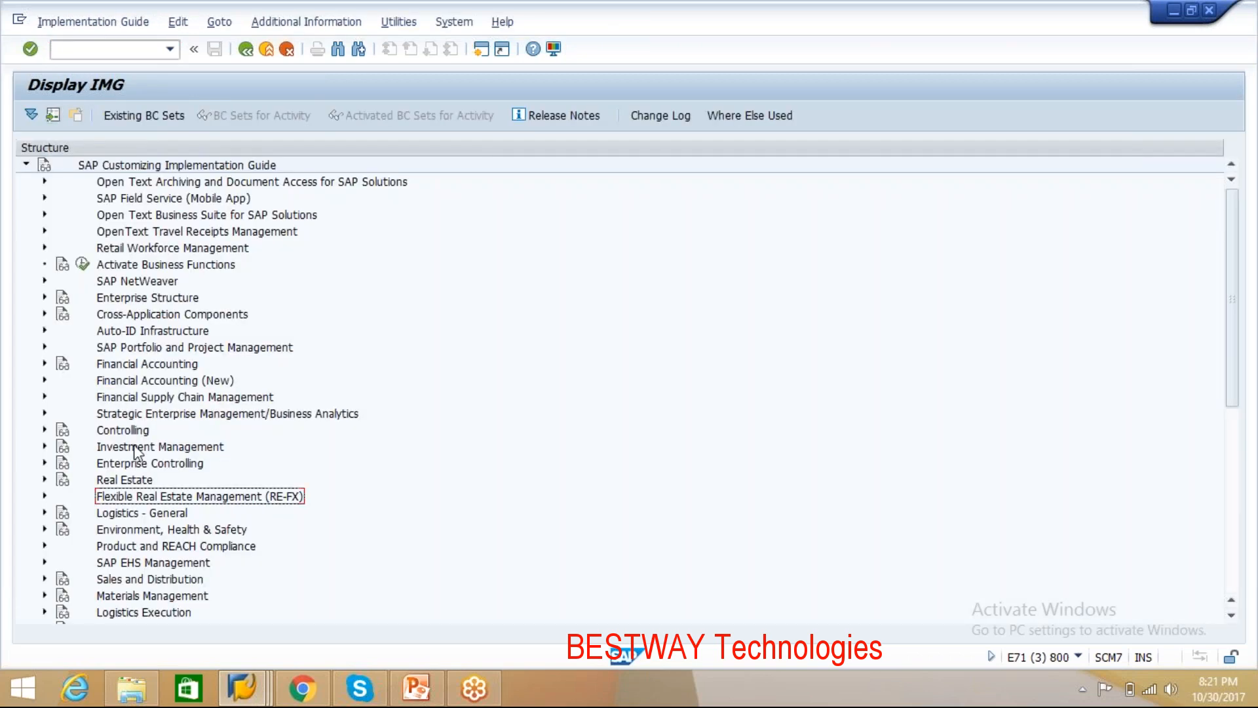
{"action": "key", "text": "Down"}
{"action": "key", "text": "Down"}
{"action": "key", "text": "Down"}
{"action": "key", "text": "Down"}
{"action": "key", "text": "Down"}
{"action": "key", "text": "Down"}
{"action": "key", "text": "Down"}
{"action": "key", "text": "Down"}
{"action": "key", "text": "Down"}
{"action": "key", "text": "Down"}
{"action": "key", "text": "Down"}
{"action": "key", "text": "Down"}
{"action": "key", "text": "Down"}
{"action": "key", "text": "Down"}
{"action": "key", "text": "Down"}
{"action": "key", "text": "Down"}
{"action": "key", "text": "Up"}
{"action": "key", "text": "Down"}
{"action": "key", "text": "Down"}
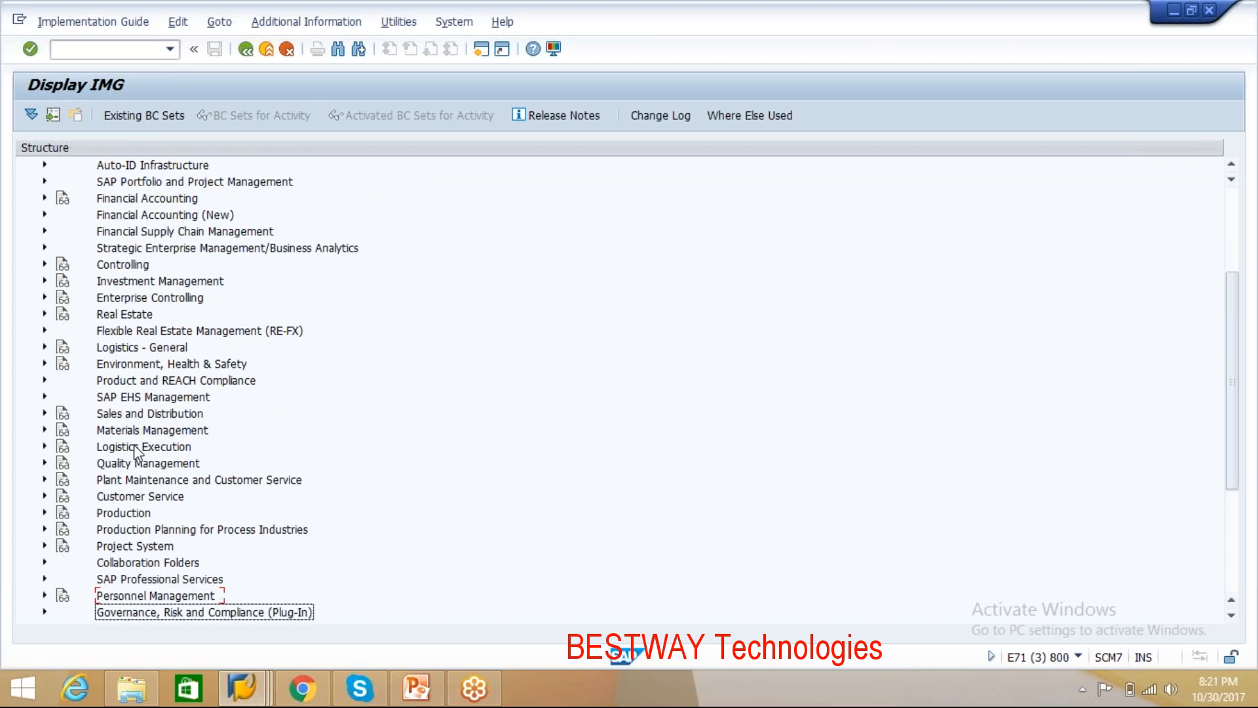
{"action": "key", "text": "Down"}
{"action": "key", "text": "Down"}
{"action": "key", "text": "Down"}
{"action": "key", "text": "Down"}
{"action": "key", "text": "Down"}
{"action": "key", "text": "Down"}
{"action": "key", "text": "Down"}
{"action": "key", "text": "Down"}
{"action": "key", "text": "Down"}
{"action": "key", "text": "Down"}
{"action": "key", "text": "Down"}
{"action": "key", "text": "Down"}
{"action": "key", "text": "Up"}
{"action": "key", "text": "Up"}
{"action": "key", "text": "Up"}
{"action": "key", "text": "Up"}
{"action": "key", "text": "Up"}
{"action": "key", "text": "Up"}
{"action": "key", "text": "Up"}
{"action": "key", "text": "Up"}
{"action": "key", "text": "Up"}
{"action": "key", "text": "Up"}
{"action": "key", "text": "Up"}
{"action": "key", "text": "Up"}
{"action": "key", "text": "Up"}
{"action": "key", "text": "Up"}
{"action": "key", "text": "Up"}
{"action": "key", "text": "Up"}
{"action": "key", "text": "Right"}
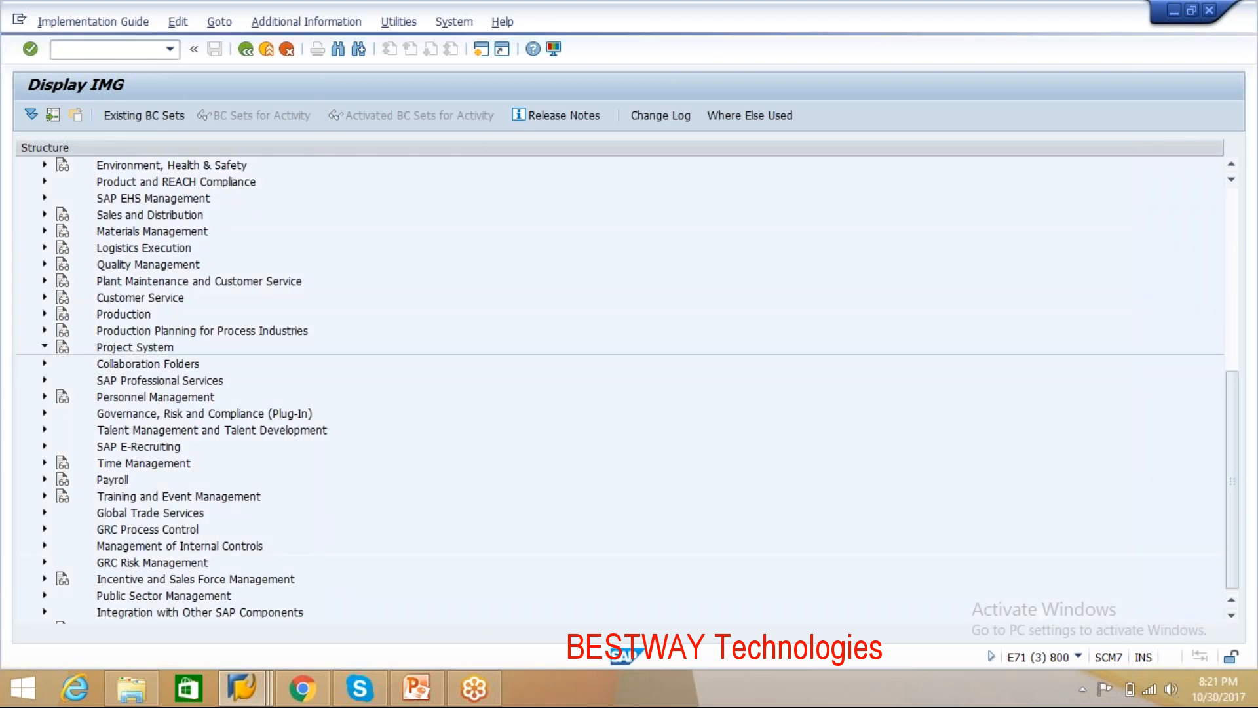
Step: Expand Structures and Operative Structures beneath Project System
{"action": "key", "text": "Down"}
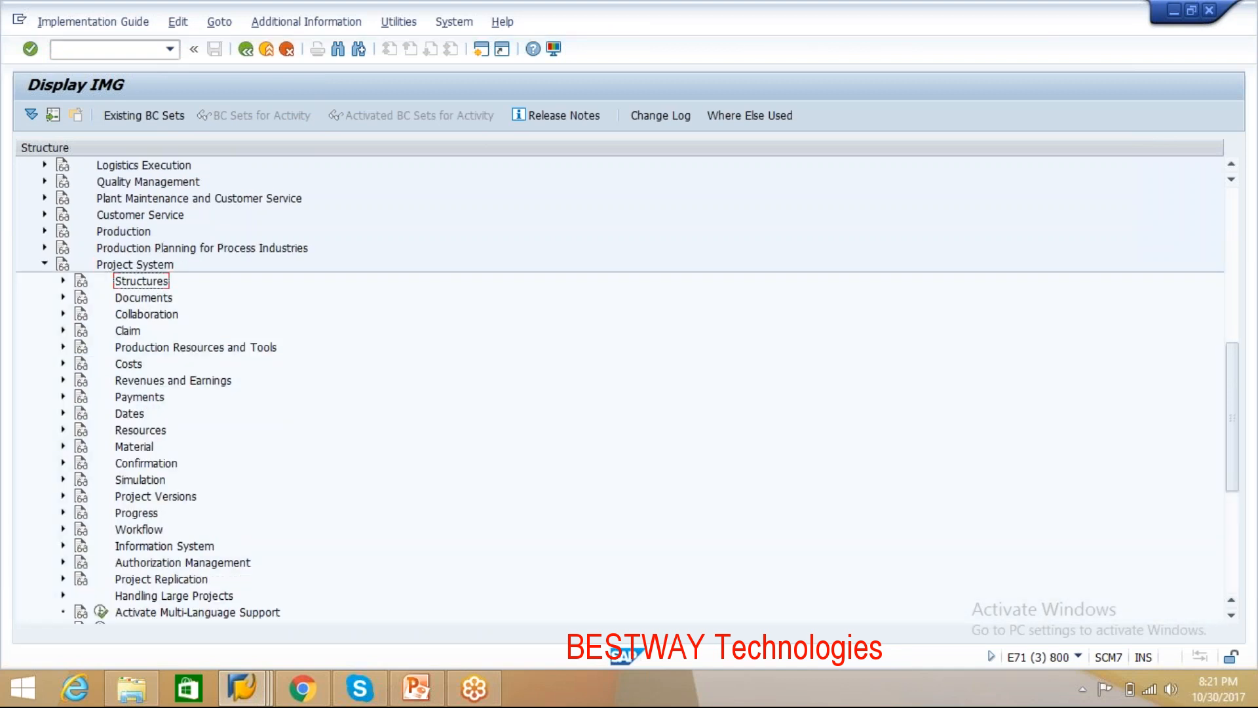
{"action": "key", "text": "Right"}
{"action": "key", "text": "Down"}
{"action": "key", "text": "Down"}
{"action": "key", "text": "Up"}
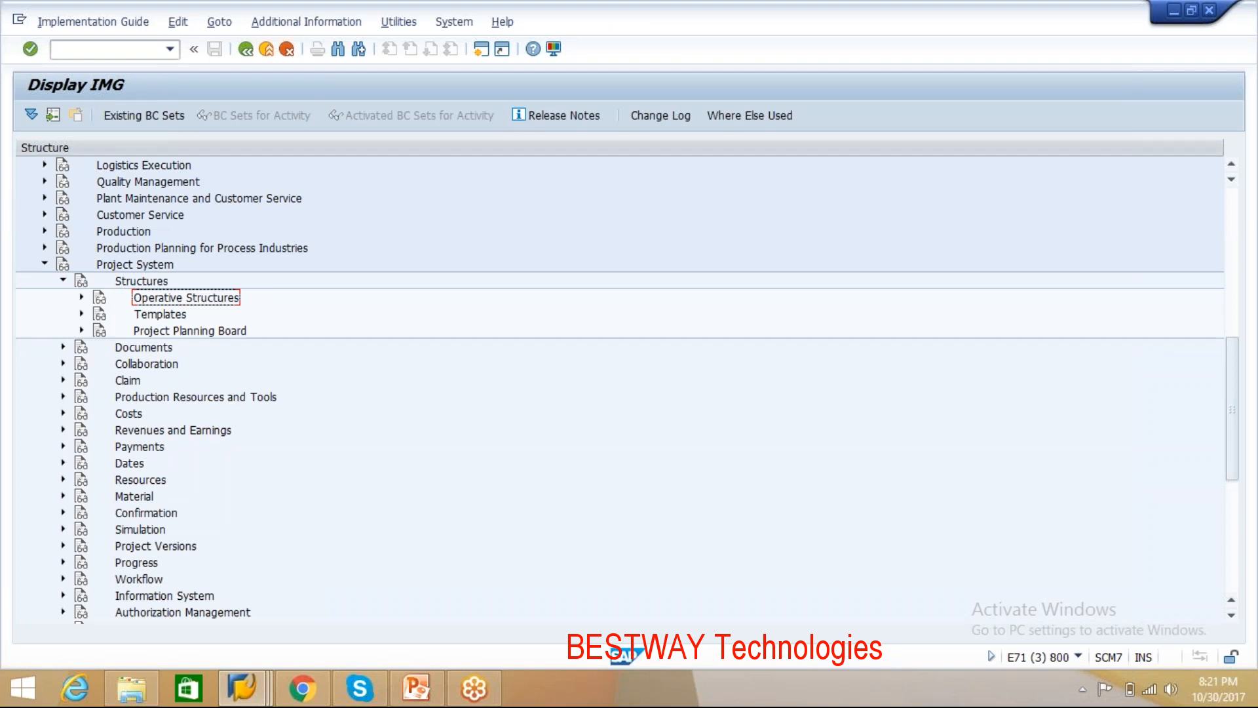
{"action": "key", "text": "Right"}
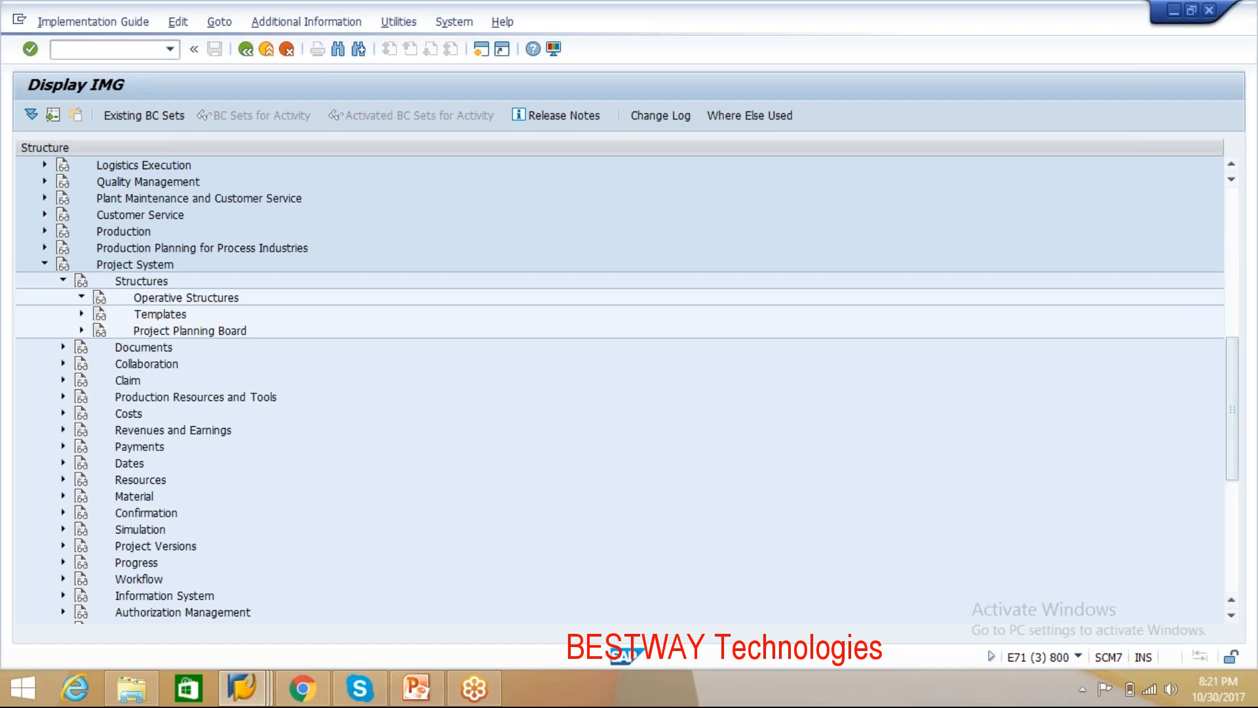
{"action": "left_click", "coordinate": [174, 331]}
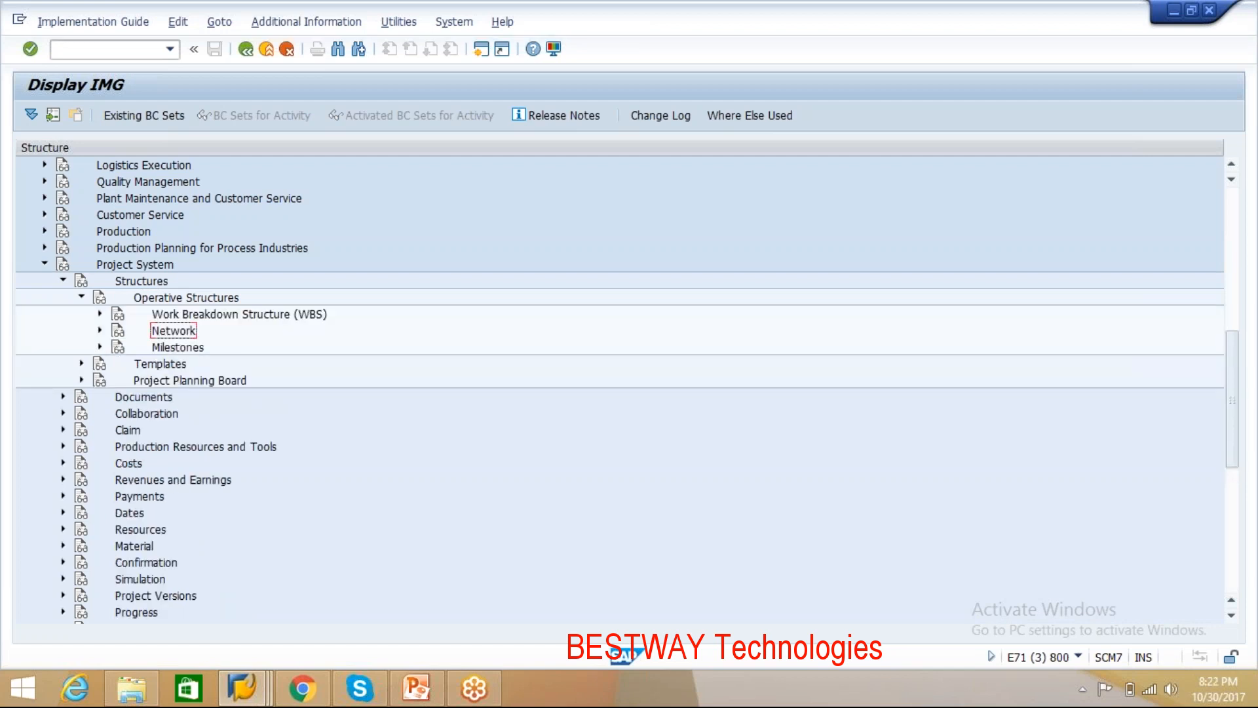
Step: Expand Work Breakdown Structure (WBS) and Project Coding Mask, and select the activity Define Special Characters for Projects
{"action": "key", "text": "Page_Down"}
{"action": "key", "text": "Up"}
{"action": "key", "text": "Up"}
{"action": "key", "text": "Up"}
{"action": "key", "text": "Up"}
{"action": "key", "text": "Up"}
{"action": "key", "text": "Up"}
{"action": "key", "text": "Up"}
{"action": "key", "text": "Up"}
{"action": "key", "text": "Up"}
{"action": "key", "text": "Up"}
{"action": "key", "text": "Up"}
{"action": "key", "text": "Up"}
{"action": "key", "text": "Up"}
{"action": "key", "text": "Up"}
{"action": "key", "text": "Up"}
{"action": "key", "text": "Up"}
{"action": "key", "text": "Up"}
{"action": "key", "text": "Up"}
{"action": "key", "text": "Up"}
{"action": "key", "text": "Up"}
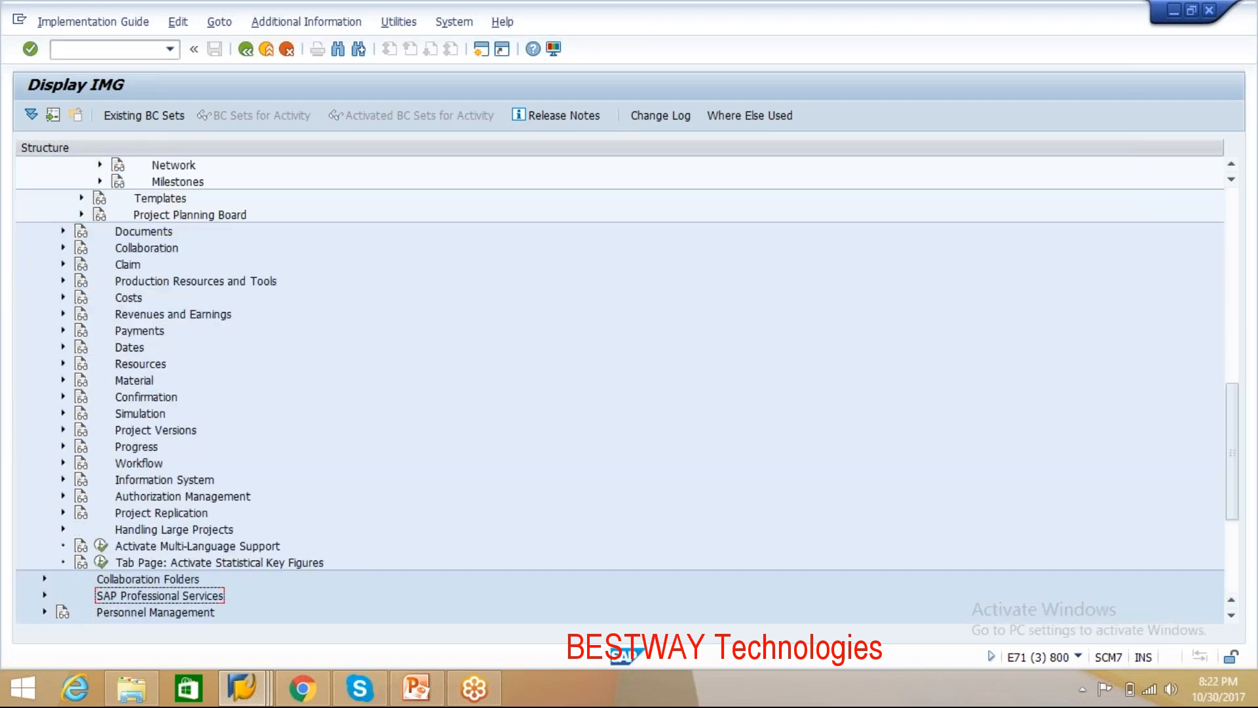
{"action": "key", "text": "Up"}
{"action": "key", "text": "Up"}
{"action": "key", "text": "Up"}
{"action": "key", "text": "Up"}
{"action": "key", "text": "Up"}
{"action": "key", "text": "Up"}
{"action": "key", "text": "Up"}
{"action": "key", "text": "Up"}
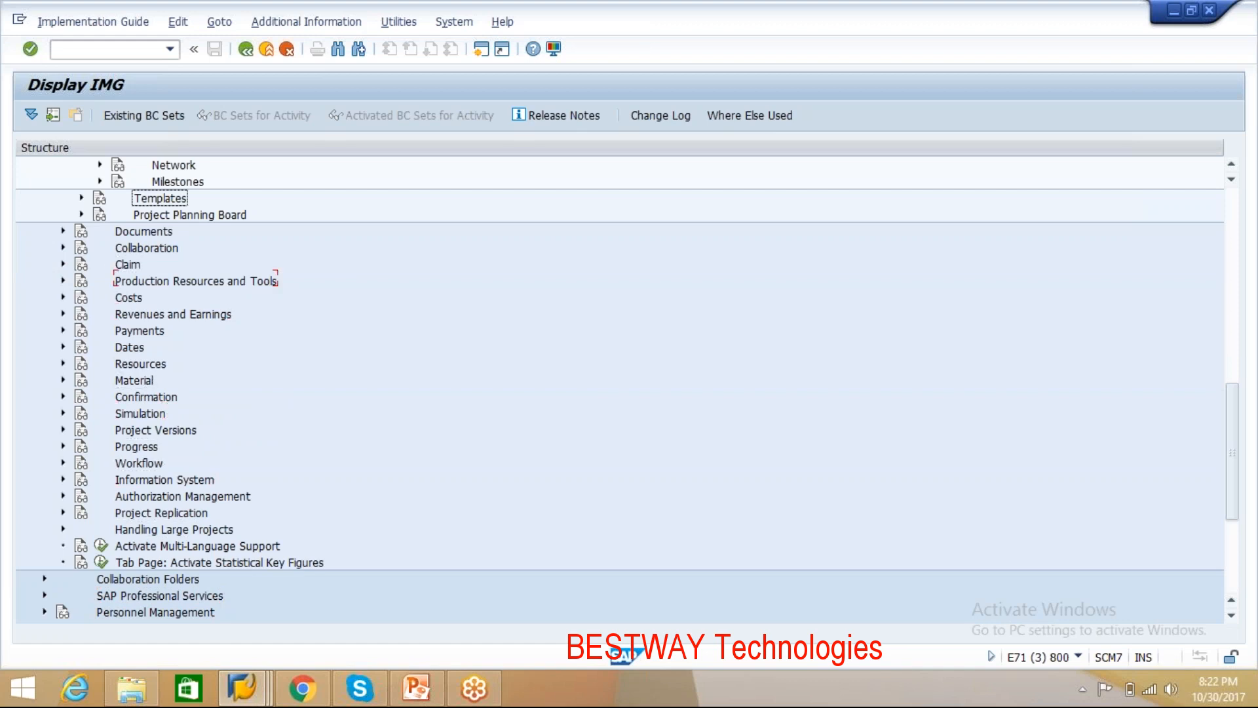
{"action": "key", "text": "Down"}
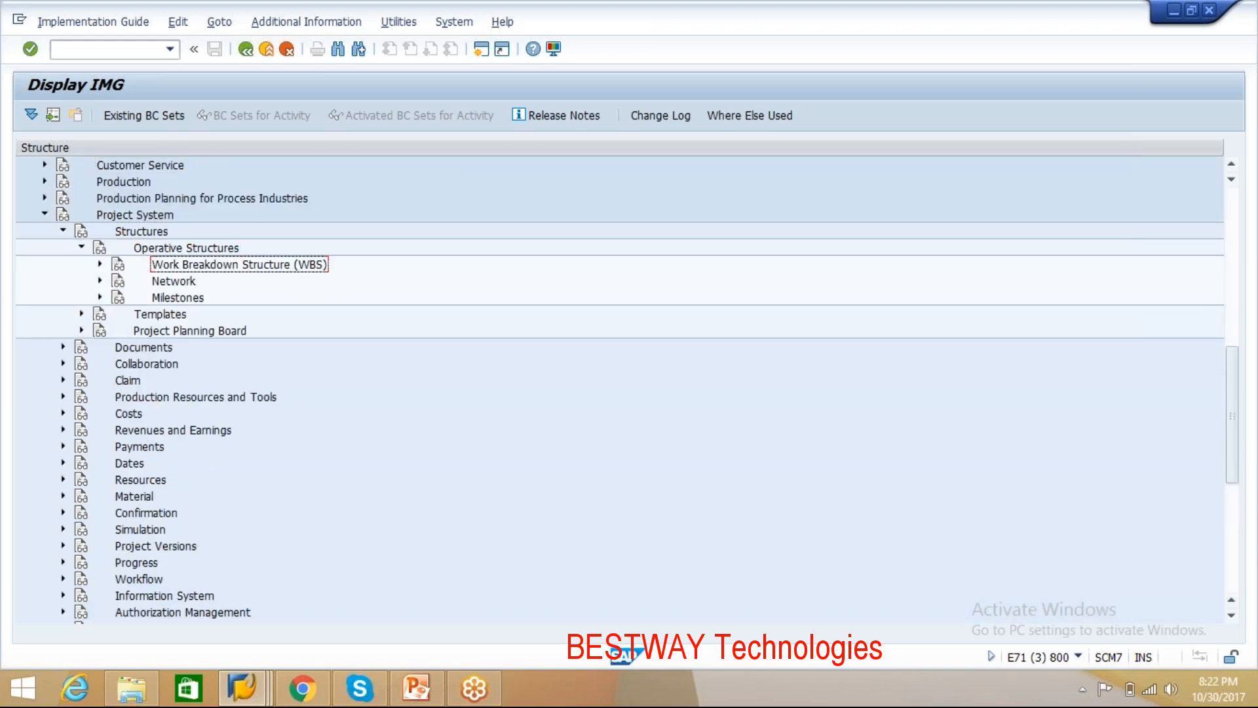
{"action": "key", "text": "Right"}
{"action": "key", "text": "Down"}
{"action": "key", "text": "Down"}
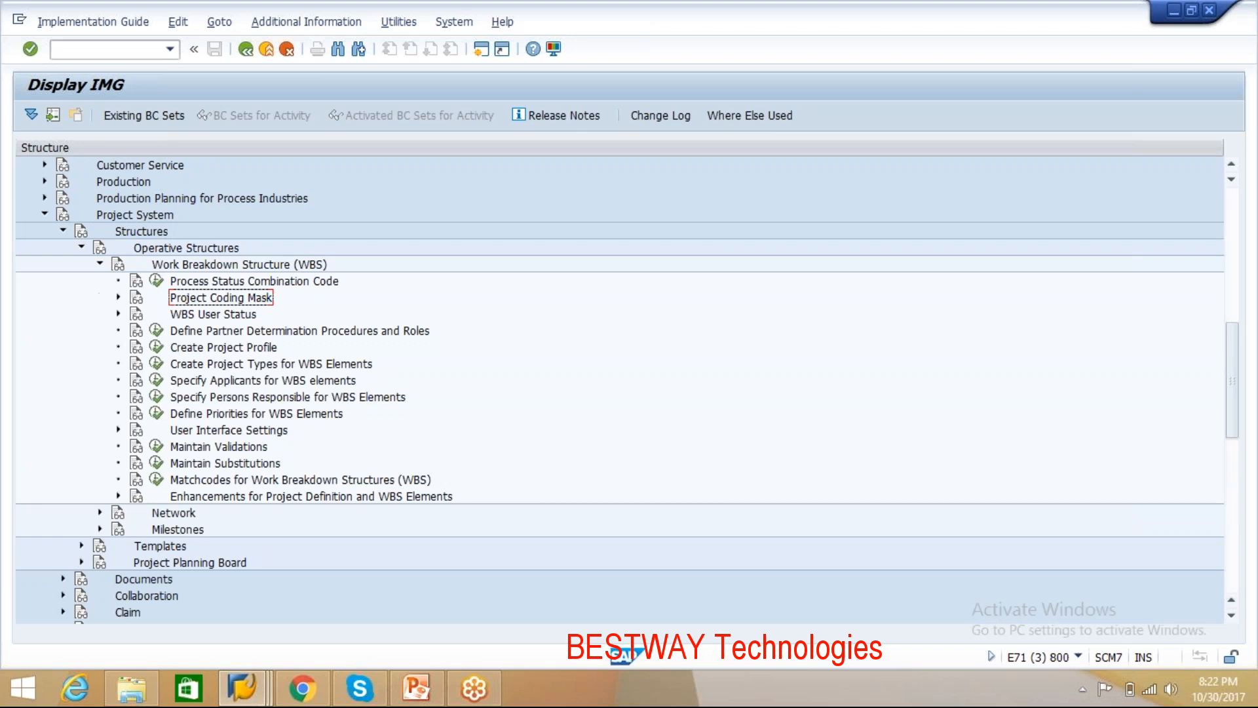
{"action": "key", "text": "Right"}
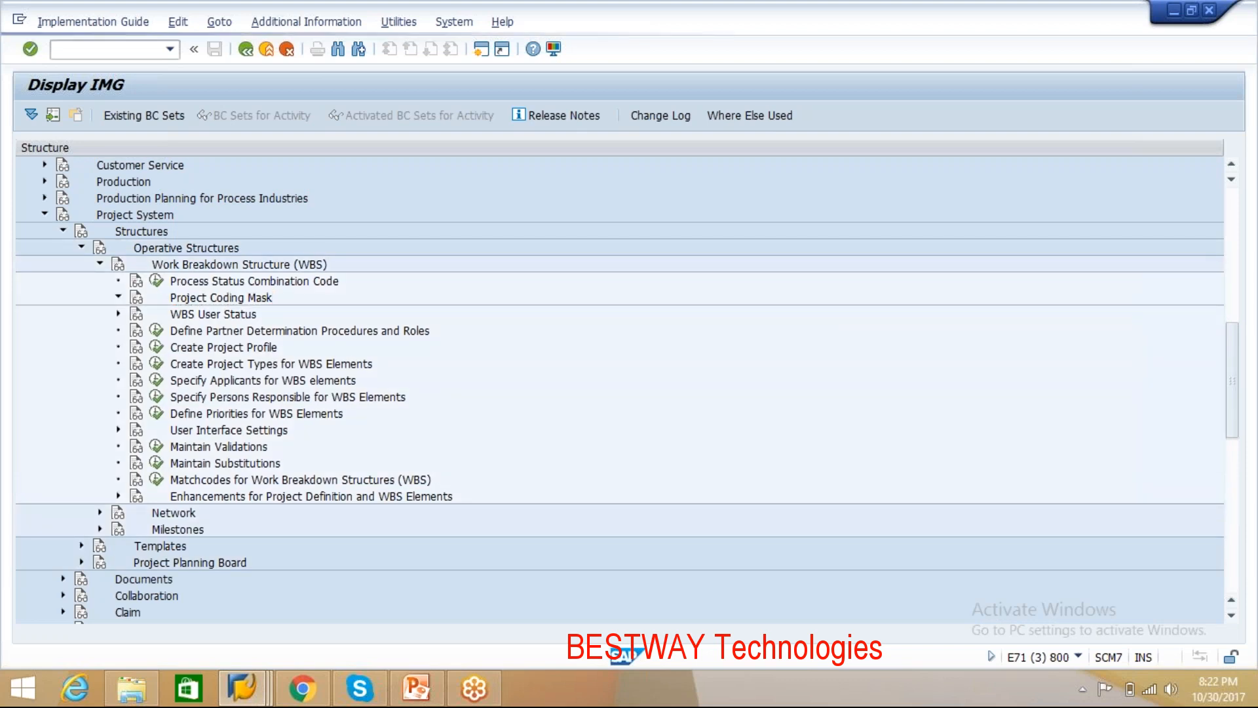
{"action": "key", "text": "Down"}
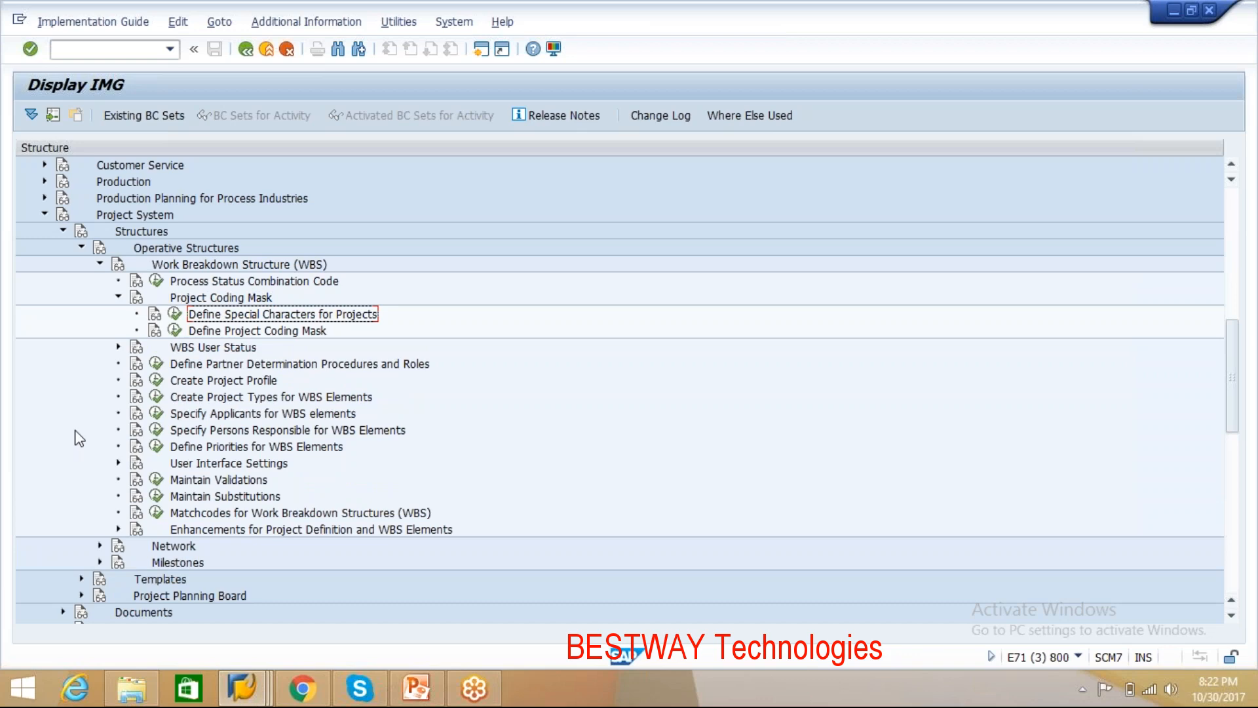
Step: Compare the separators in the coding mask of C/5558 with the characters in the Special Characters in Project Number view, including the ET field
{"action": "key", "text": "alt+Tab"}
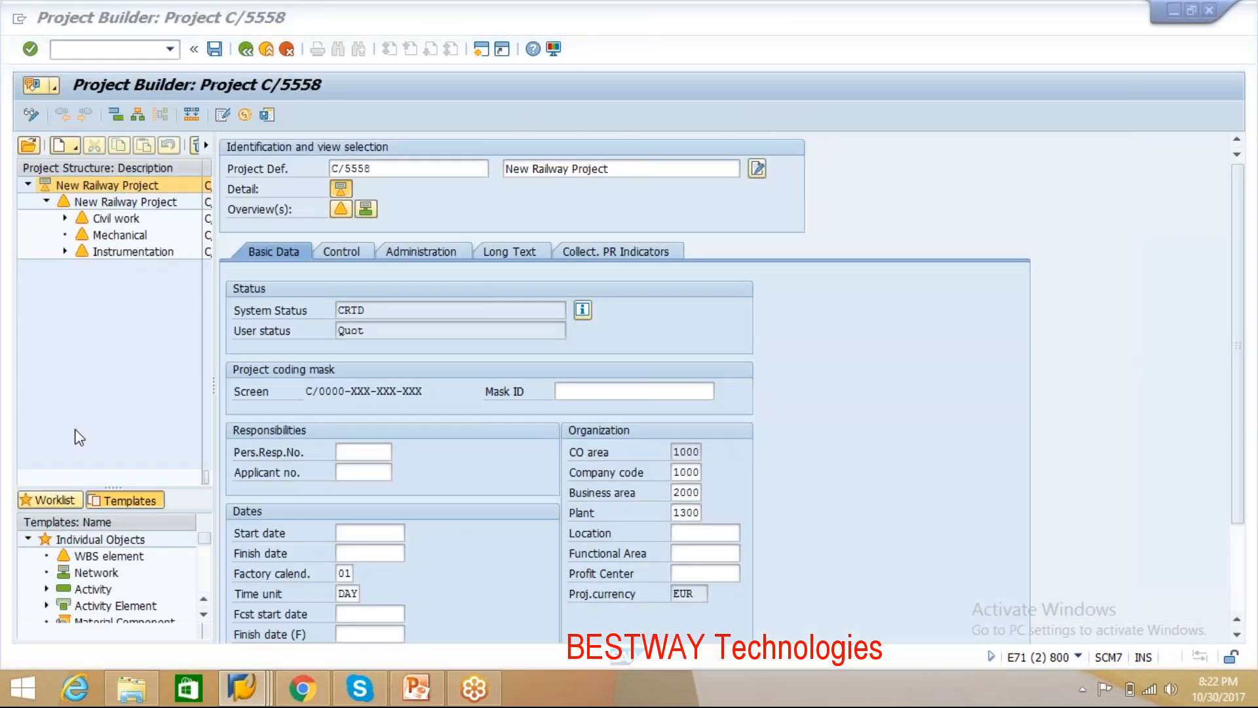
{"action": "left_click", "coordinate": [312, 390]}
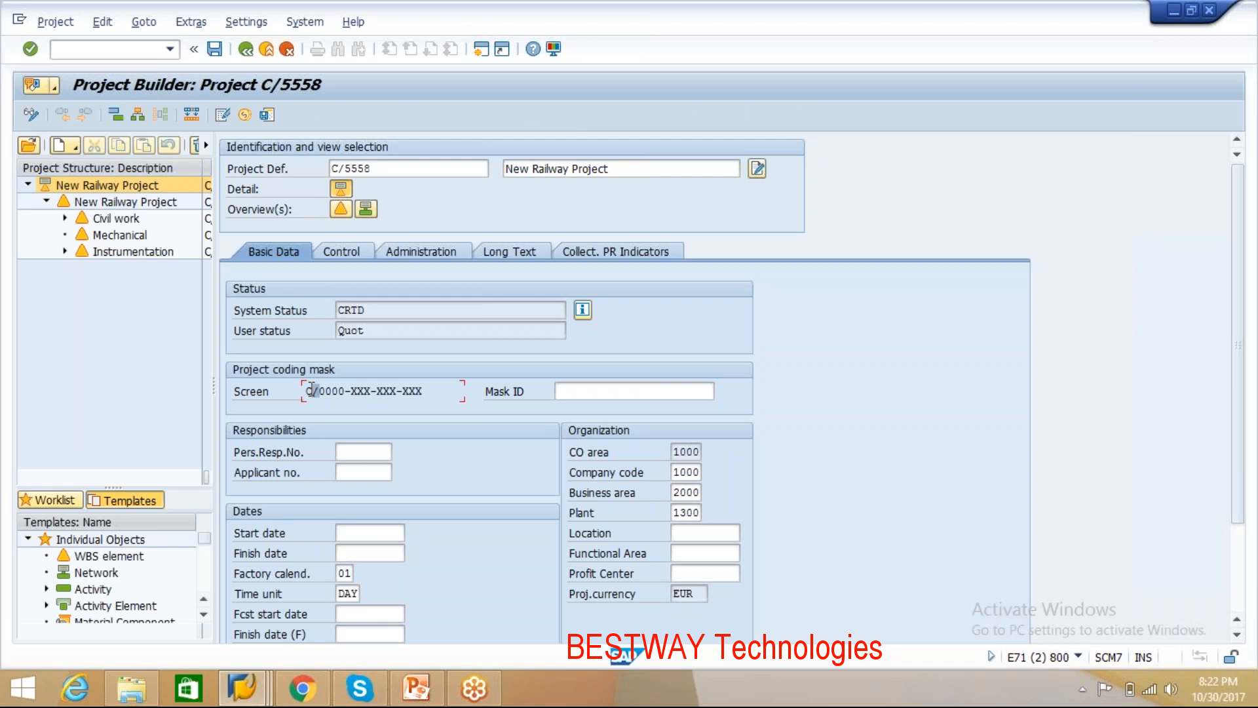
{"action": "left_click", "coordinate": [350, 392]}
{"action": "key", "text": "alt+Tab"}
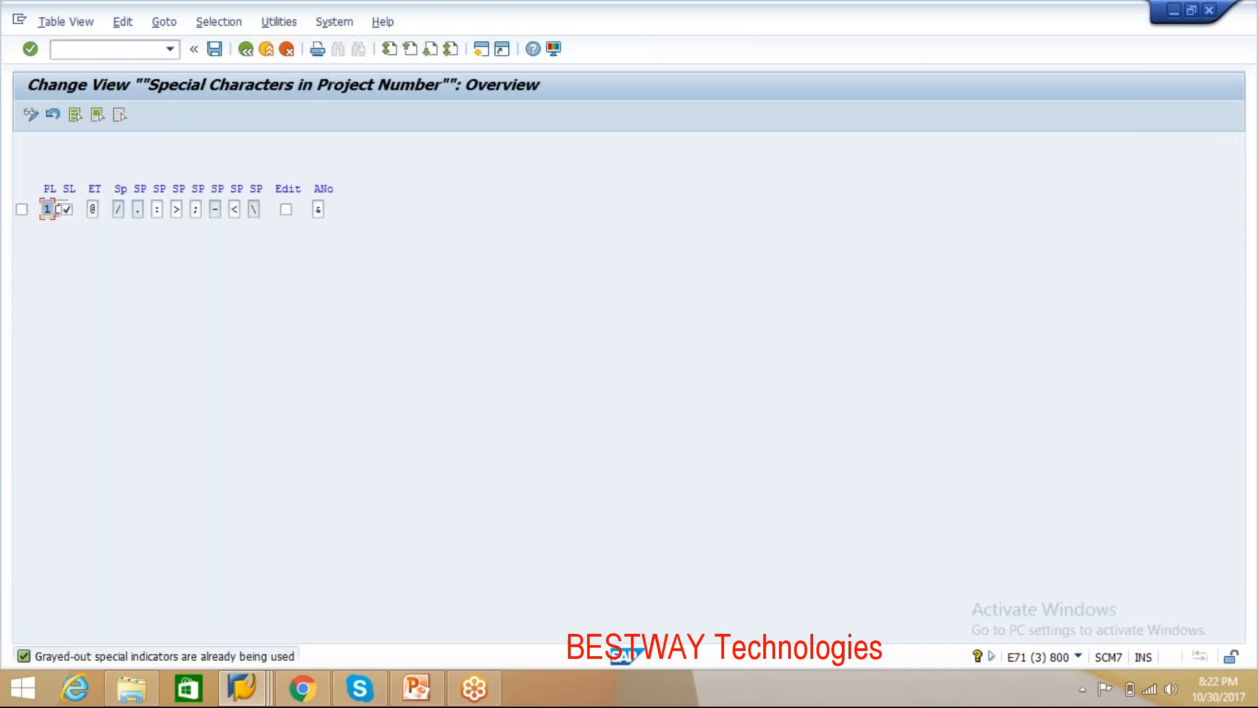
{"action": "left_click", "coordinate": [253, 208]}
{"action": "double_click", "coordinate": [93, 208]}
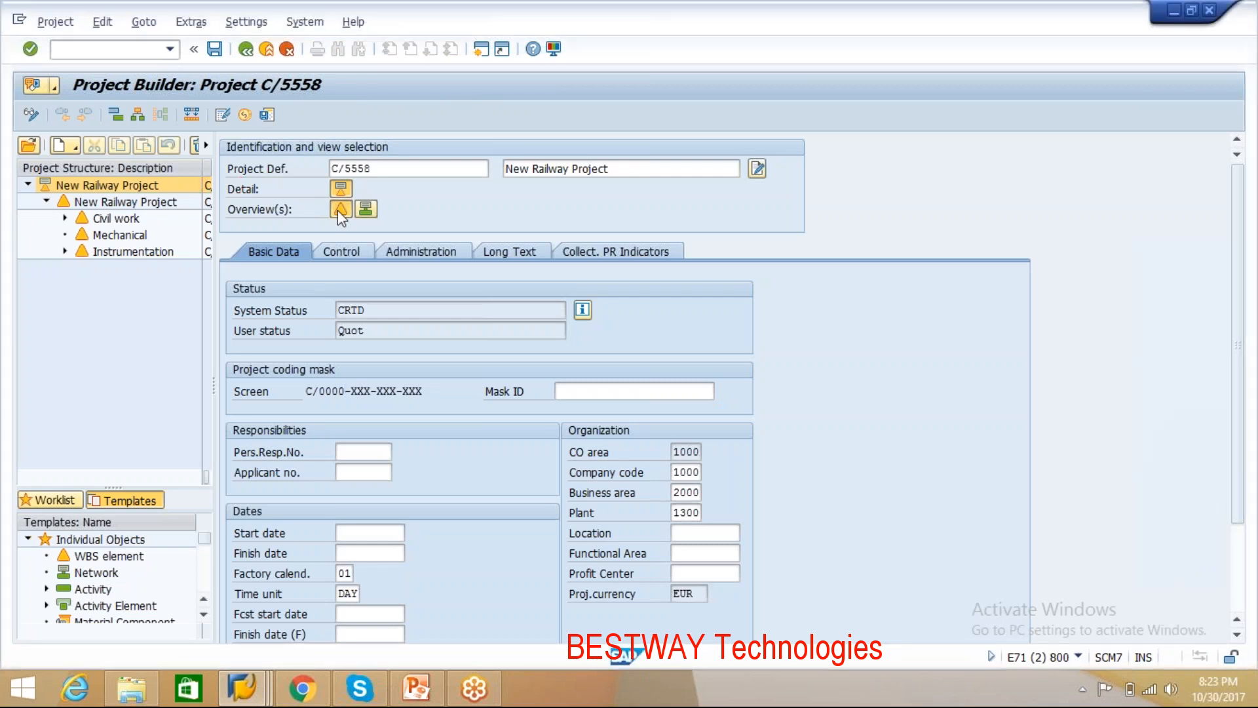
{"action": "left_click", "coordinate": [338, 209]}
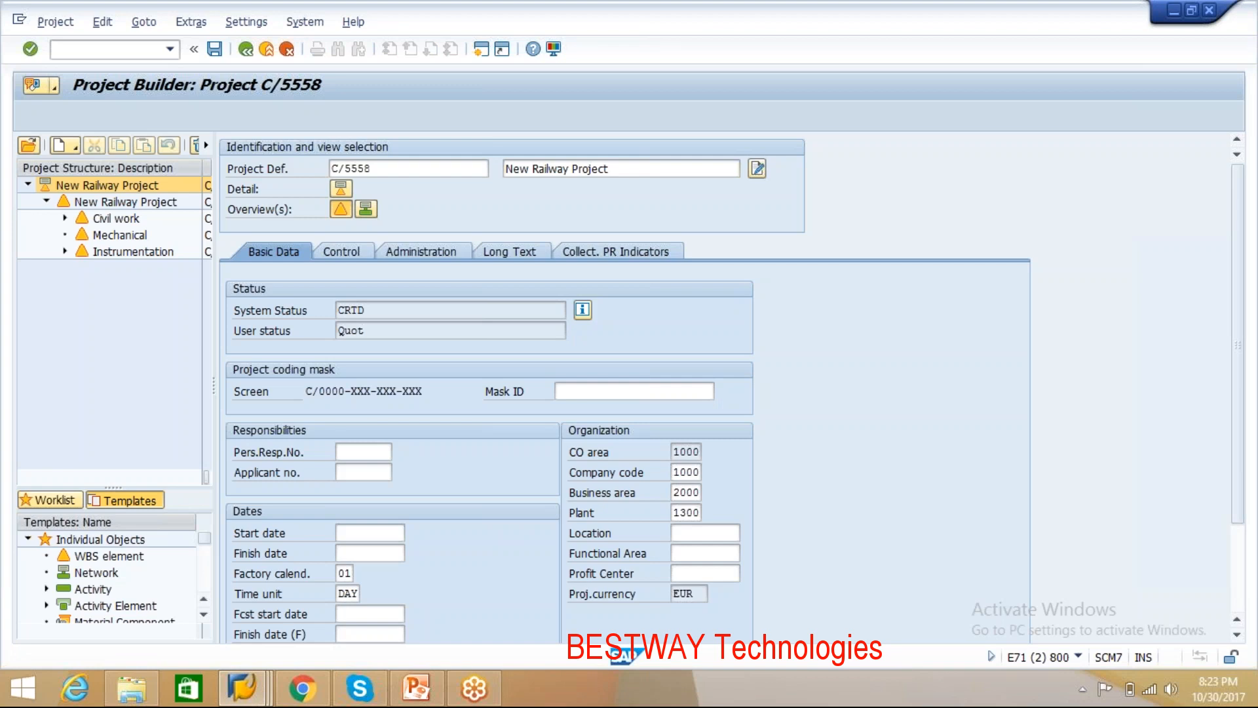
{"action": "left_click", "coordinate": [310, 388]}
{"action": "type", "text": "@"}
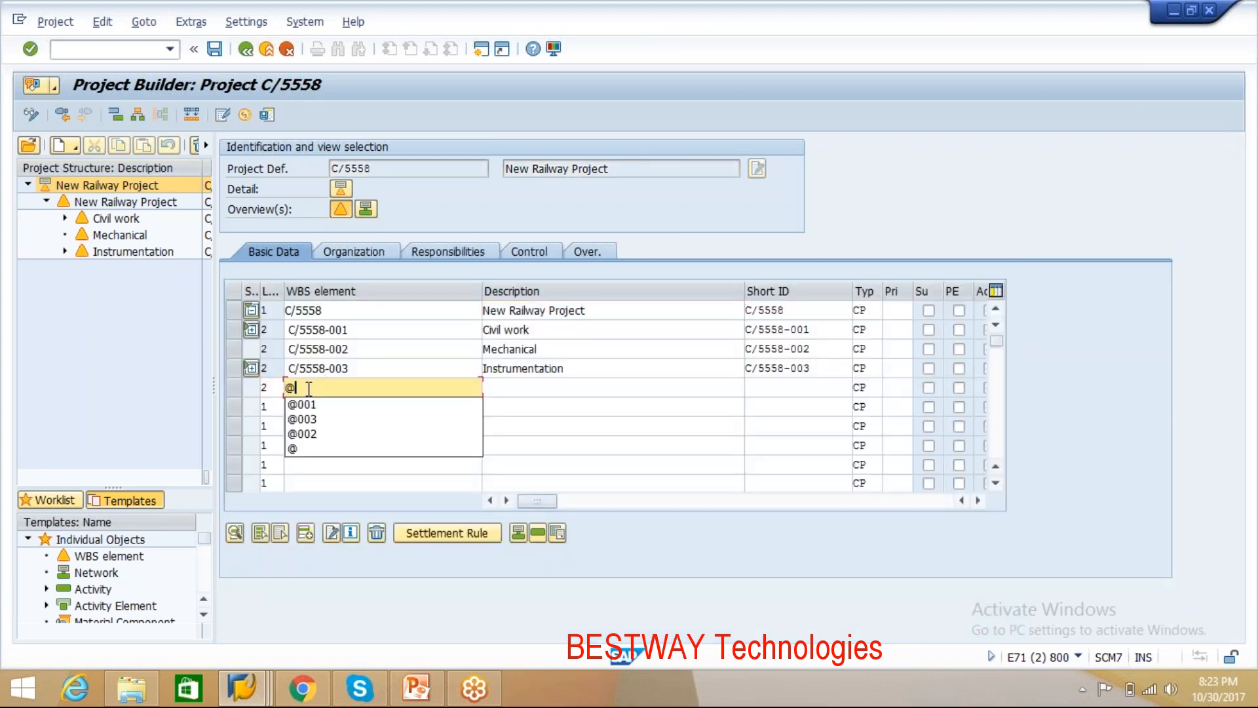
{"action": "type", "text": "00"}
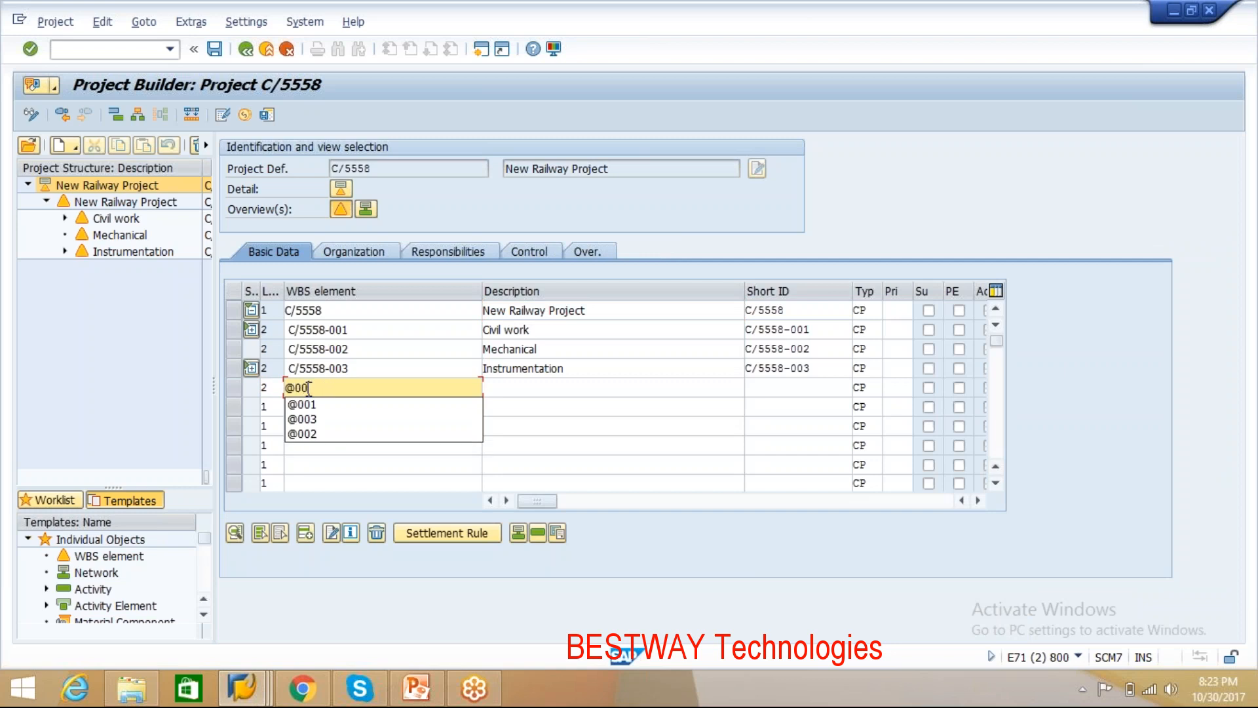
{"action": "type", "text": "4"}
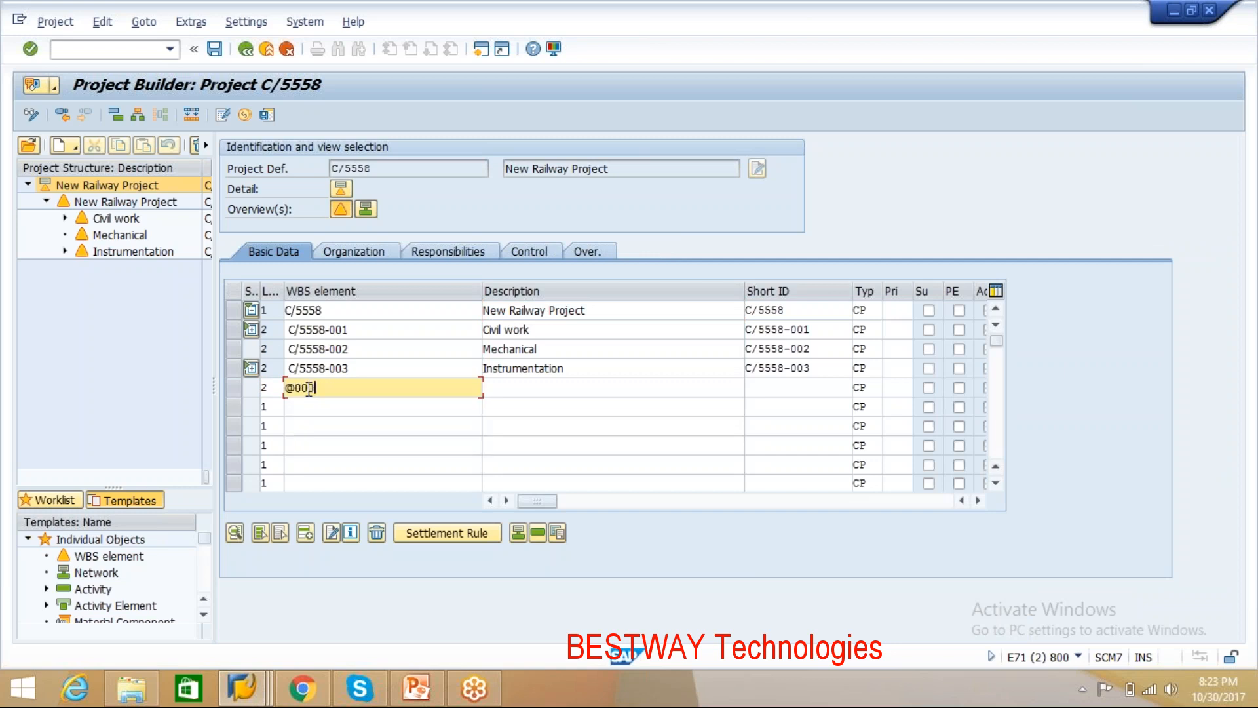
{"action": "key", "text": "BackSpace"}
{"action": "type", "text": "4"}
{"action": "key", "text": "Return"}
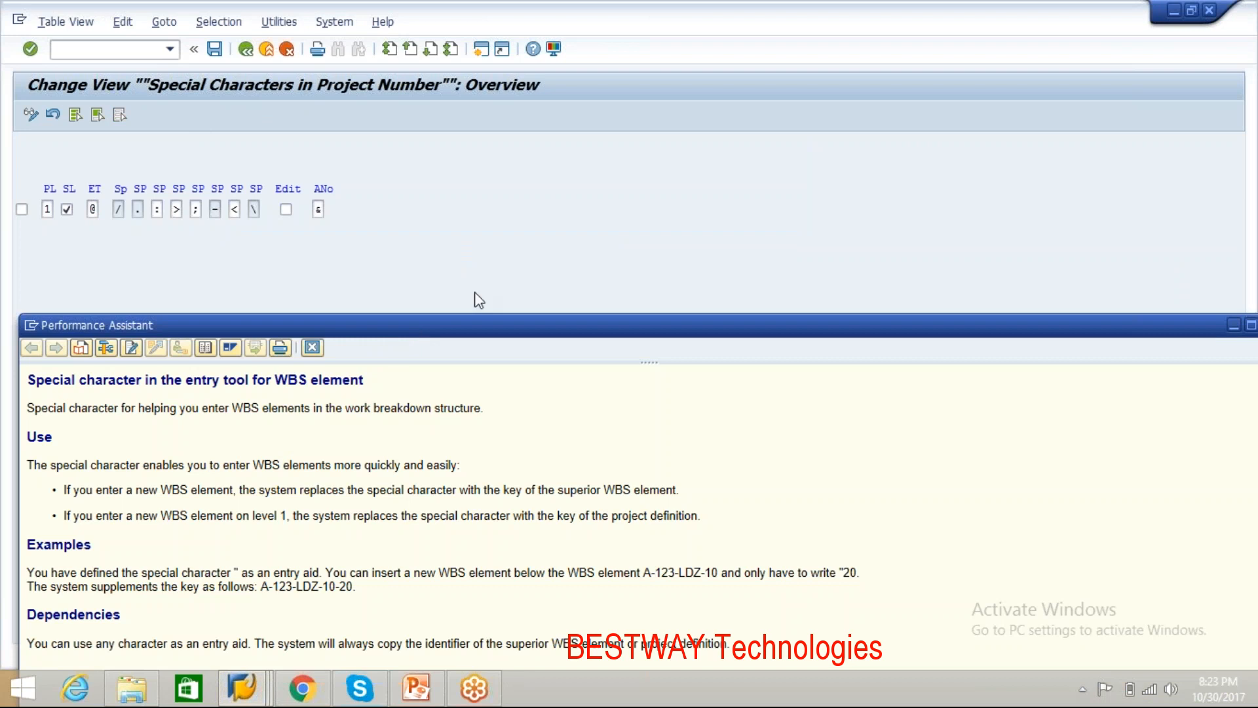
Step: Read the field help on the special character in the WBS element entry tool, and close it
{"action": "left_click_drag", "start_coordinate": [422, 328], "coordinate": [3, 292]}
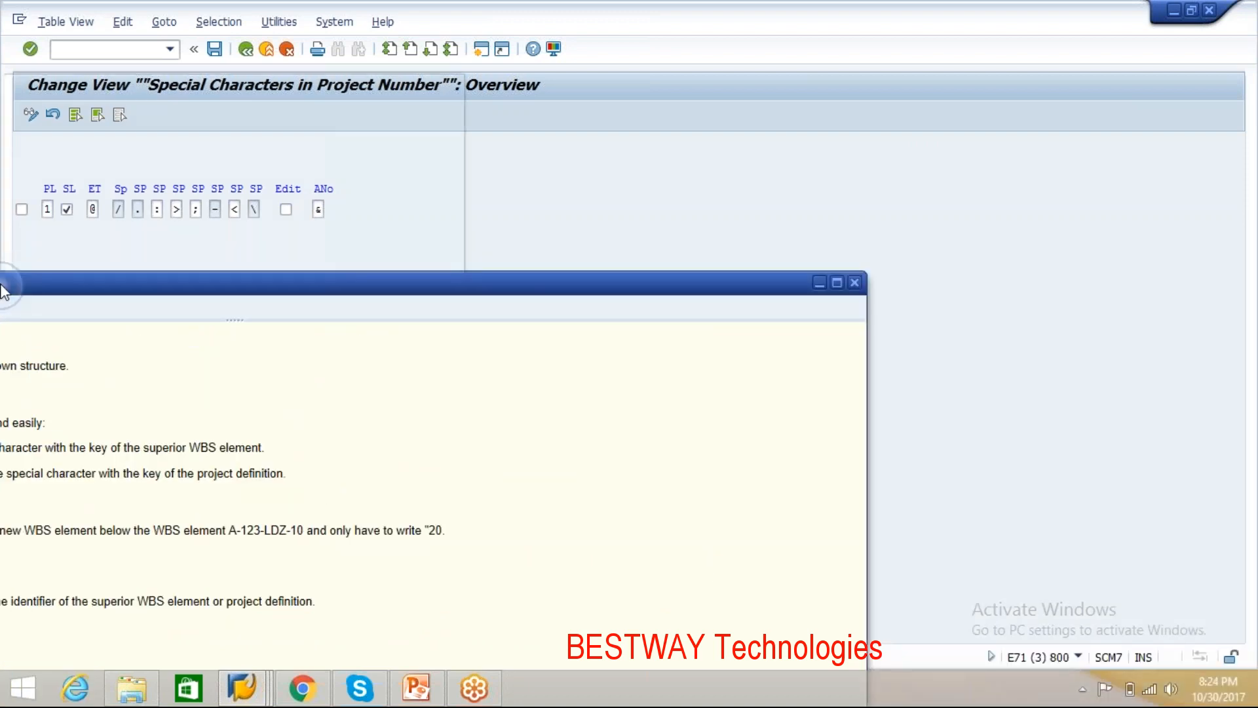
{"action": "left_click_drag", "start_coordinate": [1, 286], "coordinate": [0, 285]}
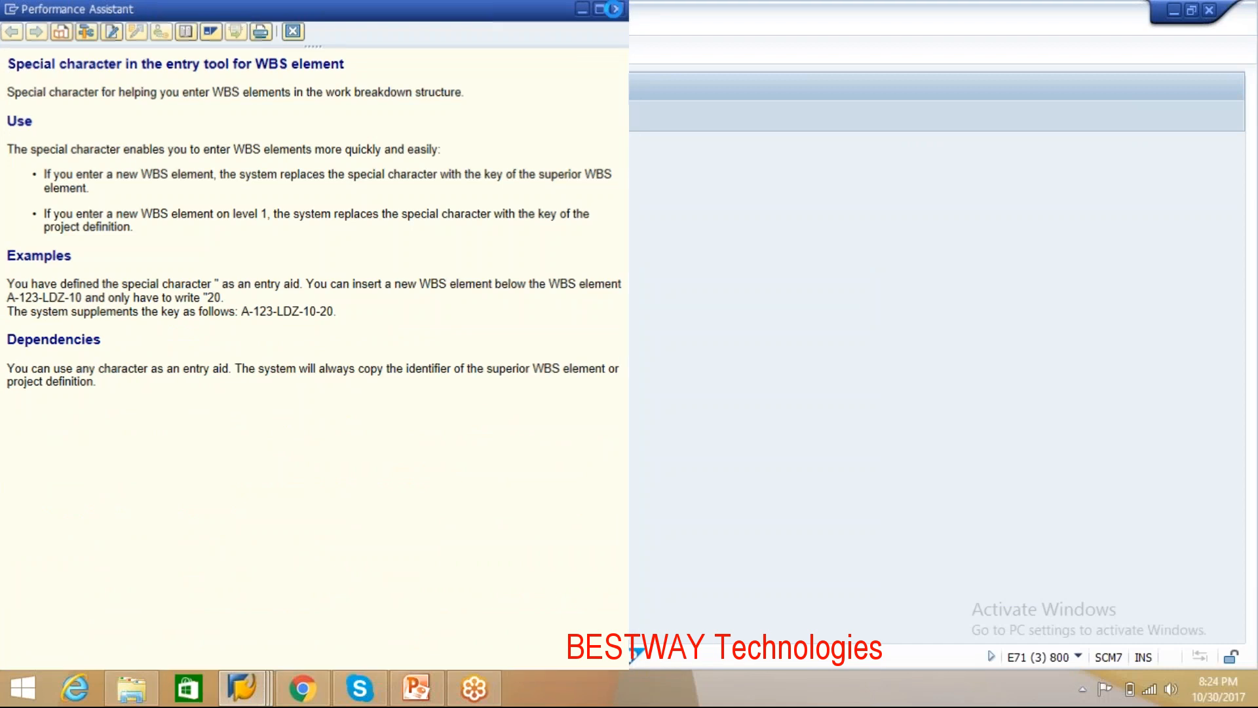
{"action": "left_click", "coordinate": [614, 9]}
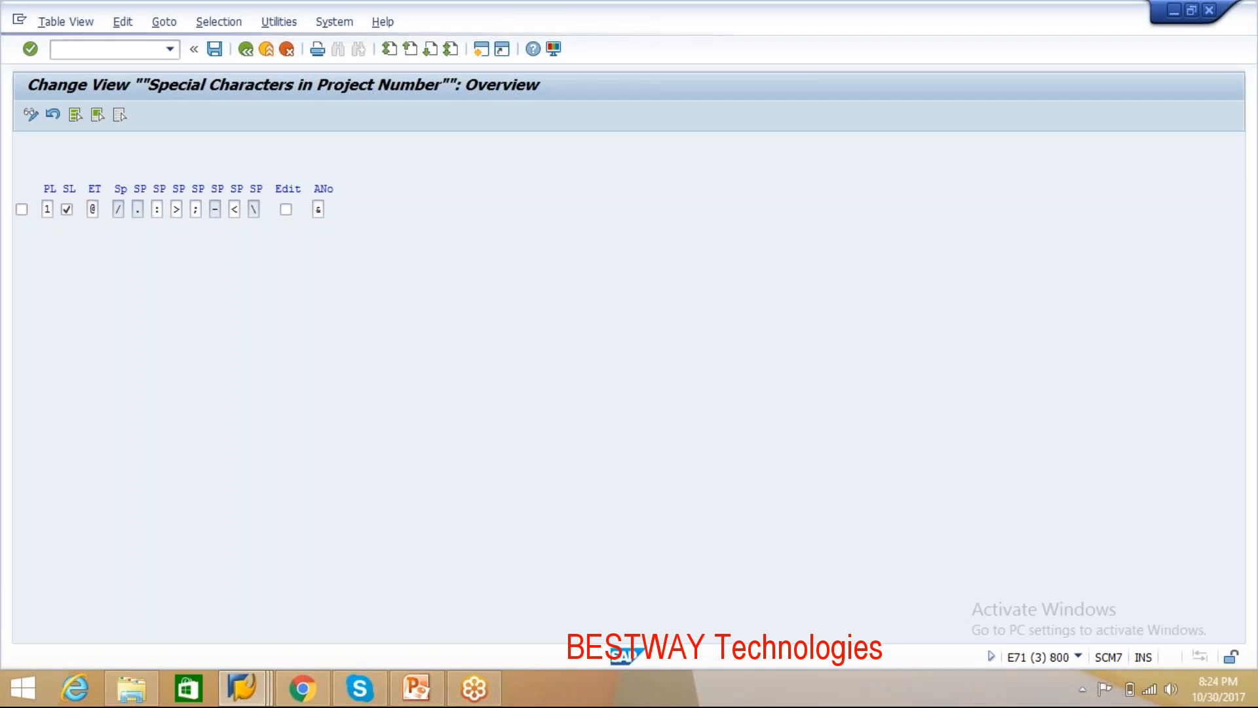
Step: Reread the field help on the ET entry tool character, and go through the editable separator fields in the special characters row
{"action": "key", "text": "F1"}
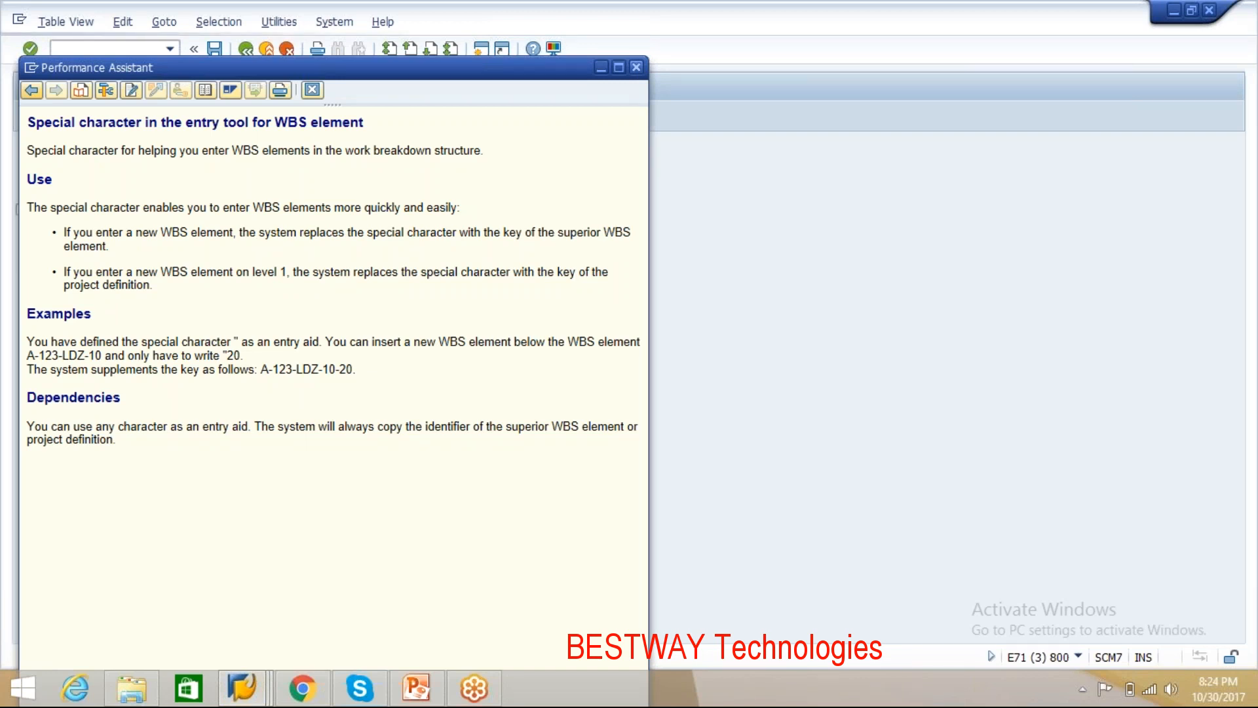
{"action": "left_click", "coordinate": [636, 68]}
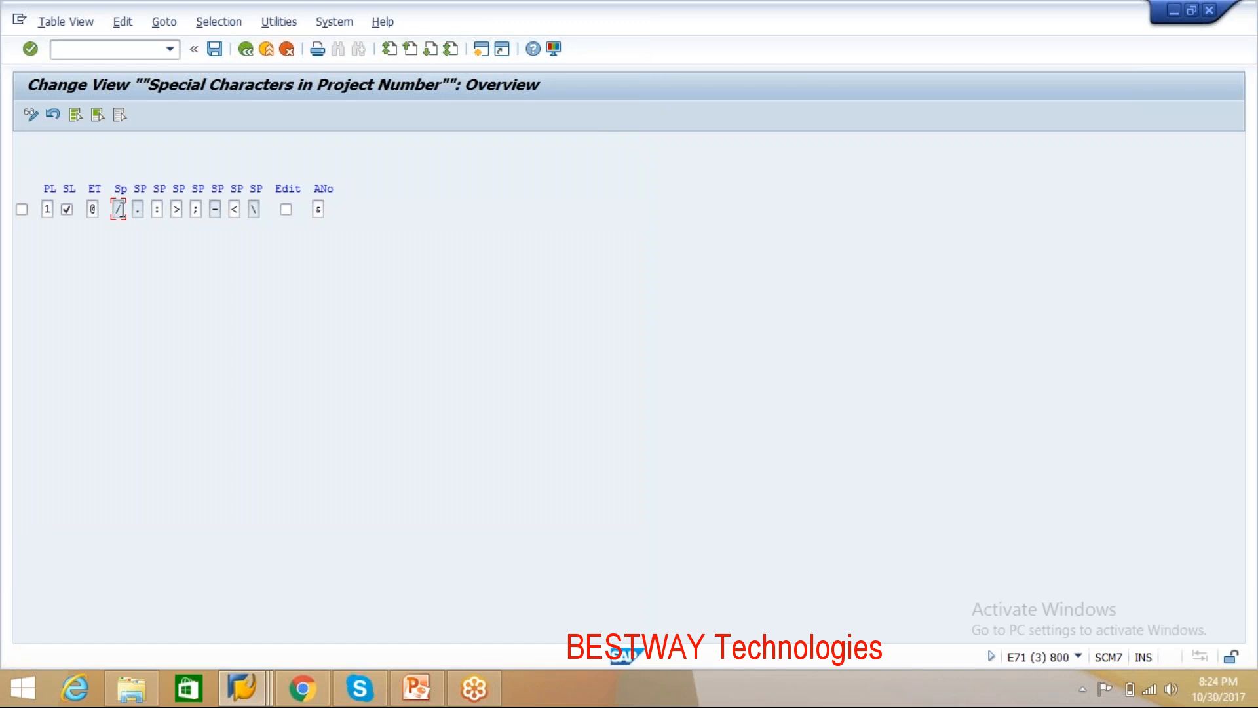
{"action": "left_click", "coordinate": [156, 209]}
{"action": "left_click", "coordinate": [177, 209]}
{"action": "left_click", "coordinate": [196, 210]}
{"action": "left_click", "coordinate": [234, 209]}
Step: Read the field help on the PL field for the length of the coding key, and close it
{"action": "left_click", "coordinate": [47, 210]}
{"action": "key", "text": "F1"}
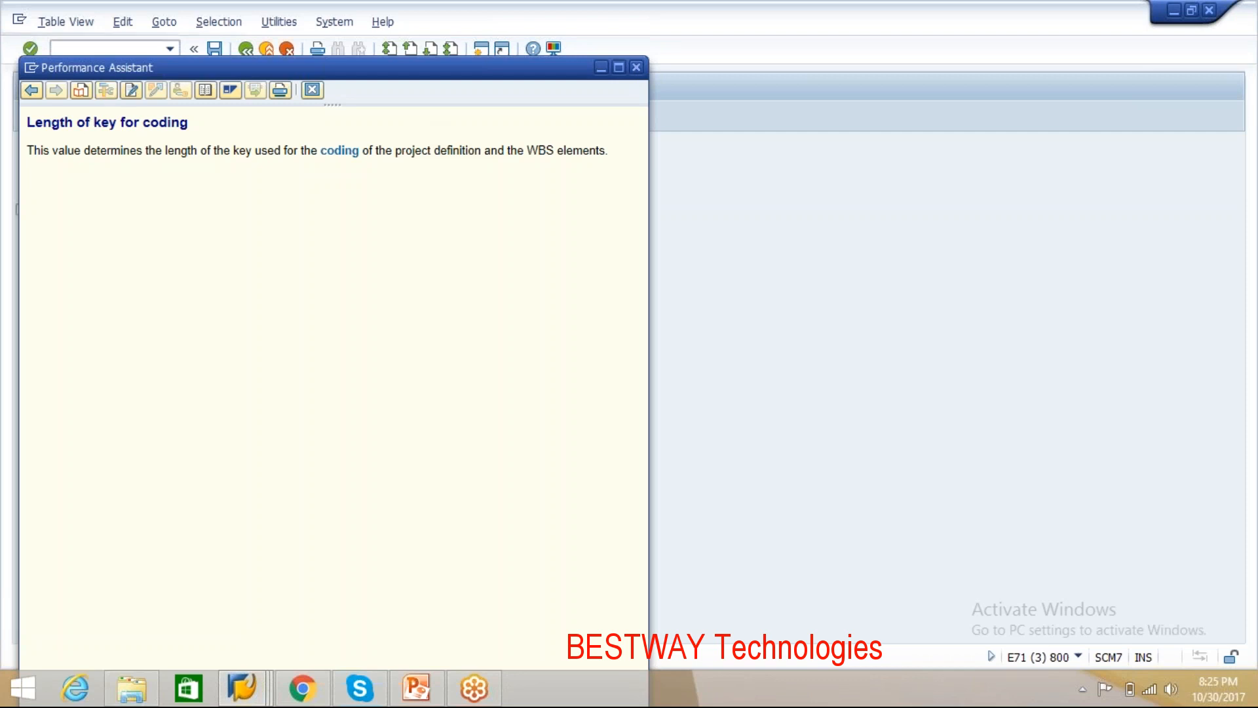
{"action": "key", "text": "Escape"}
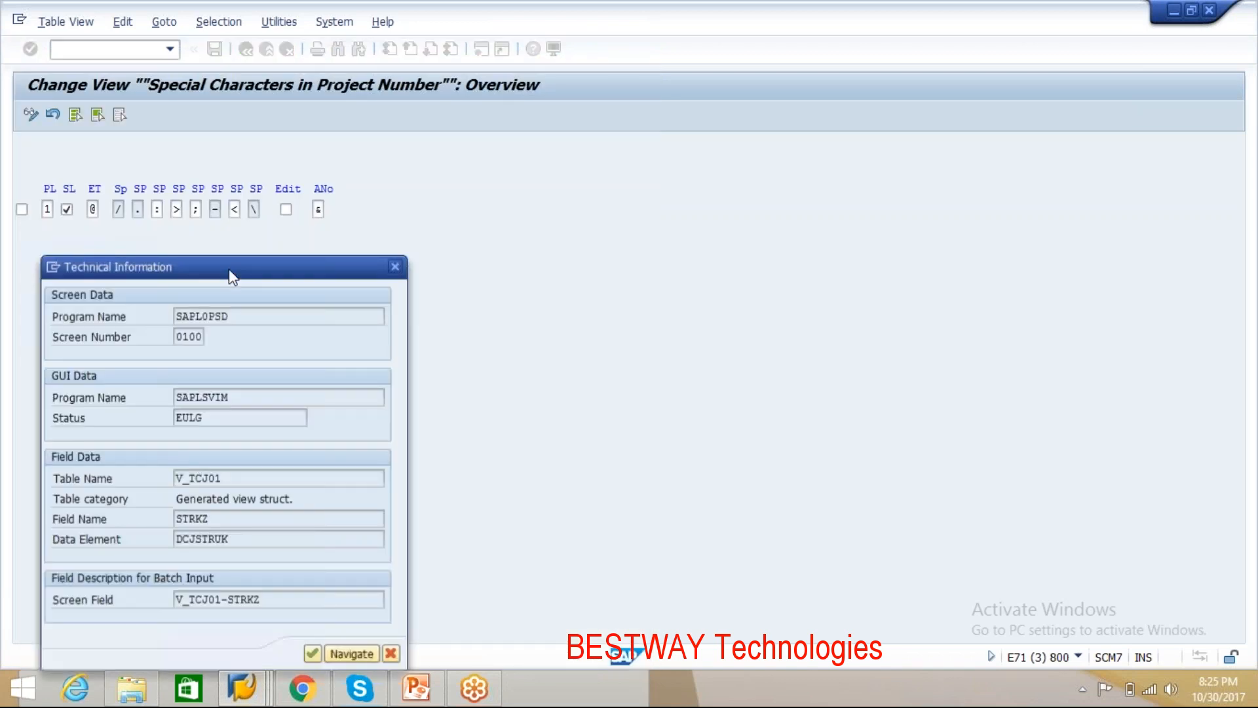
Step: Display data element DCJSTRUK from the PL field's technical information, review its further characteristics and field labels, and close the technical information
{"action": "double_click", "coordinate": [233, 539]}
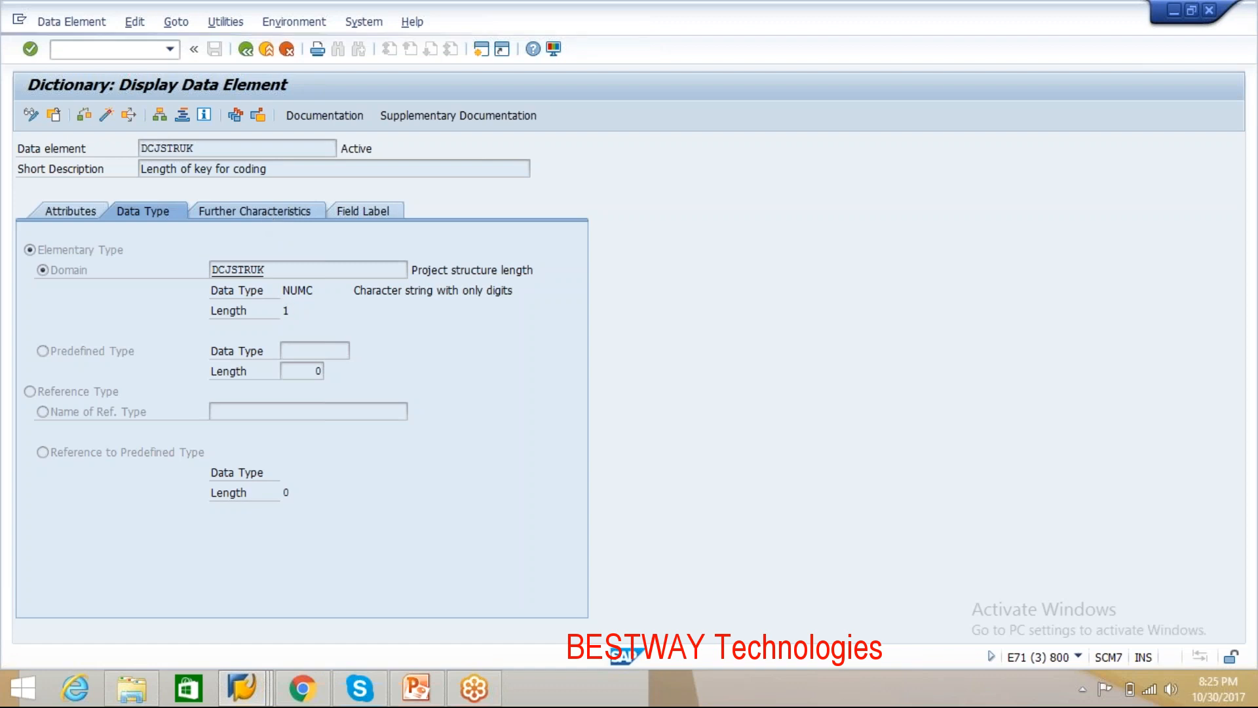
{"action": "left_click", "coordinate": [254, 211]}
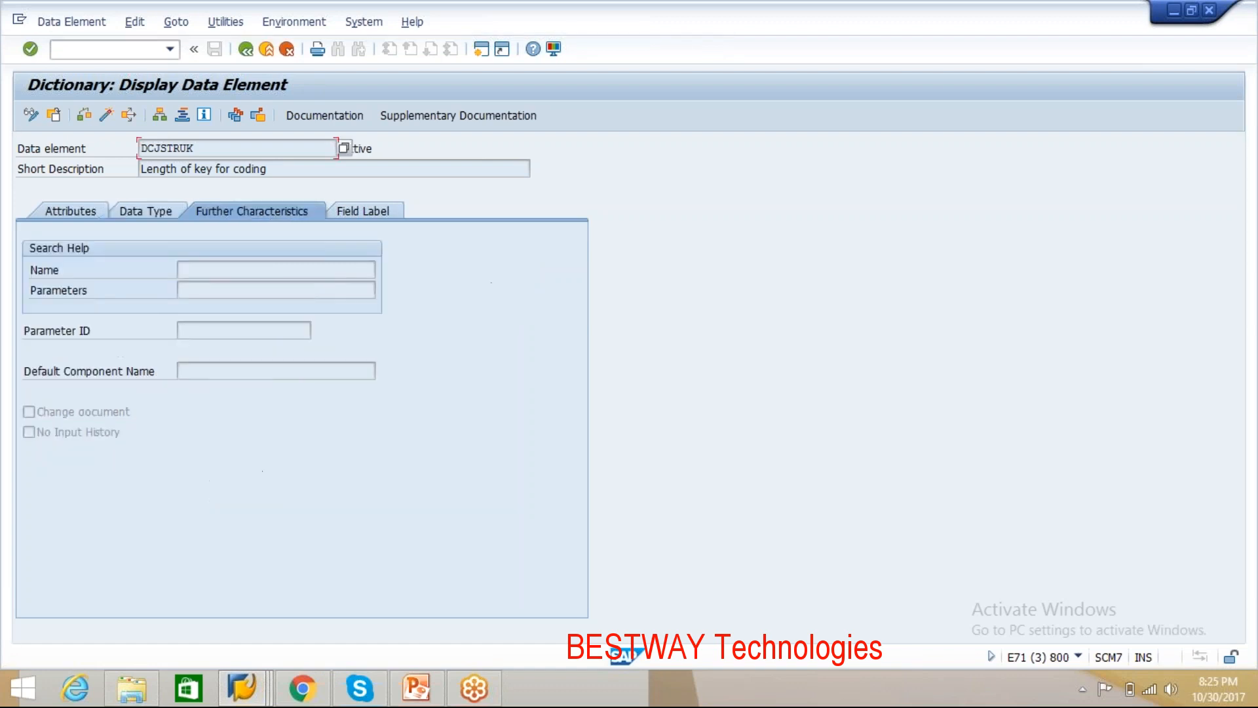
{"action": "left_click", "coordinate": [360, 210]}
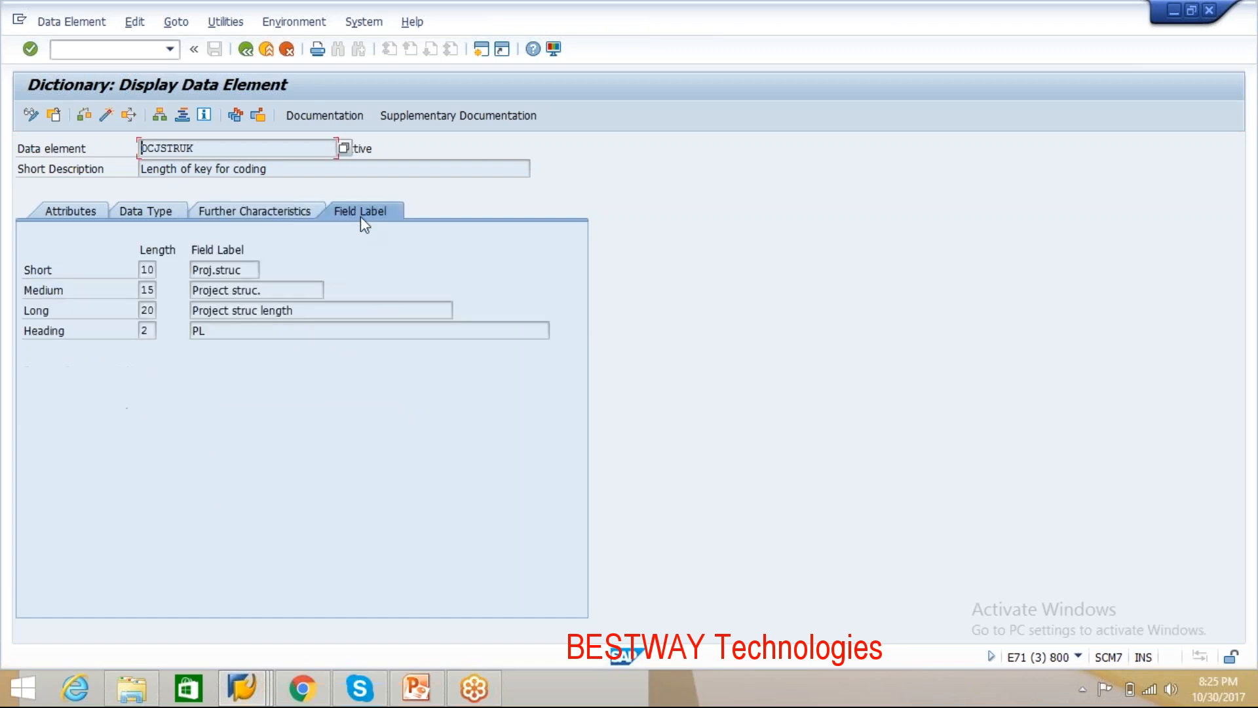
{"action": "left_click", "coordinate": [146, 269]}
{"action": "left_click", "coordinate": [76, 208]}
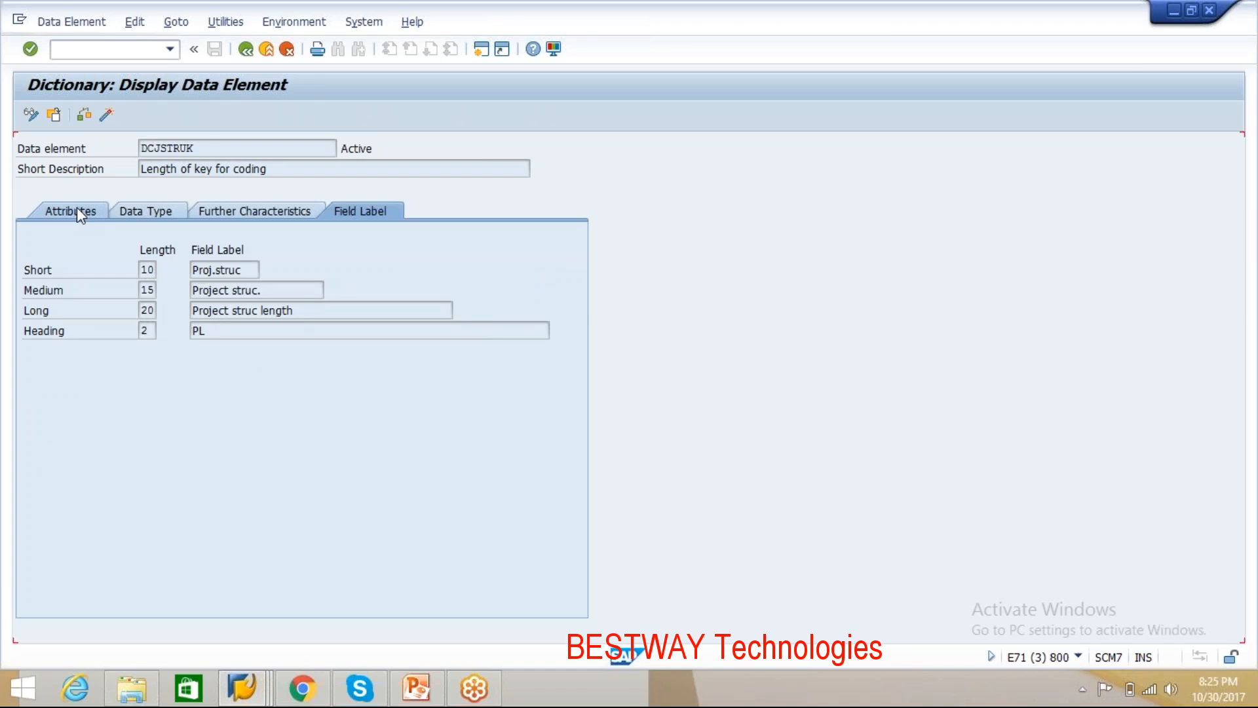
{"action": "left_click", "coordinate": [247, 51]}
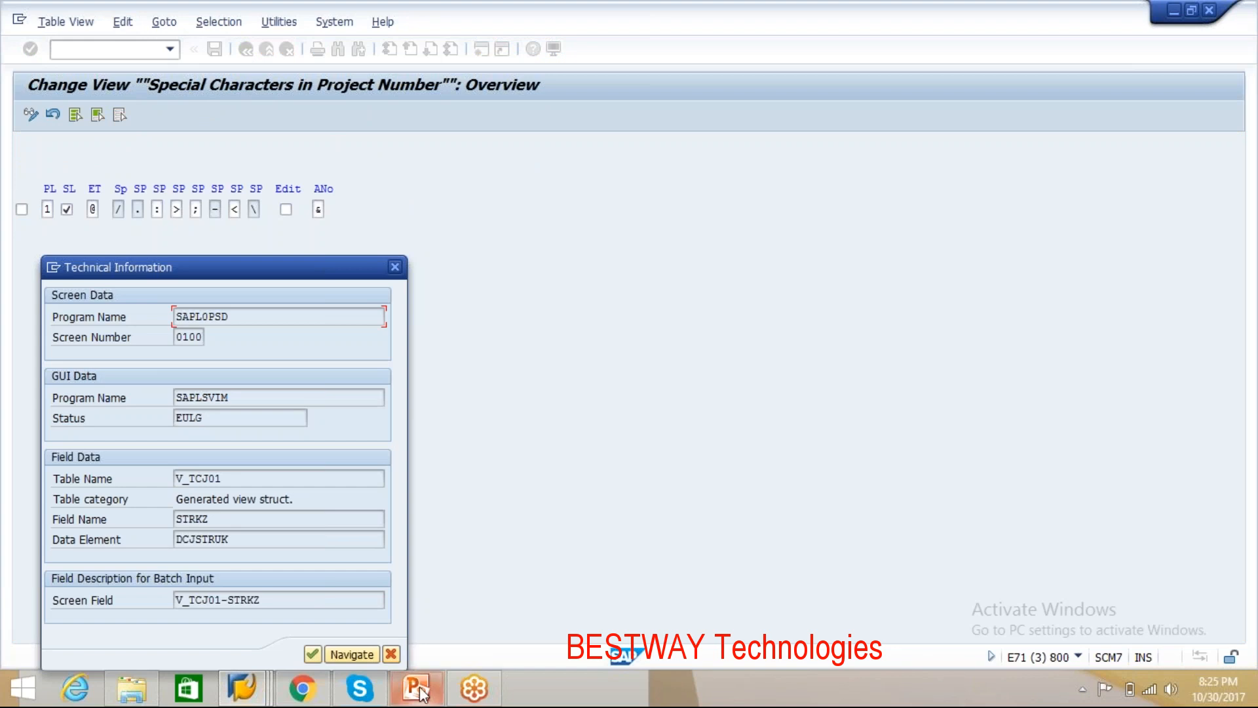
{"action": "left_click", "coordinate": [392, 656]}
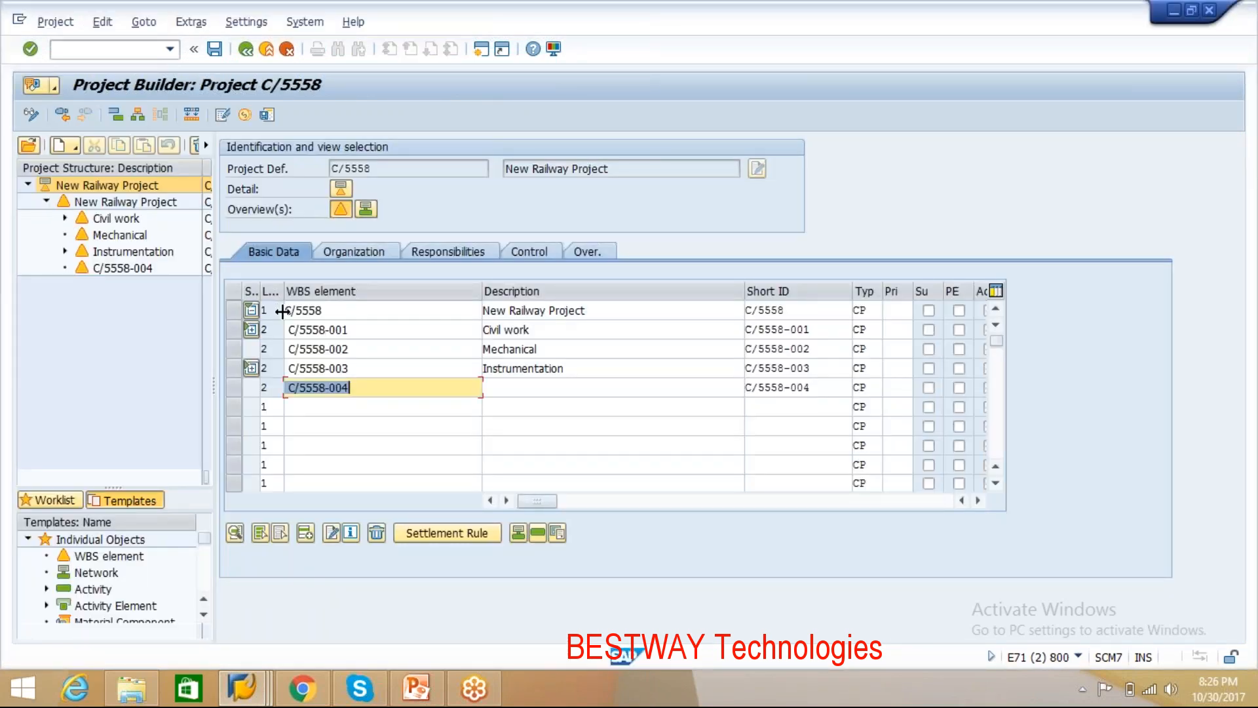
Step: Check the key at the start of C/5558 in the Project Builder's WBS element overview and project definition
{"action": "left_click", "coordinate": [290, 311]}
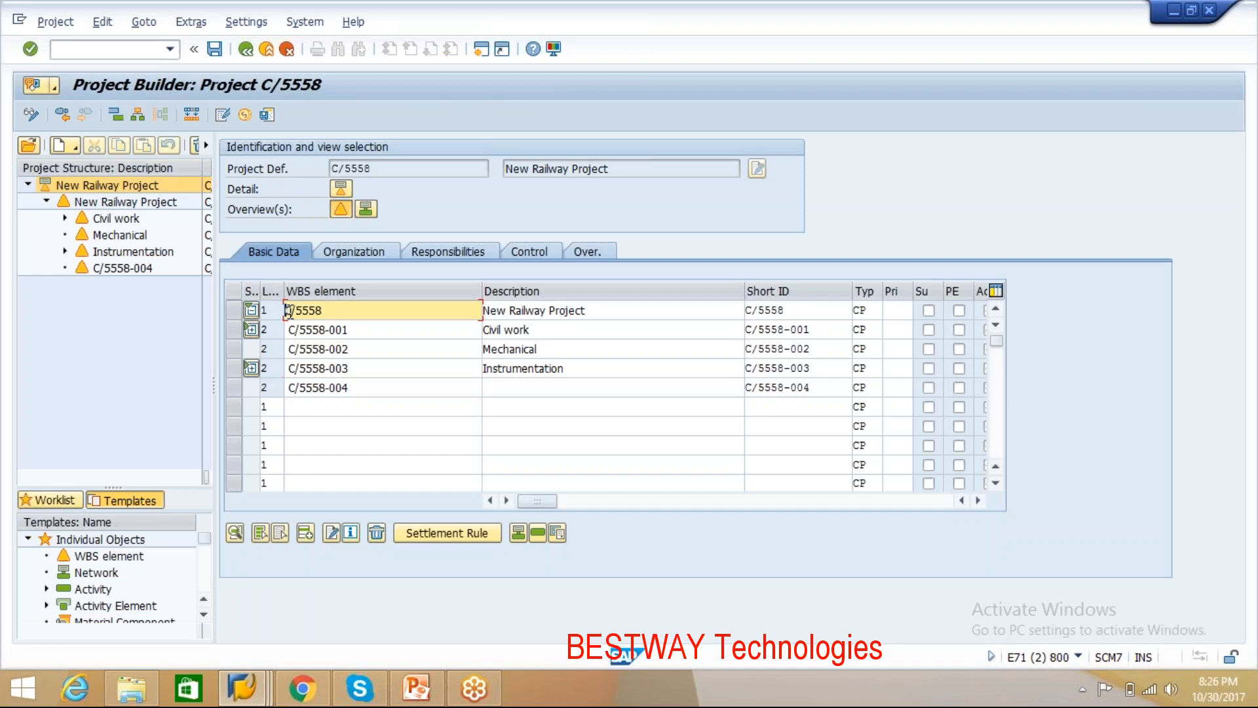
{"action": "left_click_drag", "start_coordinate": [287, 311], "coordinate": [340, 272]}
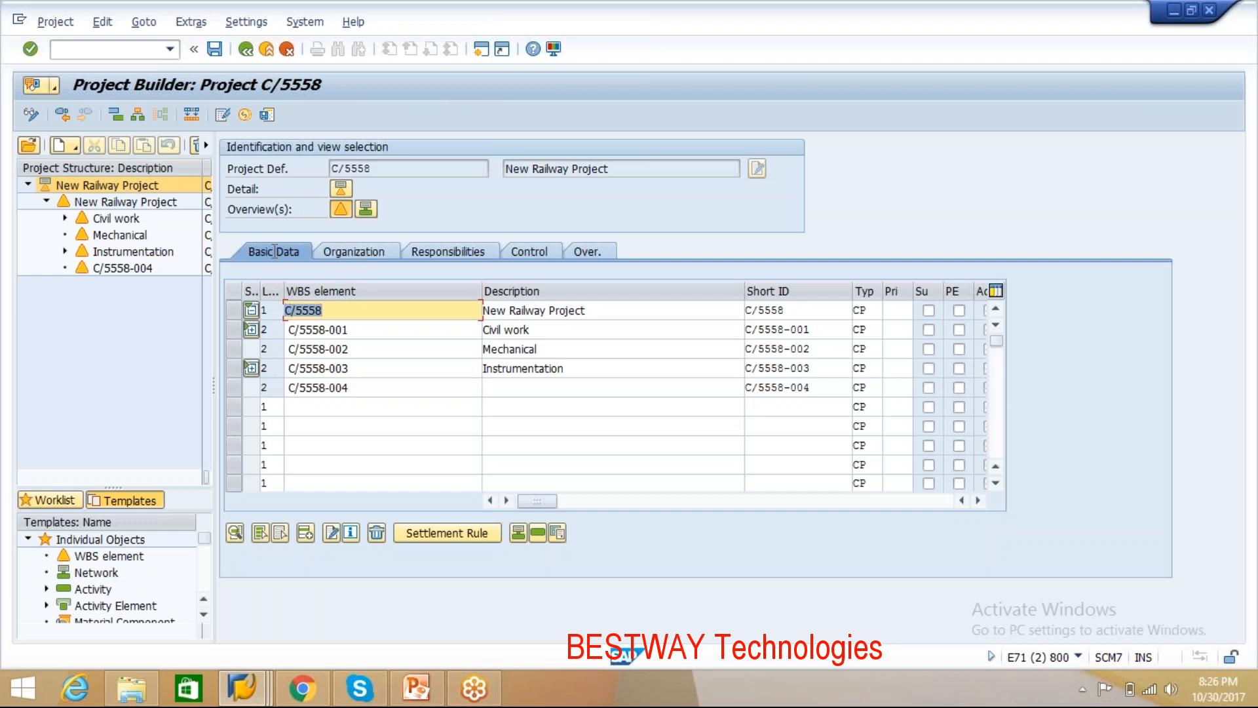
{"action": "left_click", "coordinate": [93, 188]}
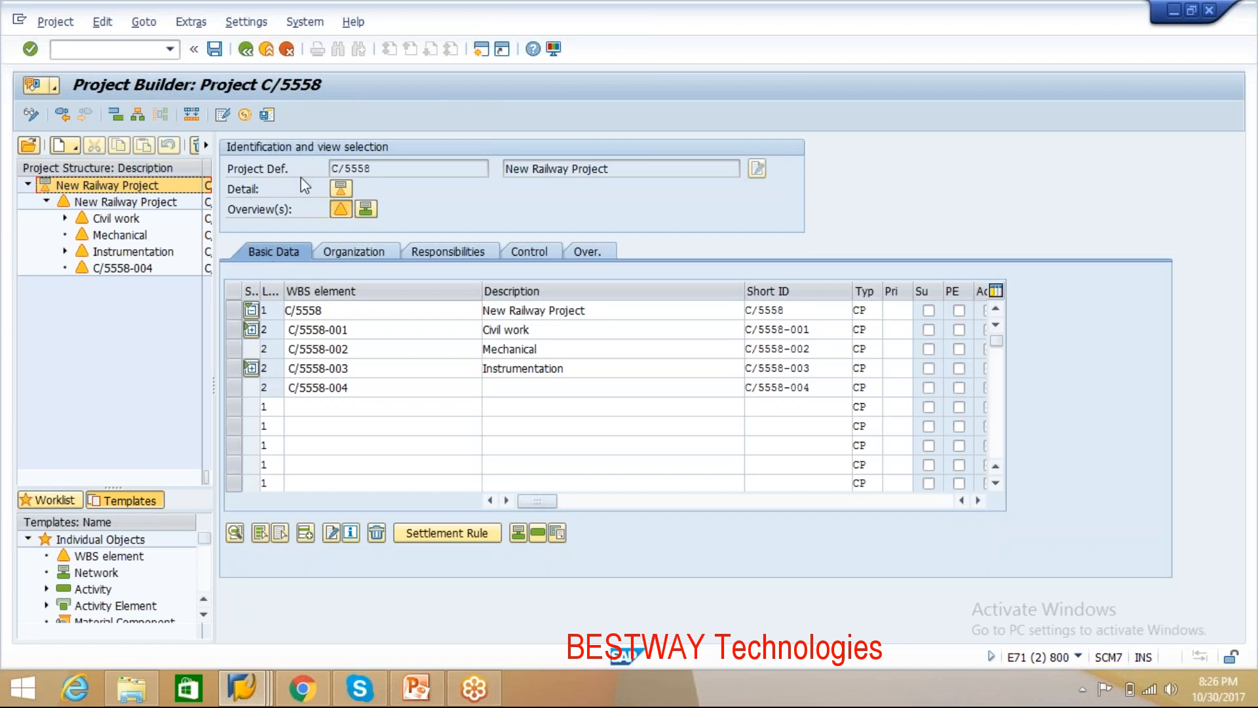
{"action": "left_click", "coordinate": [351, 192]}
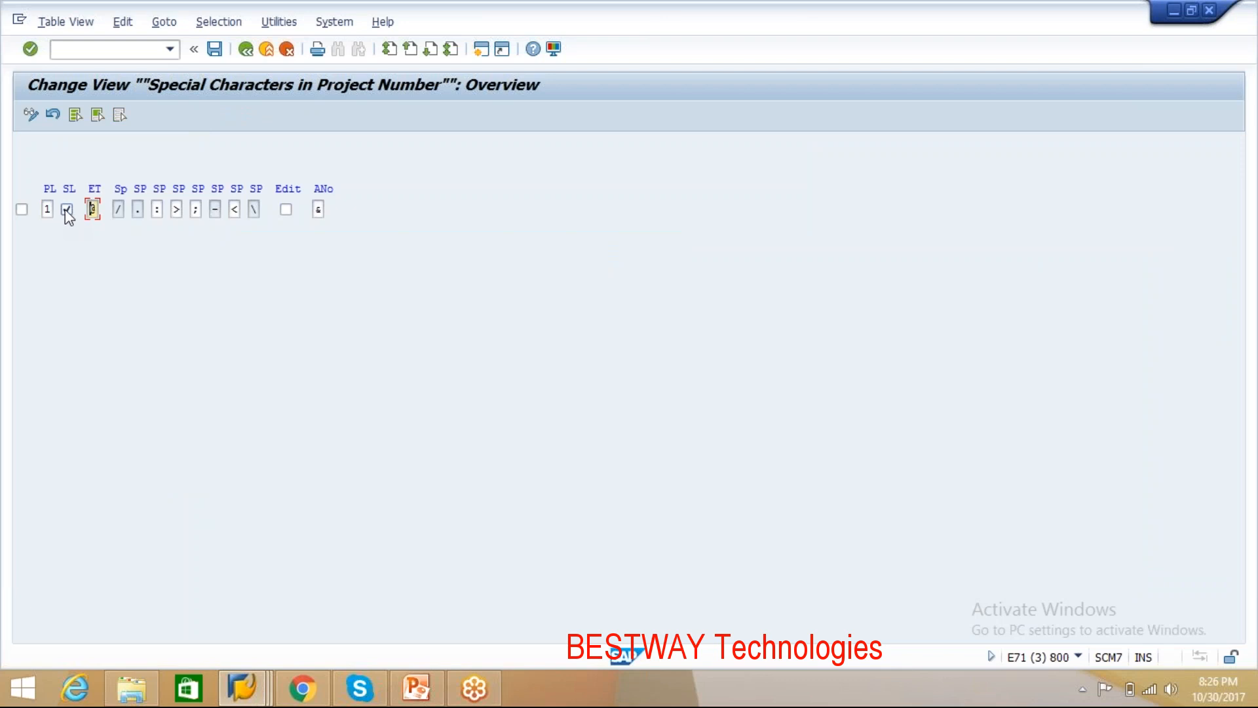
Step: Read the field help on the SL structure length indicator in the special characters view, and compare it with the PL field
{"action": "left_click", "coordinate": [47, 209]}
{"action": "left_click", "coordinate": [95, 209]}
{"action": "left_click", "coordinate": [67, 211]}
{"action": "key", "text": "F1"}
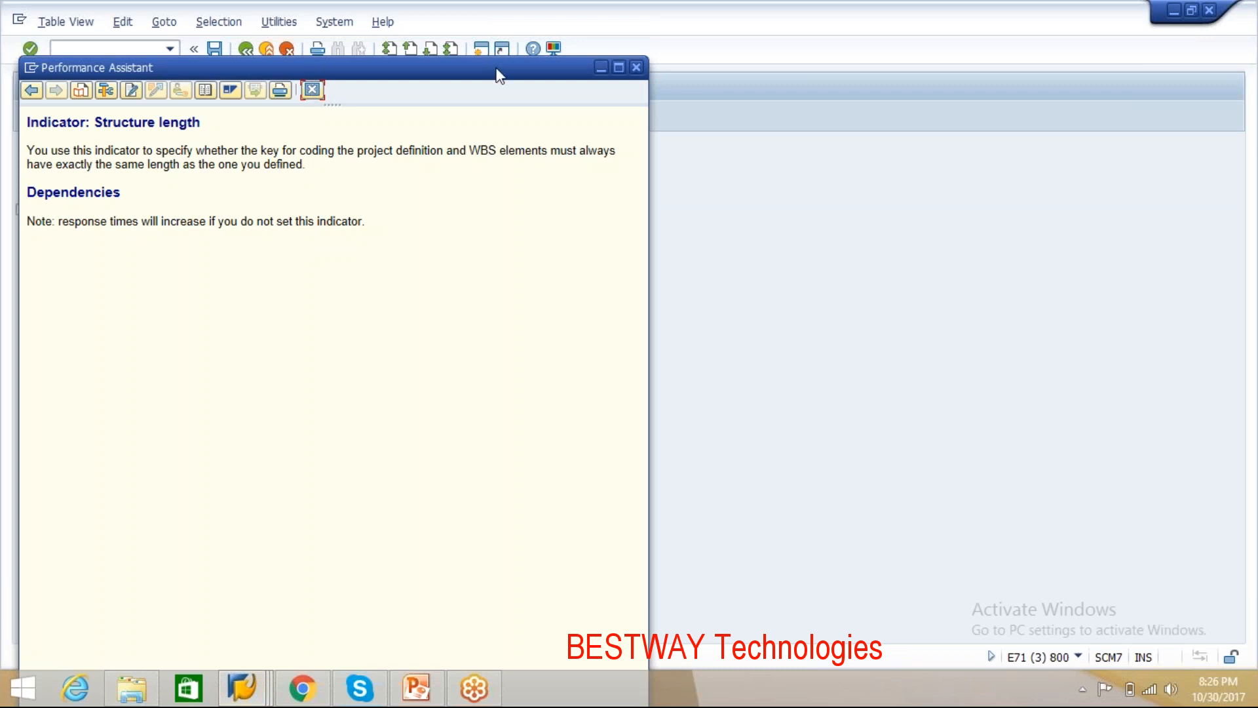
{"action": "left_click_drag", "start_coordinate": [498, 75], "coordinate": [991, 57]}
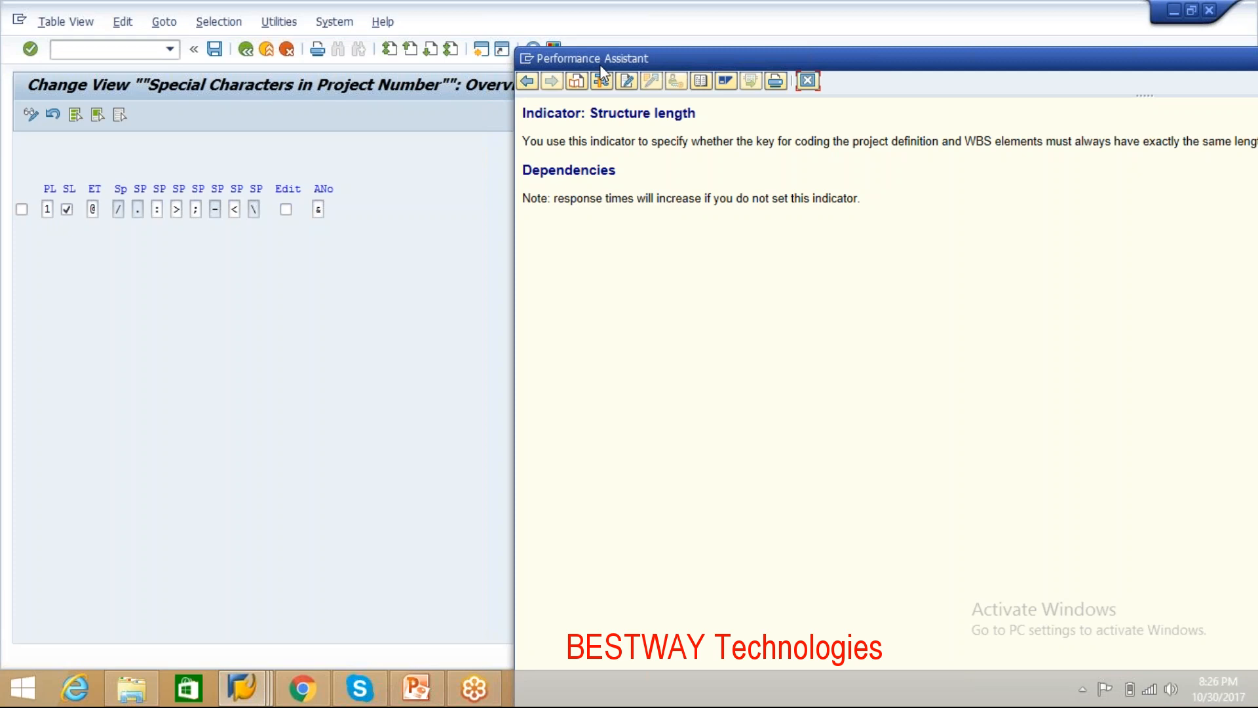
{"action": "left_click_drag", "start_coordinate": [863, 61], "coordinate": [523, 69]}
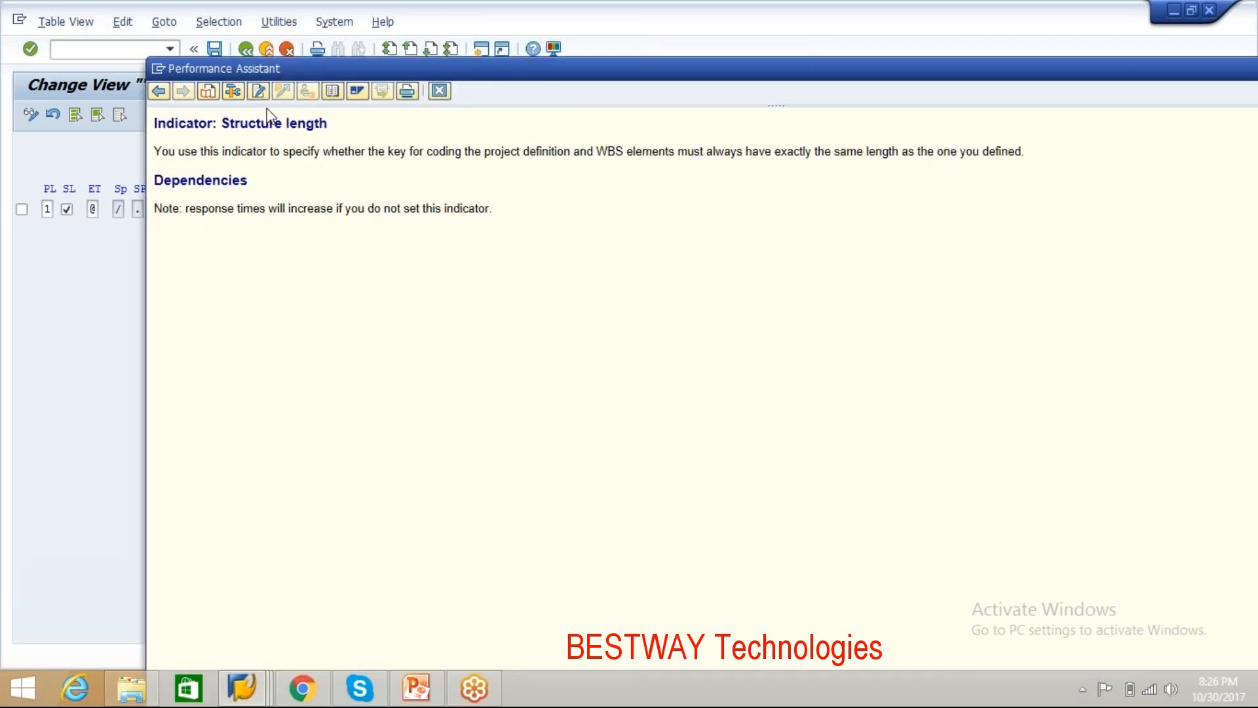
{"action": "left_click_drag", "start_coordinate": [495, 71], "coordinate": [263, 109]}
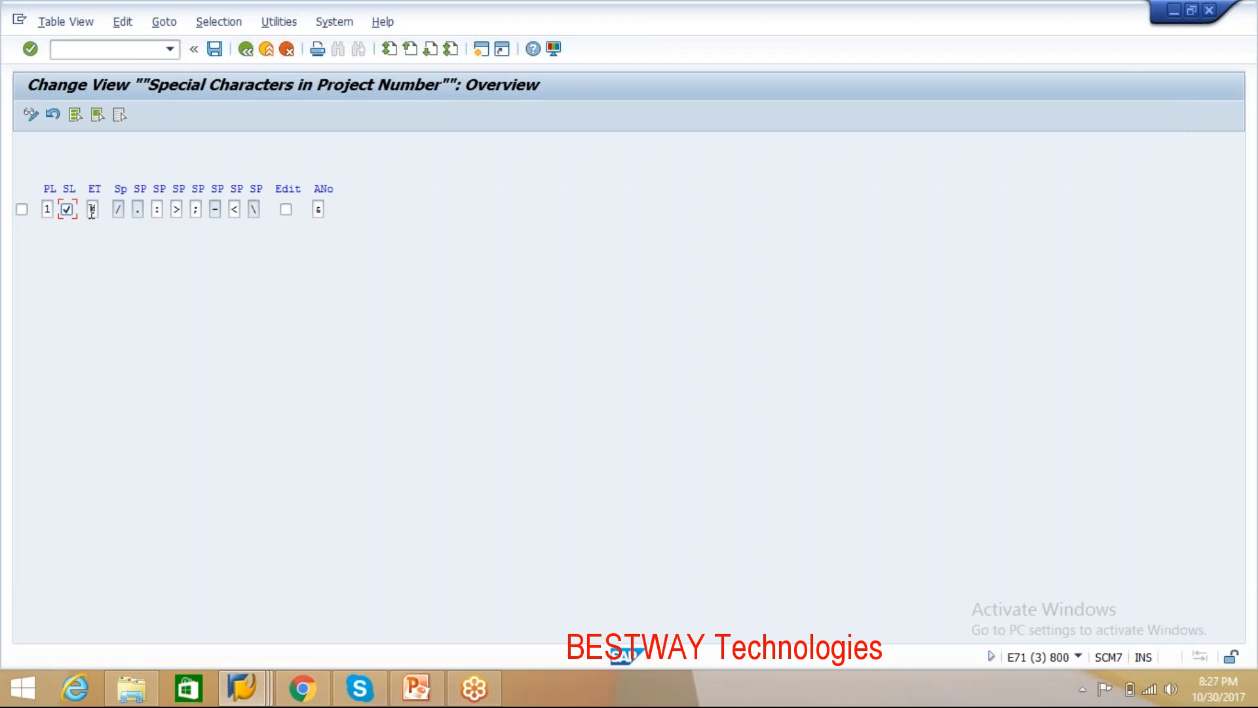
{"action": "left_click", "coordinate": [45, 211]}
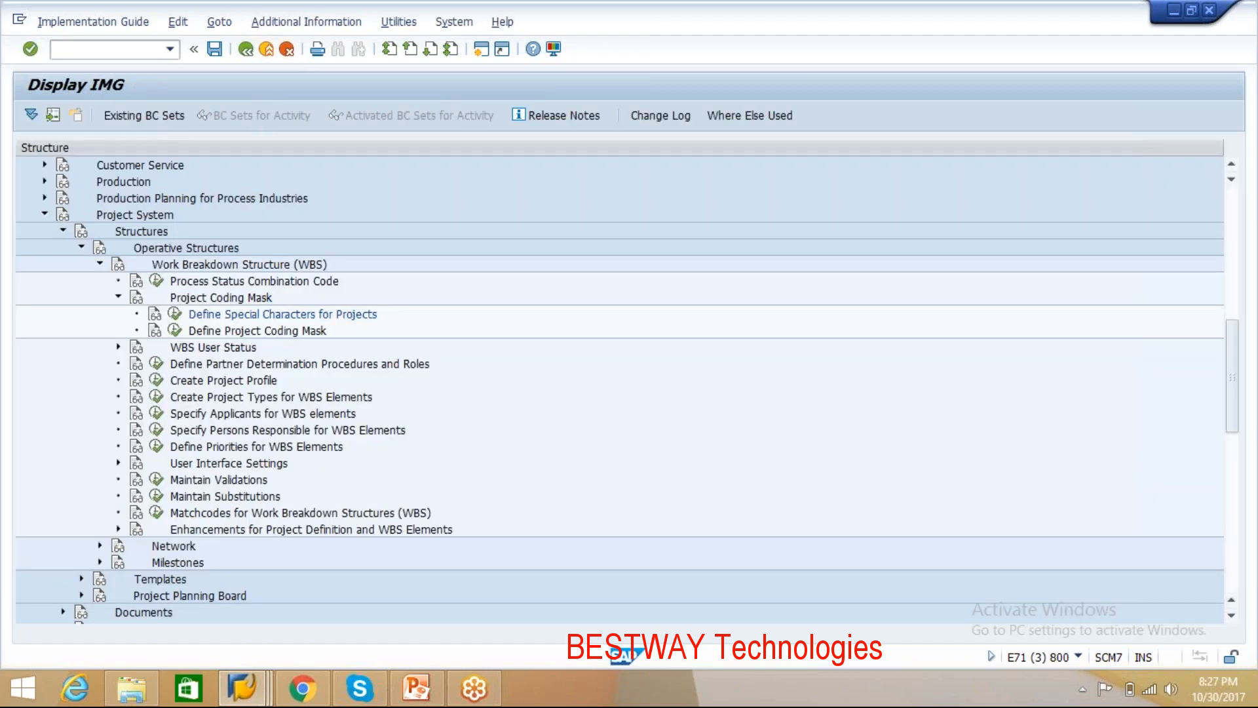
Step: Try to add a new entry with the project ID aa in Define Project Coding Mask, read the message help, and discard the entry
{"action": "left_click", "coordinate": [174, 331]}
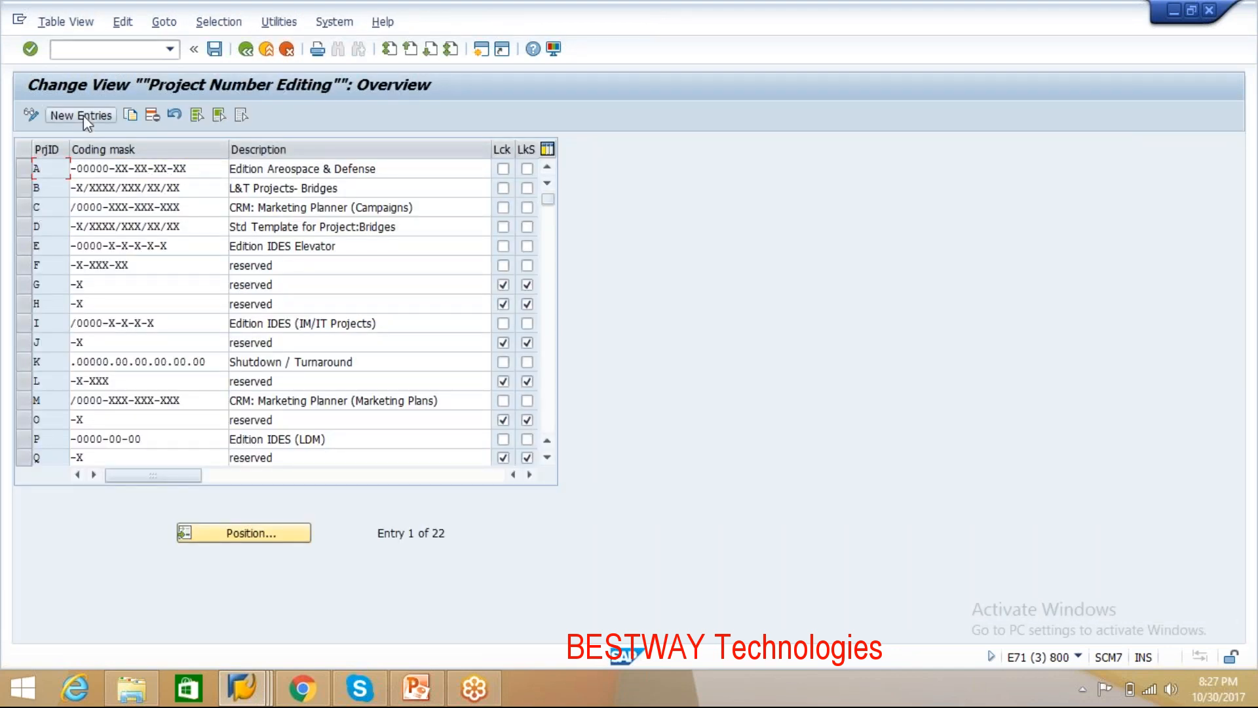
{"action": "left_click", "coordinate": [84, 115]}
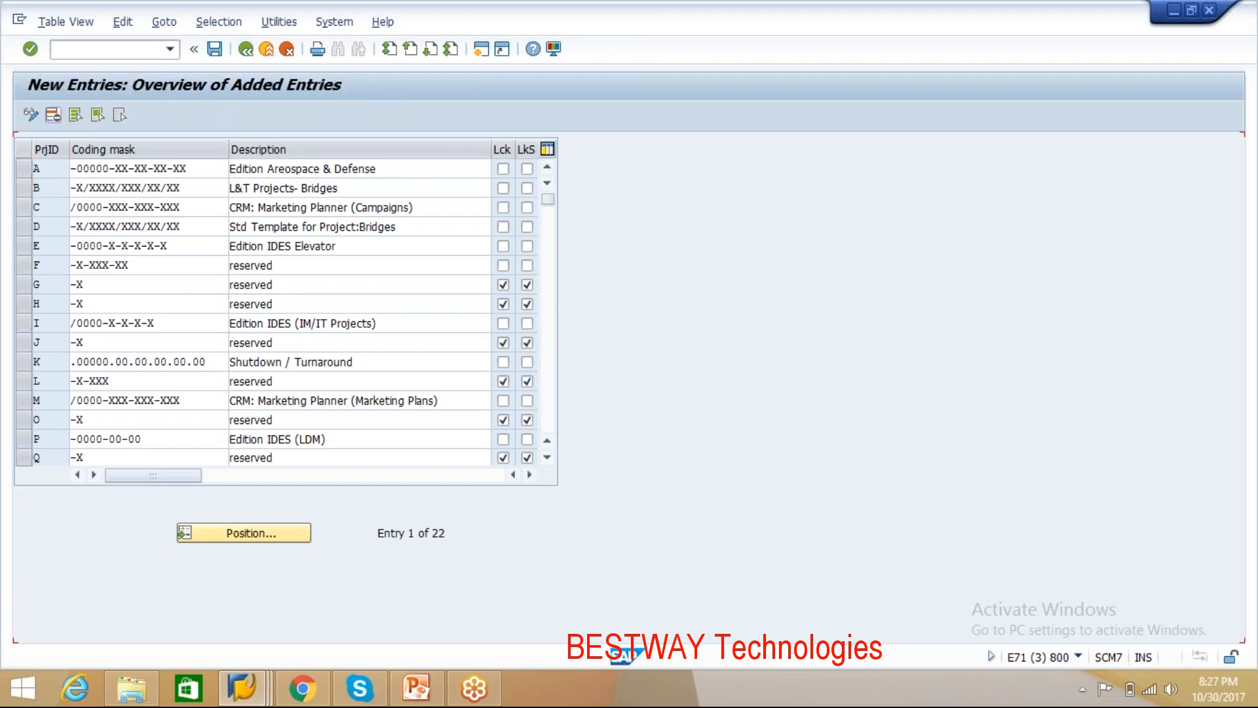
{"action": "type", "text": "aa"}
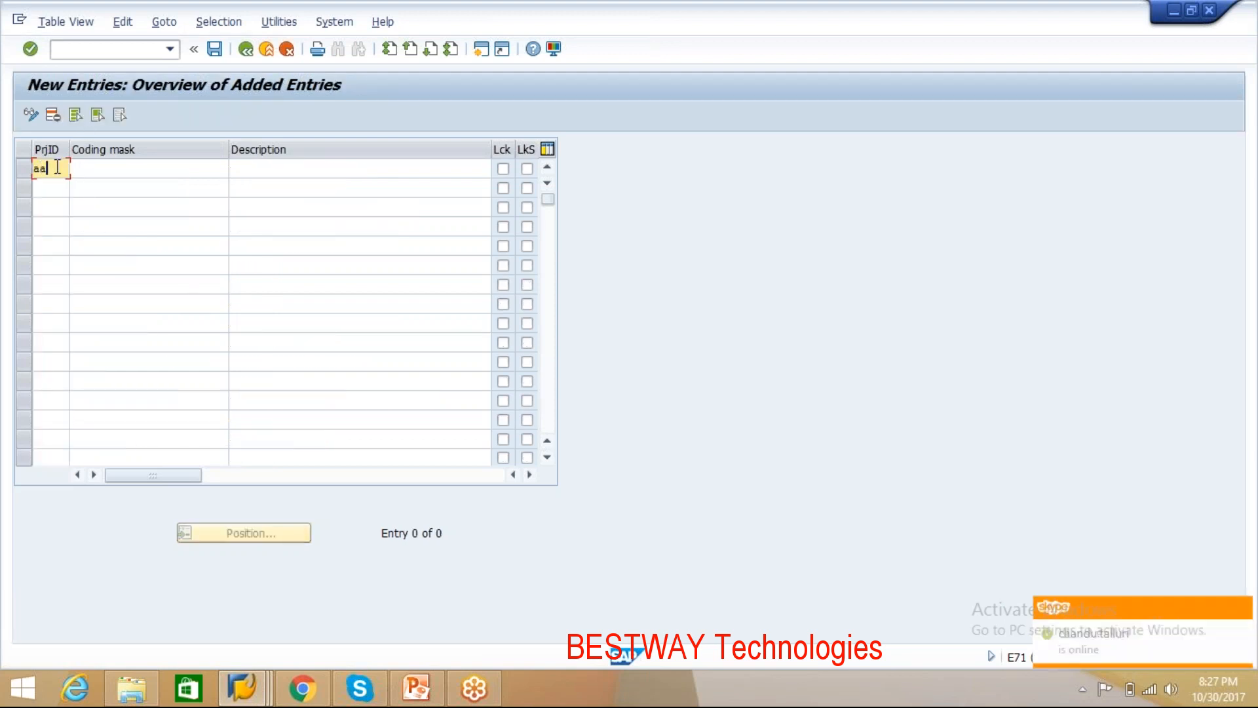
{"action": "key", "text": "Return"}
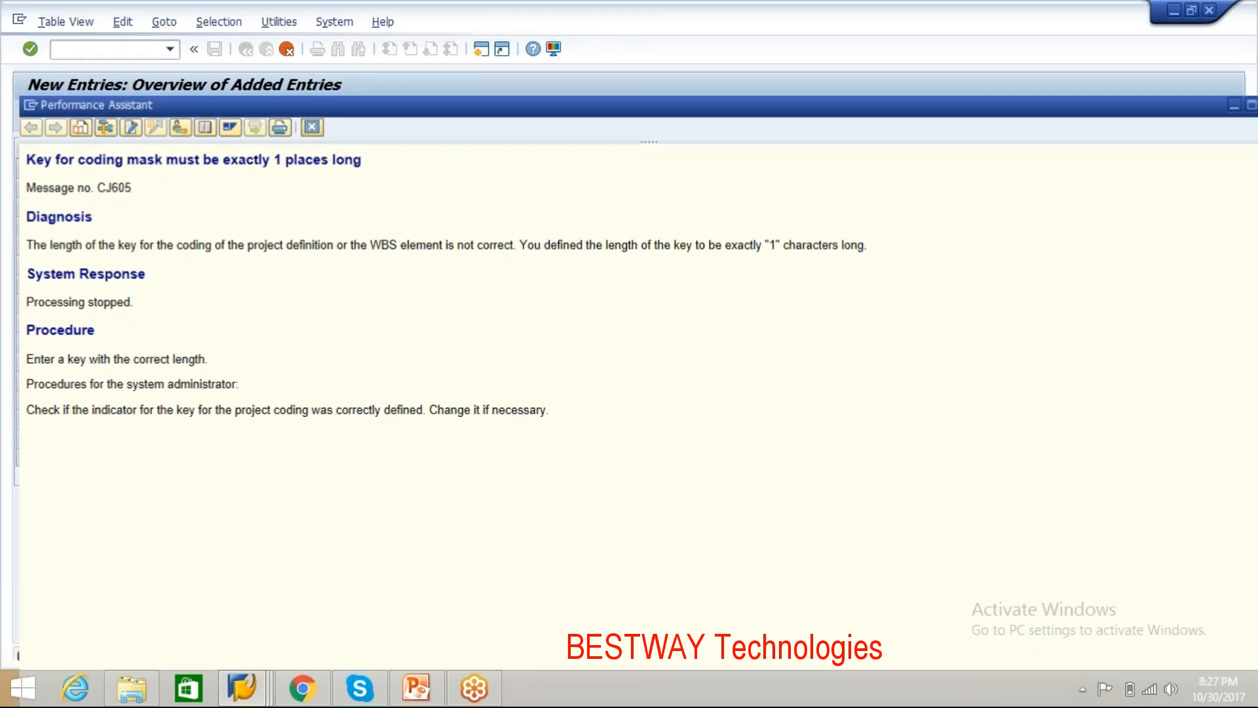
{"action": "left_click", "coordinate": [312, 128]}
{"action": "left_click", "coordinate": [287, 50]}
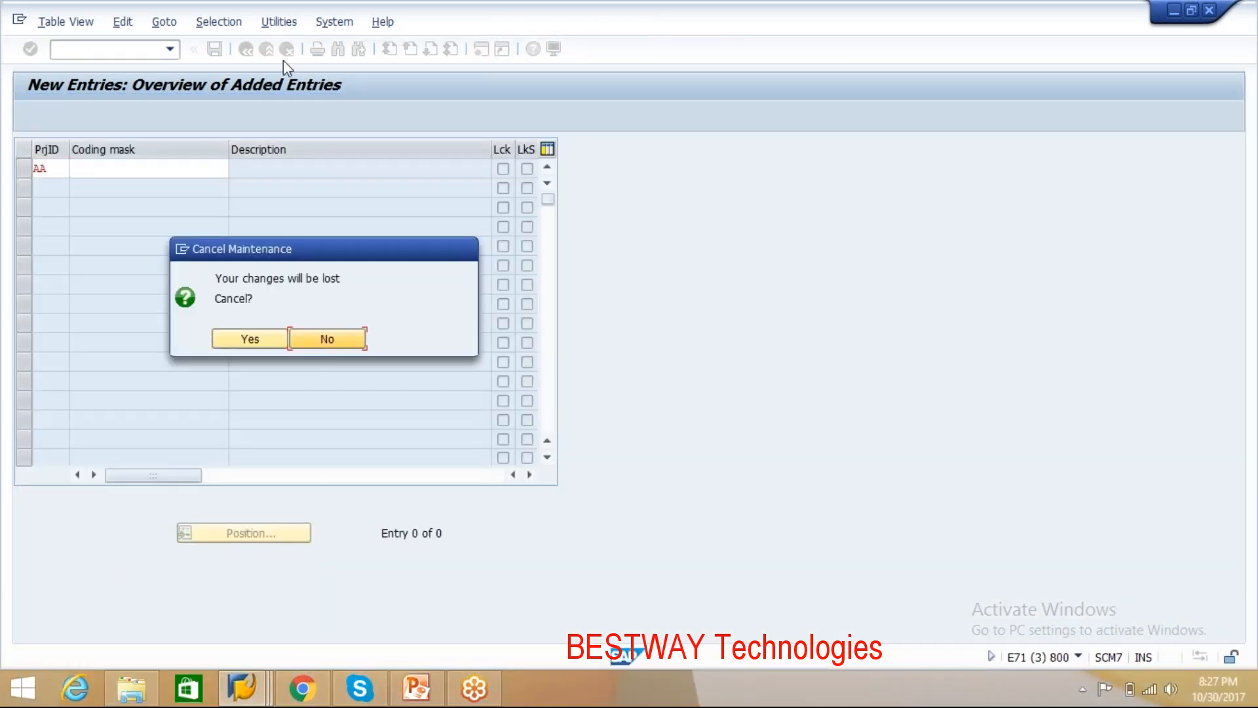
{"action": "key", "text": "Return"}
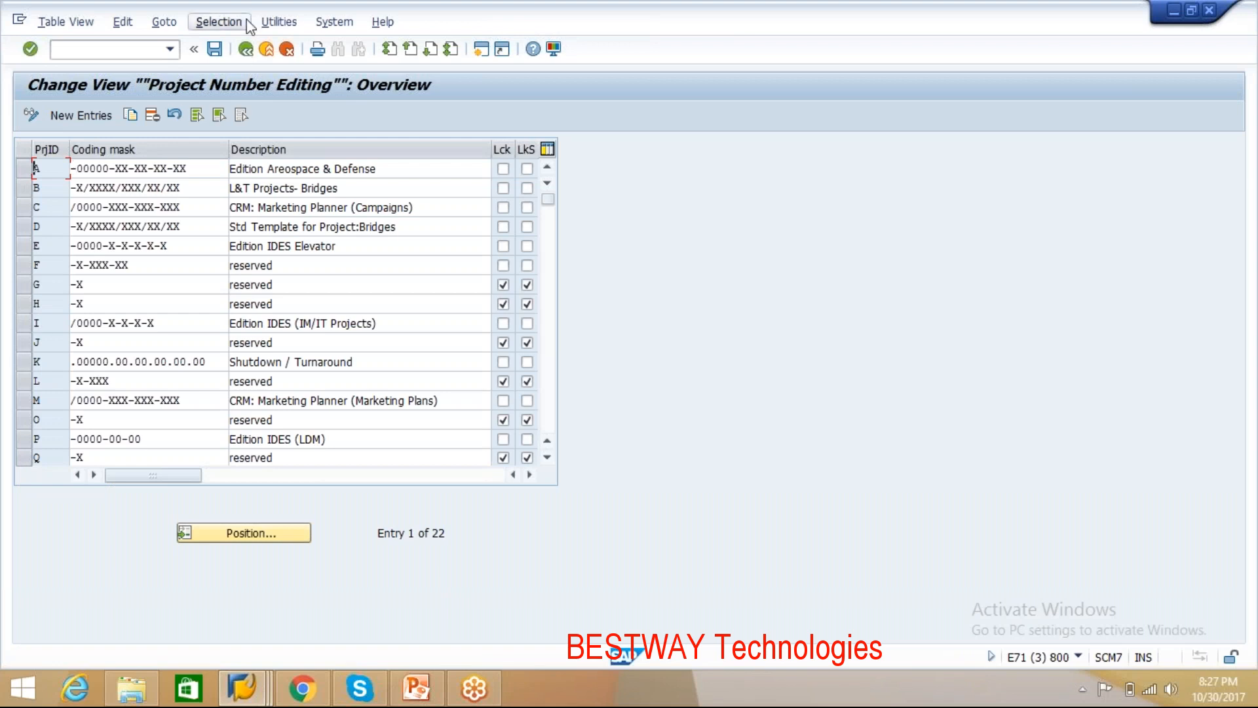
Step: Open Define Special Characters for Projects again and read the field help on automatic number assignment for the ANo field
{"action": "left_click", "coordinate": [246, 49]}
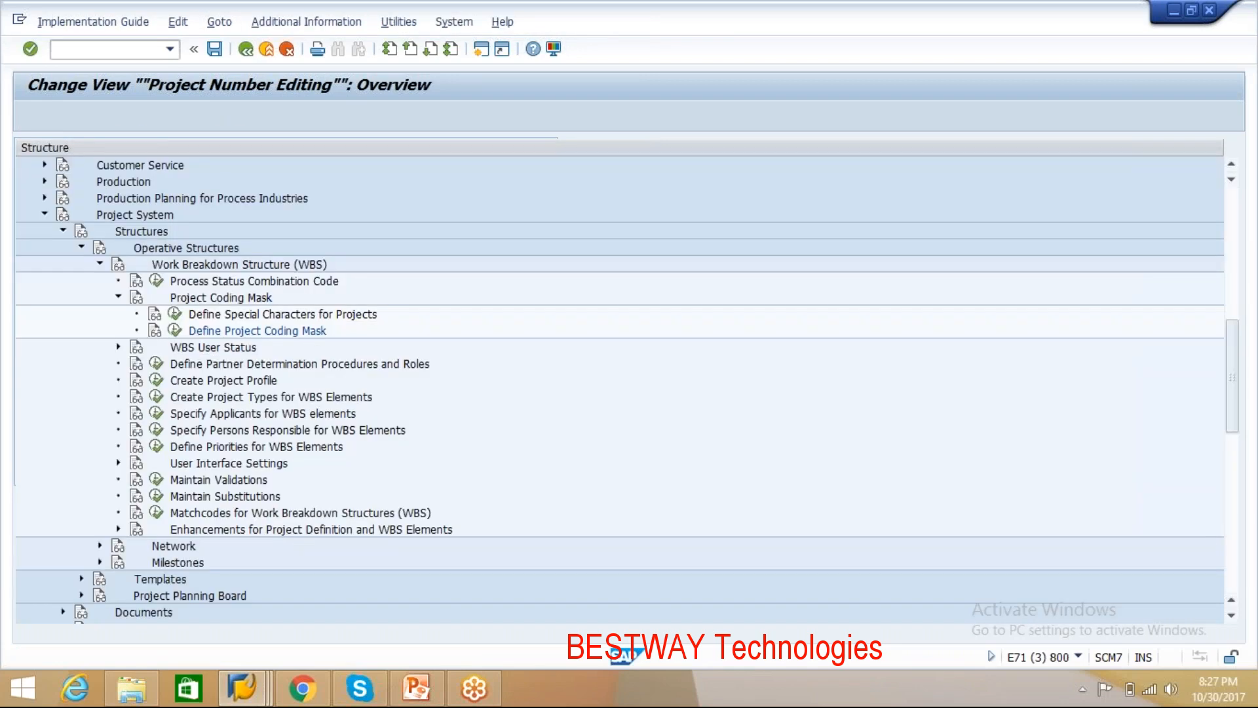
{"action": "left_click", "coordinate": [174, 314]}
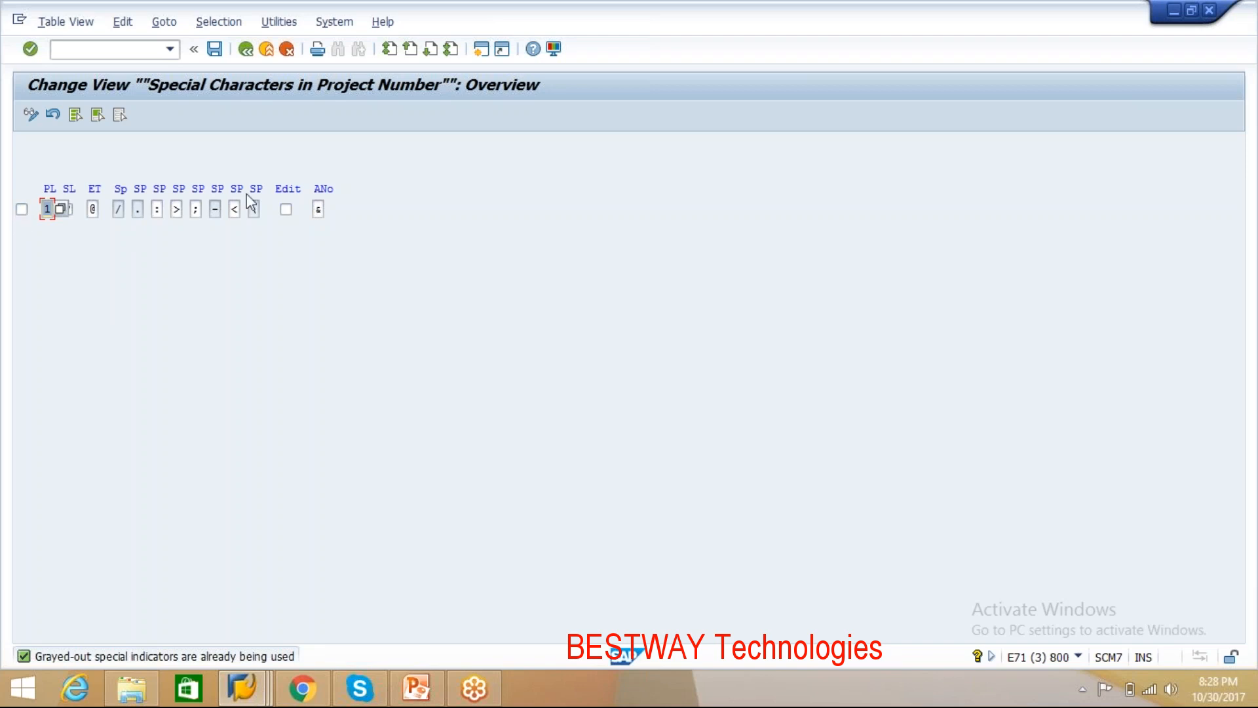
{"action": "left_click", "coordinate": [215, 209]}
{"action": "left_click", "coordinate": [318, 208]}
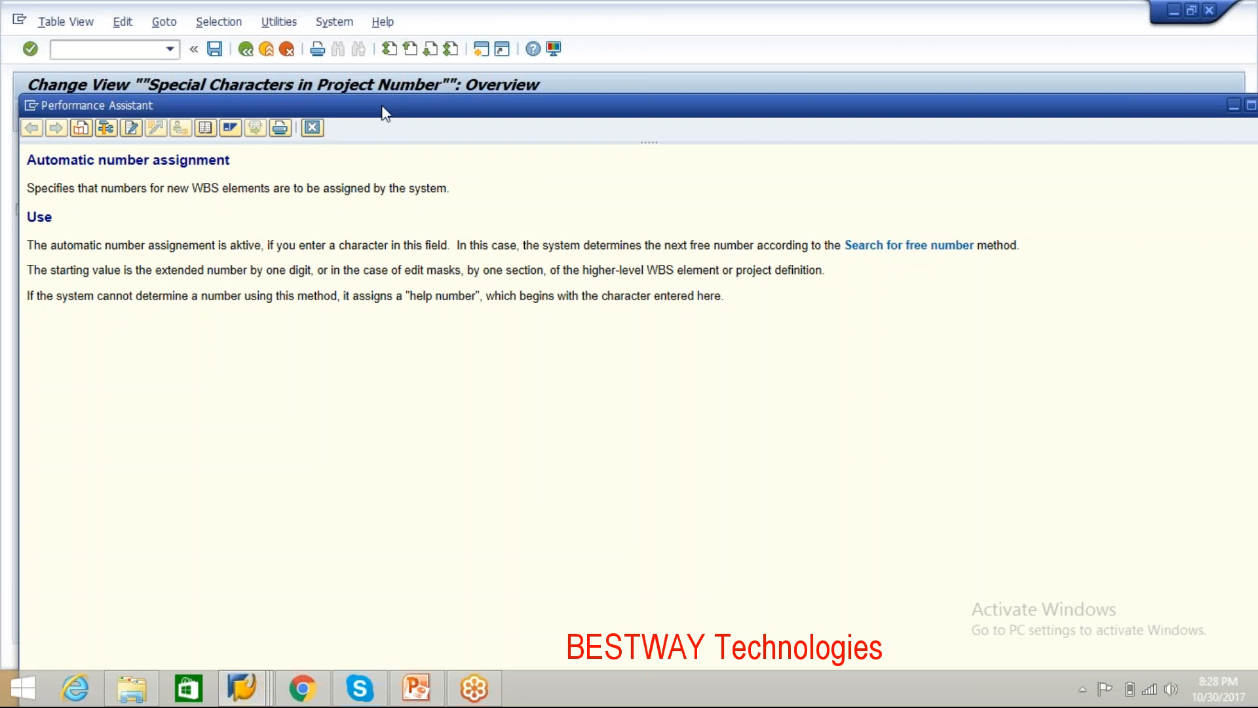
{"action": "left_click_drag", "start_coordinate": [382, 107], "coordinate": [442, 126]}
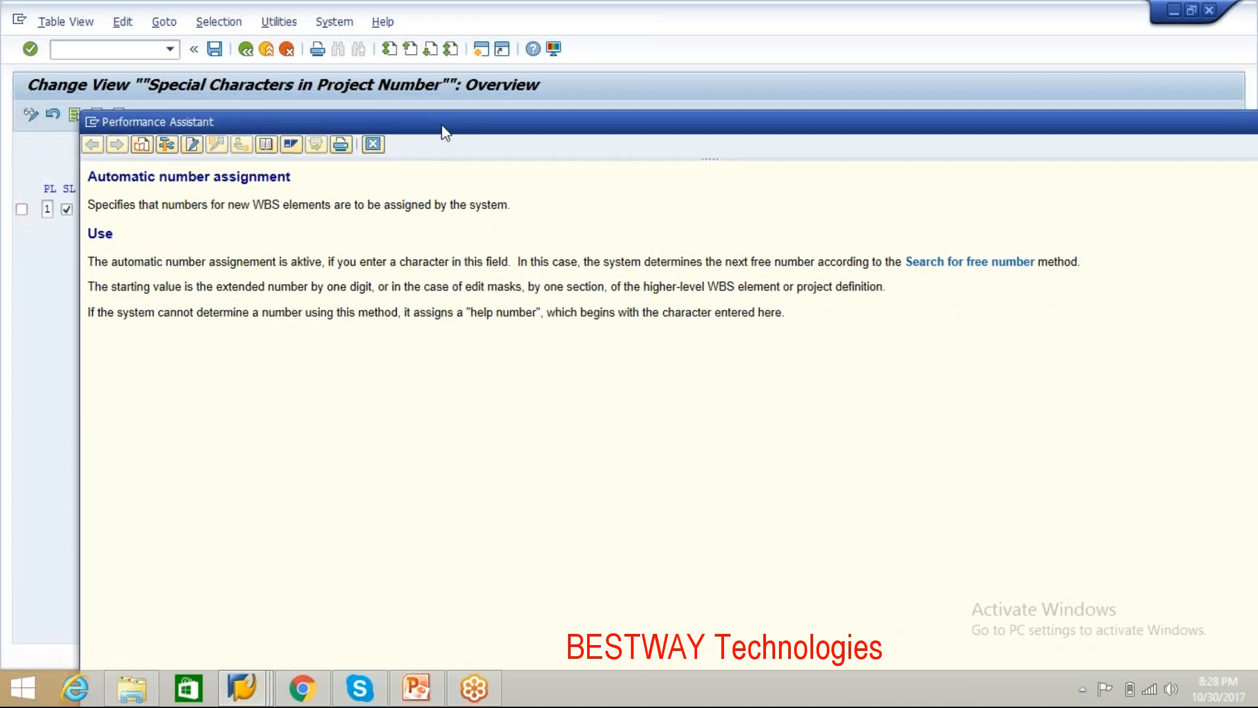
{"action": "left_click", "coordinate": [373, 146]}
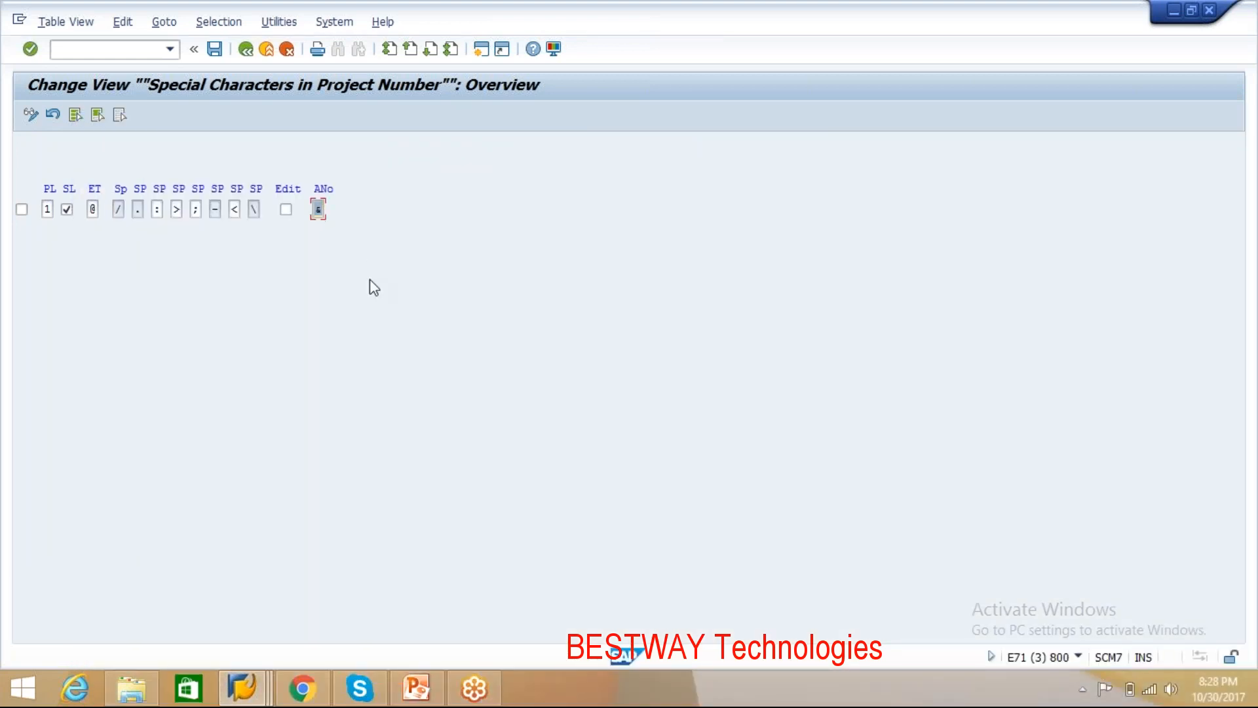
Step: Open Define Project Coding Mask and look through the existing project IDs and their coding masks
{"action": "left_click", "coordinate": [245, 49]}
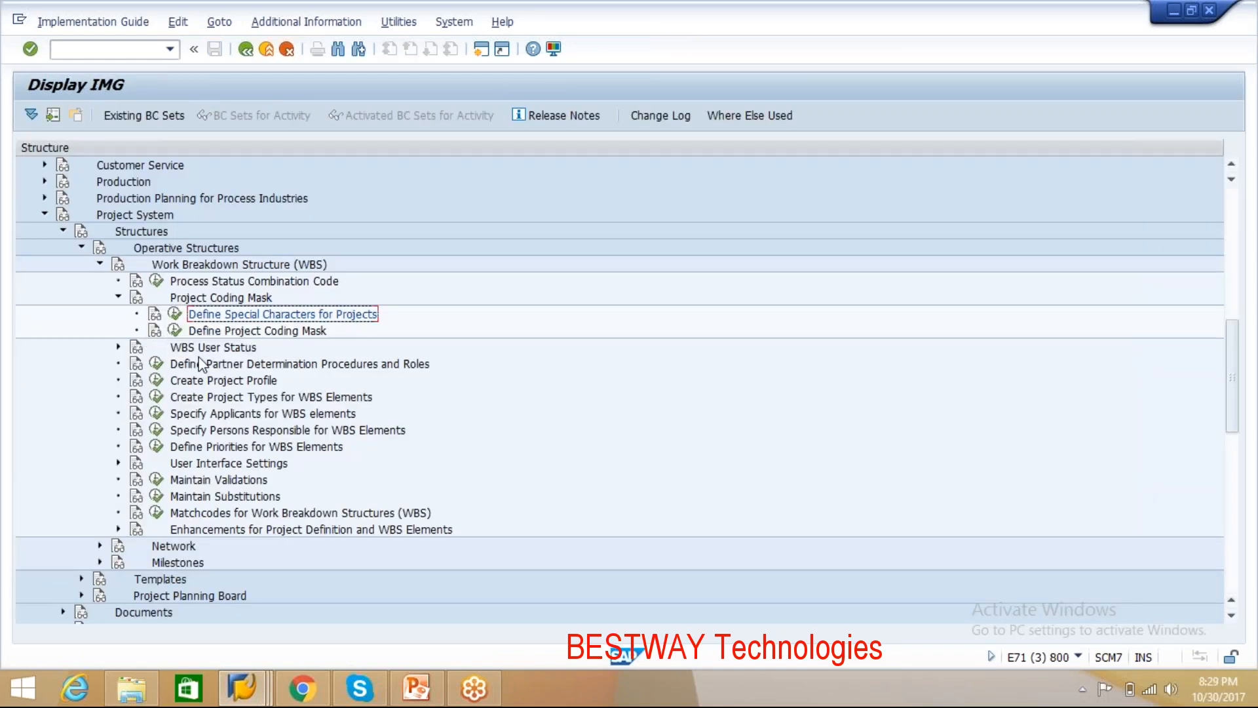
{"action": "left_click", "coordinate": [174, 333]}
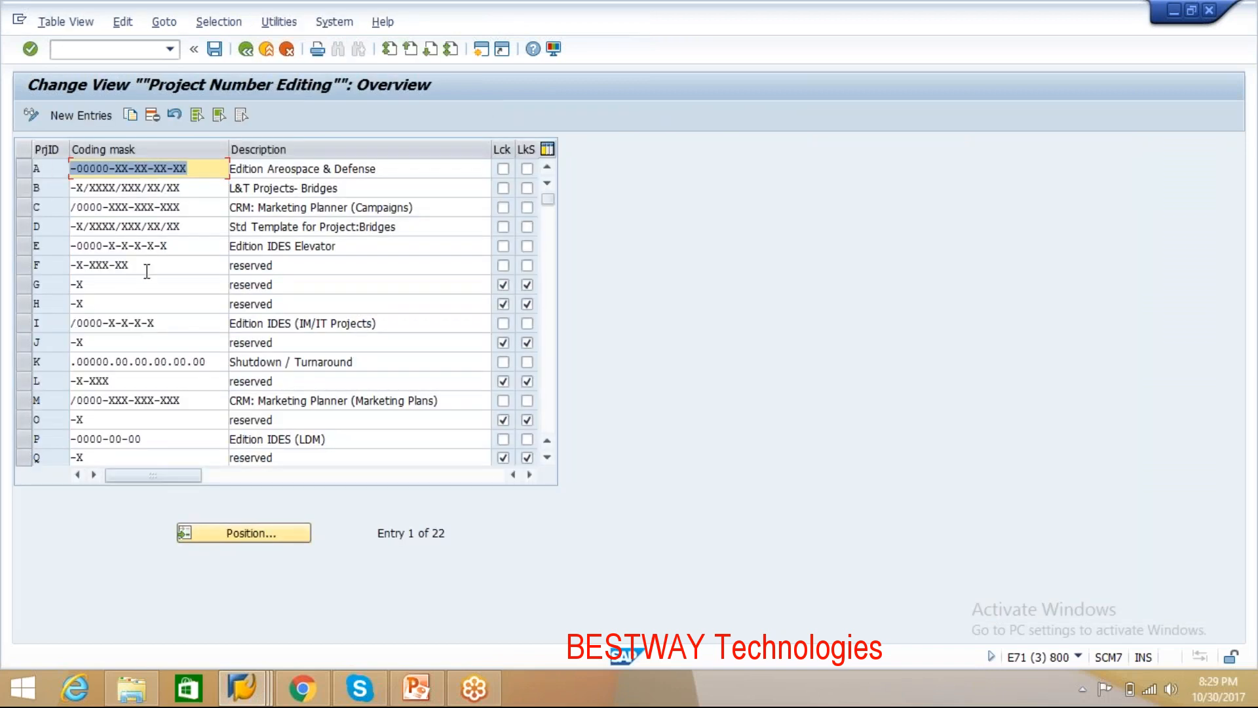
{"action": "left_click", "coordinate": [41, 168]}
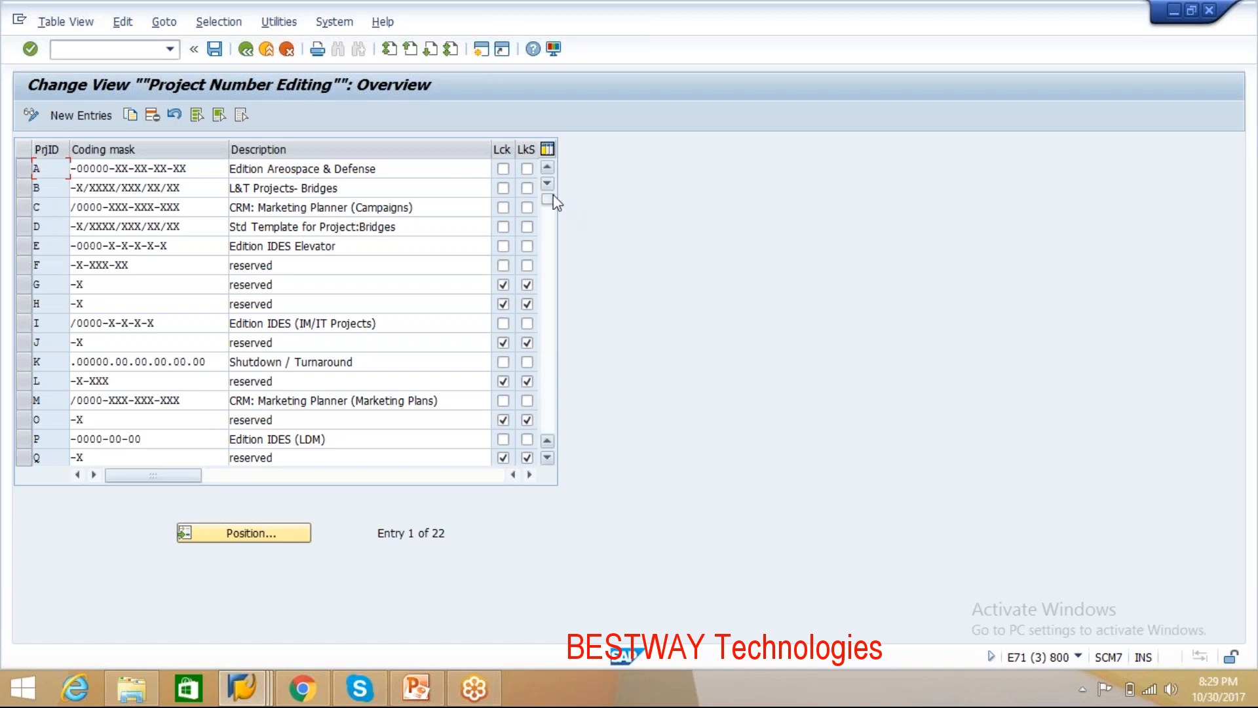
{"action": "left_click", "coordinate": [550, 374]}
{"action": "left_click_drag", "start_coordinate": [547, 371], "coordinate": [589, 163]}
{"action": "left_click", "coordinate": [547, 458]}
{"action": "left_click", "coordinate": [548, 459]}
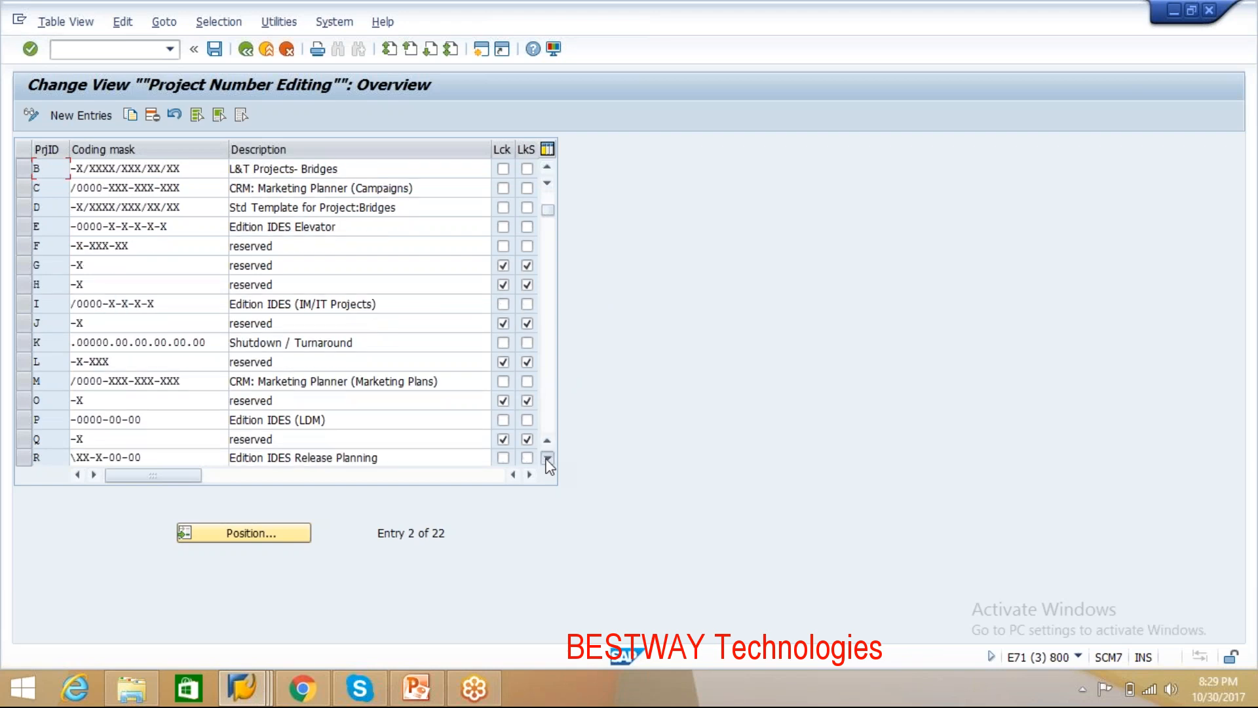
{"action": "left_click", "coordinate": [548, 458]}
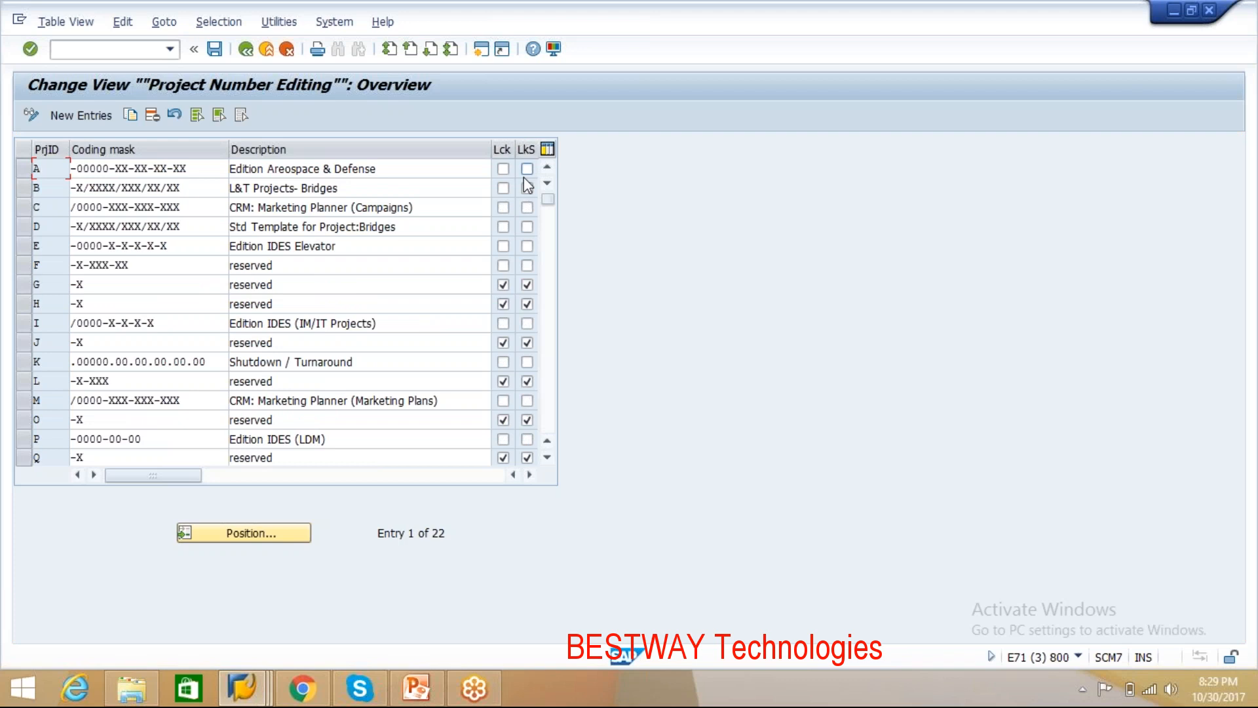
Step: Examine the locked coding mask entries for project IDs G and H, including their descriptions and lock indicators
{"action": "double_click", "coordinate": [301, 284]}
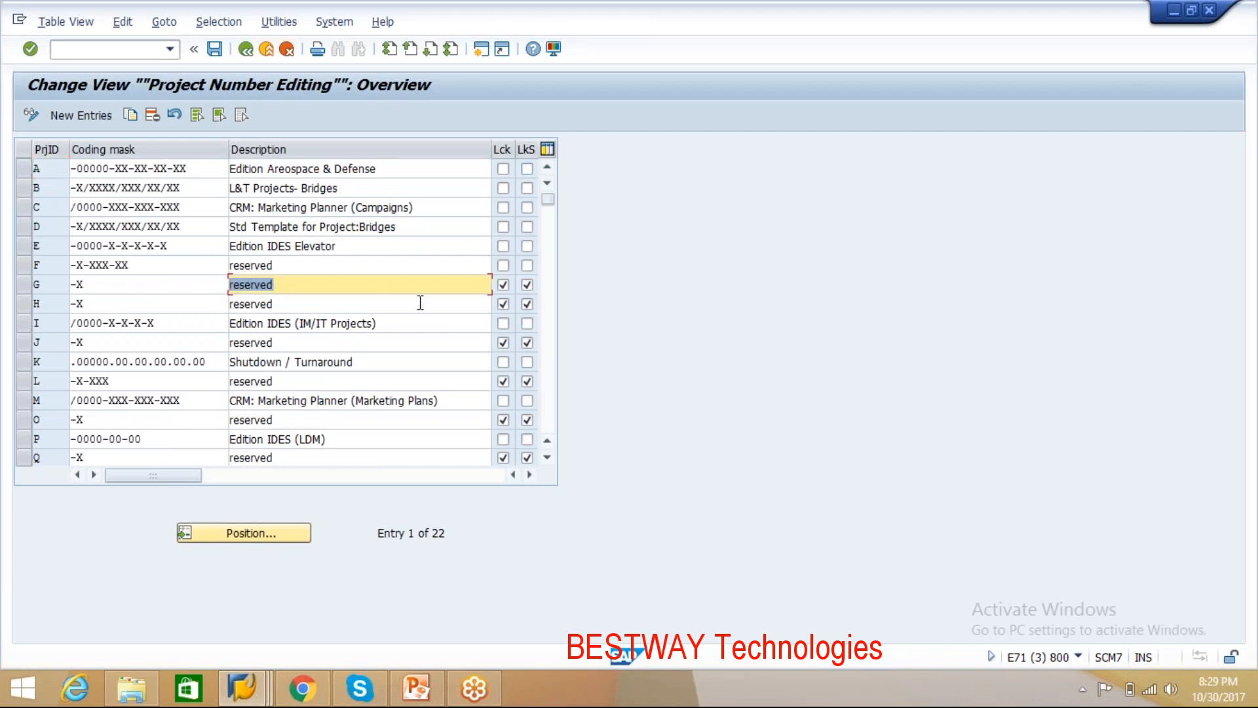
{"action": "left_click", "coordinate": [18, 285]}
{"action": "left_click", "coordinate": [20, 304]}
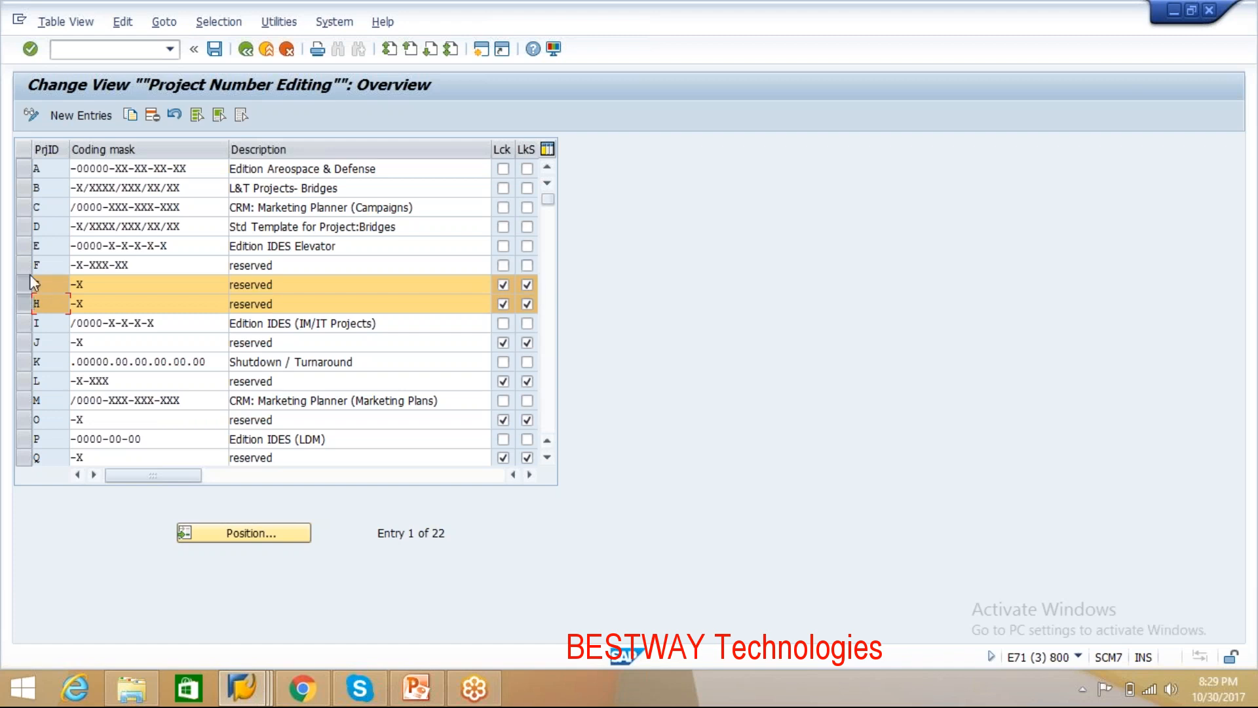
{"action": "left_click", "coordinate": [26, 290]}
{"action": "left_click", "coordinate": [27, 306]}
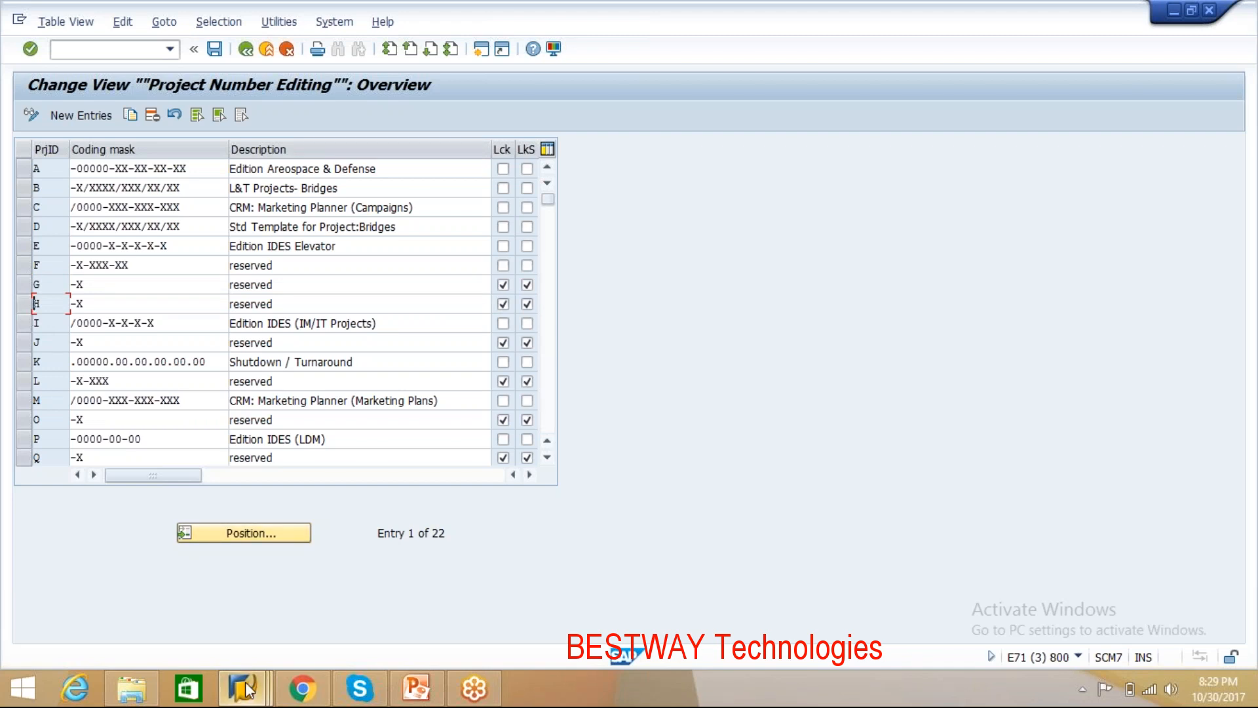
Step: Switch to the Project Builder session, close project C/5558 without saving its changes, and start a new project
{"action": "mouse_move", "coordinate": [246, 689]}
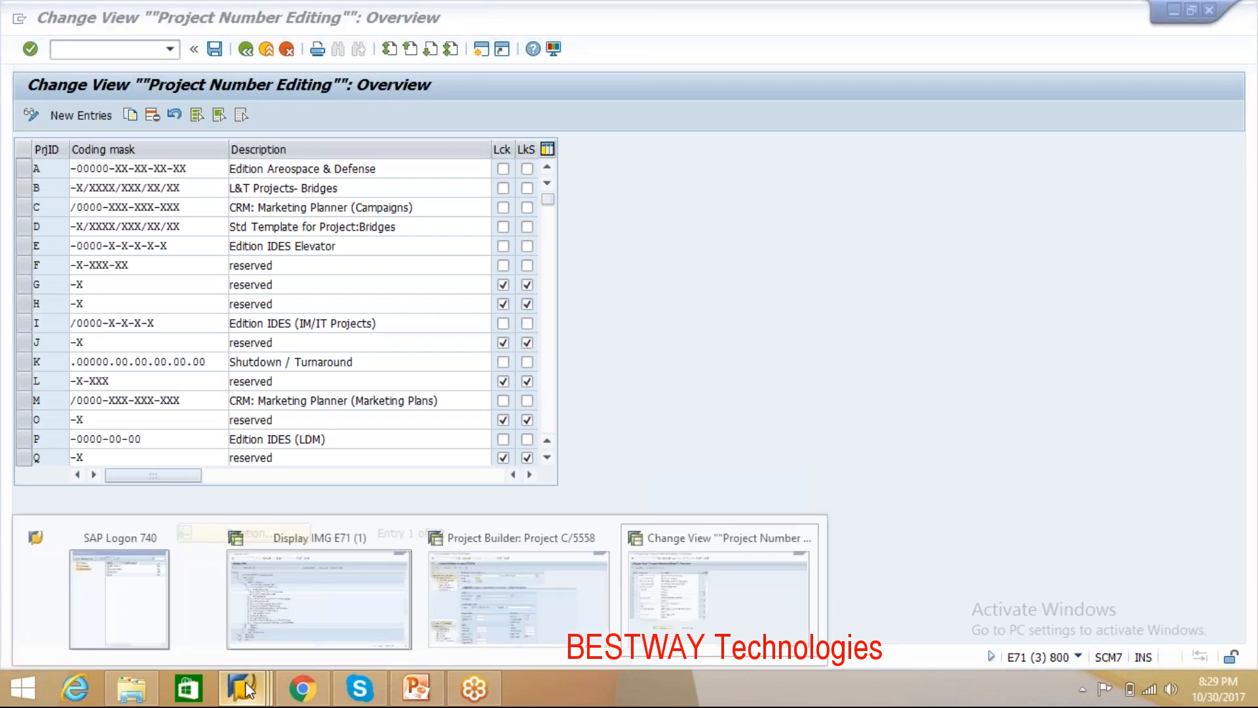
{"action": "mouse_move", "coordinate": [567, 600]}
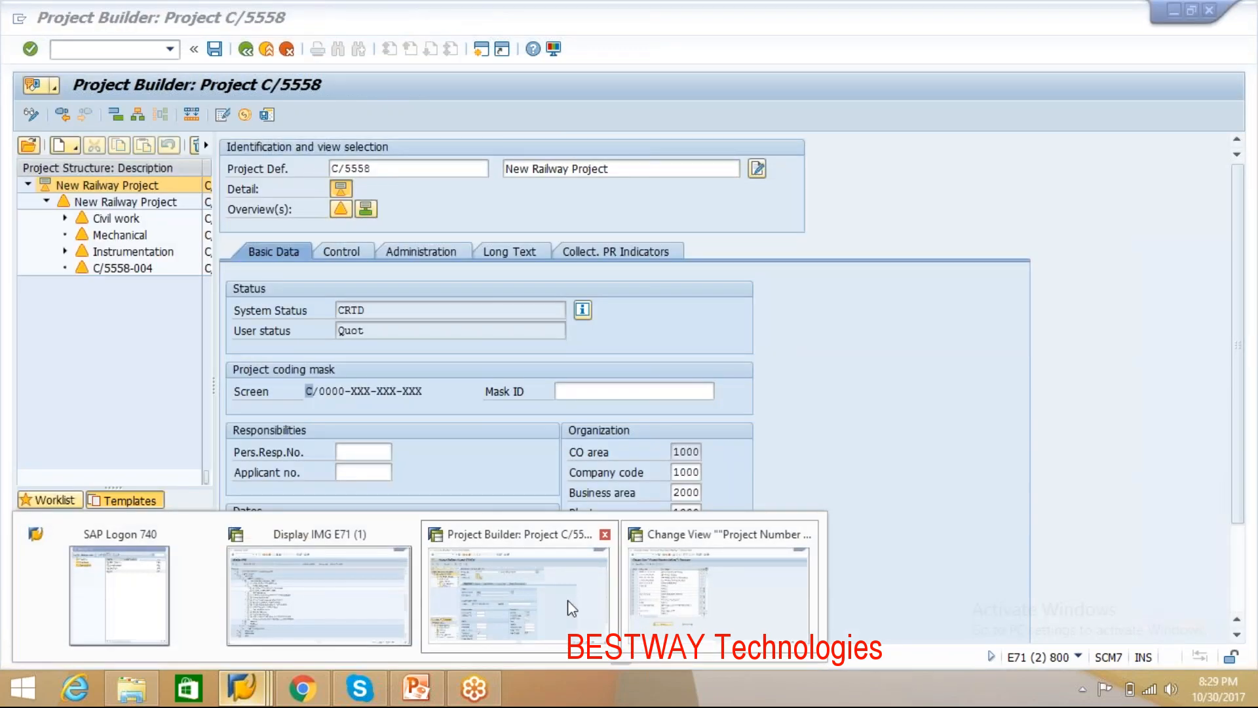
{"action": "left_click", "coordinate": [567, 599]}
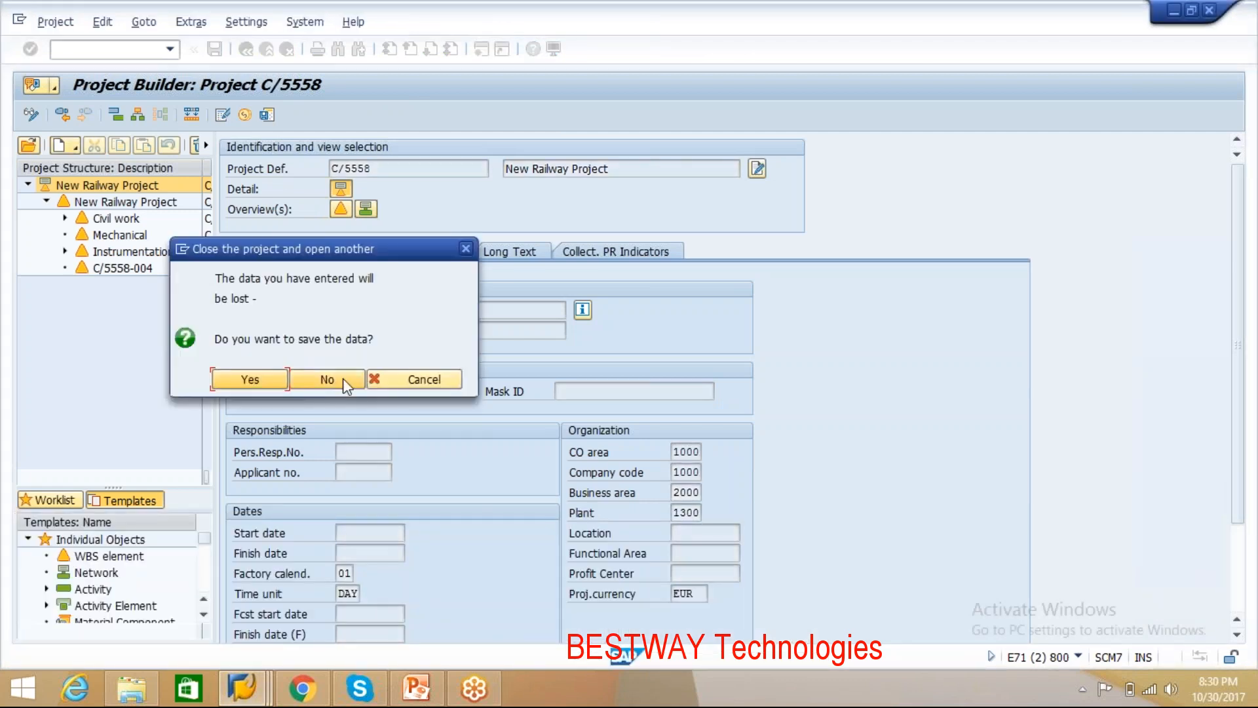
{"action": "left_click", "coordinate": [343, 379]}
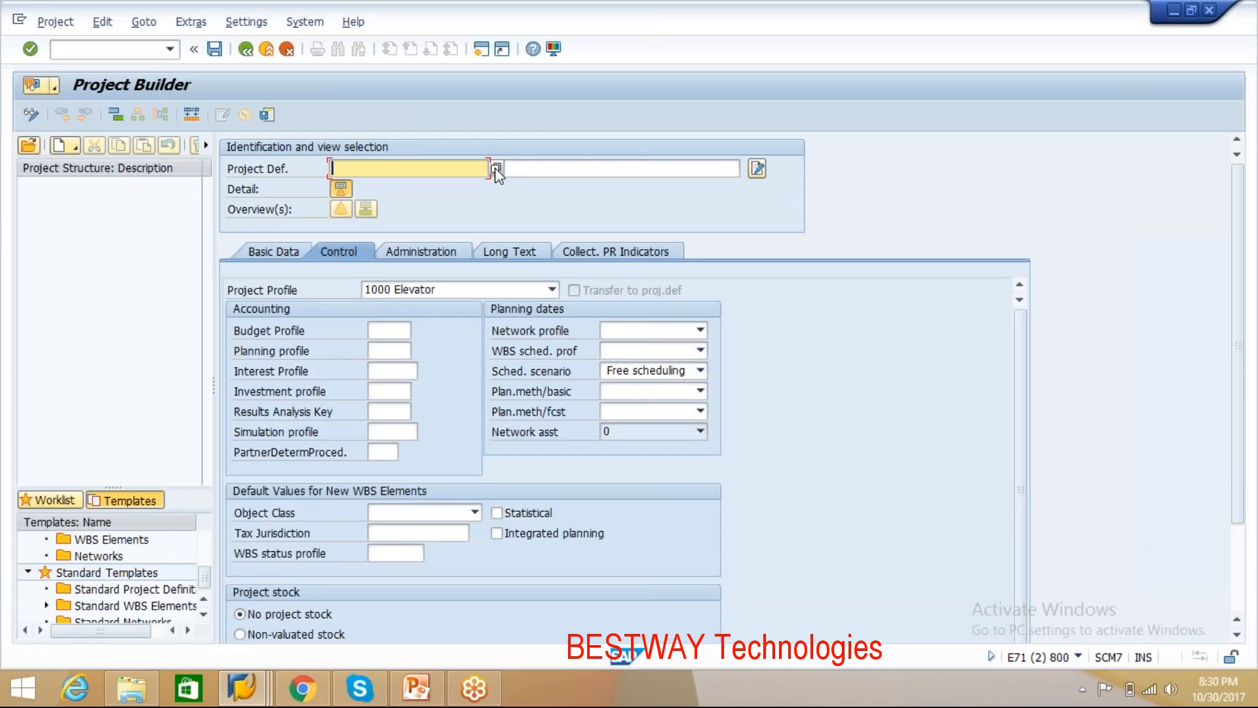
Step: Find the next open number from start value F-0-01, adopt it as the project definition, and save the project
{"action": "left_click", "coordinate": [496, 169]}
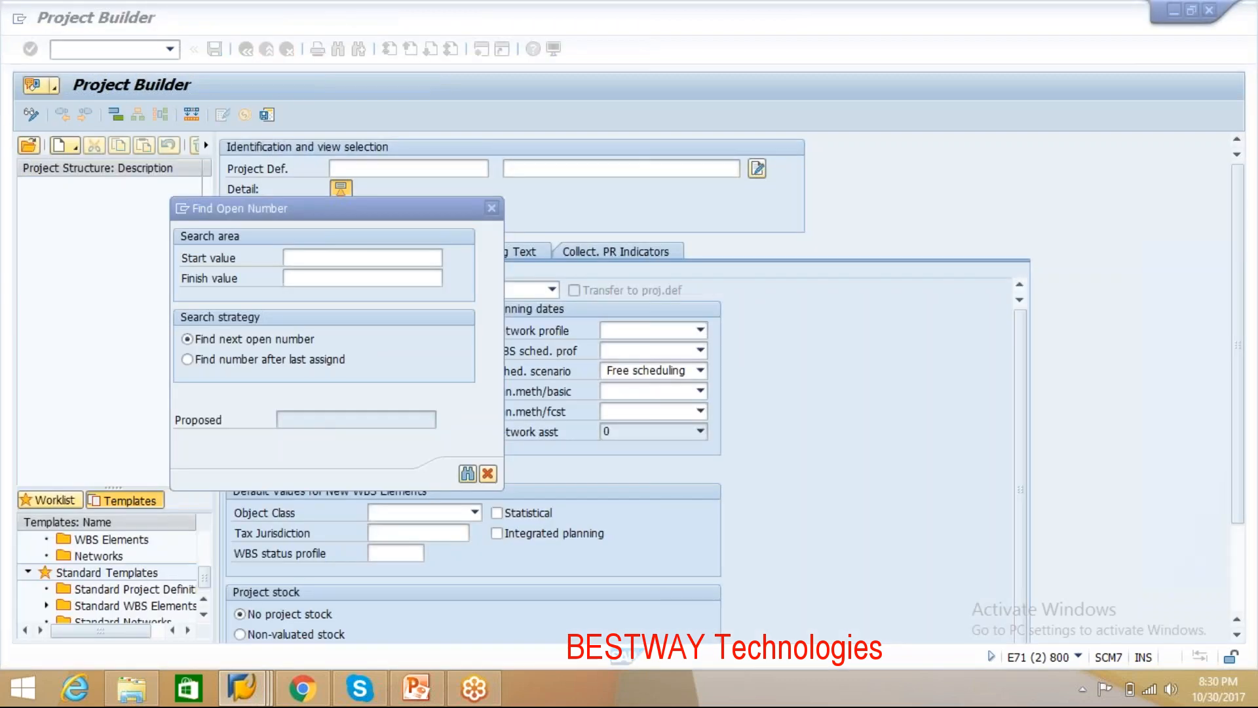
{"action": "left_click", "coordinate": [447, 261]}
{"action": "type", "text": "F-"}
{"action": "type", "text": "000"}
{"action": "key", "text": "BackSpace"}
{"action": "type", "text": "1"}
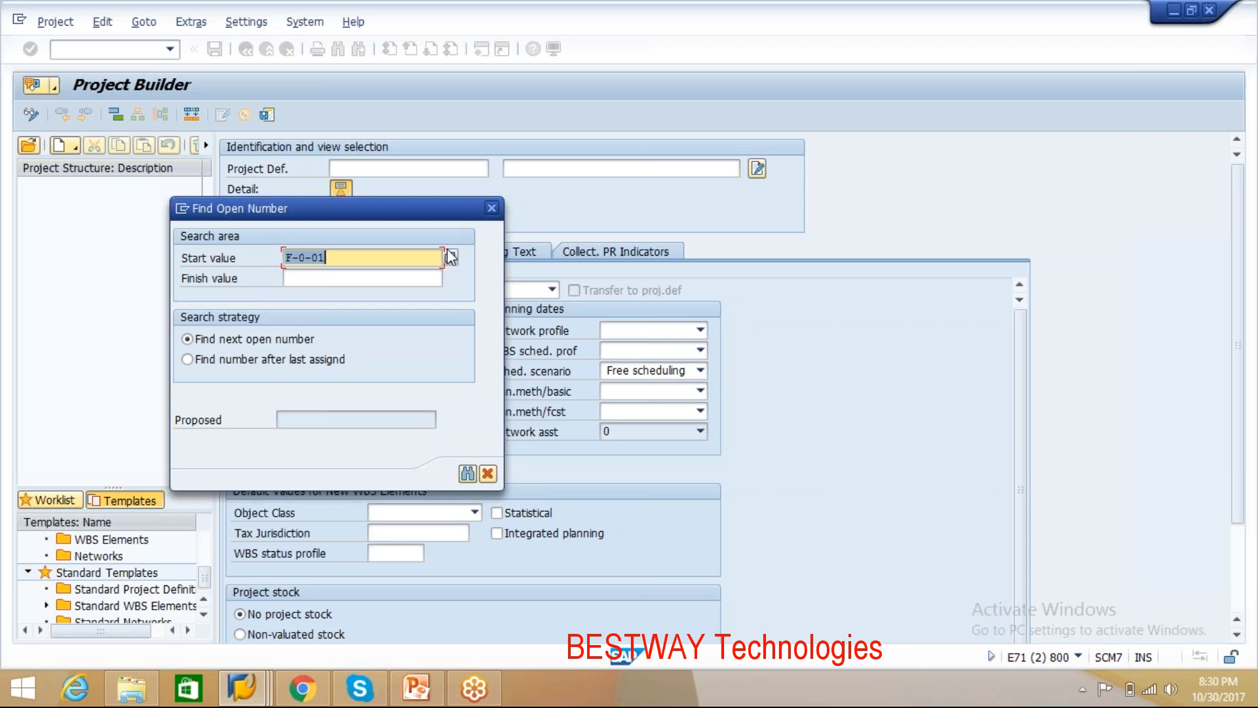
{"action": "left_click", "coordinate": [469, 473]}
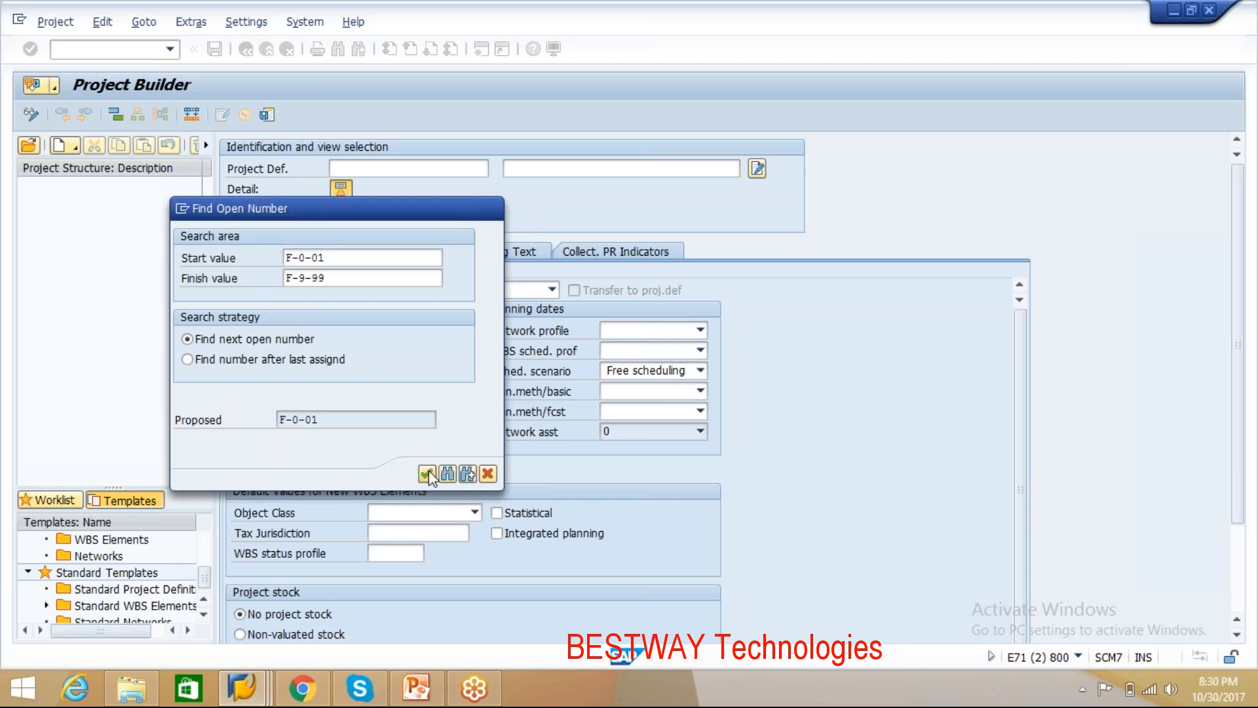
{"action": "left_click", "coordinate": [427, 473]}
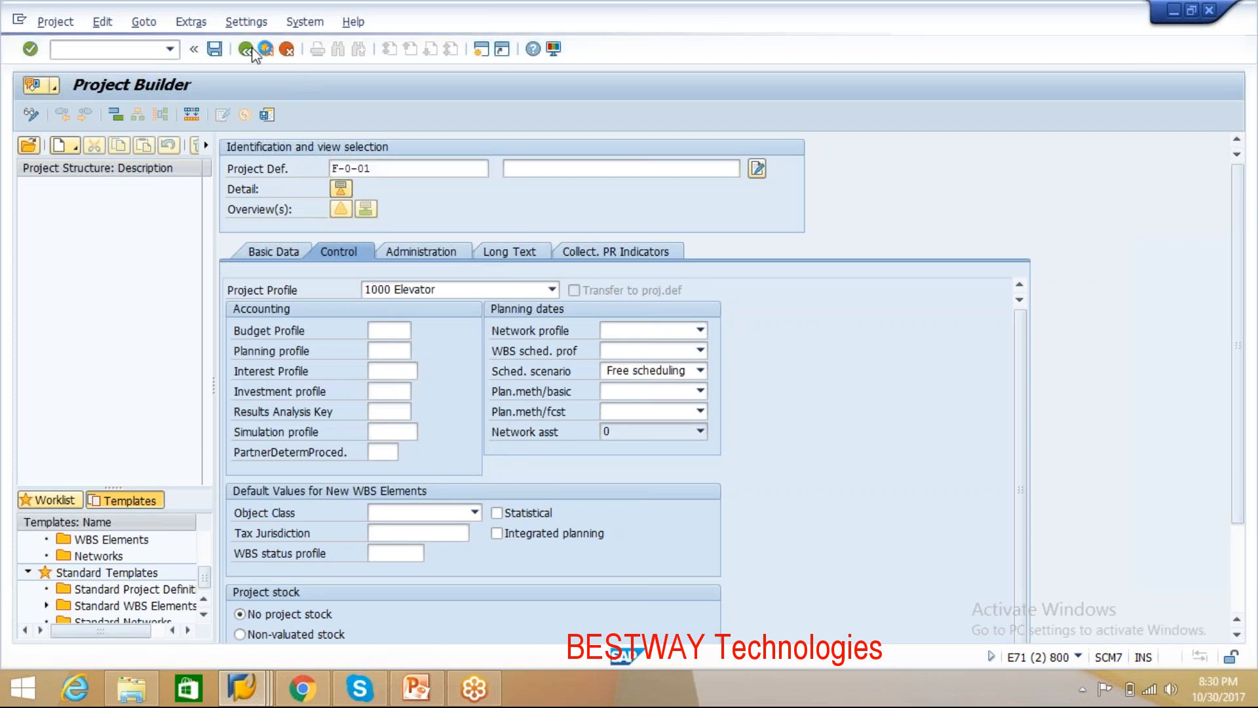
{"action": "left_click", "coordinate": [211, 53]}
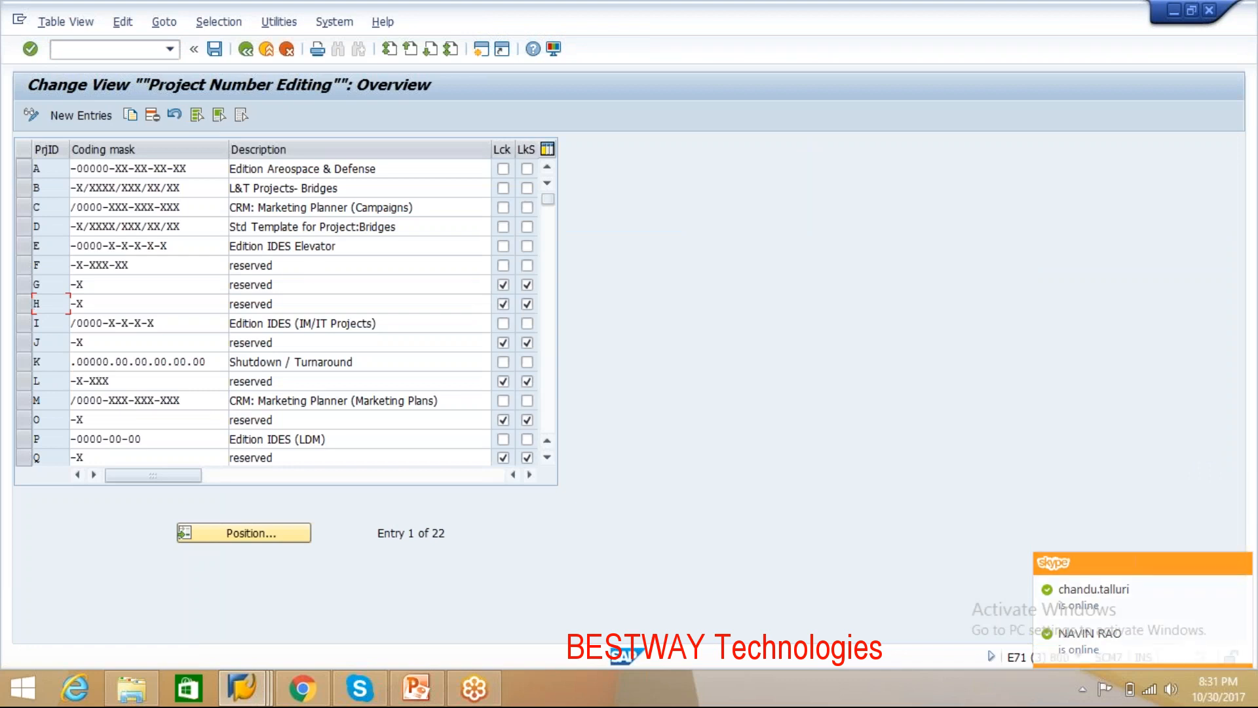
Step: Compare the coding mask entries F and G, and try to create a new project with the definition g-0-01
{"action": "left_click", "coordinate": [471, 265]}
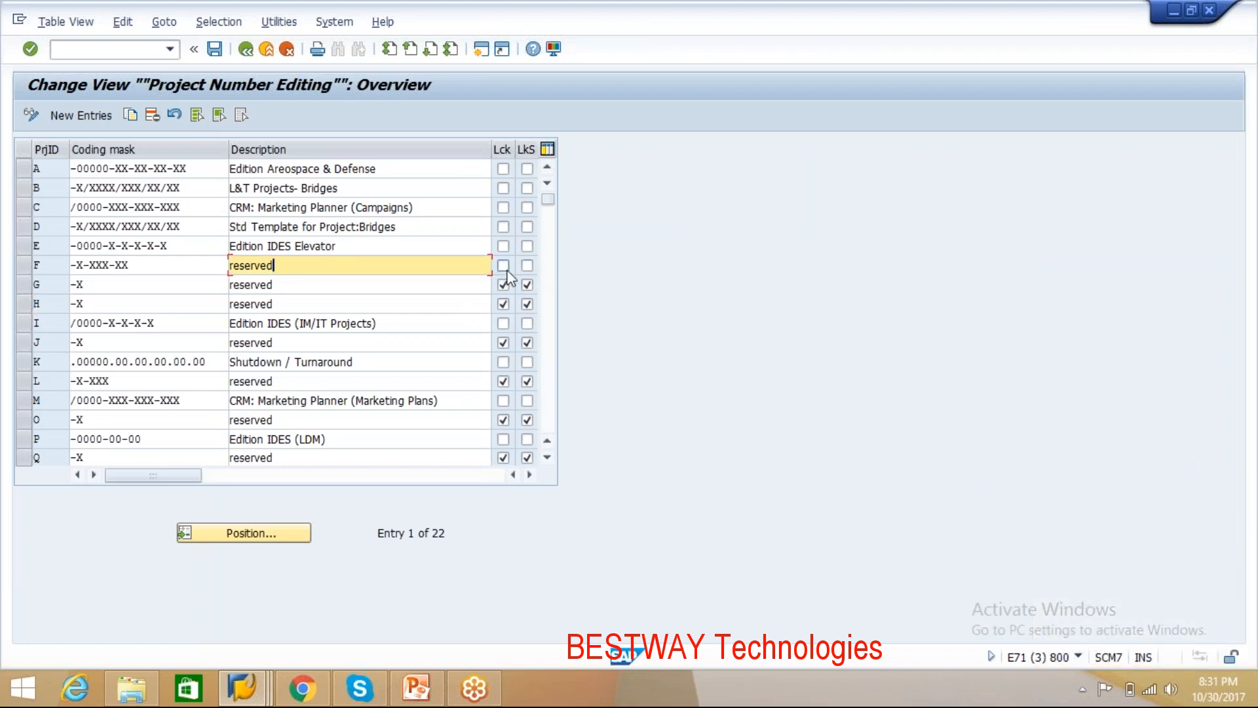
{"action": "left_click", "coordinate": [332, 292]}
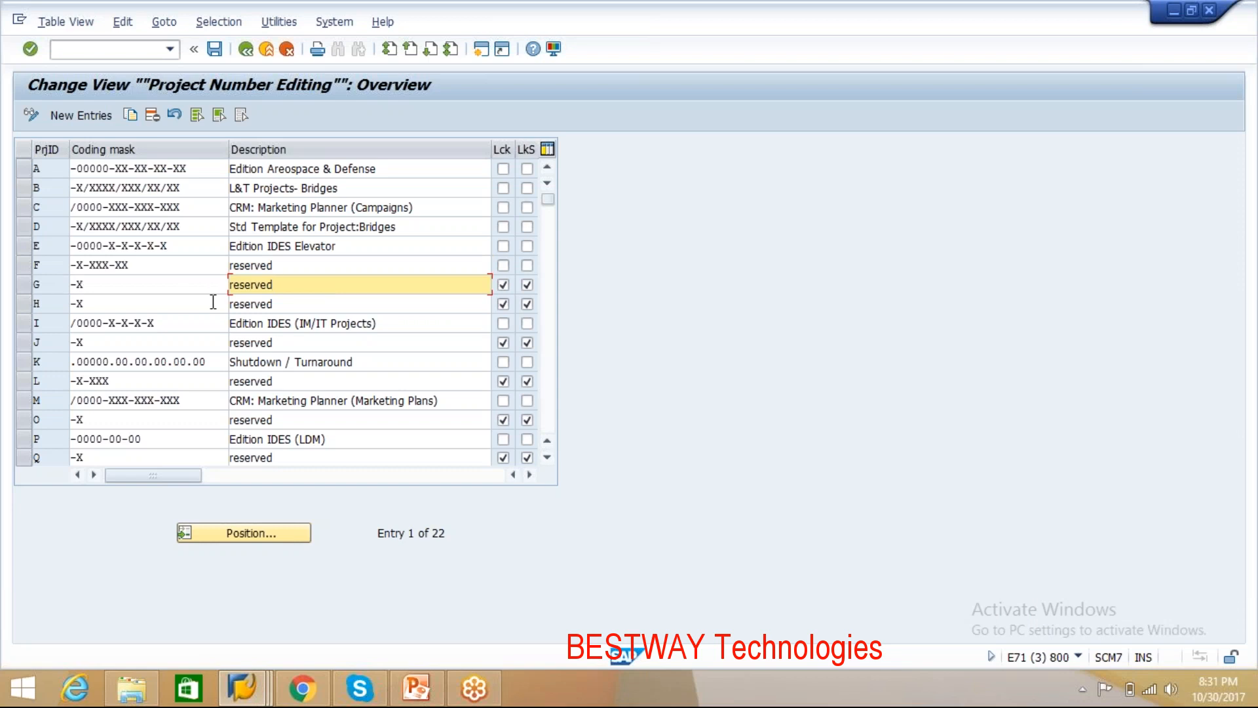
{"action": "key", "text": "alt+Tab"}
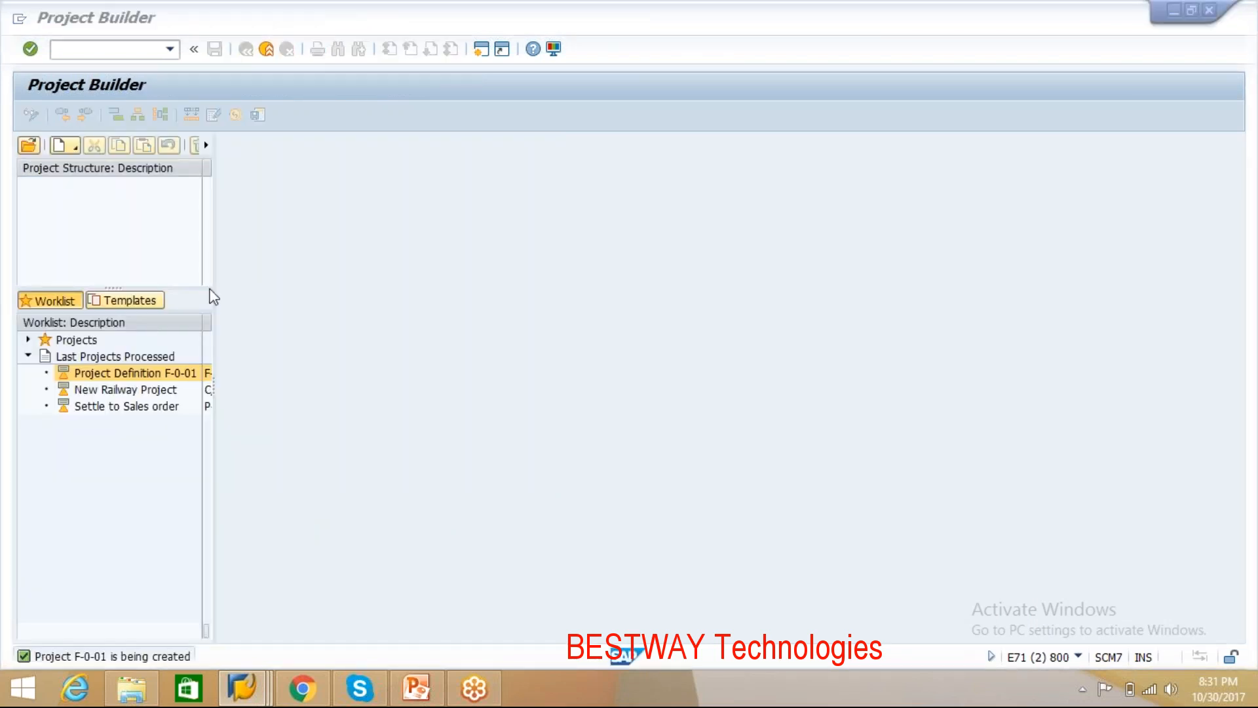
{"action": "left_click", "coordinate": [76, 150]}
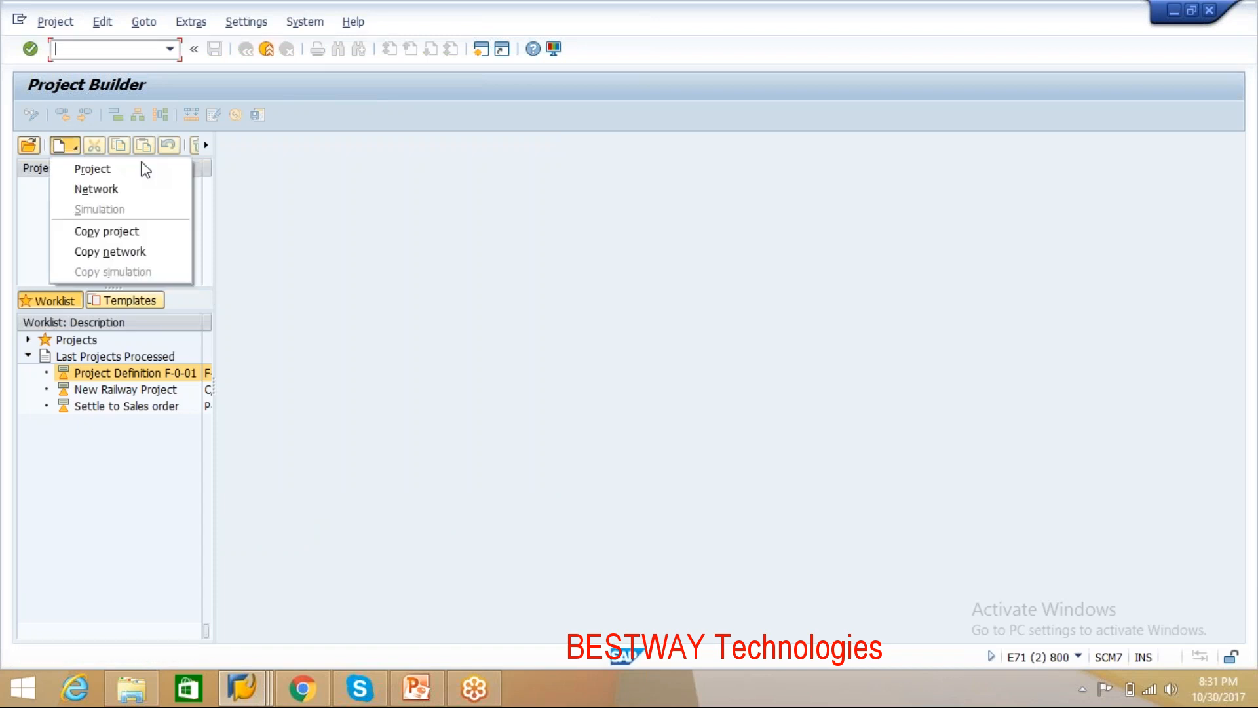
{"action": "left_click", "coordinate": [92, 169]}
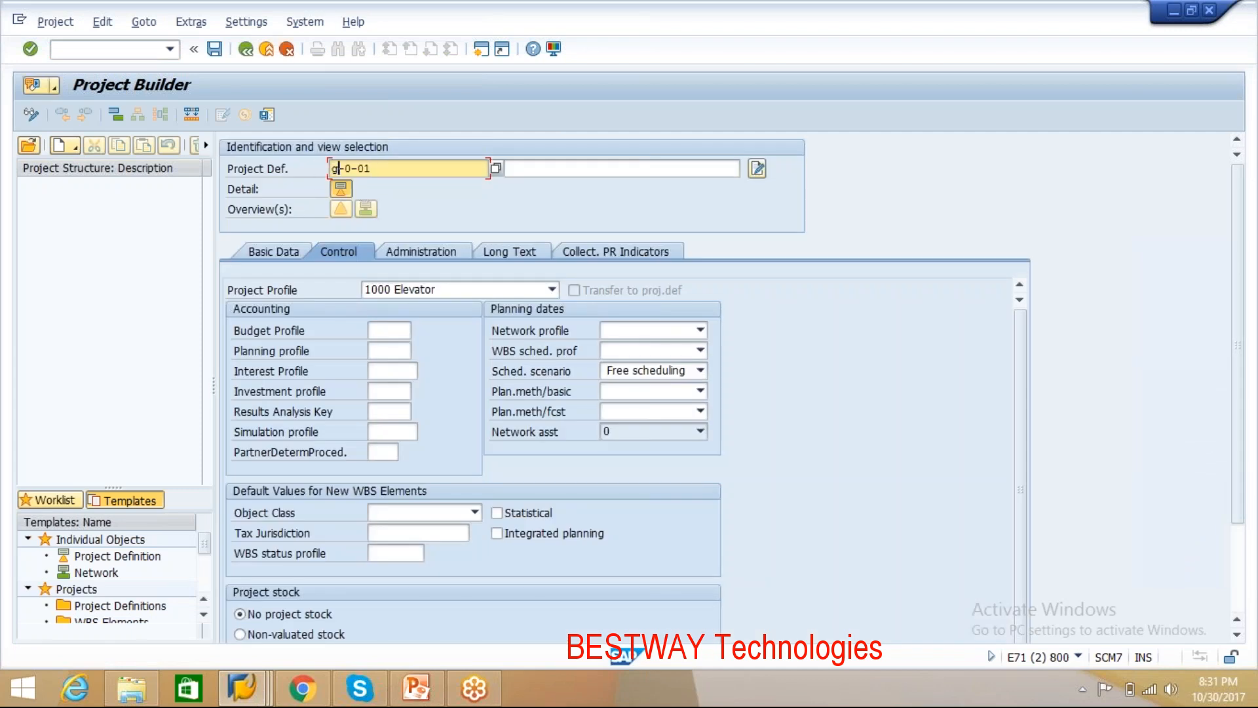
{"action": "key", "text": "Return"}
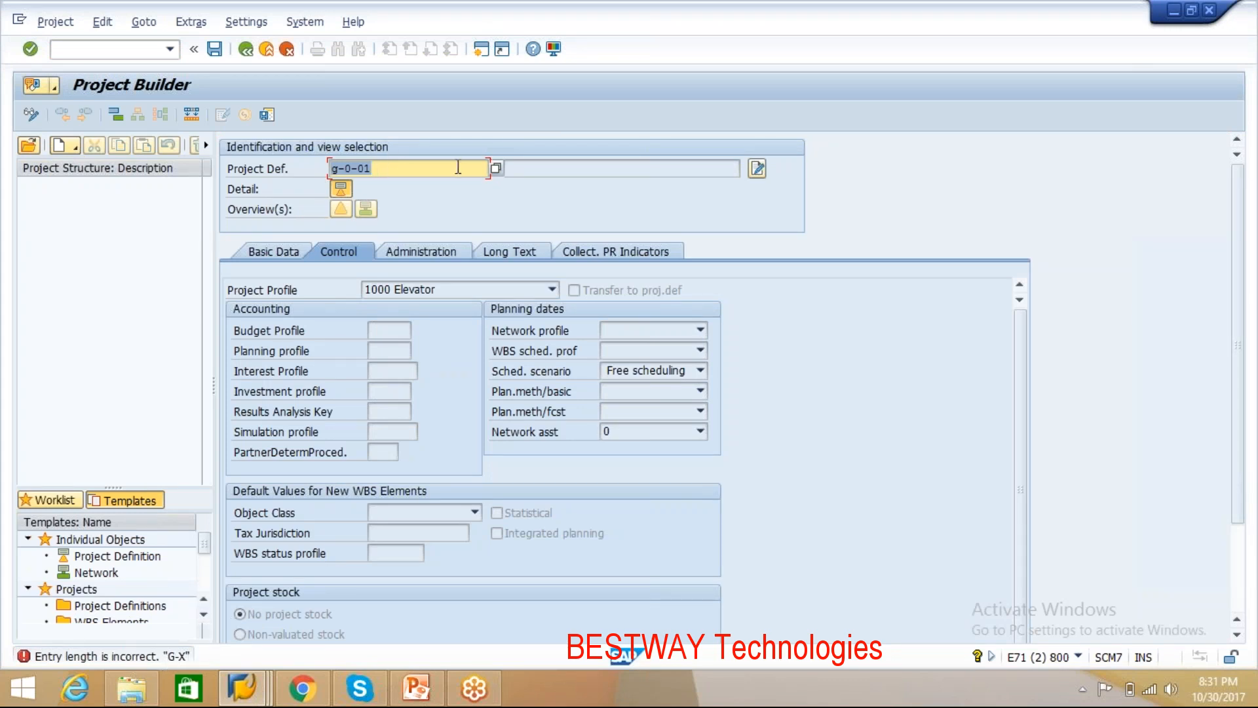
Step: Clear the project definition and try to find an open number using the start value G-01
{"action": "key", "text": "BackSpace"}
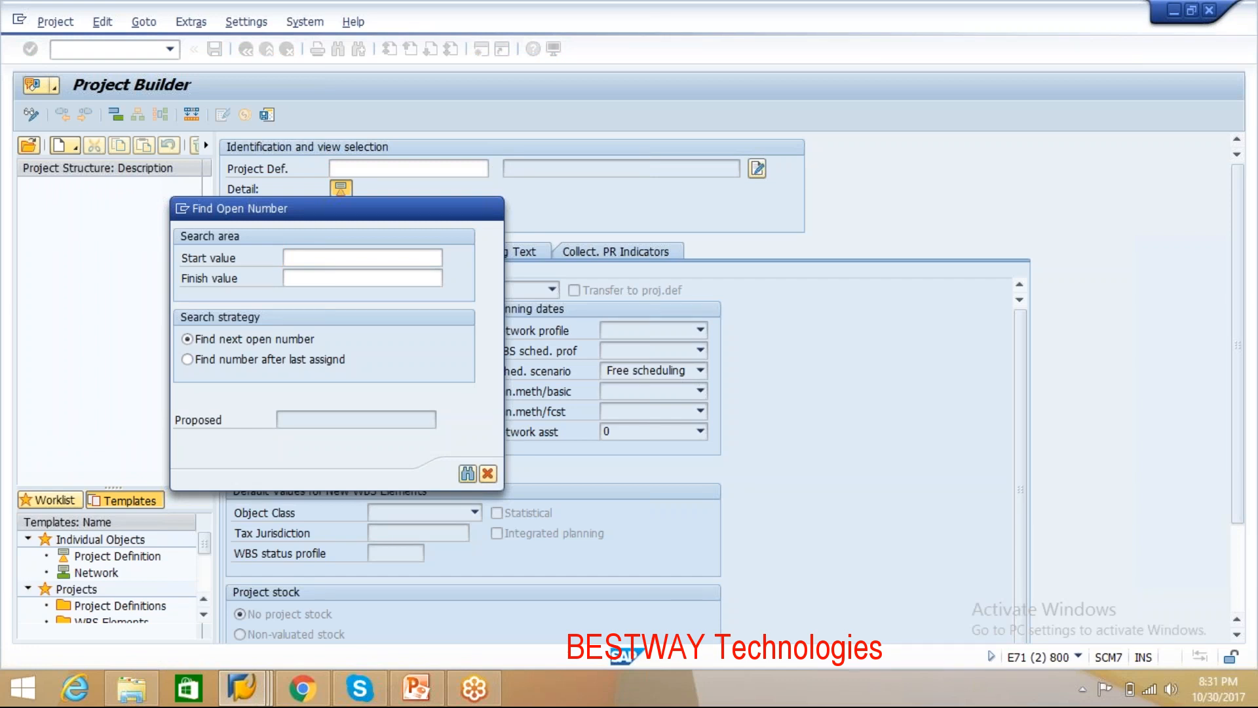
{"action": "key", "text": "F4"}
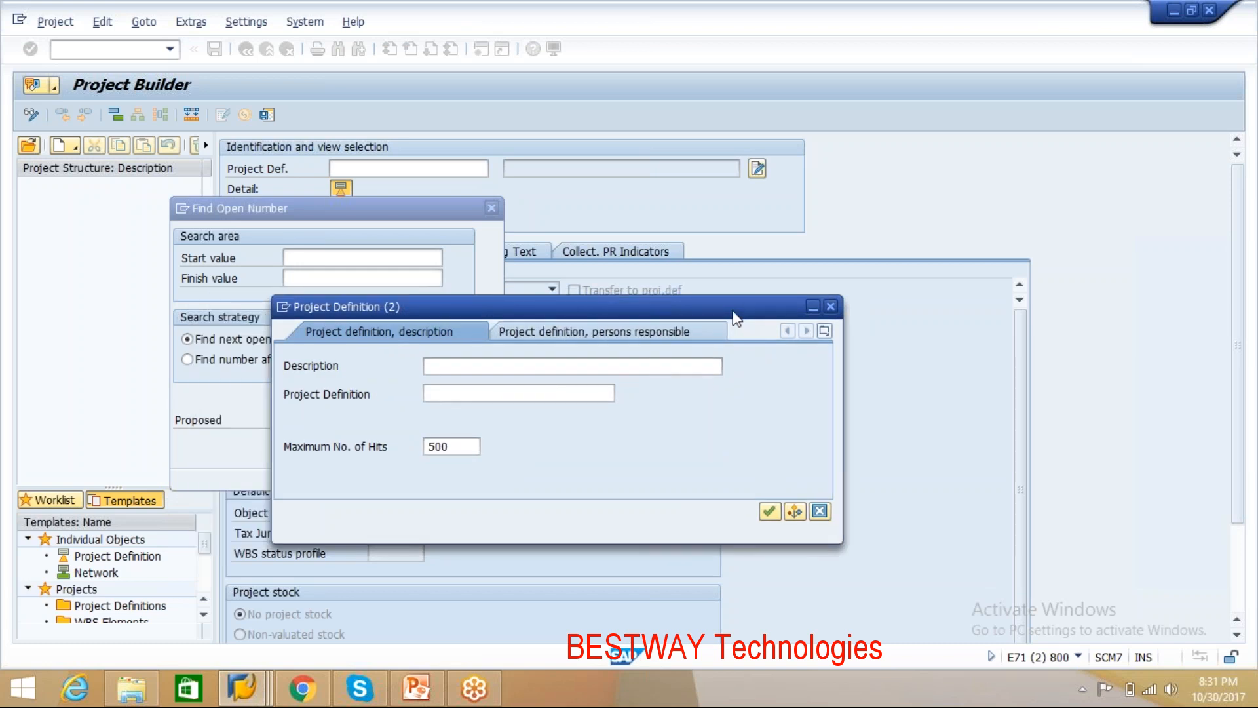
{"action": "left_click", "coordinate": [831, 306]}
{"action": "left_click", "coordinate": [301, 258]}
{"action": "type", "text": "g"}
{"action": "key", "text": "BackSpace"}
{"action": "key", "text": "BackSpace"}
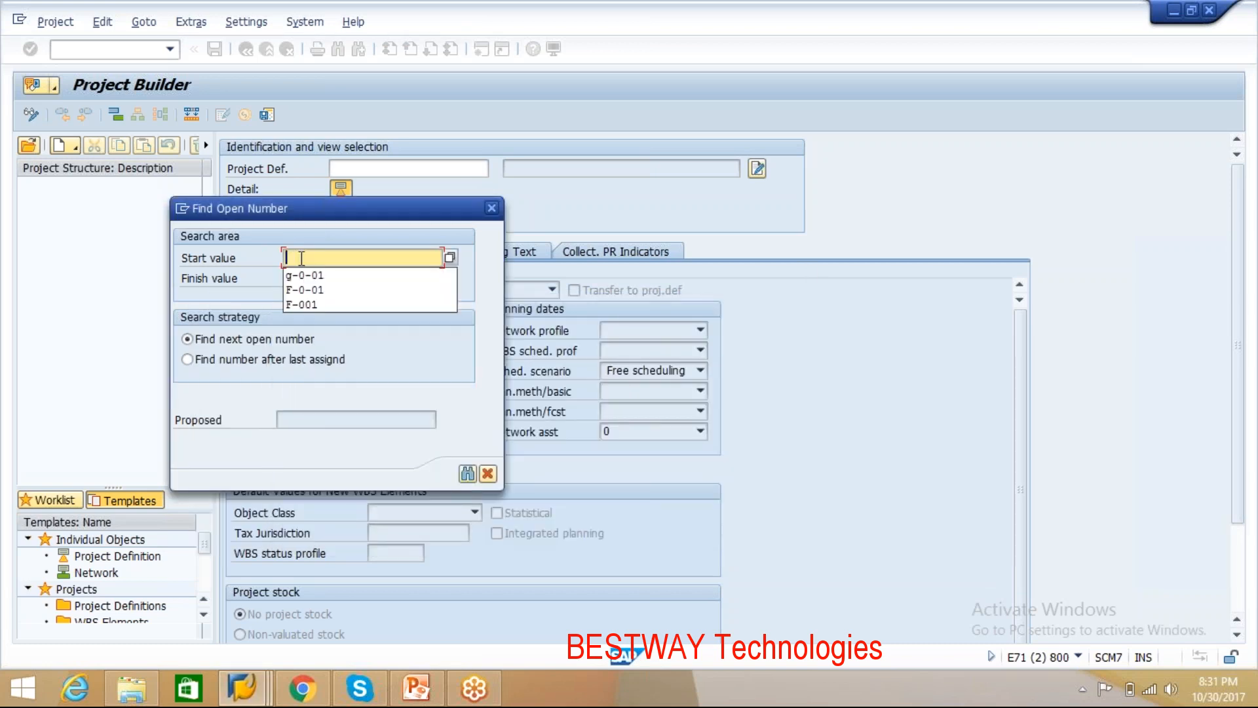
{"action": "type", "text": "G-00"}
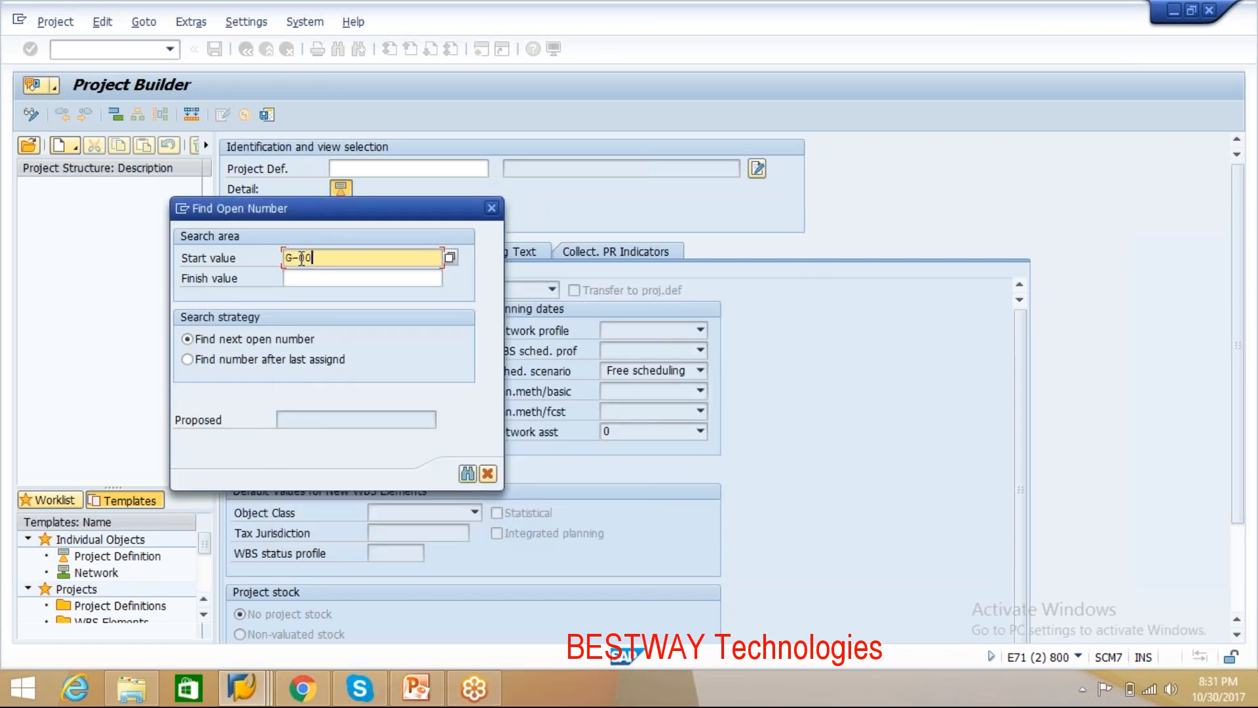
{"action": "key", "text": "BackSpace"}
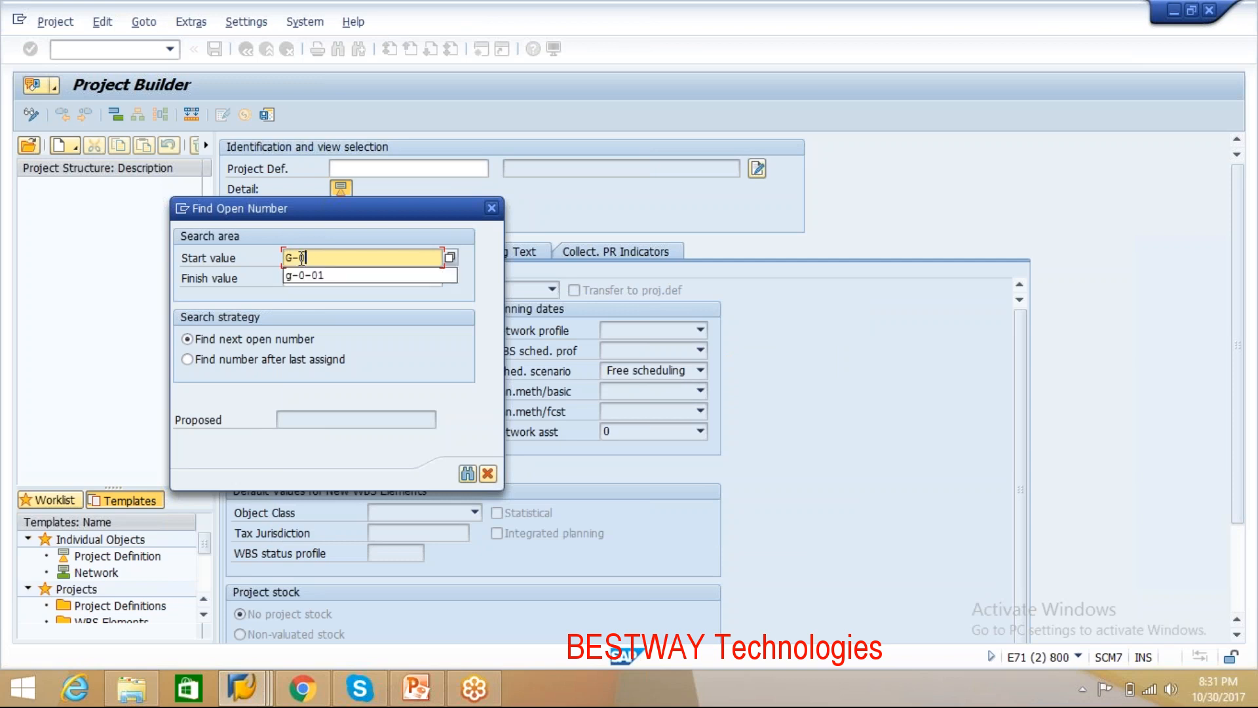
{"action": "type", "text": "1"}
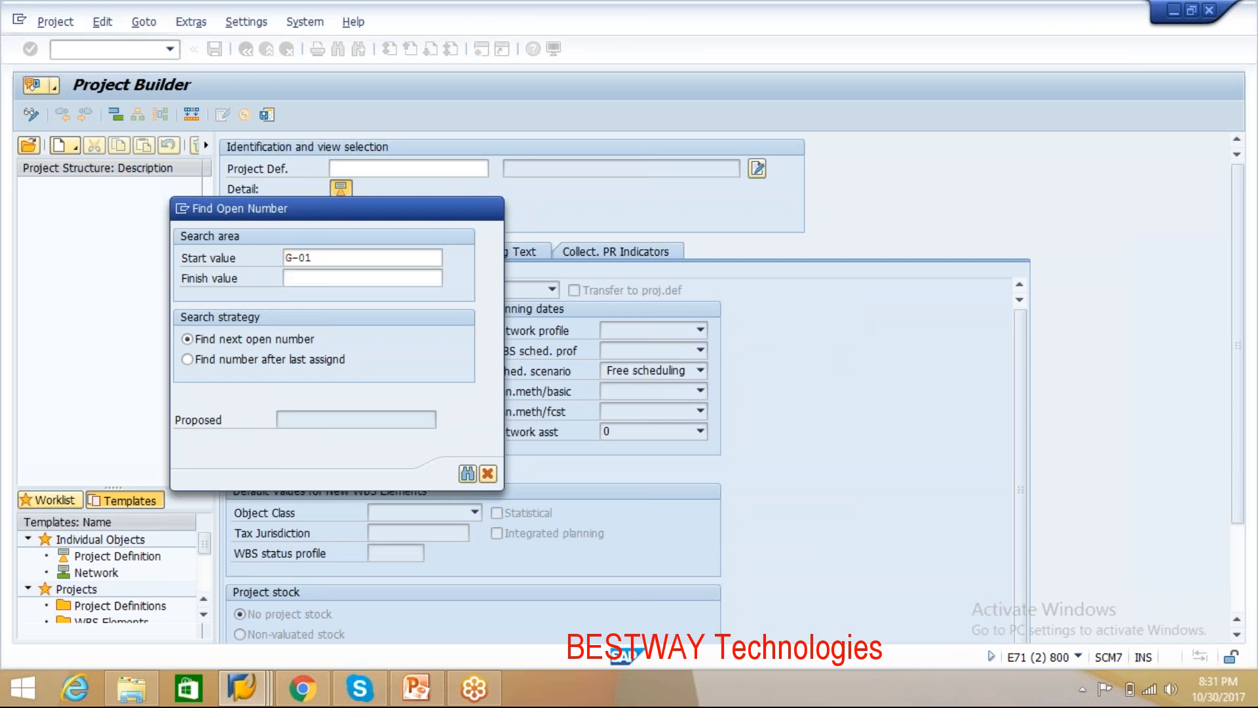
{"action": "left_click", "coordinate": [467, 473]}
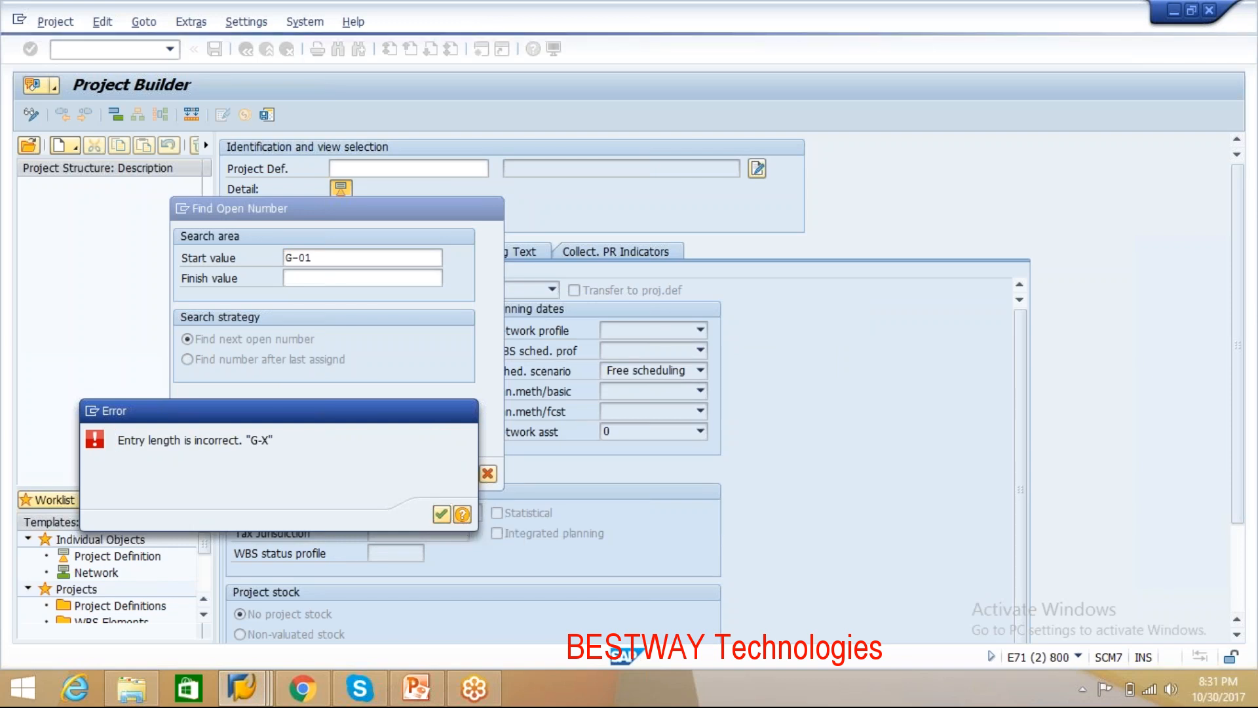
Step: Read the help on the entry length error and check it against the coding mask of project ID G
{"action": "key", "text": "F1"}
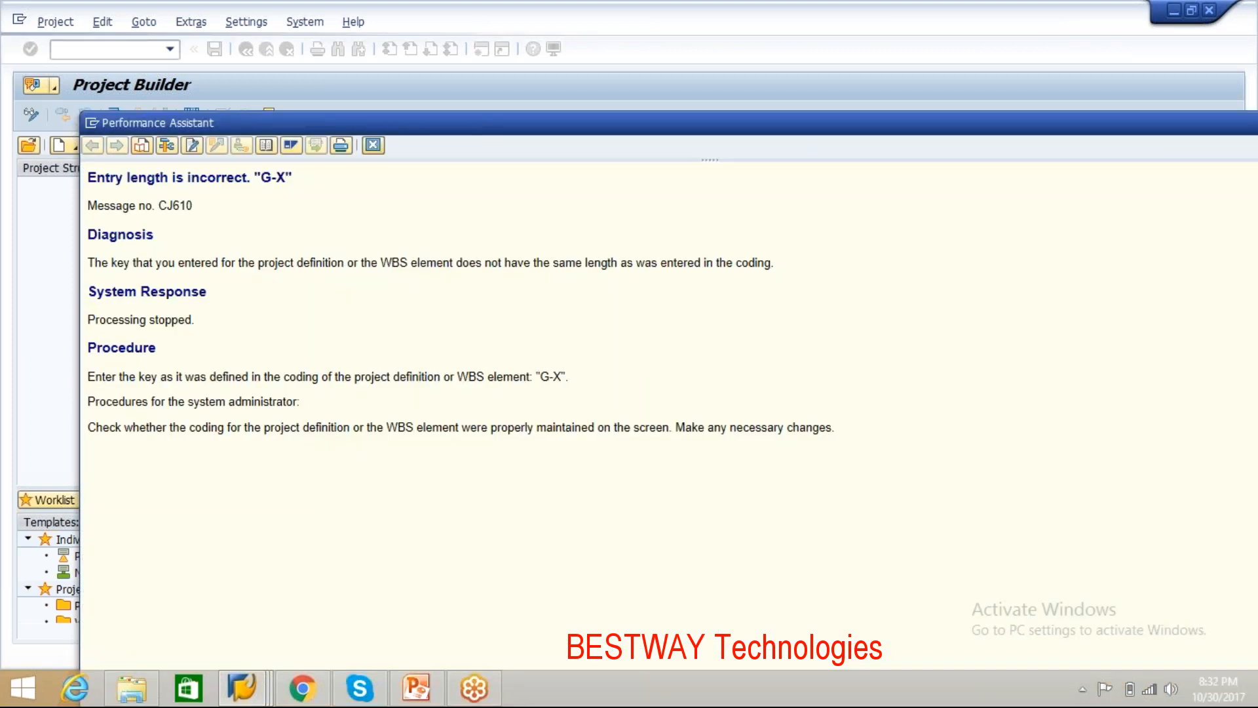
{"action": "key", "text": "Escape"}
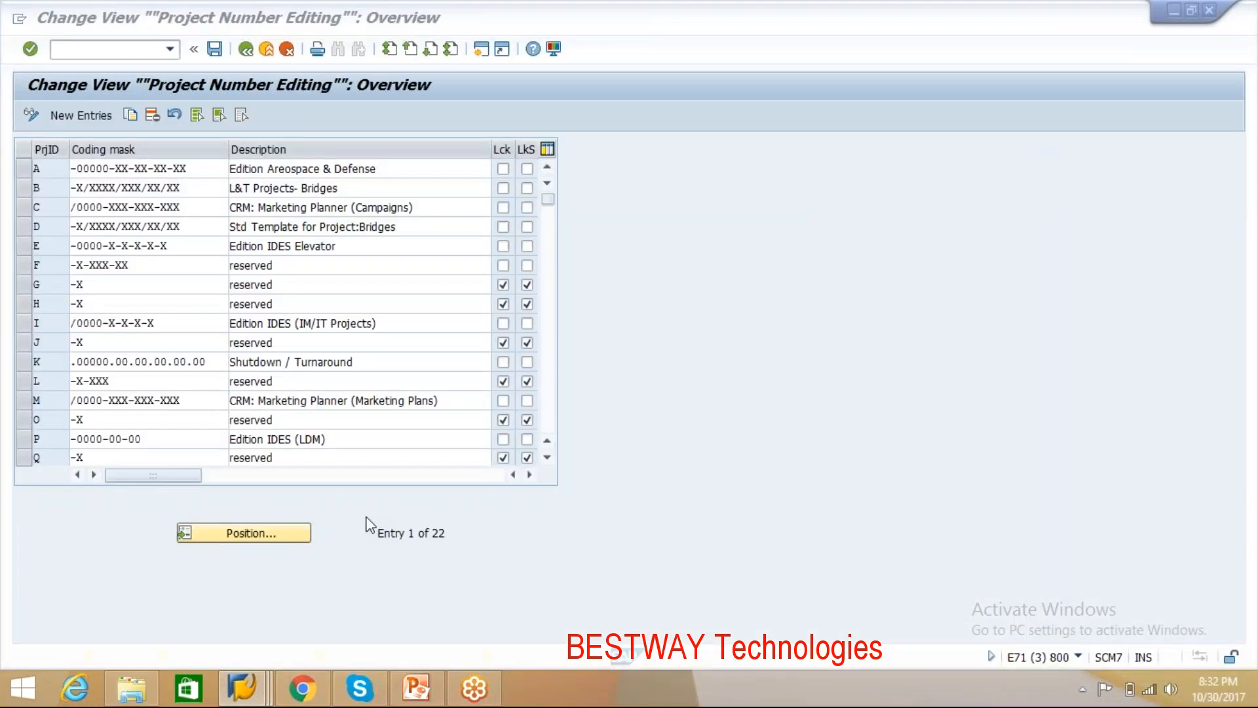
{"action": "left_click", "coordinate": [111, 284]}
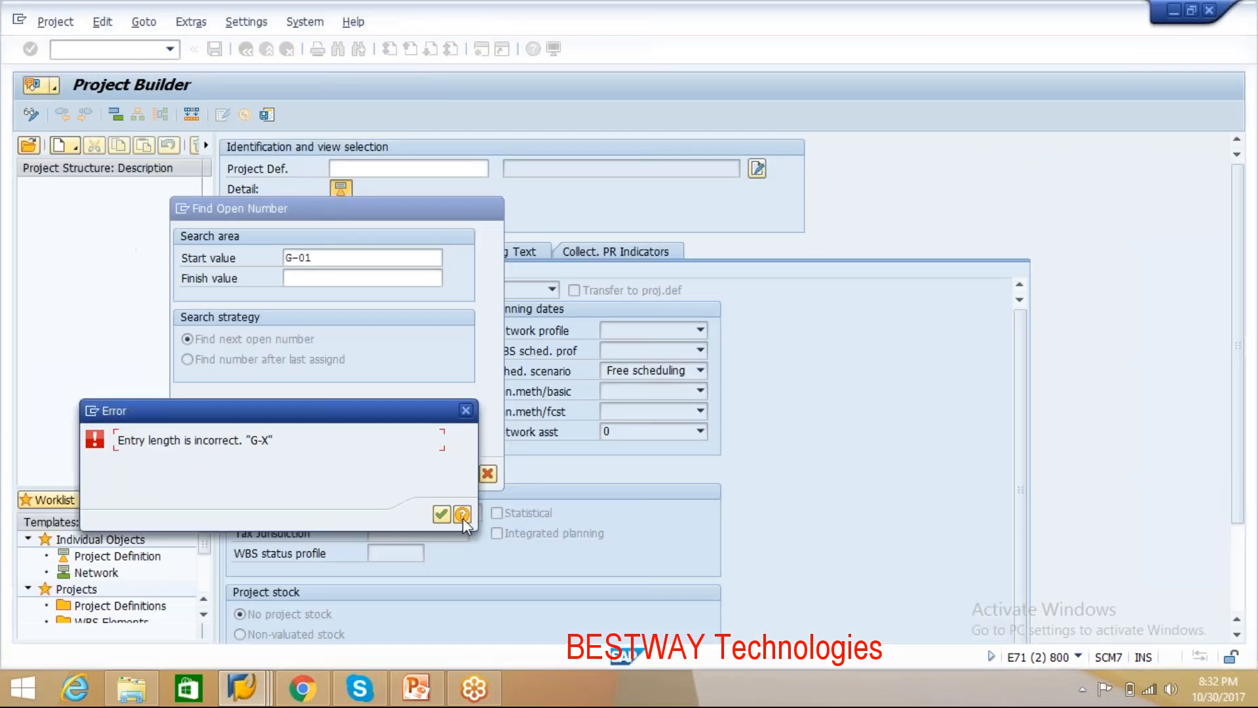
Step: Find the next open number from start value G-1 and adopt it as the project definition
{"action": "left_click", "coordinate": [463, 518]}
{"action": "type", "text": "G-"}
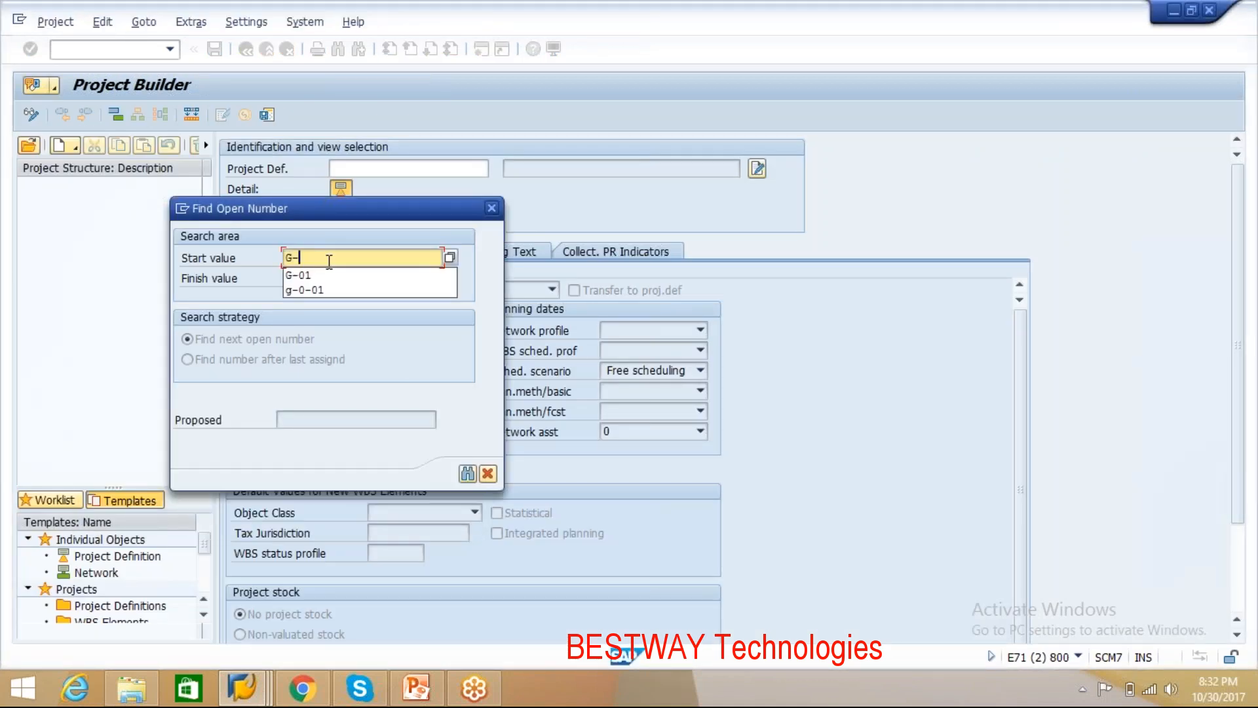
{"action": "type", "text": "1"}
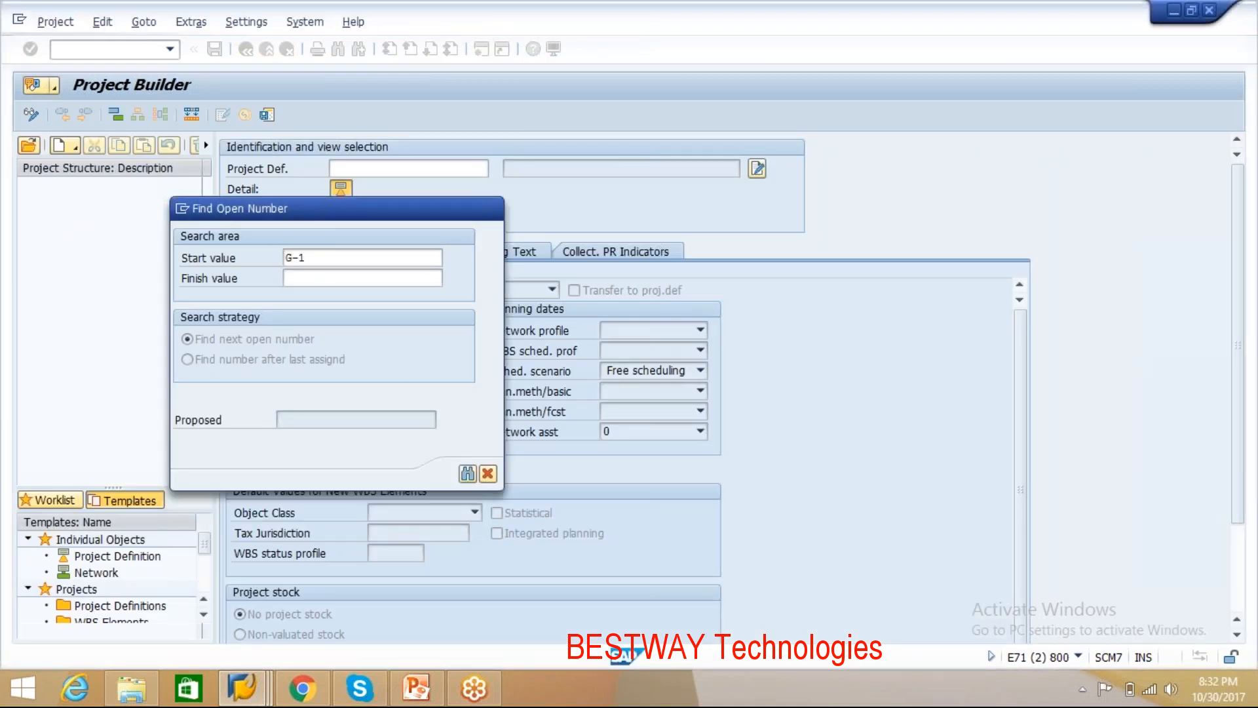
{"action": "left_click", "coordinate": [468, 474]}
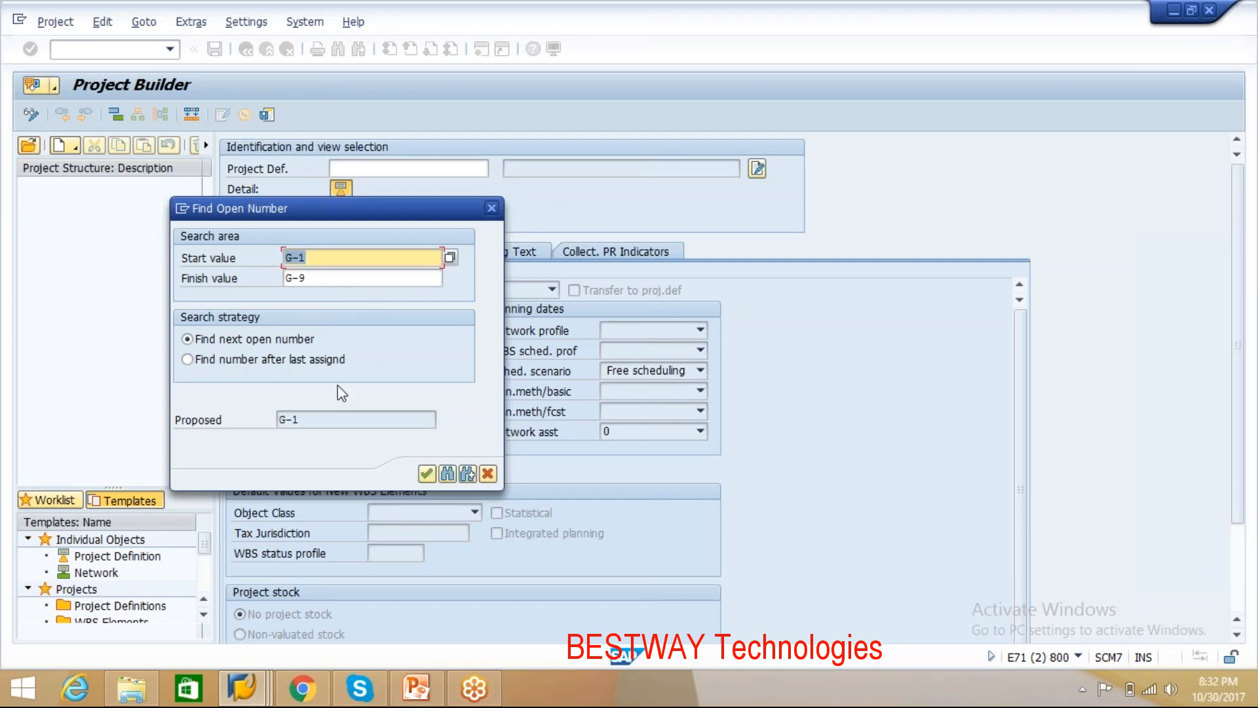
{"action": "left_click", "coordinate": [426, 474]}
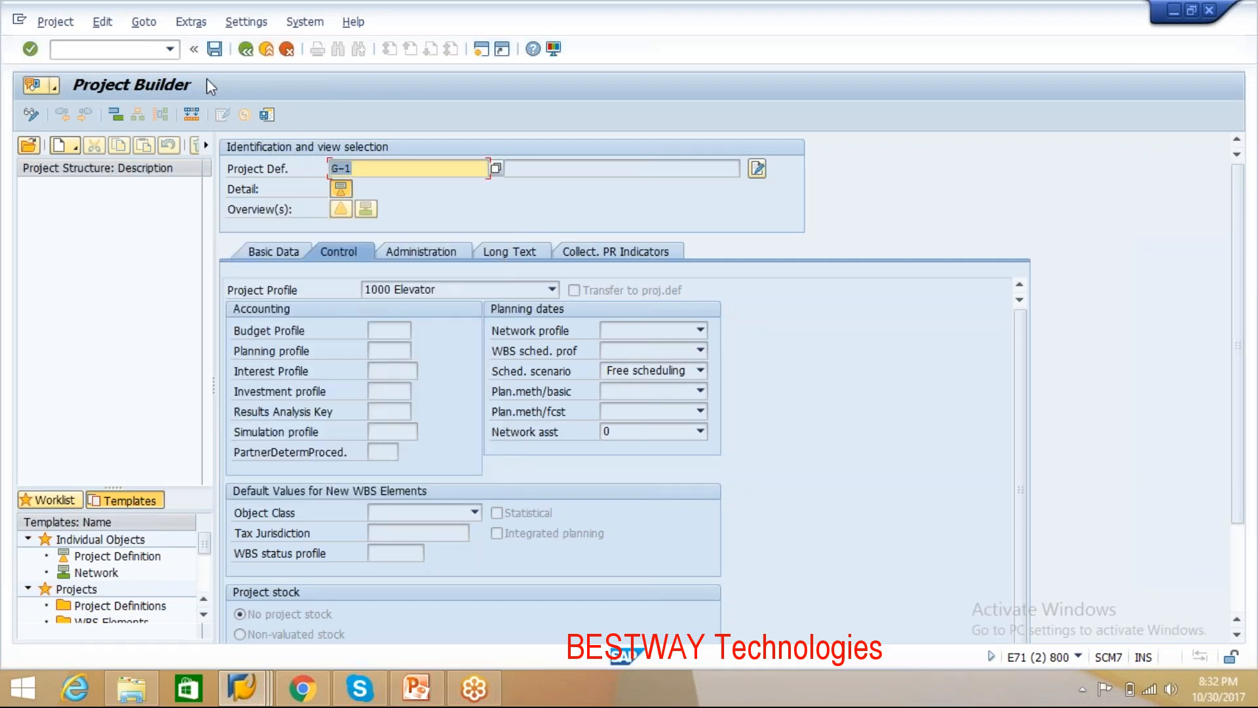
Step: Try to save project G-1 and read the help for the resulting message
{"action": "left_click", "coordinate": [216, 49]}
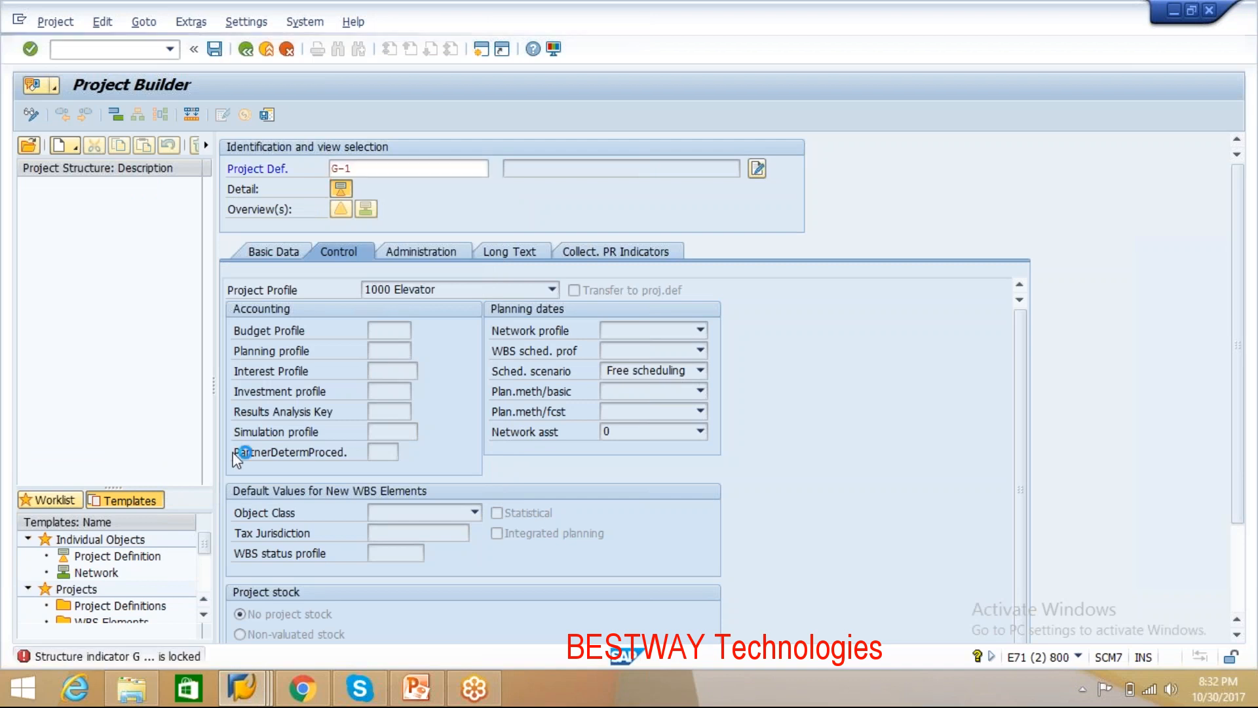
{"action": "key", "text": "F1"}
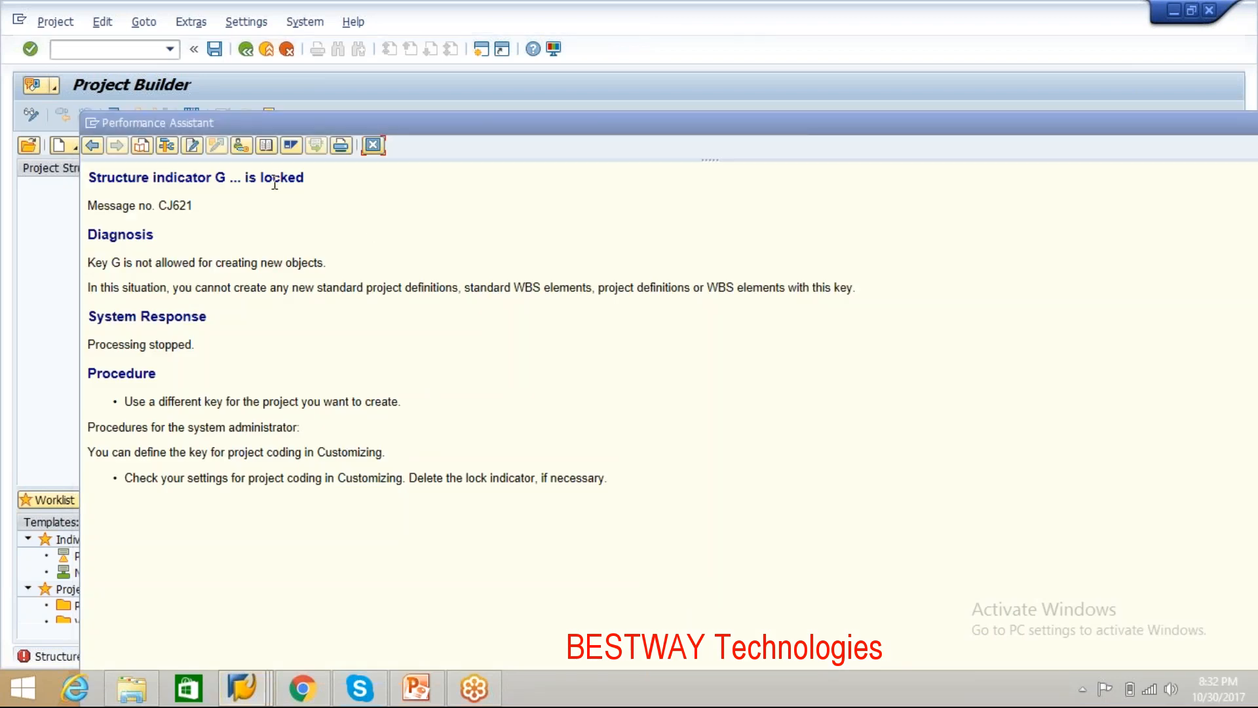
{"action": "key", "text": "Escape"}
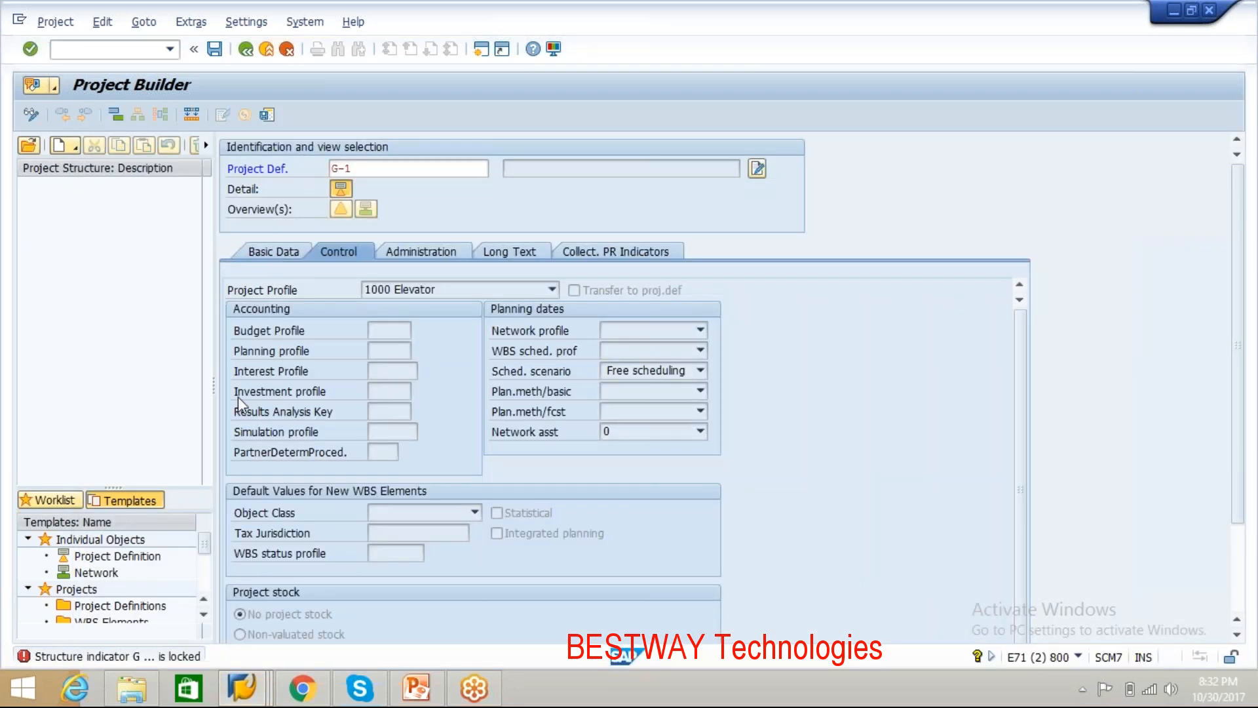
Step: Read the help on the locked structure indicator message and examine the coding masks of project IDs A and B
{"action": "key", "text": "F1"}
{"action": "left_click", "coordinate": [379, 148]}
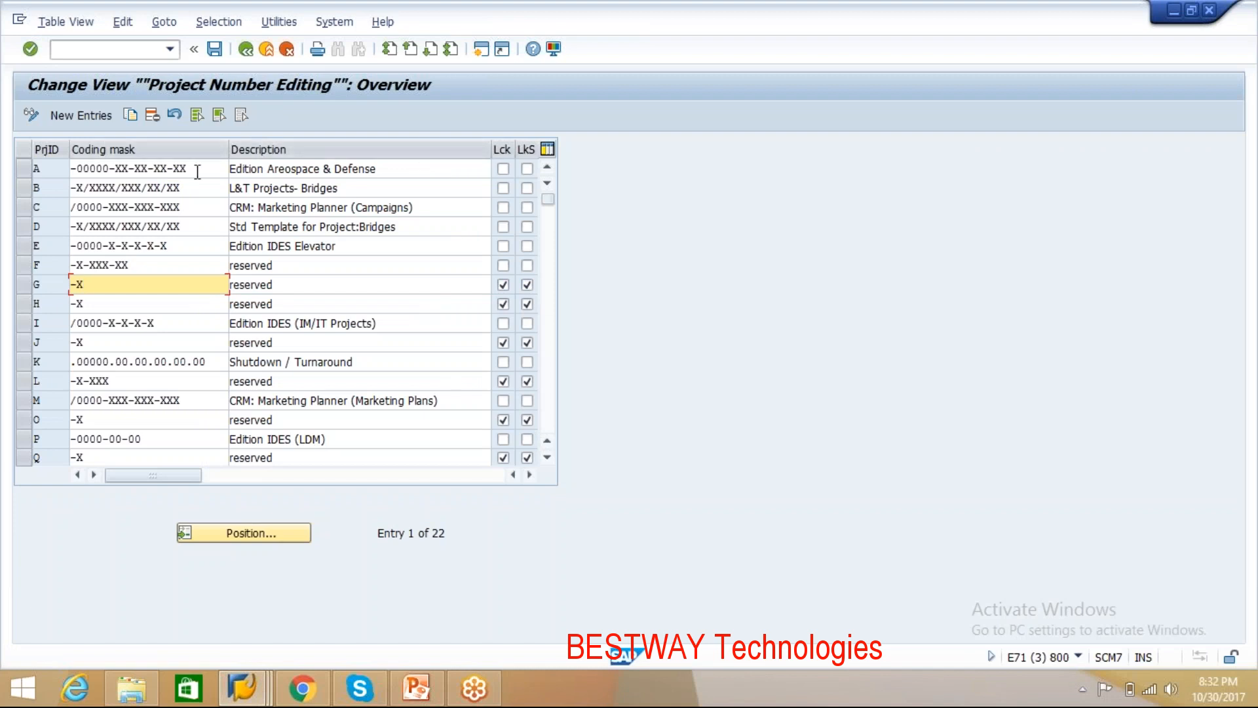
{"action": "left_click_drag", "start_coordinate": [197, 171], "coordinate": [65, 169]}
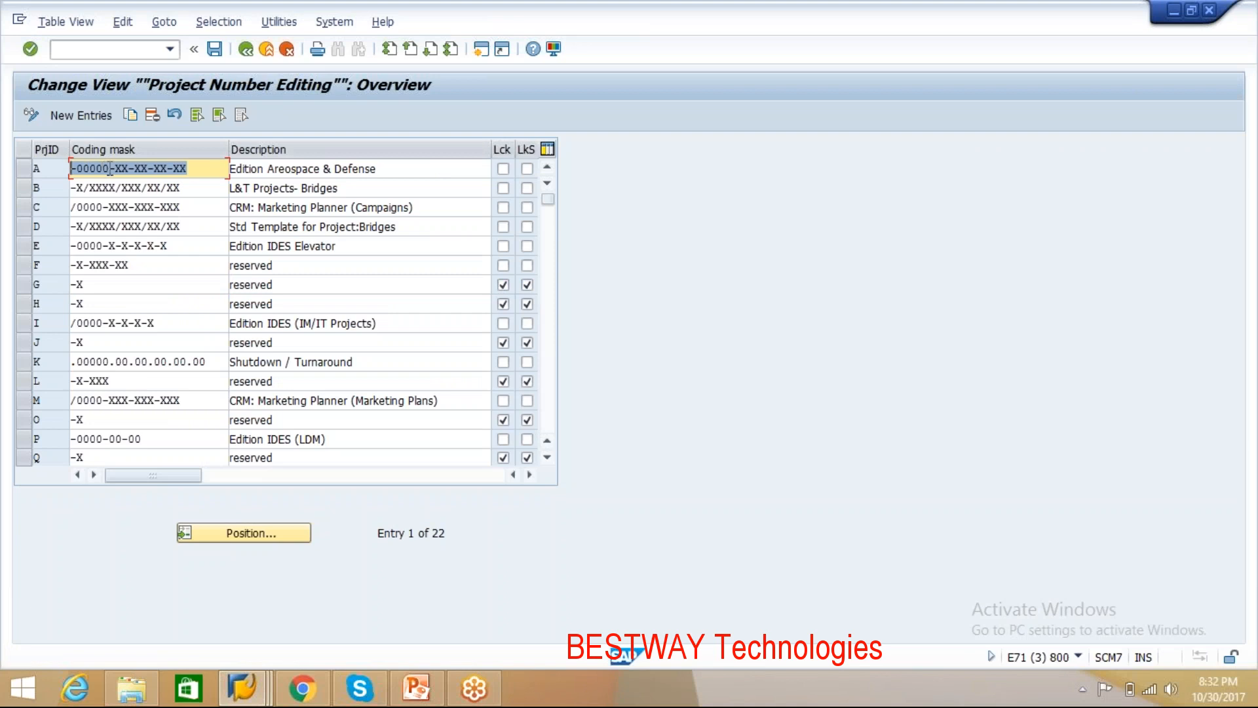
{"action": "left_click", "coordinate": [112, 168]}
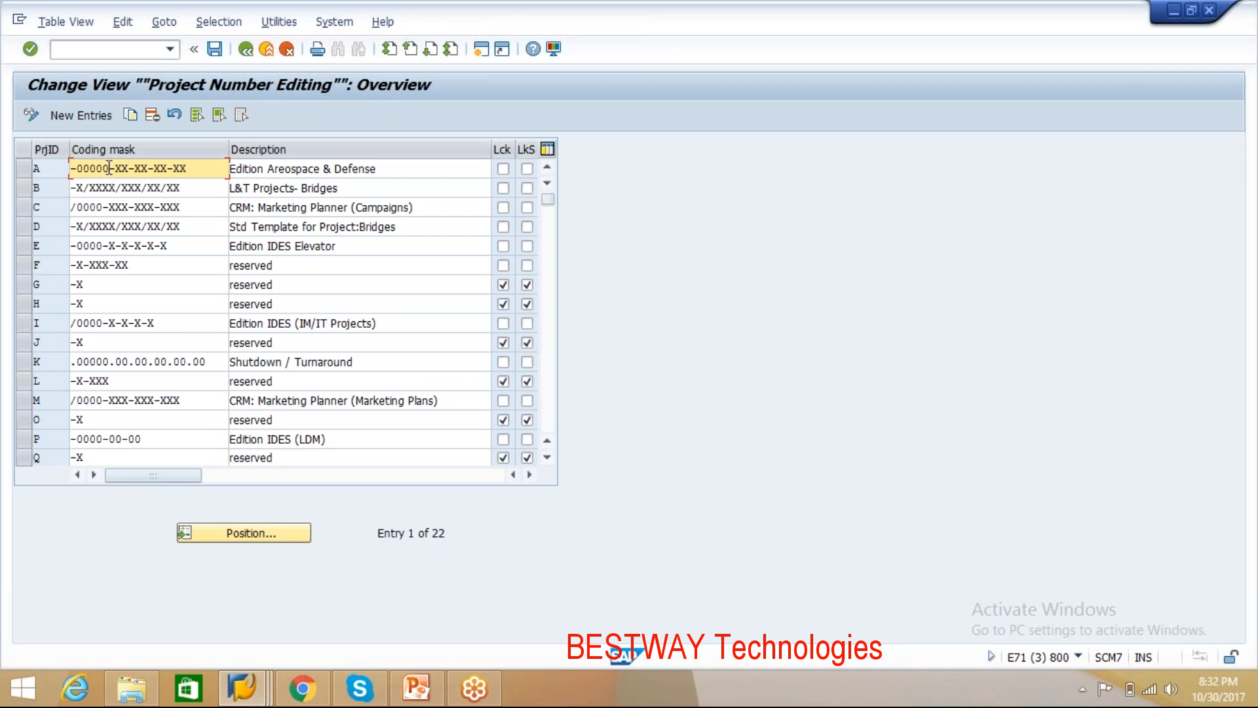
{"action": "double_click", "coordinate": [96, 165]}
{"action": "left_click_drag", "start_coordinate": [194, 169], "coordinate": [116, 169]}
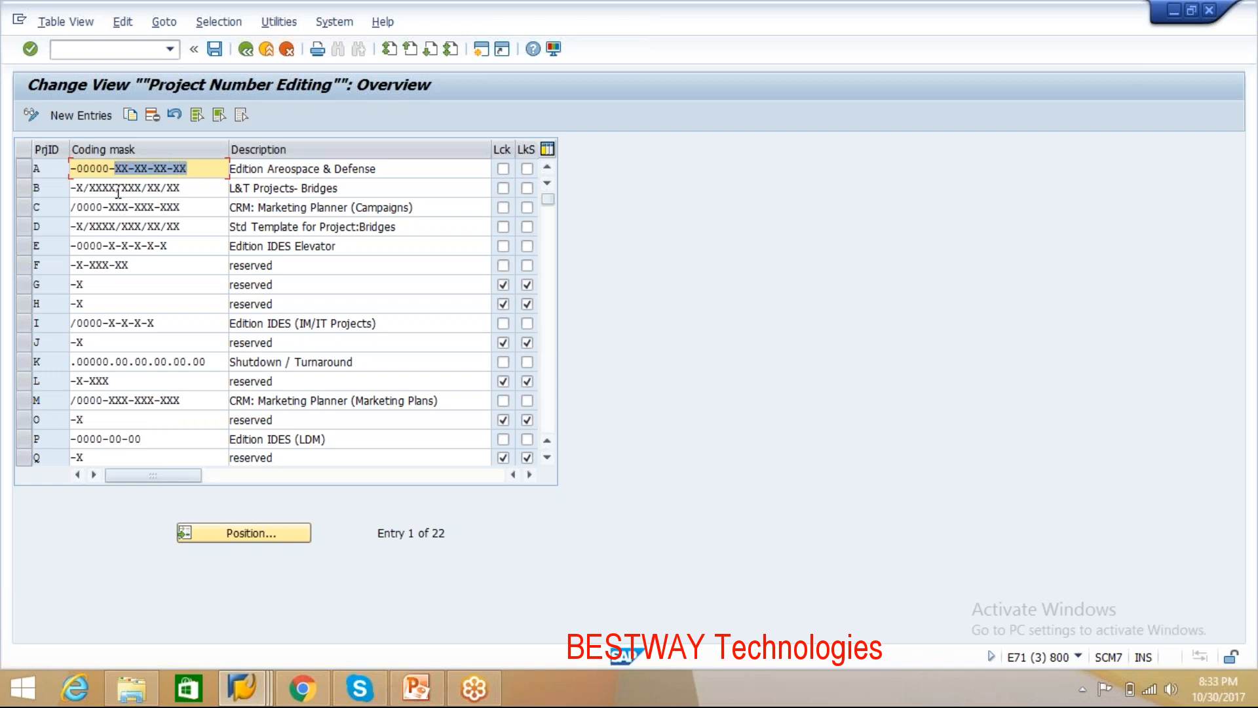
{"action": "left_click", "coordinate": [119, 189]}
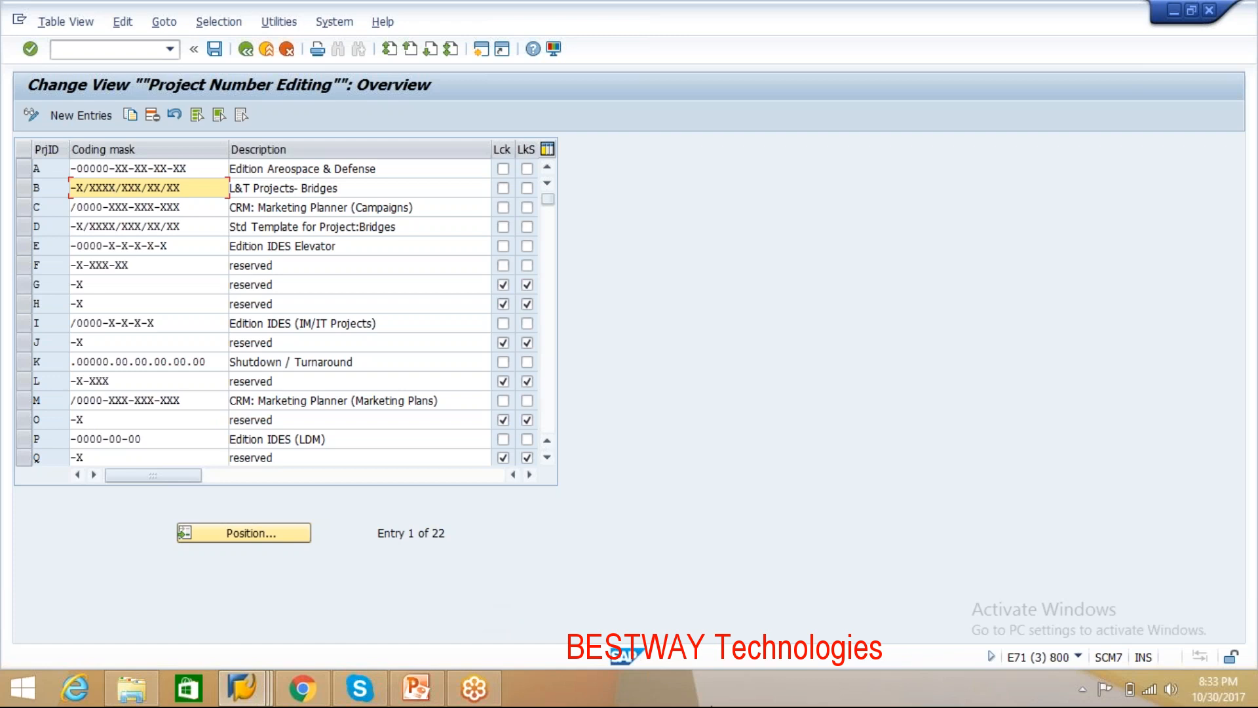
Step: Show the desktop, open the Trn notes file in Notepad and go to the end of its text
{"action": "right_click", "coordinate": [754, 700]}
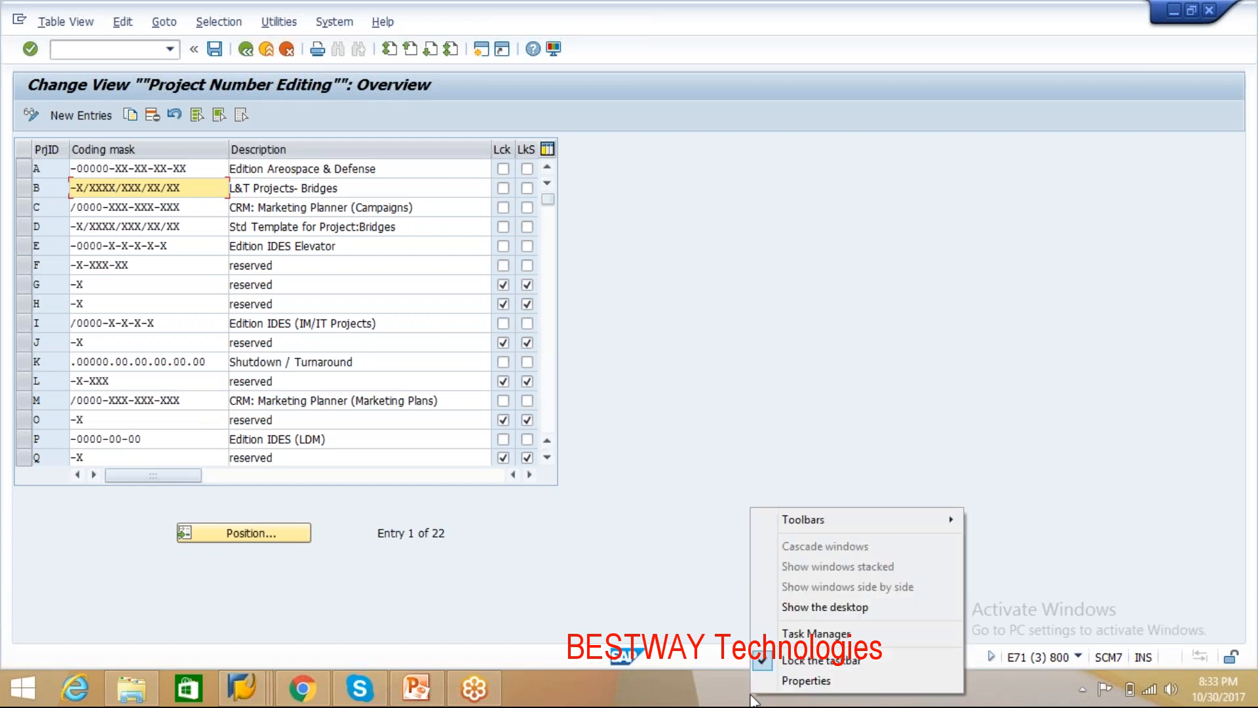
{"action": "left_click", "coordinate": [841, 610]}
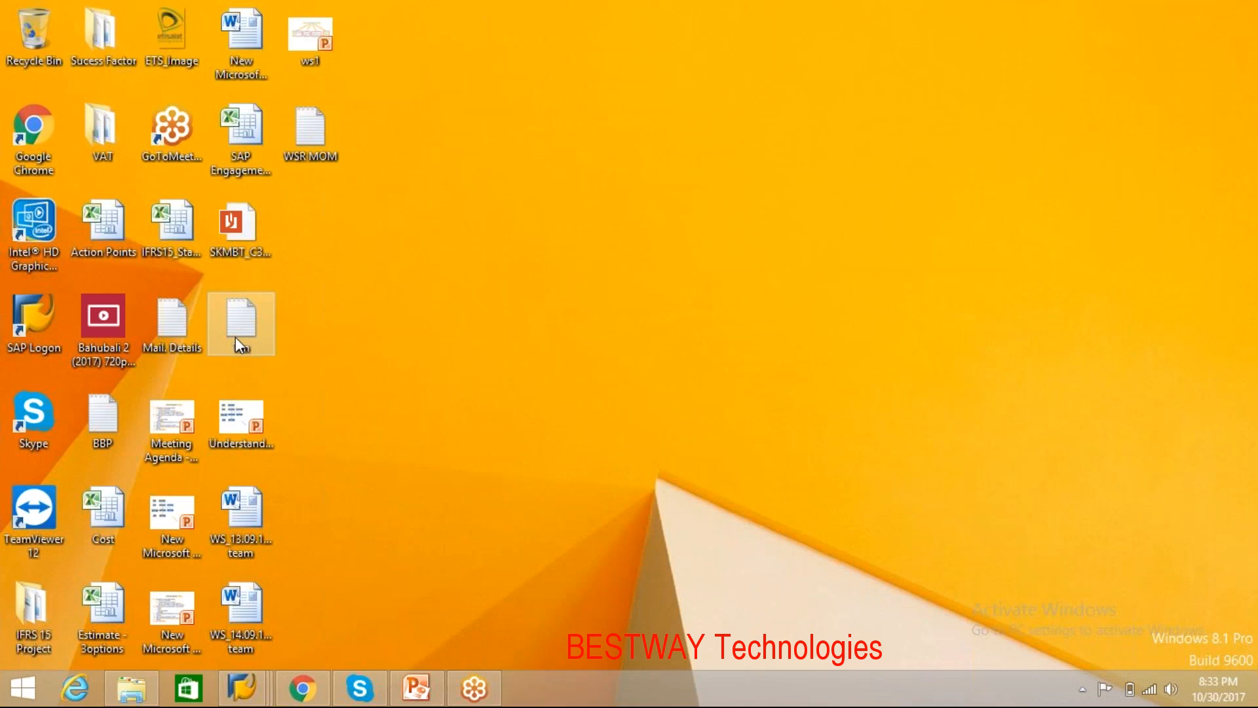
{"action": "left_click", "coordinate": [235, 337]}
{"action": "double_click", "coordinate": [235, 336]}
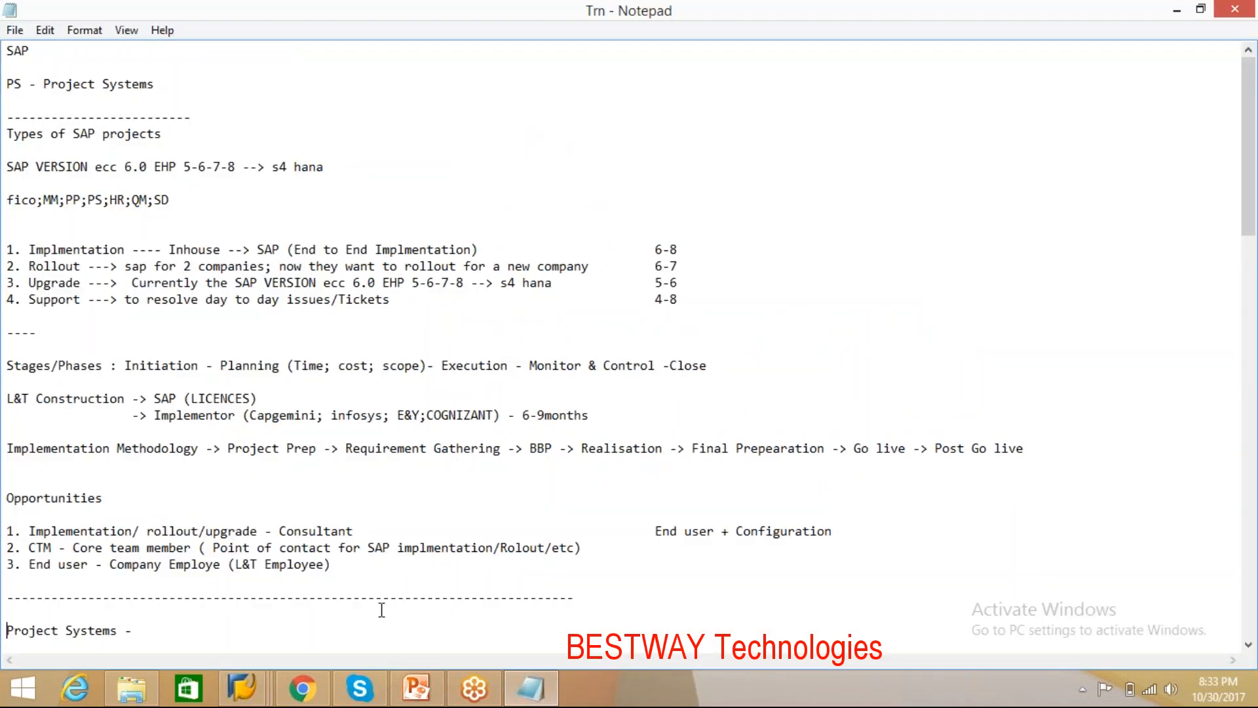
{"action": "key", "text": "Down"}
{"action": "key", "text": "Down"}
{"action": "key", "text": "Down"}
{"action": "key", "text": "Down"}
{"action": "key", "text": "Down"}
{"action": "key", "text": "Down"}
{"action": "key", "text": "Down"}
{"action": "key", "text": "Down"}
{"action": "key", "text": "Down"}
{"action": "key", "text": "Down"}
{"action": "key", "text": "Down"}
{"action": "key", "text": "Down"}
{"action": "key", "text": "ctrl+End"}
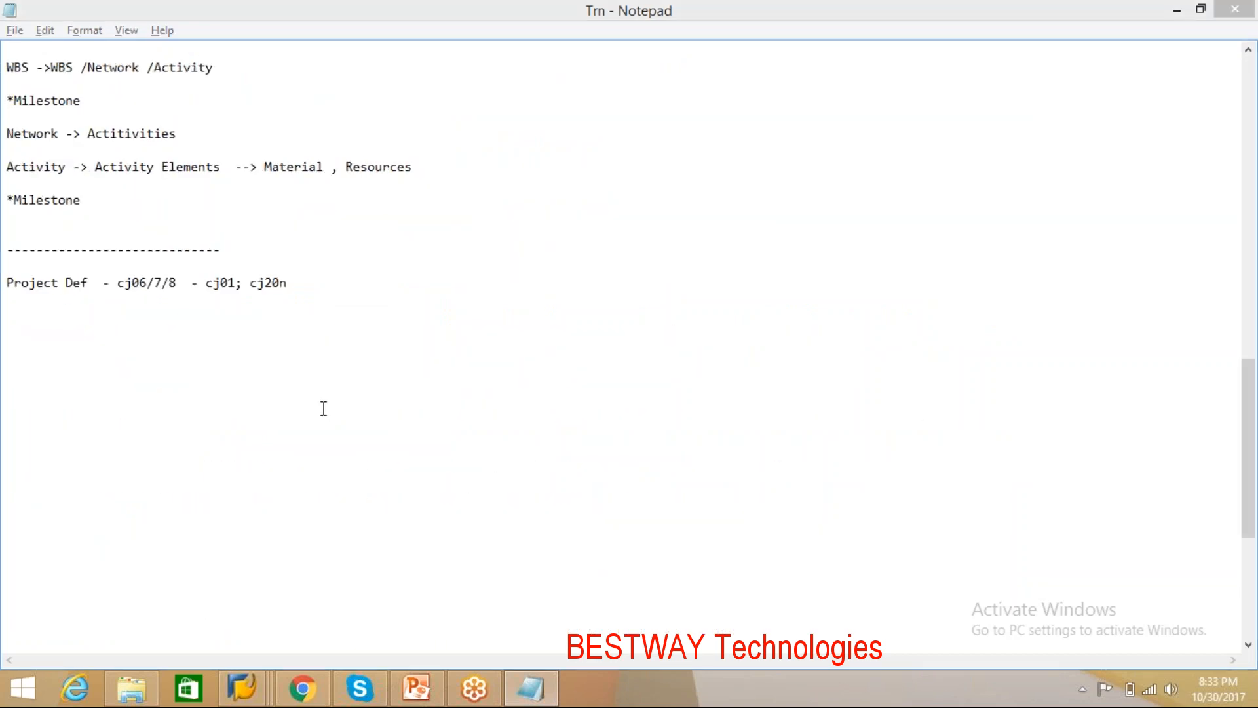
Step: Return to the Project Number Editing view in SAP and examine the coding mask of project ID B
{"action": "left_click", "coordinate": [242, 688]}
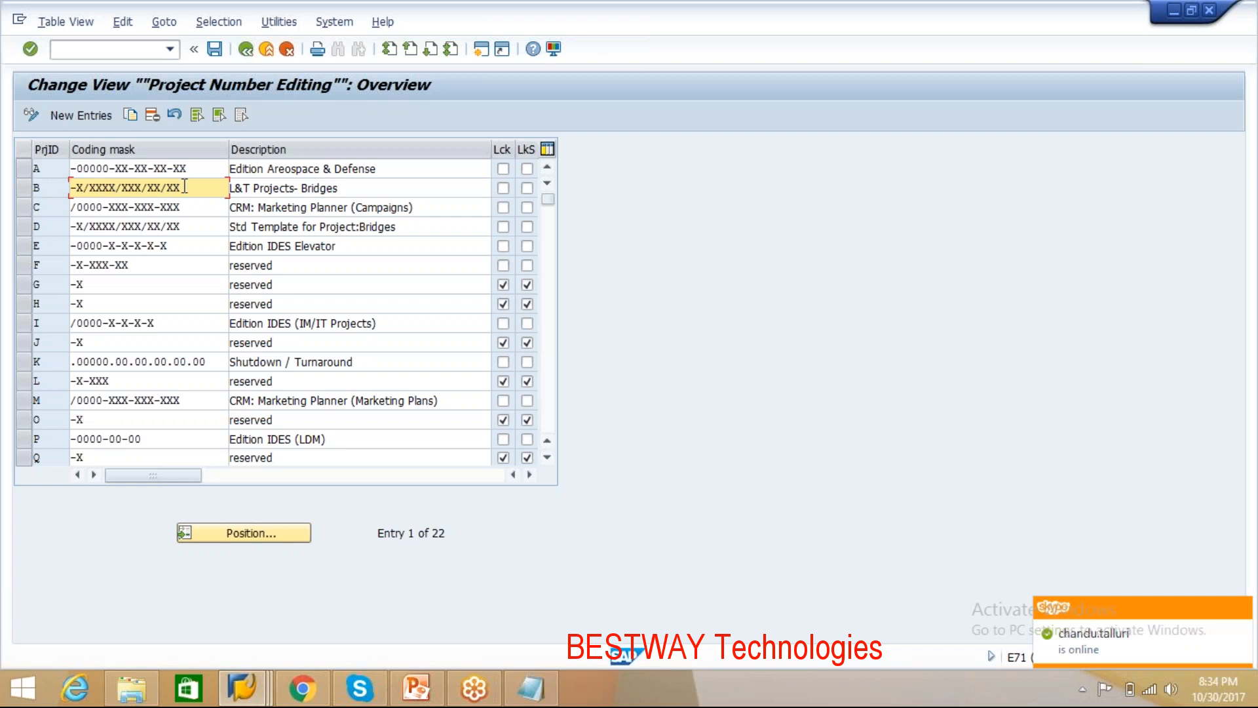
{"action": "left_click_drag", "start_coordinate": [183, 187], "coordinate": [70, 187]}
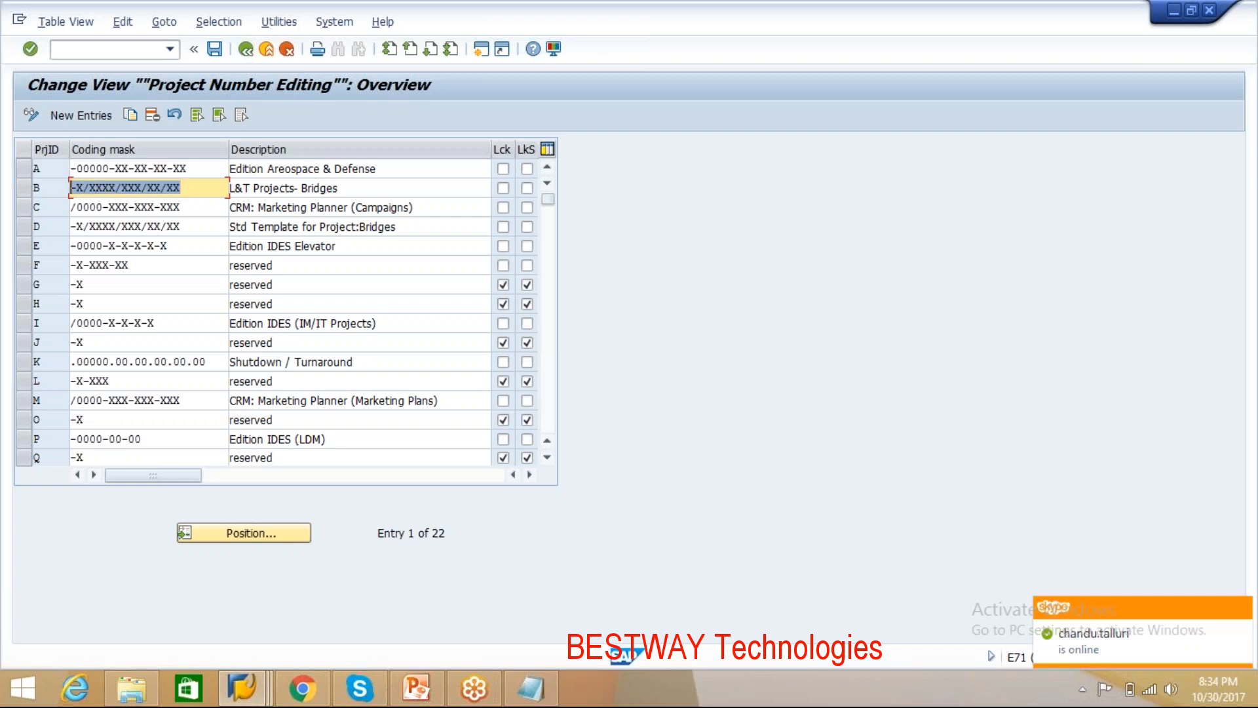
{"action": "left_click", "coordinate": [47, 188]}
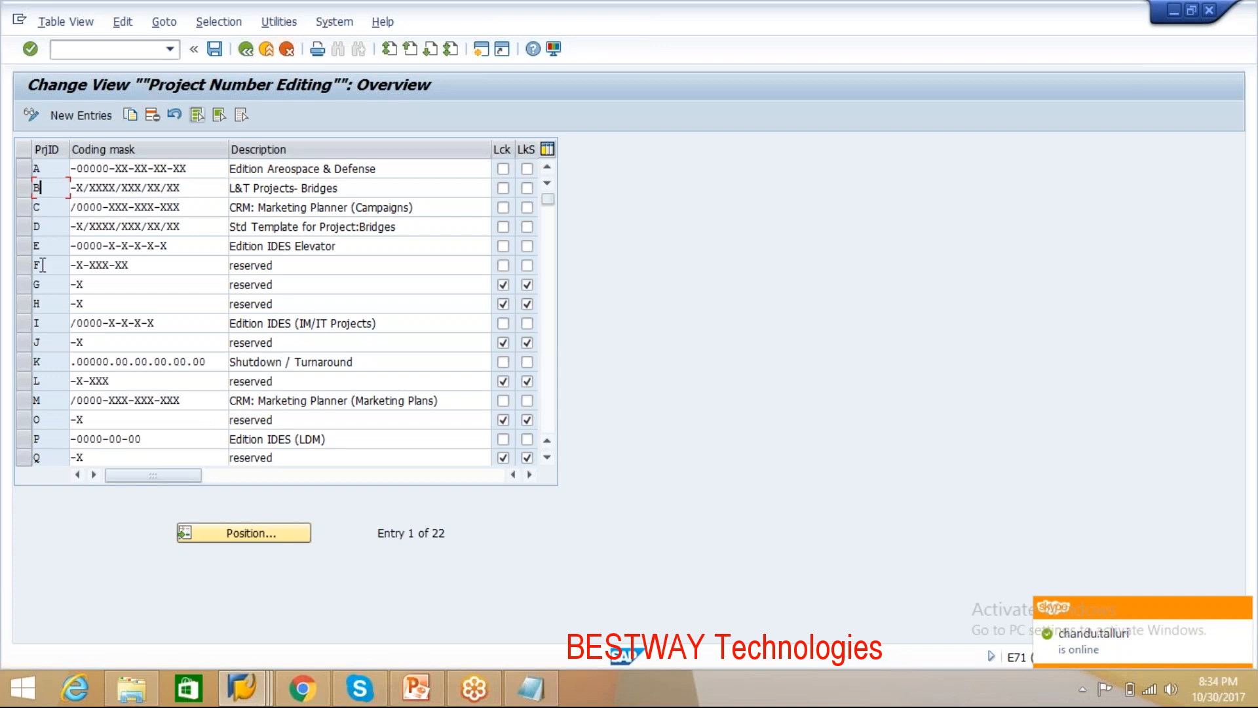
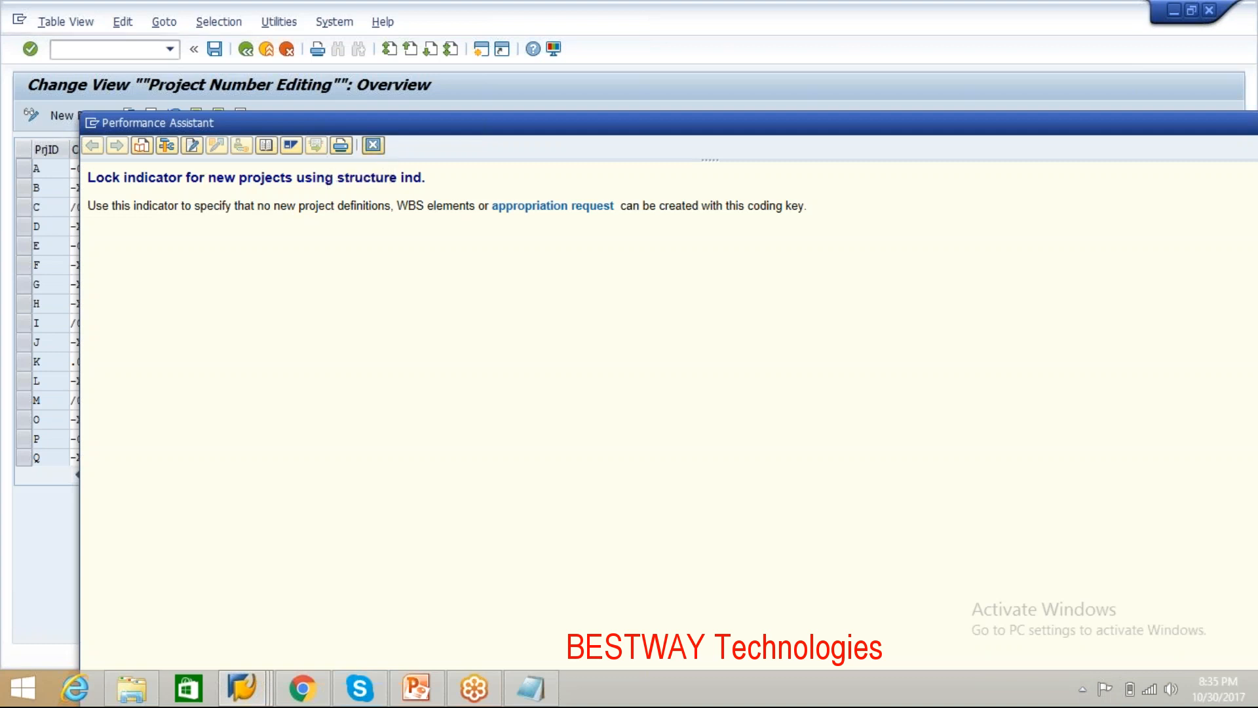
Step: Read the help on the standard WBS lock indicator and clear both the Lck and LkS indicators for project ID F
{"action": "left_click", "coordinate": [373, 146]}
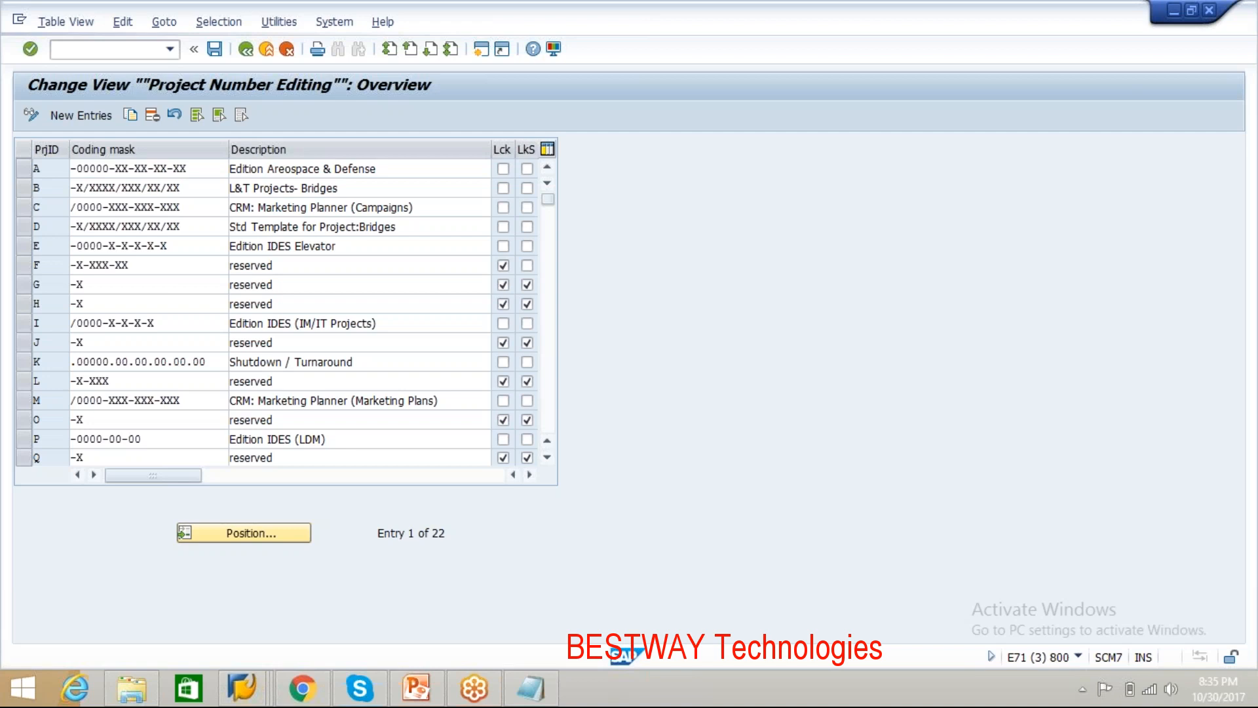
{"action": "left_click", "coordinate": [504, 266]}
{"action": "left_click", "coordinate": [527, 266]}
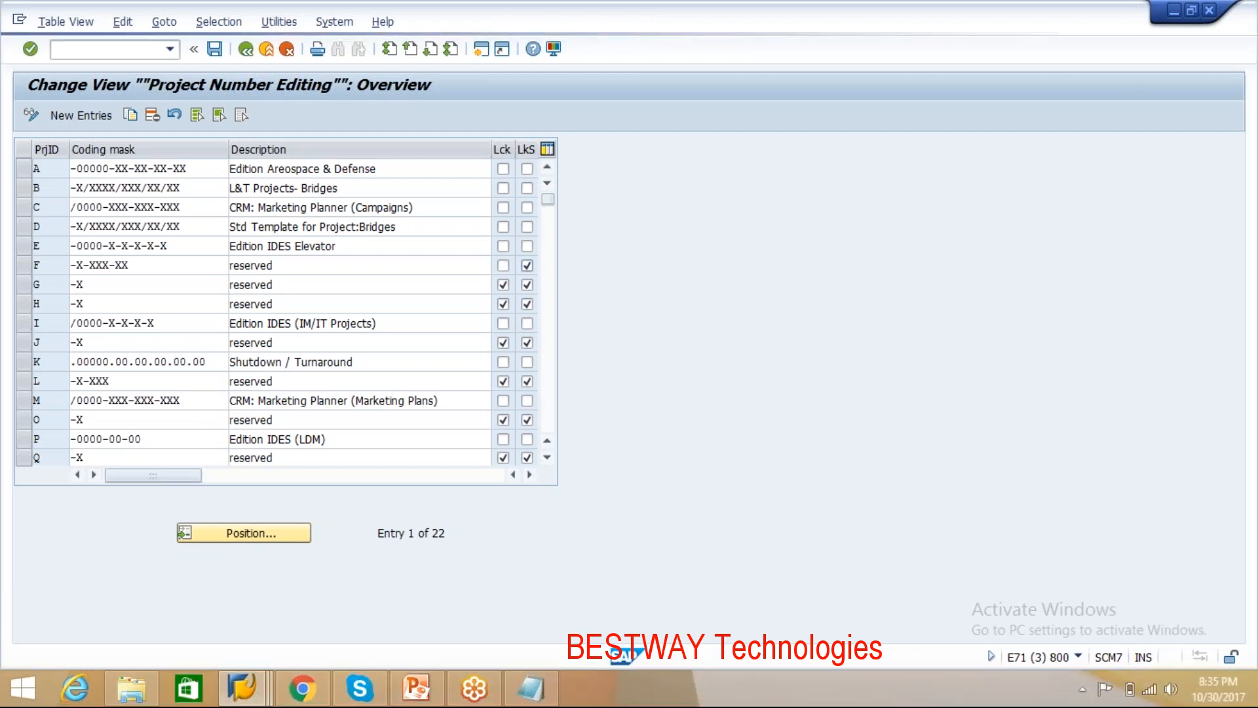
{"action": "key", "text": "F1"}
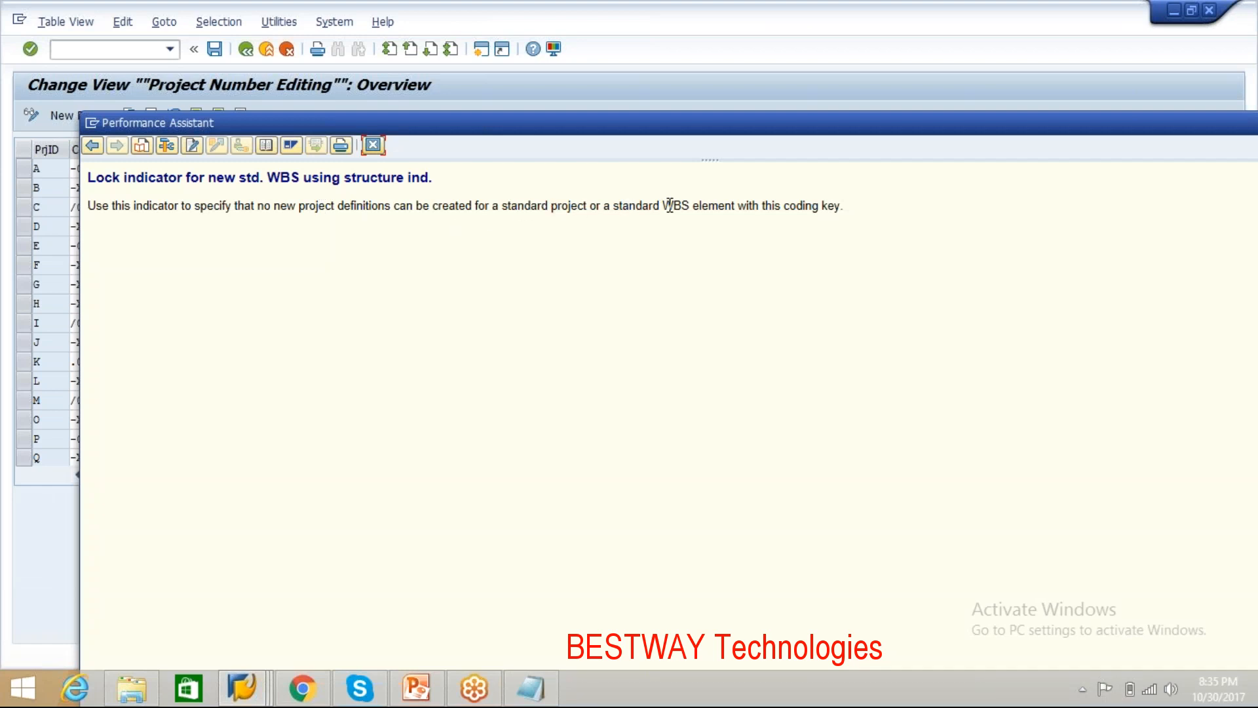
{"action": "left_click", "coordinate": [372, 145]}
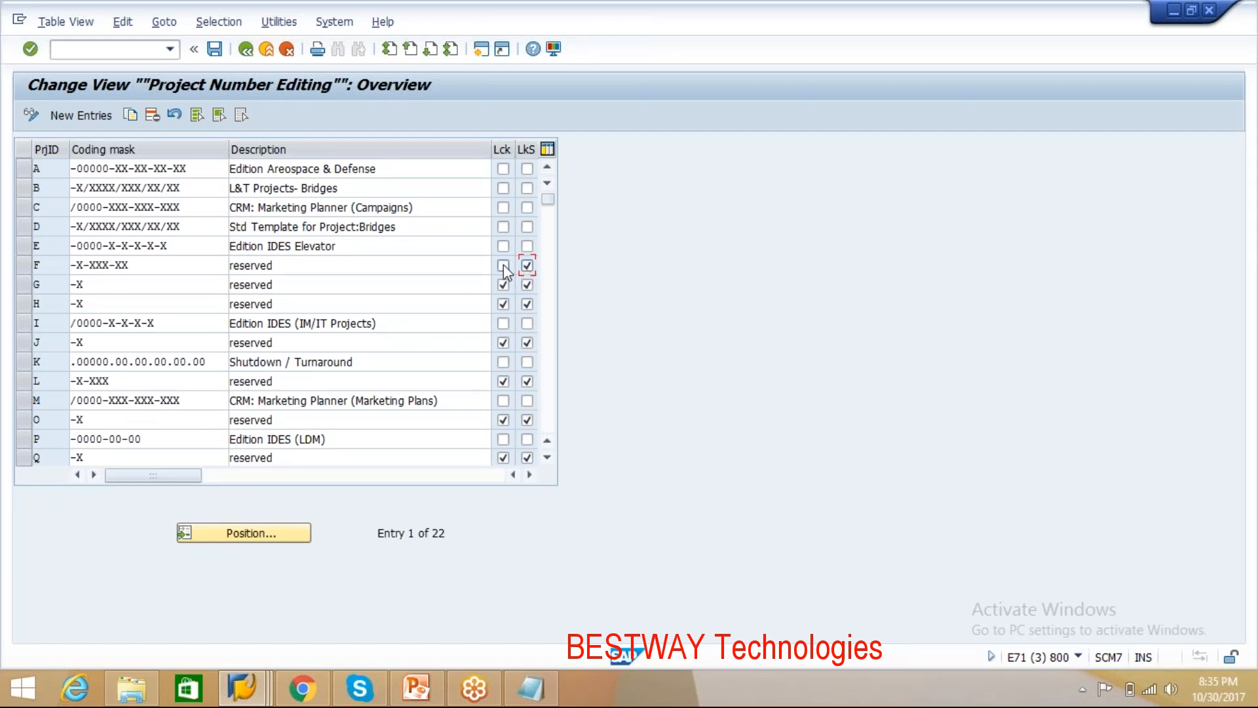
{"action": "left_click", "coordinate": [503, 266]}
{"action": "left_click", "coordinate": [506, 267]}
{"action": "left_click", "coordinate": [526, 266]}
Step: Switch to the Trn notes in Notepad and add the lines "Project Builder - CJ20N" and "Project ID SPECIAL CHARACTERS"
{"action": "mouse_move", "coordinate": [534, 700]}
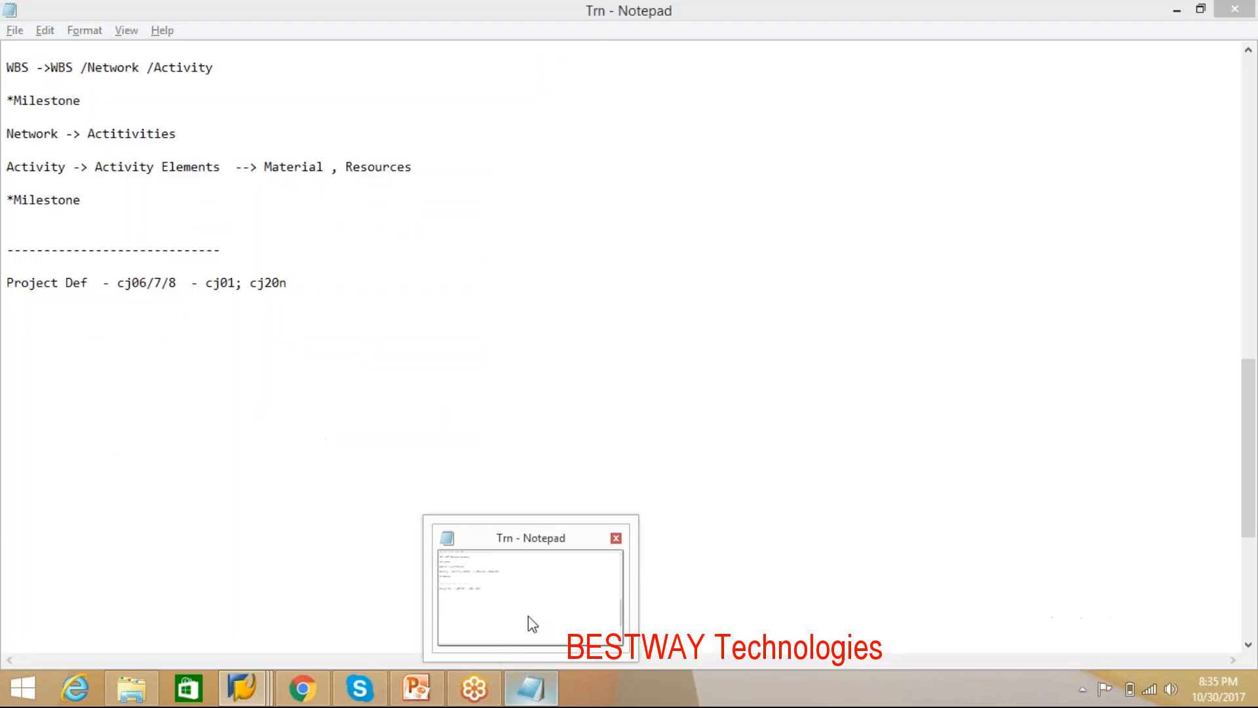
{"action": "left_click", "coordinate": [528, 616]}
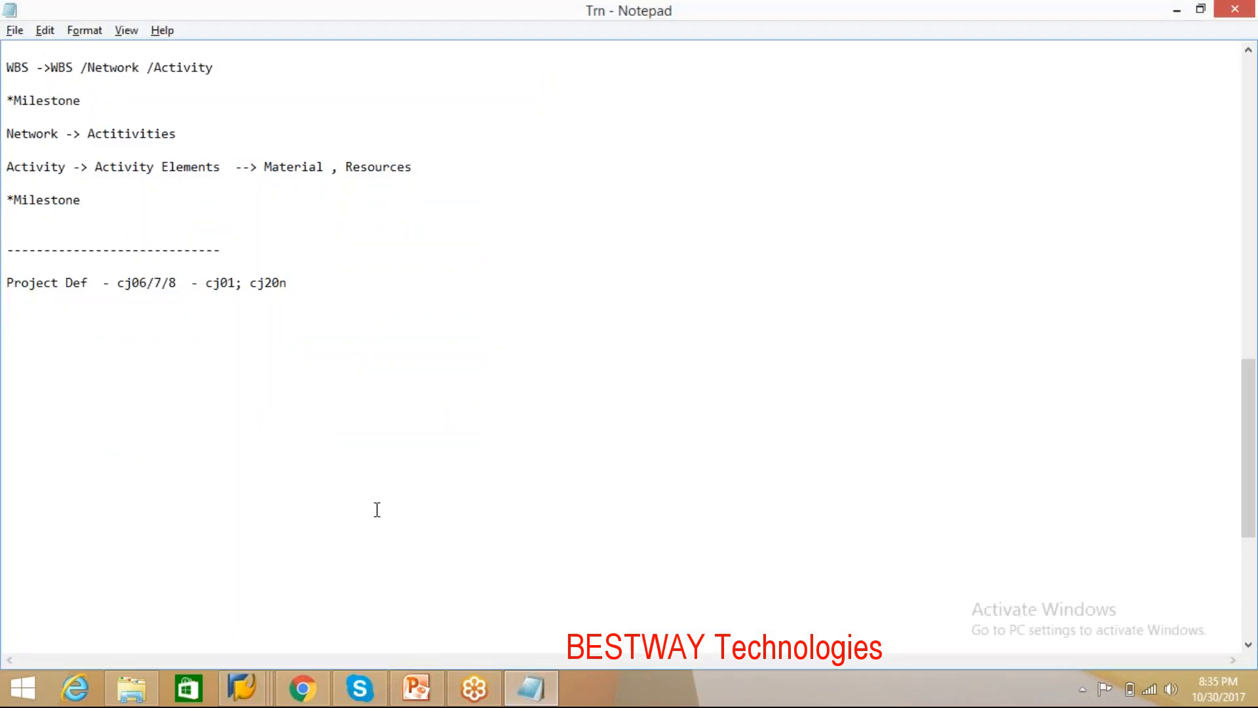
{"action": "type", "text": "Project Builder - CJ20N"}
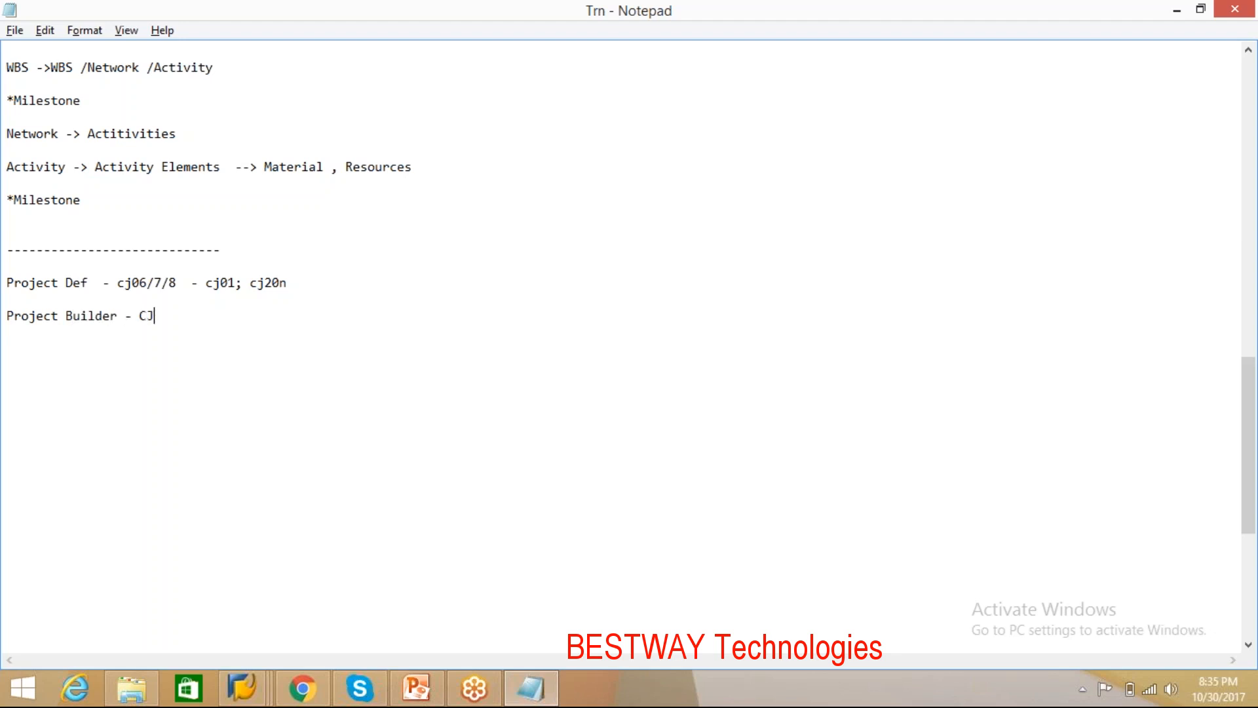
{"action": "key", "text": "Return"}
{"action": "key", "text": "Return"}
{"action": "type", "text": "CJ"}
{"action": "key", "text": "BackSpace"}
{"action": "key", "text": "BackSpace"}
{"action": "type", "text": "Project ID"}
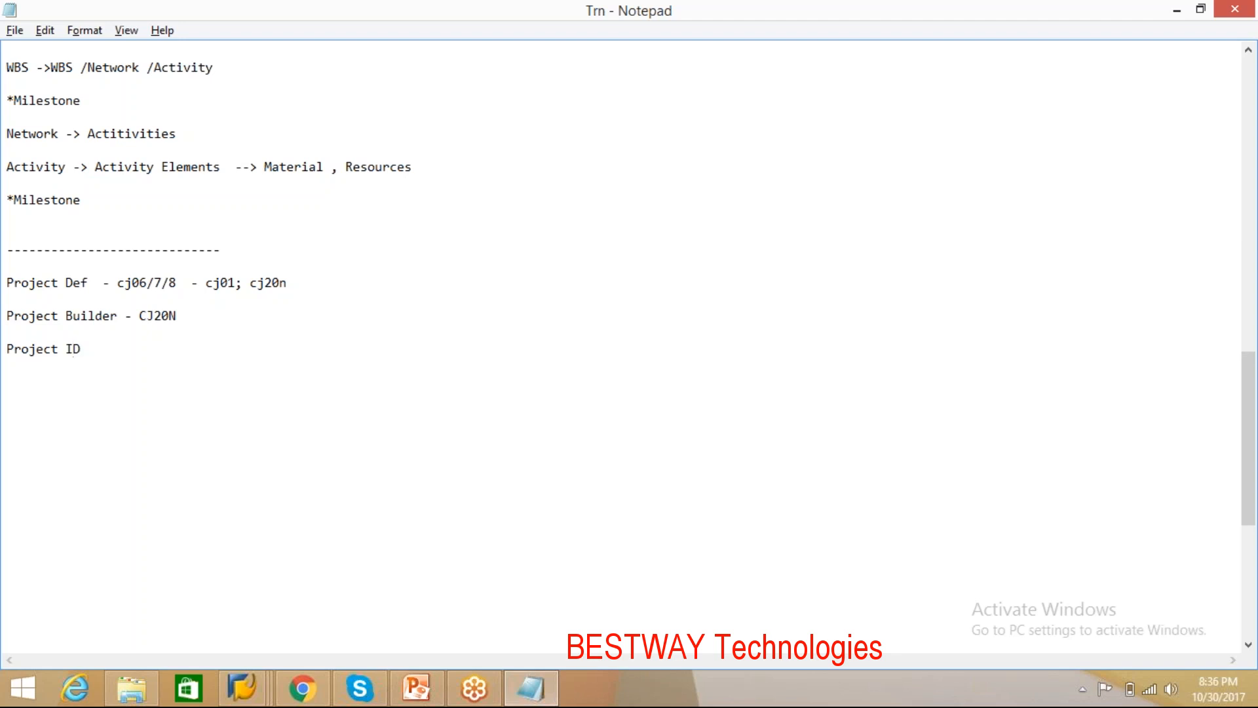
{"action": "type", "text": " SPECIAL CHARACTERS"}
{"action": "key", "text": "Return"}
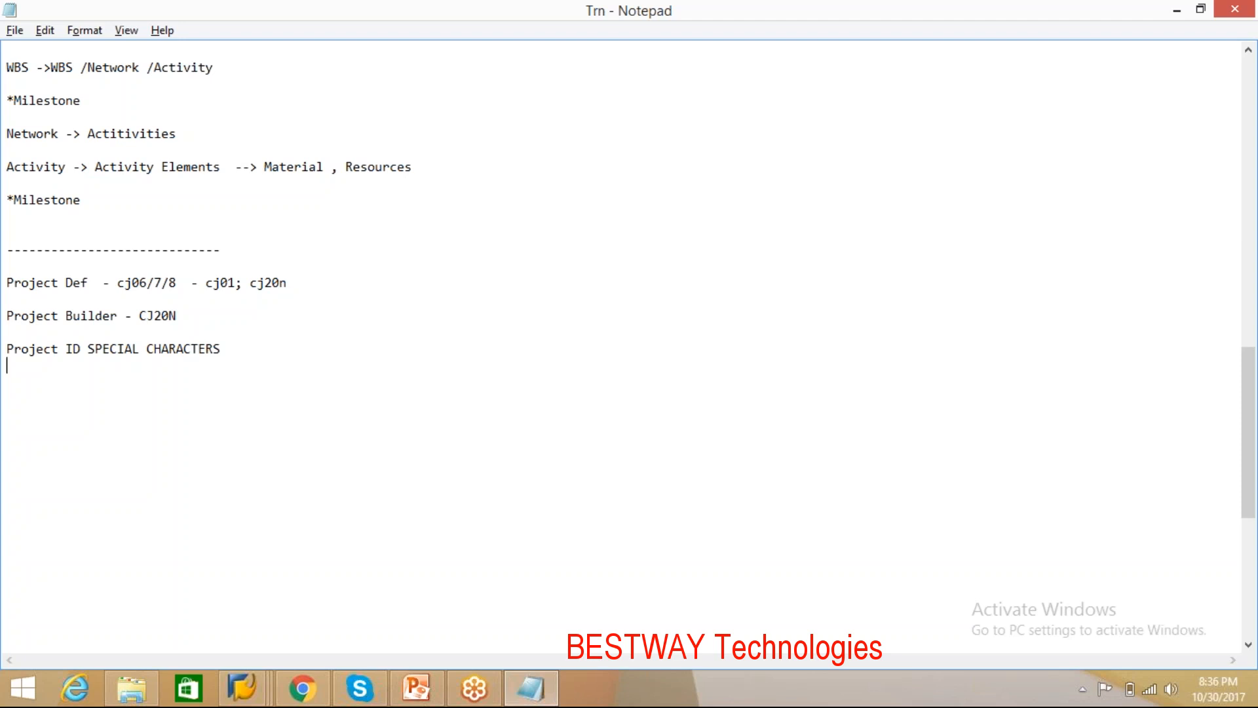
Step: Add the note "Coding Mask : 0 (Numerical Value) ; X (Alphanumeric Value)" below the special characters line
{"action": "key", "text": "Return"}
{"action": "type", "text": "Coding Mask : 0 (Nym"}
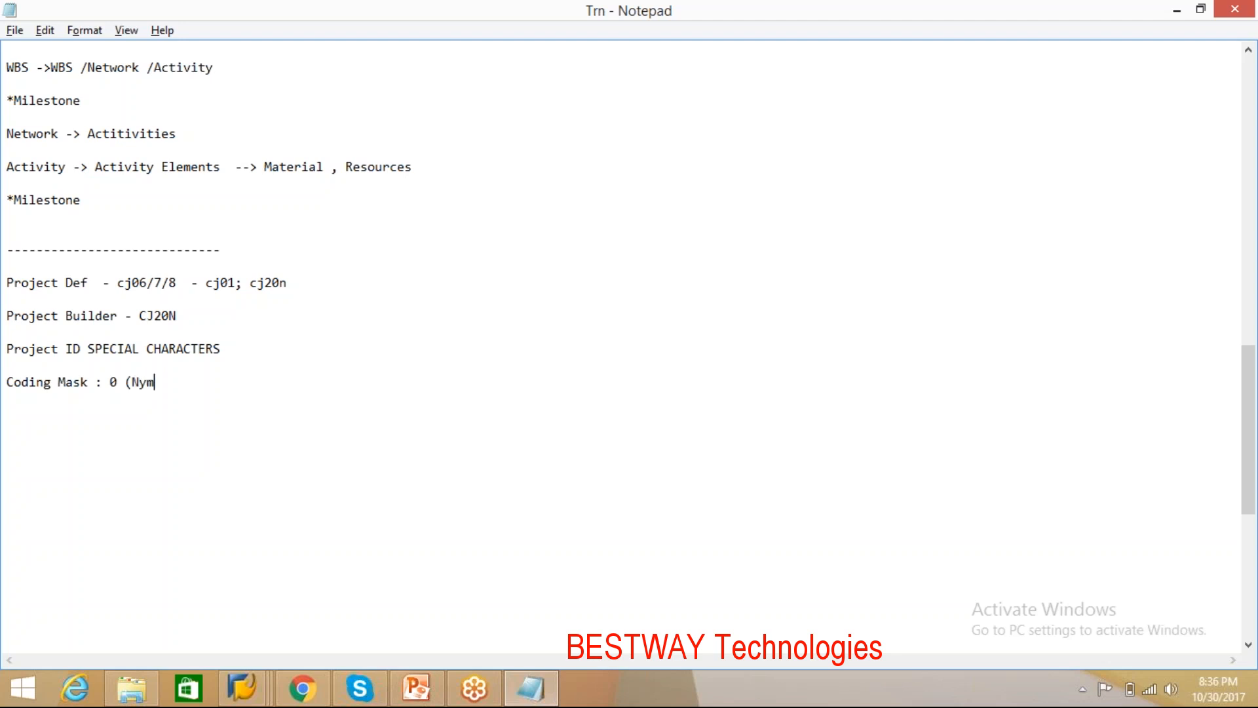
{"action": "type", "text": "eric"}
{"action": "key", "text": "BackSpace"}
{"action": "key", "text": "BackSpace"}
{"action": "key", "text": "BackSpace"}
{"action": "key", "text": "BackSpace"}
{"action": "key", "text": "BackSpace"}
{"action": "key", "text": "BackSpace"}
{"action": "type", "text": "umerical Value) ; X (Alphanume"}
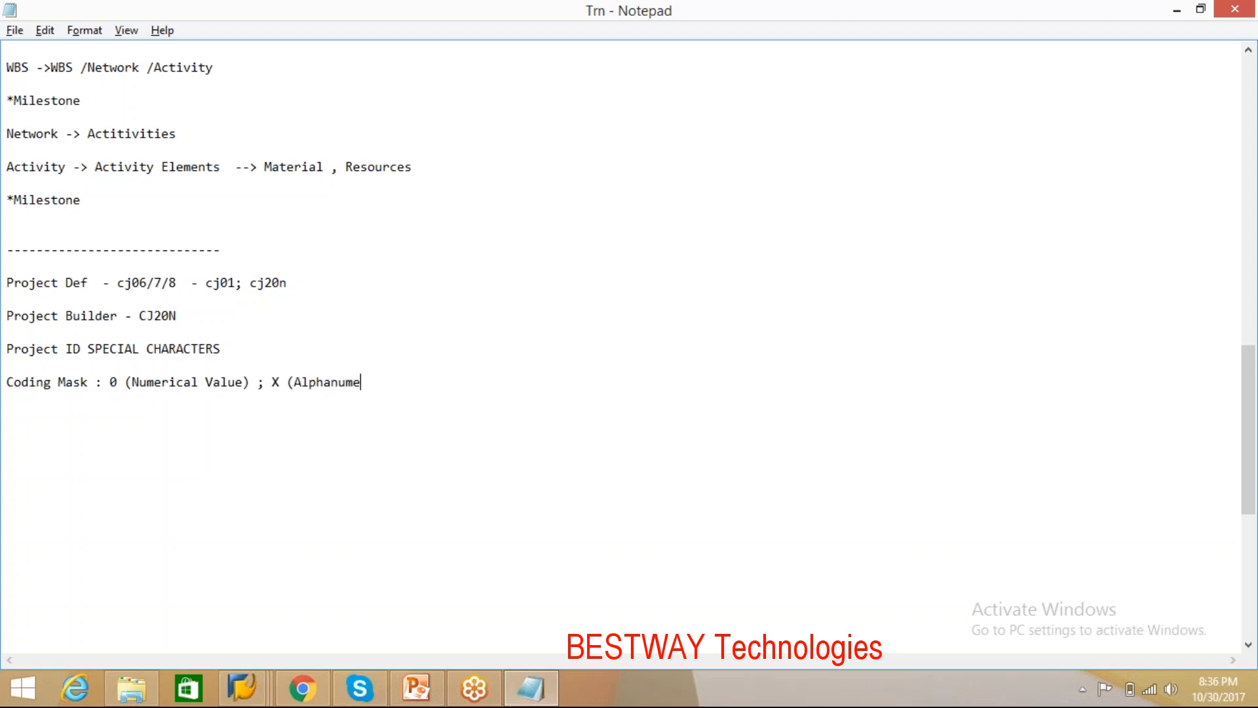
{"action": "type", "text": "ric Value)"}
Step: Add the heading "L&T" below the coding mask note, leaving blank lines around it
{"action": "key", "text": "Return"}
{"action": "key", "text": "Return"}
{"action": "key", "text": "Return"}
{"action": "type", "text": "L&"}
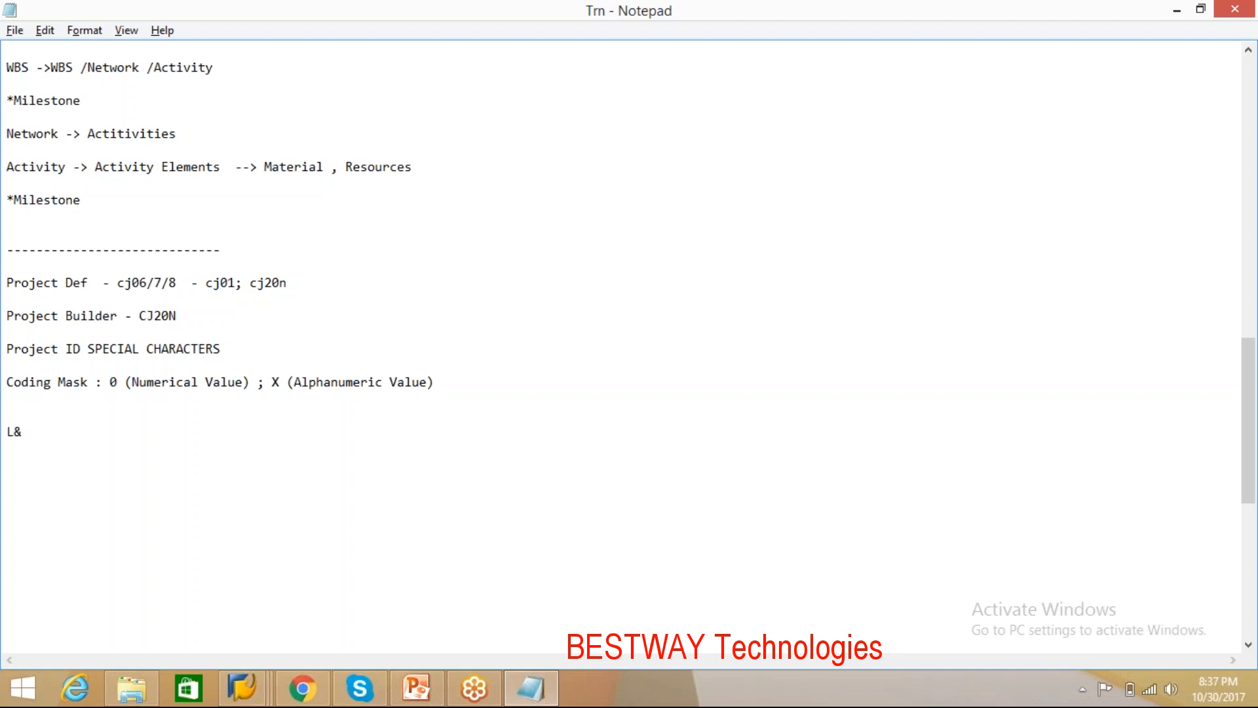
{"action": "type", "text": "t"}
{"action": "key", "text": "BackSpace"}
{"action": "key", "text": "BackSpace"}
{"action": "type", "text": "T"}
{"action": "key", "text": "Return"}
{"action": "key", "text": "Return"}
Step: List Railways, Ports, Airports, Roads and Bridgers on separate lines under the L&T heading
{"action": "type", "text": "bRI"}
{"action": "key", "text": "BackSpace"}
{"action": "key", "text": "BackSpace"}
{"action": "key", "text": "BackSpace"}
{"action": "type", "text": "Railways"}
{"action": "key", "text": "Return"}
{"action": "type", "text": "Ports"}
{"action": "key", "text": "Return"}
{"action": "type", "text": "Ai"}
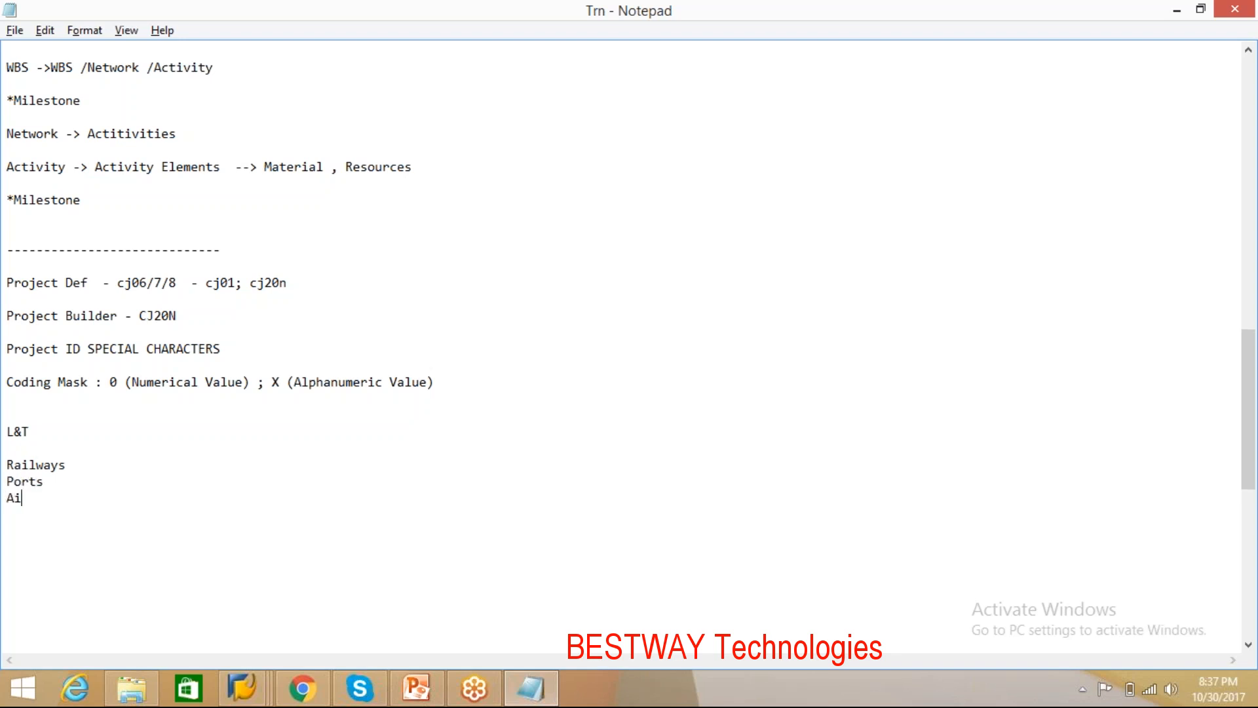
{"action": "type", "text": "rports"}
{"action": "key", "text": "Return"}
{"action": "type", "text": "Roads"}
{"action": "key", "text": "Return"}
{"action": "type", "text": "Bridgers"}
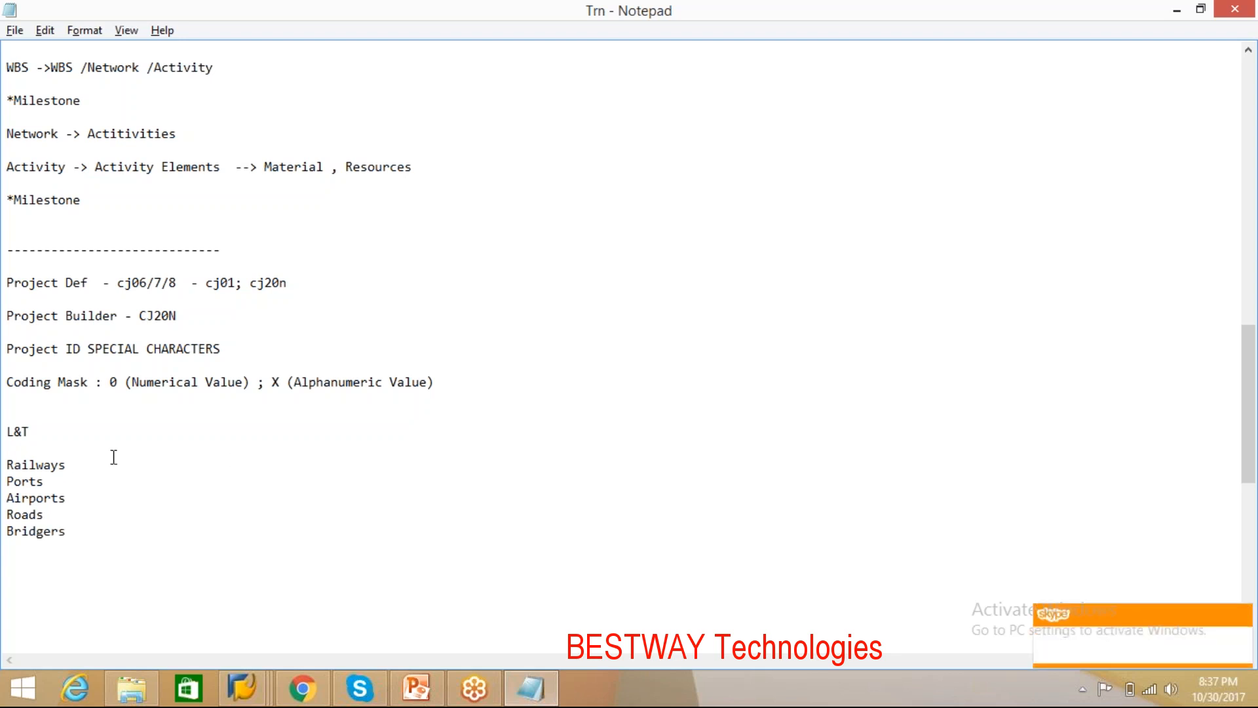
Step: Add a dash after Railways and enter its project ID R in a second column
{"action": "left_click", "coordinate": [83, 470]}
{"action": "key", "text": "Tab"}
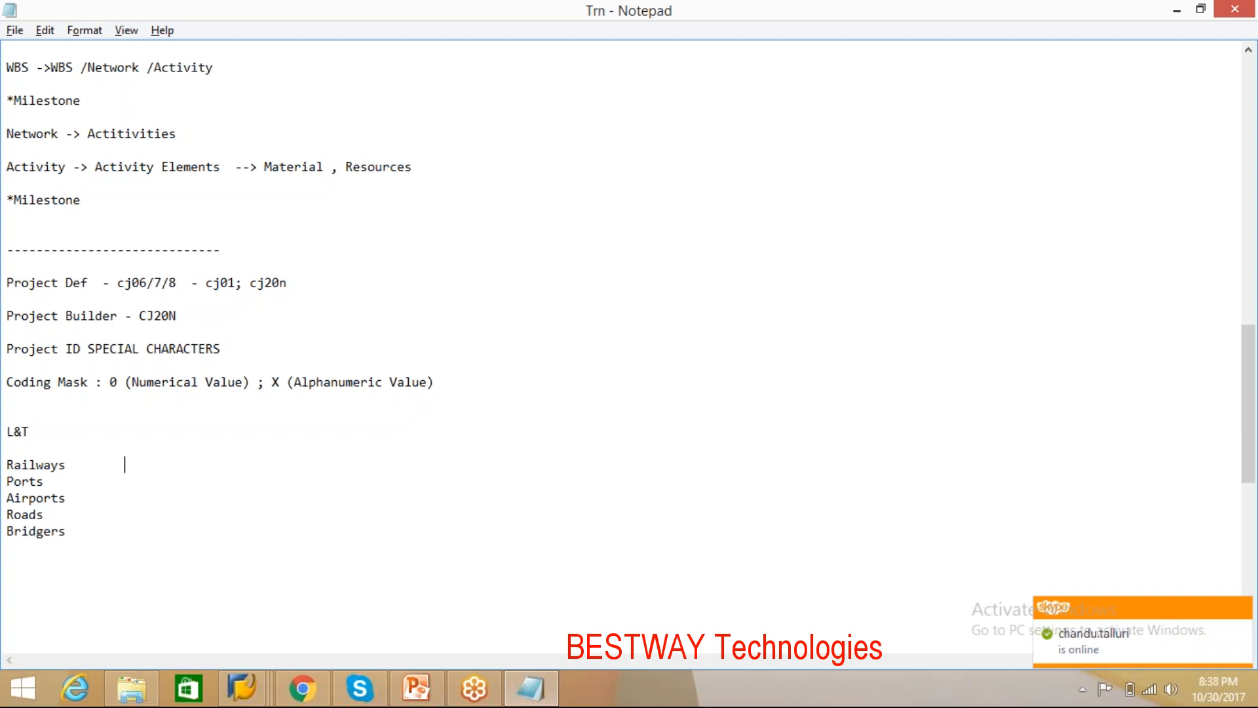
{"action": "type", "text": "-"}
{"action": "key", "text": "Tab"}
{"action": "key", "text": "Tab"}
{"action": "type", "text": "r"}
{"action": "key", "text": "BackSpace"}
{"action": "key", "text": "BackSpace"}
{"action": "type", "text": "R"}
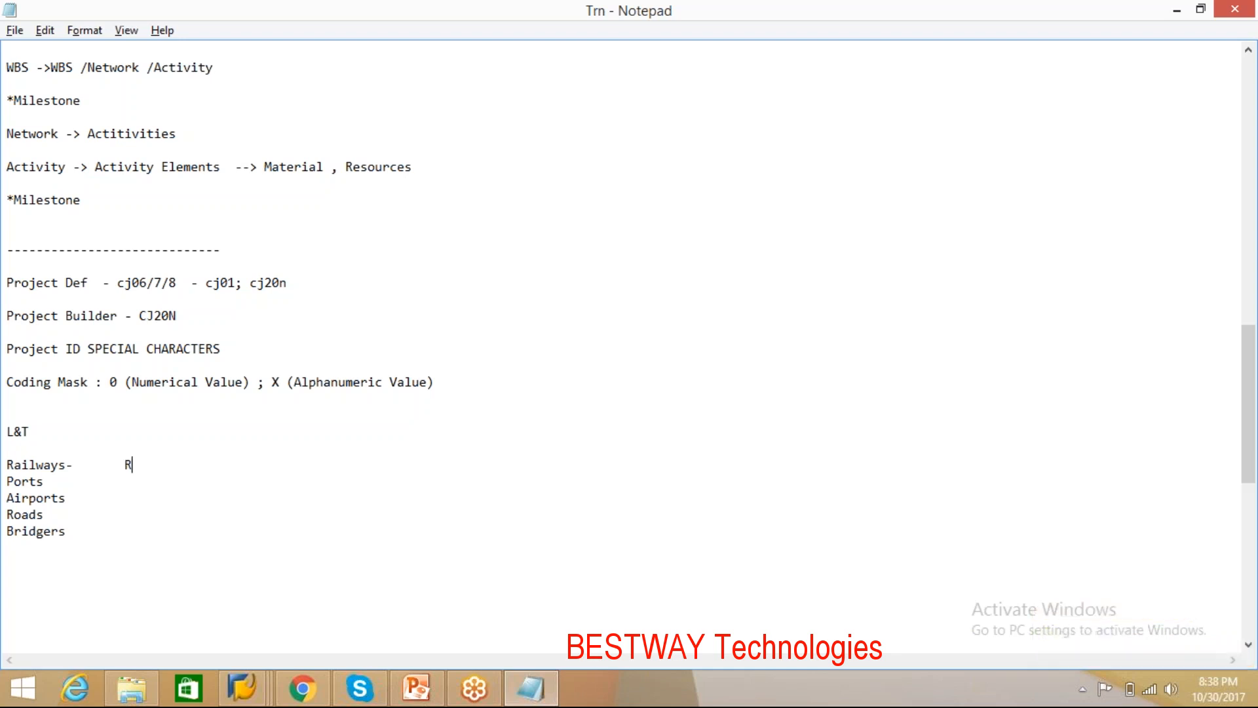
{"action": "type", "text": "L"}
{"action": "left_click", "coordinate": [43, 482]}
{"action": "left_click", "coordinate": [162, 457]}
{"action": "key", "text": "BackSpace"}
Step: Enter the project IDs P for Ports, A for Airports, R for Roads and B for Bridgers in the second column
{"action": "left_click", "coordinate": [67, 480]}
{"action": "key", "text": "Tab"}
{"action": "type", "text": "p"}
{"action": "key", "text": "BackSpace"}
{"action": "type", "text": "P"}
{"action": "left_click", "coordinate": [101, 498]}
{"action": "key", "text": "Tab"}
{"action": "type", "text": "A"}
{"action": "key", "text": "Down"}
{"action": "type", "text": "R B"}
{"action": "key", "text": "Return"}
Step: Add the column heading "P. ID" beside the L&T heading
{"action": "left_click", "coordinate": [52, 422]}
{"action": "key", "text": "Tab"}
{"action": "type", "text": "R"}
{"action": "key", "text": "BackSpace"}
{"action": "type", "text": "P"}
{"action": "type", "text": ". ID"}
Step: Add the heading "Coding Mask" below the business list, followed by several blank lines
{"action": "type", "text": "Cod"}
{"action": "type", "text": "ing "}
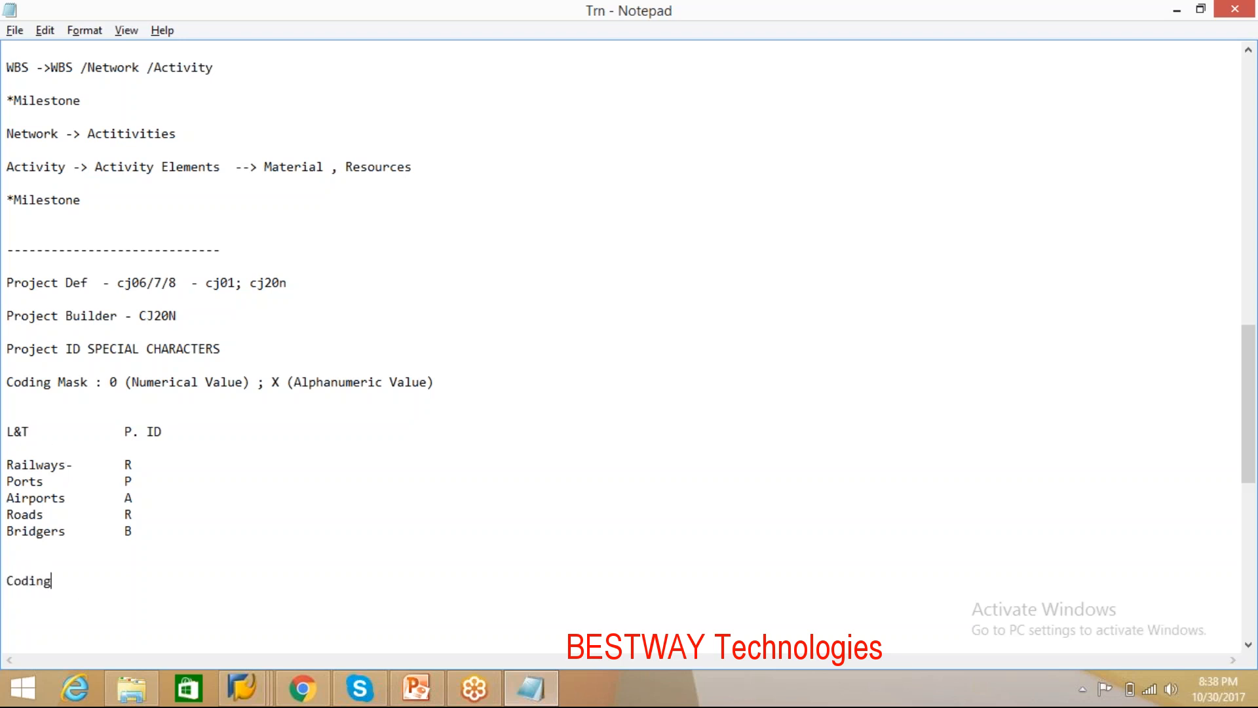
{"action": "type", "text": " mas"}
{"action": "key", "text": "BackSpace"}
{"action": "key", "text": "BackSpace"}
{"action": "key", "text": "BackSpace"}
{"action": "type", "text": "Mask"}
{"action": "key", "text": "Return"}
{"action": "key", "text": "Return"}
{"action": "key", "text": "Return"}
{"action": "key", "text": "Return"}
{"action": "key", "text": "Return"}
{"action": "key", "text": "Return"}
{"action": "key", "text": "Return"}
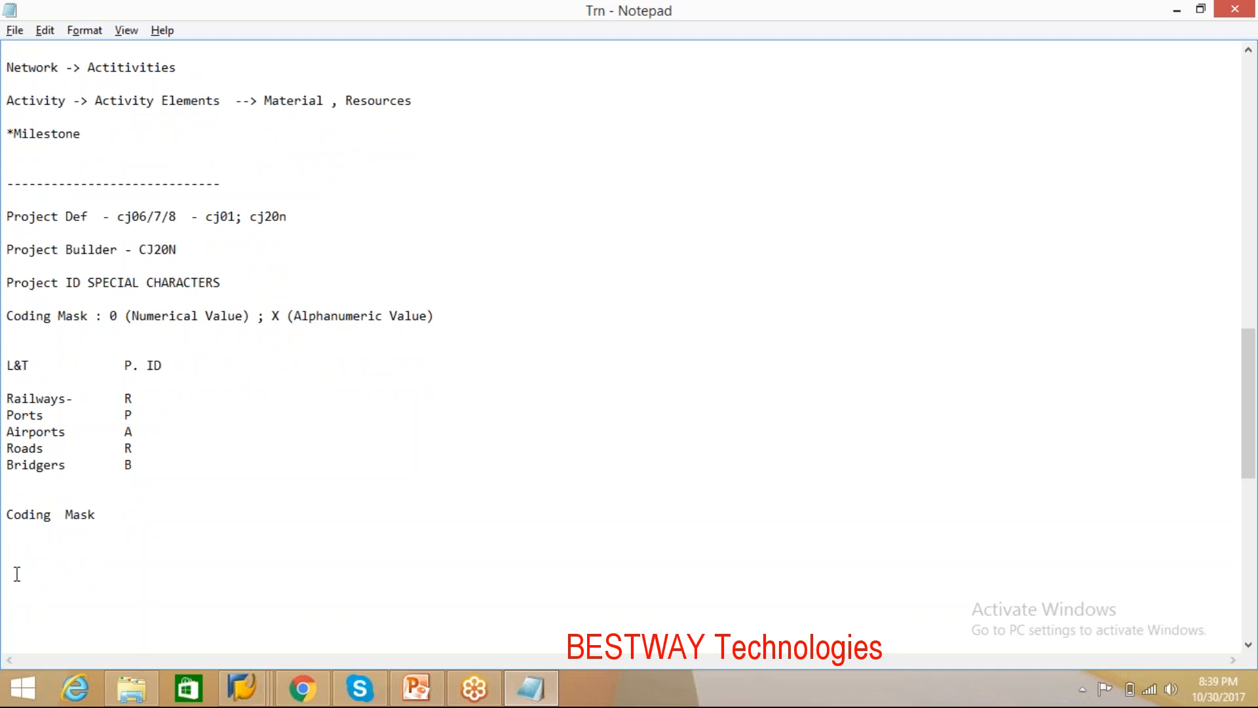
Step: Write the sample mask PID/YR-XXX under the Coding Mask heading
{"action": "type", "text": "PID/"}
{"action": "key", "text": "BackSpace"}
{"action": "type", "text": "/"}
{"action": "type", "text": "15"}
{"action": "key", "text": "BackSpace"}
{"action": "key", "text": "BackSpace"}
{"action": "type", "text": "15"}
{"action": "key", "text": "BackSpace"}
{"action": "key", "text": "BackSpace"}
{"action": "type", "text": "y"}
{"action": "key", "text": "BackSpace"}
{"action": "type", "text": "y"}
{"action": "key", "text": "BackSpace"}
{"action": "type", "text": "YR/"}
{"action": "key", "text": "BackSpace"}
{"action": "type", "text": "-"}
{"action": "type", "text": "XXX"}
{"action": "key", "text": "BackSpace"}
{"action": "type", "text": "X"}
Step: Replace the YR section of the sample mask with OO
{"action": "left_click", "coordinate": [52, 547]}
{"action": "key", "text": "BackSpace"}
{"action": "key", "text": "BackSpace"}
{"action": "type", "text": "OO"}
Step: Append the sections -000-00-XX to the end of the sample mask
{"action": "left_click", "coordinate": [95, 553]}
{"action": "type", "text": "-000"}
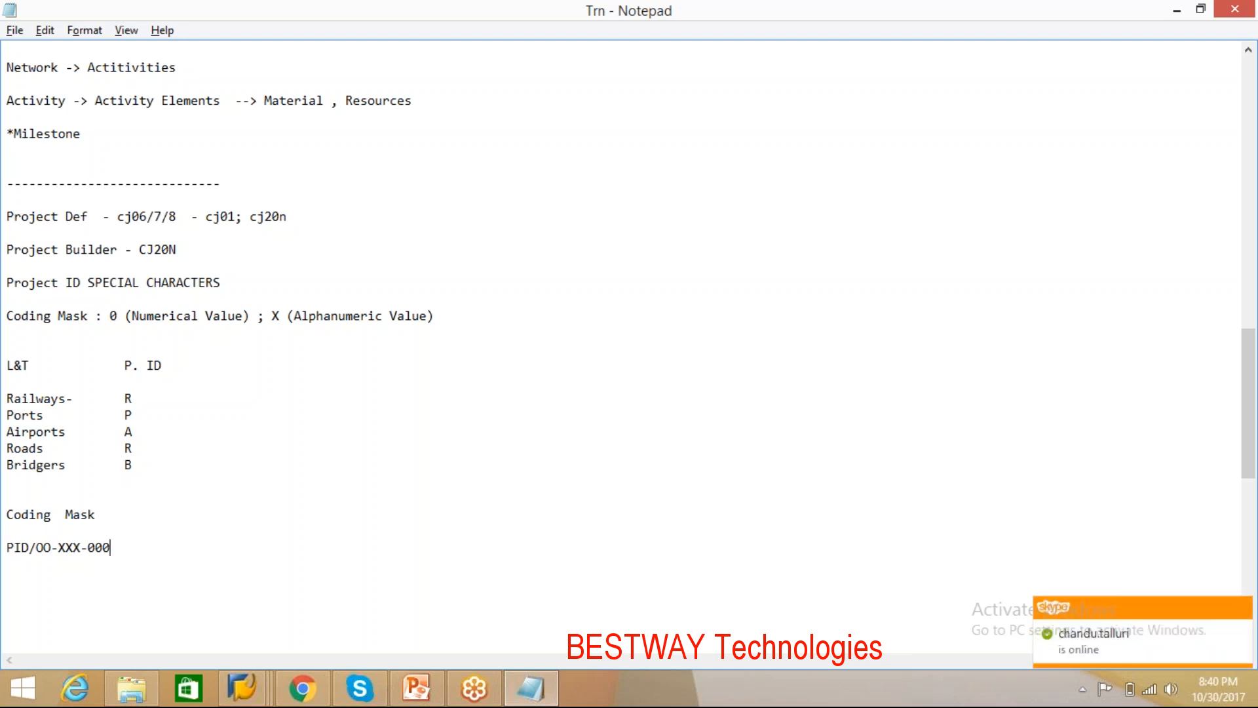
{"action": "type", "text": "-000"}
{"action": "key", "text": "BackSpace"}
{"action": "type", "text": "0"}
{"action": "key", "text": "BackSpace"}
{"action": "type", "text": "-00-XX"}
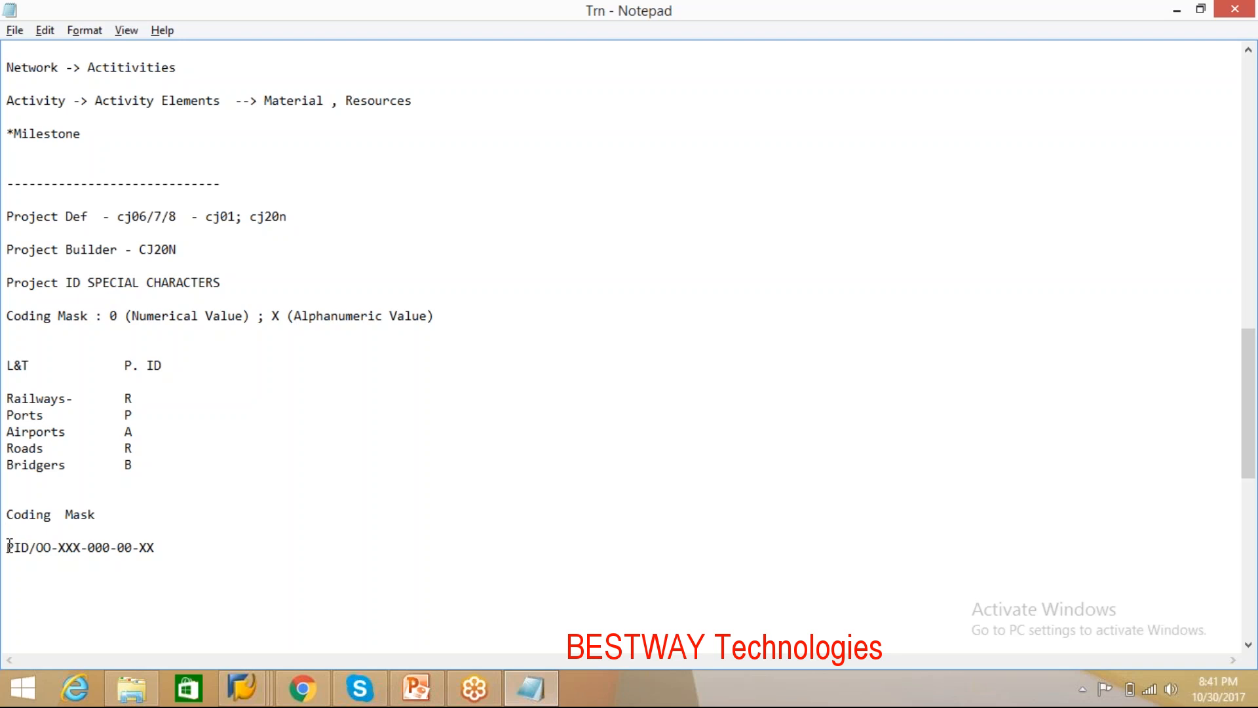
Step: Copy the mask PID/OO-XXX-000-00-XX, delete it and paste it back on the same line
{"action": "left_click_drag", "start_coordinate": [8, 546], "coordinate": [161, 551]}
{"action": "key", "text": "ctrl+c"}
{"action": "key", "text": "BackSpace"}
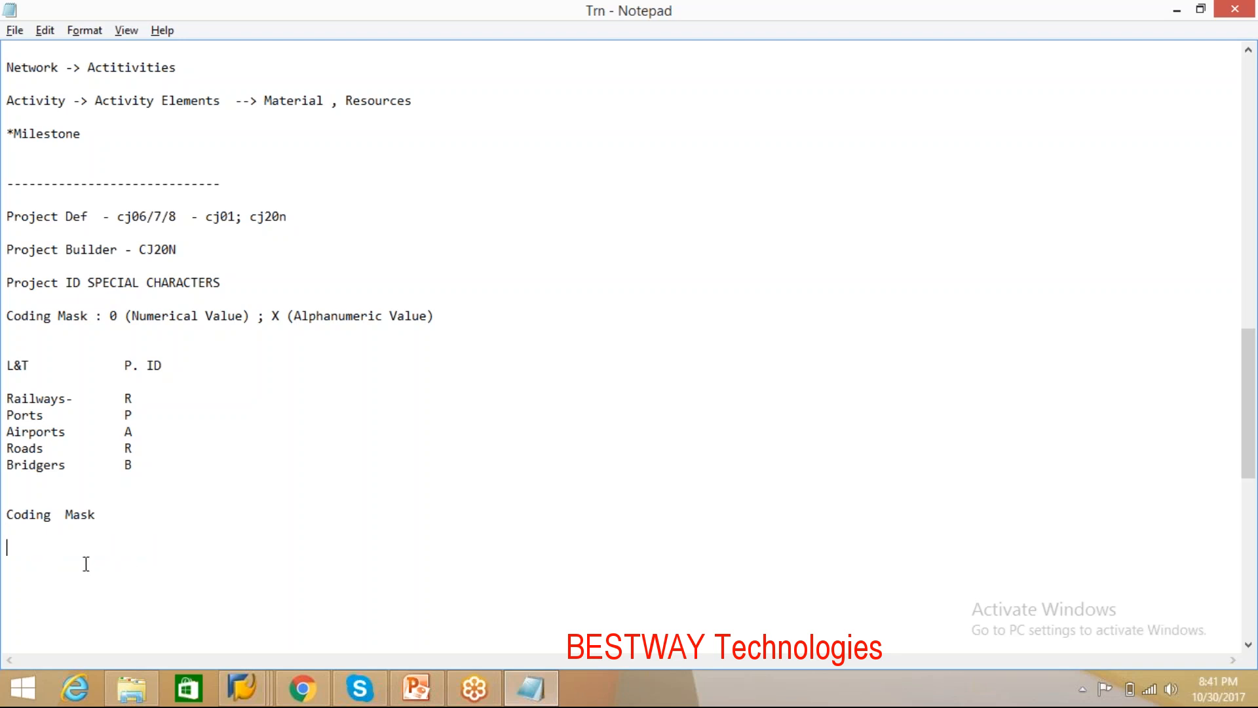
{"action": "key", "text": "ctrl+v"}
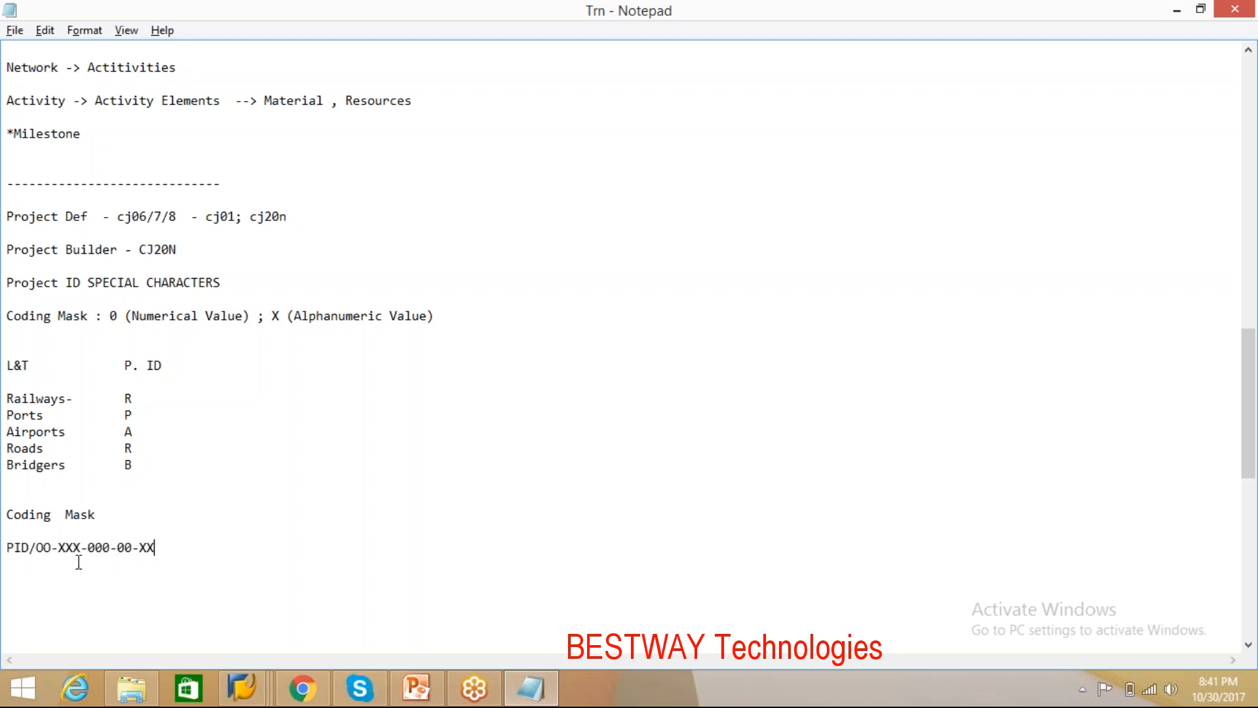
Step: Paste a second copy of the mask PID/OO-XXX-000-00-XX below the first, separated by a blank line
{"action": "key", "text": "Return"}
{"action": "key", "text": "Return"}
{"action": "key", "text": "ctrl+v"}
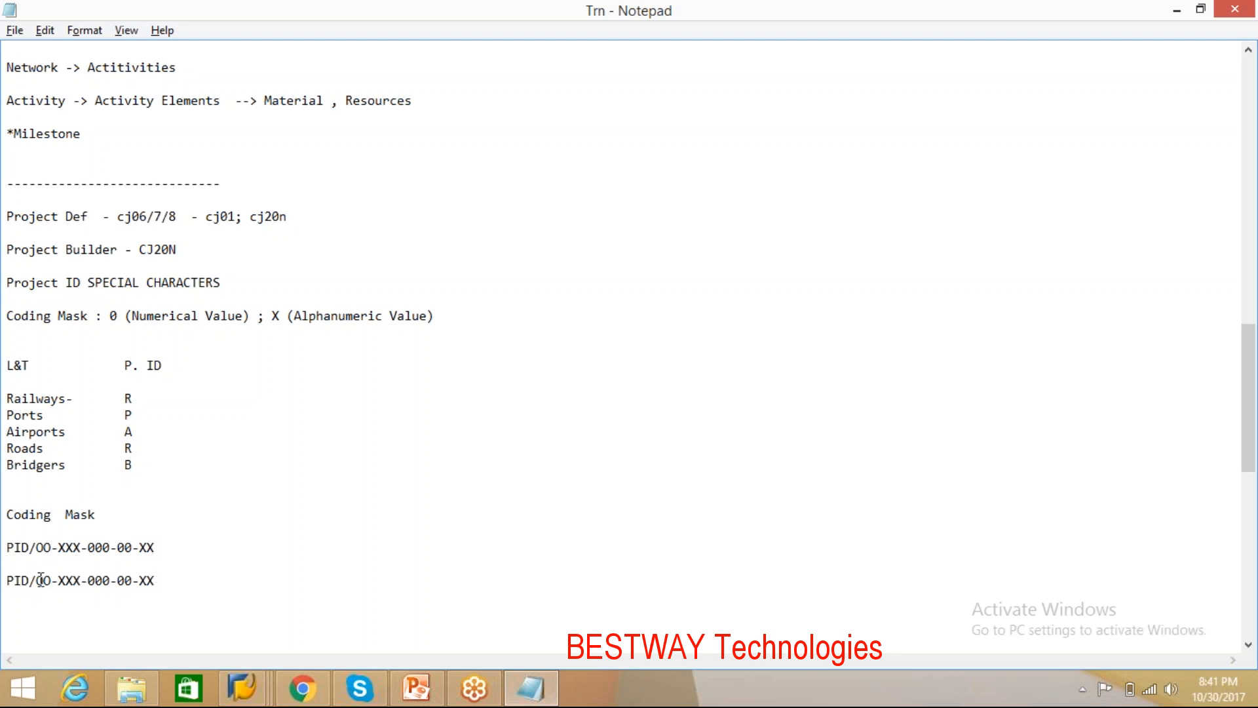
Step: In the first mask line, replace OO with 17 and set both three-character sections to 001
{"action": "left_click_drag", "start_coordinate": [37, 549], "coordinate": [50, 554]}
{"action": "key", "text": "BackSpace"}
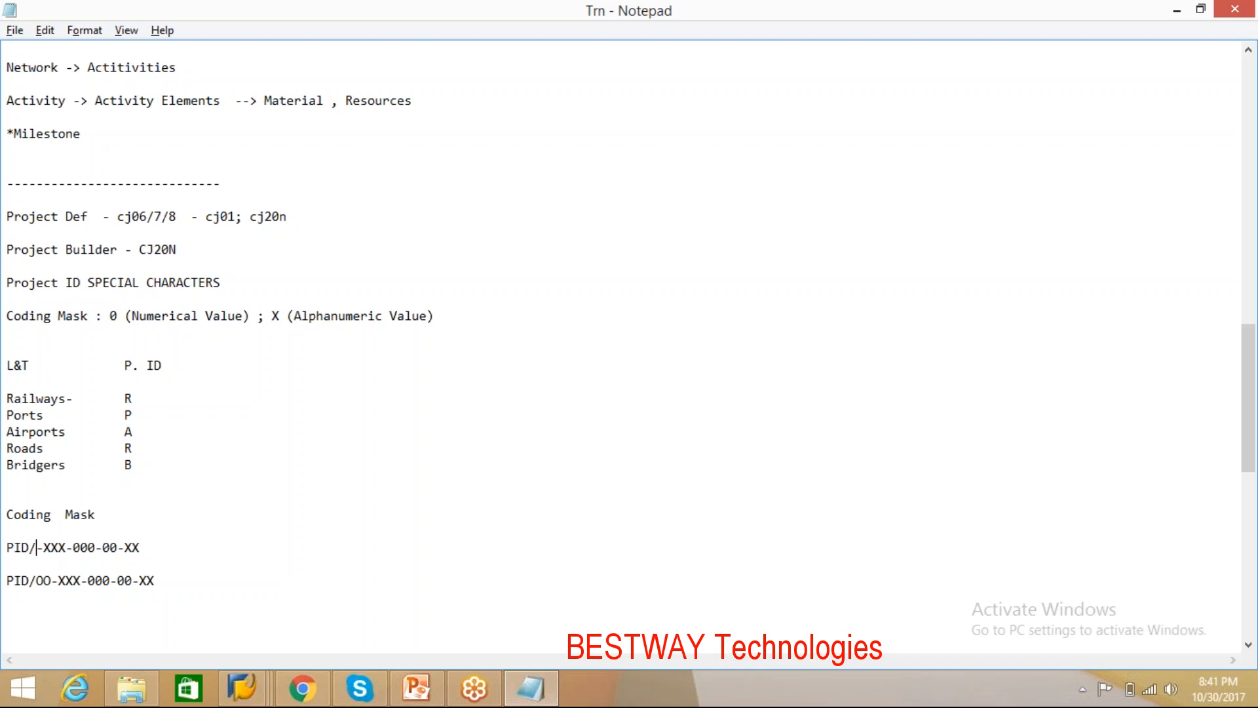
{"action": "type", "text": "17"}
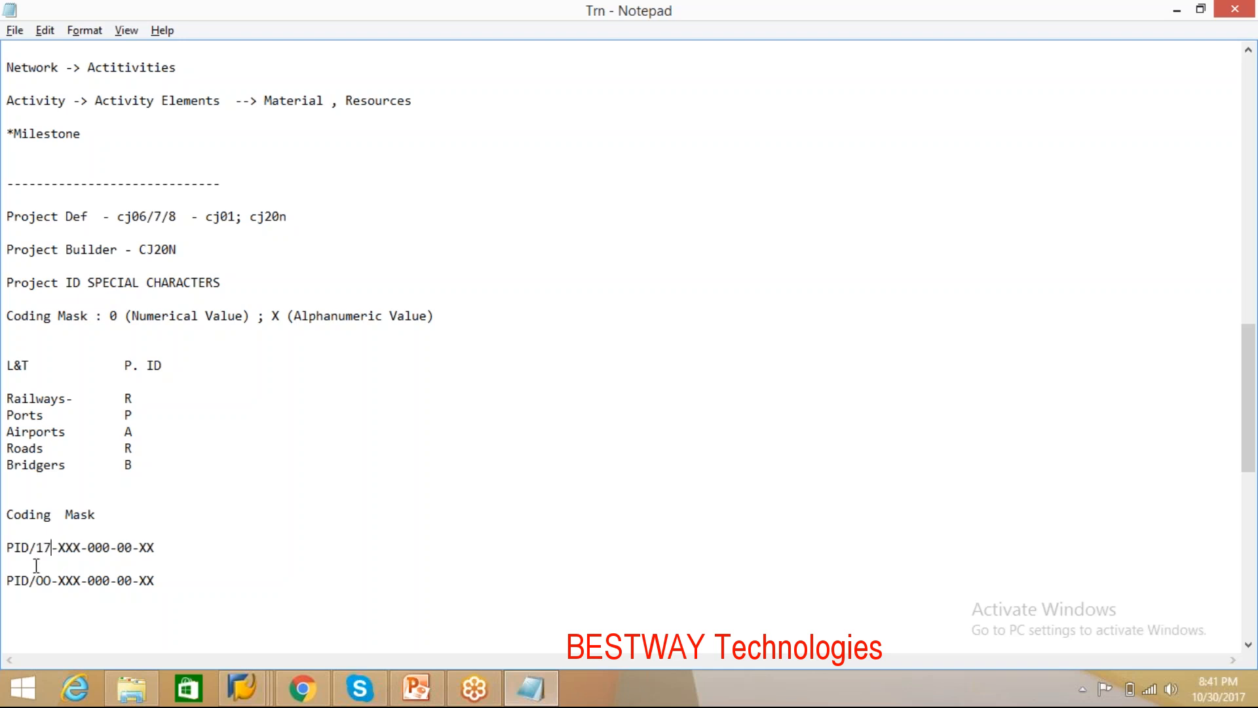
{"action": "left_click_drag", "start_coordinate": [58, 547], "coordinate": [79, 548]}
{"action": "type", "text": "001"}
{"action": "left_click_drag", "start_coordinate": [88, 547], "coordinate": [114, 546]}
{"action": "type", "text": "001"}
{"action": "left_click_drag", "start_coordinate": [132, 547], "coordinate": [124, 547]}
{"action": "type", "text": "1"}
{"action": "left_click", "coordinate": [155, 548]}
{"action": "key", "text": "BackSpace"}
{"action": "key", "text": "BackSpace"}
{"action": "type", "text": "01"}
{"action": "left_click_drag", "start_coordinate": [9, 550], "coordinate": [161, 545]}
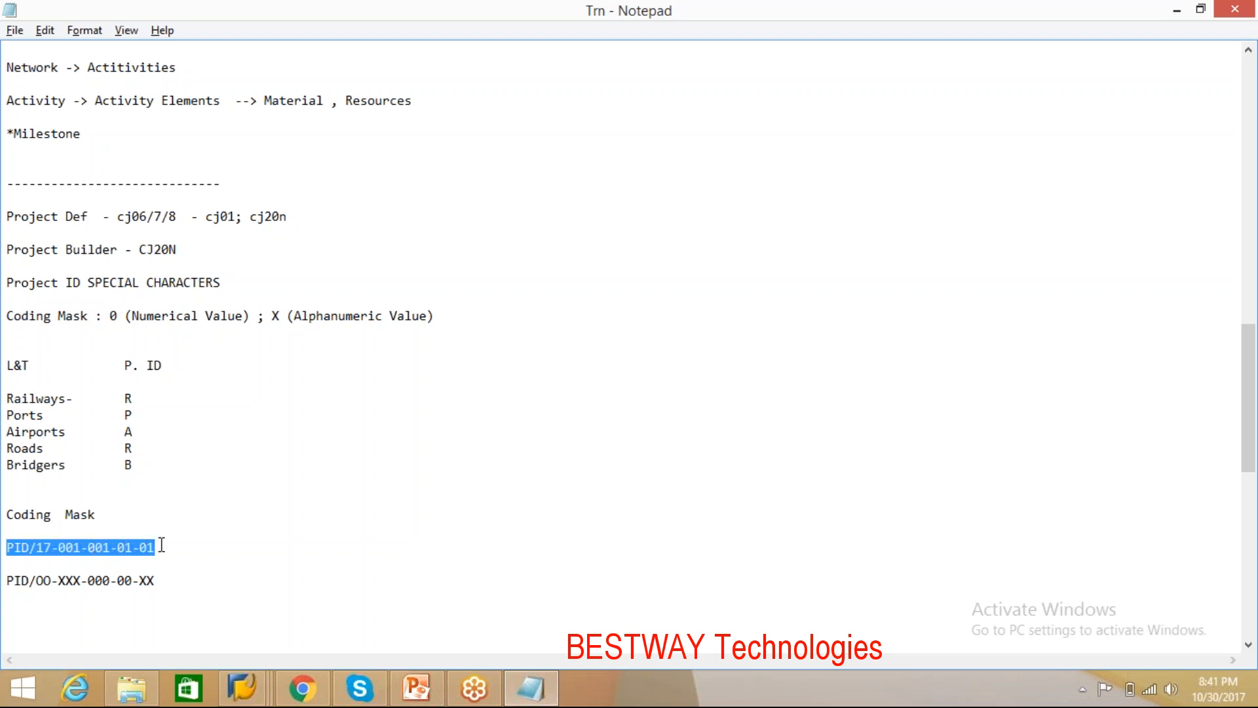
{"action": "left_click", "coordinate": [60, 582]}
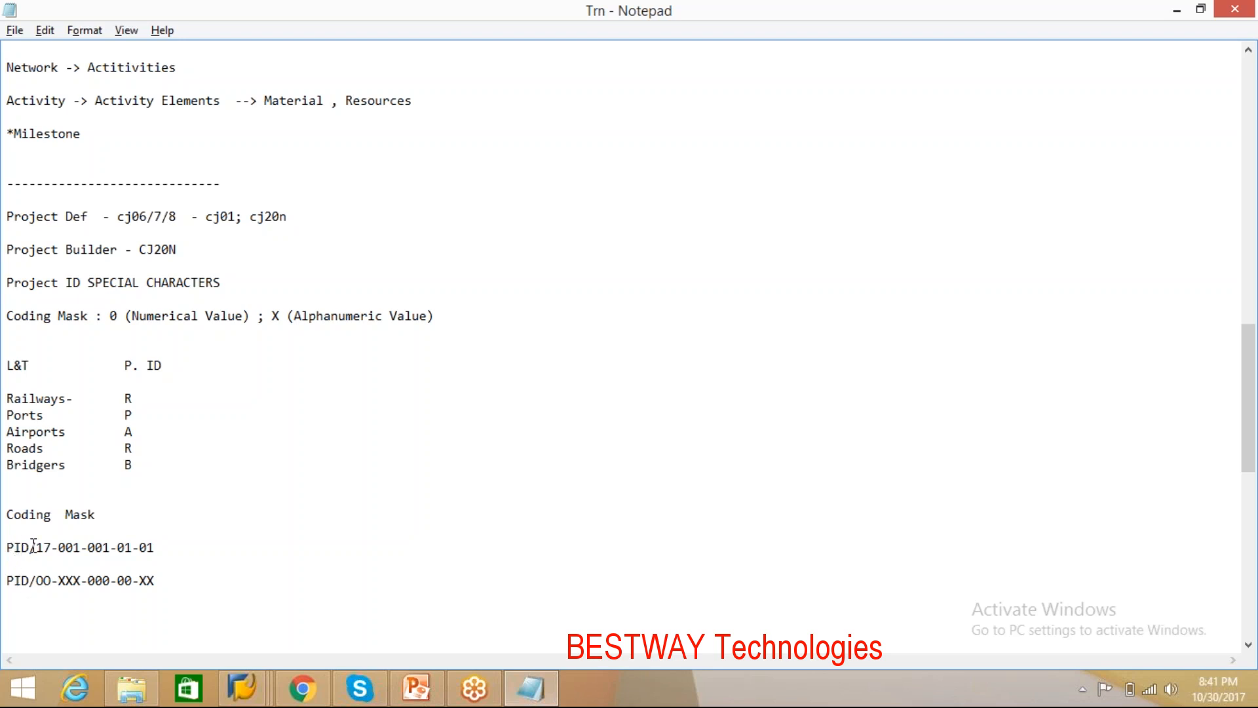
{"action": "left_click_drag", "start_coordinate": [7, 548], "coordinate": [161, 548]}
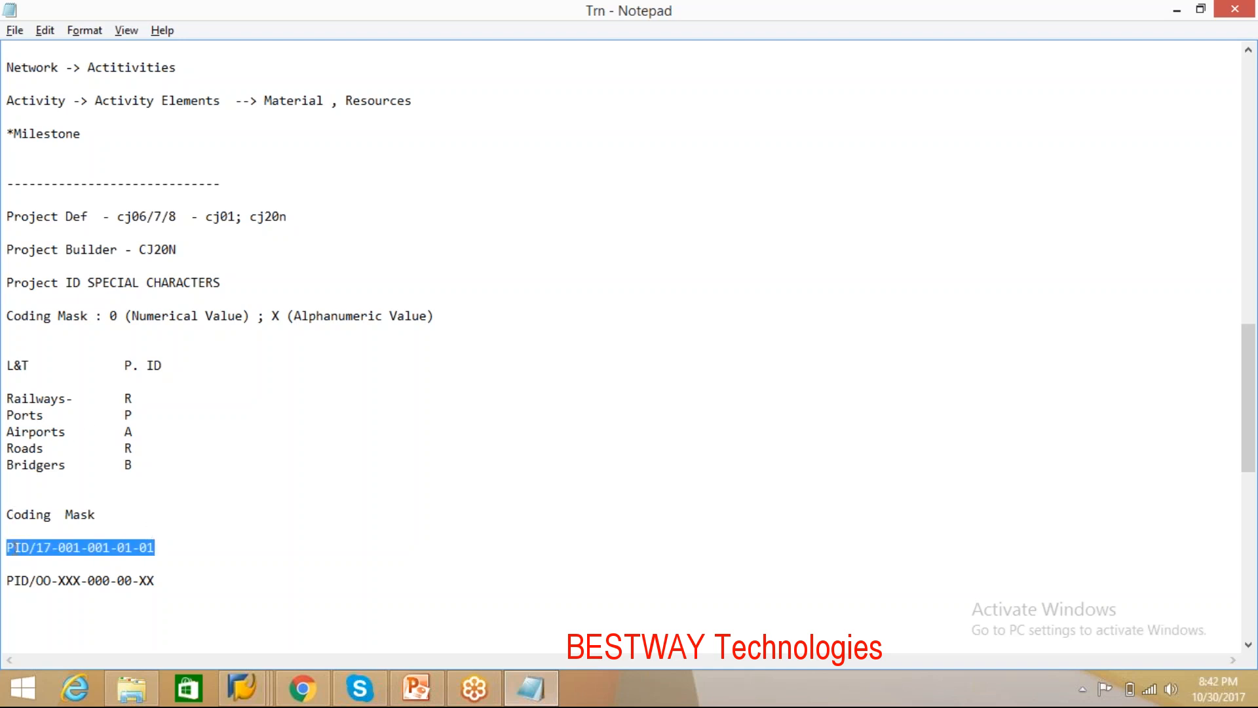
{"action": "left_click", "coordinate": [185, 546]}
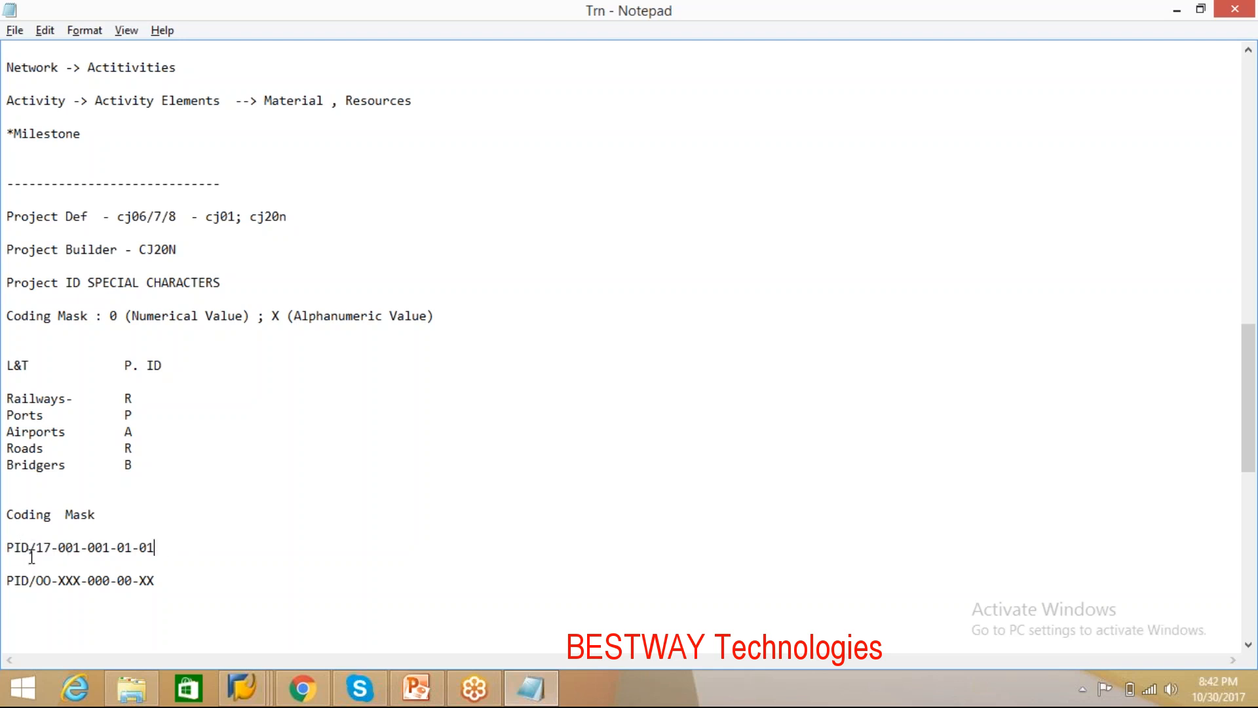
Step: Replace the PID prefix of the second mask line with R
{"action": "left_click_drag", "start_coordinate": [29, 577], "coordinate": [8, 577]}
{"action": "type", "text": "R"}
{"action": "key", "text": "BackSpace"}
{"action": "type", "text": "R"}
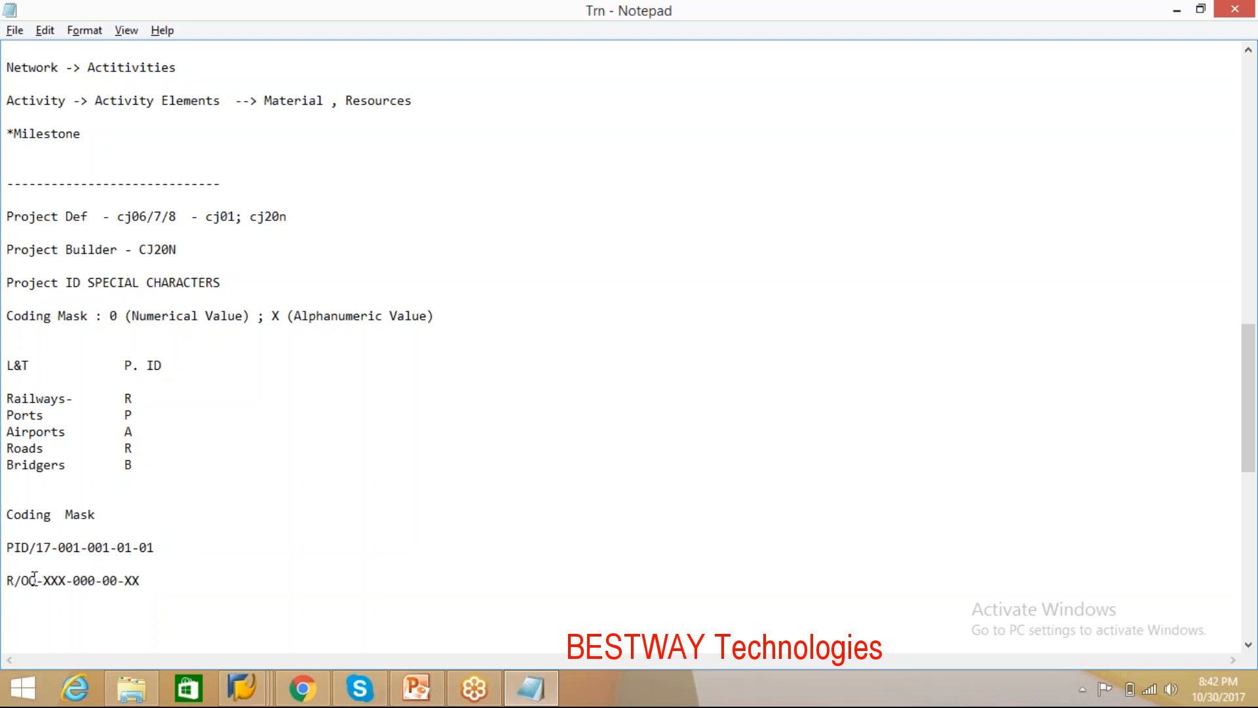
Step: Append a second coding mask, P/OO-XXX-000-00-XX, after the R/OO-XXX-000-00-XX mask, separated by a semicolon
{"action": "left_click", "coordinate": [163, 578]}
{"action": "type", "text": ";"}
{"action": "left_click_drag", "start_coordinate": [145, 580], "coordinate": [5, 582]}
{"action": "key", "text": "ctrl+c"}
{"action": "left_click", "coordinate": [197, 578]}
{"action": "key", "text": "ctrl+v"}
{"action": "left_click", "coordinate": [169, 578]}
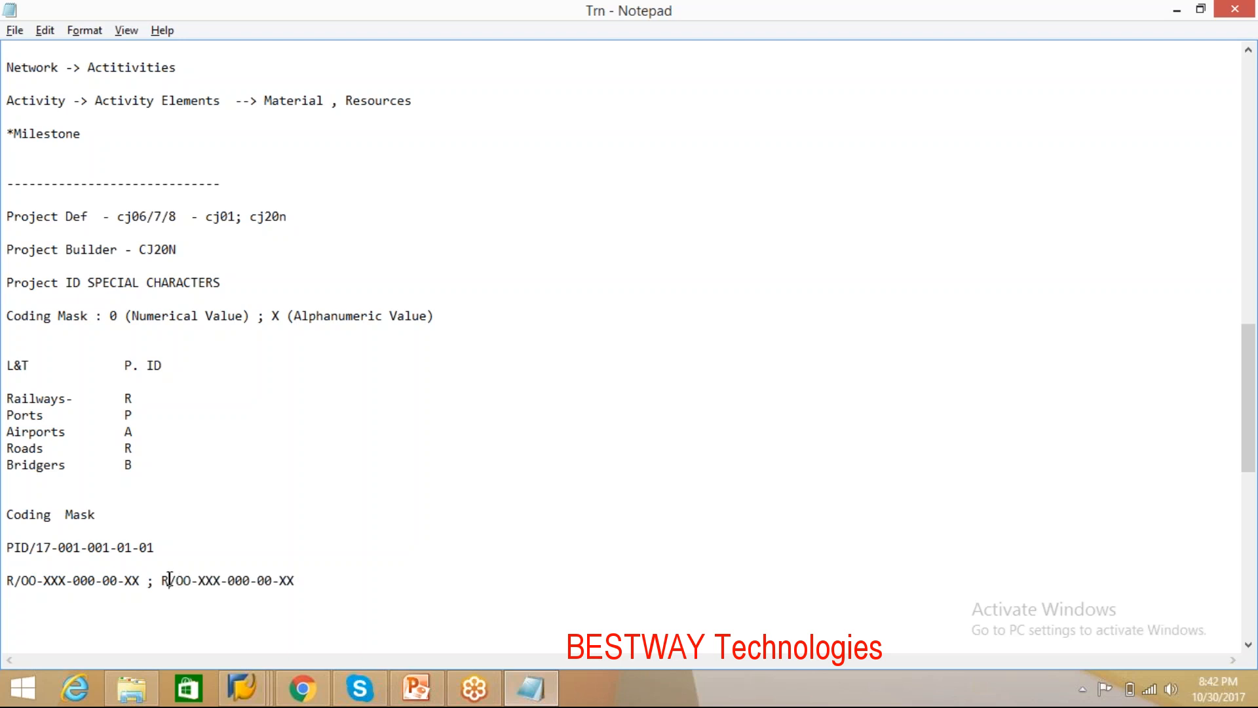
{"action": "key", "text": "BackSpace"}
{"action": "type", "text": "p"}
{"action": "key", "text": "BackSpace"}
{"action": "type", "text": "P"}
Step: Append a third coding mask, R/OO-XXX-000-00-XX, at the end of the mask line, separated by a semicolon
{"action": "left_click", "coordinate": [326, 578]}
{"action": "type", "text": ";"}
{"action": "key", "text": "ctrl+v"}
{"action": "left_click", "coordinate": [323, 580]}
{"action": "key", "text": "BackSpace"}
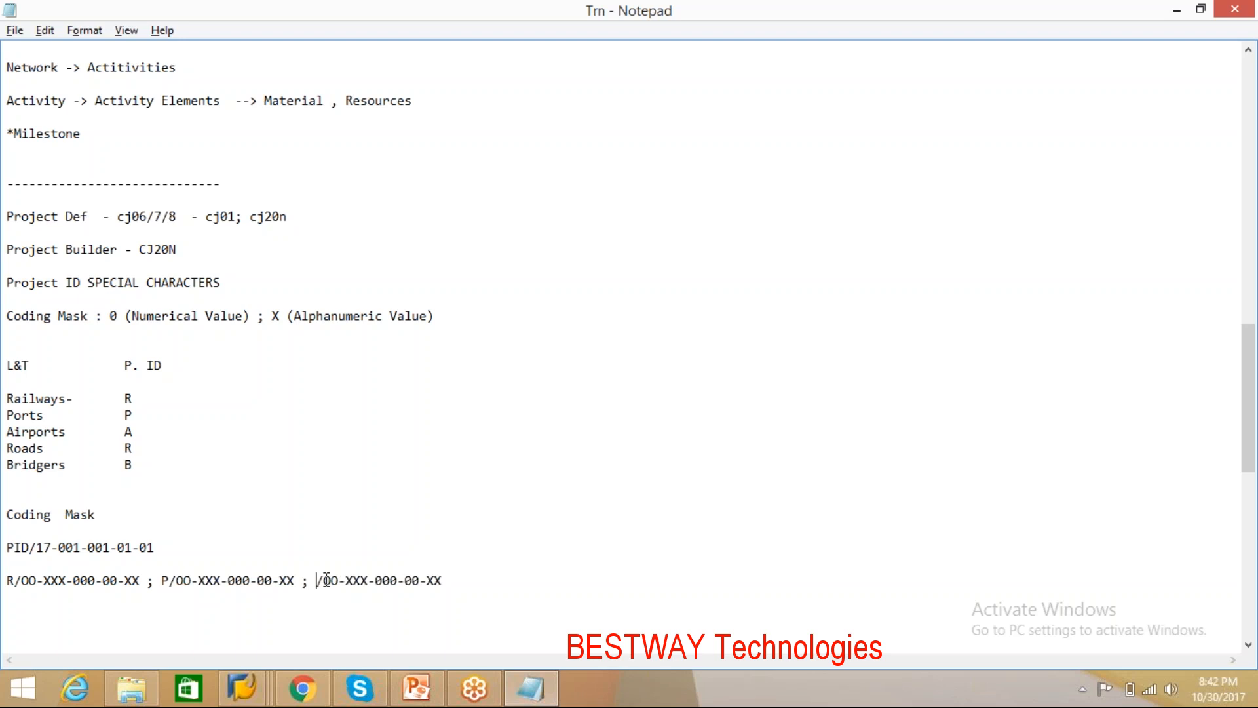
{"action": "type", "text": "R"}
{"action": "left_click", "coordinate": [465, 575]}
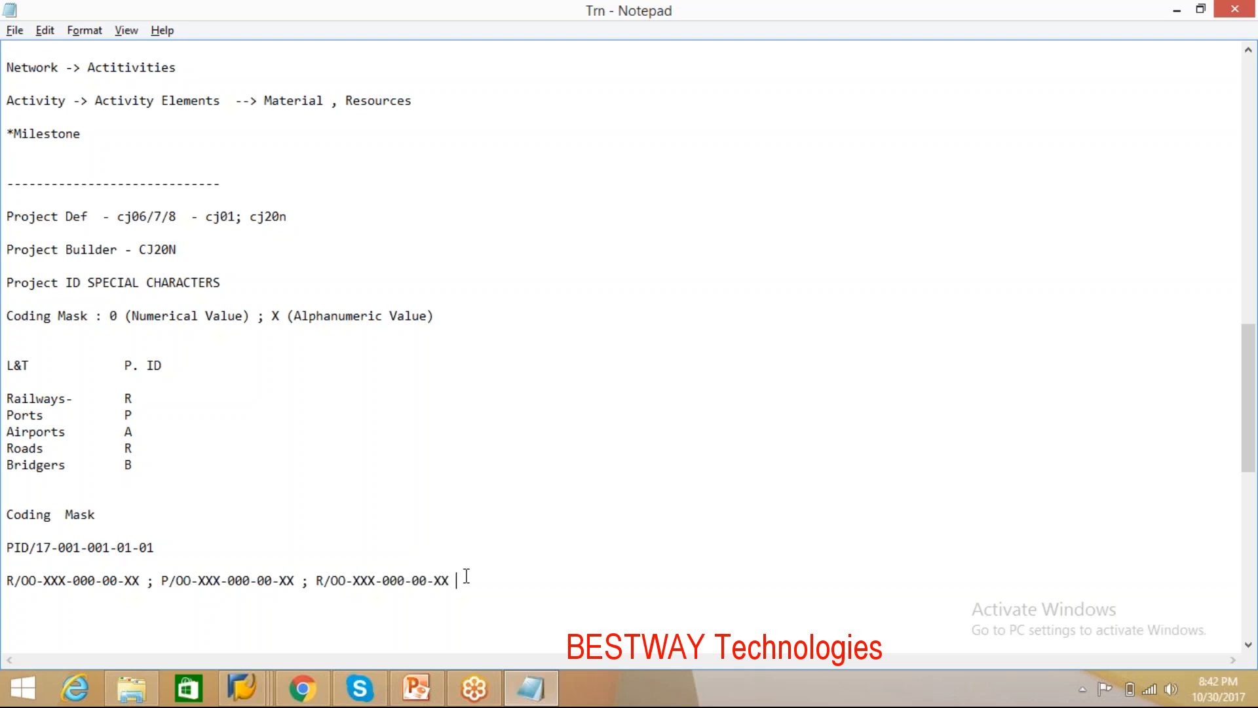
Step: Change the prefix letter of the third coding mask to B
{"action": "left_click", "coordinate": [324, 570]}
{"action": "type", "text": "\\"}
{"action": "key", "text": "BackSpace"}
{"action": "left_click", "coordinate": [325, 579]}
{"action": "key", "text": "BackSpace"}
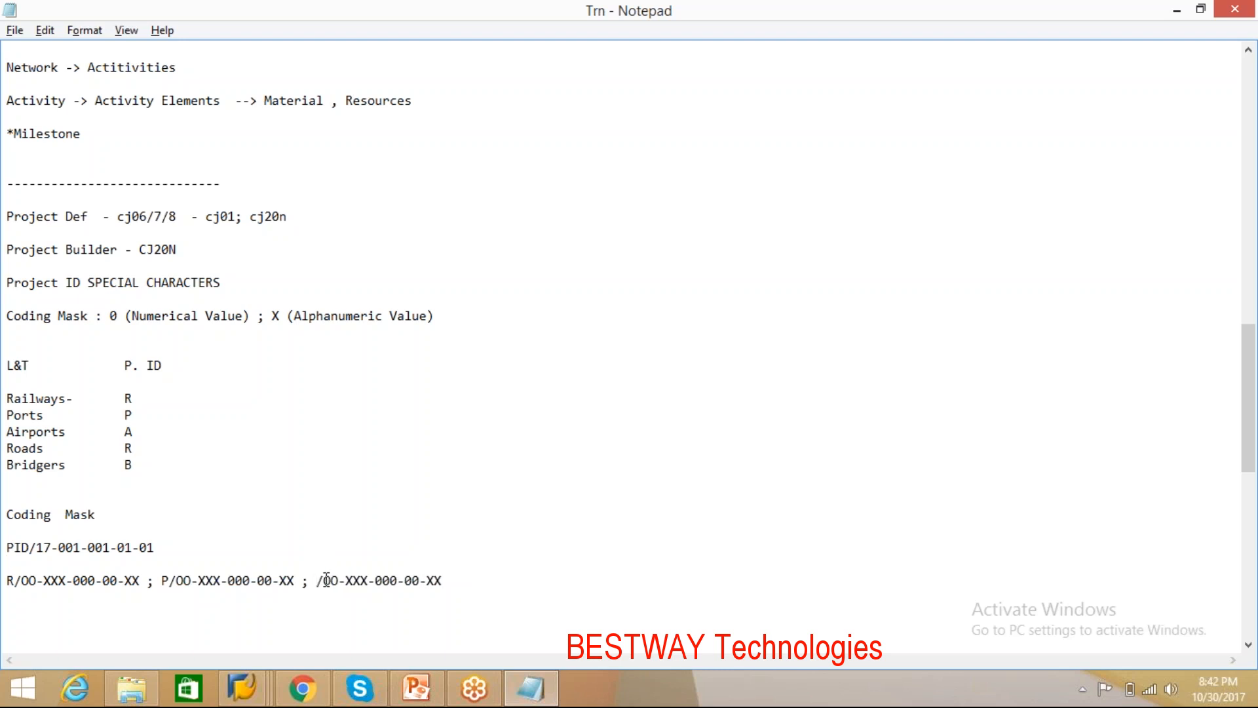
{"action": "type", "text": "B"}
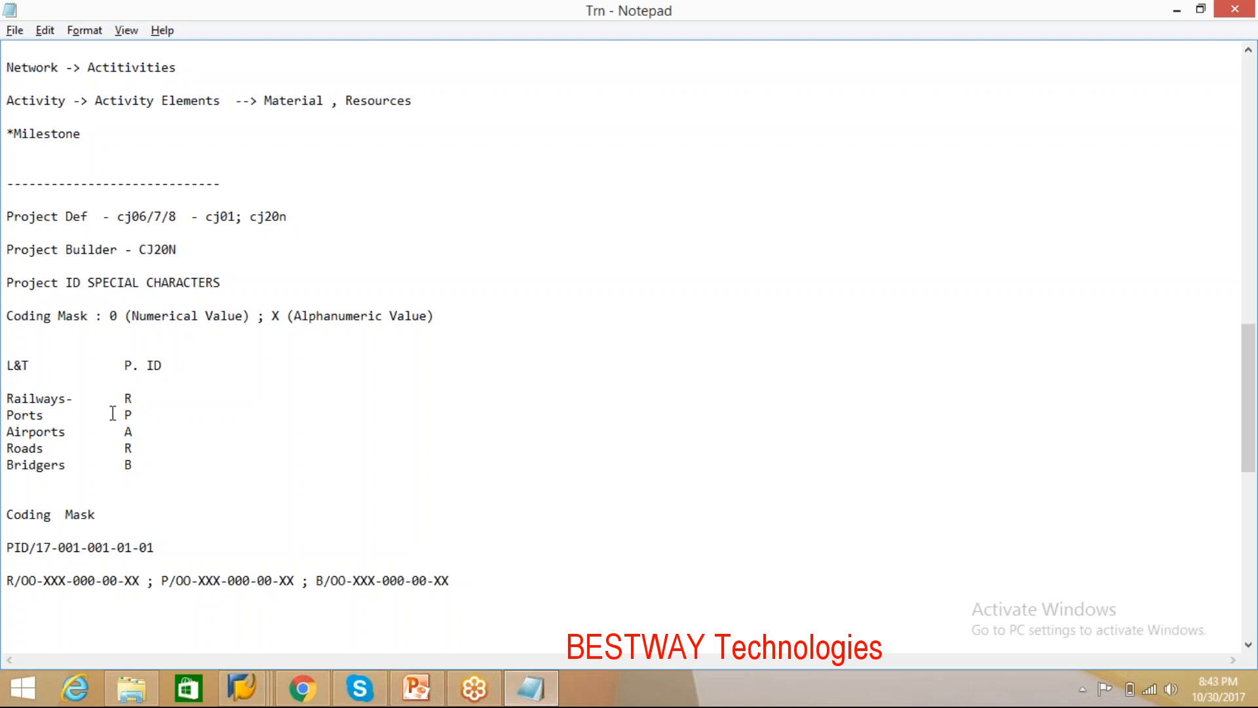
Step: Change the Railways project ID in the L&T list to RL
{"action": "left_click", "coordinate": [146, 398]}
{"action": "type", "text": "L"}
{"action": "left_click", "coordinate": [133, 448]}
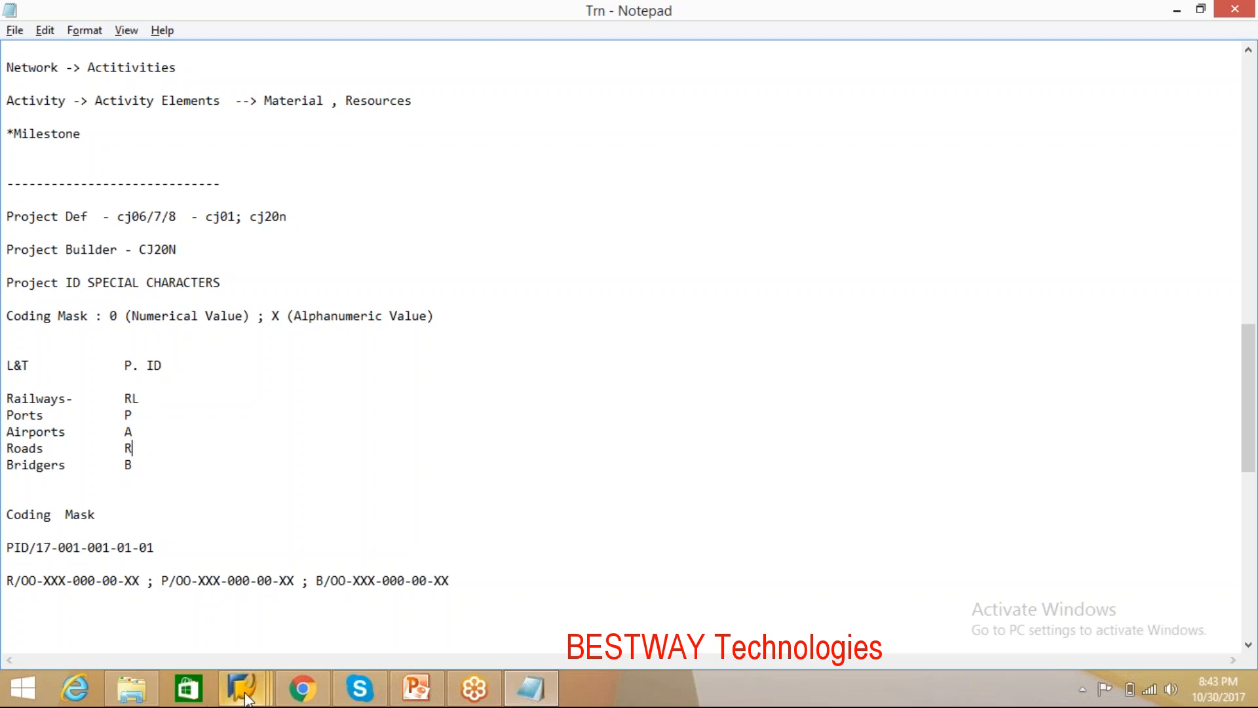
Step: Switch to the SAP IMG session, try setting the project number key length (PL) to 2, and read the error's explanation
{"action": "mouse_move", "coordinate": [246, 698]}
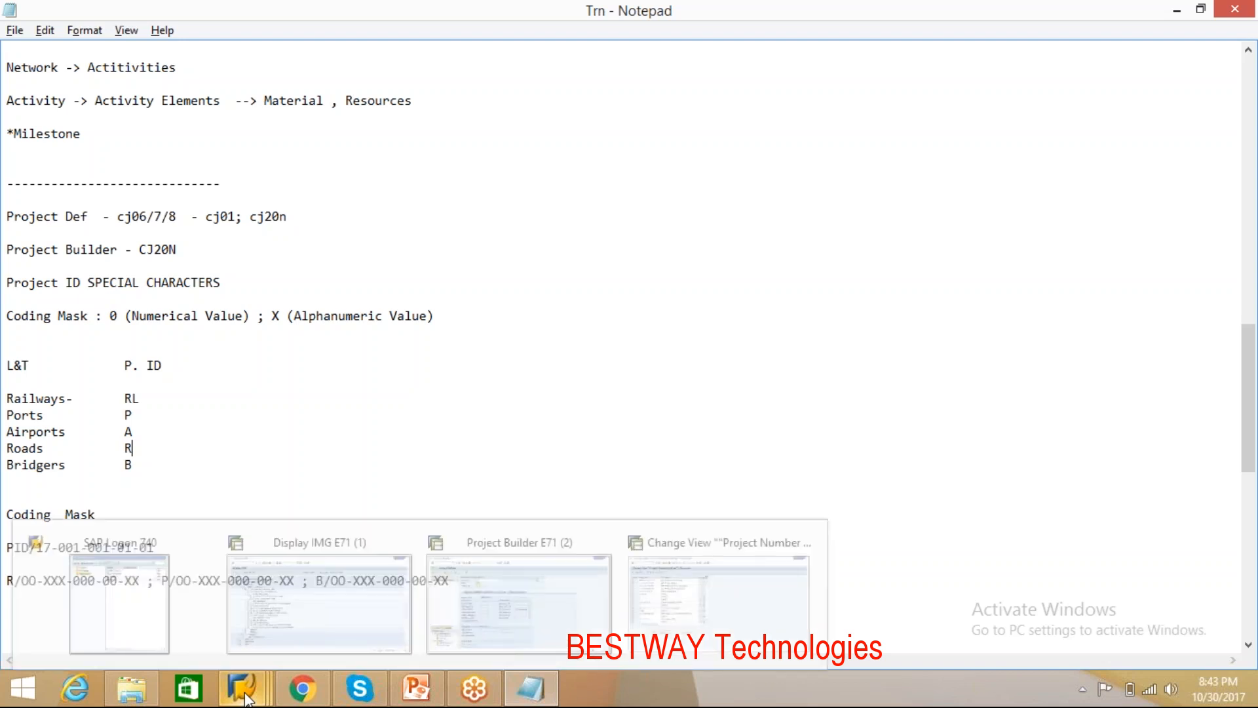
{"action": "mouse_move", "coordinate": [288, 595]}
{"action": "left_click", "coordinate": [288, 595]}
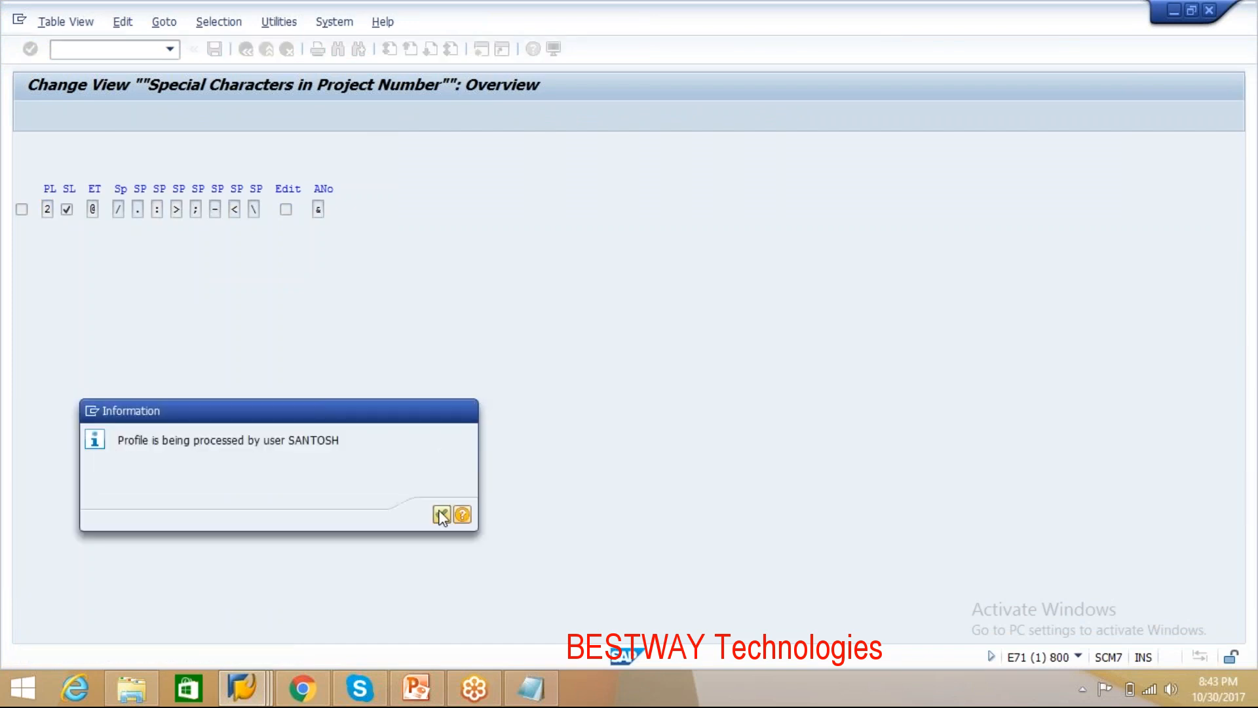
{"action": "left_click", "coordinate": [442, 516]}
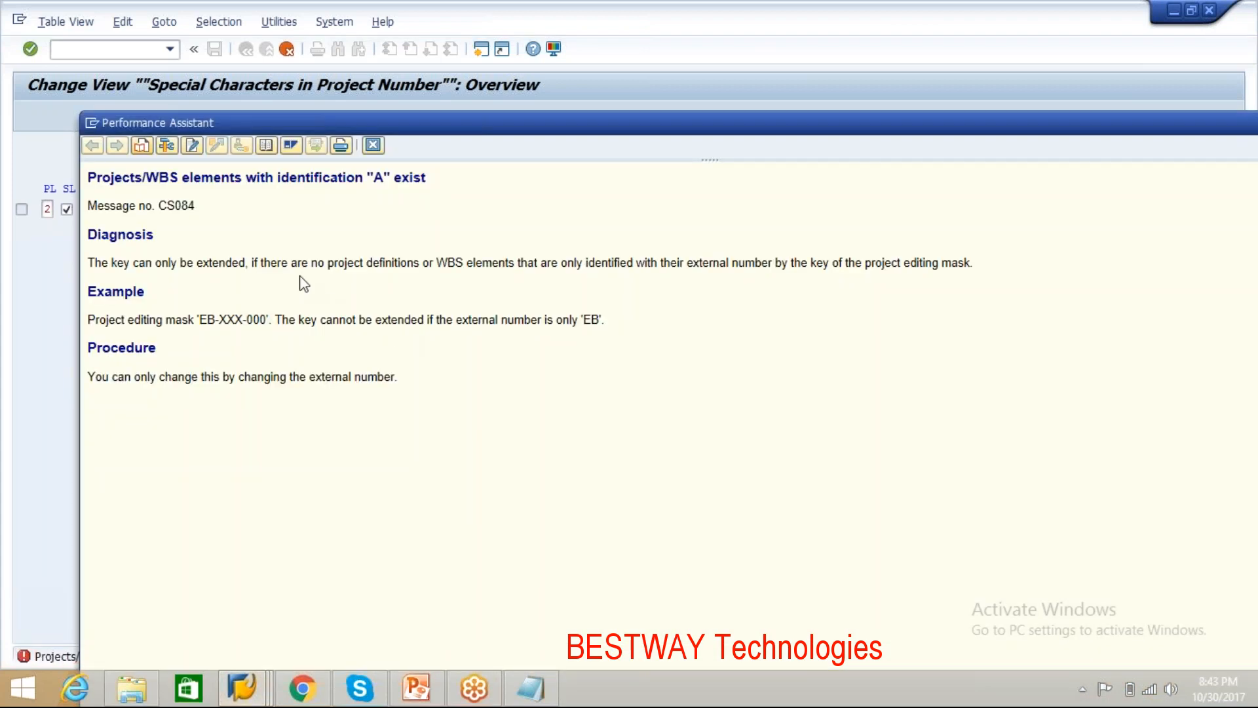
{"action": "left_click", "coordinate": [372, 145]}
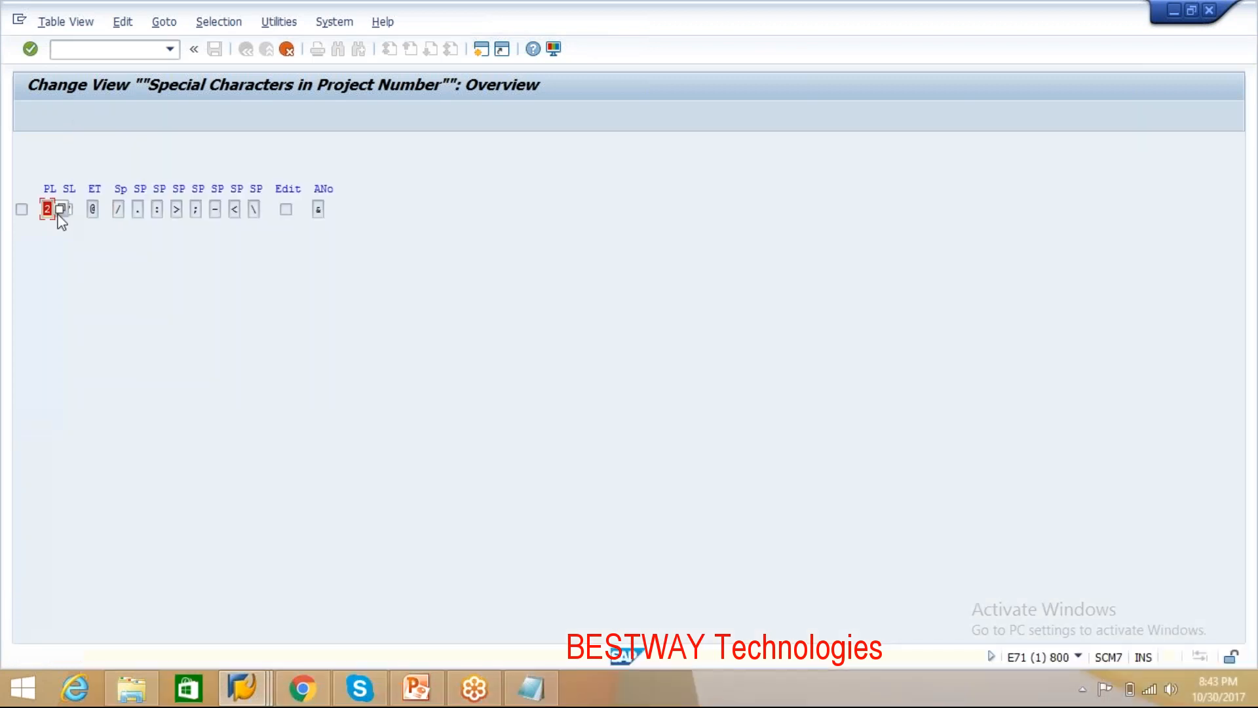
Step: Set the project key length (PL) back to 1 and leave the special characters view without saving
{"action": "type", "text": "1"}
{"action": "key", "text": "Return"}
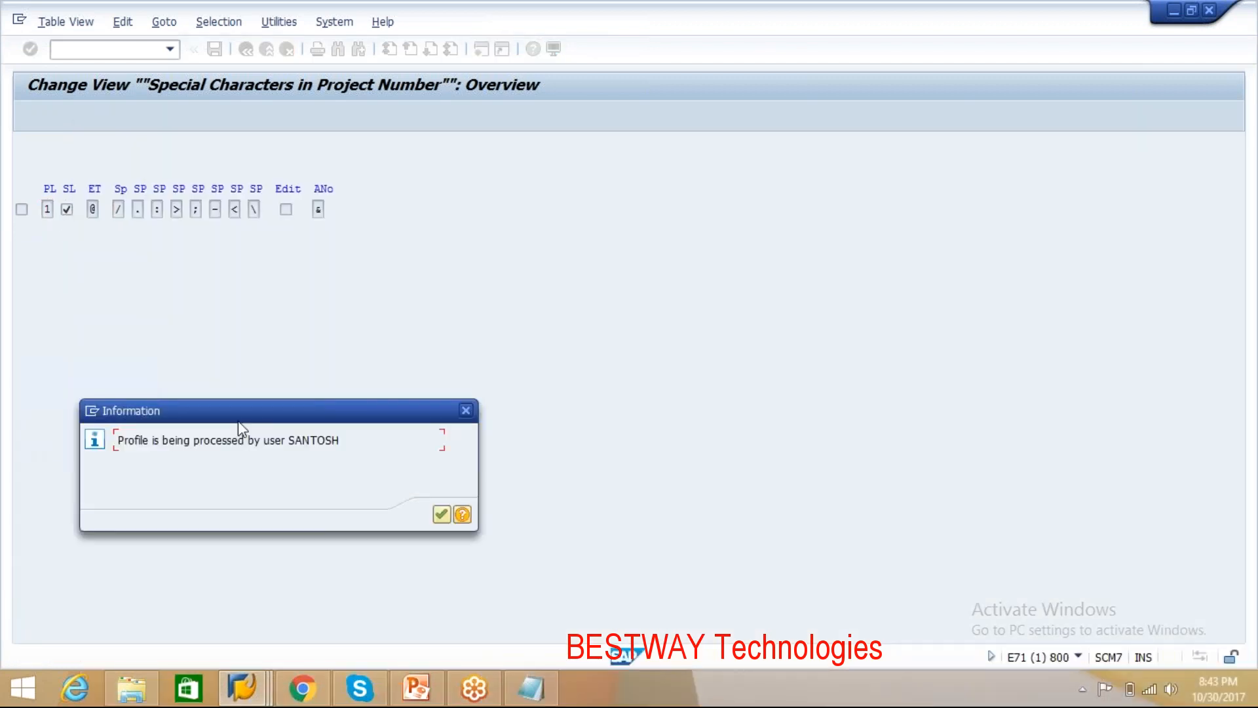
{"action": "left_click", "coordinate": [444, 516]}
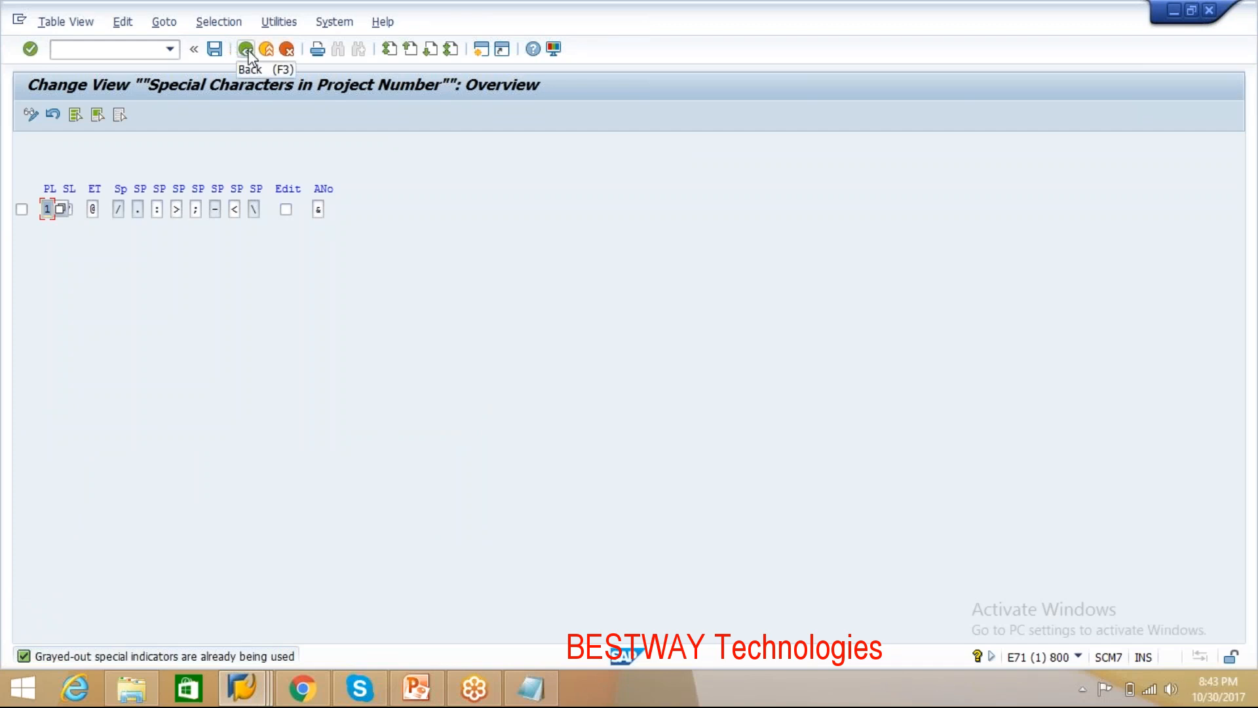
{"action": "left_click", "coordinate": [249, 56]}
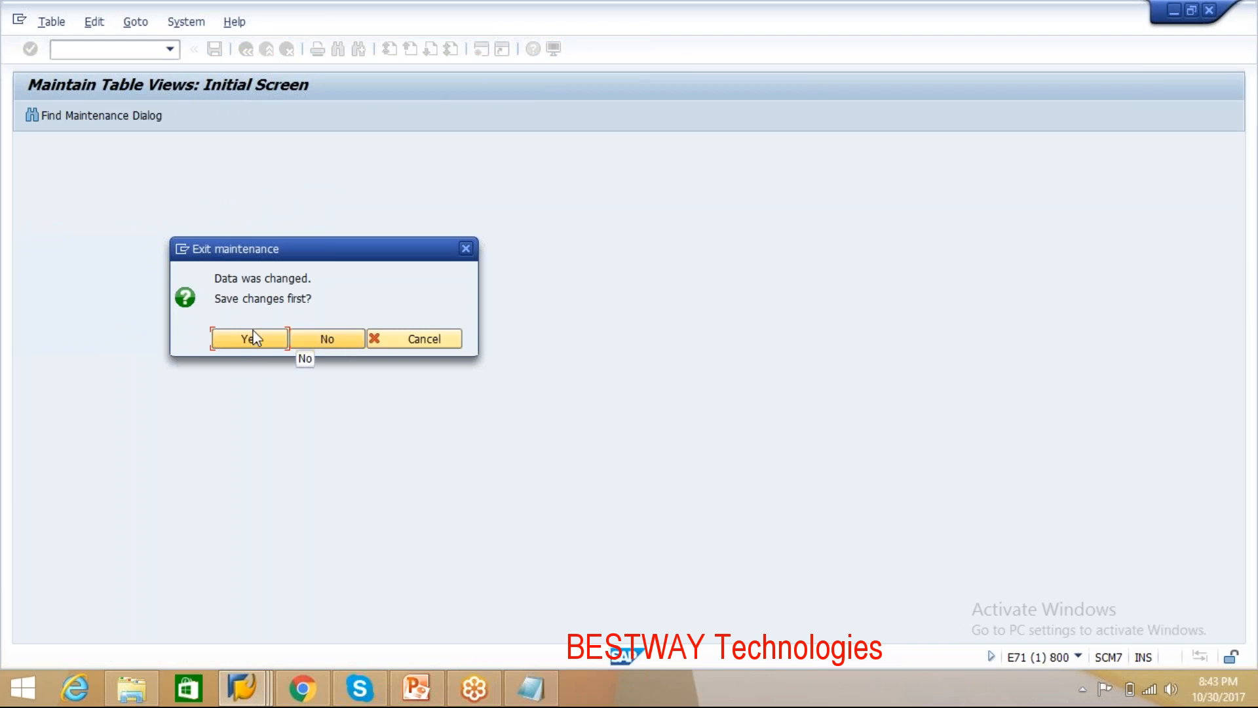
{"action": "left_click", "coordinate": [349, 338]}
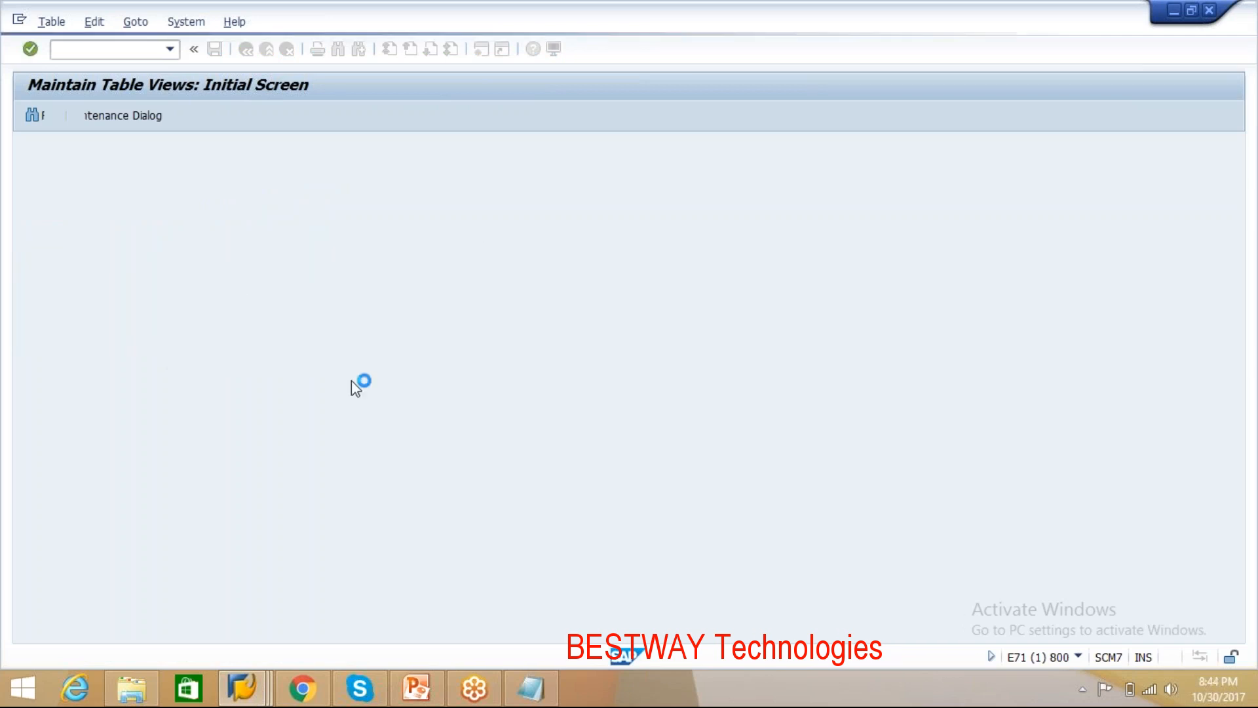
Step: Switch to the Notepad notes and extend the Coding Mask heading to "Define Coding Mask"
{"action": "key", "text": "alt+Tab"}
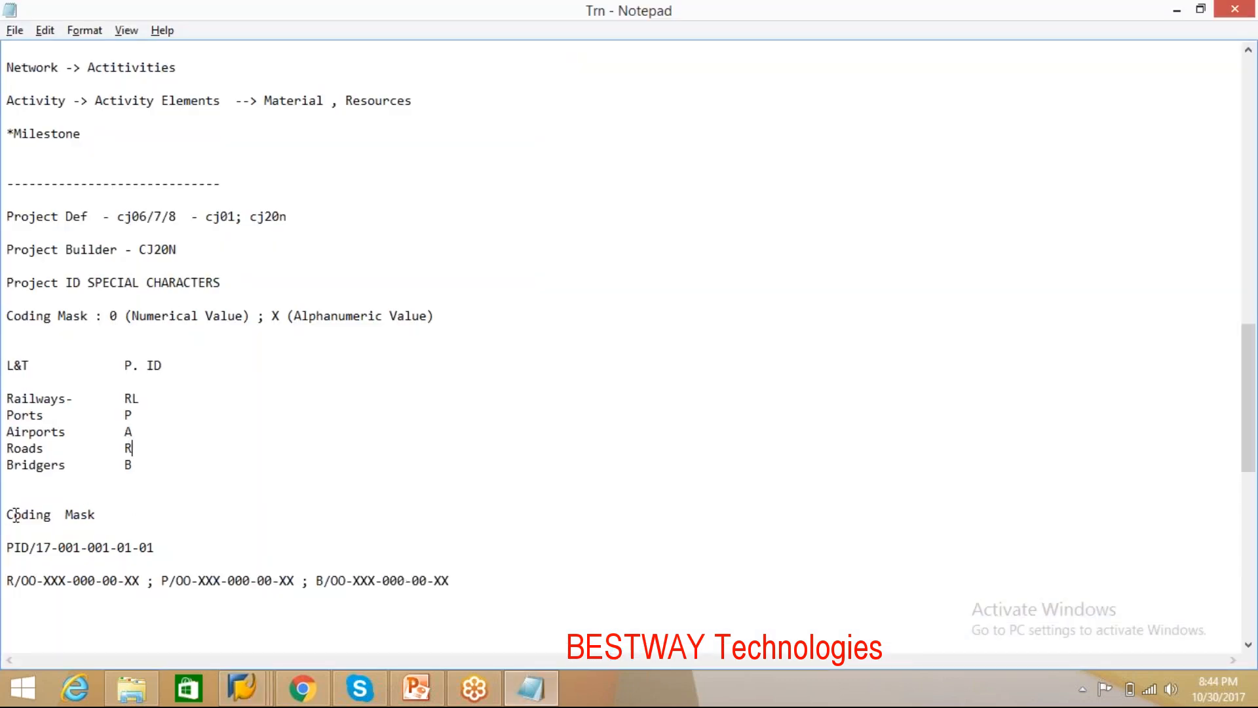
{"action": "type", "text": "dEF"}
{"action": "key", "text": "BackSpace"}
{"action": "key", "text": "BackSpace"}
{"action": "key", "text": "BackSpace"}
{"action": "type", "text": "Define"}
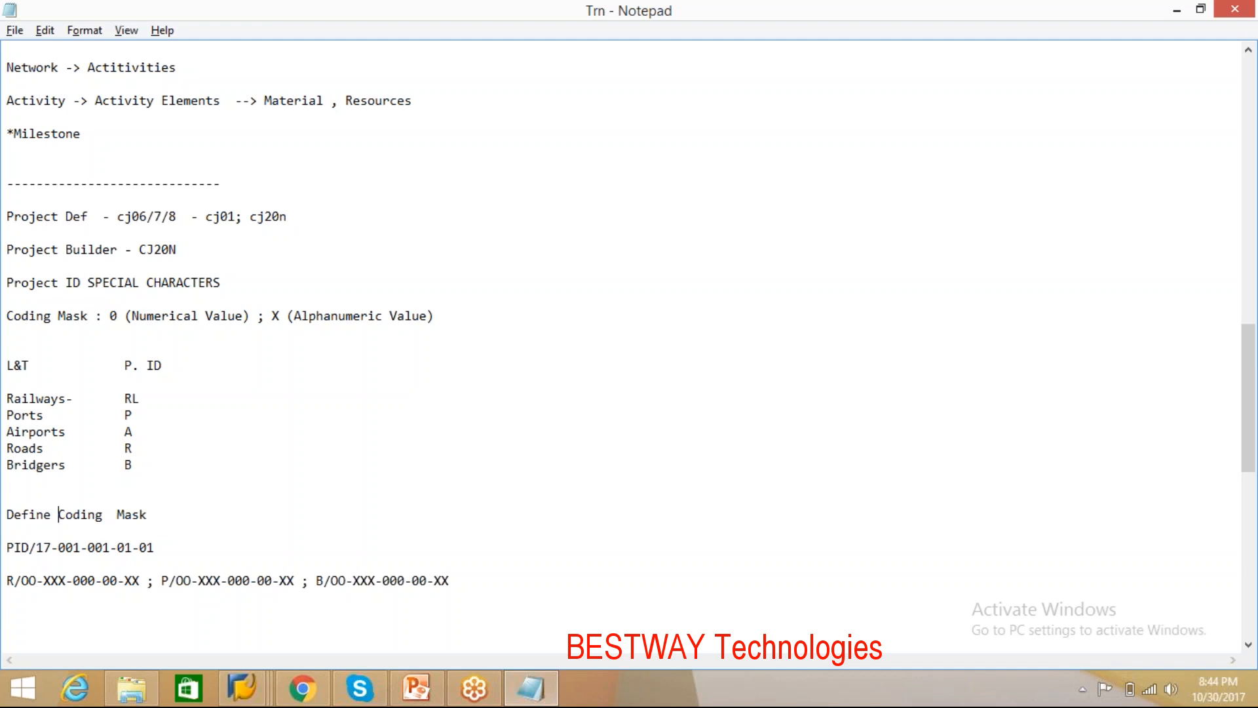
{"action": "left_click", "coordinate": [195, 513]}
Step: Switch to SAP, close the Project Builder and Project Number Editing sessions, and decline to display the locked coding mask data
{"action": "key", "text": "alt+Tab"}
{"action": "left_click", "coordinate": [175, 297]}
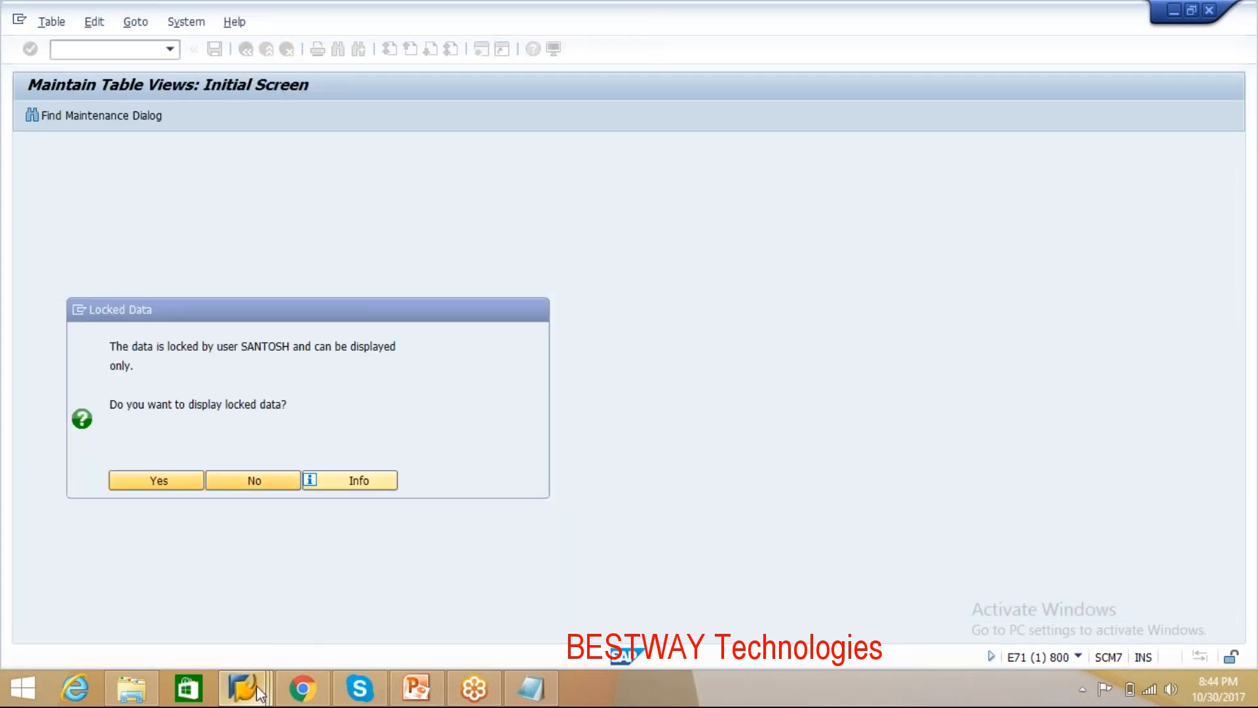
{"action": "left_click", "coordinate": [257, 685]}
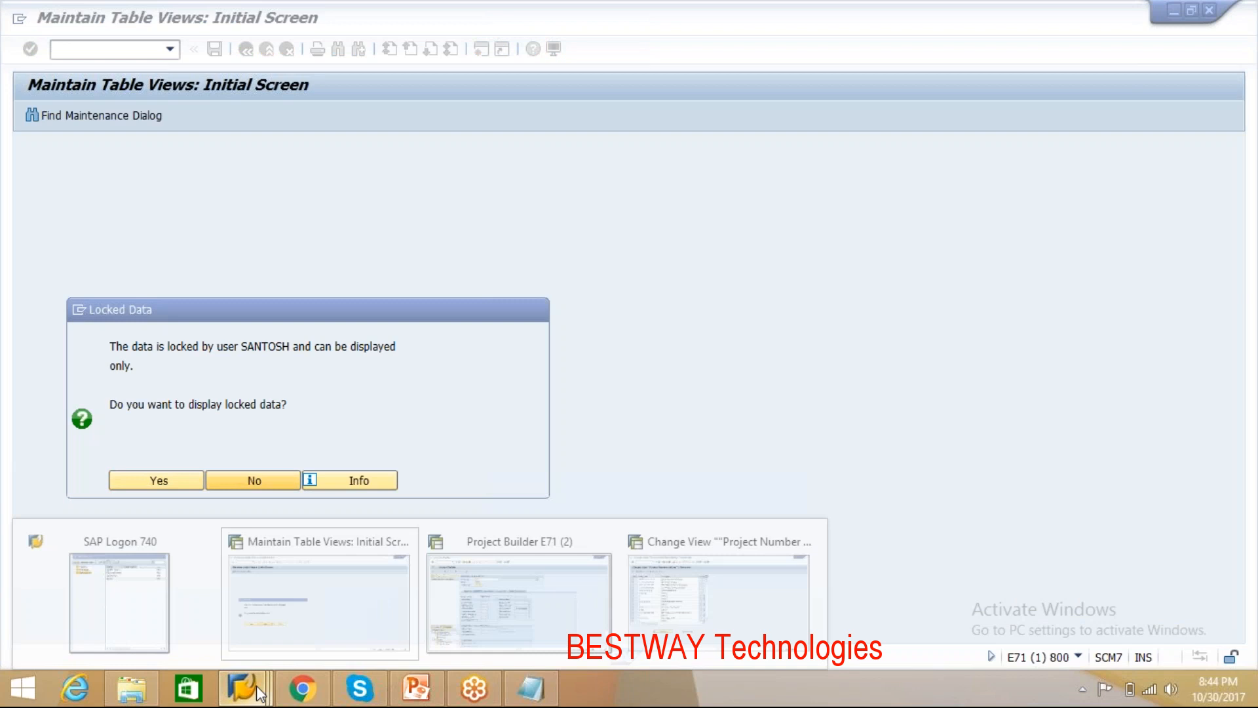
{"action": "mouse_move", "coordinate": [611, 537]}
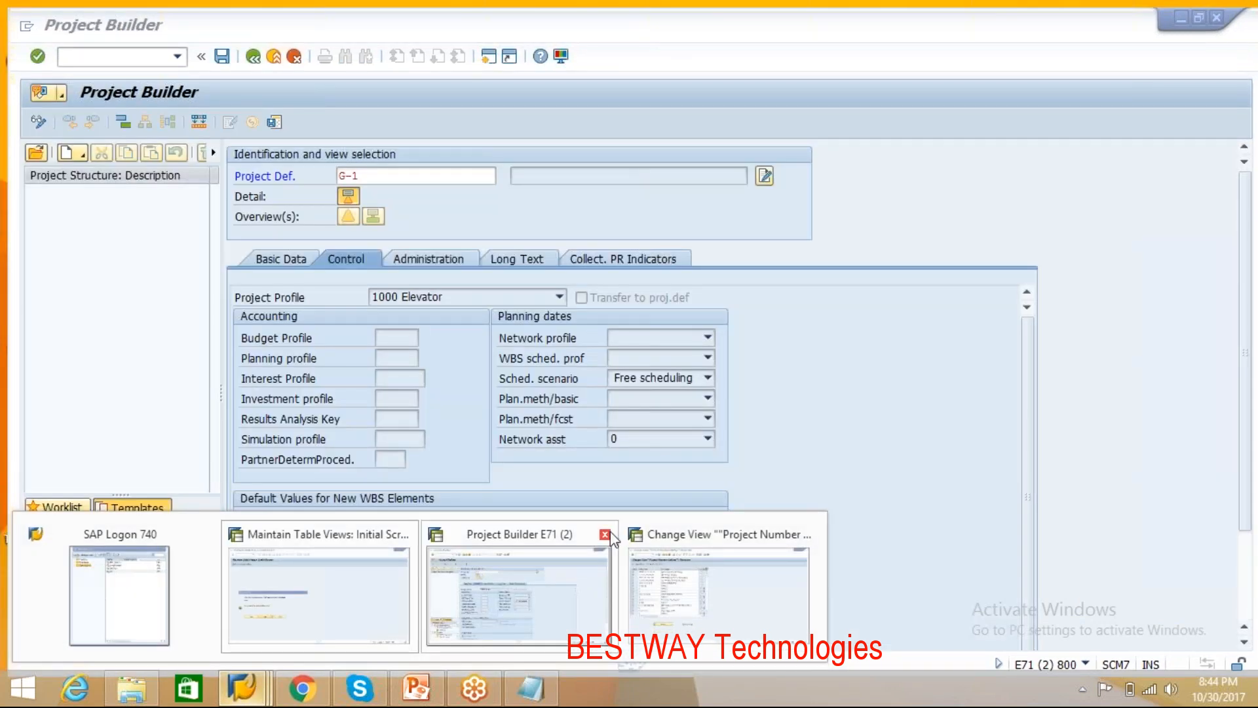
{"action": "mouse_move", "coordinate": [412, 536]}
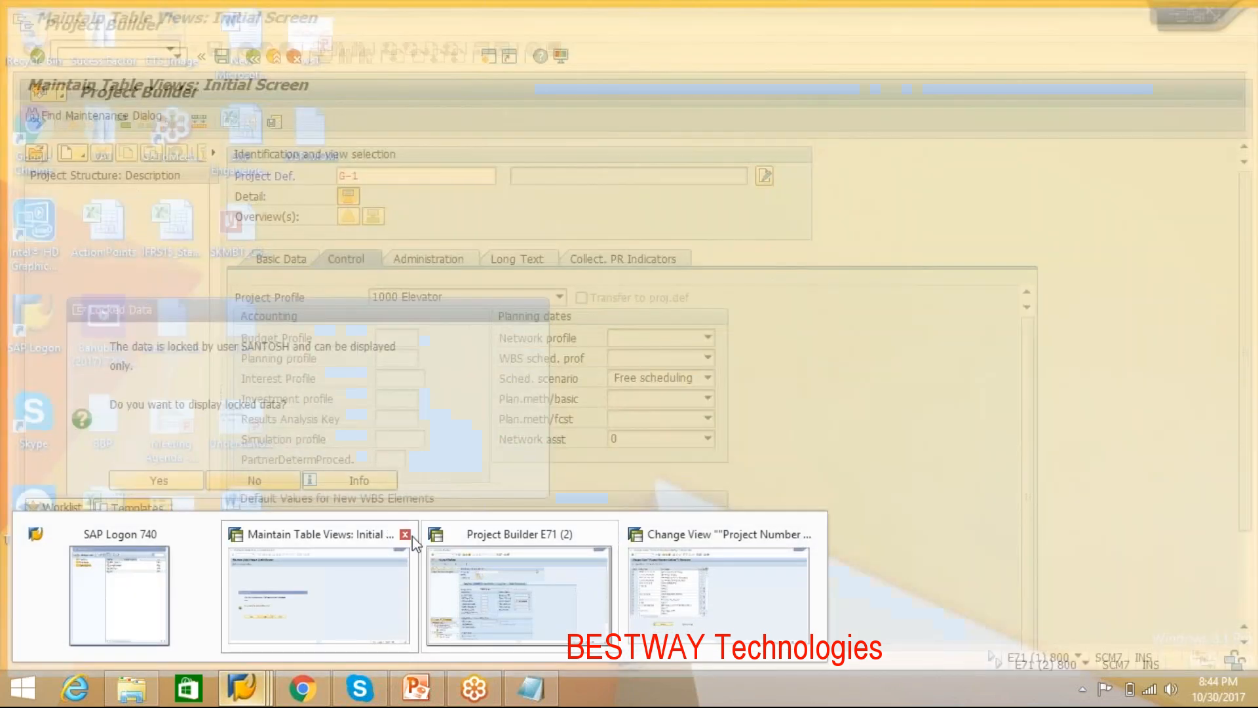
{"action": "left_click", "coordinate": [606, 534]}
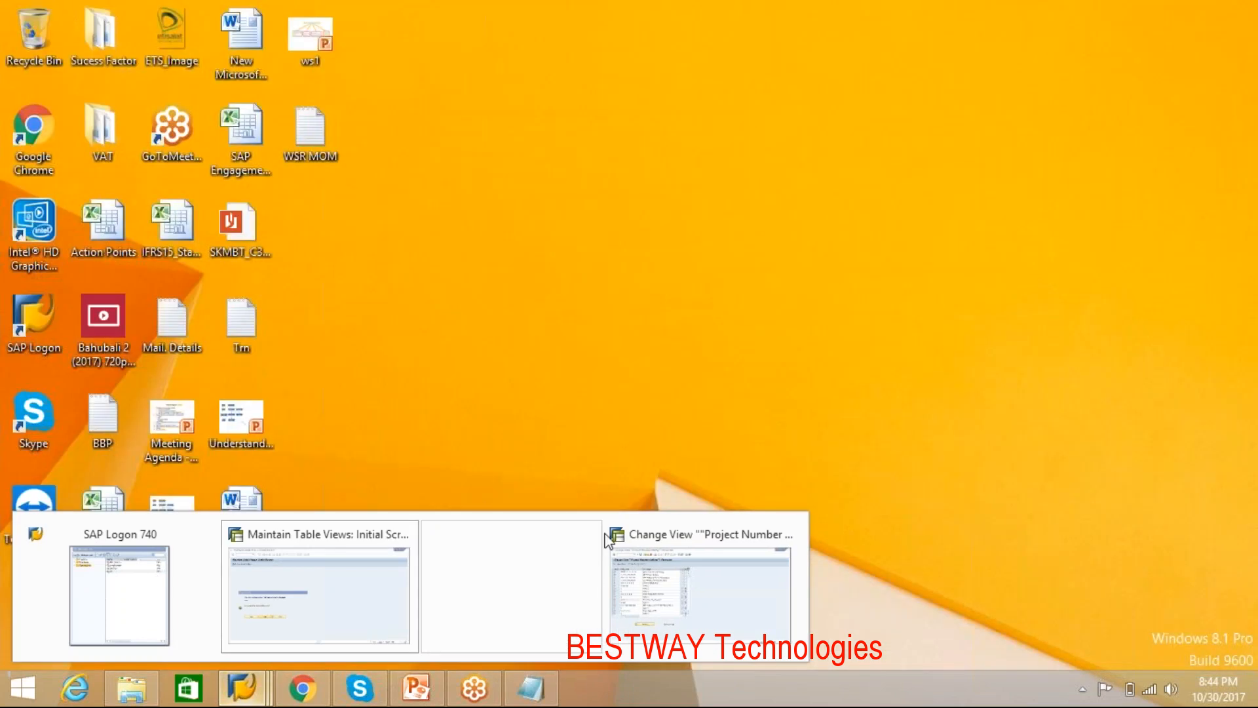
{"action": "left_click", "coordinate": [605, 534]}
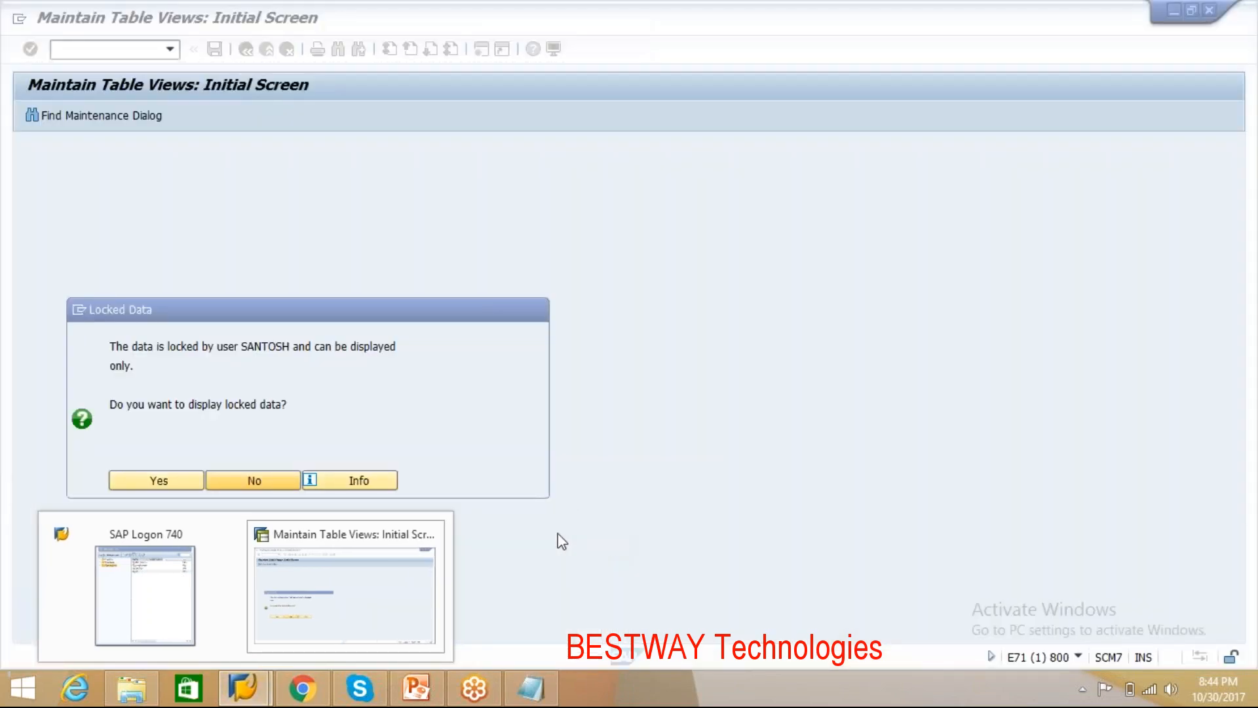
{"action": "left_click", "coordinate": [371, 544]}
{"action": "left_click", "coordinate": [250, 480]}
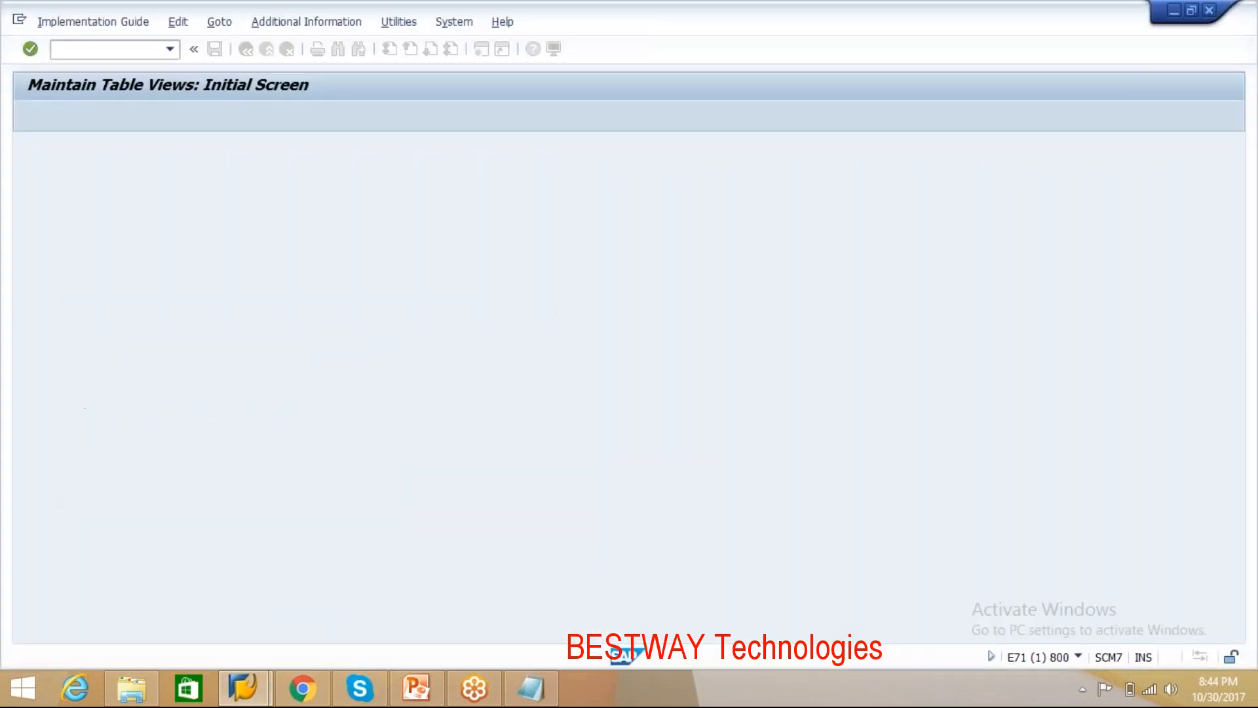
Step: Recheck the first coding mask in the Notepad notes, and open the Define Project Coding Mask activity in the SAP IMG
{"action": "left_click", "coordinate": [526, 590]}
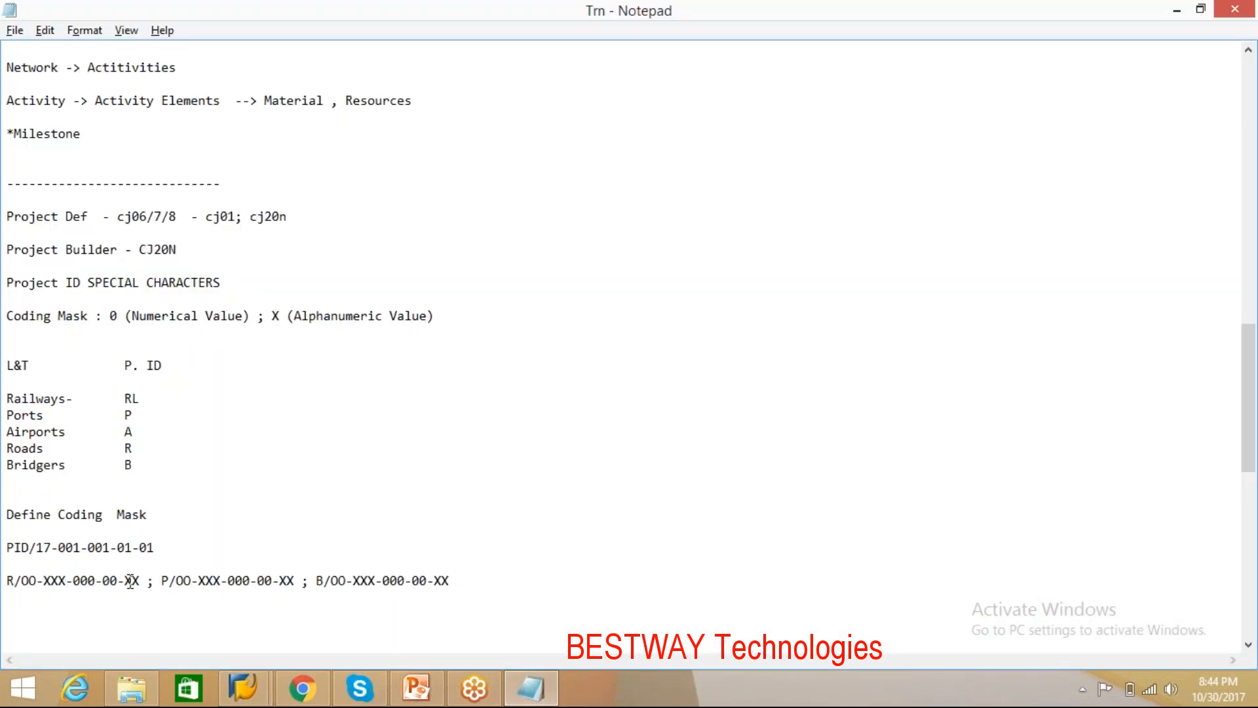
{"action": "left_click_drag", "start_coordinate": [141, 580], "coordinate": [9, 580]}
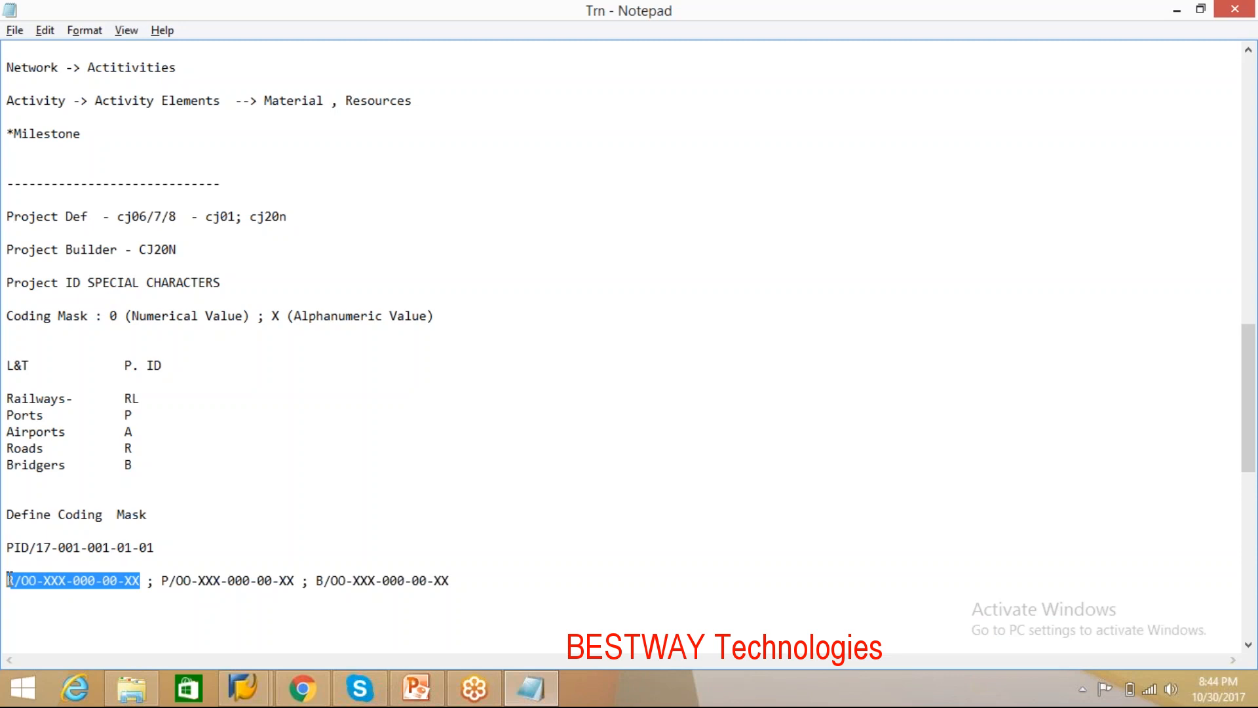
{"action": "key", "text": "alt+Tab"}
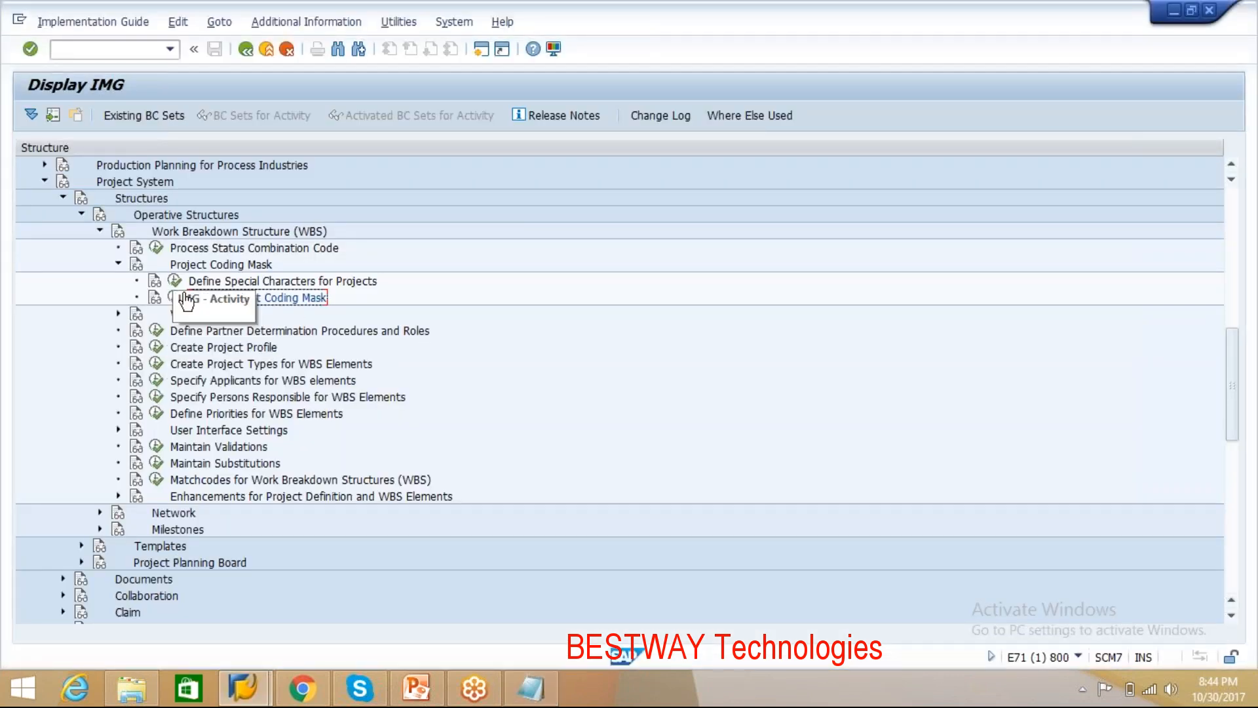
{"action": "left_click", "coordinate": [183, 298]}
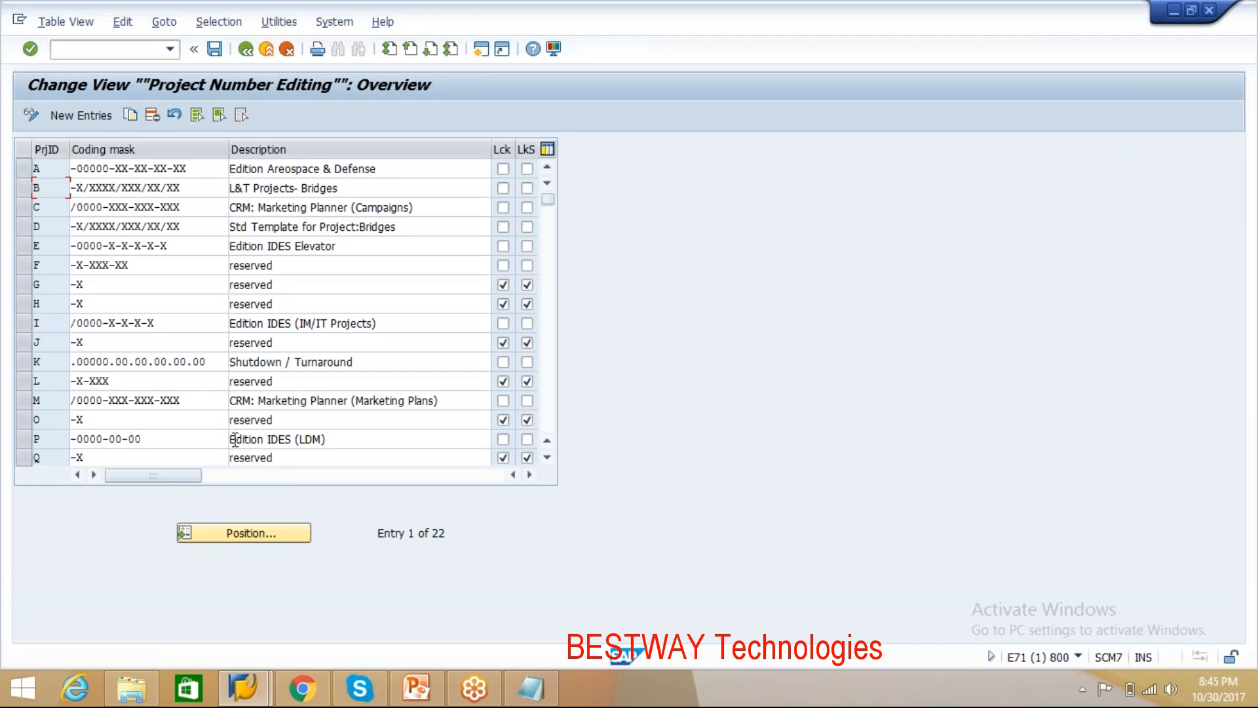
{"action": "left_click", "coordinate": [336, 420]}
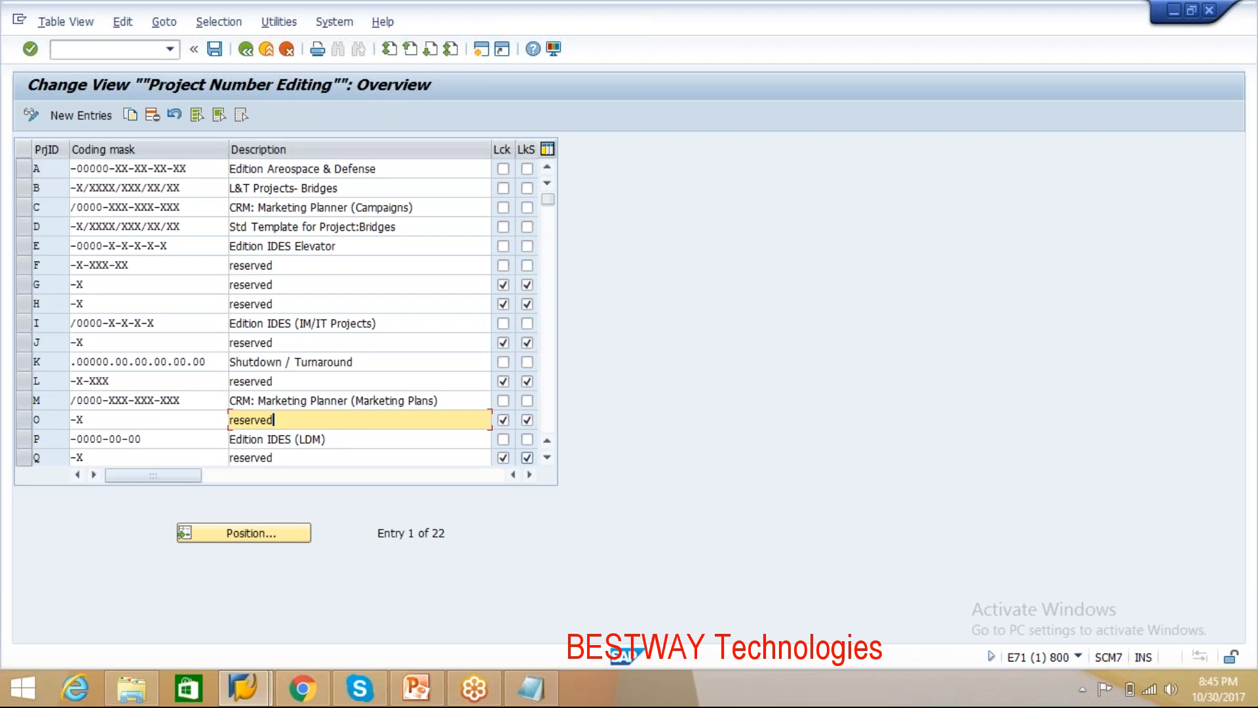
{"action": "left_click", "coordinate": [472, 306]}
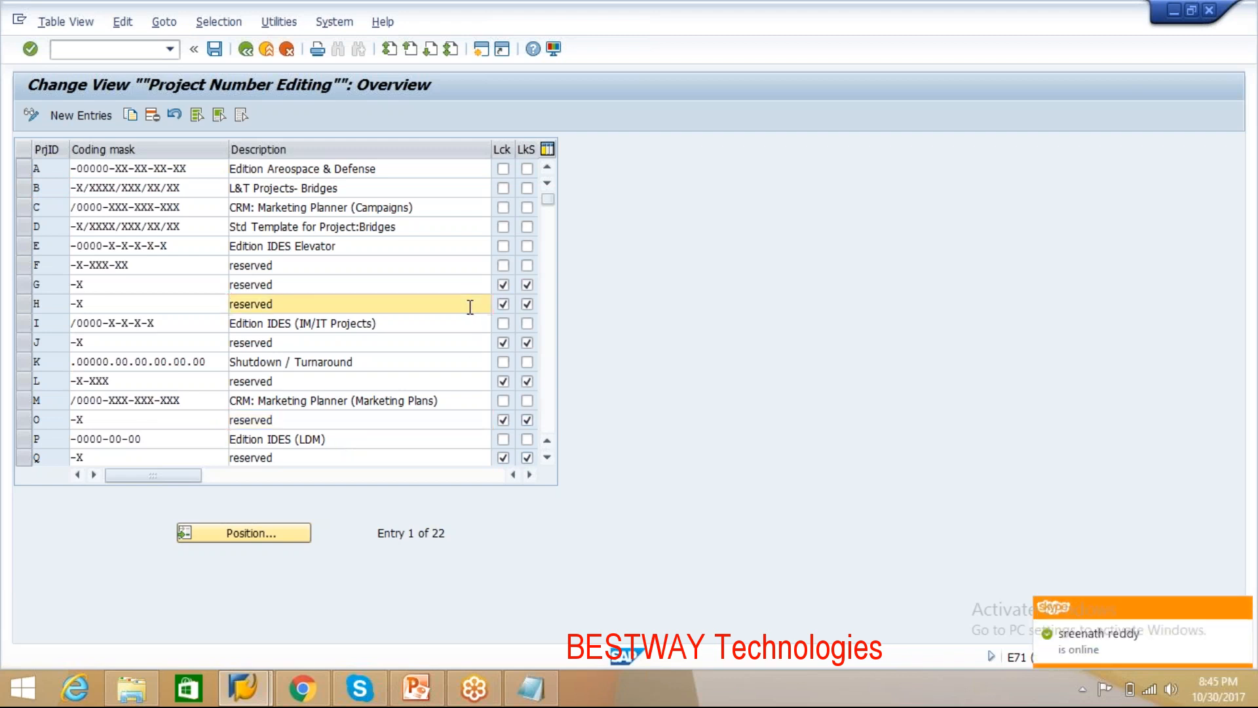
Step: Switch to the Notepad notes and extend the Roads entry to "Roads/Highways"
{"action": "key", "text": "alt+Tab"}
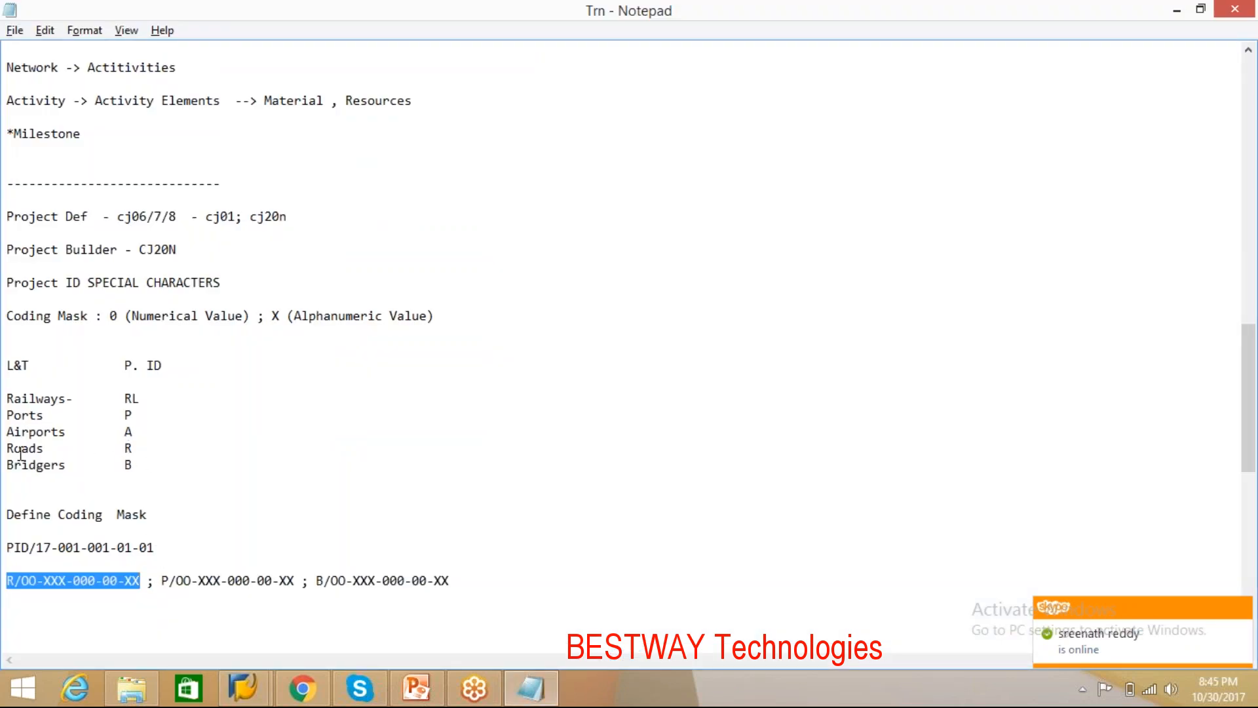
{"action": "left_click", "coordinate": [49, 448]}
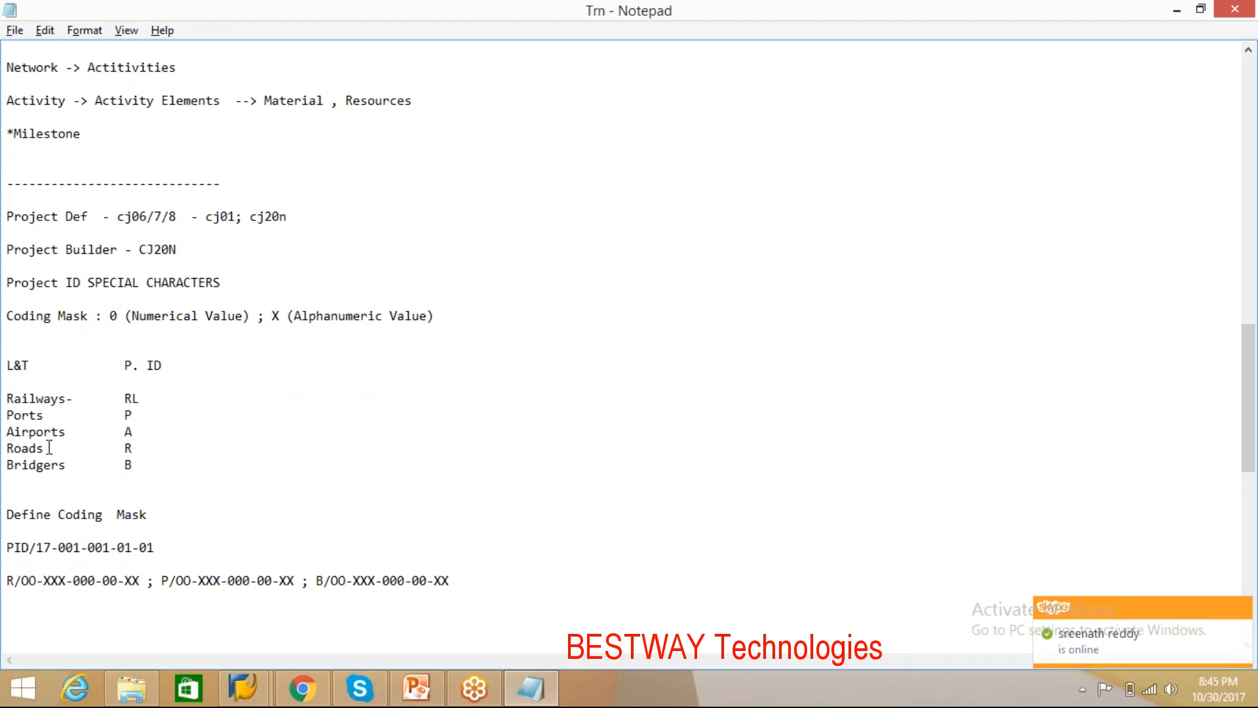
{"action": "type", "text": "/High"}
{"action": "type", "text": "ways"}
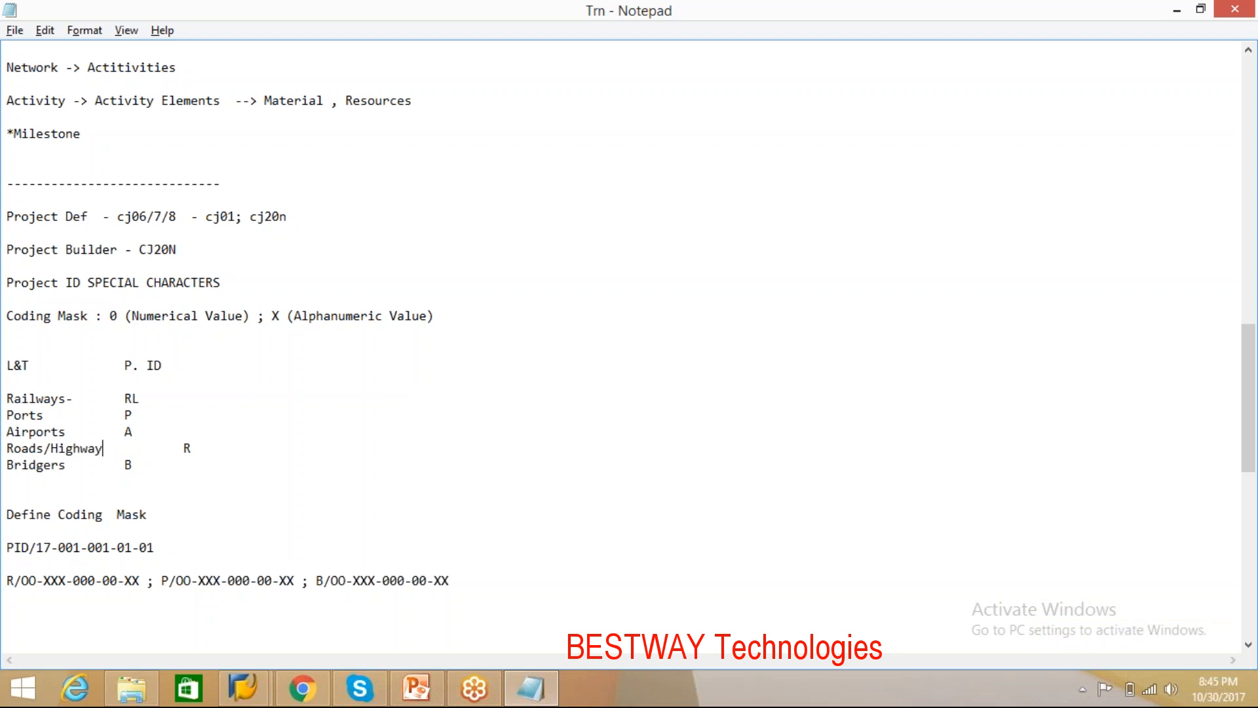
Step: Indent the project IDs of Railways, Ports, Airports and Bridgers to align with the Roads/Highways ID
{"action": "left_click", "coordinate": [123, 398]}
{"action": "key", "text": "Tab"}
{"action": "left_click", "coordinate": [124, 414]}
{"action": "key", "text": "Tab"}
{"action": "left_click", "coordinate": [126, 432]}
{"action": "key", "text": "Tab"}
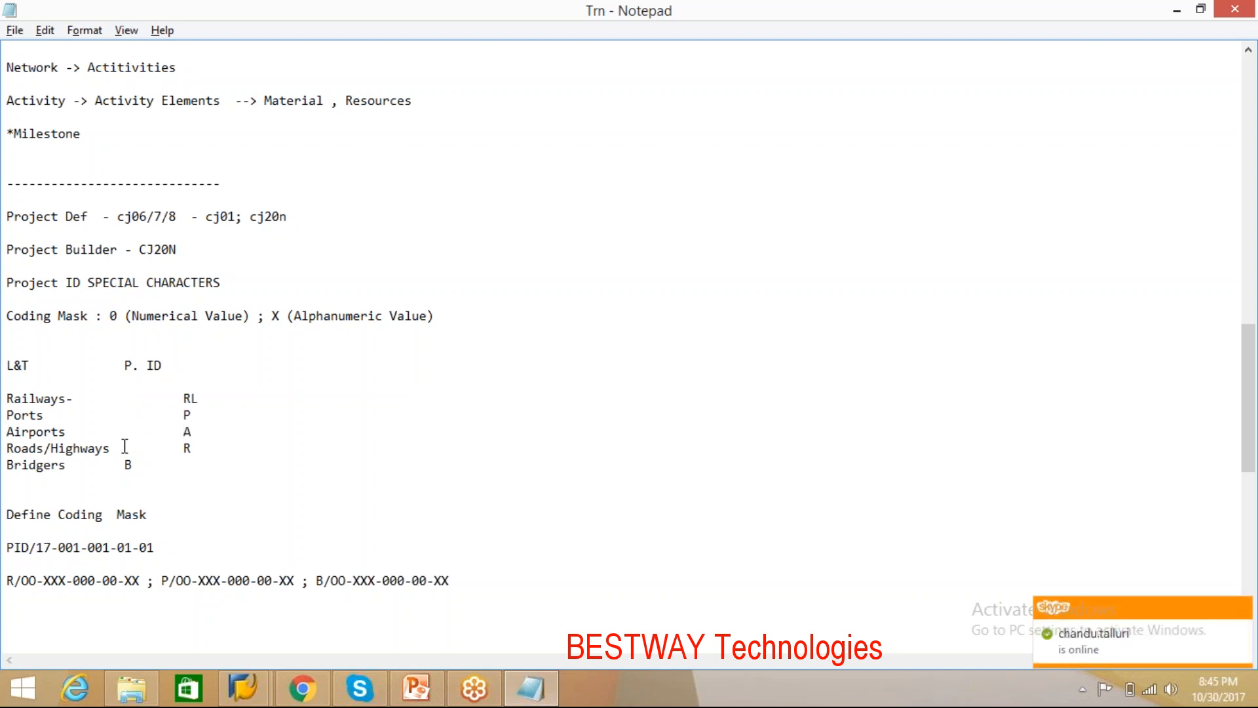
{"action": "left_click", "coordinate": [125, 464]}
{"action": "key", "text": "Tab"}
Step: Change the Roads/Highways project ID and the prefix of the first coding mask to H
{"action": "left_click_drag", "start_coordinate": [194, 448], "coordinate": [183, 448]}
{"action": "type", "text": "H"}
{"action": "left_click_drag", "start_coordinate": [14, 580], "coordinate": [7, 580]}
{"action": "key", "text": "BackSpace"}
{"action": "type", "text": "H"}
{"action": "key", "text": "BackSpace"}
{"action": "type", "text": "H"}
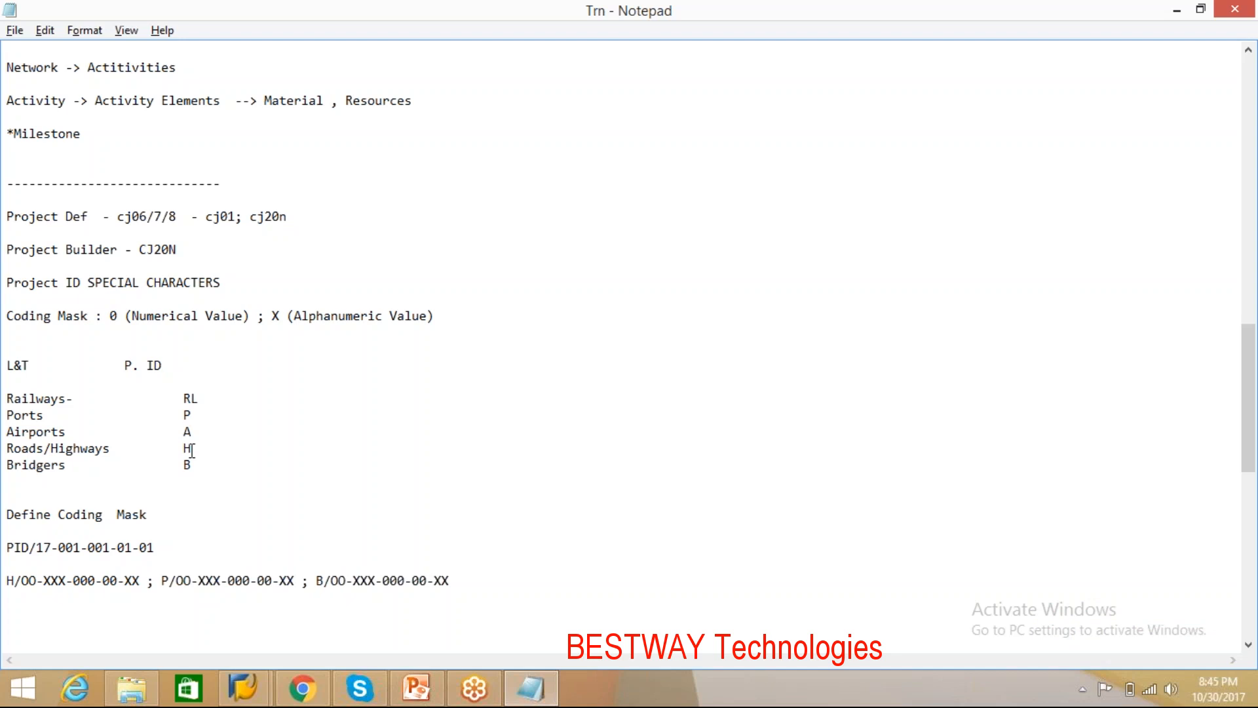
Step: Switch to SAP and clear both lock checkboxes of project ID H
{"action": "key", "text": "alt+Tab"}
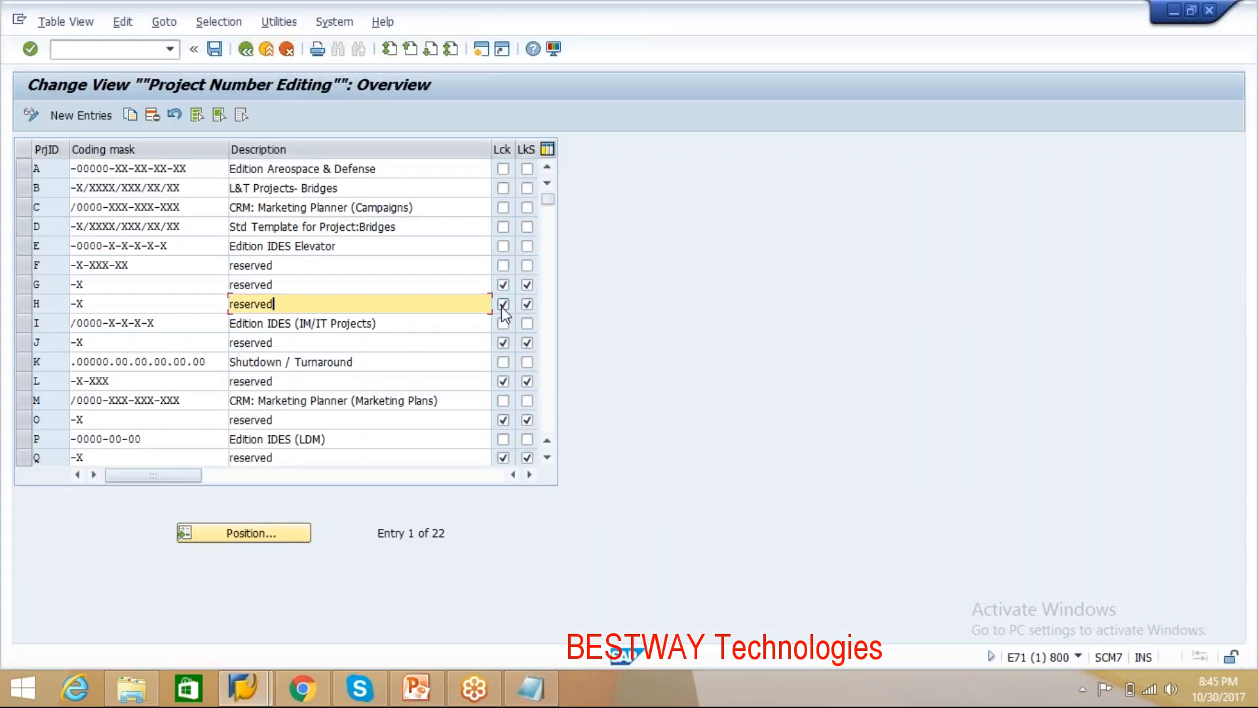
{"action": "left_click", "coordinate": [504, 305]}
{"action": "left_click", "coordinate": [528, 304]}
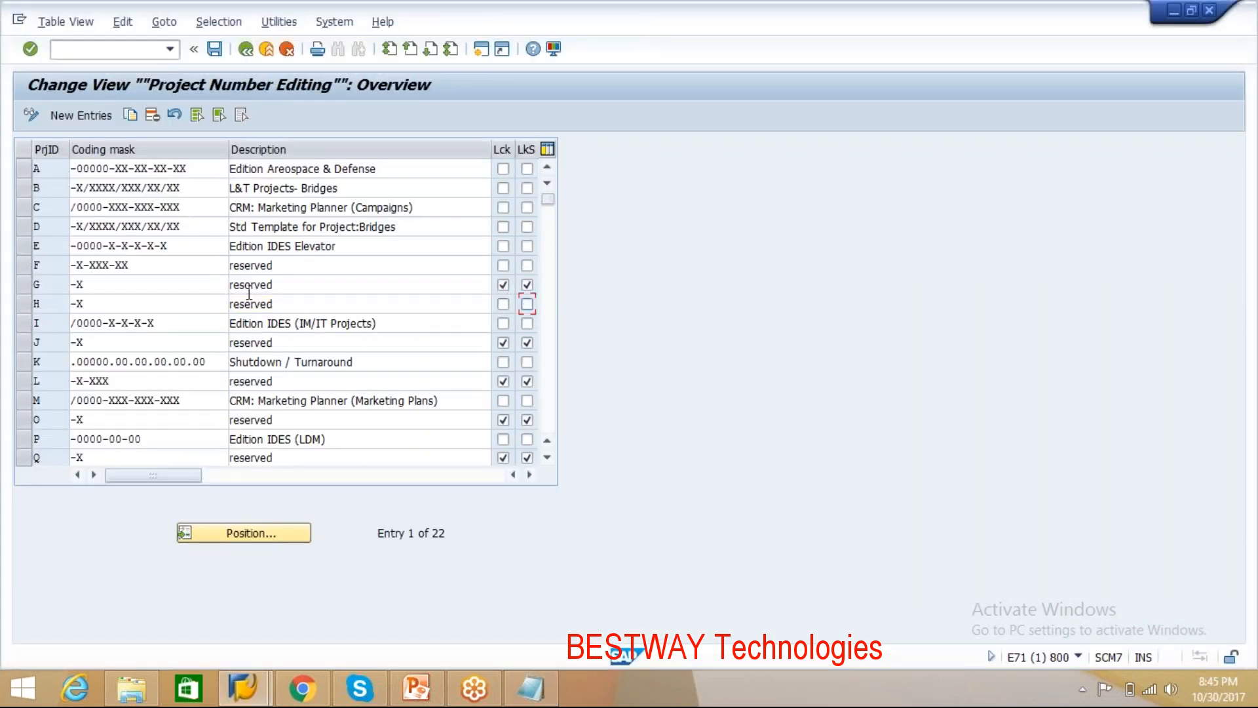
Step: Copy the mask H/OO-XXX-000-00-XX from the Notepad notes into the coding mask of project ID H in SAP
{"action": "left_click", "coordinate": [52, 305]}
{"action": "left_click", "coordinate": [94, 303]}
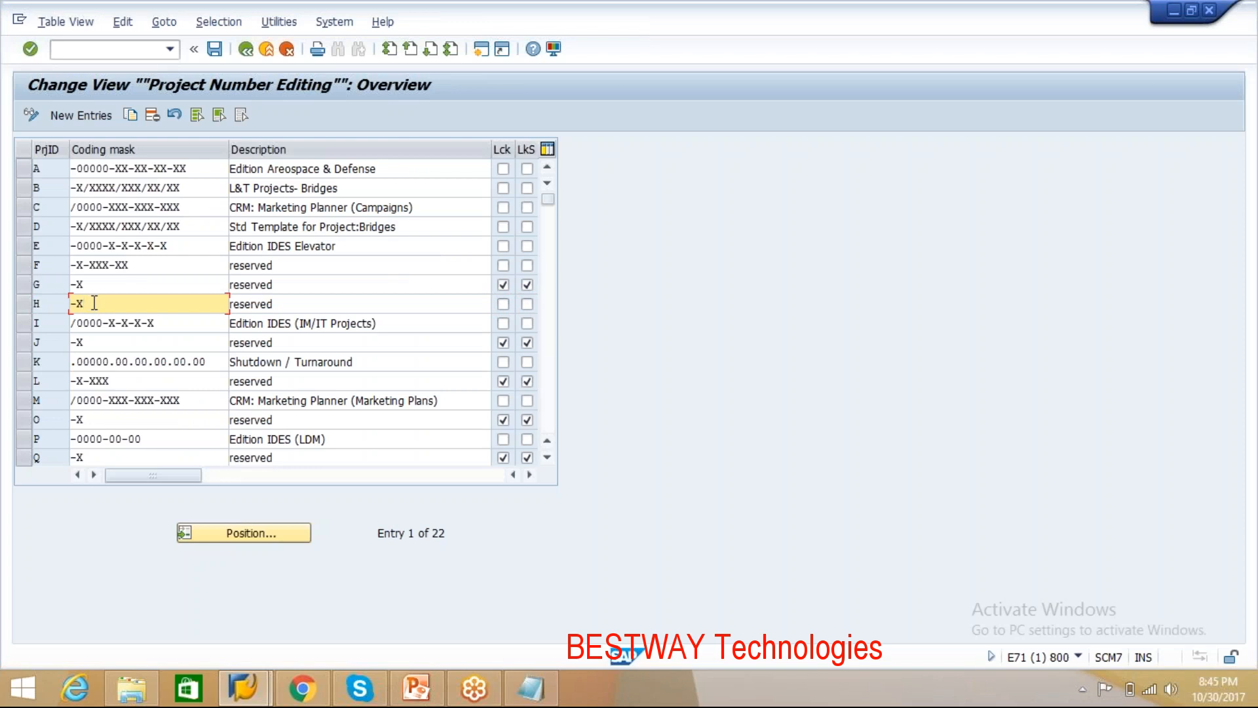
{"action": "key", "text": "alt+Tab"}
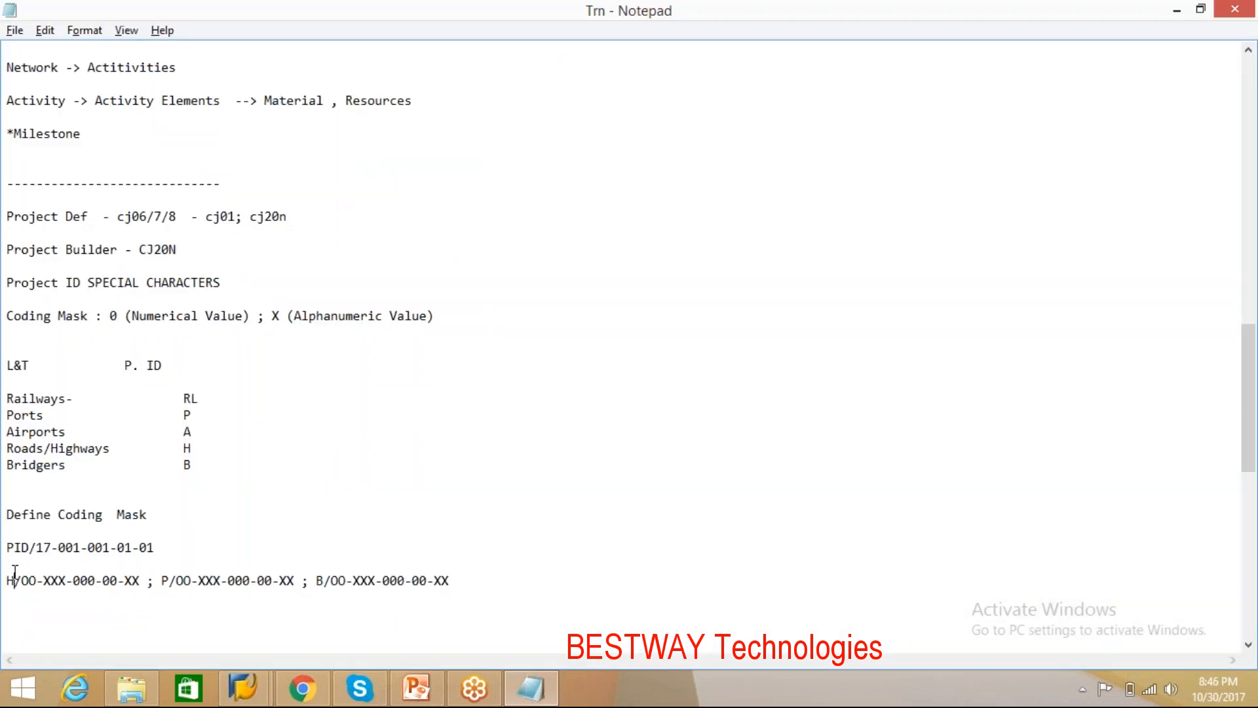
{"action": "key", "text": "alt+Tab"}
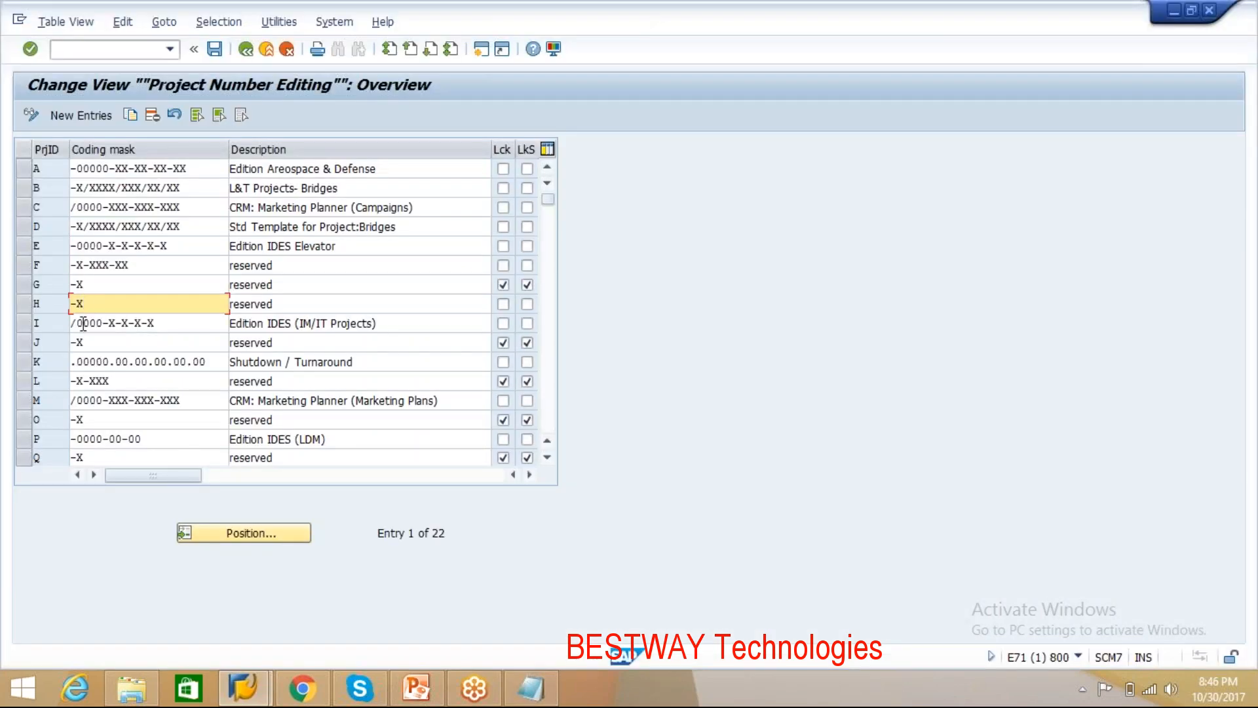
{"action": "key", "text": "alt+Tab"}
{"action": "key", "text": "alt+Tab"}
{"action": "key", "text": "alt+Tab"}
{"action": "left_click_drag", "start_coordinate": [9, 581], "coordinate": [143, 581]}
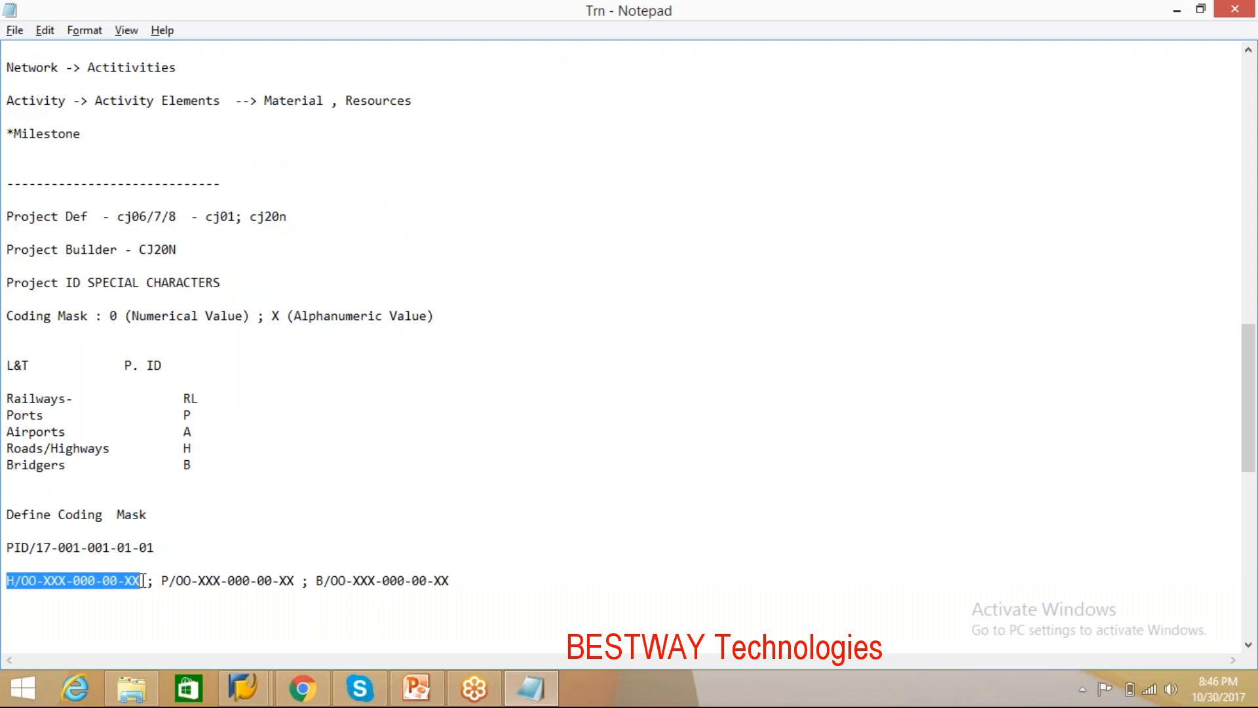
{"action": "key", "text": "ctrl+c"}
{"action": "key", "text": "alt+Tab"}
{"action": "key", "text": "ctrl+v"}
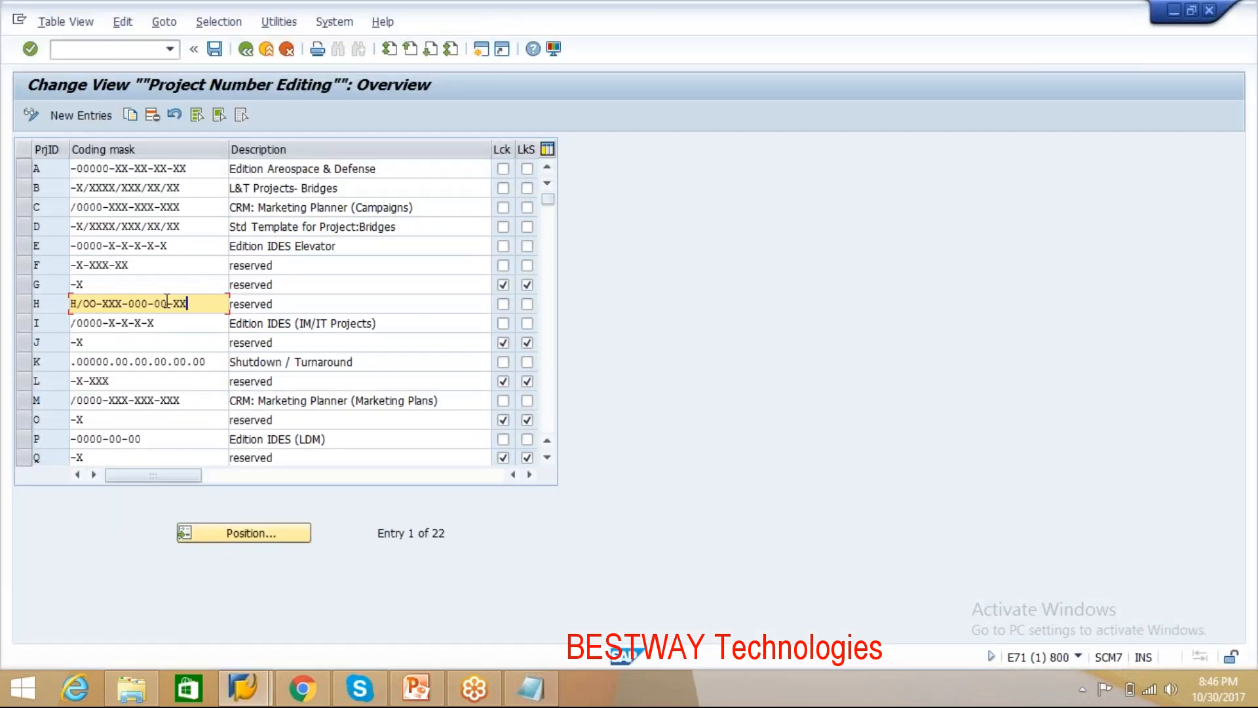
Step: Correct the coding mask of project ID H to /00-XXX-000-00-XX, dropping the H prefix and using zeros
{"action": "left_click", "coordinate": [83, 303]}
{"action": "key", "text": "BackSpace"}
{"action": "key", "text": "BackSpace"}
{"action": "type", "text": "/"}
{"action": "key", "text": "Delete"}
{"action": "key", "text": "Delete"}
{"action": "type", "text": "00"}
Step: Replace the description of project ID H with "L&T Highway and Road Projects" and submit the row
{"action": "left_click", "coordinate": [297, 303]}
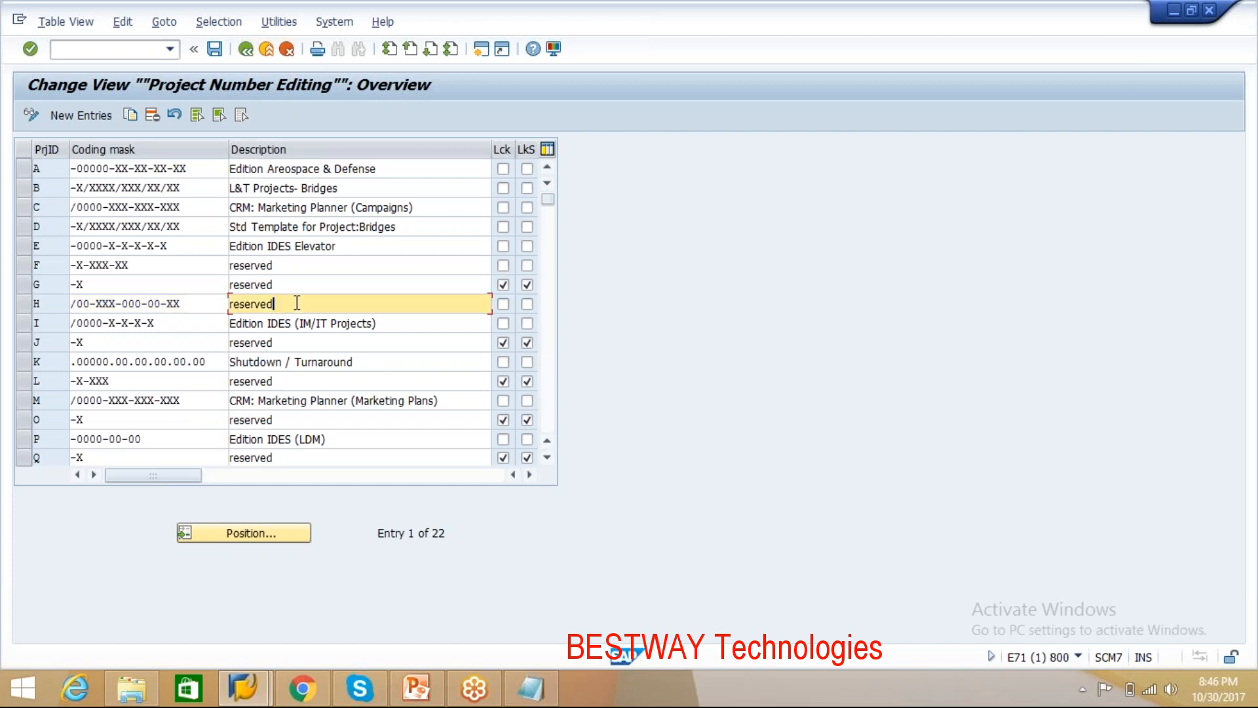
{"action": "key", "text": "BackSpace"}
{"action": "key", "text": "BackSpace"}
{"action": "key", "text": "BackSpace"}
{"action": "key", "text": "BackSpace"}
{"action": "key", "text": "BackSpace"}
{"action": "key", "text": "BackSpace"}
{"action": "key", "text": "BackSpace"}
{"action": "key", "text": "BackSpace"}
{"action": "type", "text": "R"}
{"action": "key", "text": "BackSpace"}
{"action": "type", "text": "L&T Highway and Road Projedt"}
{"action": "key", "text": "BackSpace"}
{"action": "key", "text": "BackSpace"}
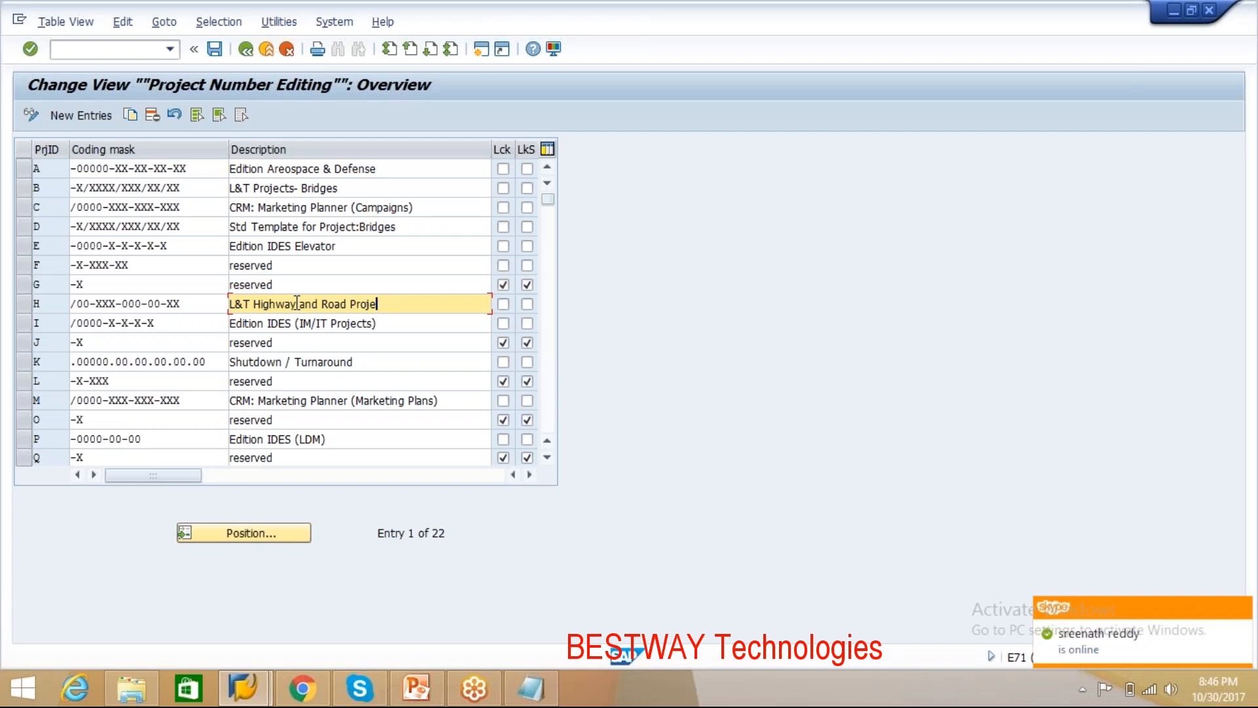
{"action": "type", "text": "cts"}
{"action": "key", "text": "Return"}
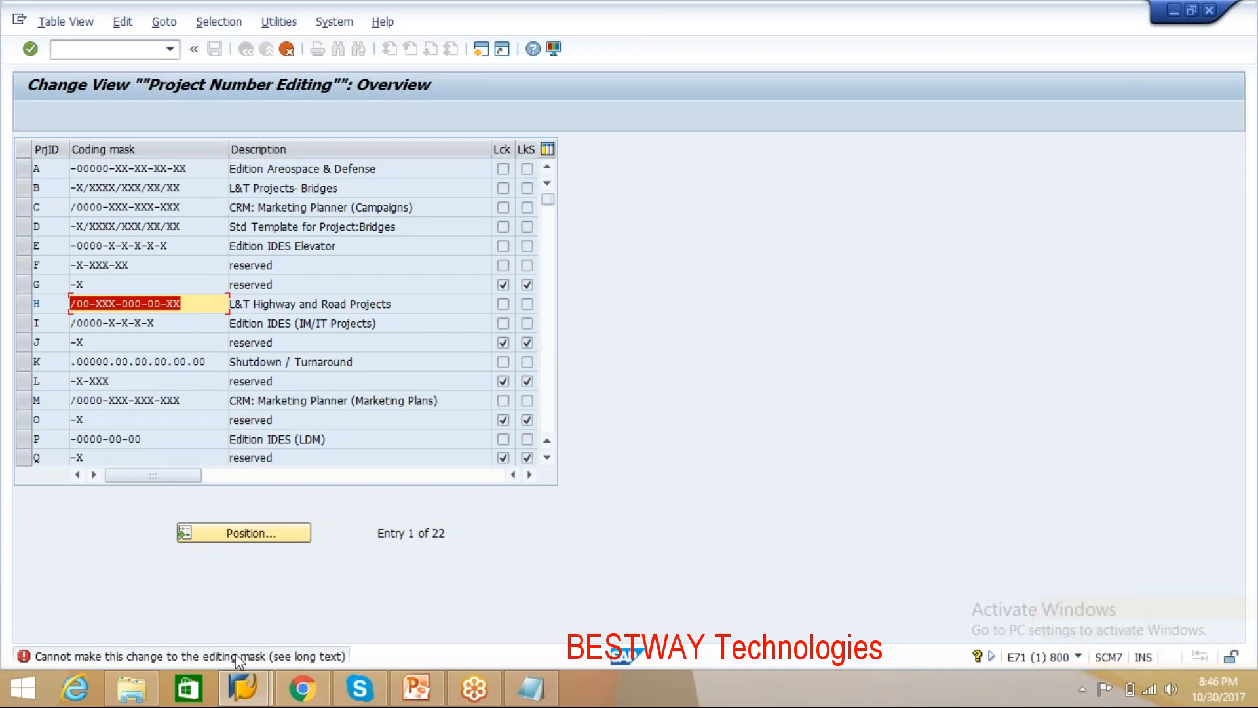
Step: Clear the coding mask of project ID H
{"action": "left_click", "coordinate": [80, 307]}
{"action": "double_click", "coordinate": [156, 308]}
{"action": "key", "text": "Delete"}
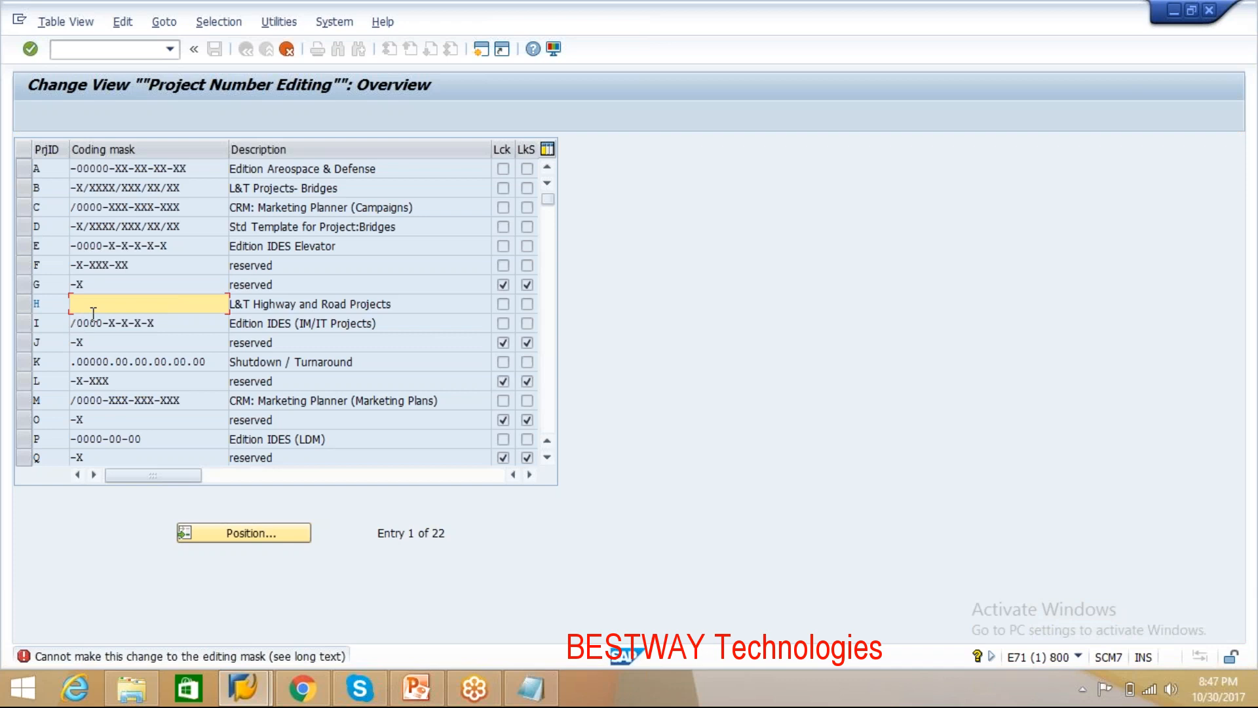
Step: Change the first coding mask in the Notepad notes to H-X-XXX-000-00-XX and reset project ID H's mask in SAP to -X
{"action": "key", "text": "alt+Tab"}
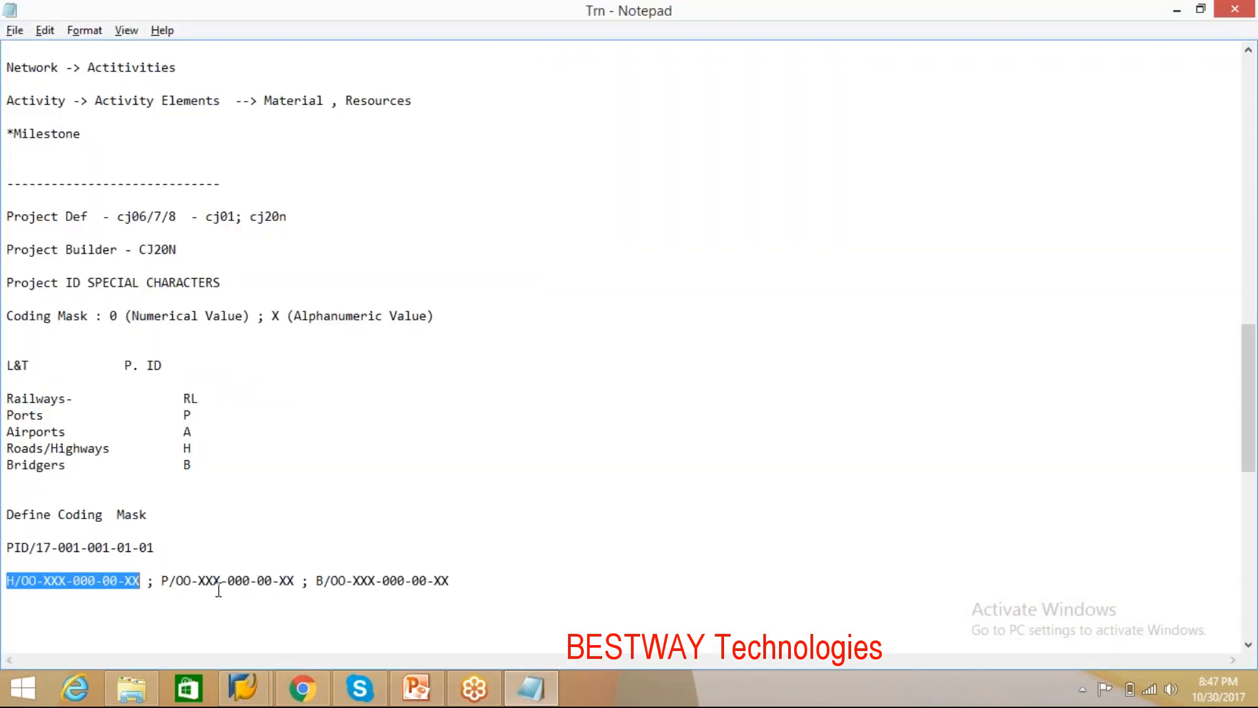
{"action": "left_click", "coordinate": [36, 585]}
{"action": "key", "text": "BackSpace"}
{"action": "key", "text": "BackSpace"}
{"action": "key", "text": "BackSpace"}
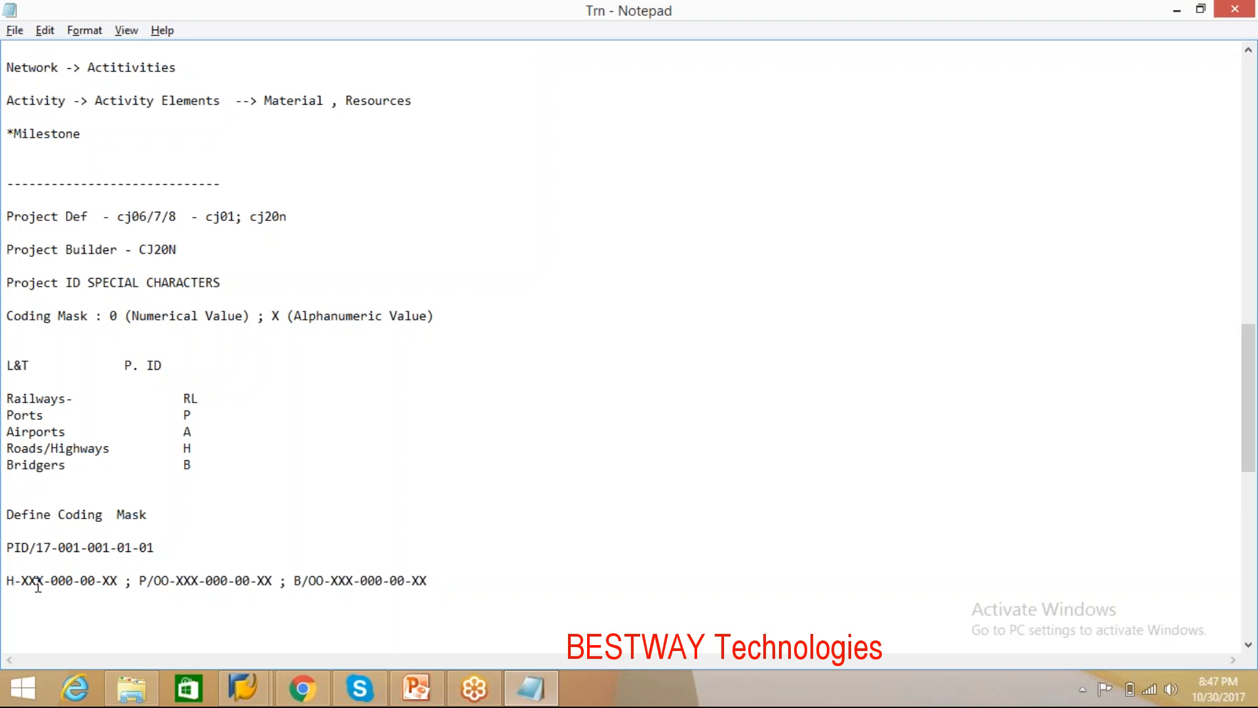
{"action": "type", "text": "-X"}
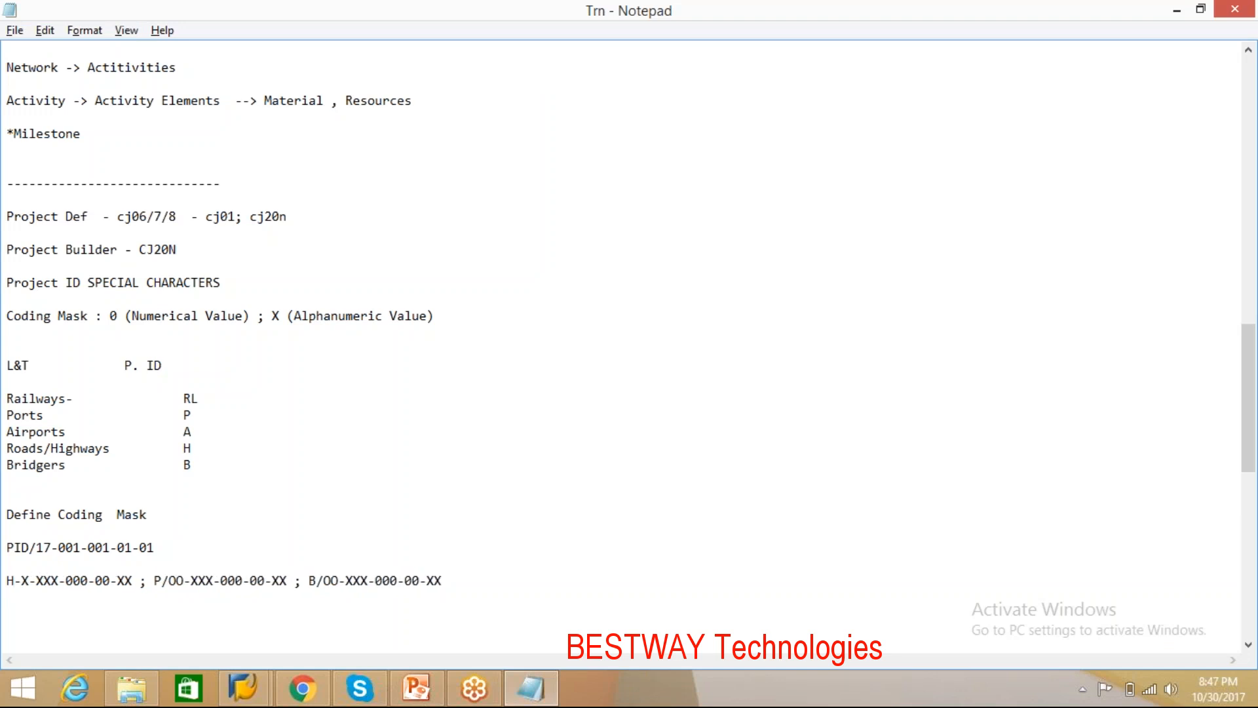
{"action": "key", "text": "alt+Tab"}
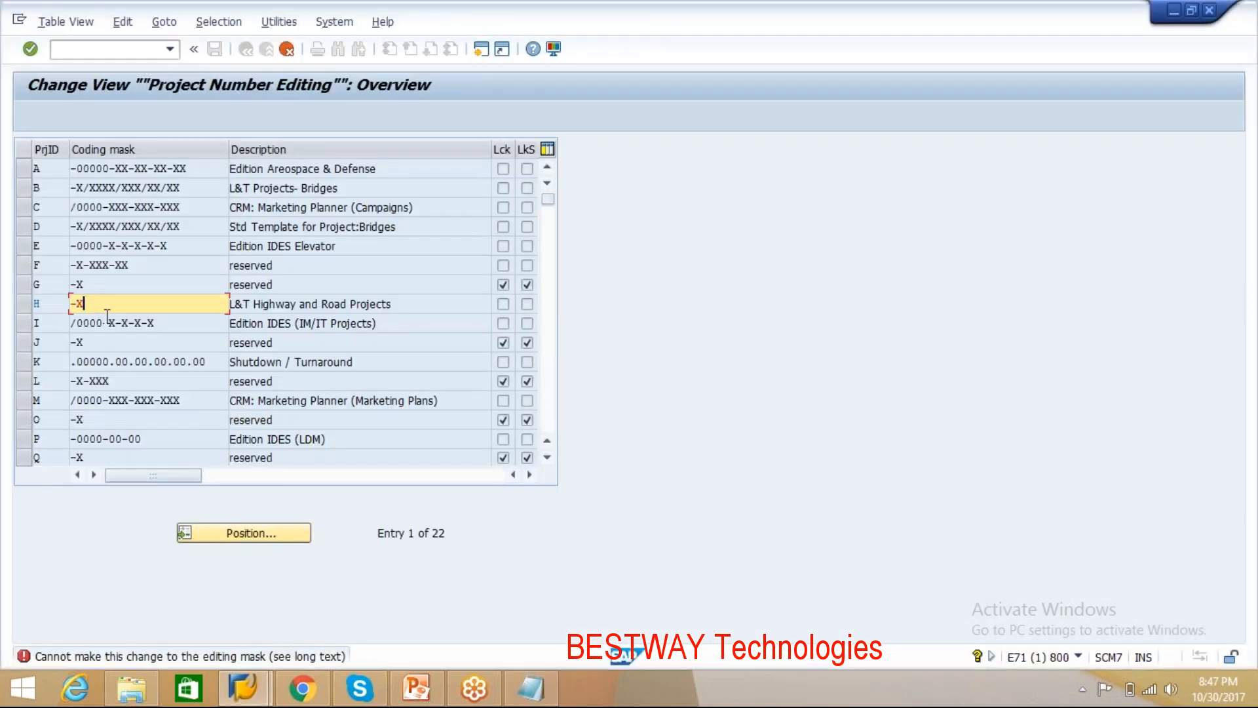
Step: Compare the first coding mask in the notes with project ID H's mask in SAP, and read the error message's long text
{"action": "key", "text": "alt+Tab"}
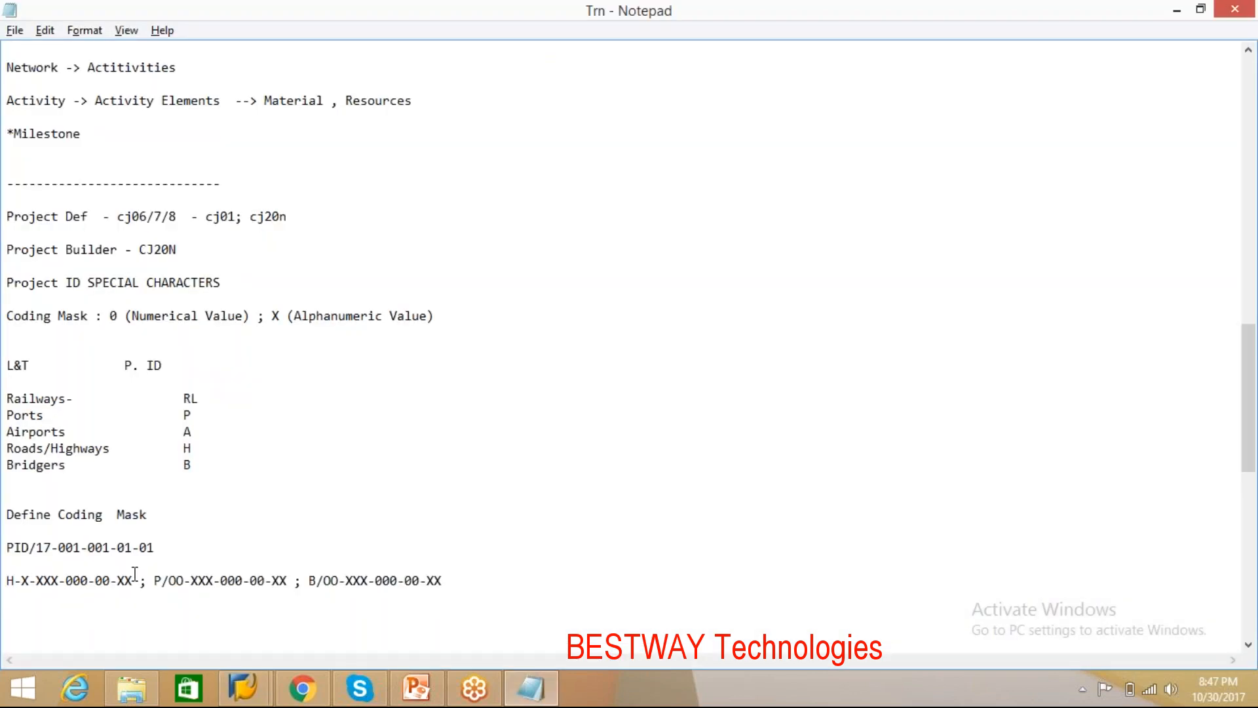
{"action": "left_click_drag", "start_coordinate": [132, 580], "coordinate": [8, 579]}
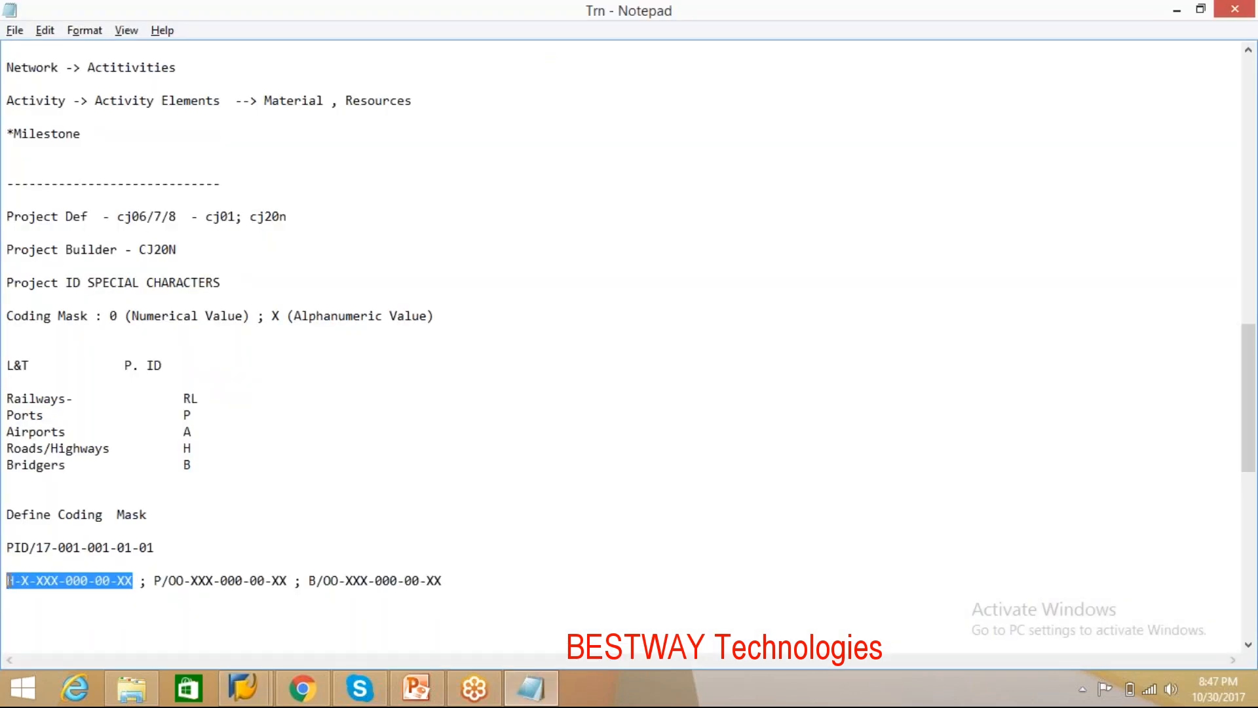
{"action": "key", "text": "alt+Tab"}
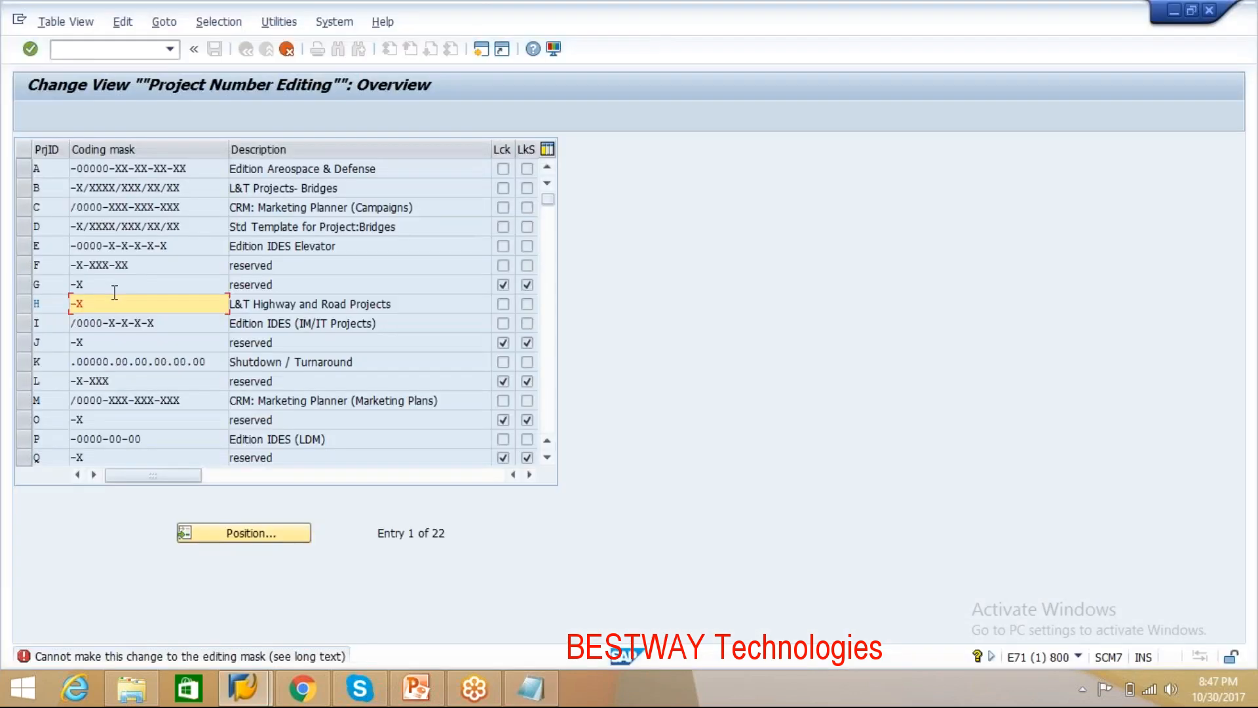
{"action": "key", "text": "alt+Tab"}
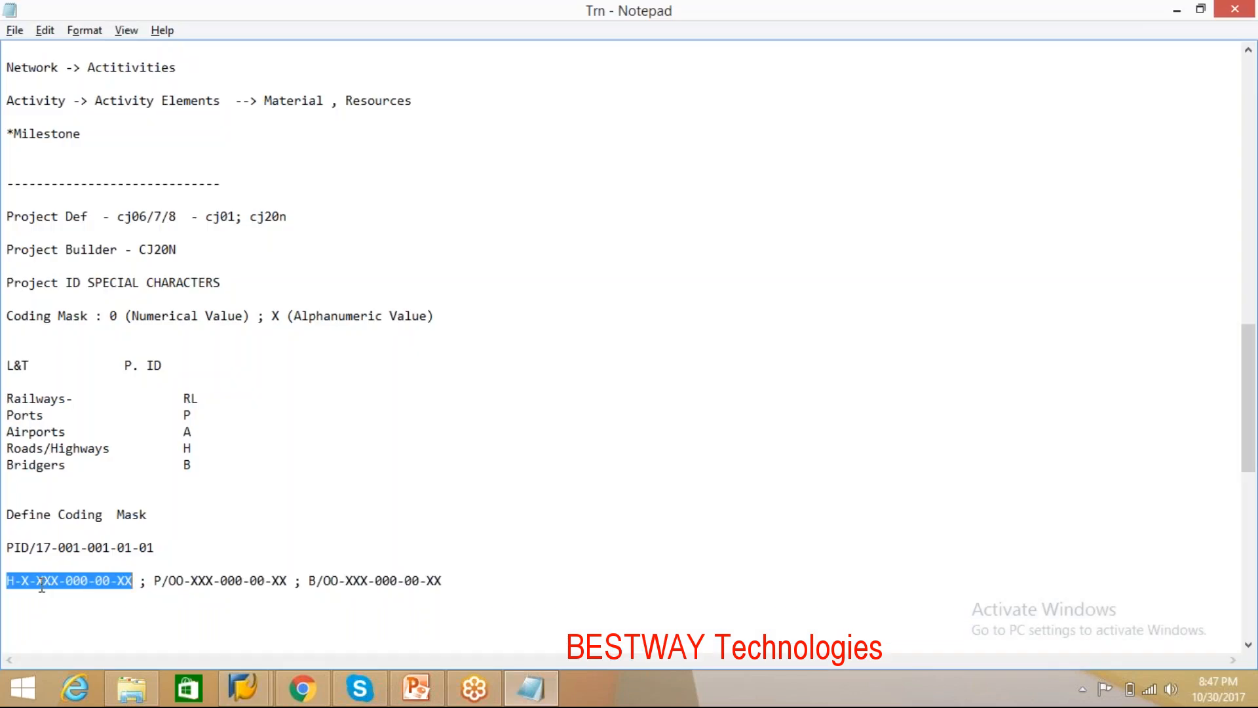
{"action": "key", "text": "alt+Tab"}
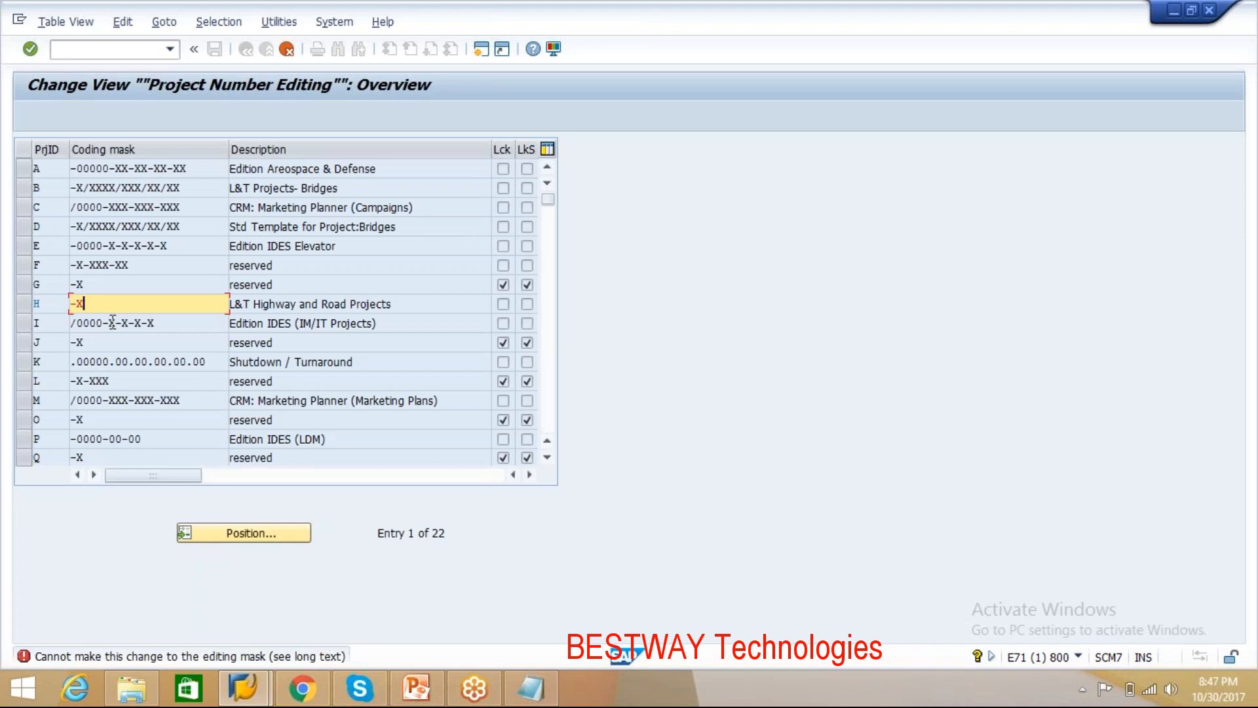
{"action": "key", "text": "alt+Tab"}
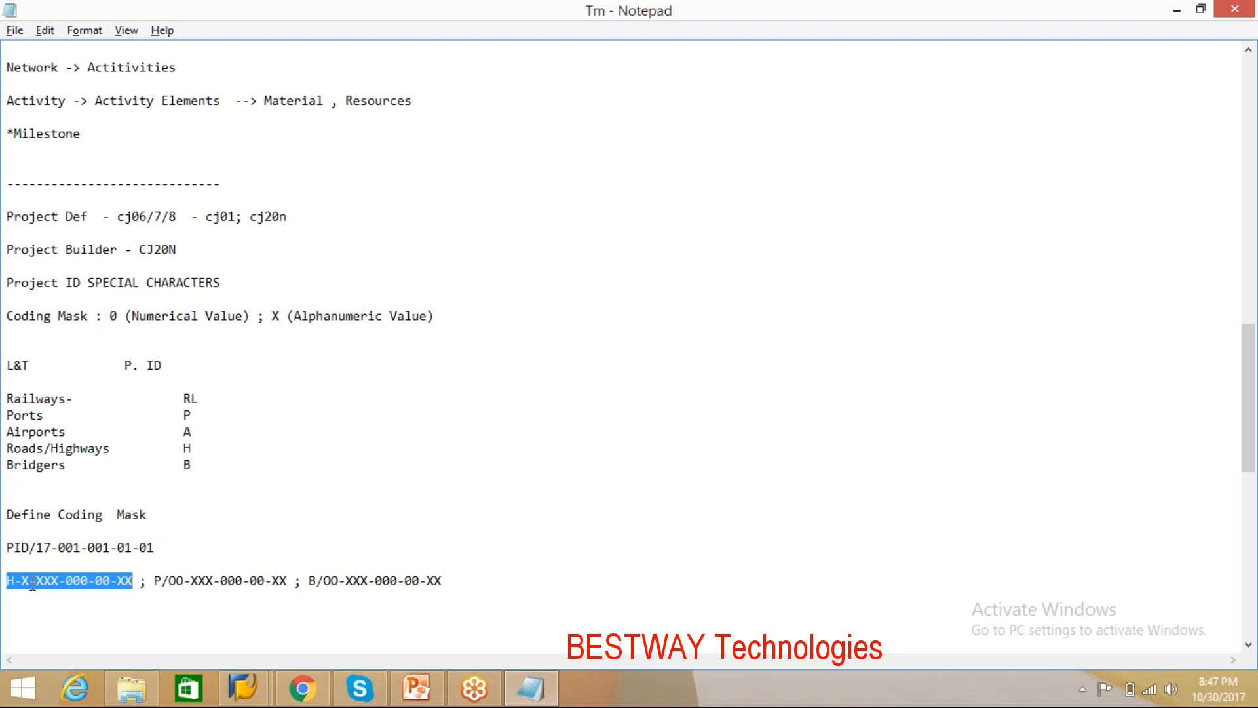
{"action": "key", "text": "alt+Tab"}
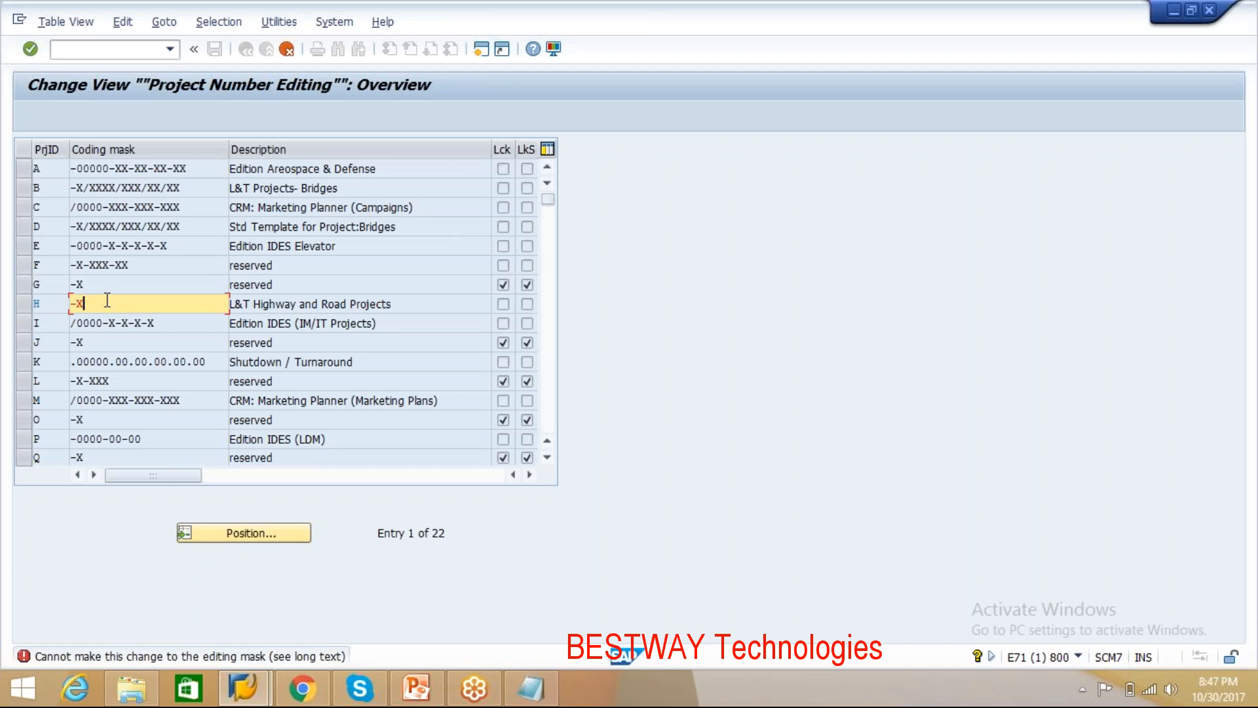
{"action": "left_click", "coordinate": [237, 659]}
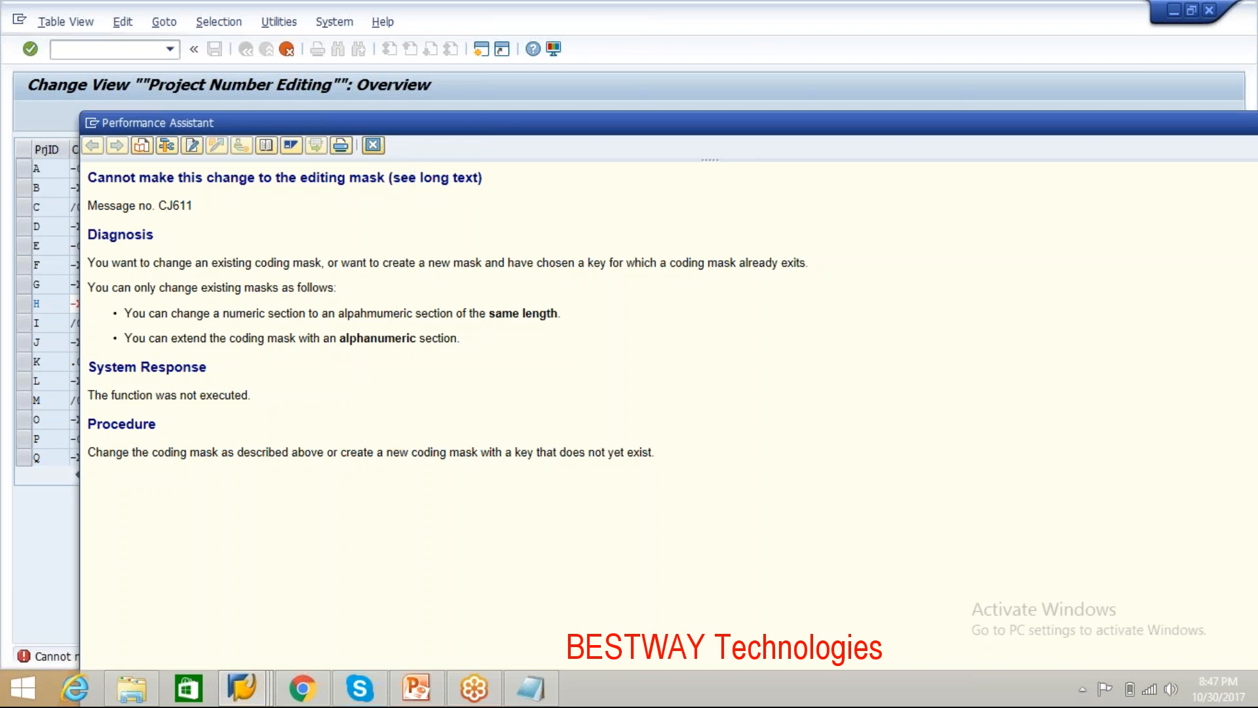
{"action": "left_click", "coordinate": [373, 145]}
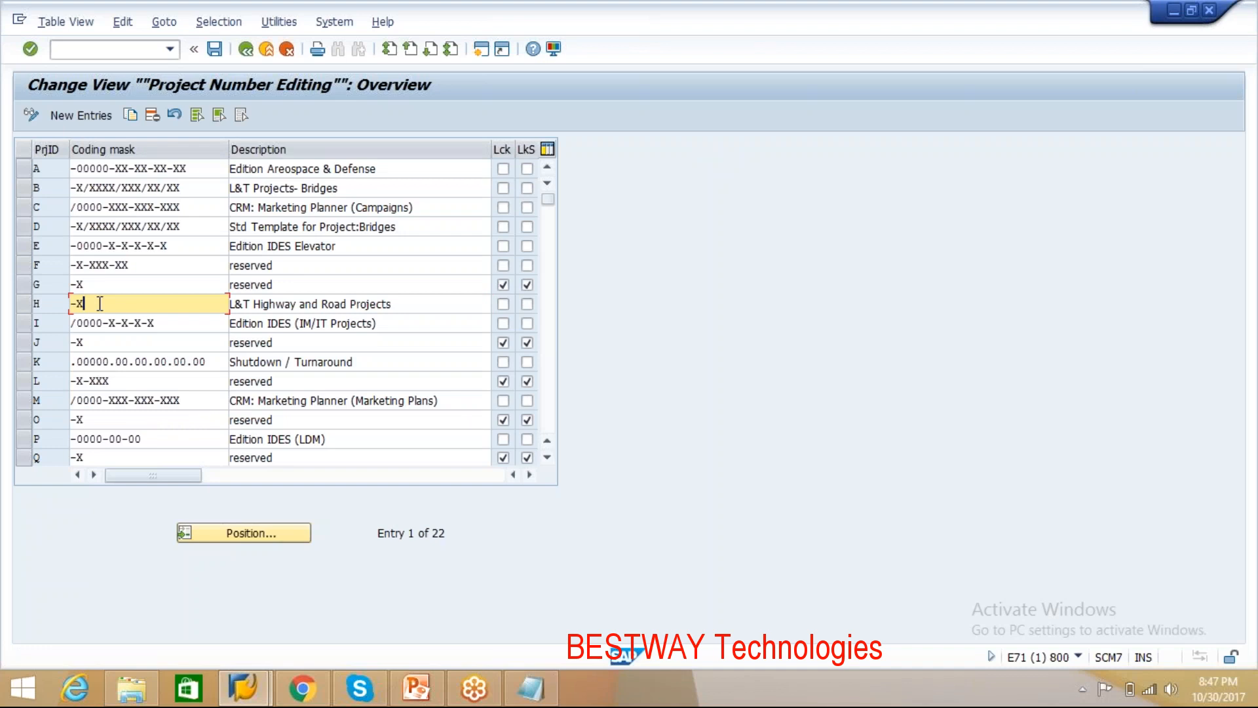
Step: Recheck the remaining sections of the first mask in the Notepad notes, and extend project ID H's coding mask in SAP to -XX
{"action": "key", "text": "alt+Tab"}
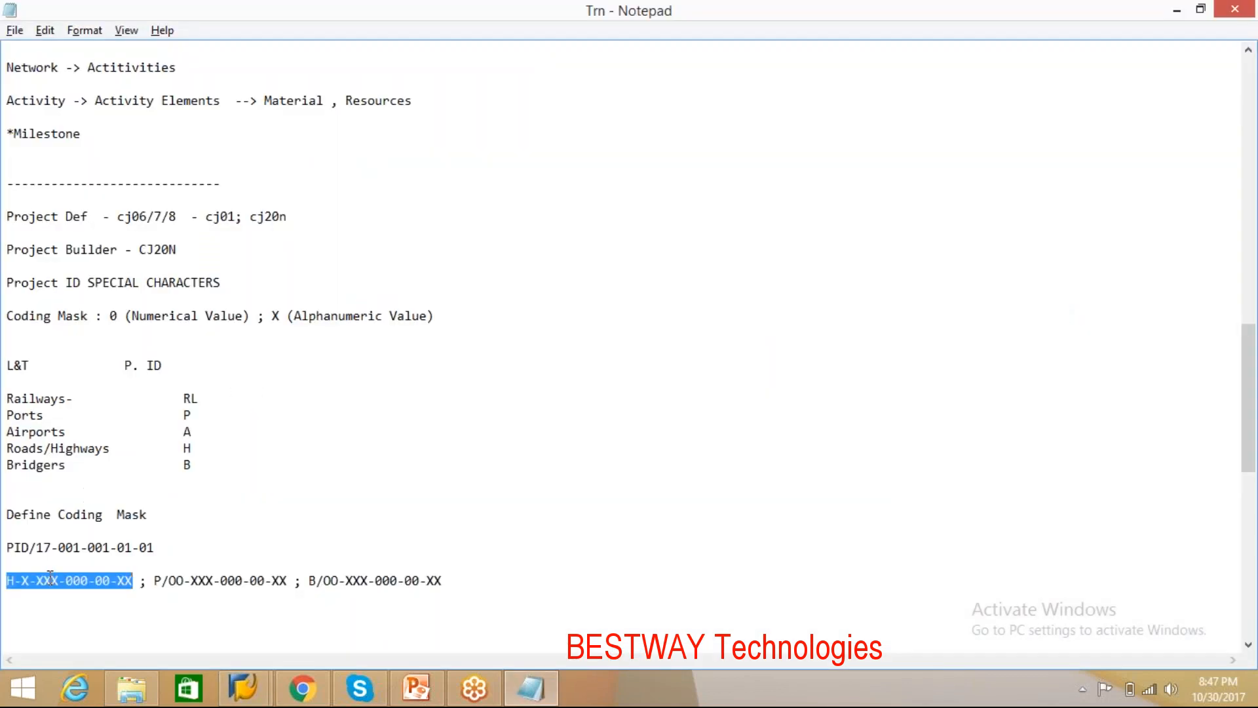
{"action": "left_click", "coordinate": [51, 576]}
{"action": "left_click_drag", "start_coordinate": [28, 580], "coordinate": [123, 574]}
{"action": "key", "text": "alt+Tab"}
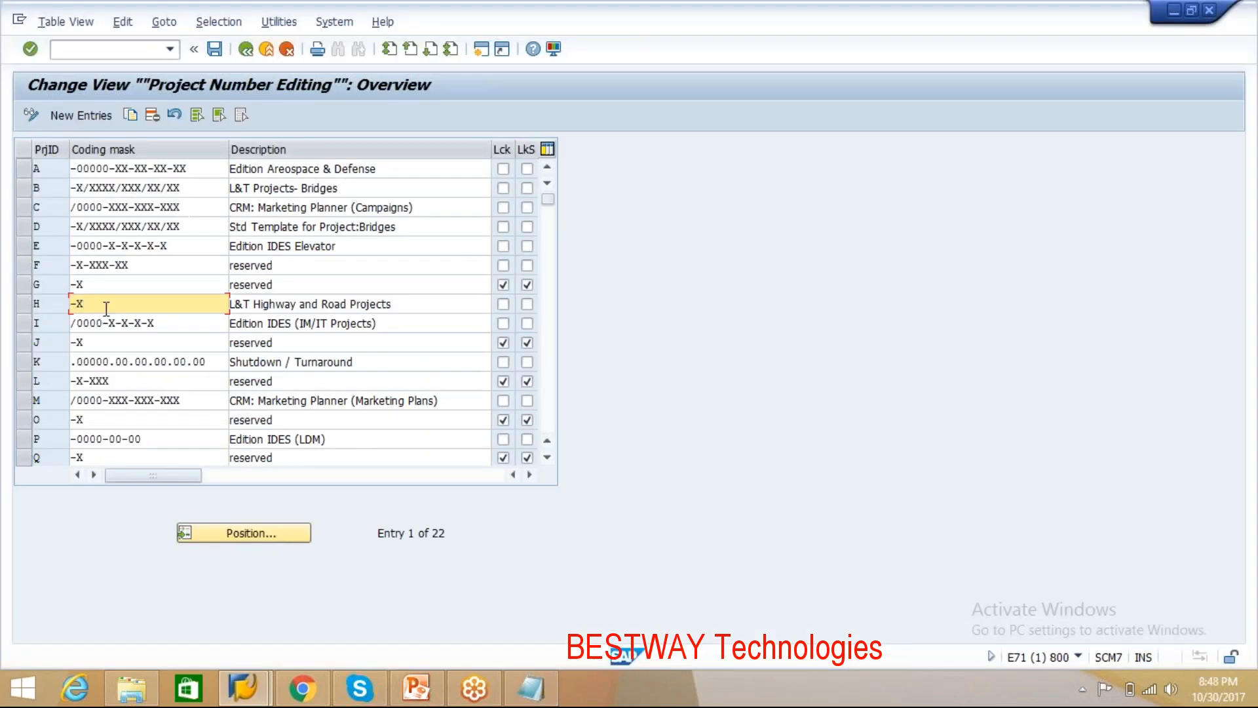
{"action": "type", "text": "X"}
Step: Switch to the Notepad notes and shorten the first coding mask to H-XX-000-00-XX
{"action": "key", "text": "alt+Tab"}
{"action": "left_click", "coordinate": [37, 577]}
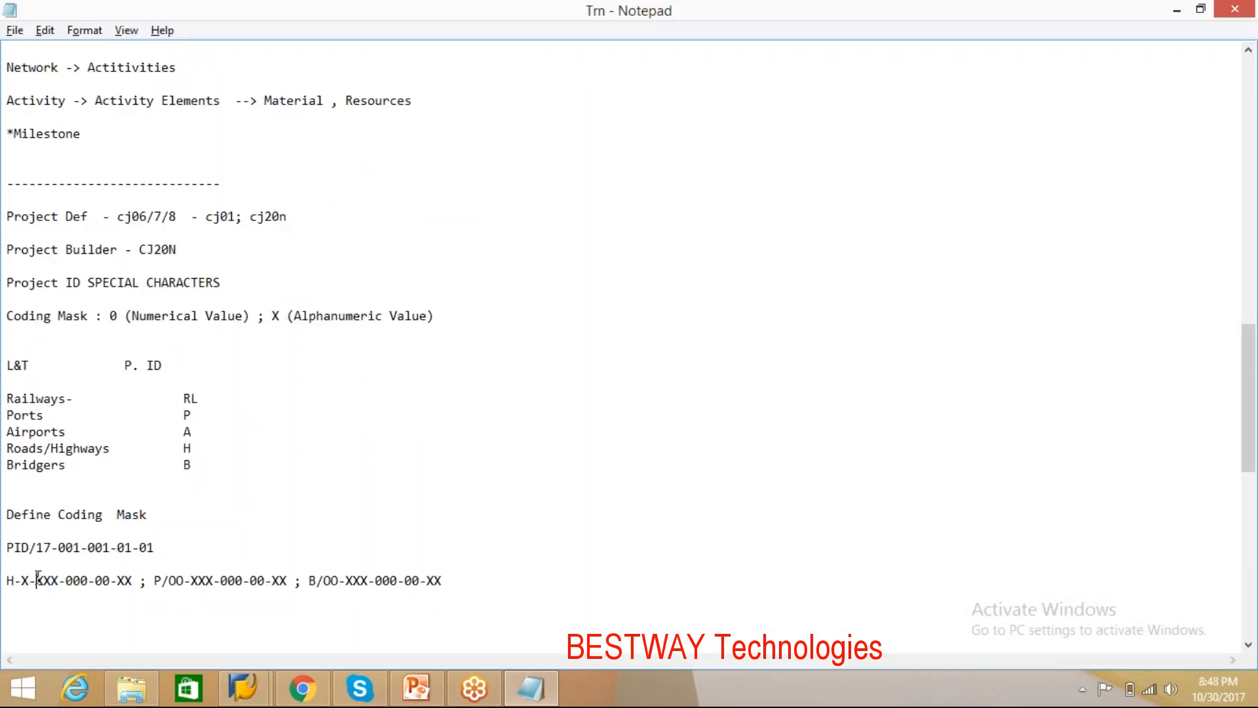
{"action": "key", "text": "BackSpace"}
{"action": "key", "text": "BackSpace"}
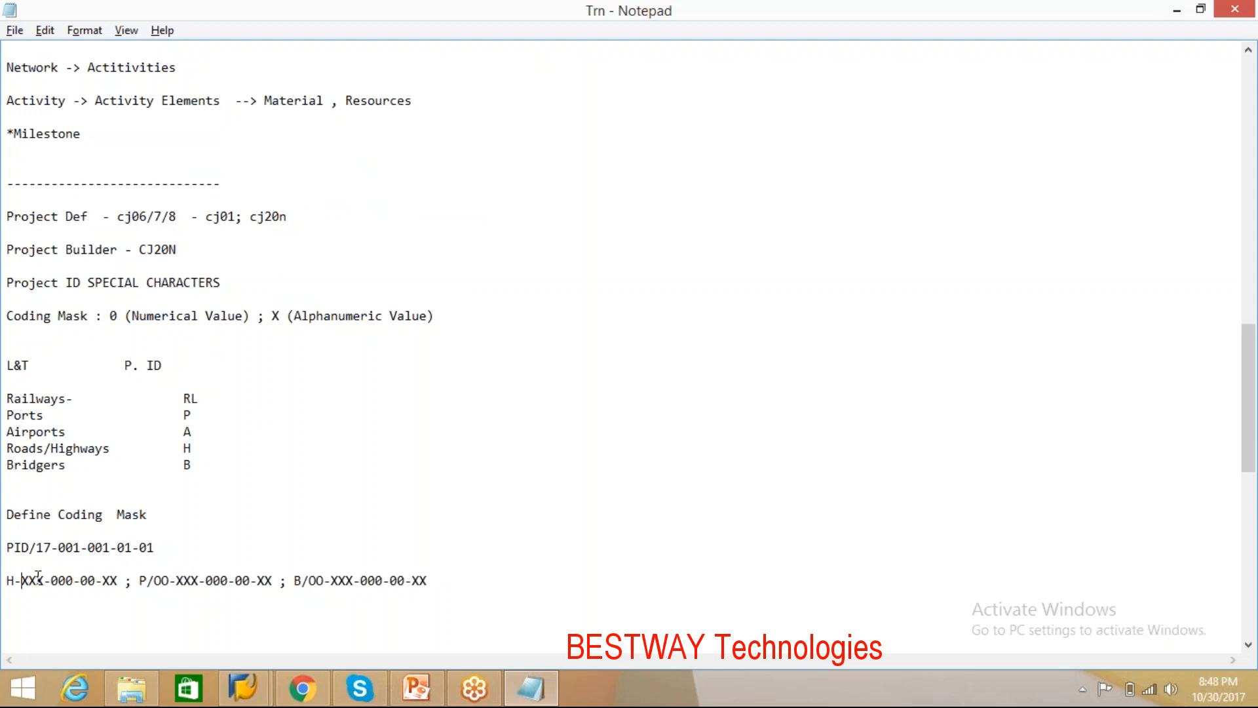
{"action": "key", "text": "Right"}
{"action": "key", "text": "Right"}
{"action": "key", "text": "BackSpace"}
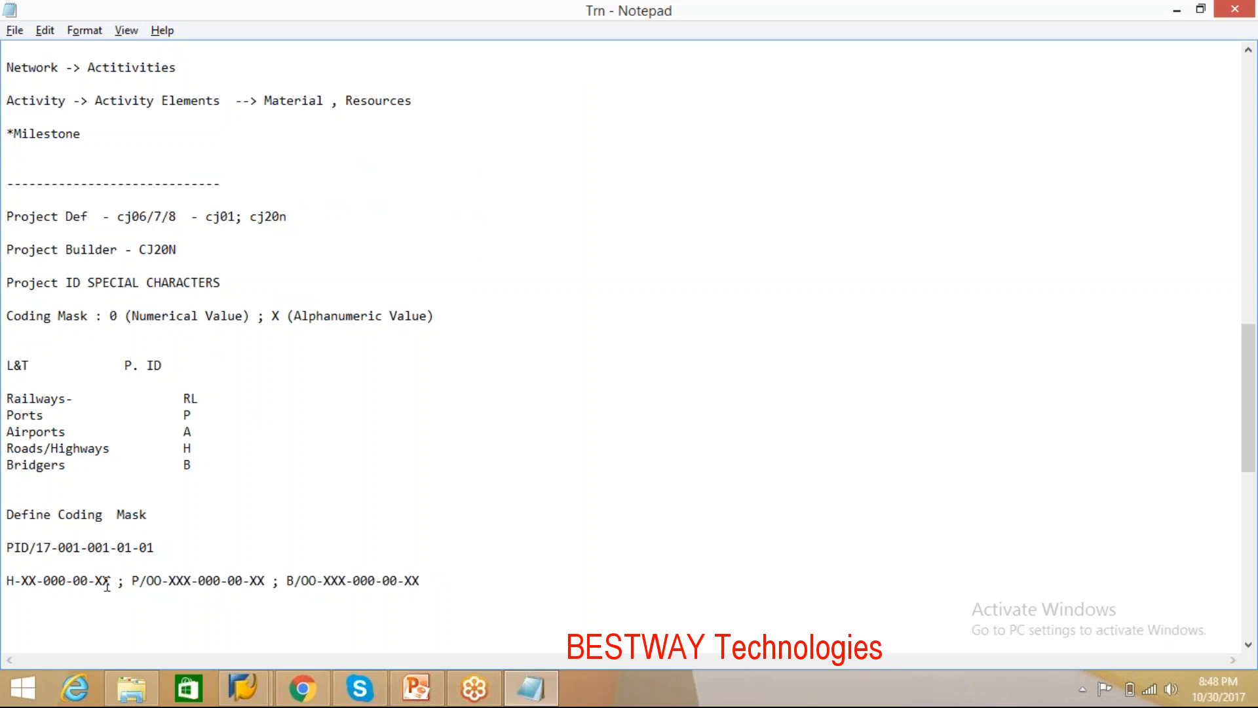
Step: Try extending project ID H's coding mask in SAP to -XX-000-00-XX with the sections copied from the notes, and check the error's long text
{"action": "left_click_drag", "start_coordinate": [110, 582], "coordinate": [38, 582]}
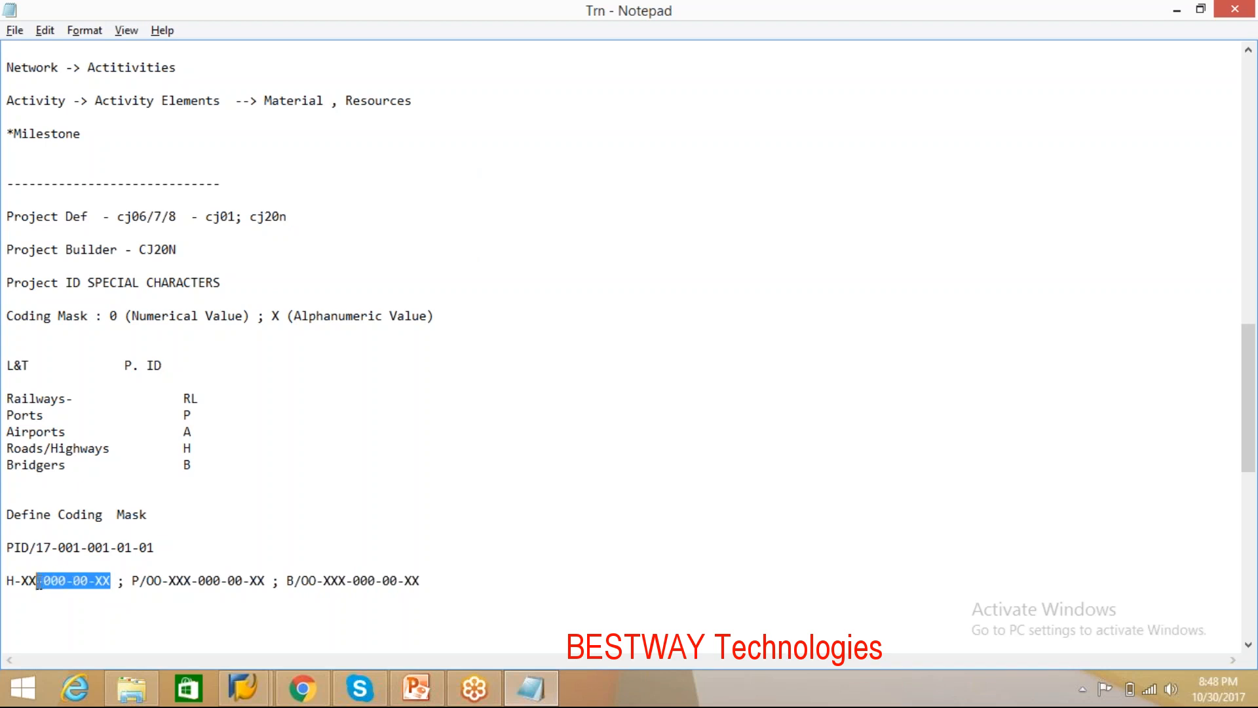
{"action": "key", "text": "ctrl+c"}
{"action": "key", "text": "alt+Tab"}
{"action": "key", "text": "ctrl+v"}
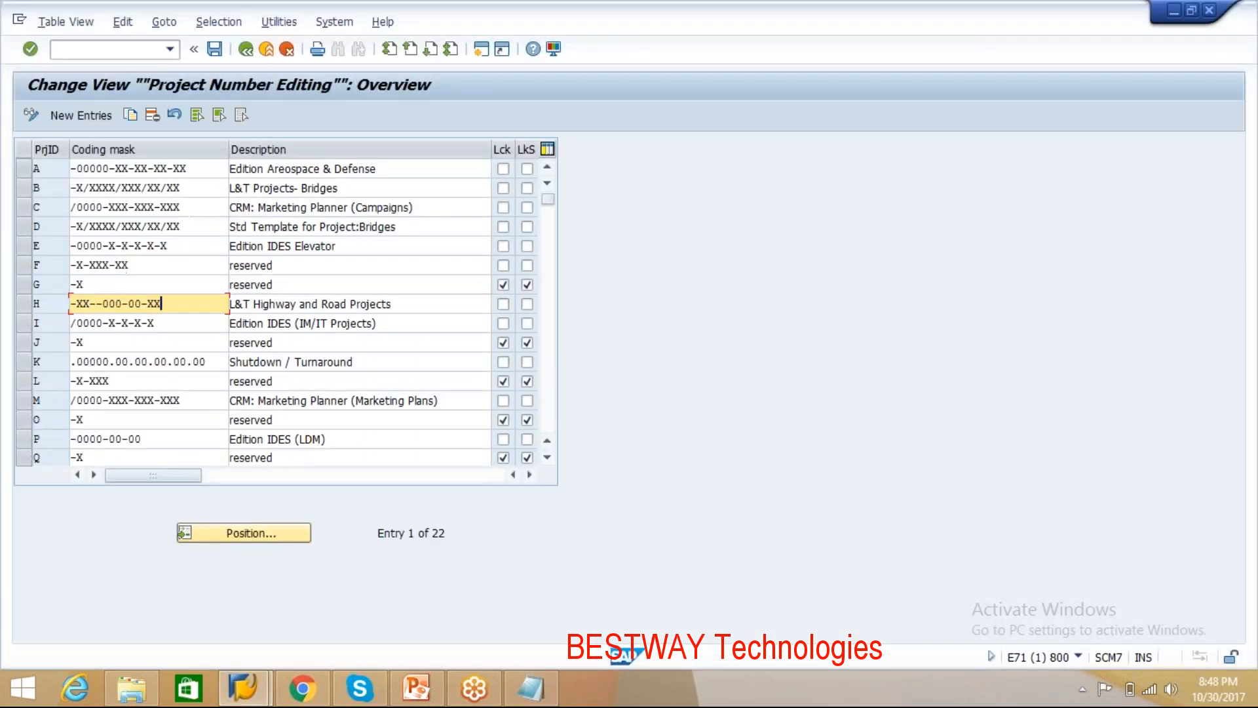
{"action": "left_click", "coordinate": [99, 303]}
{"action": "key", "text": "BackSpace"}
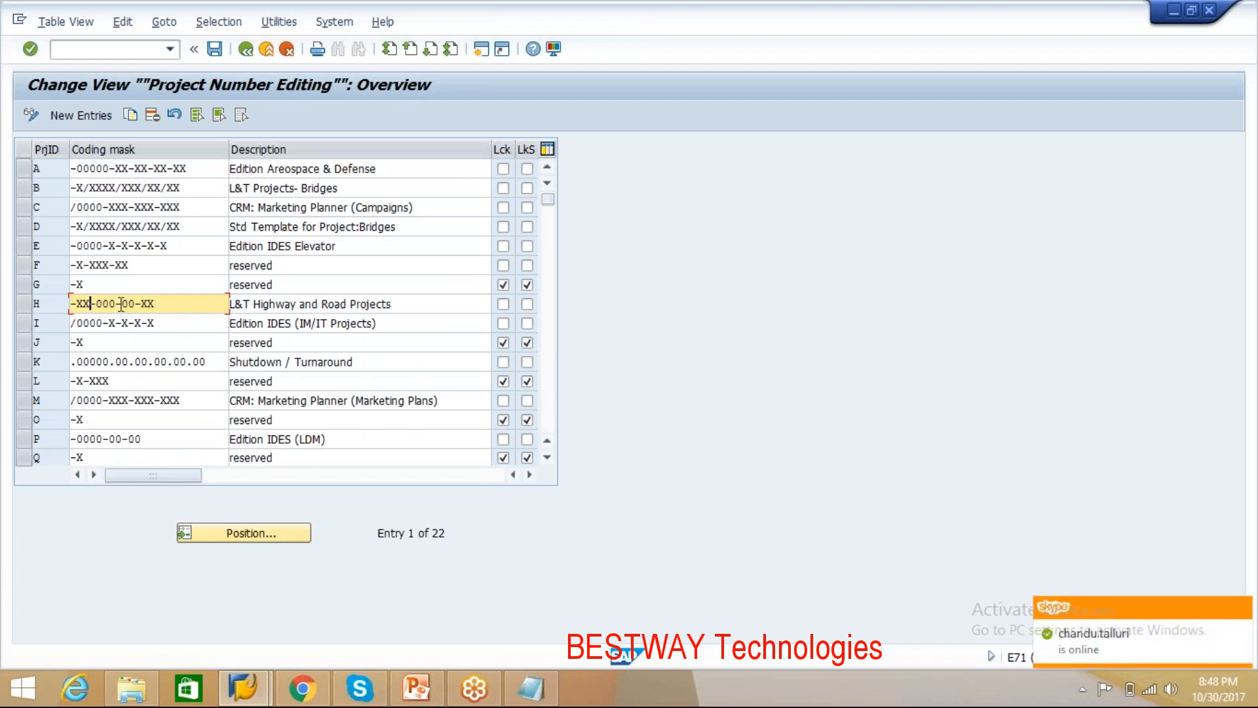
{"action": "key", "text": "Return"}
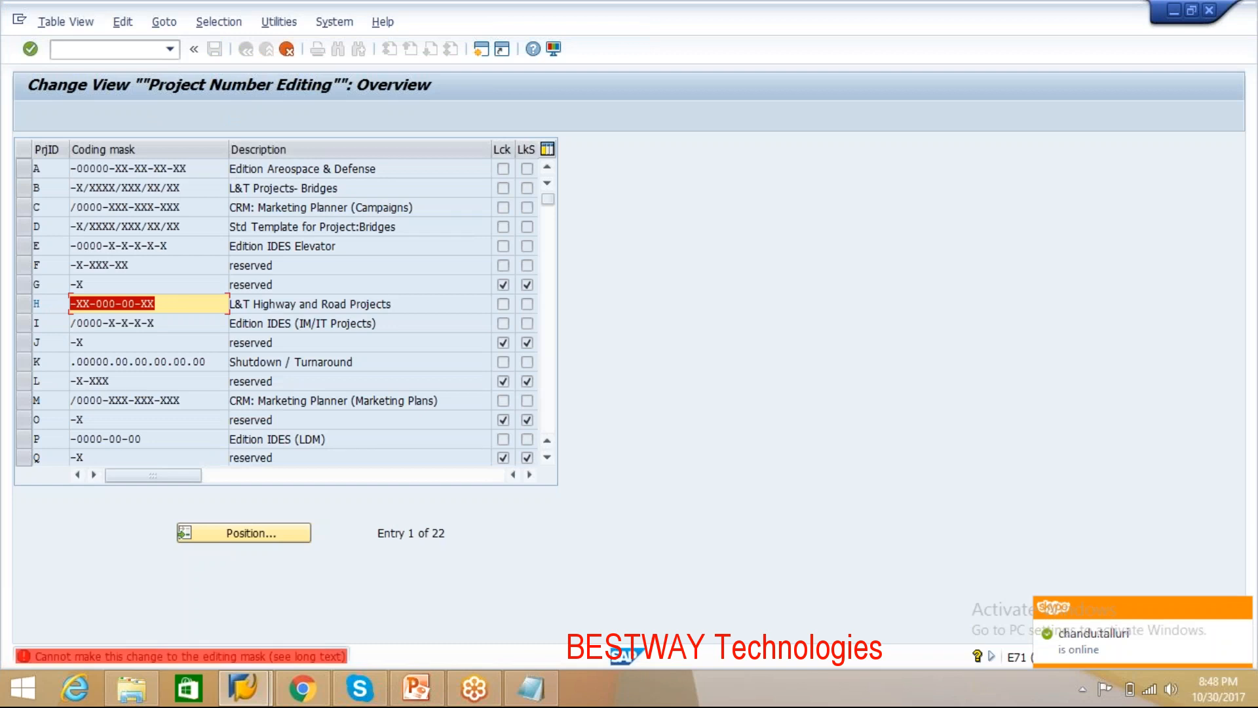
{"action": "left_click", "coordinate": [175, 655]}
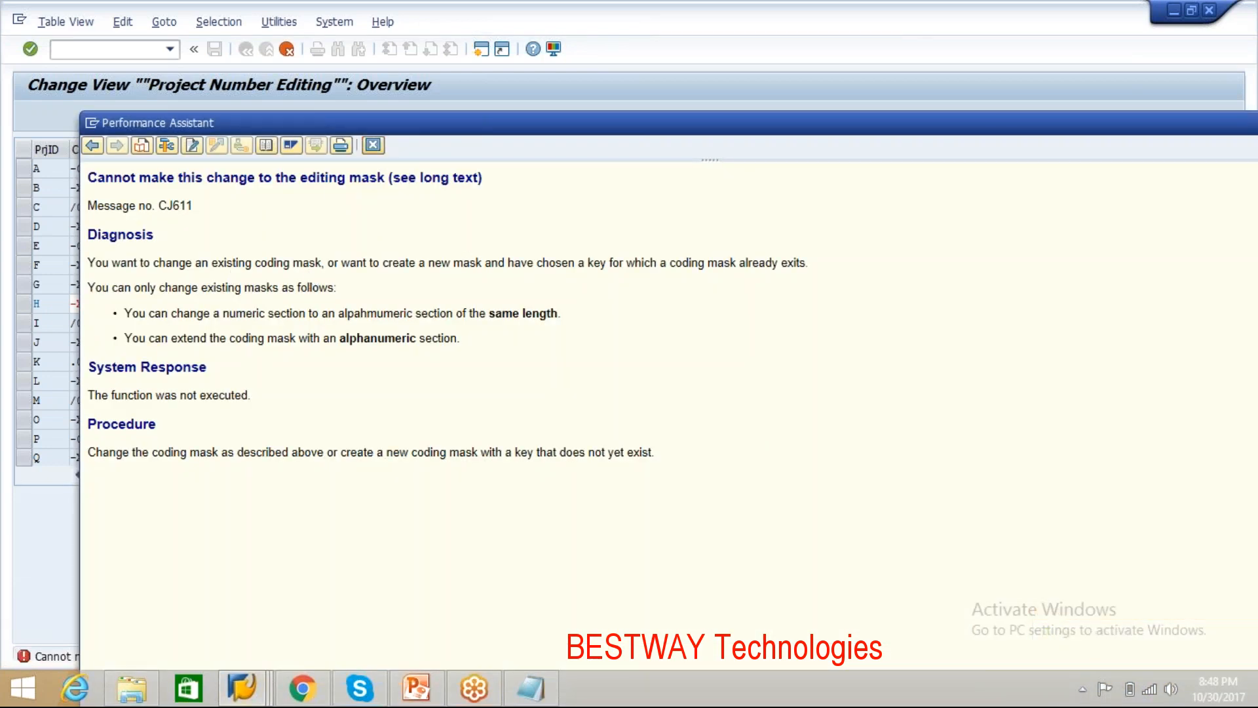
{"action": "key", "text": "Escape"}
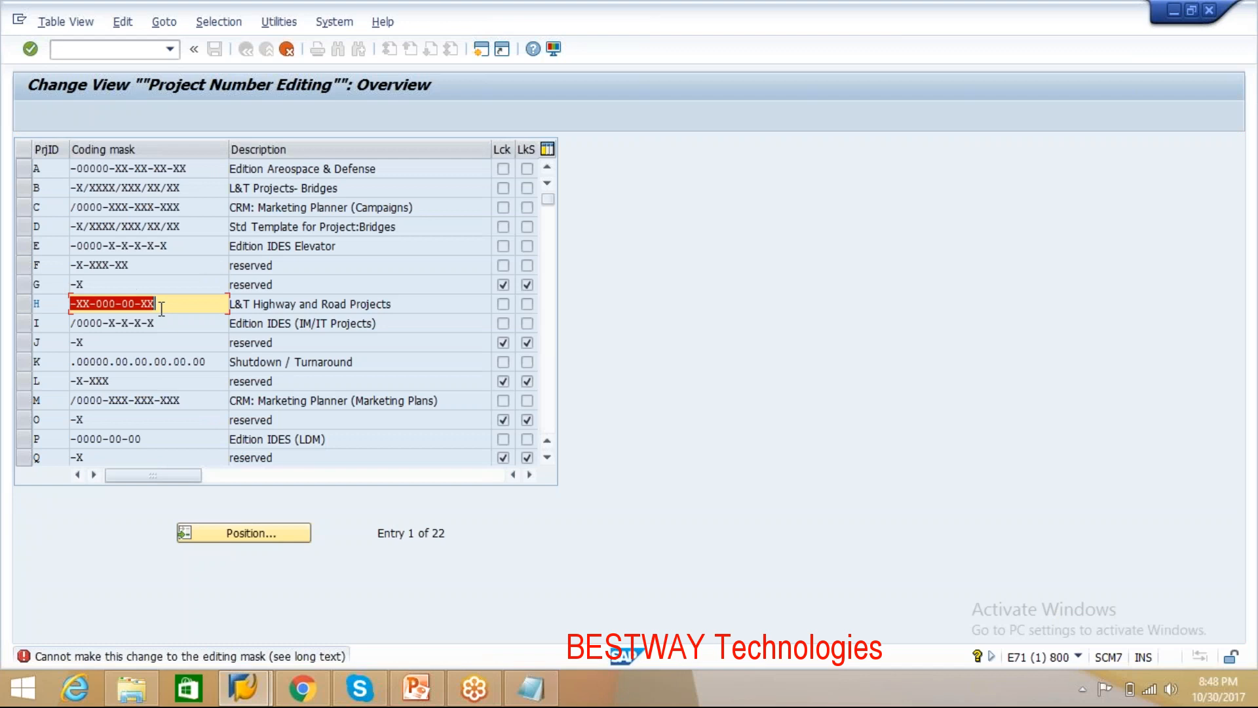
Step: Reset the coding mask of project ID H to -X
{"action": "key", "text": "Delete"}
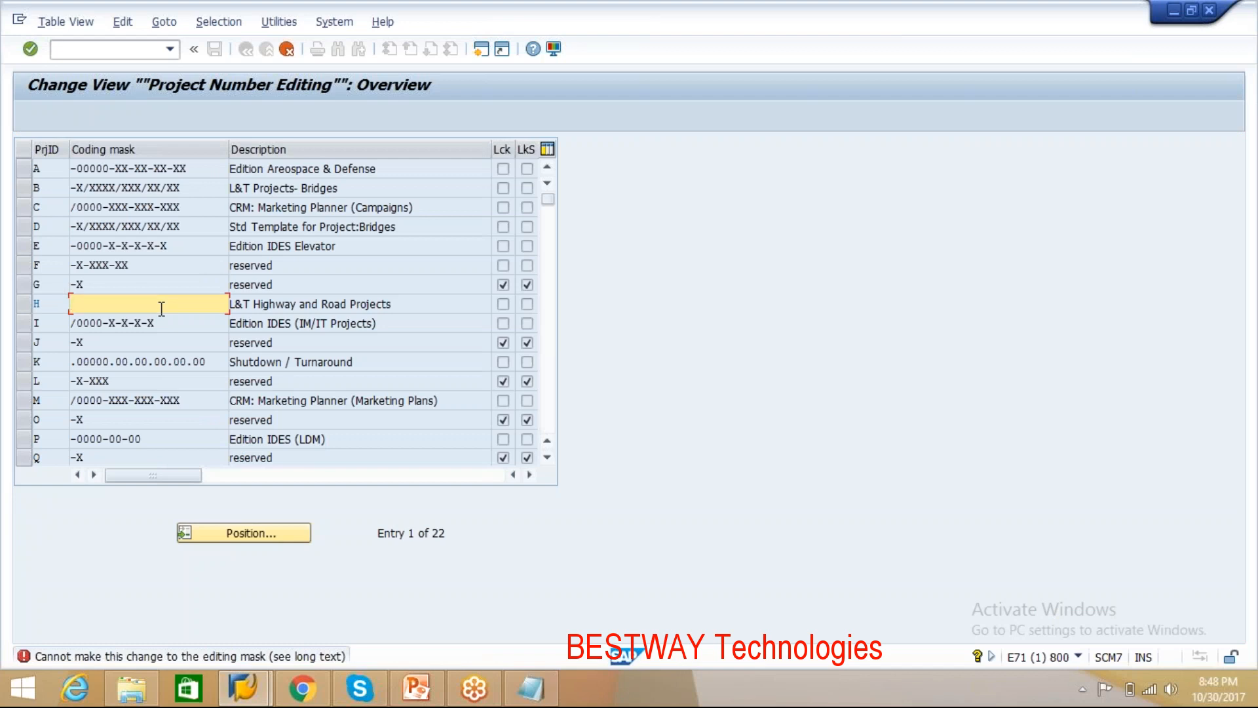
{"action": "type", "text": "-X"}
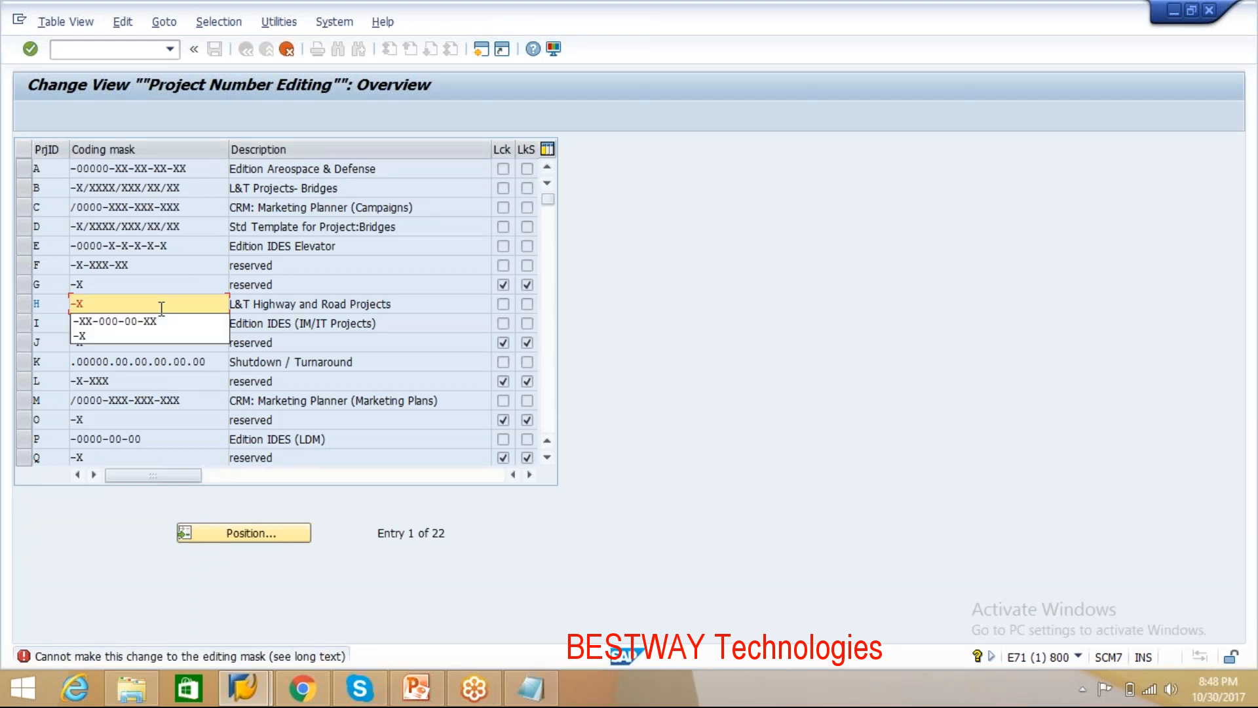
{"action": "key", "text": "Return"}
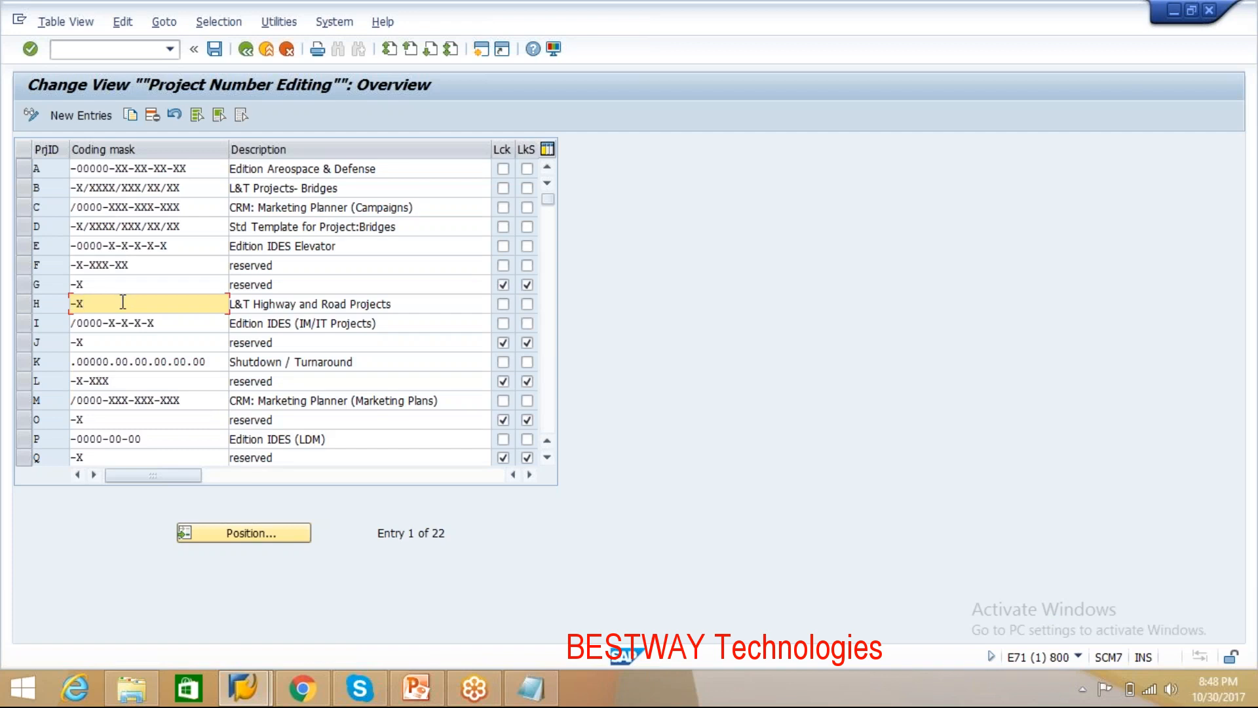
Step: Try extending project ID H's coding mask to -X-0001, and to -X-000
{"action": "type", "text": "-0001"}
{"action": "key", "text": "Return"}
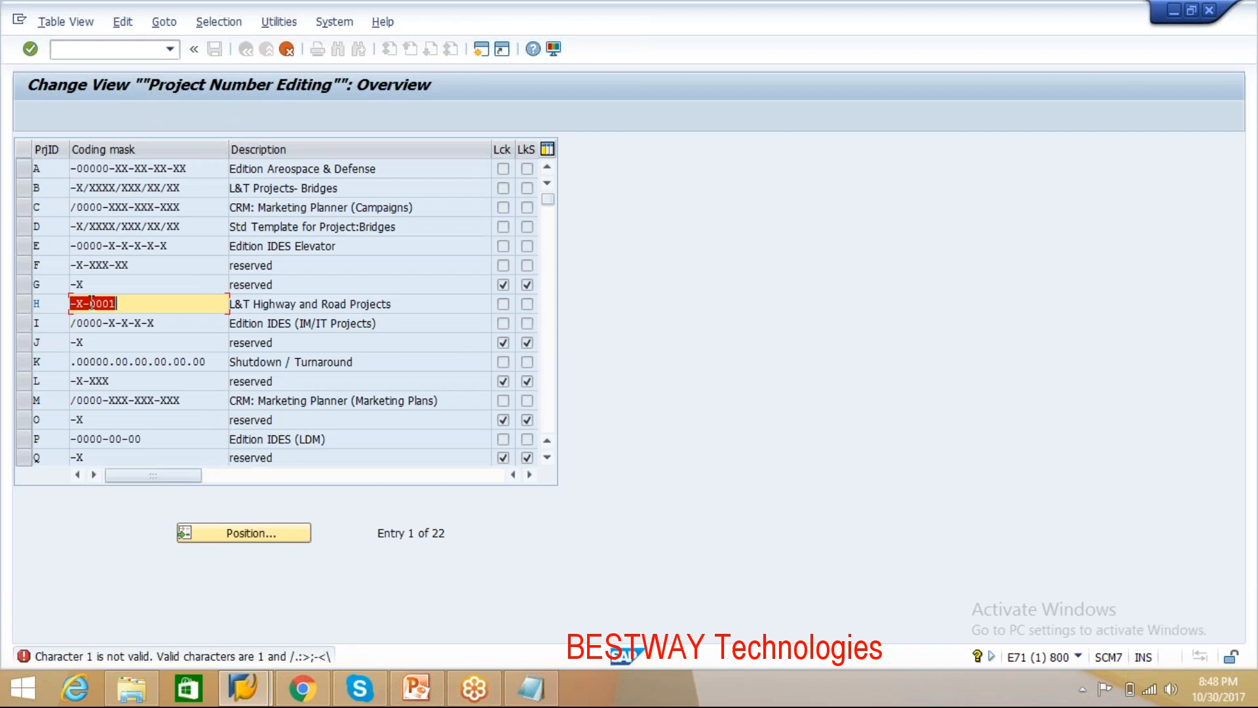
{"action": "left_click", "coordinate": [91, 303]}
{"action": "key", "text": "BackSpace"}
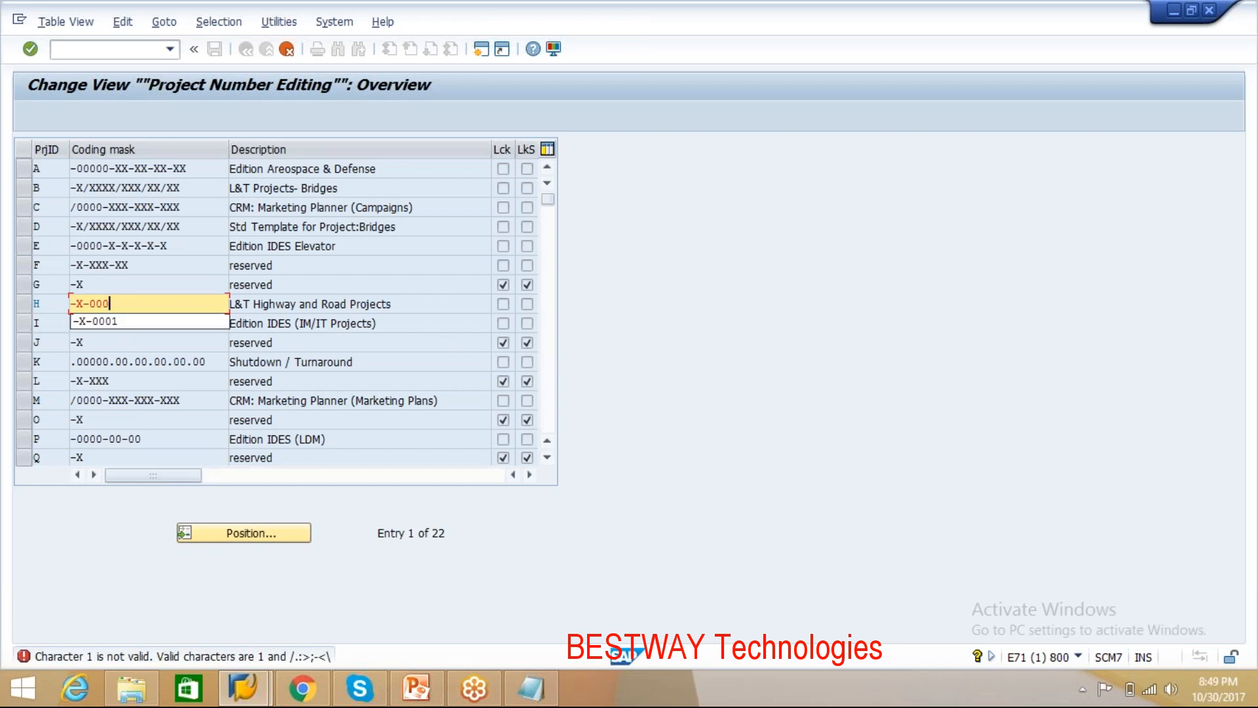
{"action": "key", "text": "Return"}
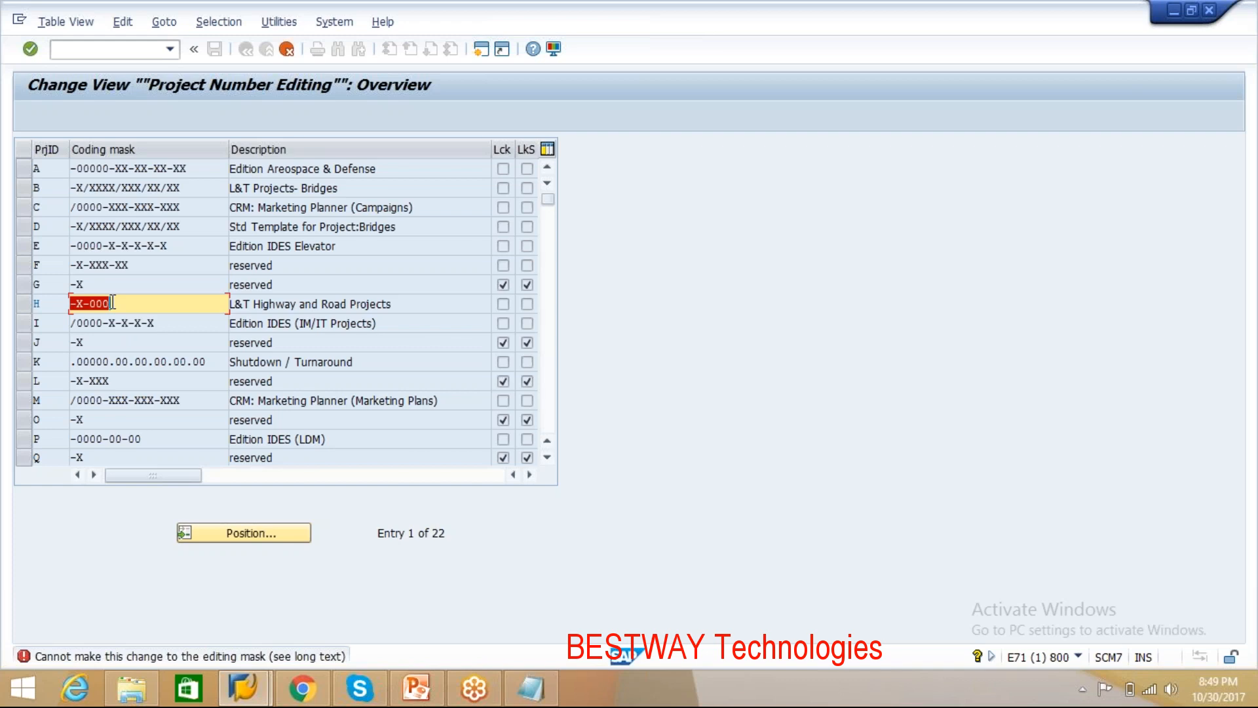
Step: Clear project ID H's coding mask and discard the unsaved changes to the table
{"action": "left_click", "coordinate": [118, 302]}
{"action": "key", "text": "BackSpace"}
{"action": "key", "text": "BackSpace"}
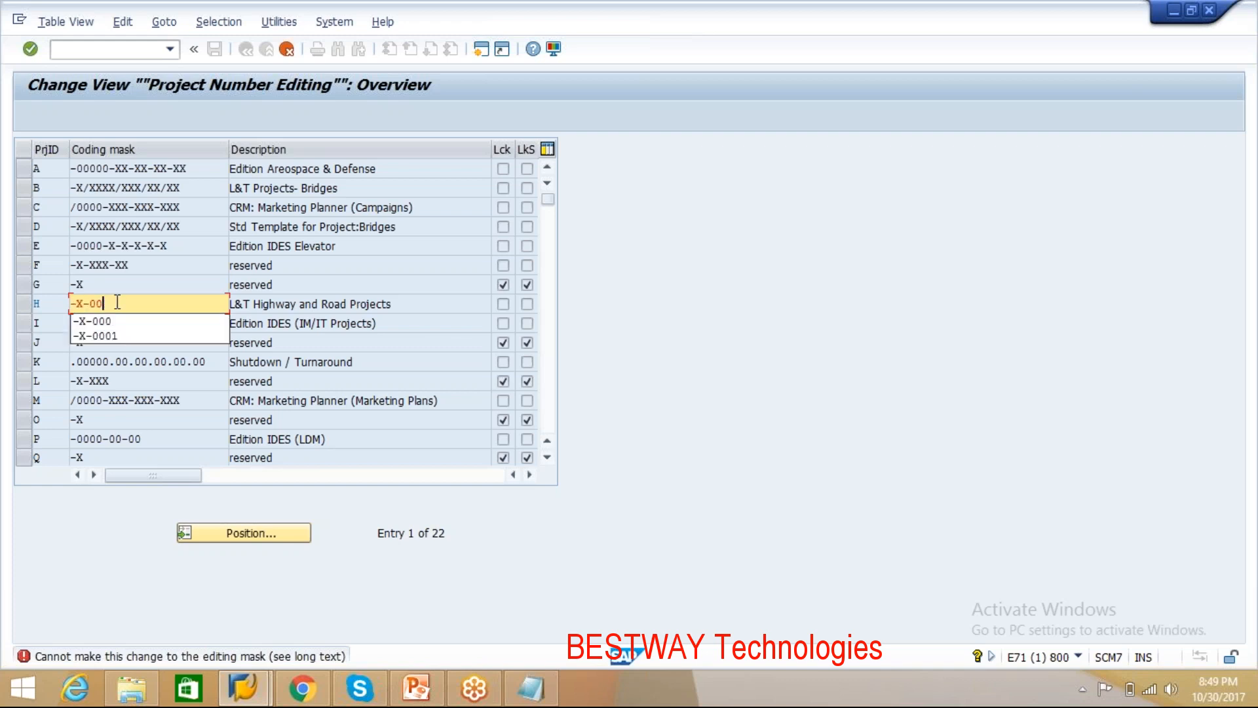
{"action": "key", "text": "BackSpace"}
{"action": "key", "text": "BackSpace"}
{"action": "key", "text": "BackSpace"}
{"action": "key", "text": "BackSpace"}
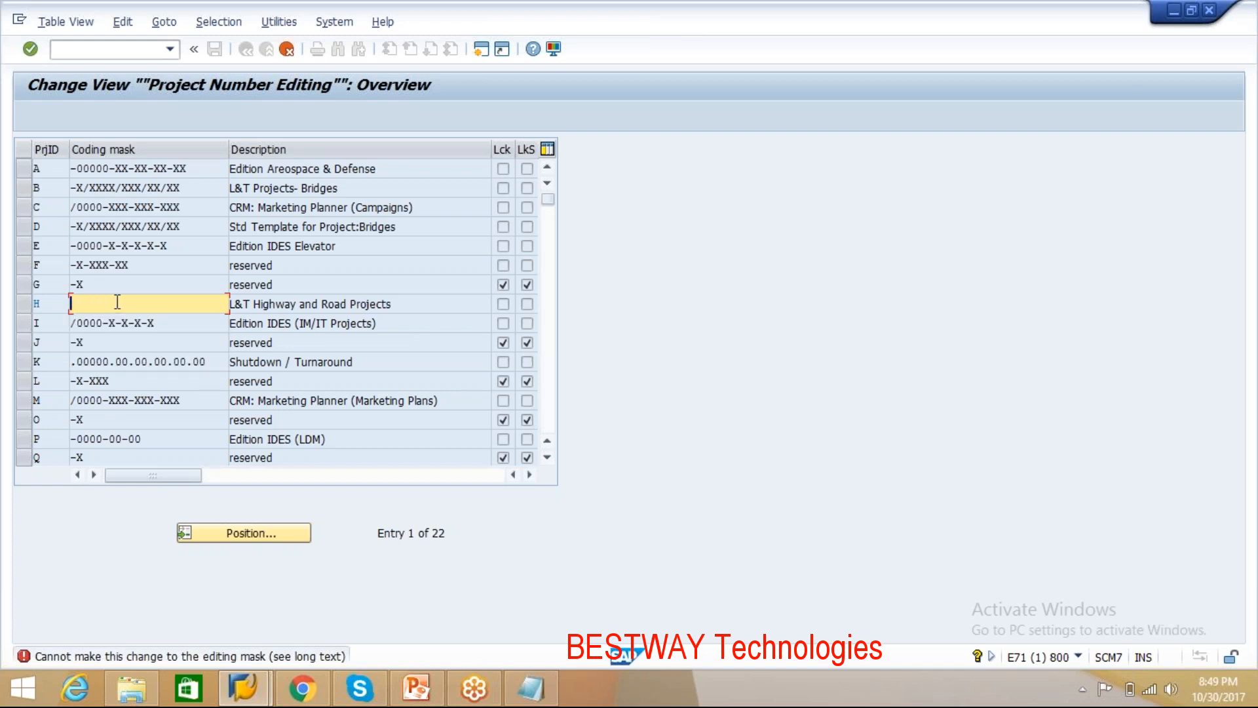
{"action": "key", "text": "Escape"}
{"action": "key", "text": "Escape"}
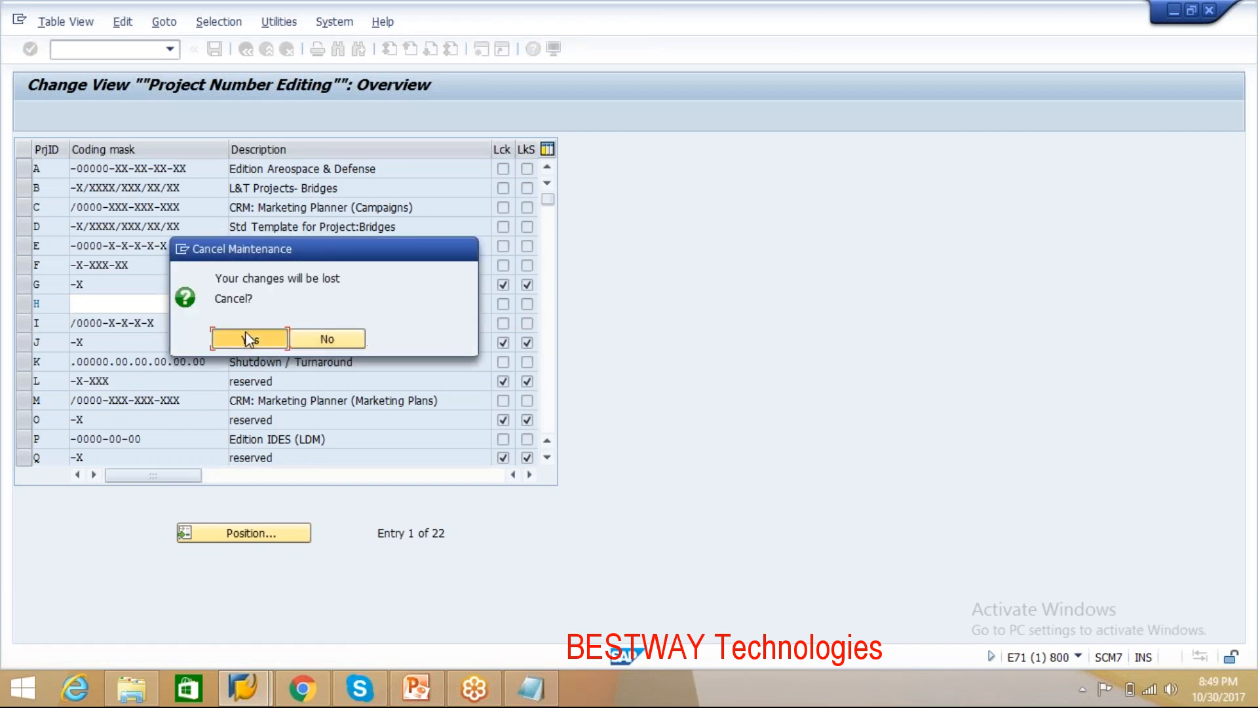
{"action": "left_click", "coordinate": [245, 331]}
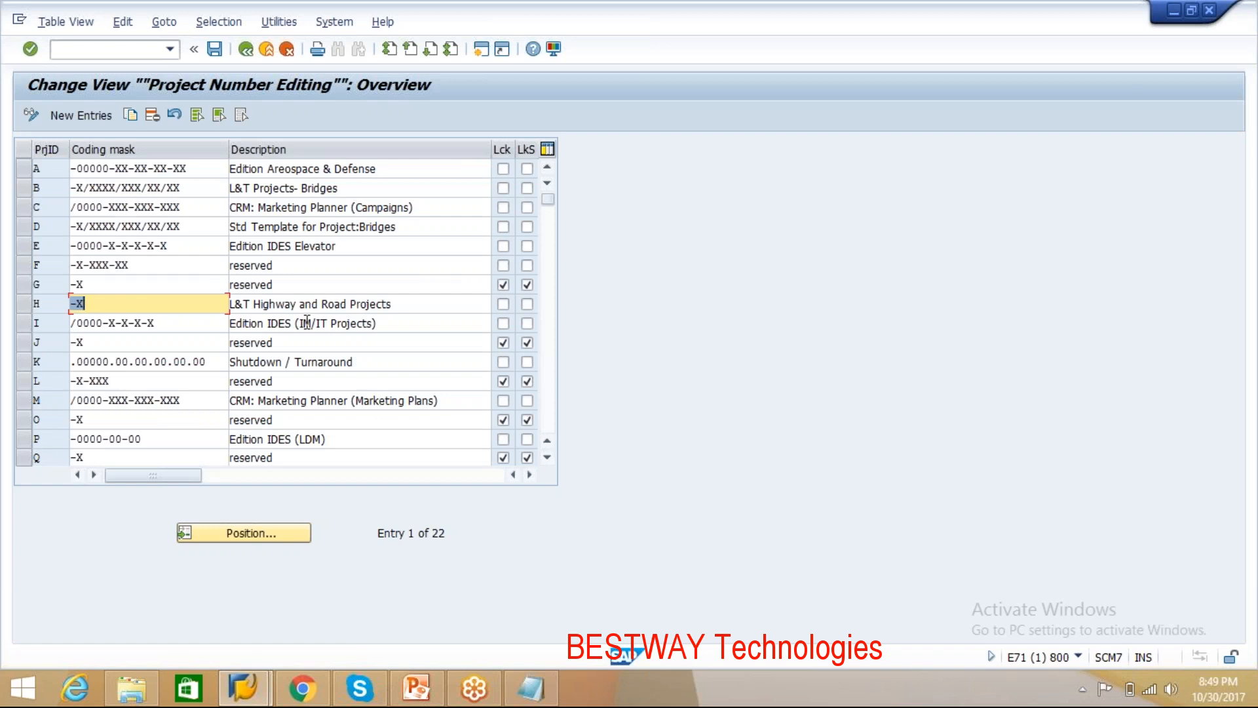
Step: Review the remaining project IDs and their coding masks down to the end of the project number table
{"action": "left_click", "coordinate": [554, 464]}
{"action": "left_click", "coordinate": [553, 464]}
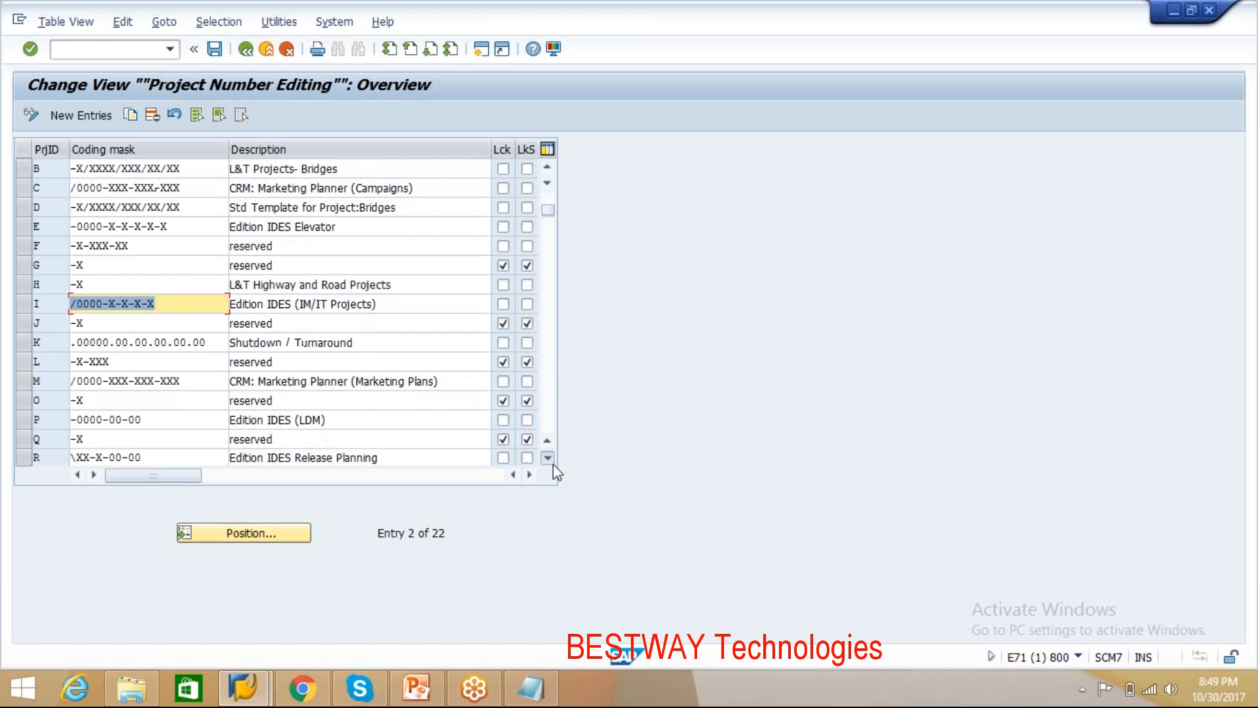
{"action": "left_click", "coordinate": [553, 464]}
{"action": "left_click", "coordinate": [553, 464]}
{"action": "left_click", "coordinate": [553, 464]}
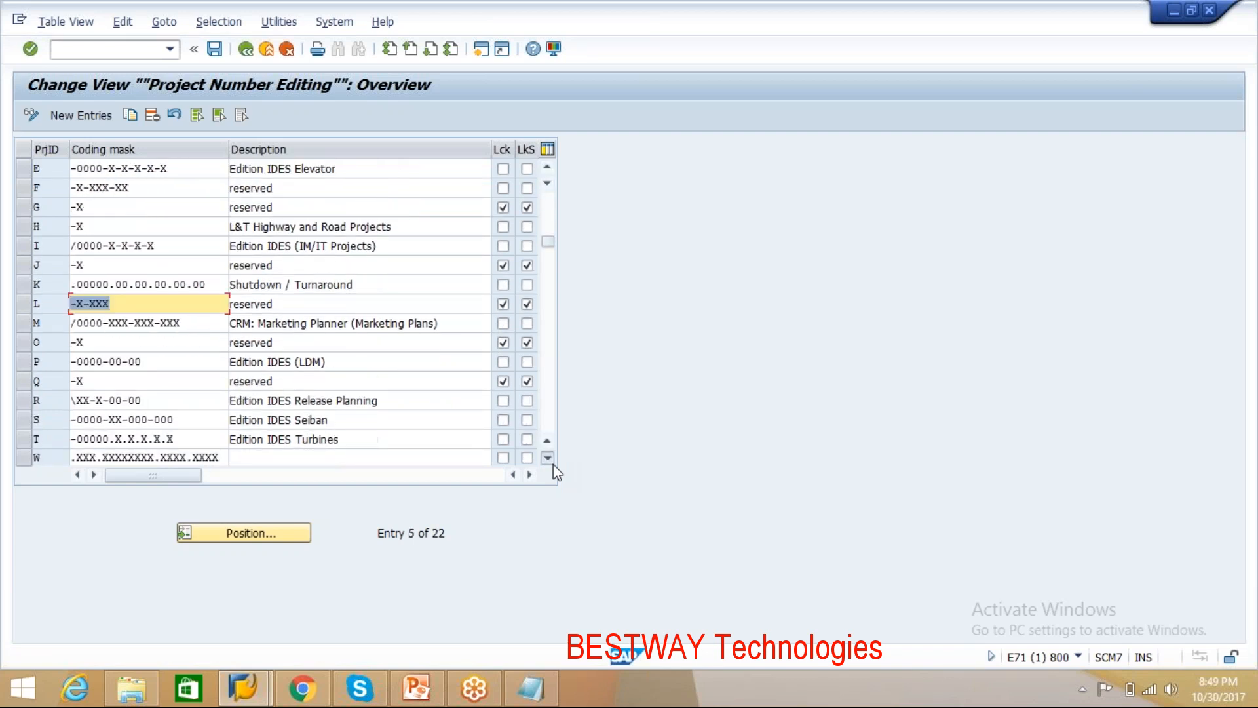
{"action": "left_click", "coordinate": [553, 464]}
{"action": "left_click", "coordinate": [554, 464]}
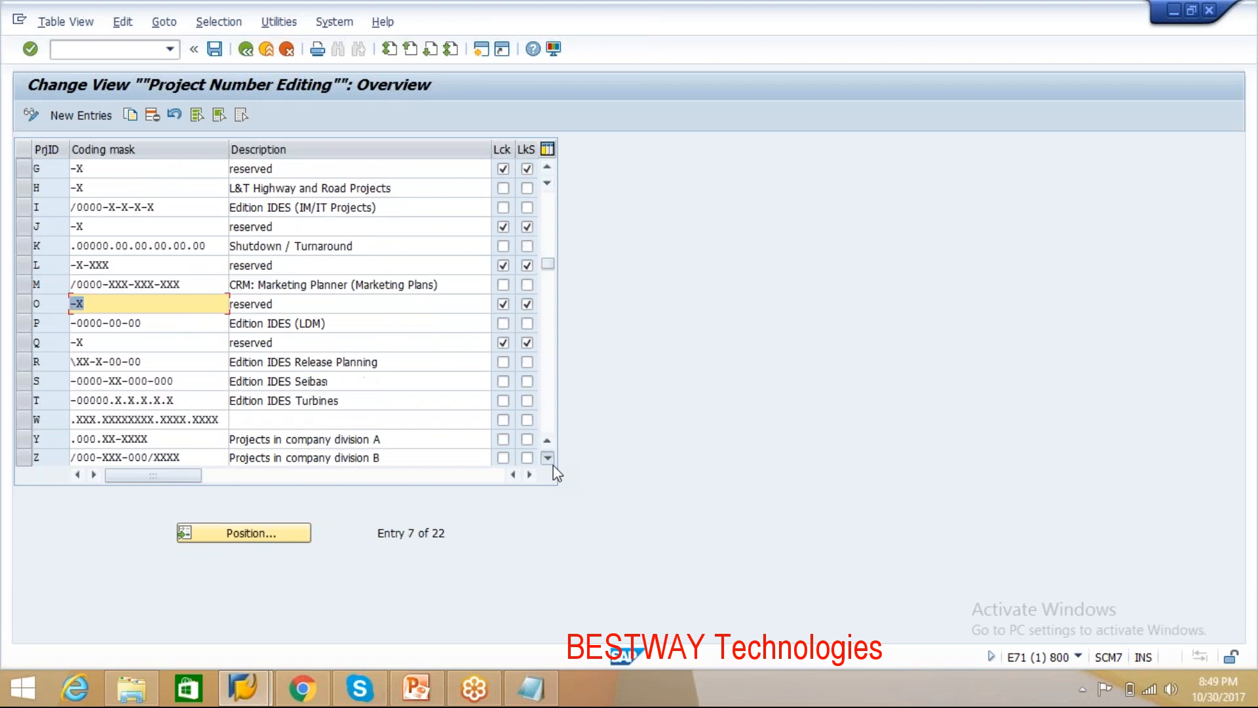
{"action": "left_click", "coordinate": [553, 464]}
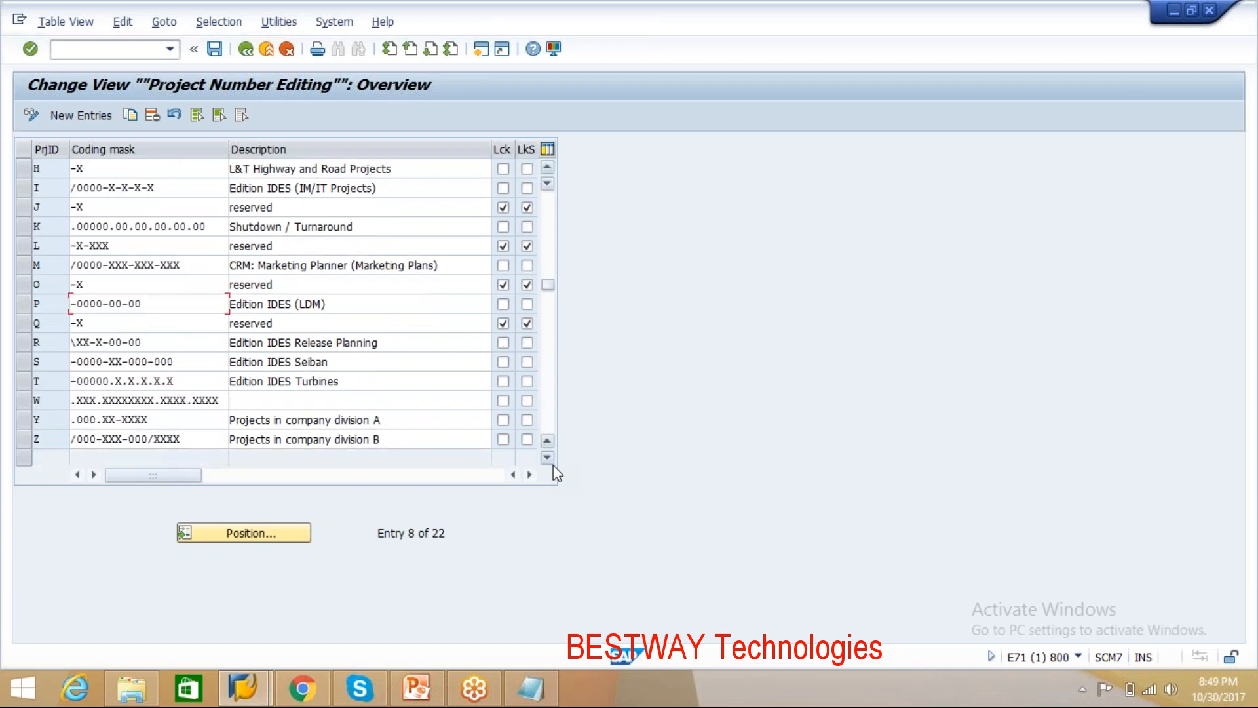
{"action": "left_click", "coordinate": [553, 464]}
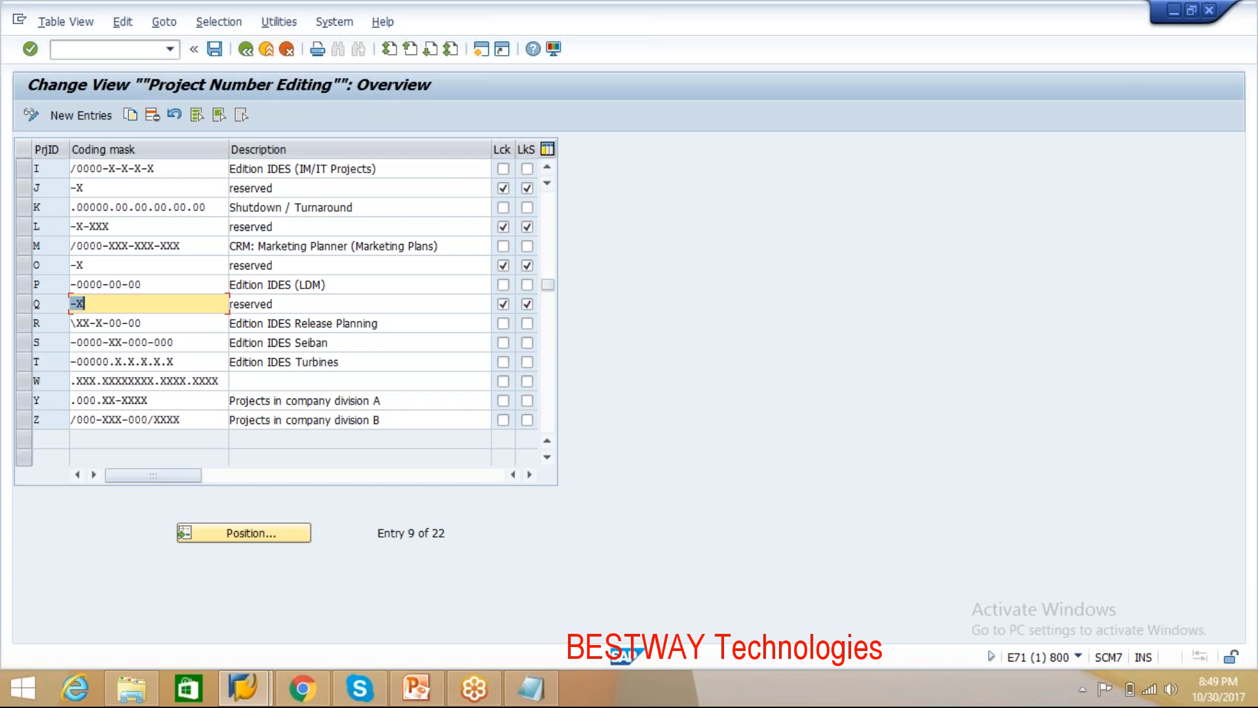
Step: Start a new project number entry with ID X, and change the first coding mask's prefix to X in the Notepad notes
{"action": "left_click", "coordinate": [82, 116]}
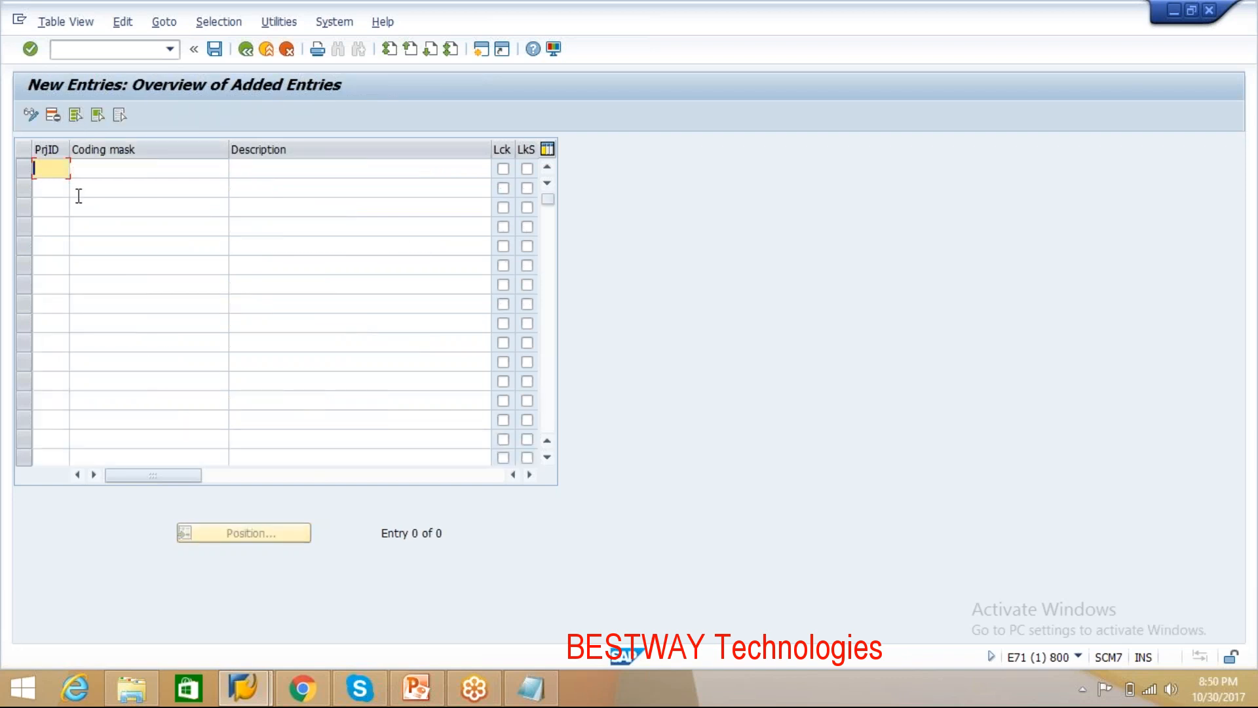
{"action": "type", "text": "H"}
{"action": "key", "text": "alt+Tab"}
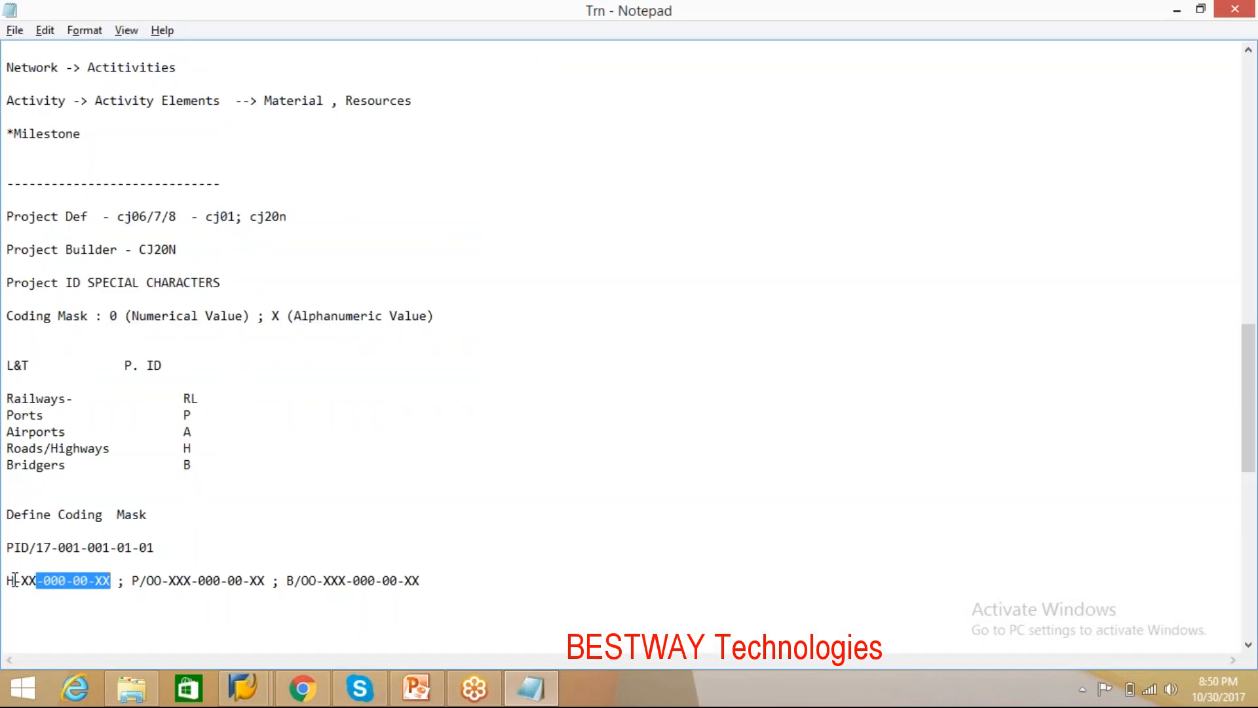
{"action": "left_click", "coordinate": [14, 580]}
{"action": "key", "text": "BackSpace"}
{"action": "type", "text": "x"}
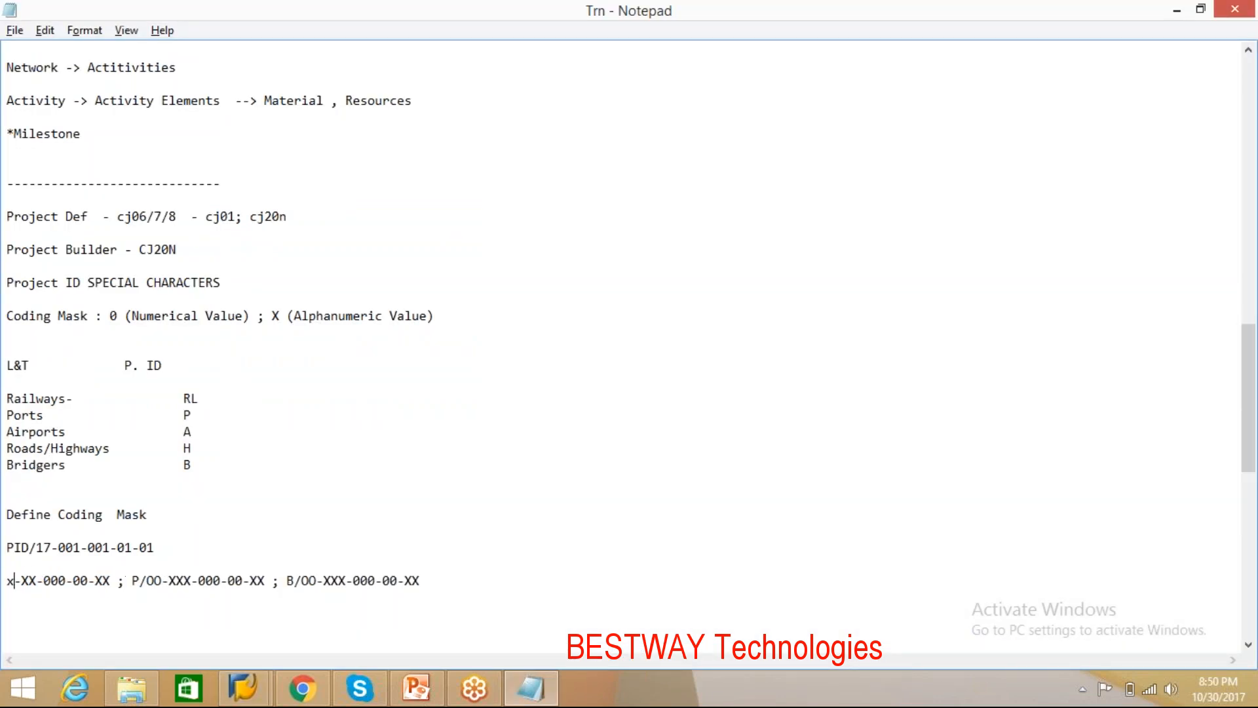
{"action": "key", "text": "BackSpace"}
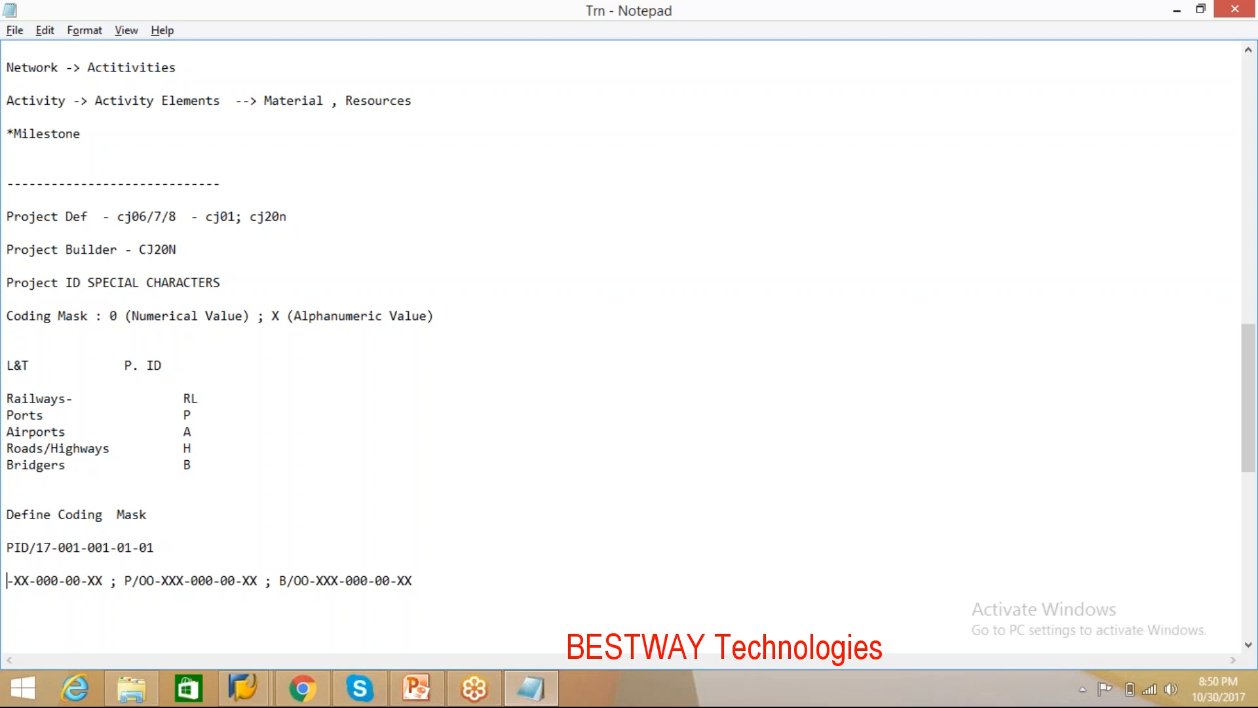
{"action": "type", "text": "X"}
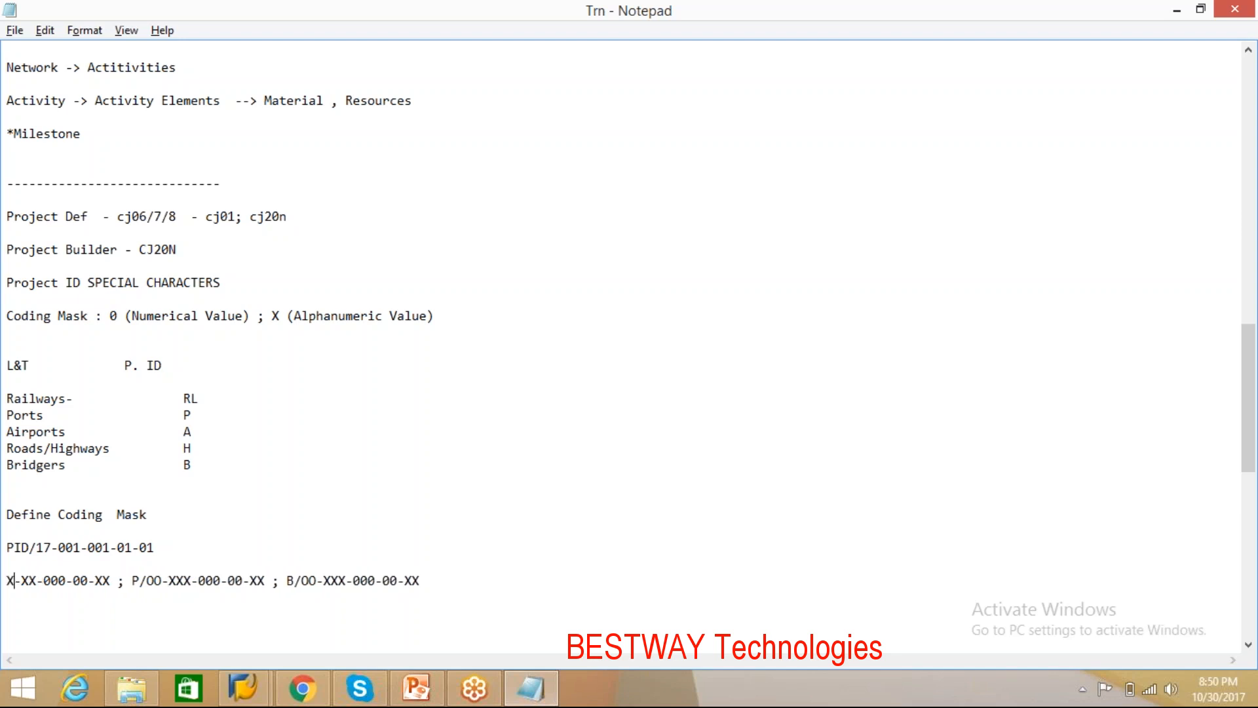
Step: Switch back to SAP and set the coding mask of the new project ID X to /00-XXX-000-00-XX
{"action": "key", "text": "alt+Tab"}
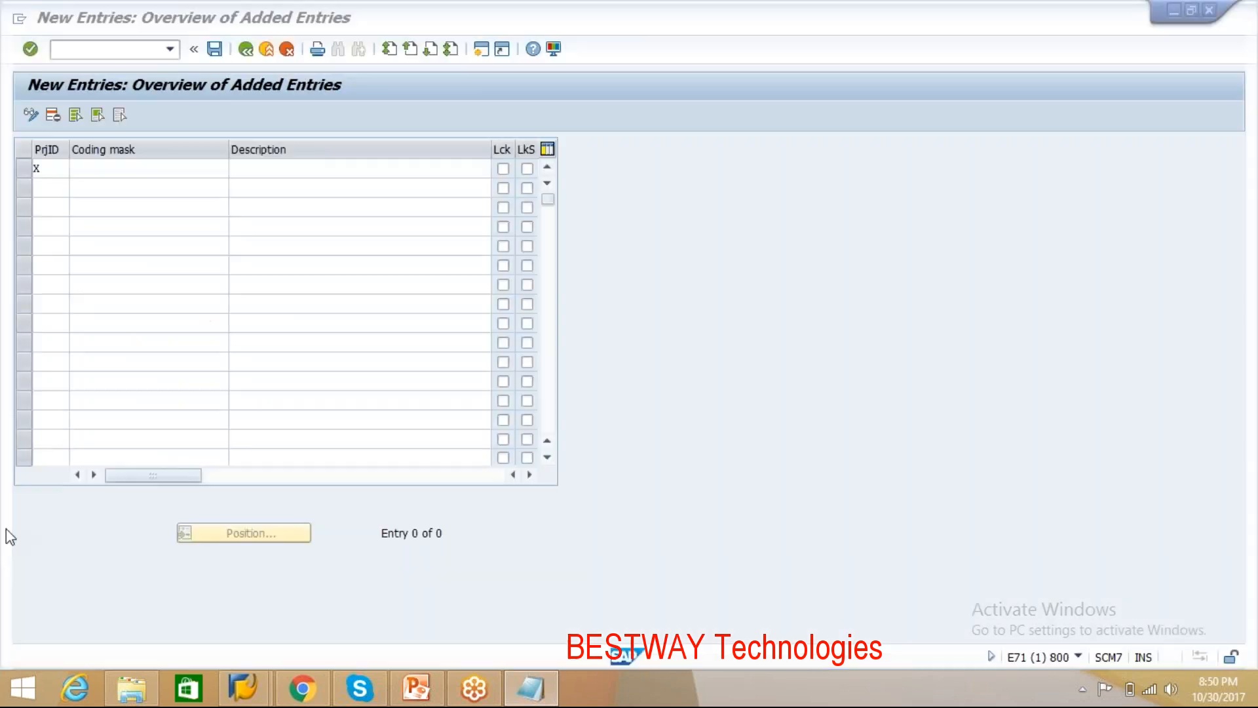
{"action": "type", "text": "x"}
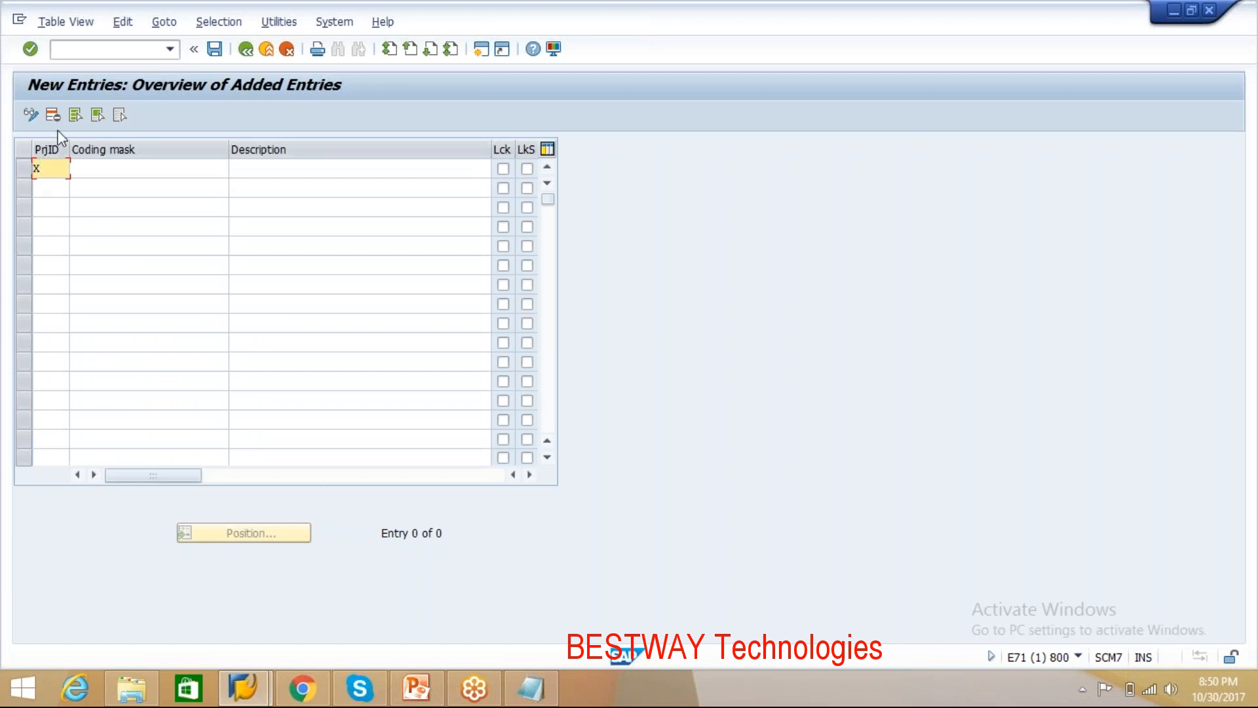
{"action": "left_click", "coordinate": [112, 168]}
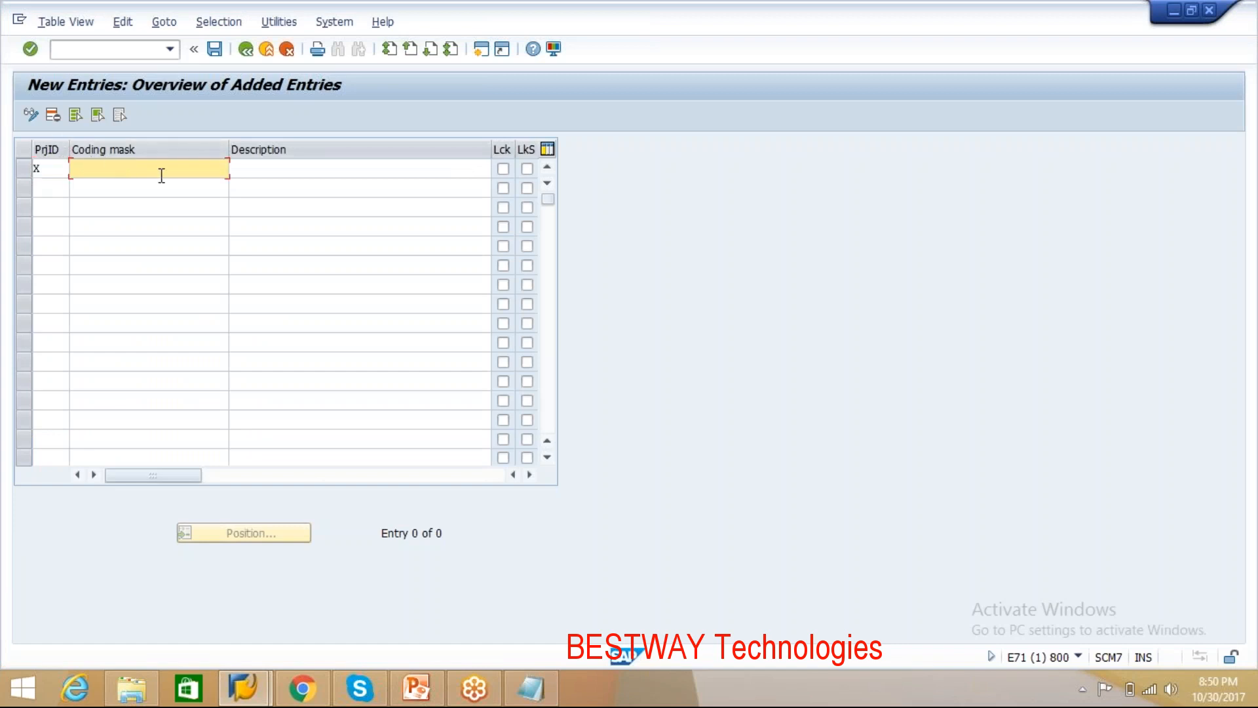
{"action": "type", "text": "15"}
{"action": "key", "text": "BackSpace"}
{"action": "key", "text": "BackSpace"}
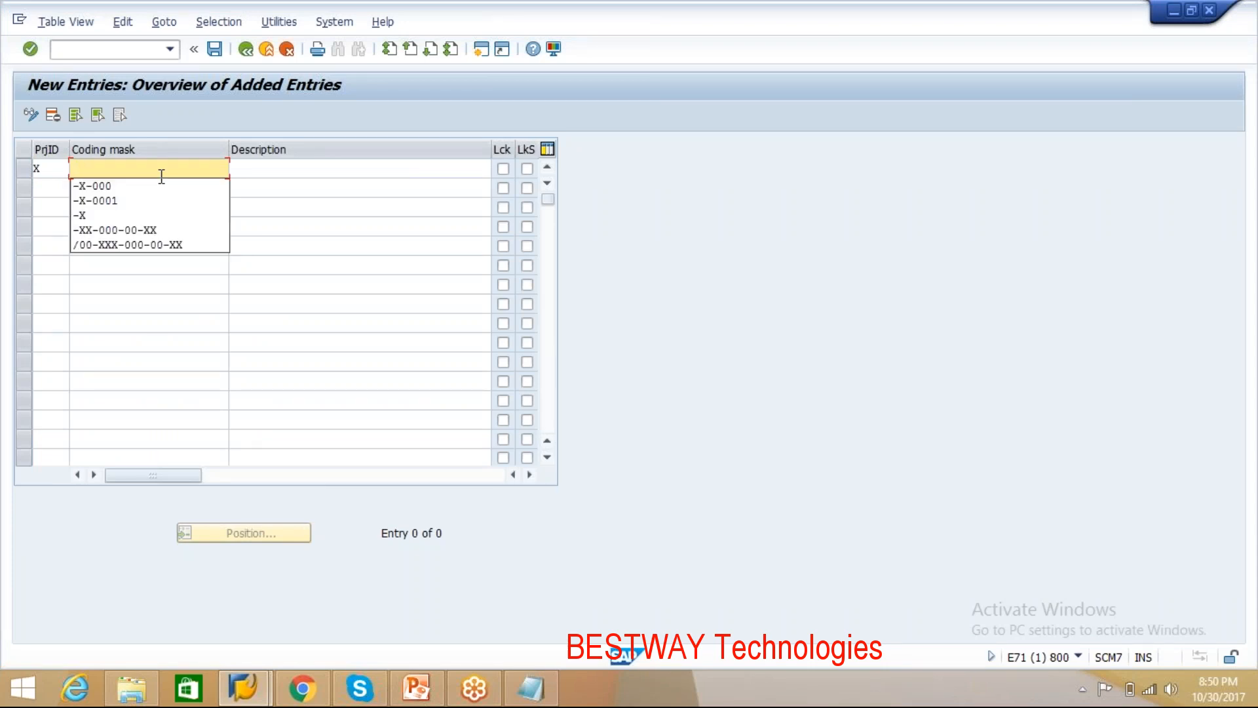
{"action": "type", "text": "00/"}
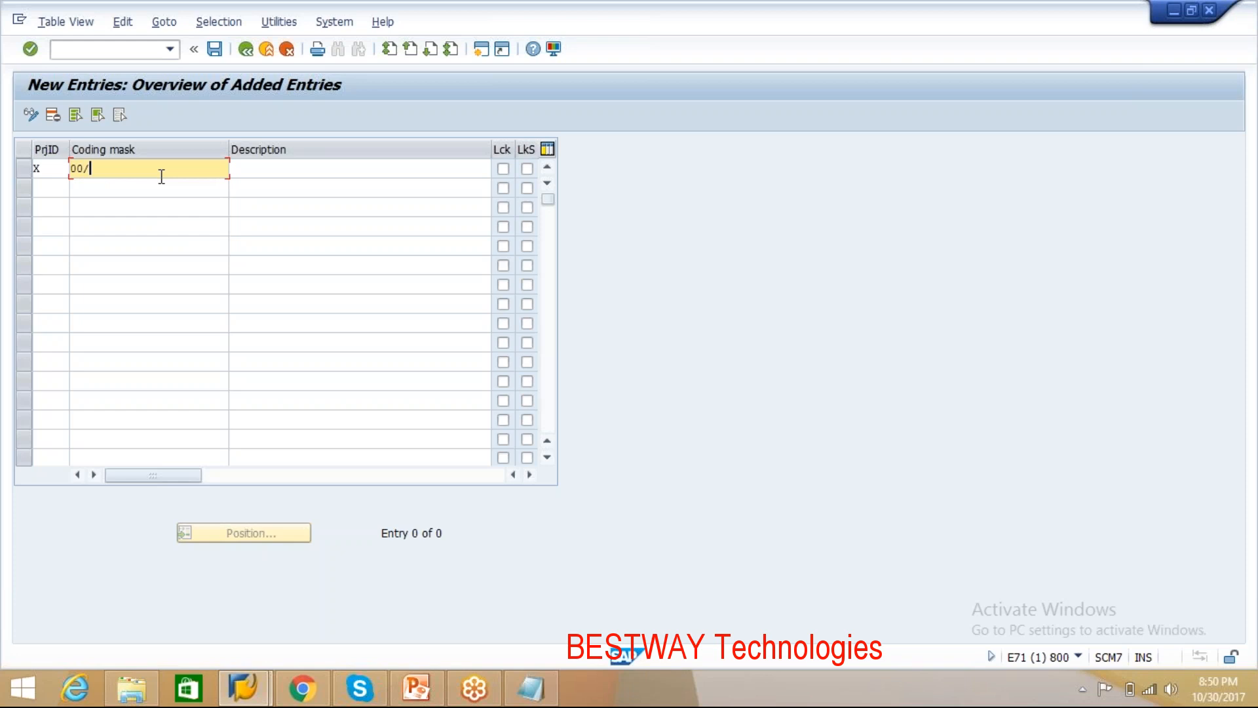
{"action": "key", "text": "BackSpace"}
{"action": "key", "text": "Home"}
{"action": "type", "text": "/"}
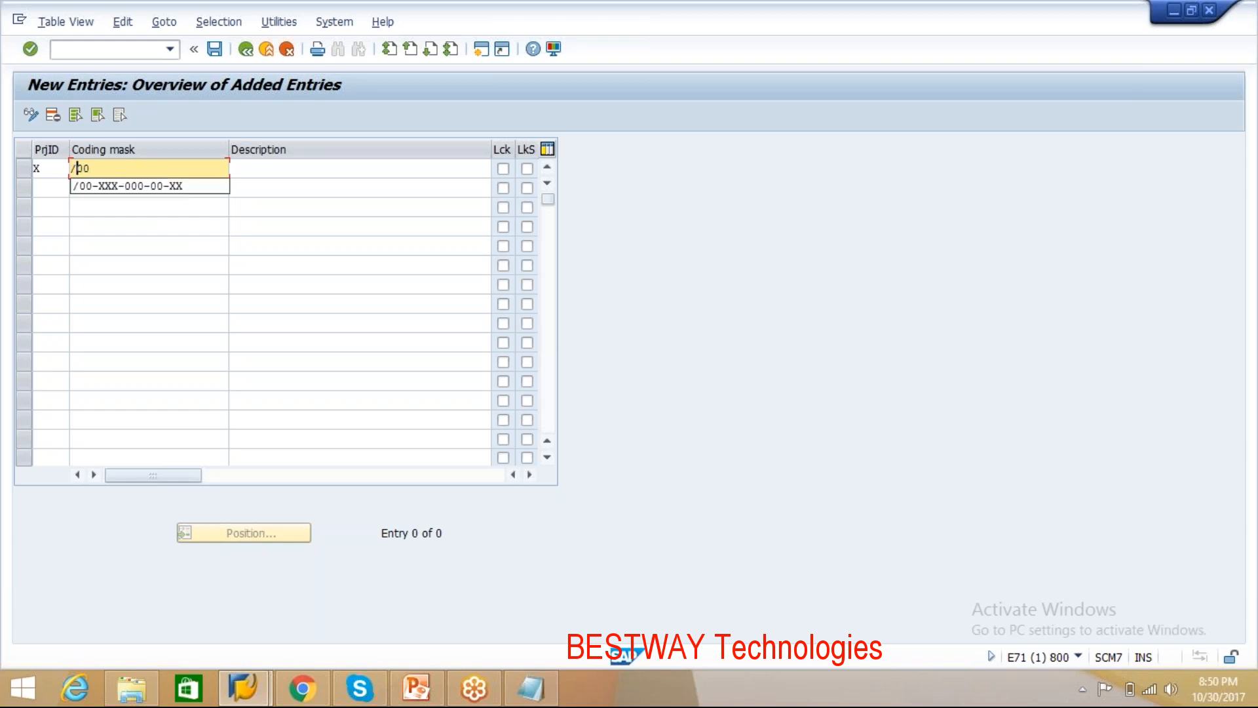
{"action": "left_click", "coordinate": [132, 186]}
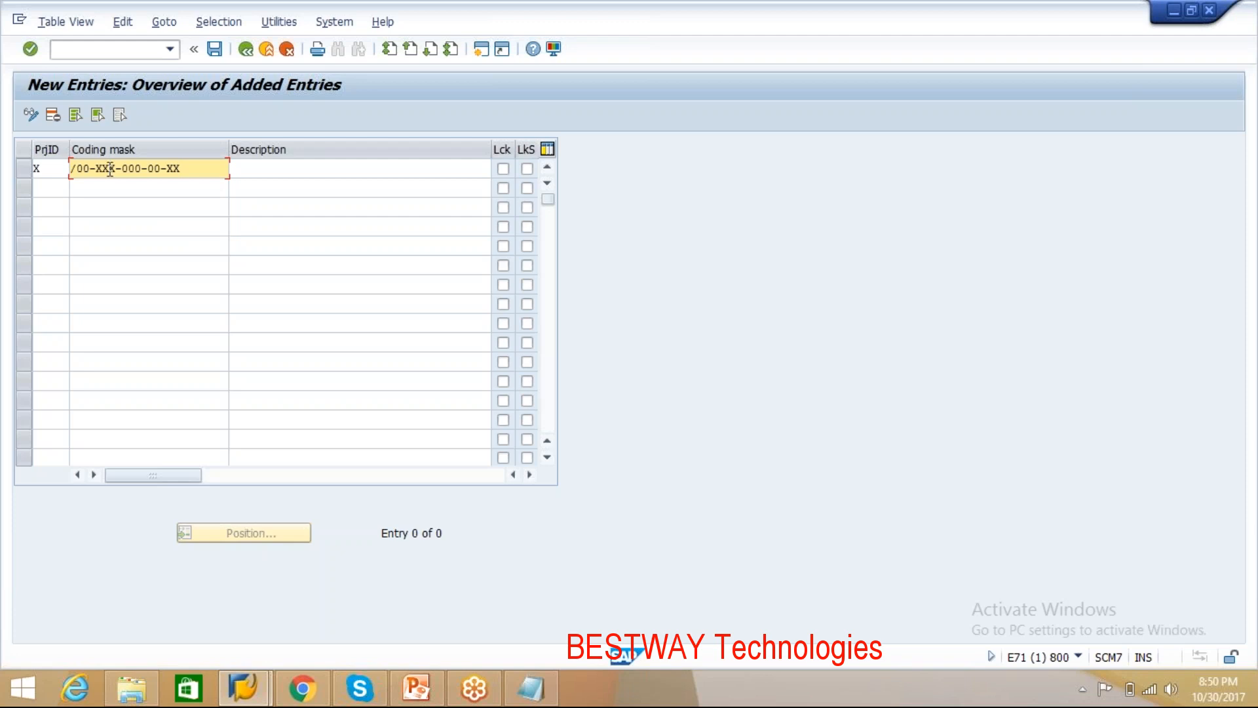
Step: Switch to the Notepad notes and delete the first coding mask, X-XX-000-00-XX, with its separator
{"action": "key", "text": "alt+Tab"}
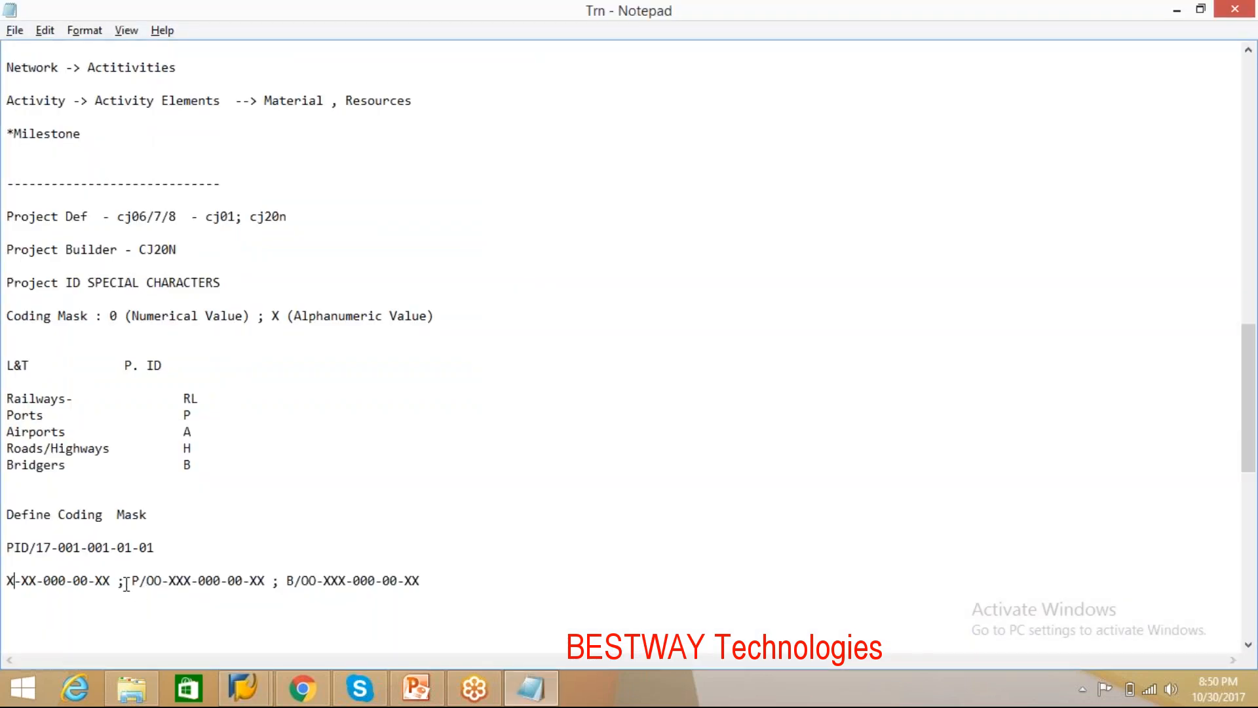
{"action": "left_click_drag", "start_coordinate": [127, 584], "coordinate": [8, 583]}
{"action": "key", "text": "BackSpace"}
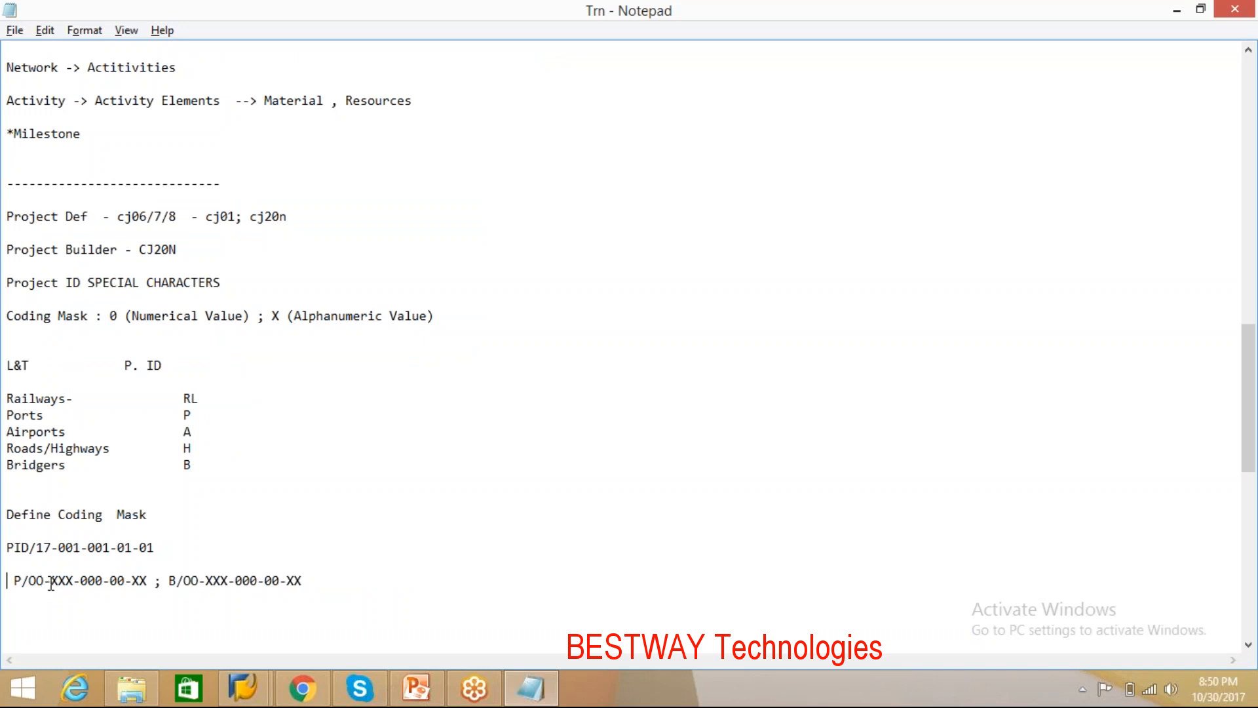
Step: Switch back to SAP, describe the new project ID X as L&T Highway and Road Projects, and try to confirm the entry
{"action": "key", "text": "alt+Tab"}
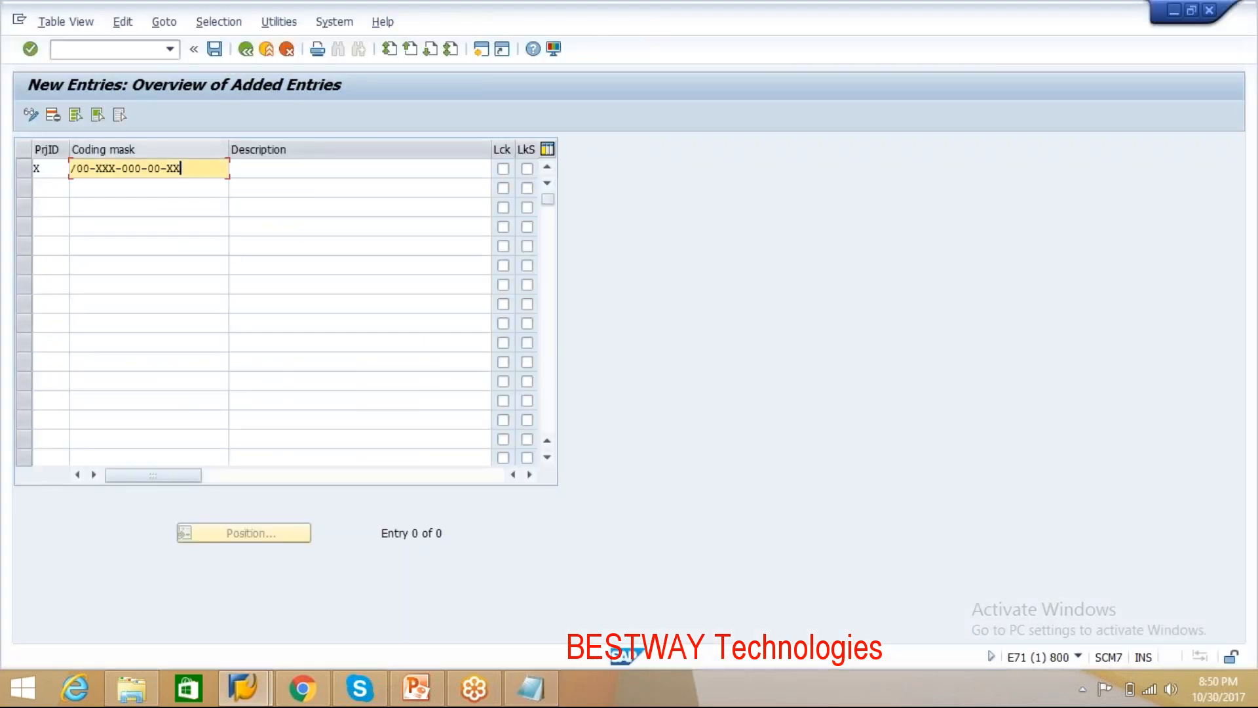
{"action": "left_click", "coordinate": [279, 172]}
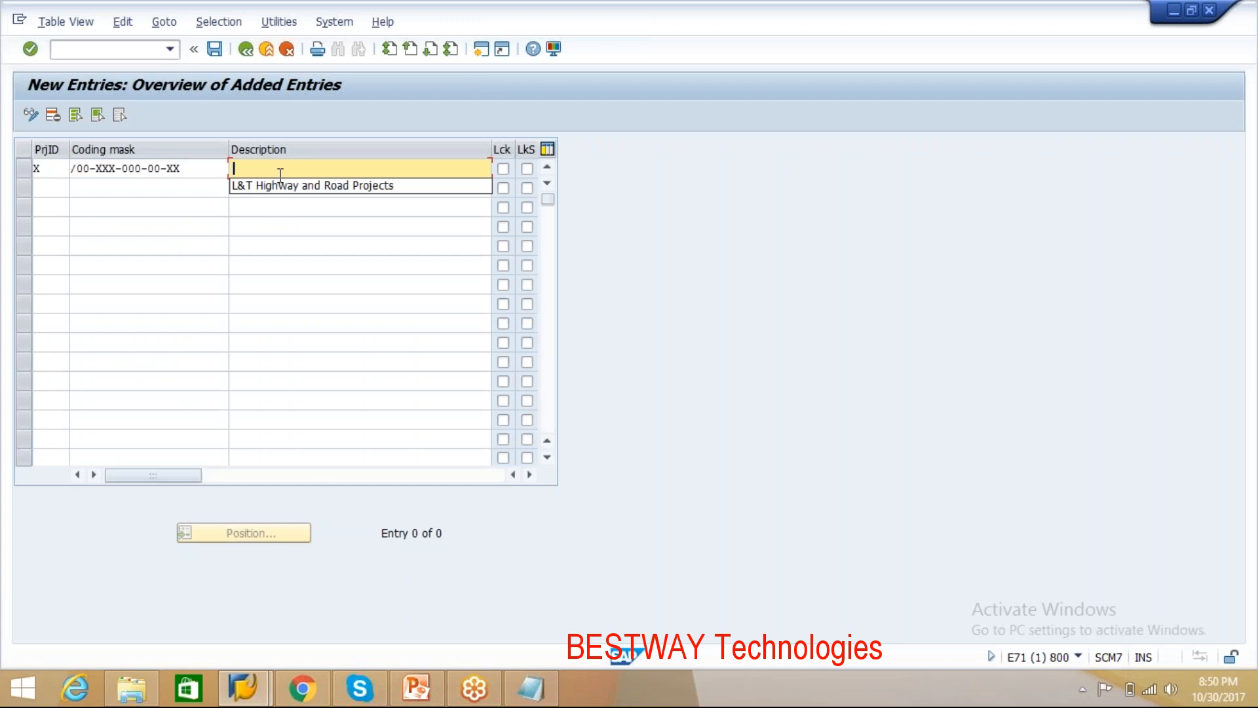
{"action": "left_click", "coordinate": [292, 185]}
{"action": "key", "text": "Return"}
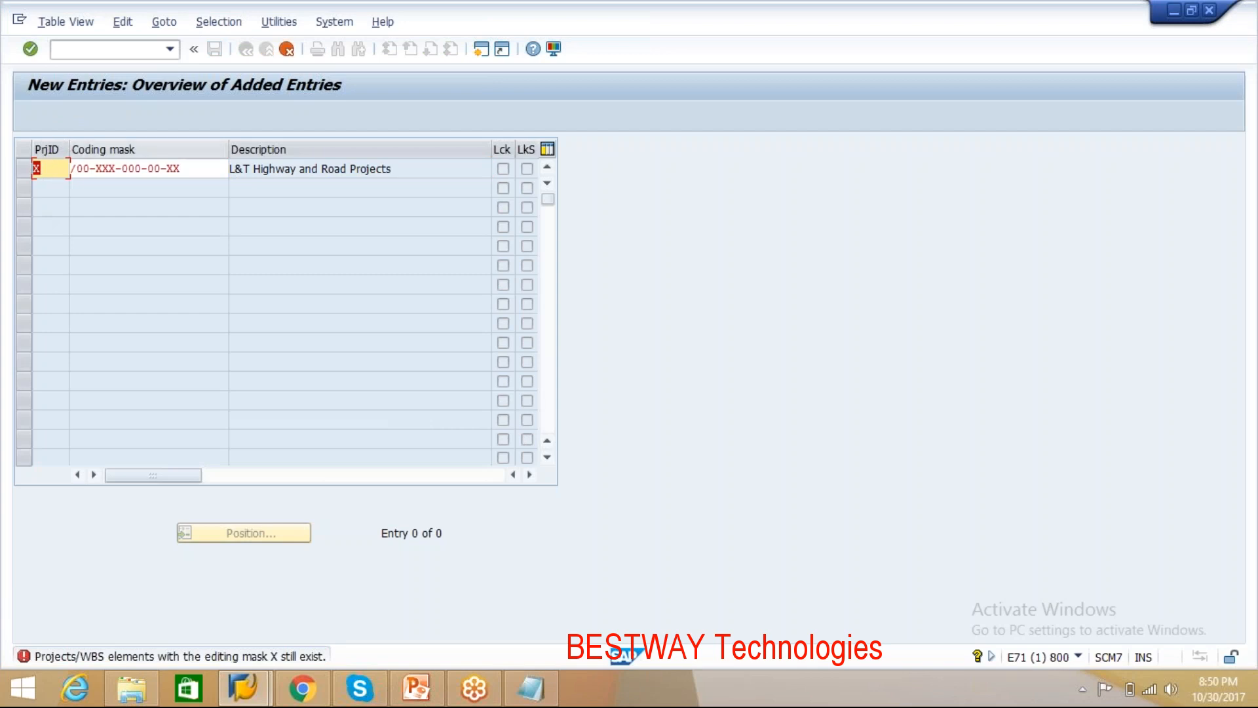
Step: Discard the new project ID X entry and return to the project number overview
{"action": "left_click", "coordinate": [286, 50]}
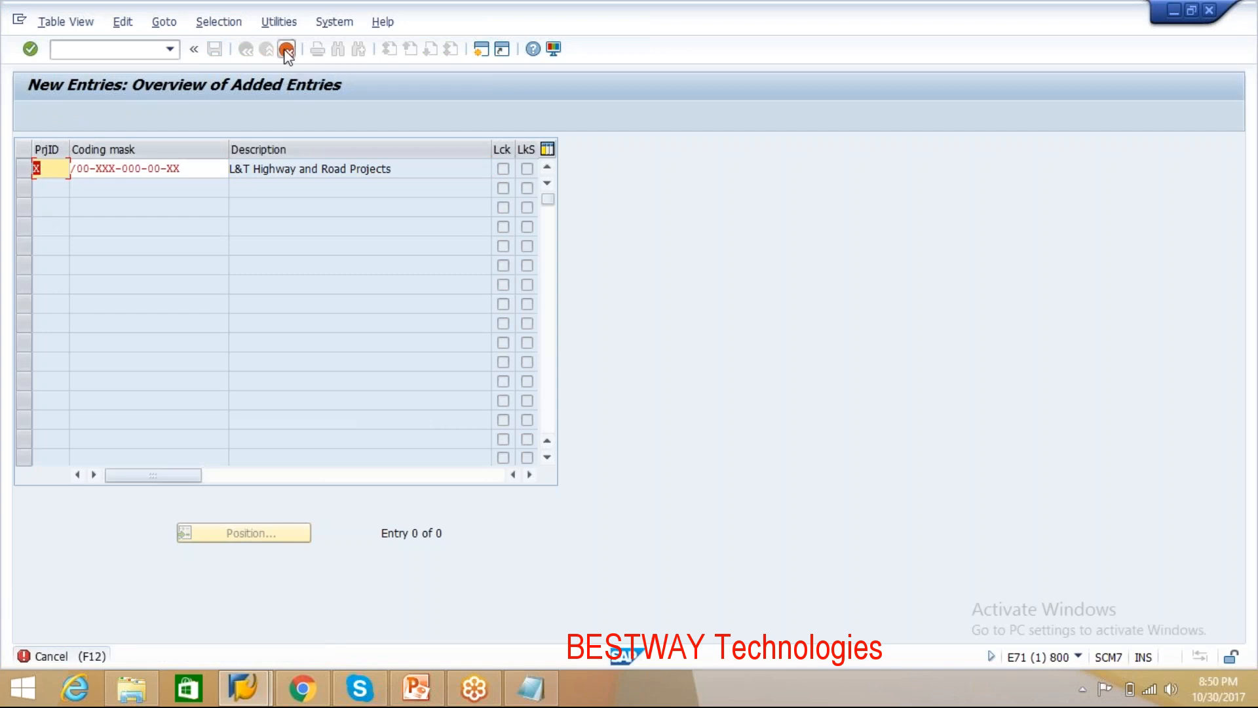
{"action": "left_click", "coordinate": [250, 339]}
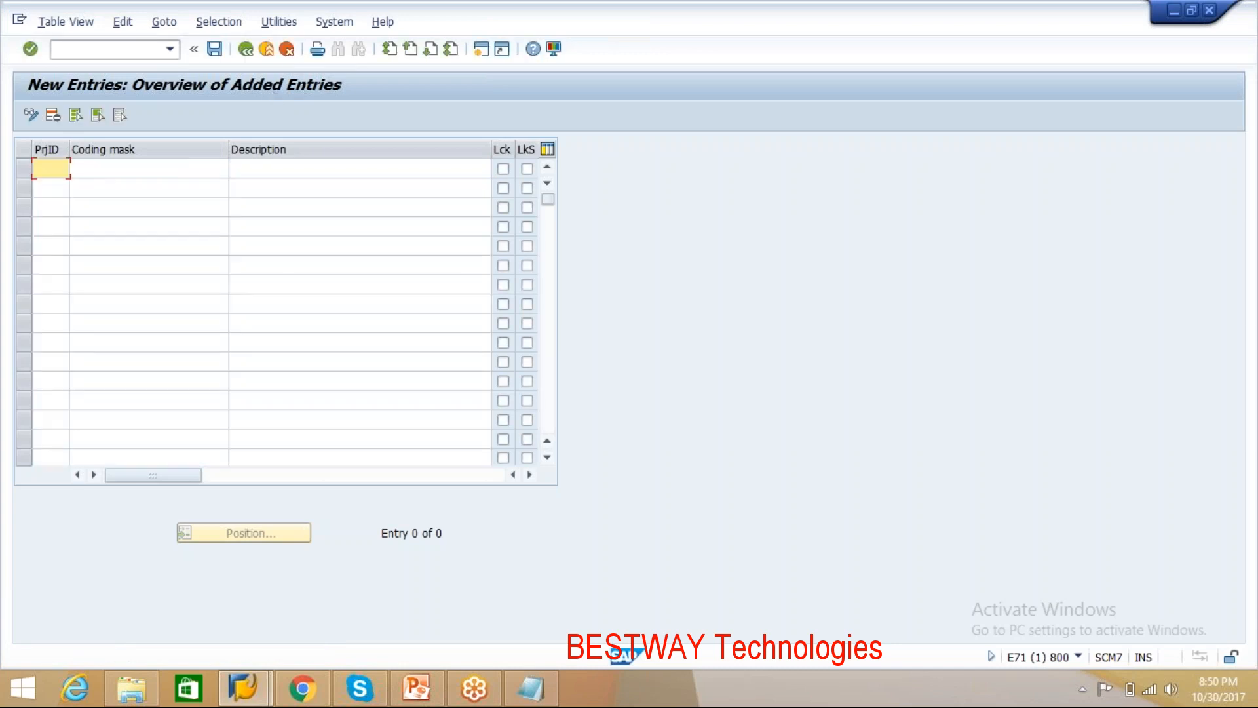
{"action": "left_click", "coordinate": [246, 50]}
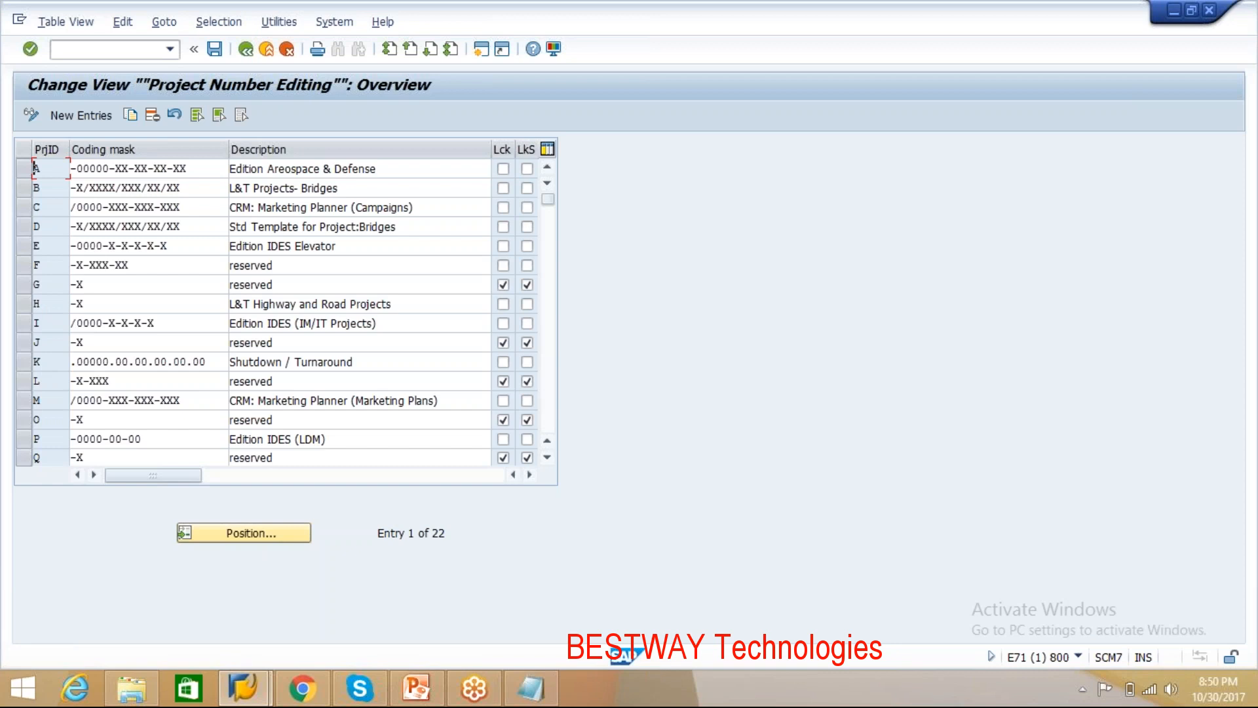
Step: Look through the list of existing project IDs and coding masks as far as the last entry, Z
{"action": "left_click", "coordinate": [547, 458]}
{"action": "left_click", "coordinate": [548, 458]}
{"action": "left_click", "coordinate": [547, 458]}
{"action": "left_click", "coordinate": [547, 458]}
{"action": "left_click", "coordinate": [547, 458]}
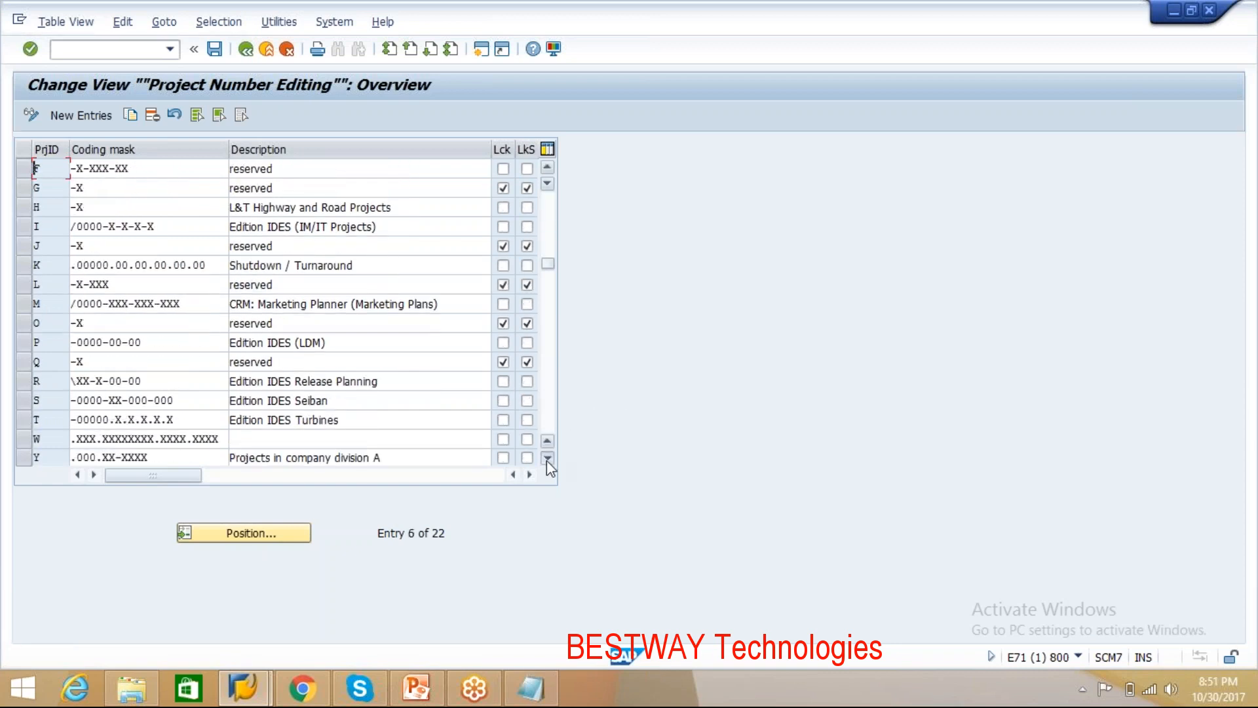
{"action": "left_click", "coordinate": [547, 458]}
{"action": "left_click", "coordinate": [547, 458]}
{"action": "left_click", "coordinate": [547, 458]}
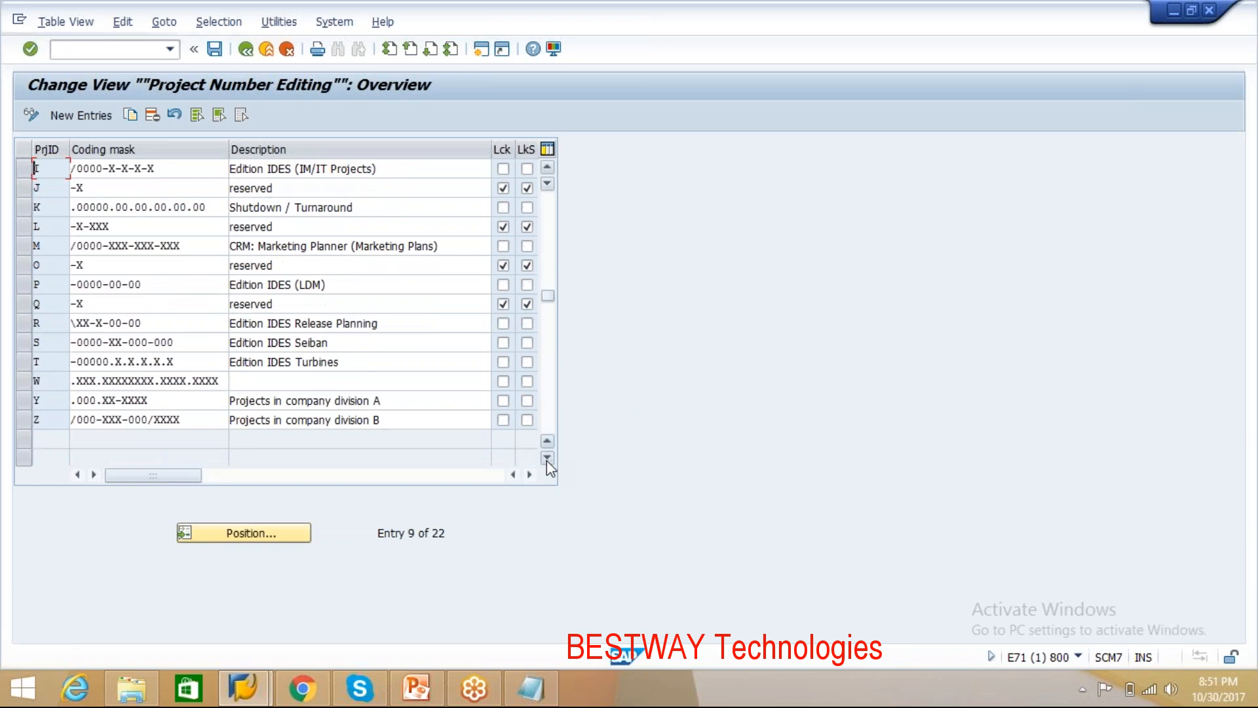
{"action": "left_click", "coordinate": [547, 458]}
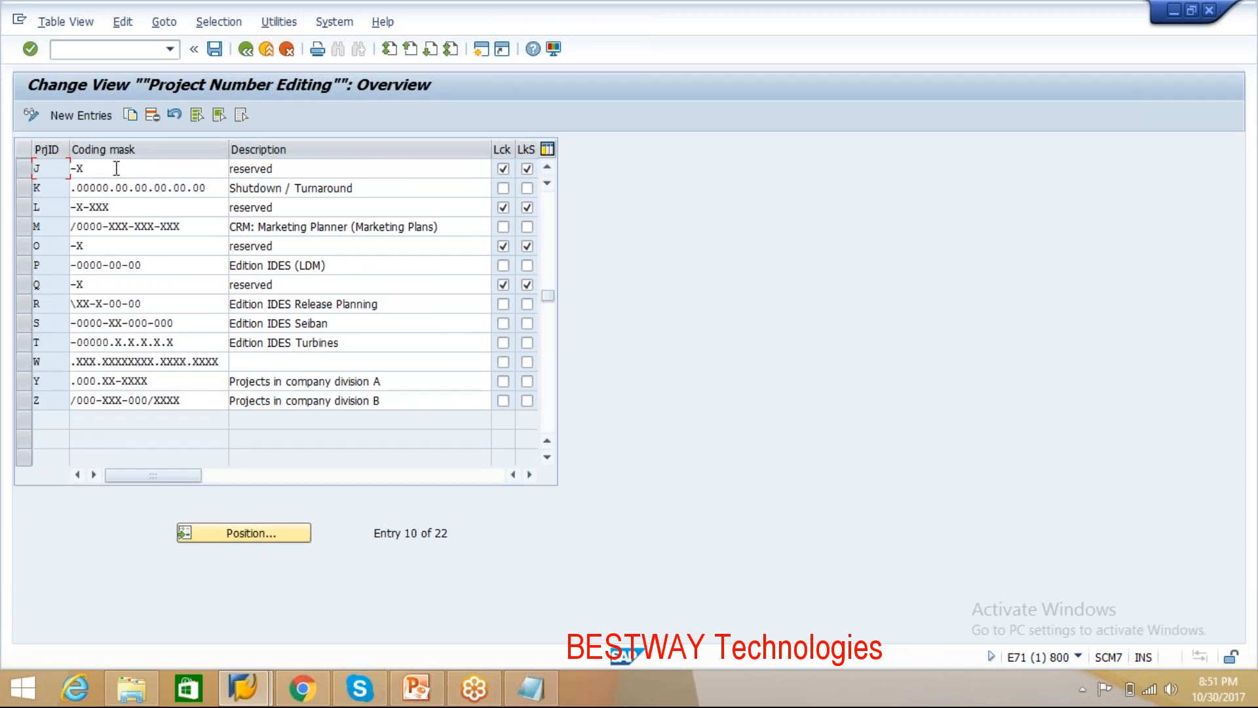
Step: Try to add a new entry for project ID X with the coding mask /00
{"action": "left_click", "coordinate": [96, 116]}
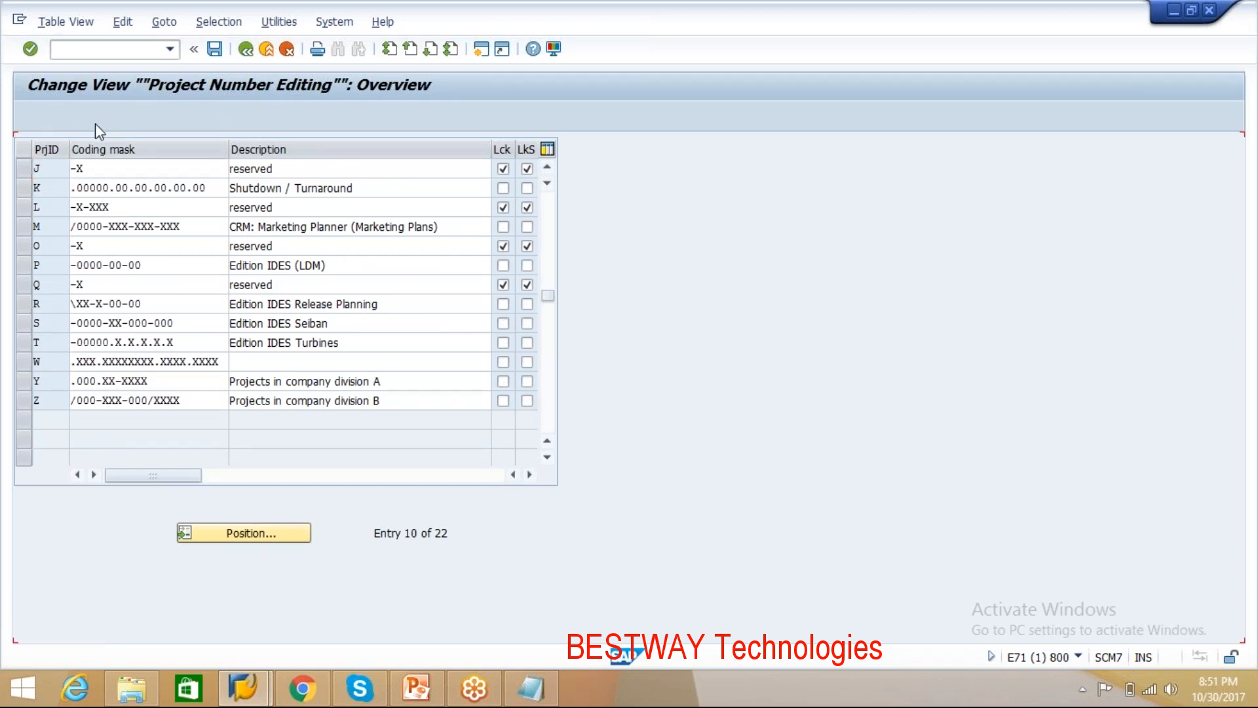
{"action": "type", "text": "cx"}
{"action": "key", "text": "BackSpace"}
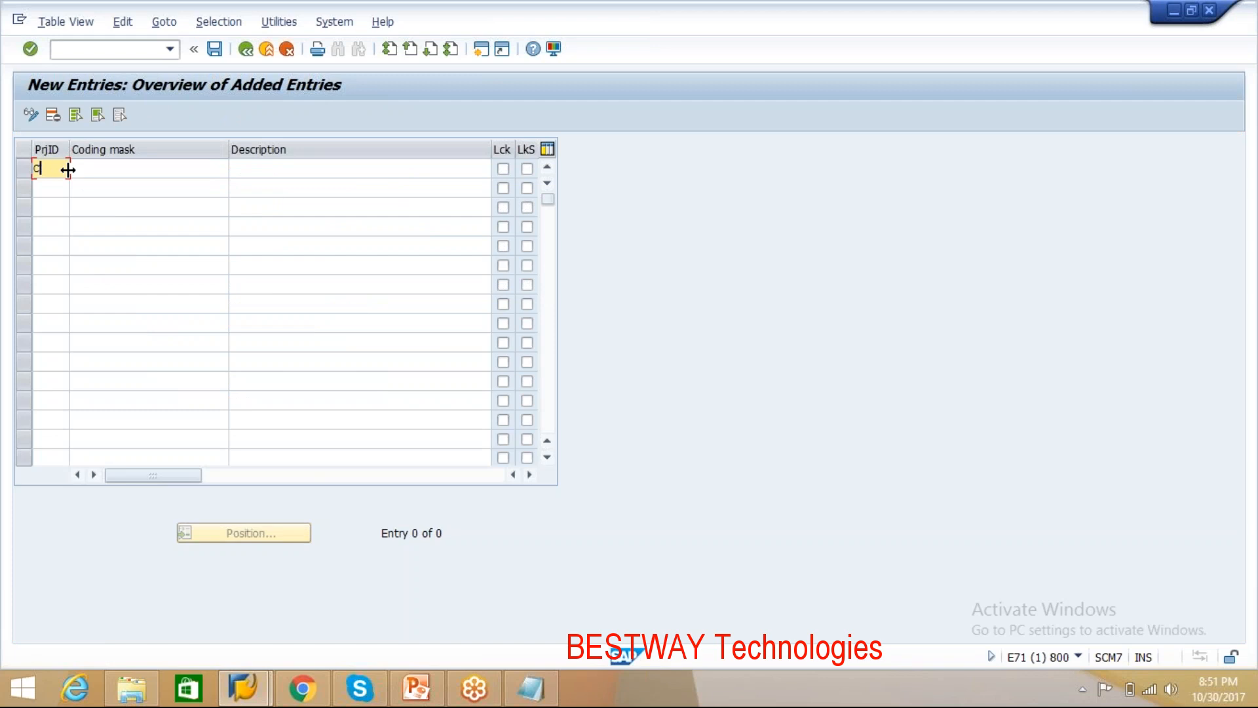
{"action": "left_click", "coordinate": [115, 169]}
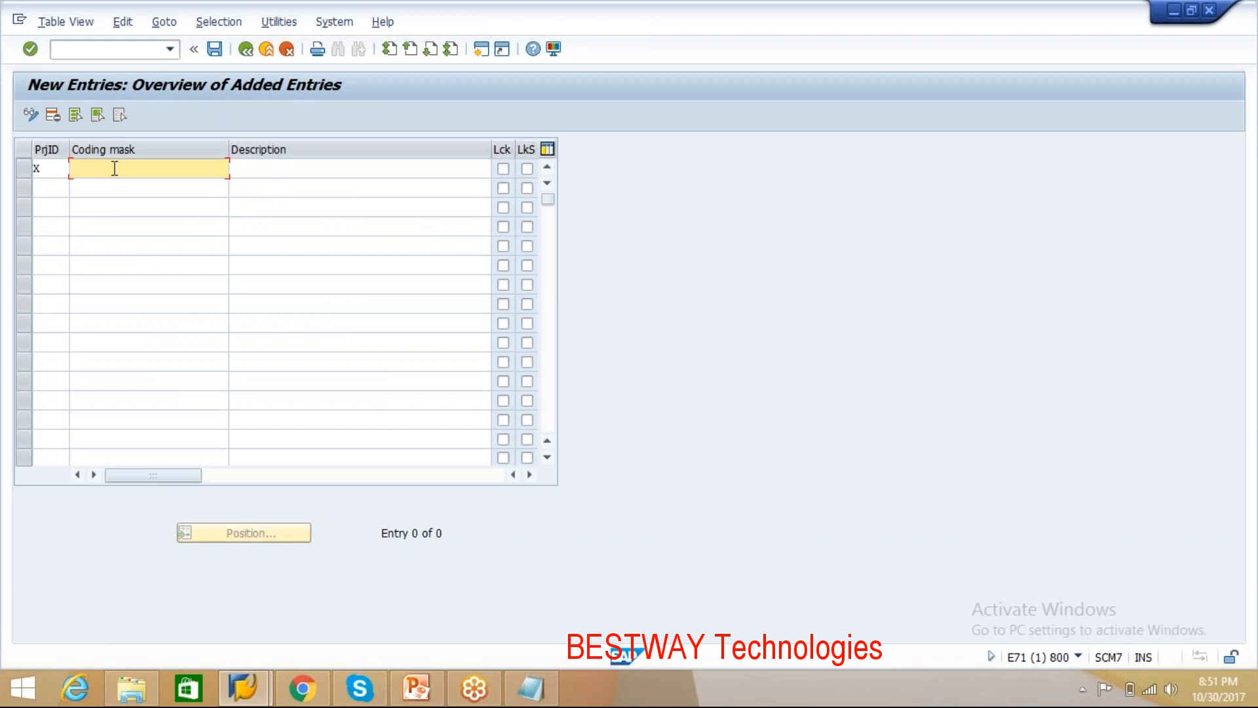
{"action": "type", "text": "00"}
{"action": "key", "text": "BackSpace"}
{"action": "key", "text": "BackSpace"}
{"action": "type", "text": "/"}
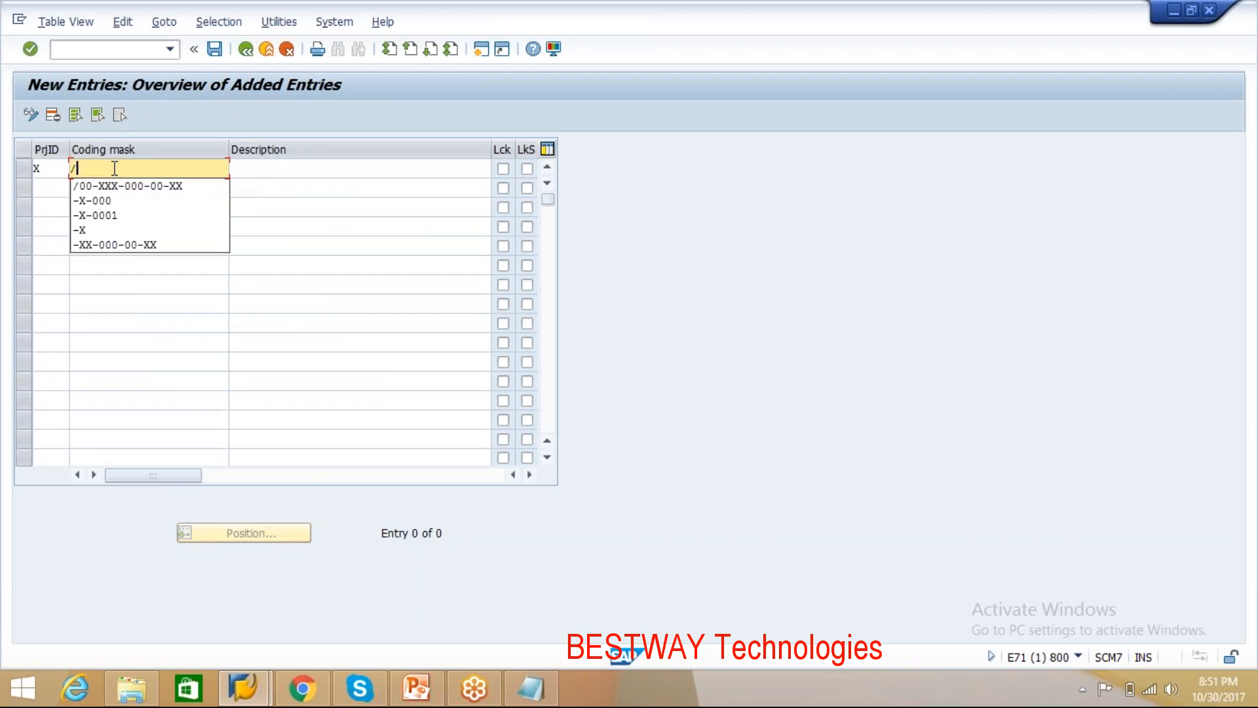
{"action": "type", "text": "00"}
{"action": "key", "text": "Return"}
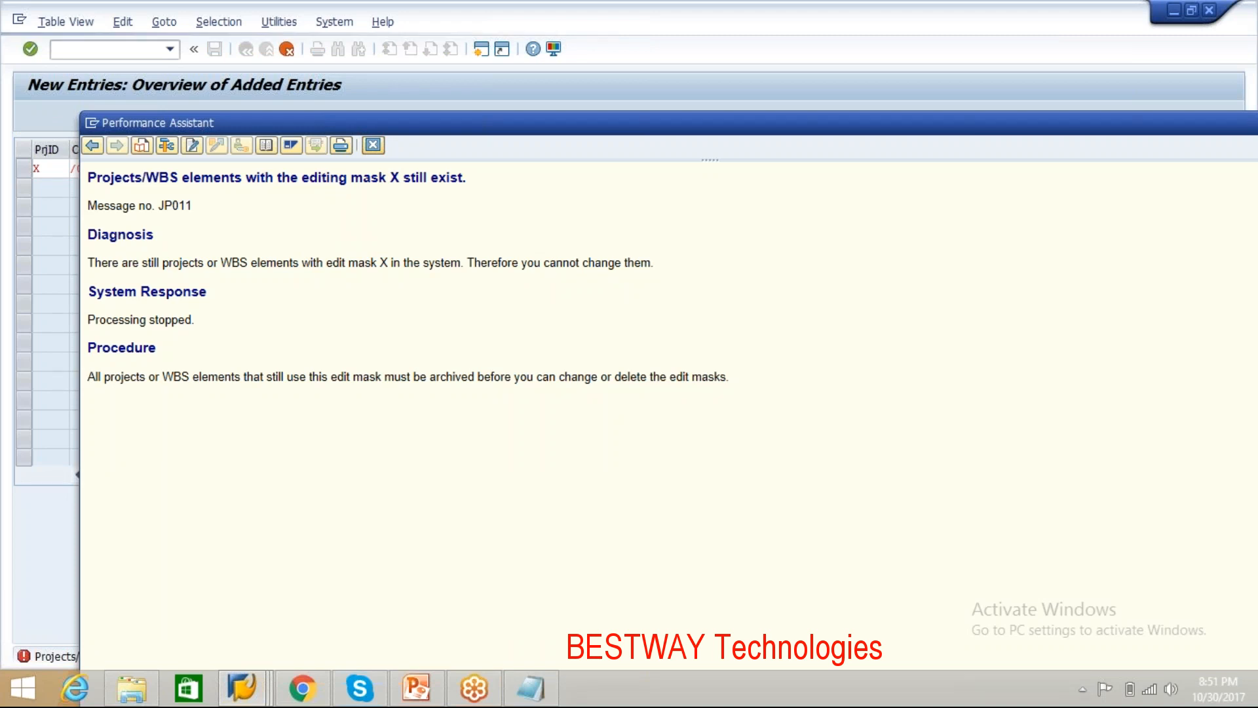
Step: Close the help text, discard the new project ID X entry and exit the coding mask maintenance without saving the changes
{"action": "left_click", "coordinate": [373, 145]}
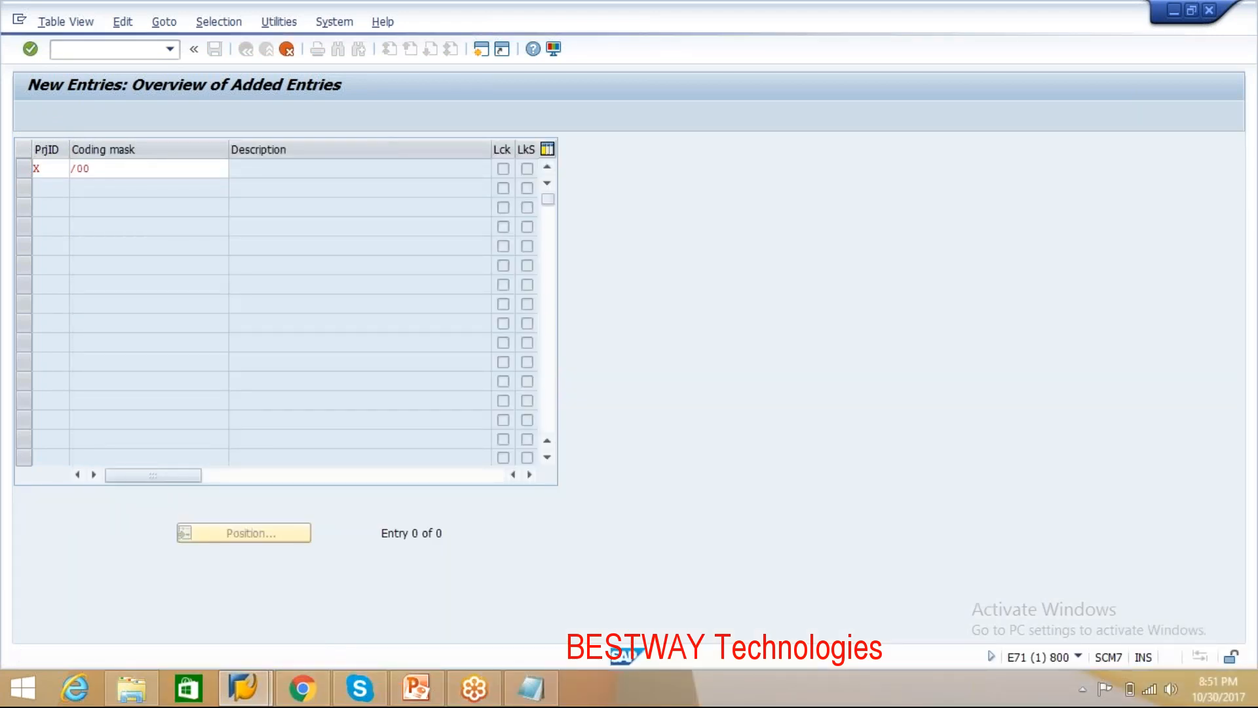
{"action": "key", "text": "Return"}
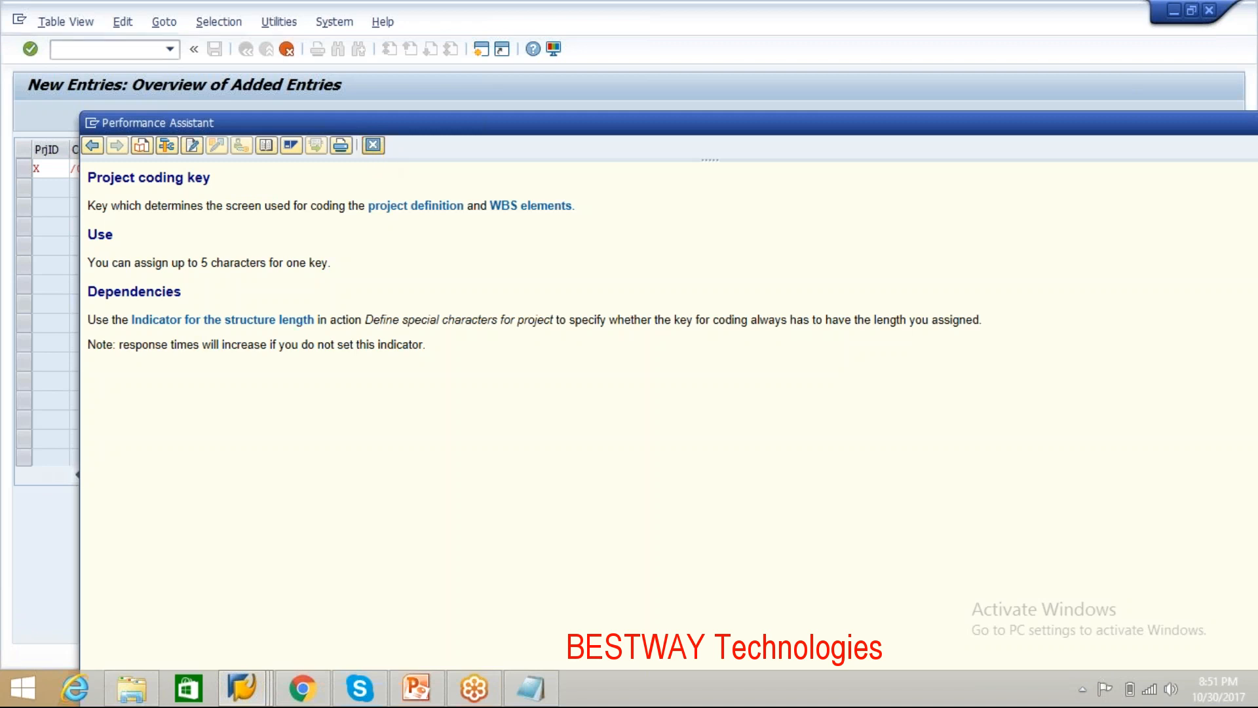
{"action": "left_click", "coordinate": [373, 144]}
{"action": "left_click", "coordinate": [286, 48]}
{"action": "left_click", "coordinate": [247, 339]}
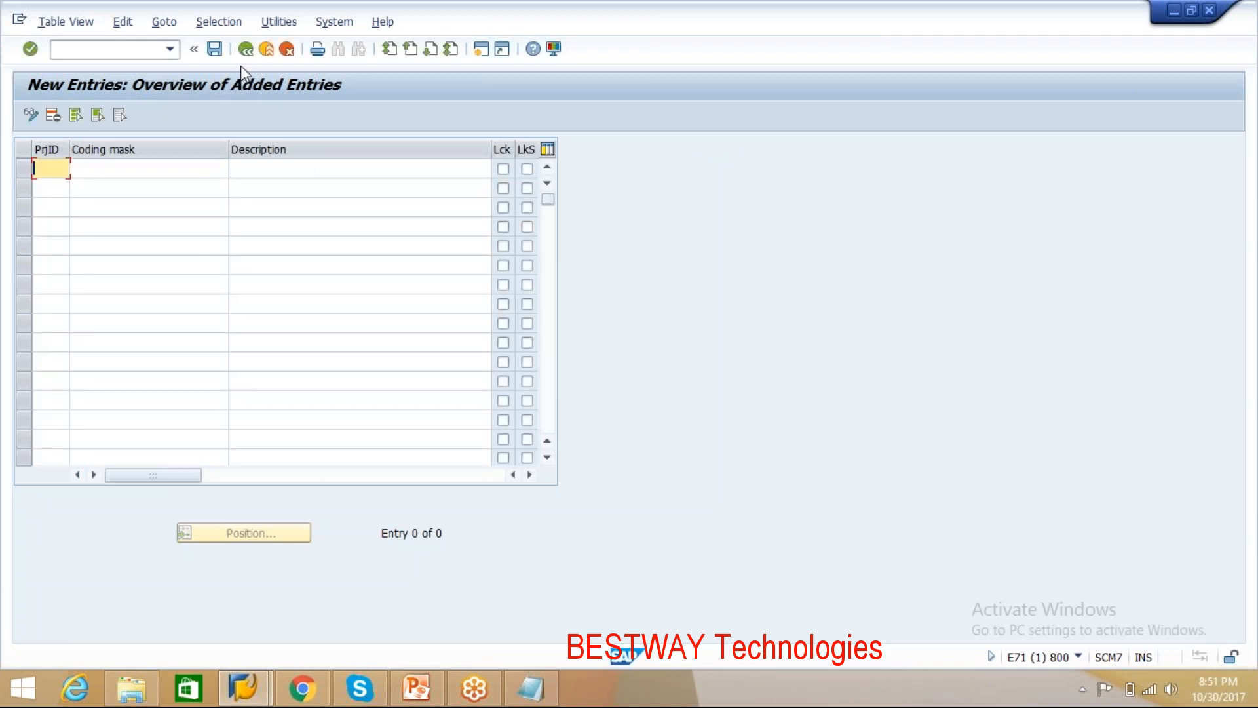
{"action": "left_click", "coordinate": [247, 50]}
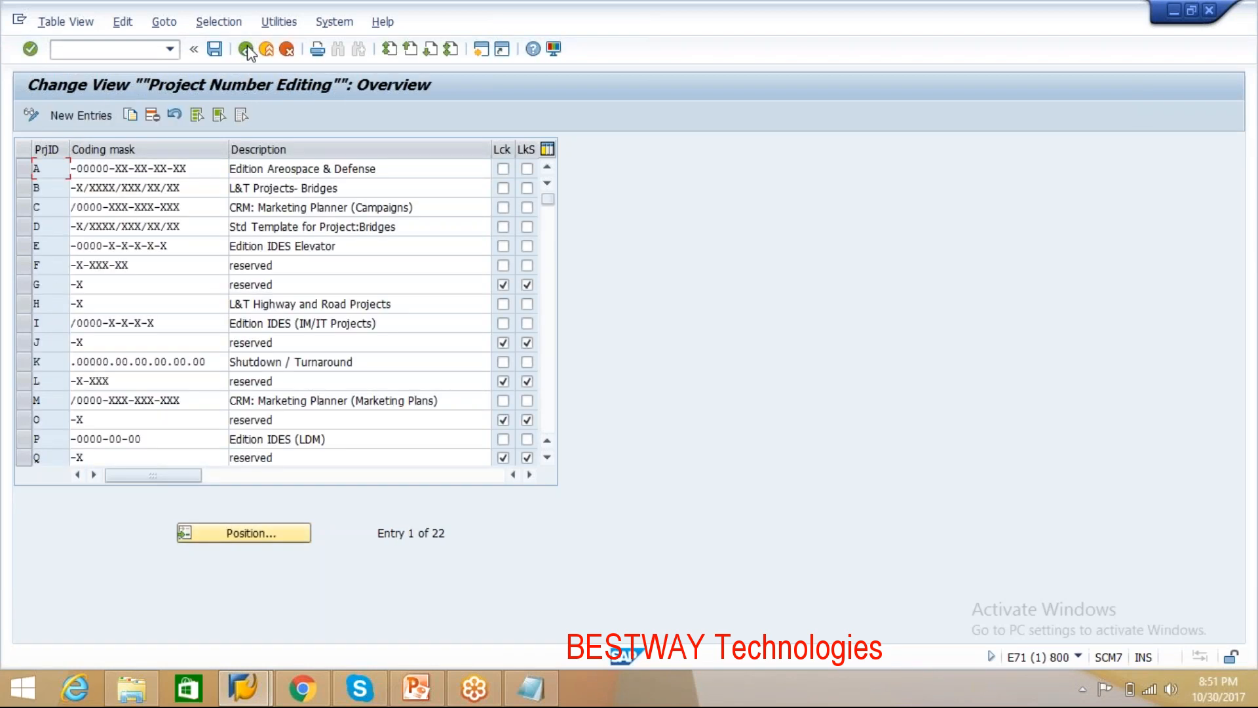
{"action": "left_click", "coordinate": [248, 53]}
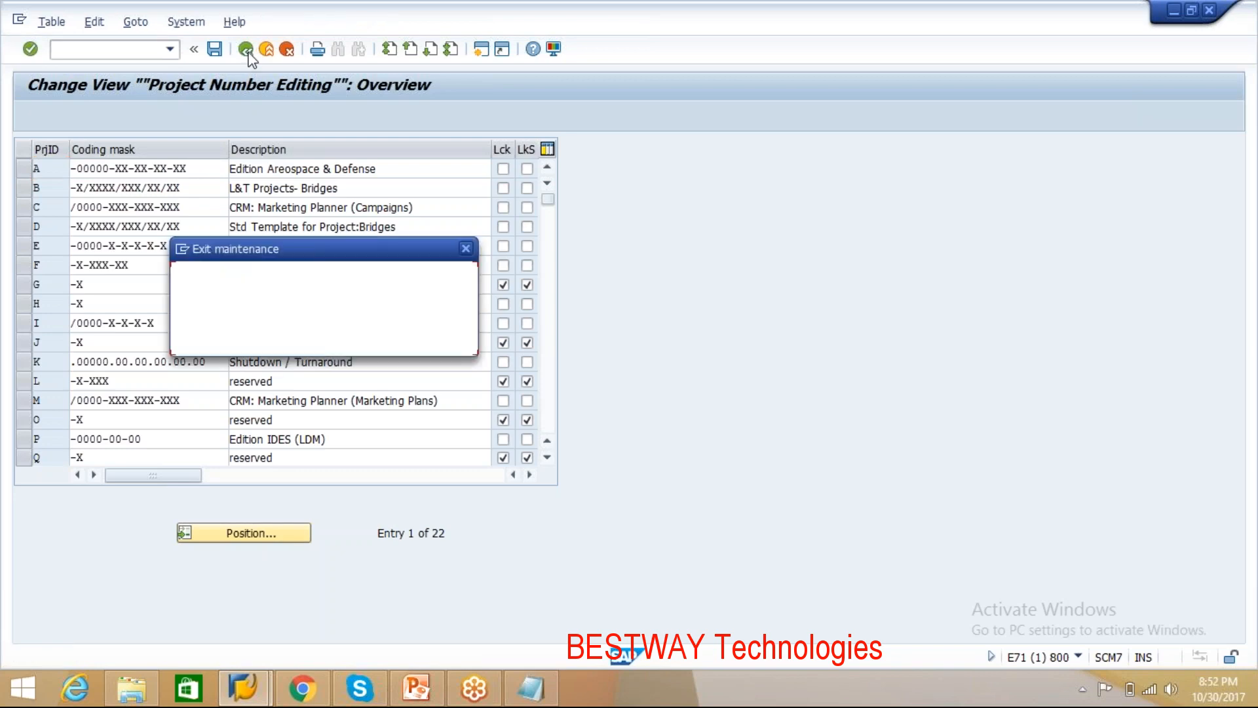
{"action": "left_click", "coordinate": [315, 333]}
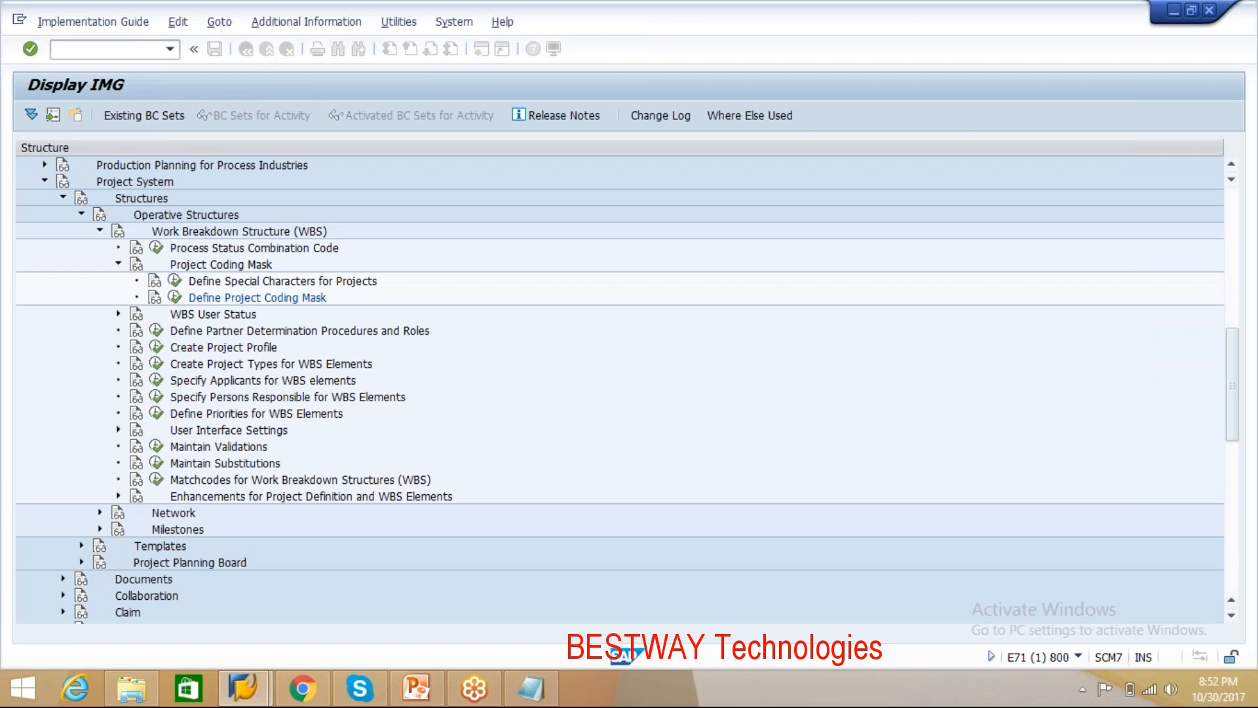
Step: Open and save the special characters for projects, and reopen the project coding mask definition
{"action": "left_click", "coordinate": [175, 281]}
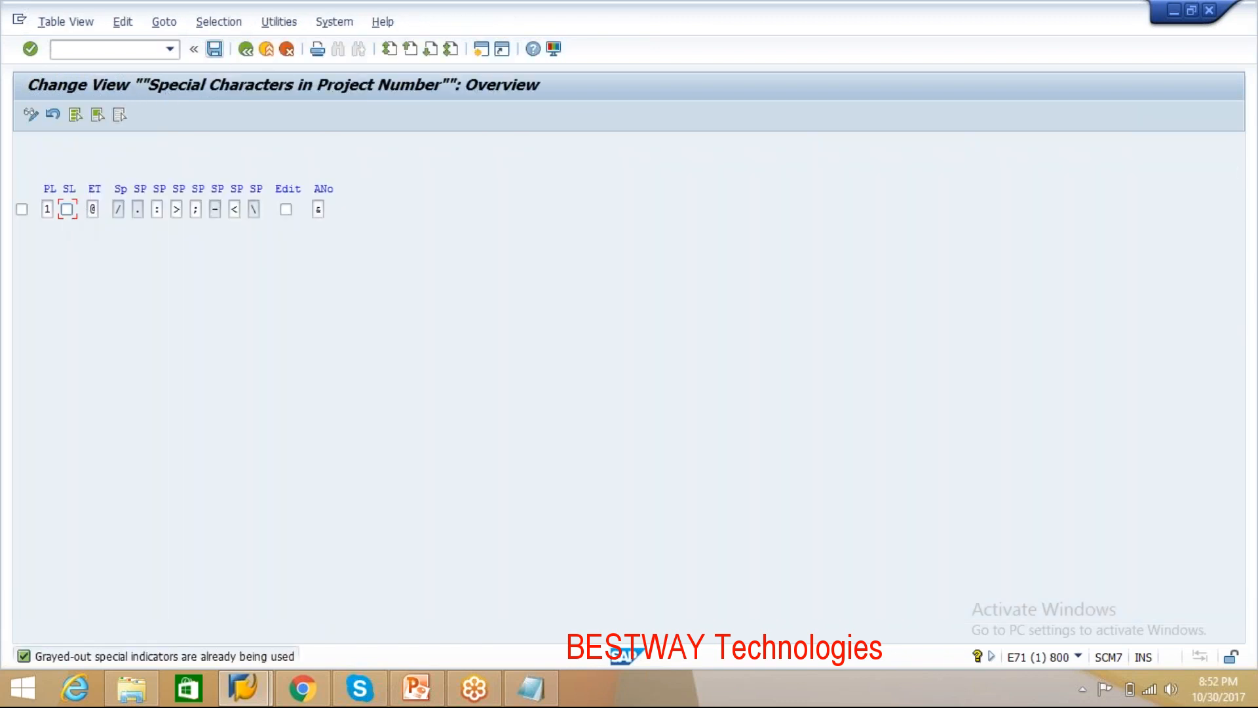
{"action": "left_click", "coordinate": [214, 49]}
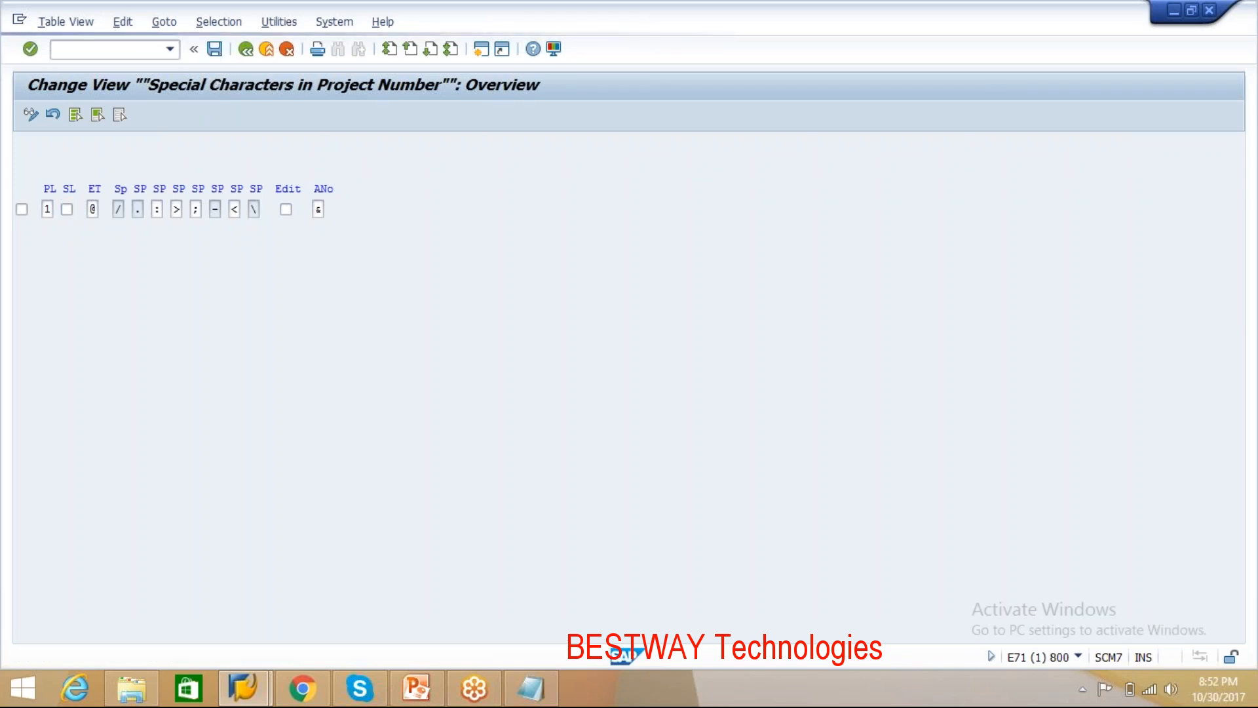
{"action": "left_click", "coordinate": [245, 50]}
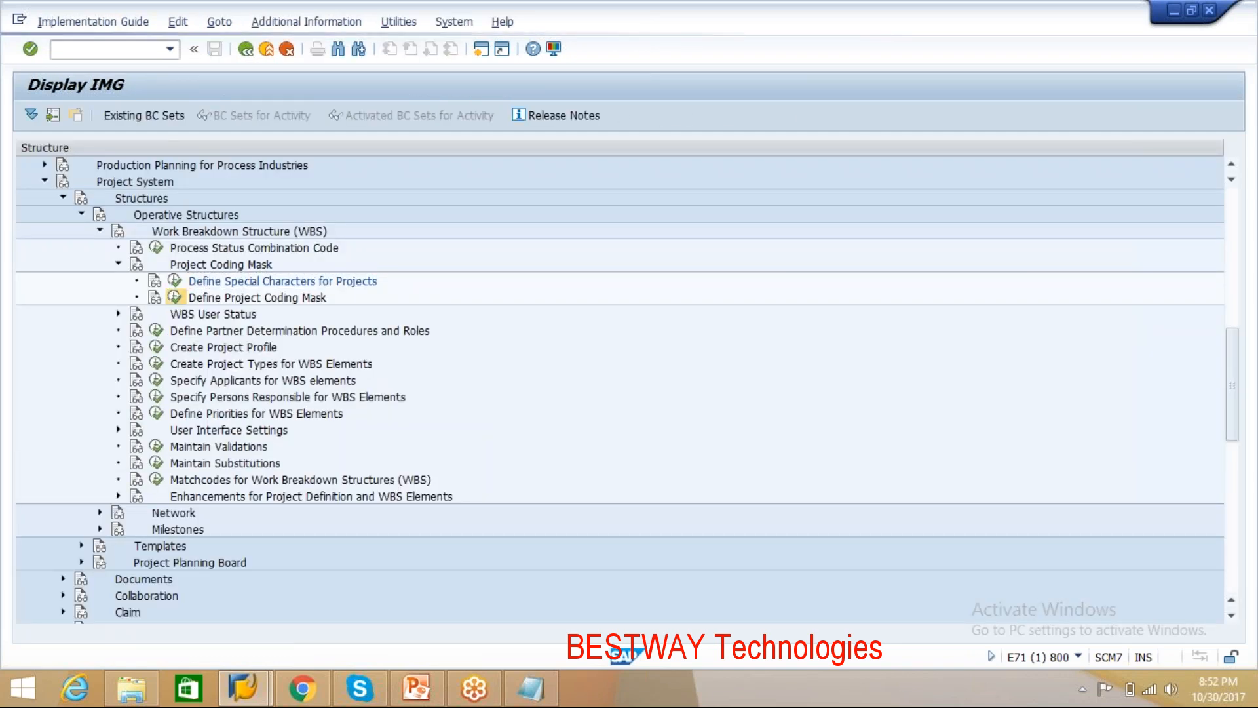
{"action": "left_click", "coordinate": [175, 297]}
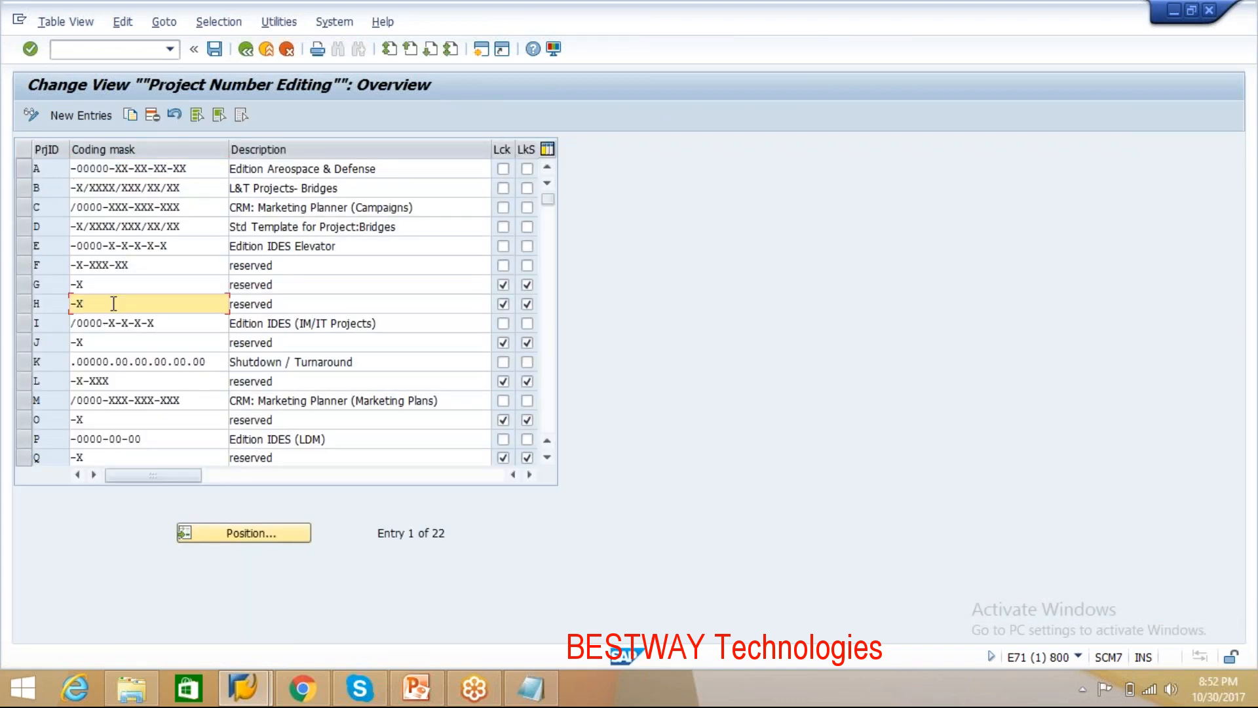
Step: Try to save the coding mask -XX-000-00-XX for project ID H, and discard the change
{"action": "type", "text": "X"}
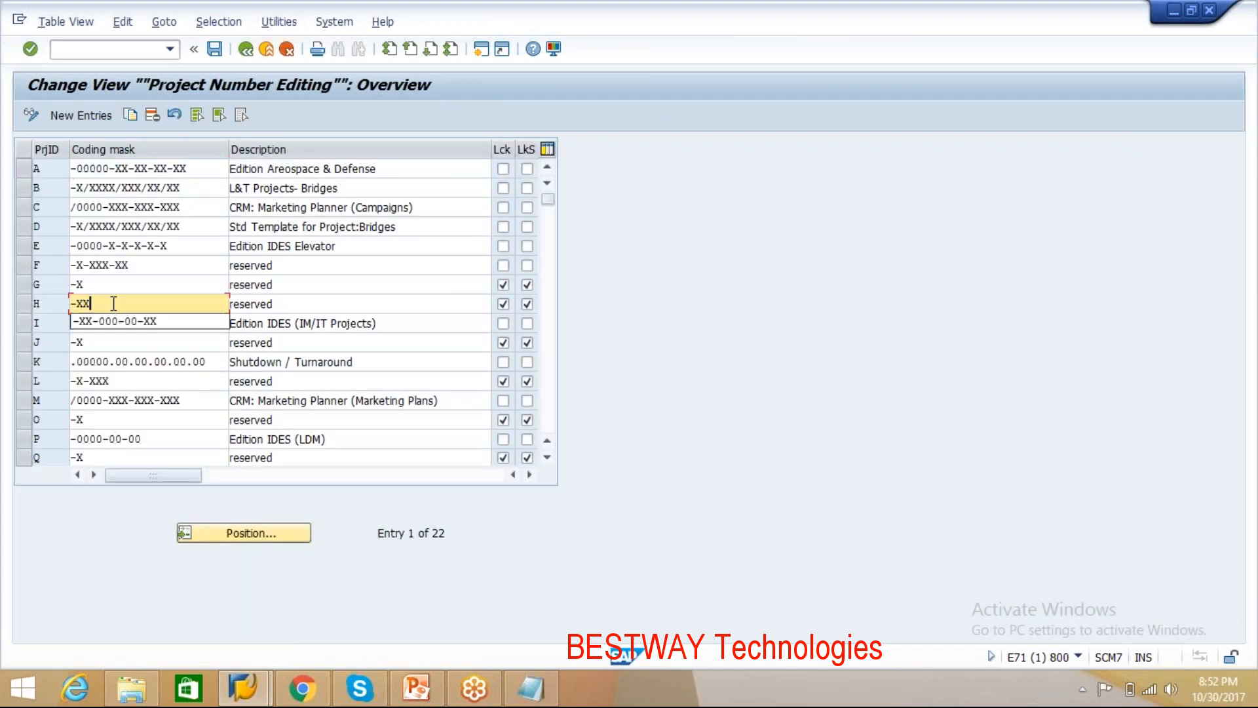
{"action": "left_click", "coordinate": [131, 321]}
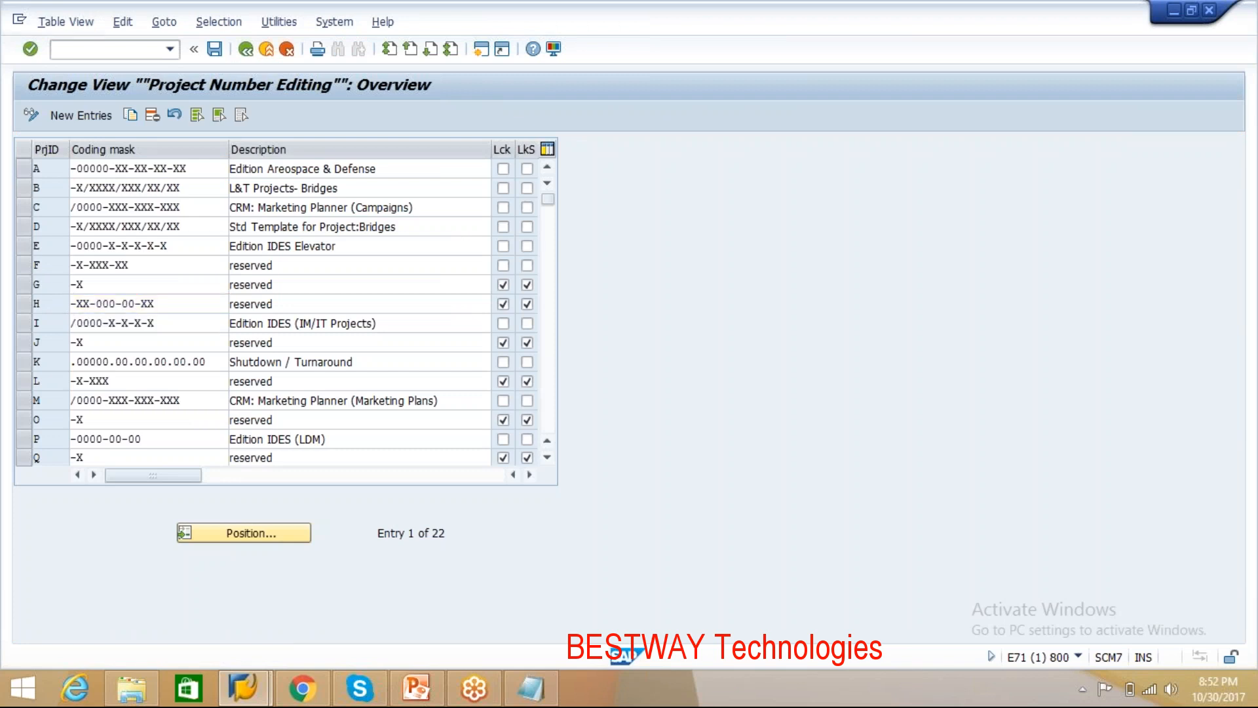
{"action": "key", "text": "ctrl+s"}
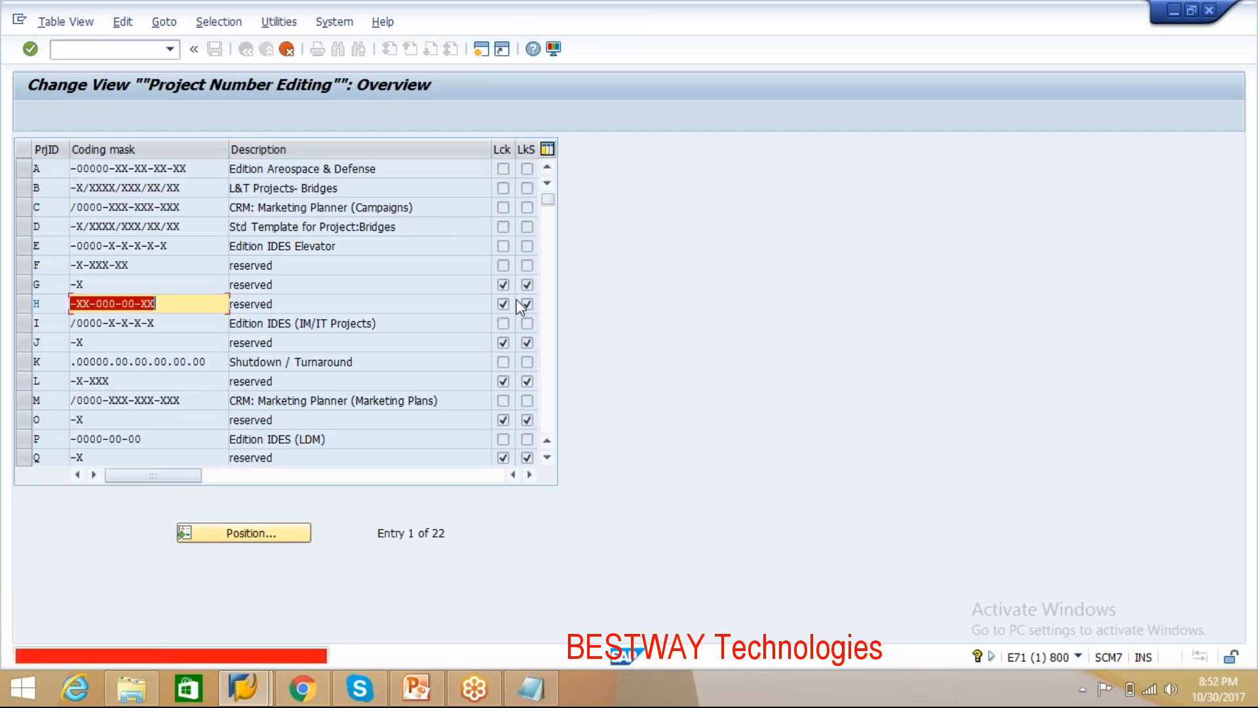
{"action": "key", "text": "F12"}
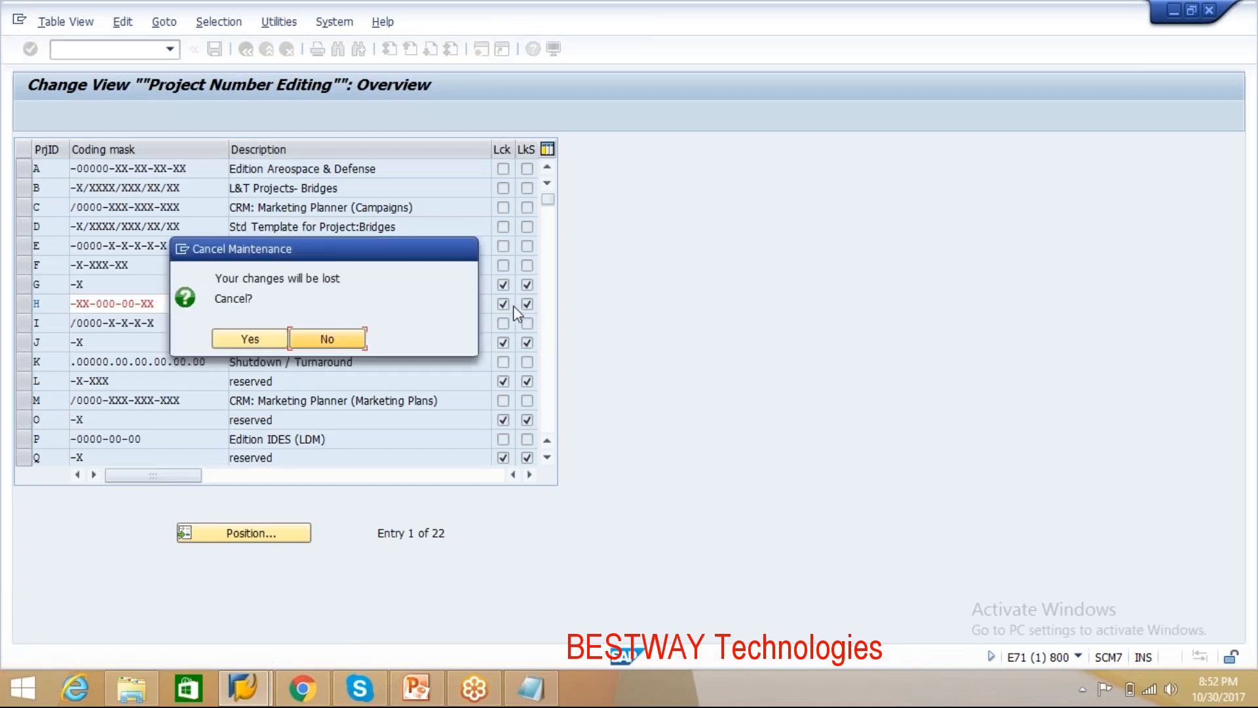
{"action": "left_click", "coordinate": [261, 343]}
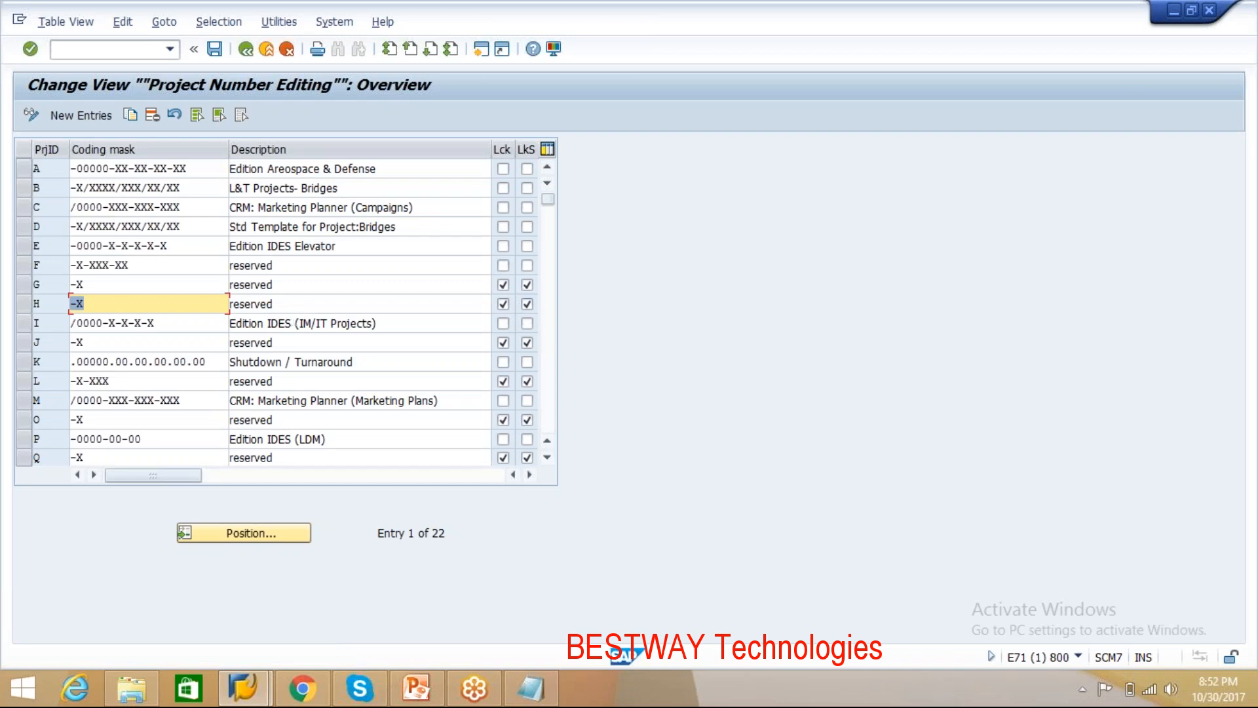
Step: Clear both lock flags of project ID H and try to set its coding mask to -XX-000-00-XX
{"action": "left_click", "coordinate": [504, 303]}
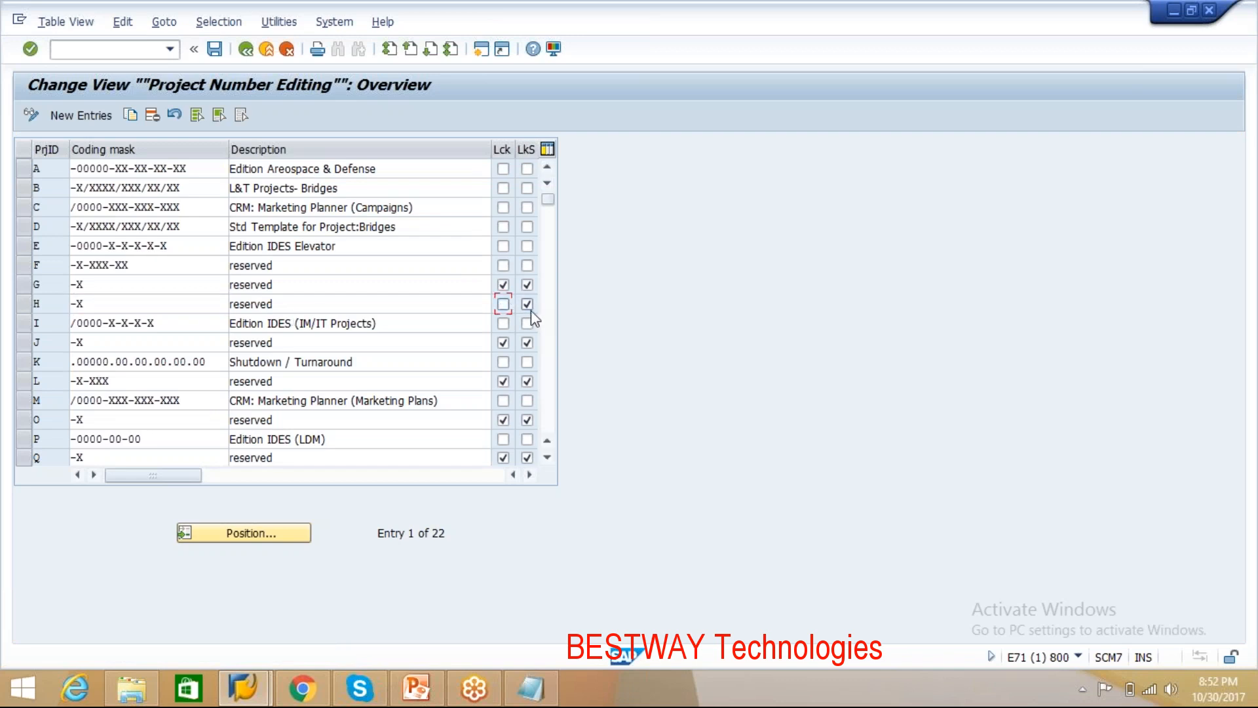
{"action": "left_click", "coordinate": [108, 296]}
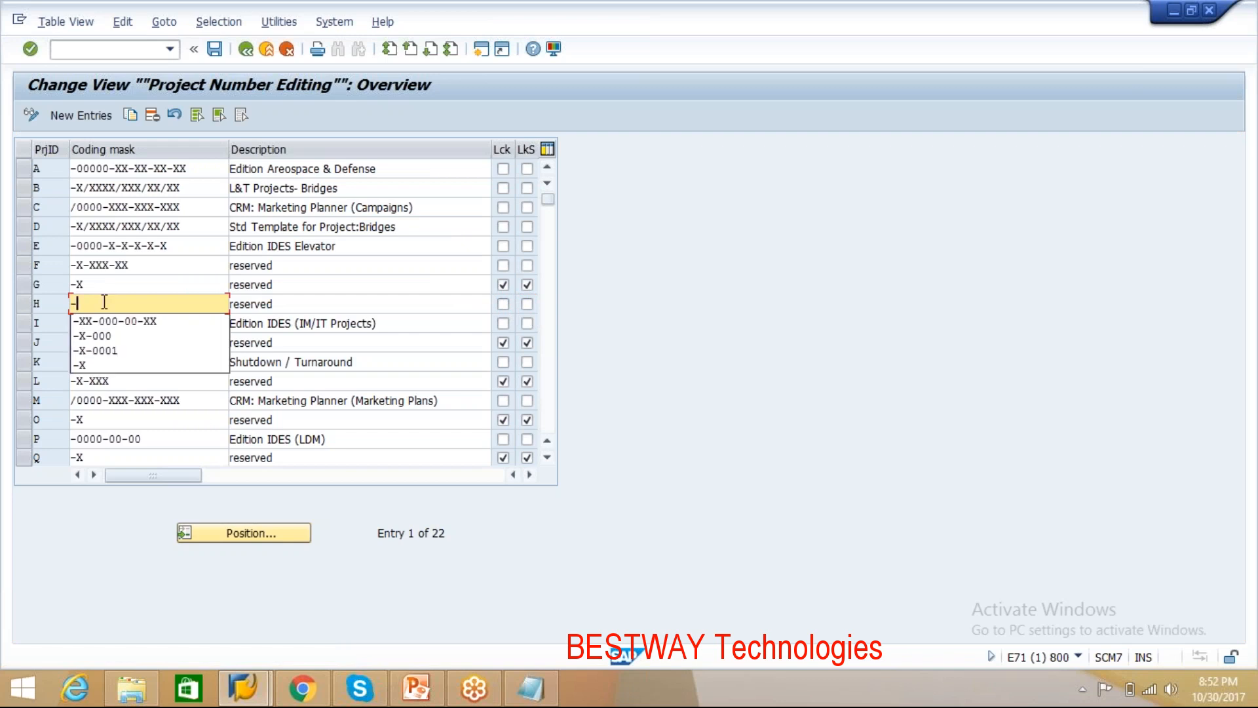
{"action": "left_click", "coordinate": [111, 319]}
{"action": "key", "text": "Return"}
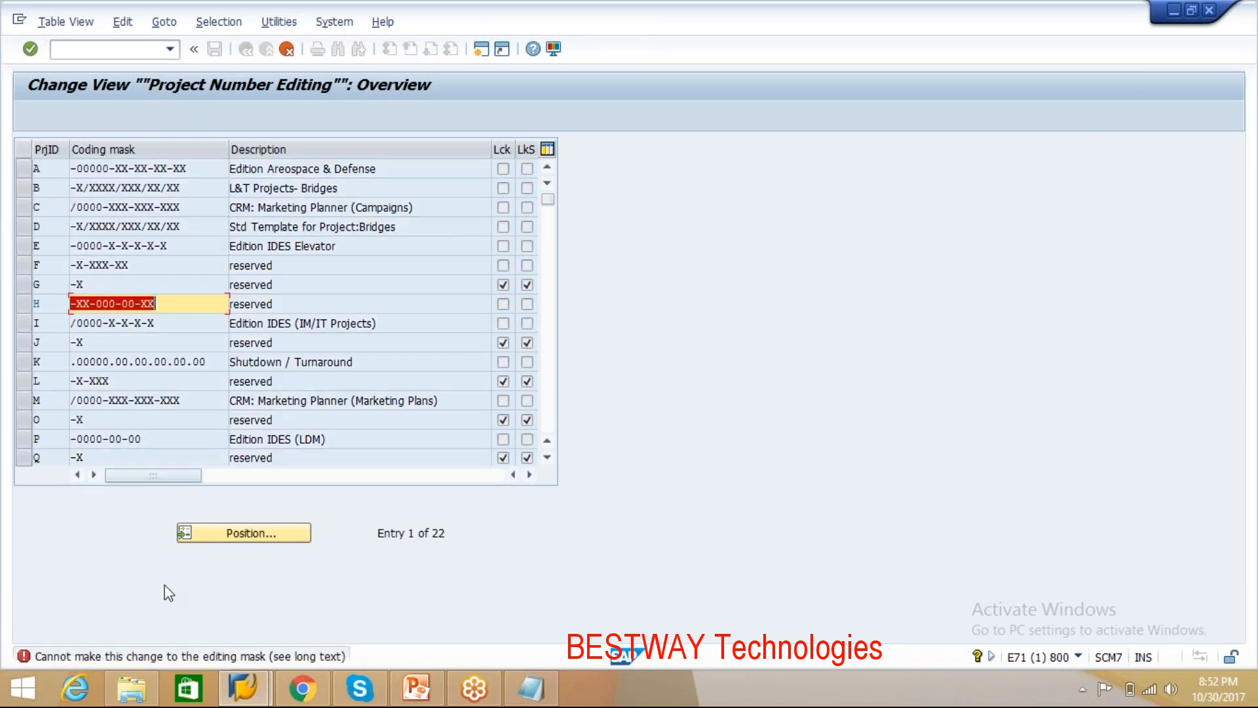
Step: Read the long text of the editing mask error message and discard the changes to project ID H
{"action": "double_click", "coordinate": [160, 666]}
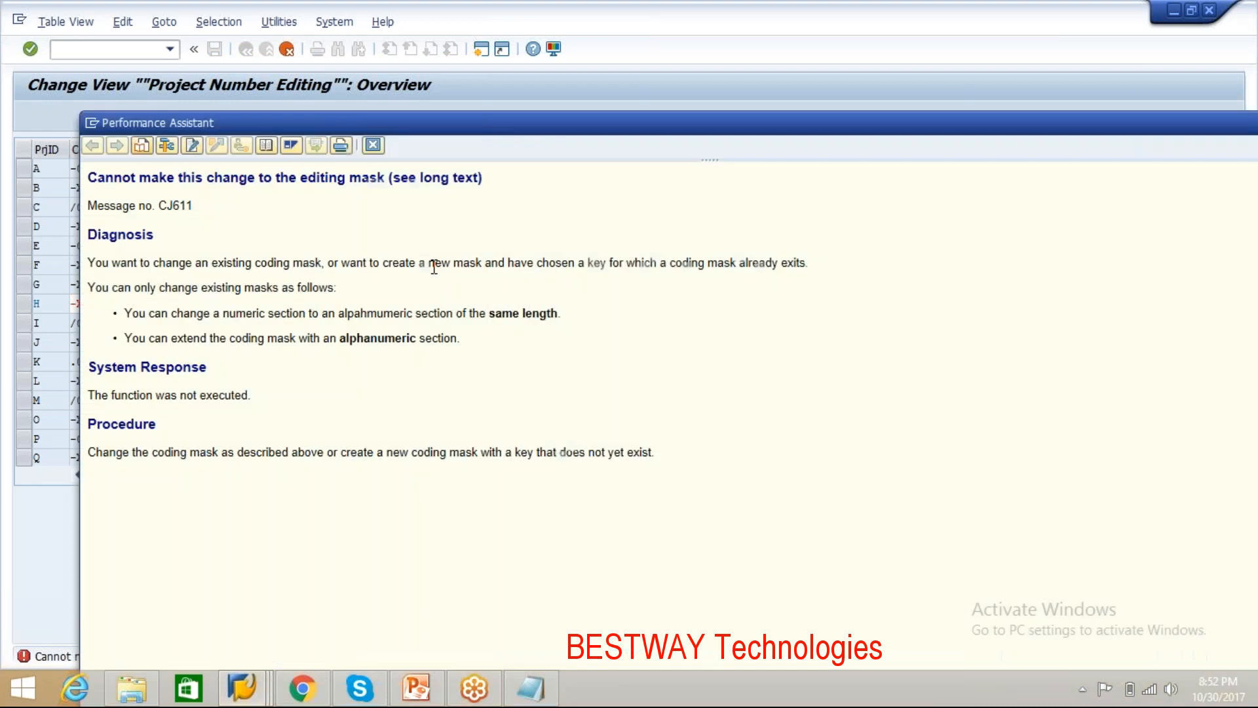
{"action": "left_click", "coordinate": [374, 145]}
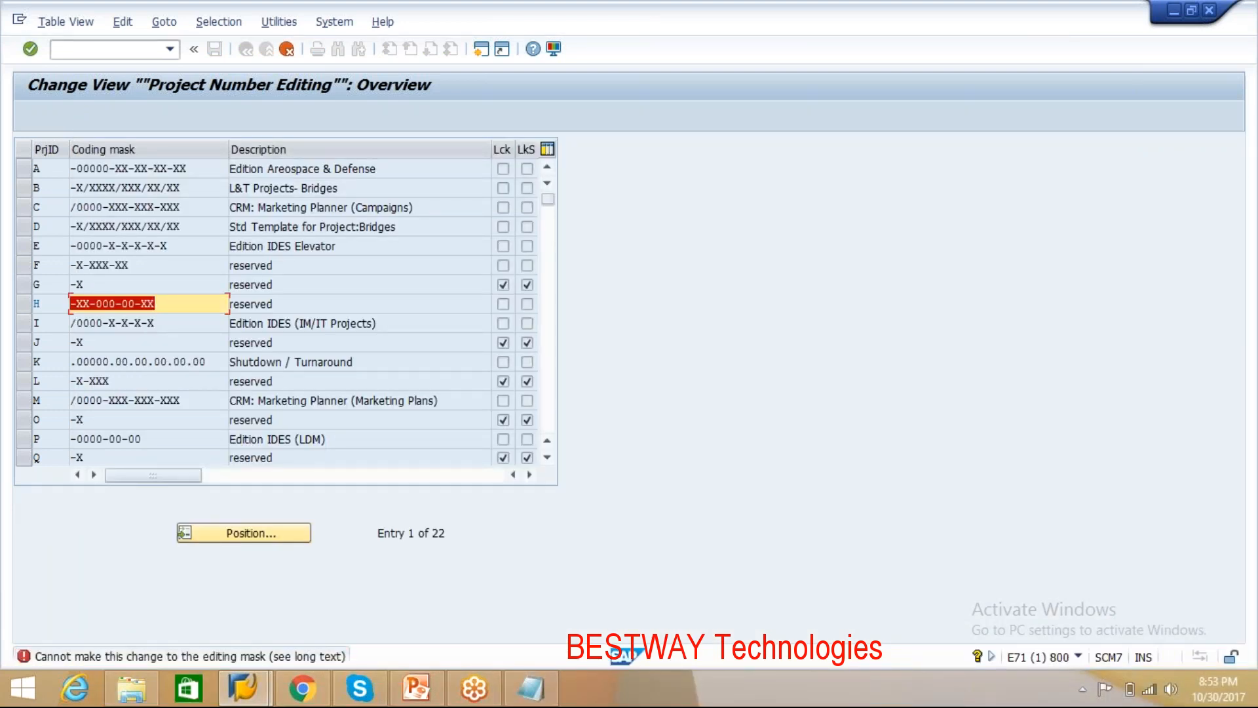
{"action": "key", "text": "F12"}
{"action": "left_click", "coordinate": [249, 339]}
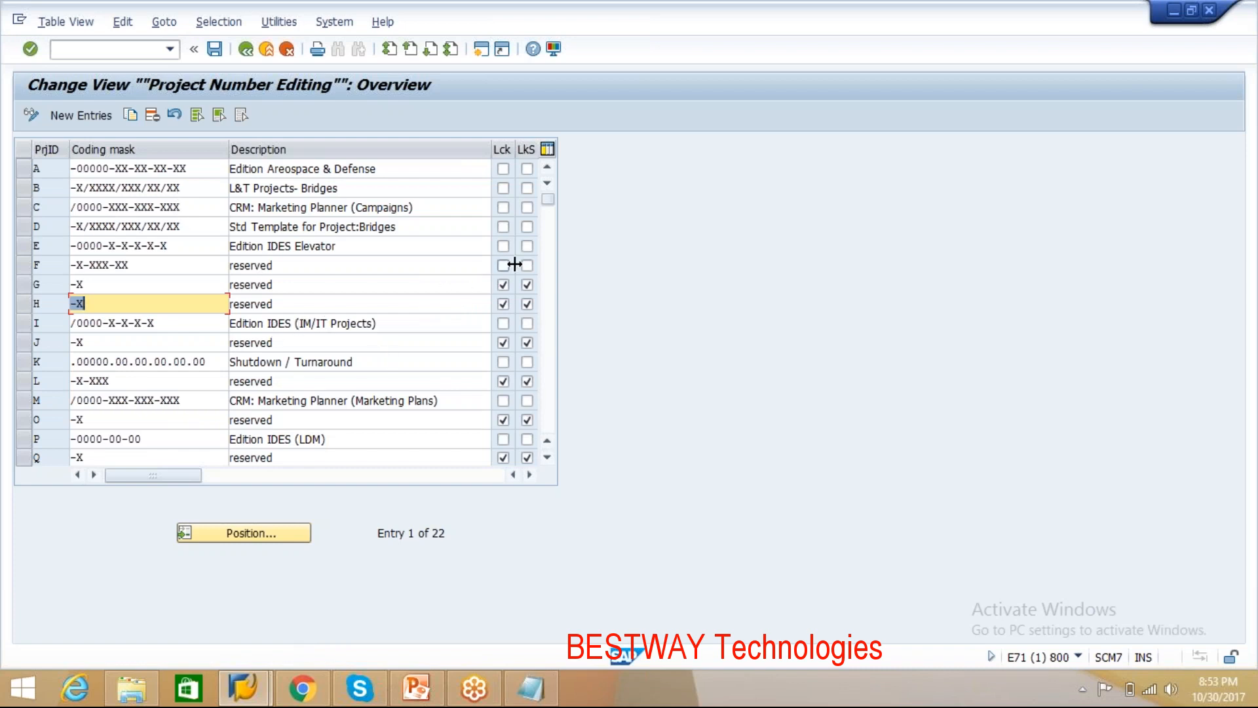
Step: Examine the existing coding masks down the list, including those of project IDs J, Y, Z and Q
{"action": "left_click", "coordinate": [165, 346]}
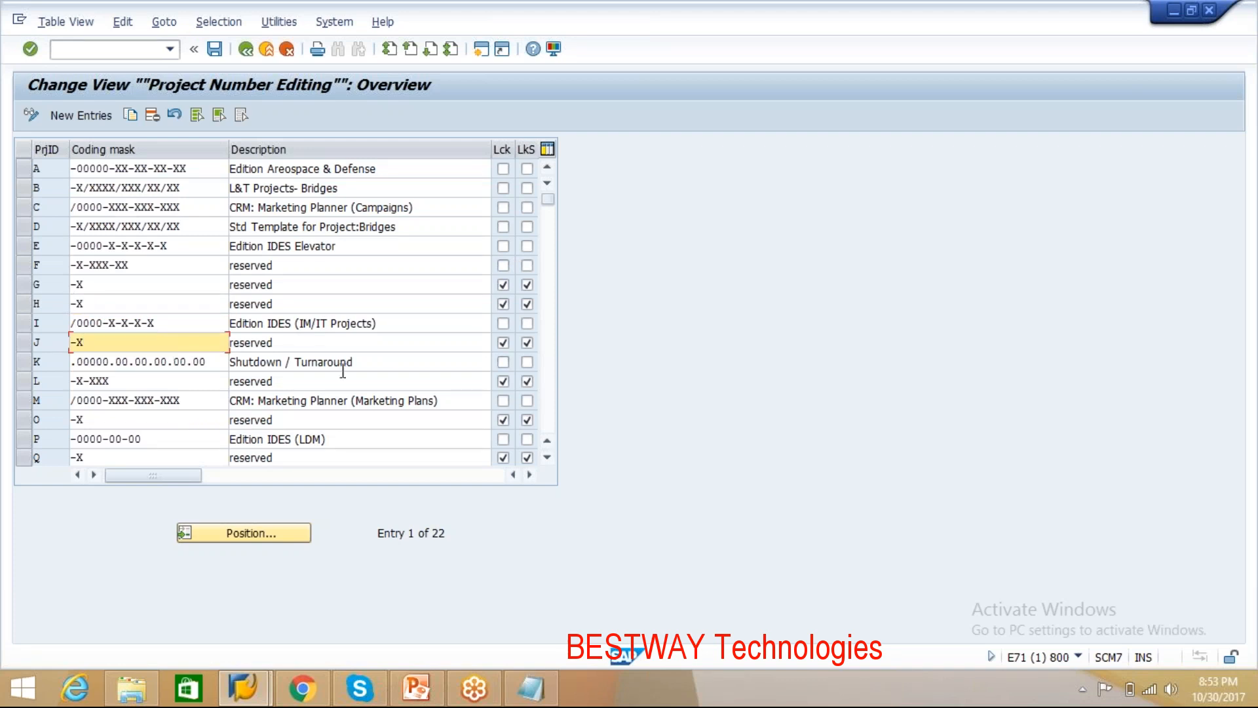
{"action": "left_click", "coordinate": [548, 458]}
{"action": "left_click", "coordinate": [549, 460]}
{"action": "left_click", "coordinate": [549, 460]}
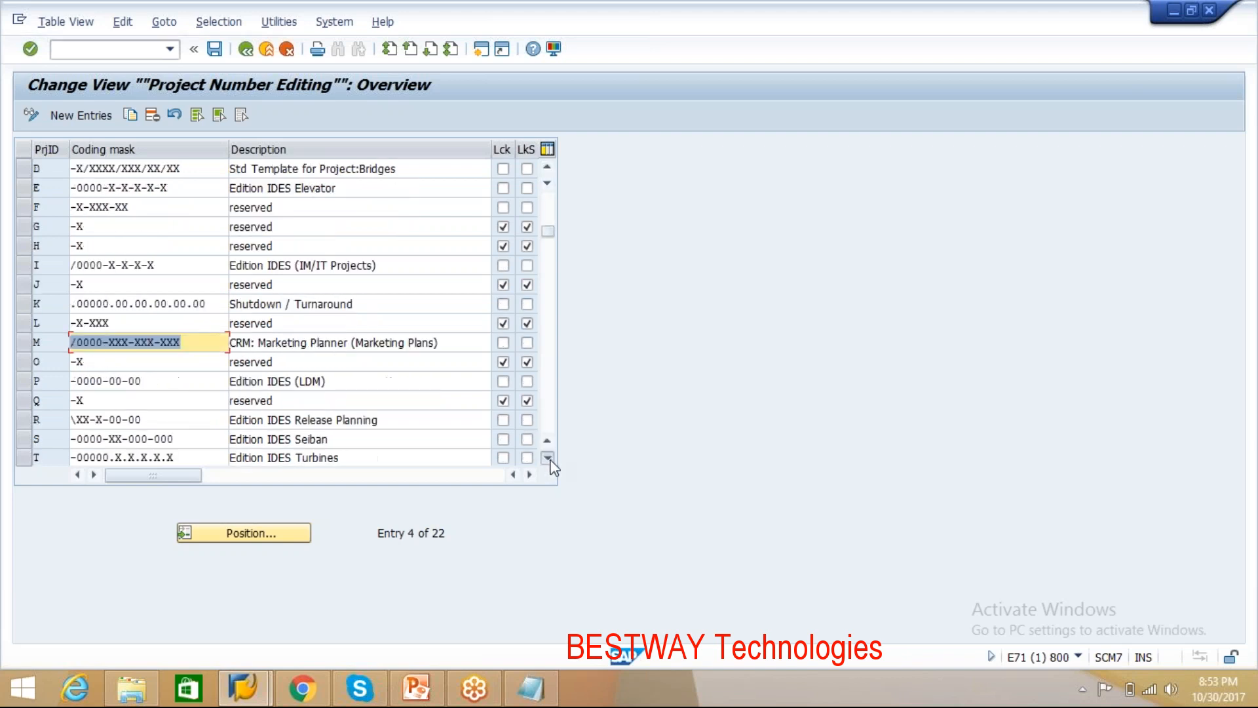
{"action": "left_click", "coordinate": [549, 459]}
{"action": "left_click", "coordinate": [549, 459]}
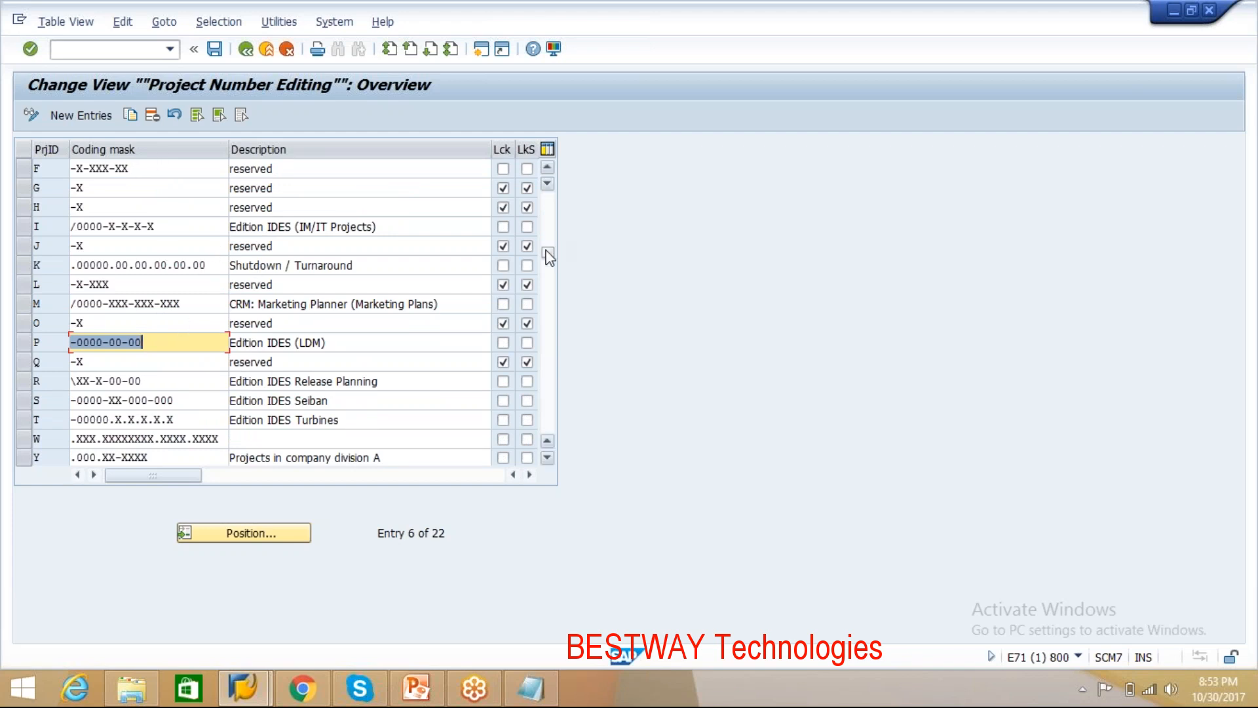
{"action": "left_click_drag", "start_coordinate": [549, 253], "coordinate": [548, 358]}
{"action": "left_click", "coordinate": [180, 286]}
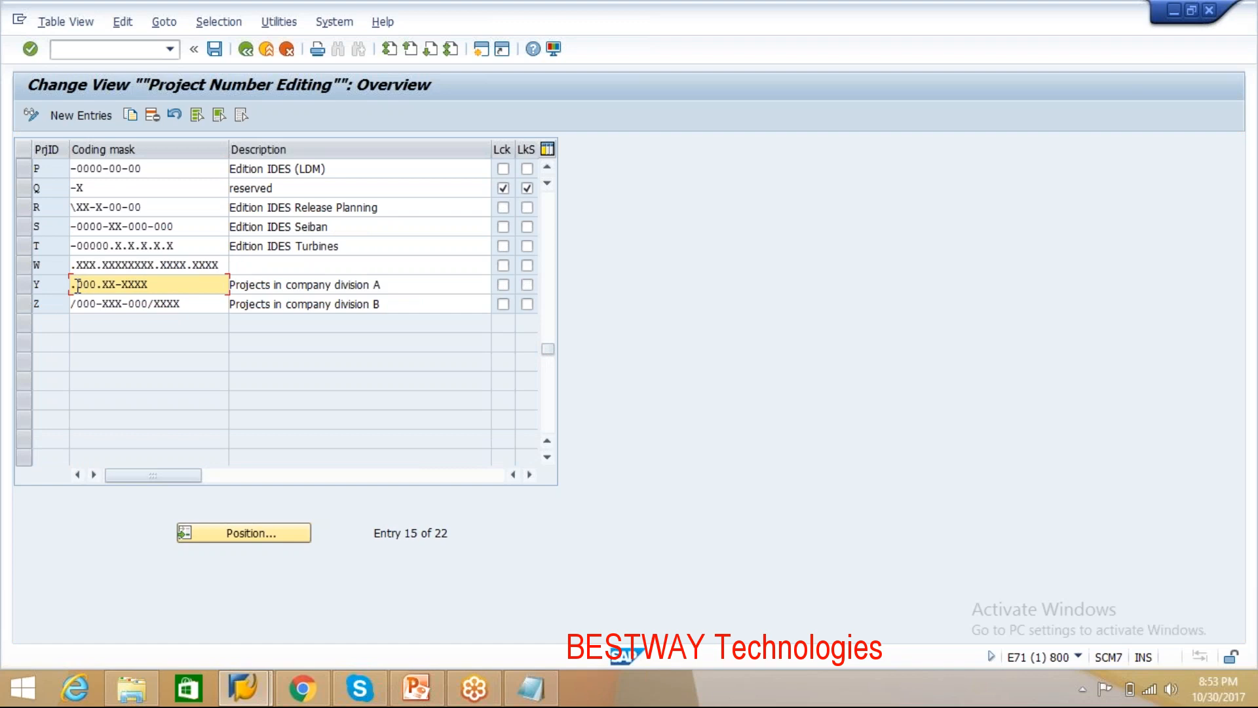
{"action": "left_click", "coordinate": [74, 306]}
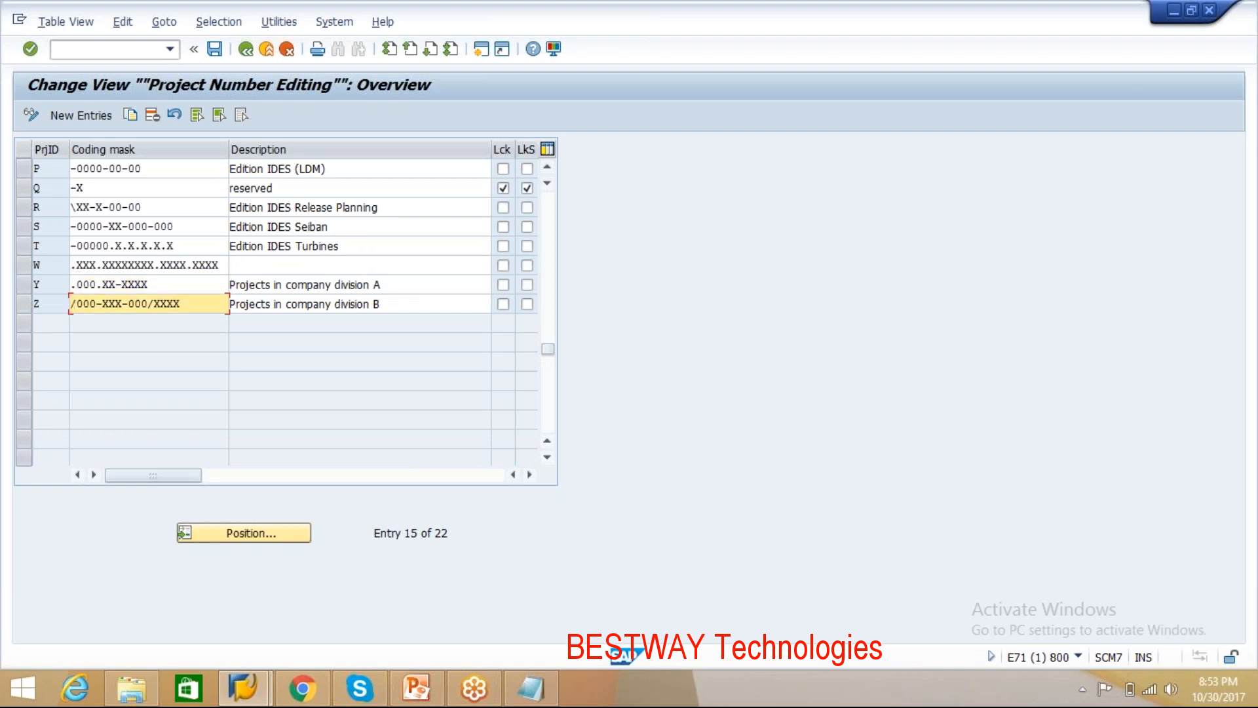
{"action": "left_click", "coordinate": [78, 187]}
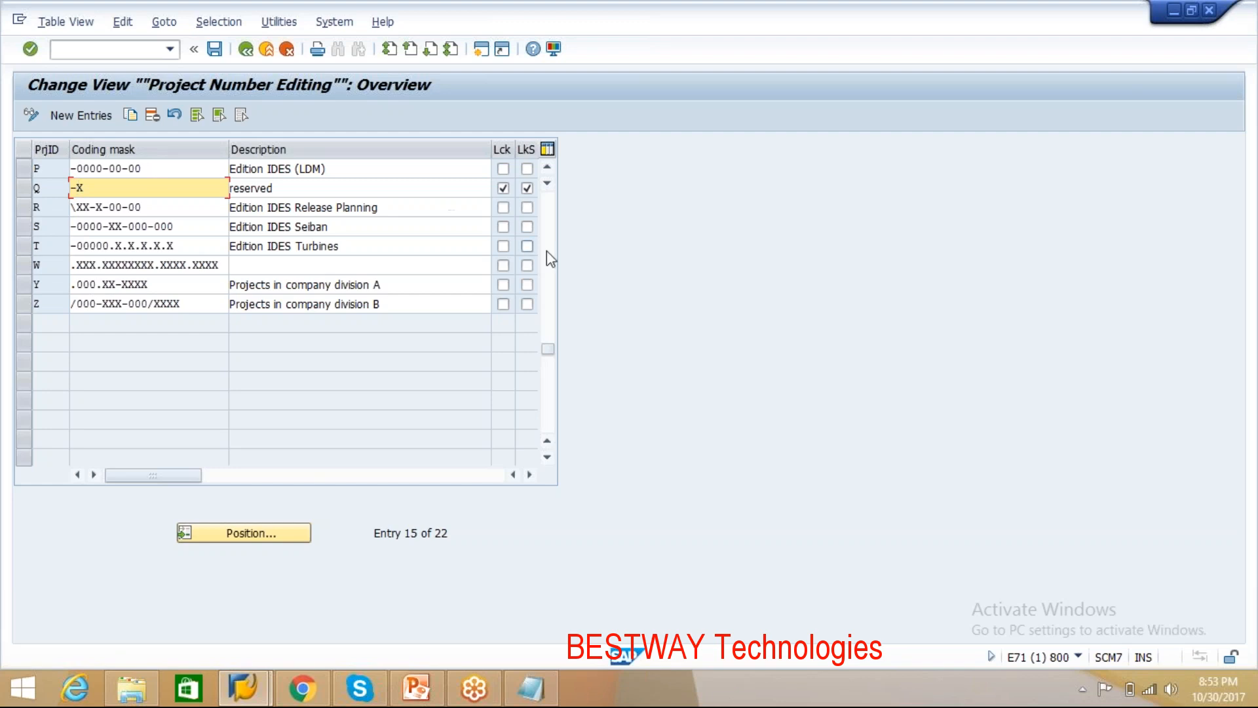
{"action": "left_click", "coordinate": [547, 171]}
{"action": "left_click", "coordinate": [547, 171]}
{"action": "left_click", "coordinate": [547, 170]}
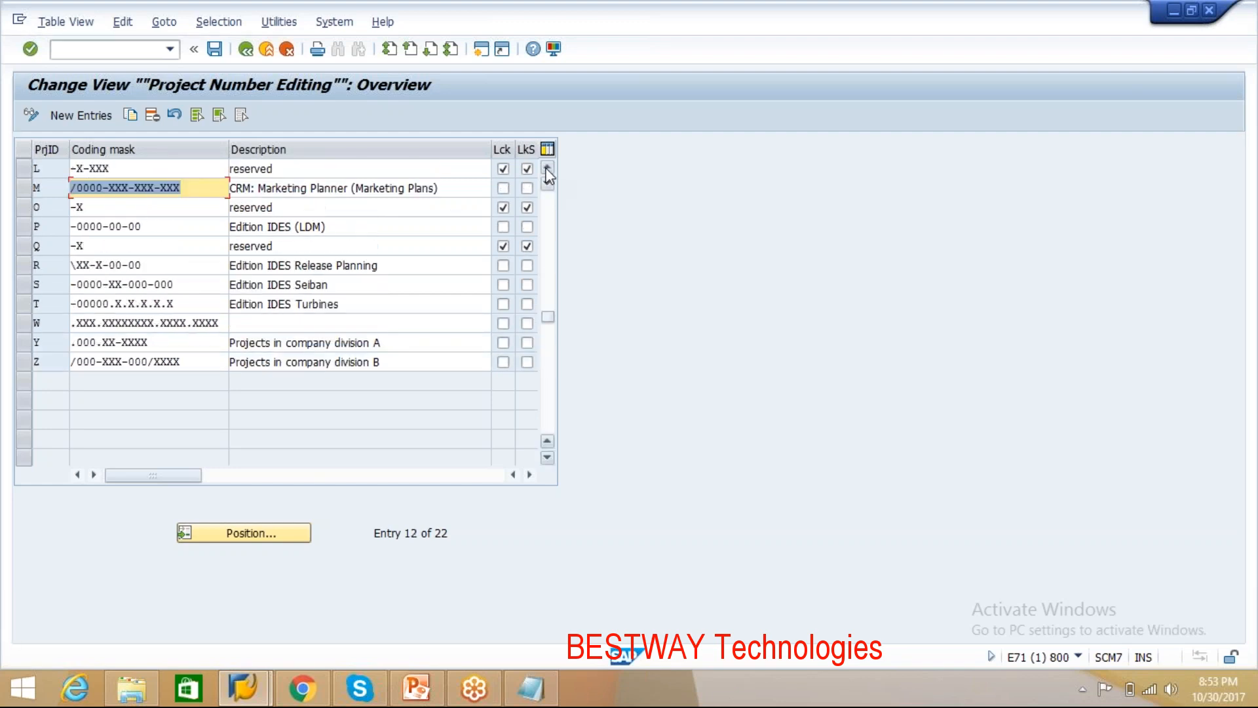
{"action": "left_click", "coordinate": [547, 170]}
{"action": "left_click", "coordinate": [547, 171]}
{"action": "left_click", "coordinate": [547, 171]}
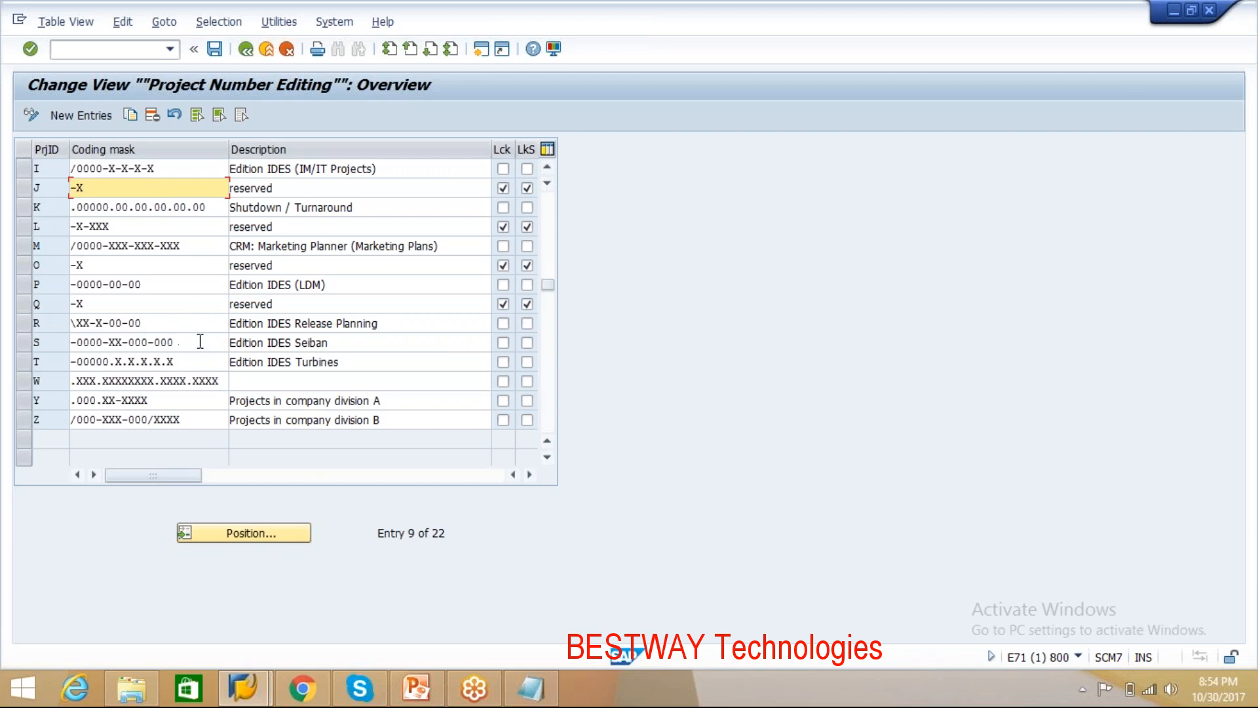
{"action": "left_click", "coordinate": [149, 305]}
{"action": "left_click", "coordinate": [158, 285]}
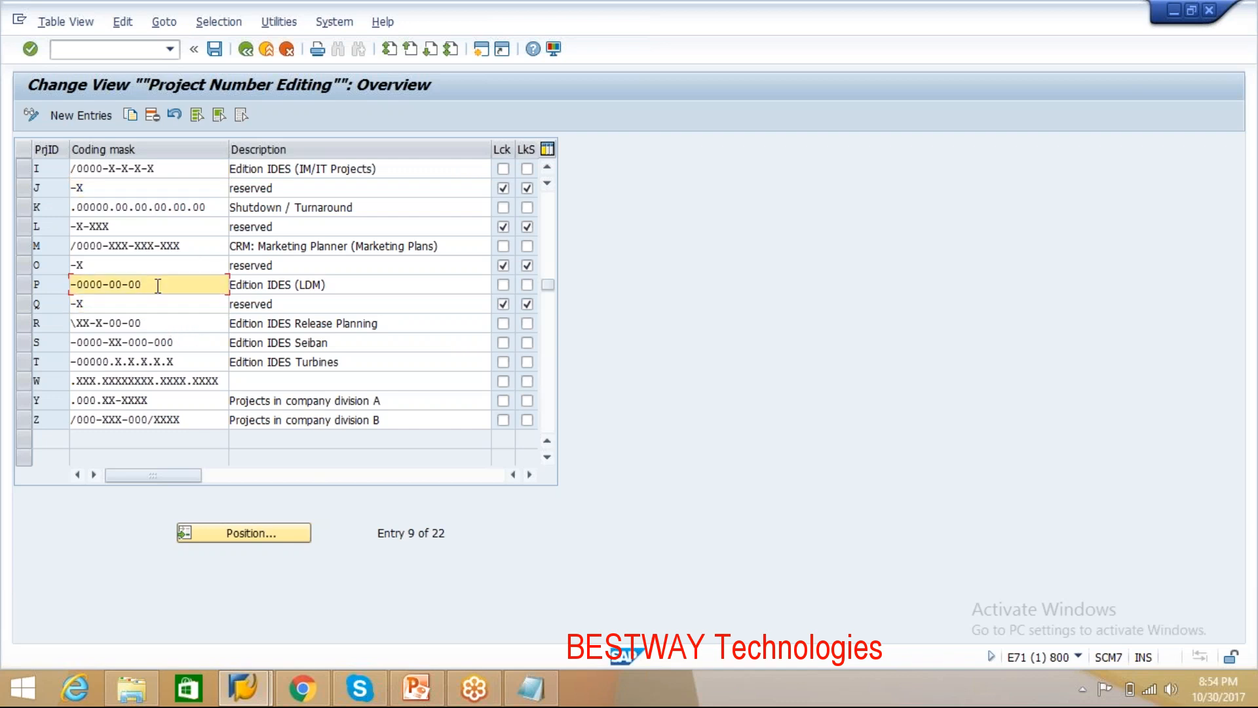
{"action": "type", "text": "-00"}
{"action": "key", "text": "Return"}
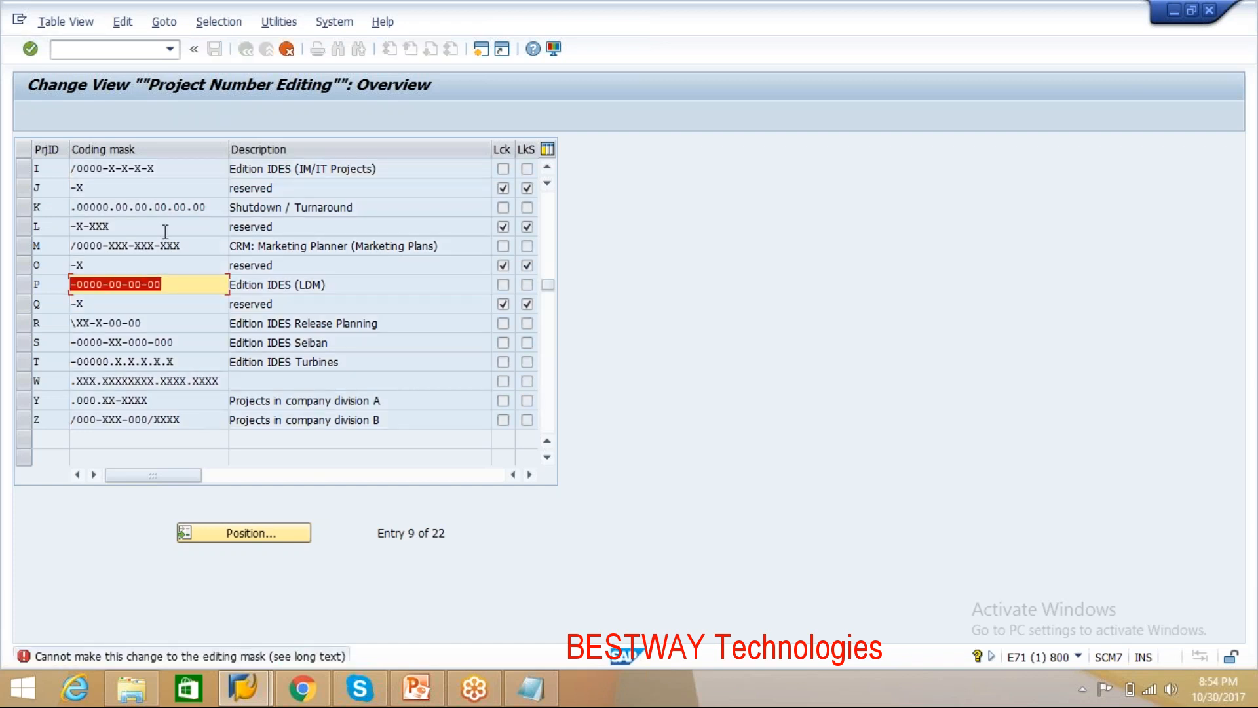
{"action": "left_click", "coordinate": [286, 49]}
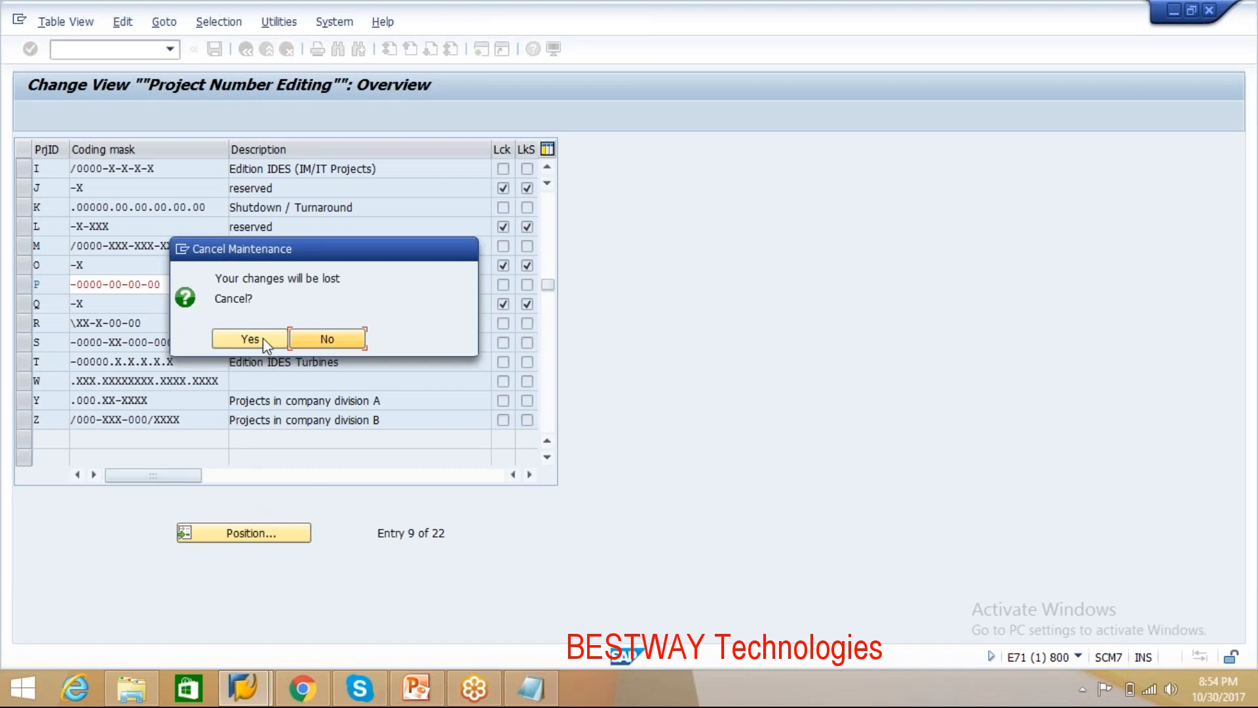
{"action": "left_click", "coordinate": [262, 336]}
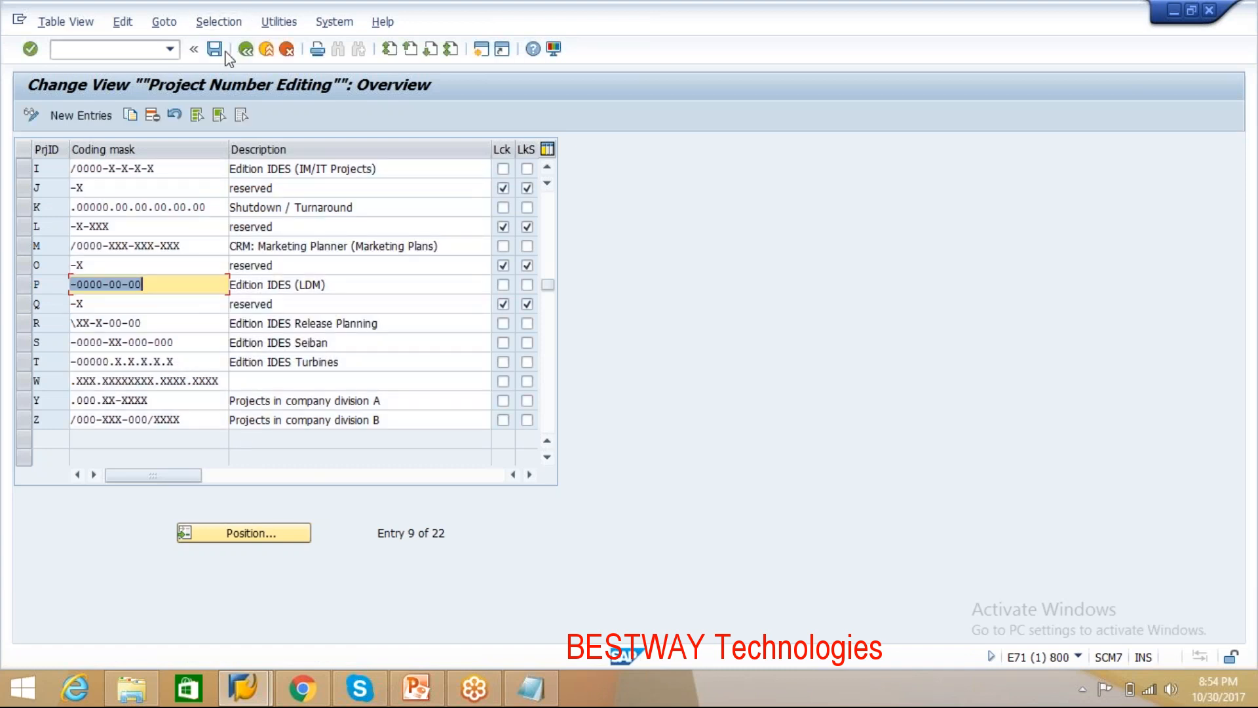
Step: Leave the coding mask table, check the project ID and mask notes in Notepad, and return to the SAP implementation guide
{"action": "left_click", "coordinate": [246, 49]}
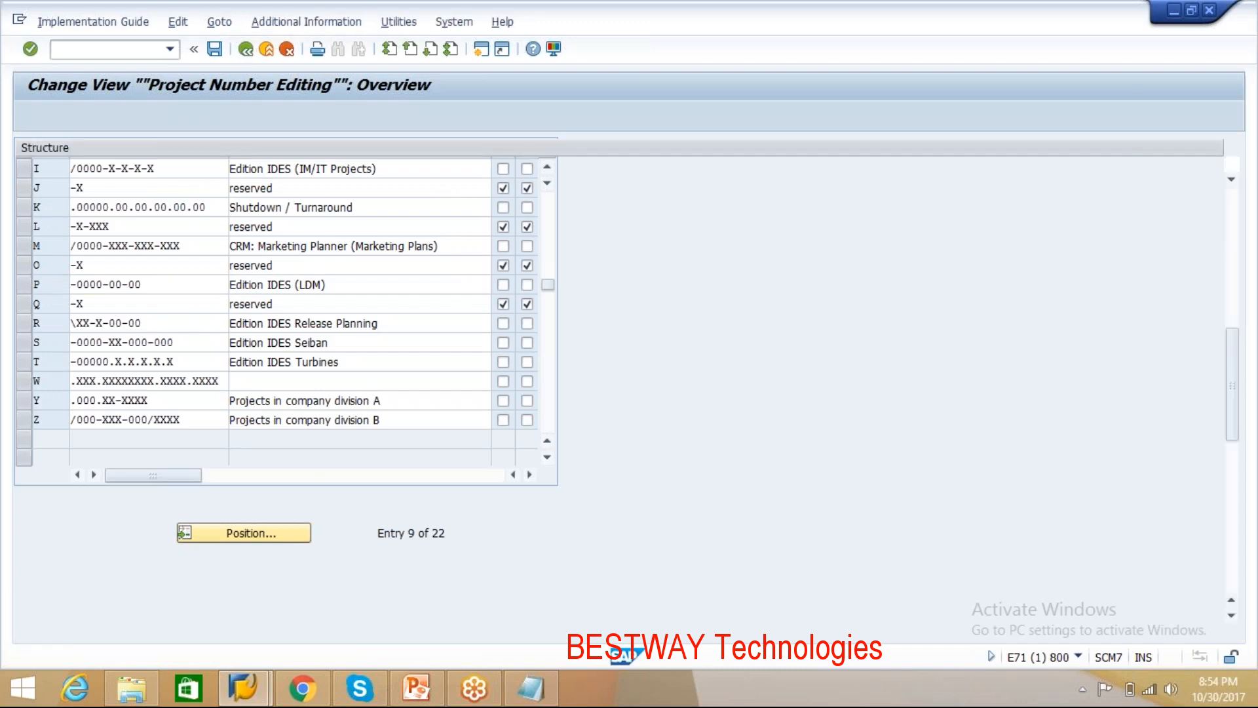
{"action": "key", "text": "alt+Tab"}
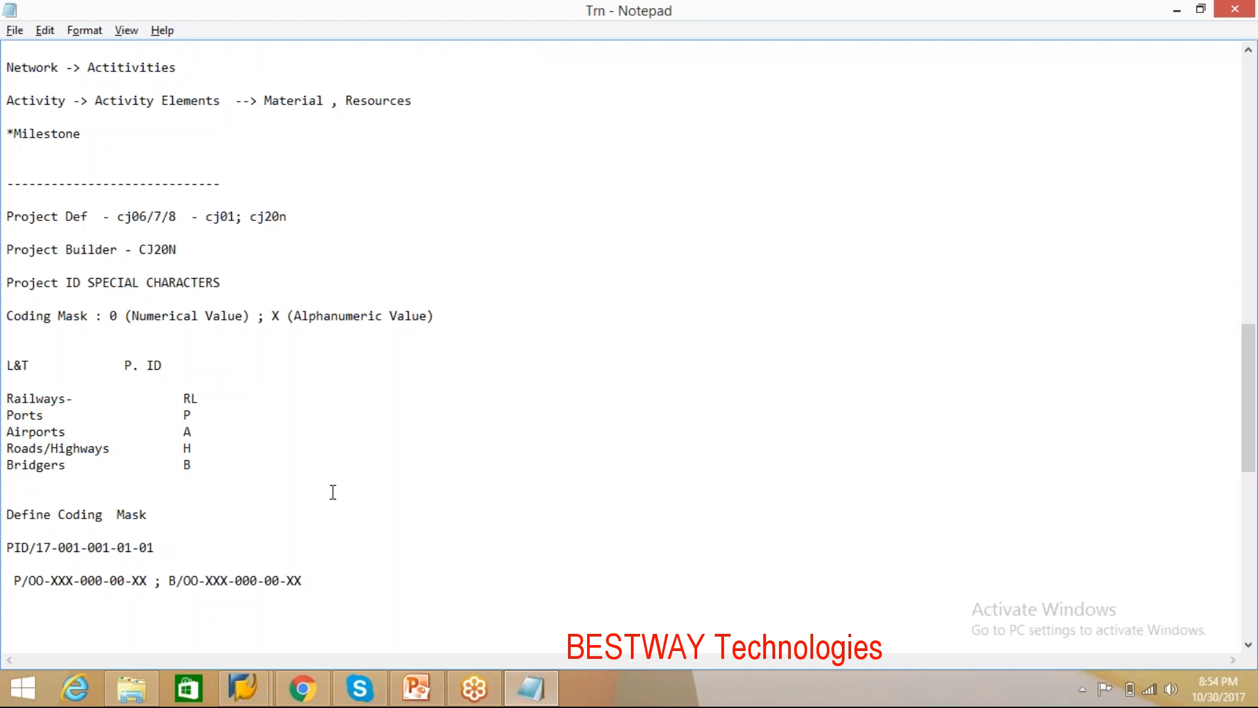
{"action": "key", "text": "alt+Tab"}
{"action": "mouse_move", "coordinate": [243, 688]}
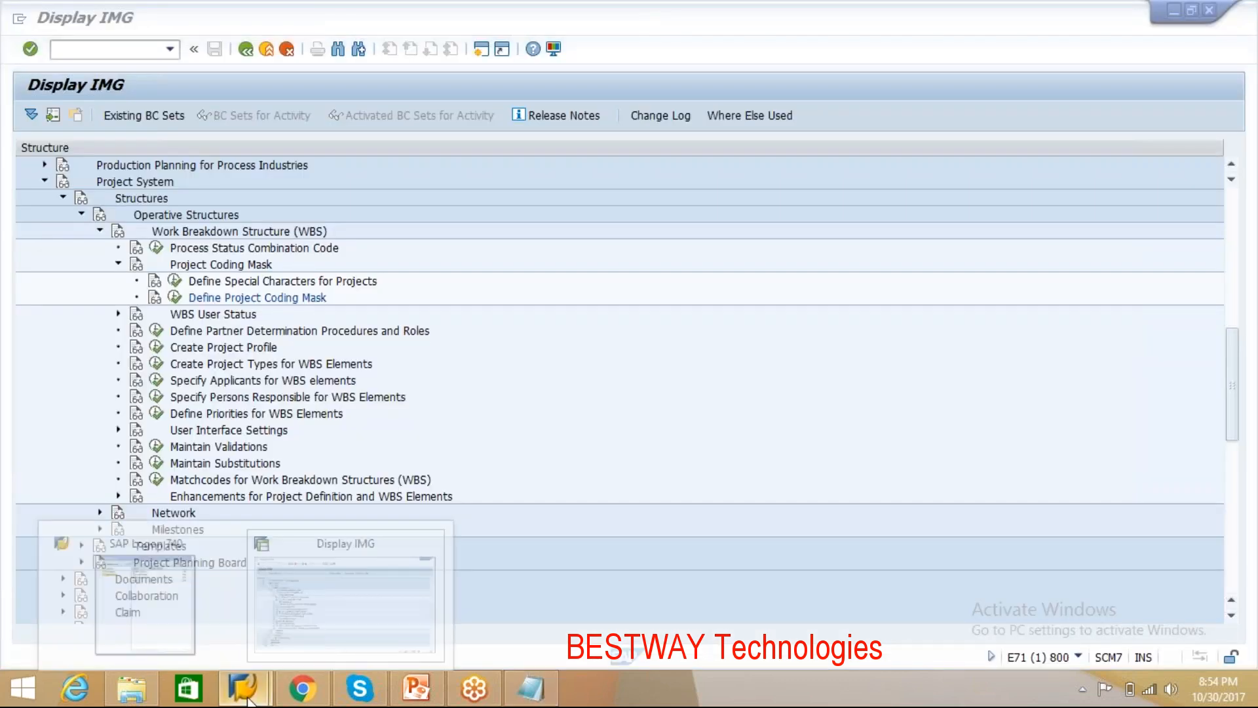
{"action": "left_click", "coordinate": [325, 604]}
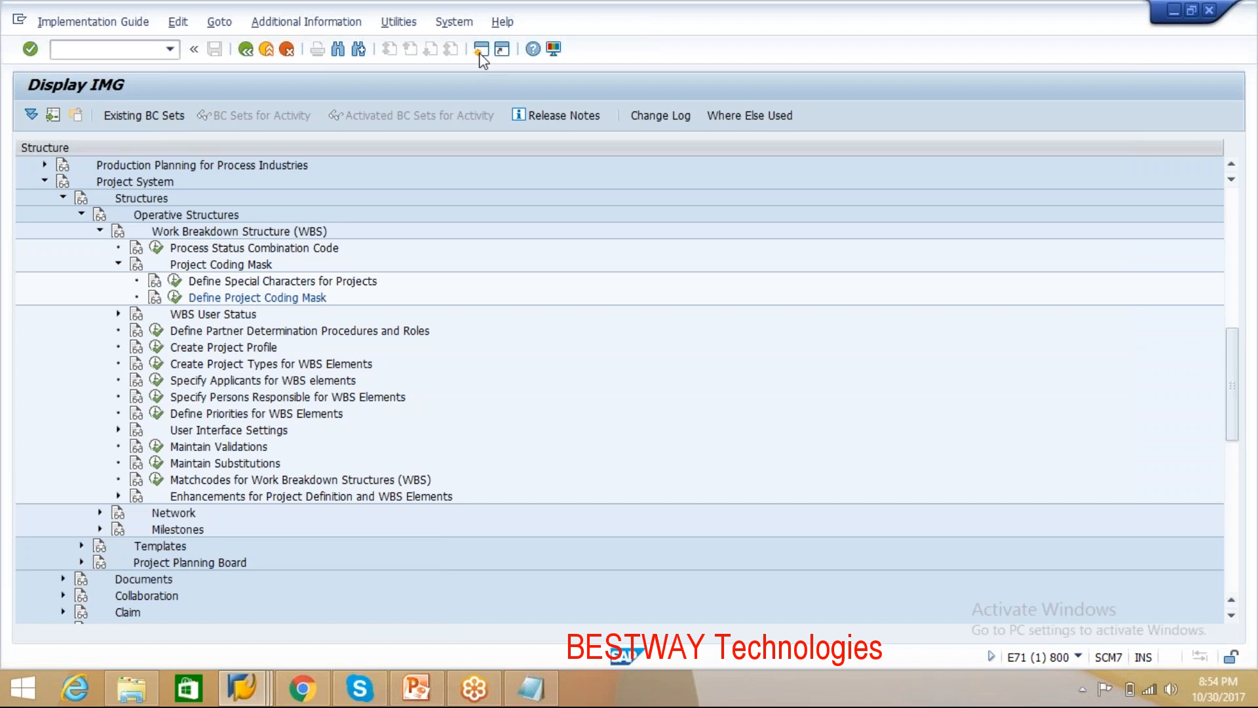
Step: Start the Project Builder (CJ20N) in a new session and open project definition F-0-01
{"action": "left_click", "coordinate": [479, 53]}
{"action": "type", "text": "/NCJ20"}
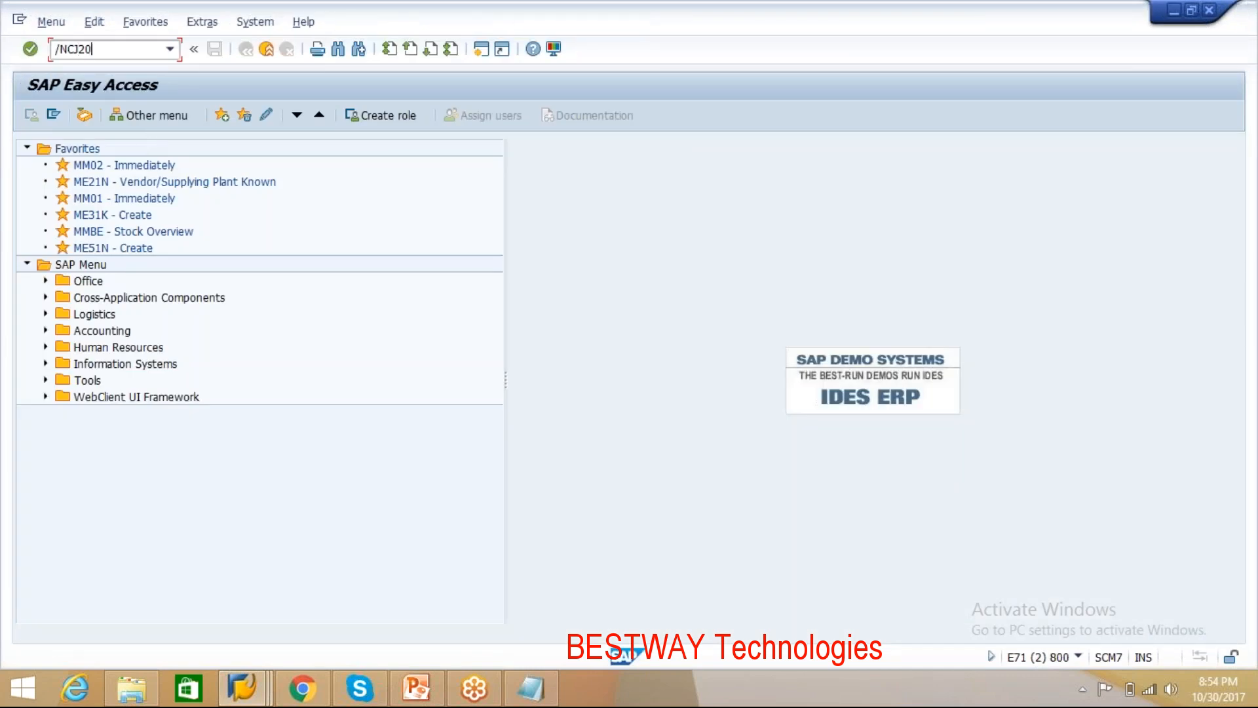
{"action": "key", "text": "Return"}
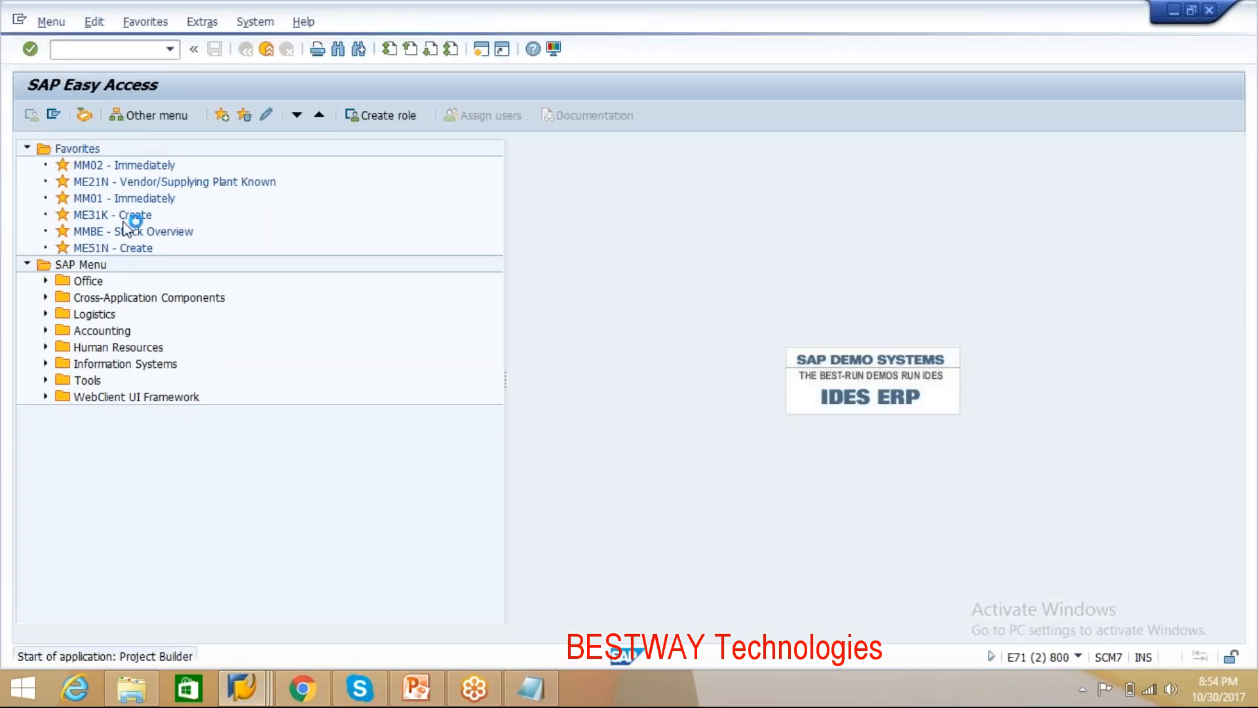
{"action": "double_click", "coordinate": [116, 374]}
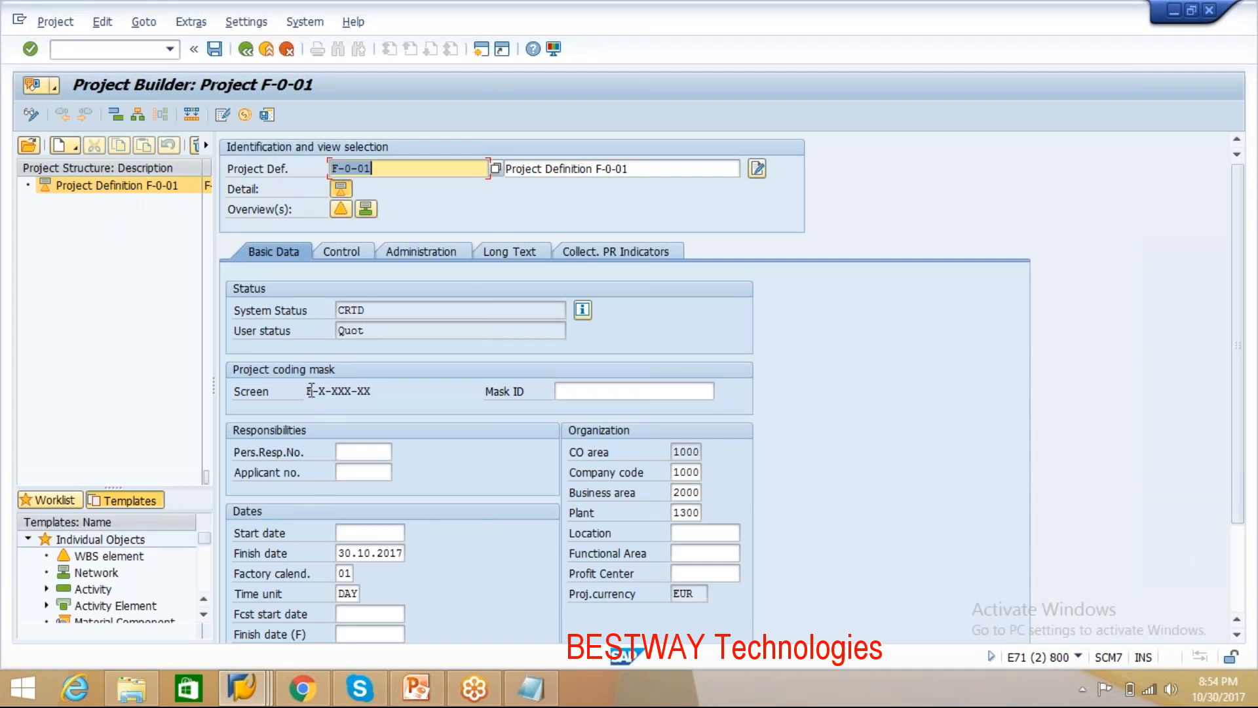
Step: Examine the coding mask in the basic data of project F-0-01 and look at its control data
{"action": "left_click_drag", "start_coordinate": [311, 391], "coordinate": [373, 391]}
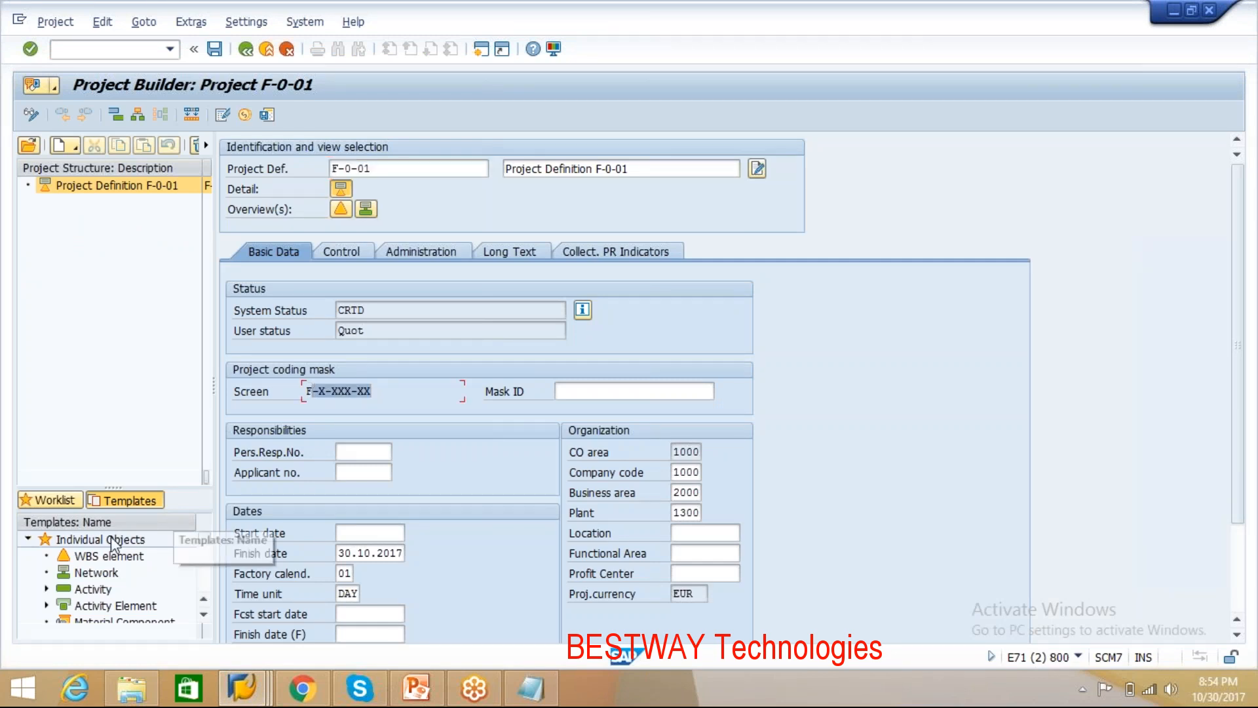
{"action": "left_click", "coordinate": [203, 614]}
{"action": "left_click", "coordinate": [203, 614]}
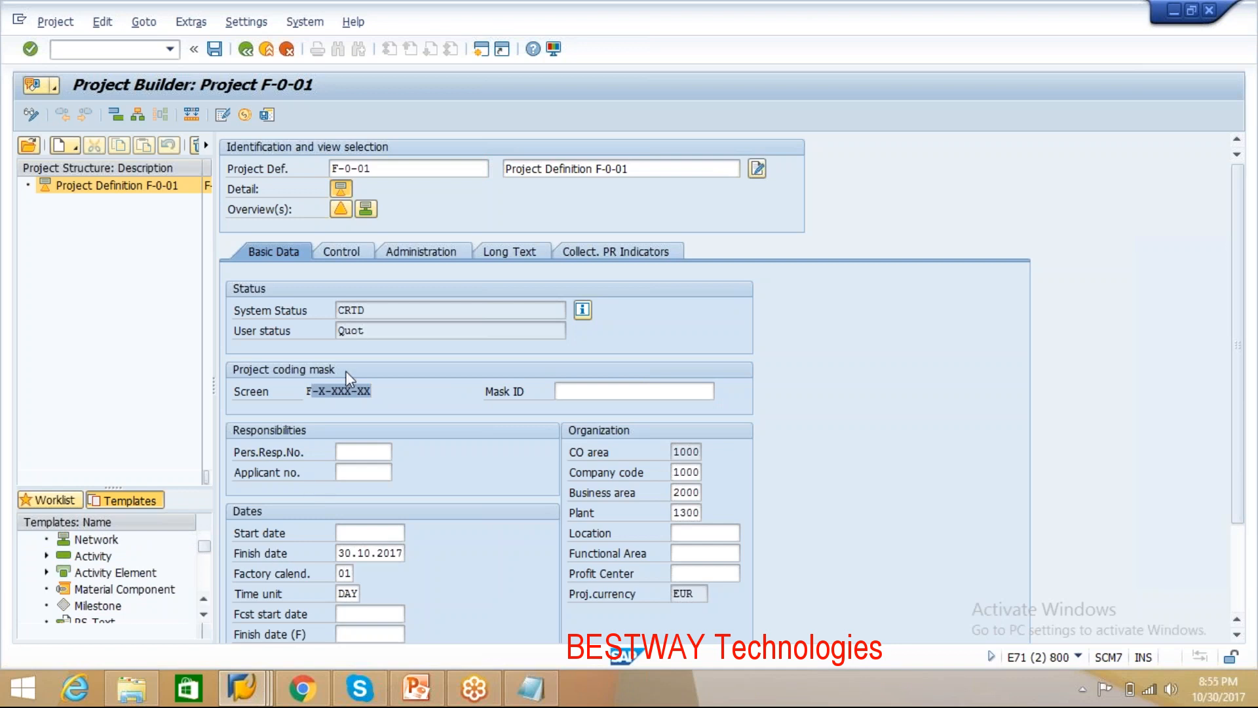
{"action": "left_click", "coordinate": [348, 396]}
{"action": "left_click", "coordinate": [351, 251]}
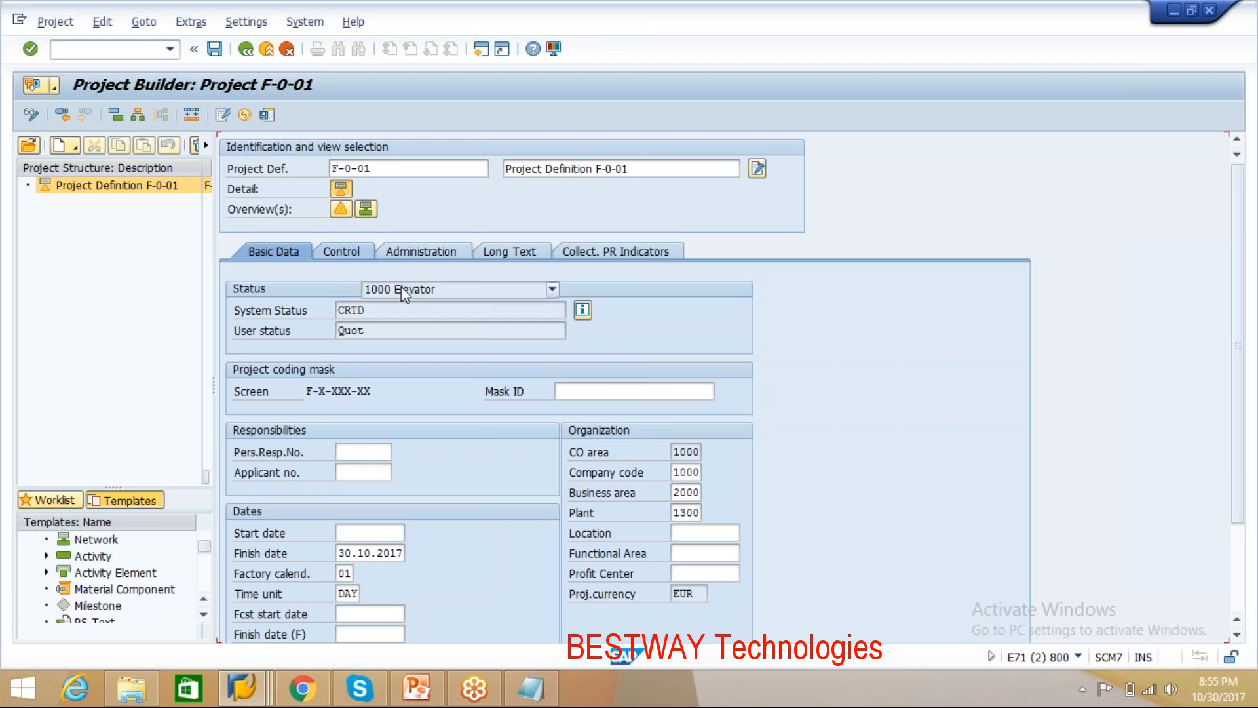
{"action": "left_click", "coordinate": [295, 255]}
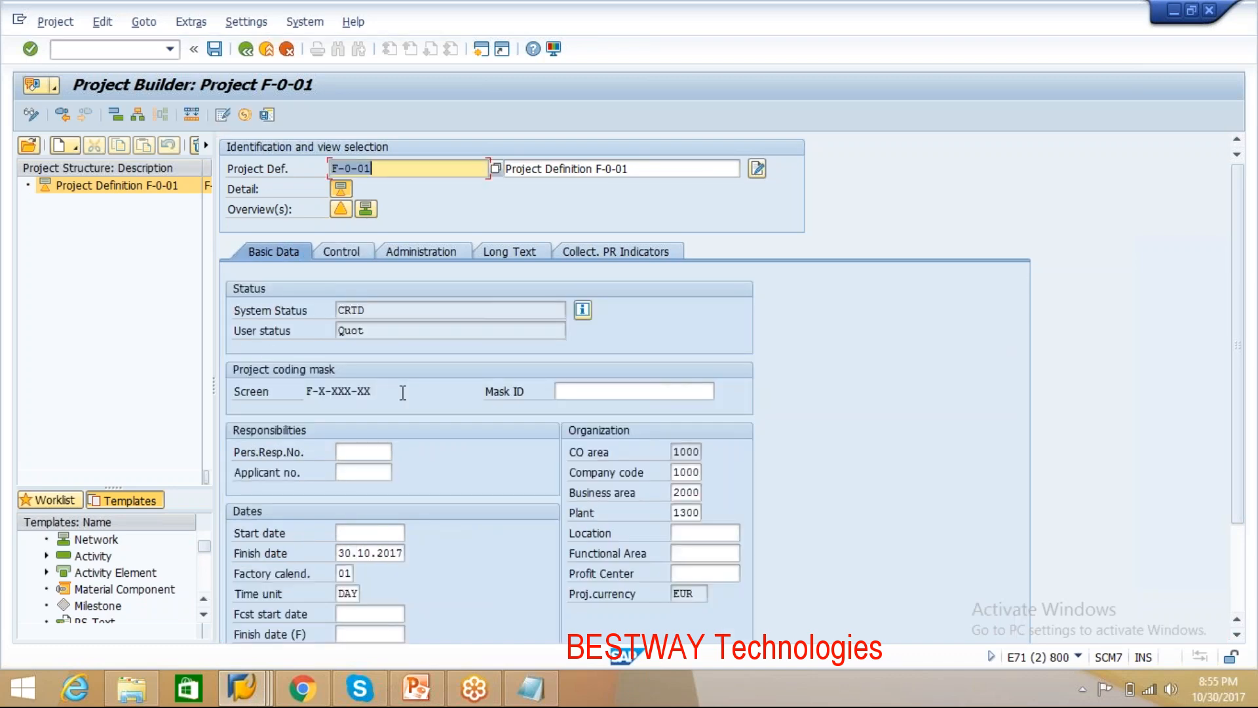
Step: Set the structure length (SL) indicator in the special characters for projects in the implementation guide session, and save it
{"action": "key", "text": "alt+Tab"}
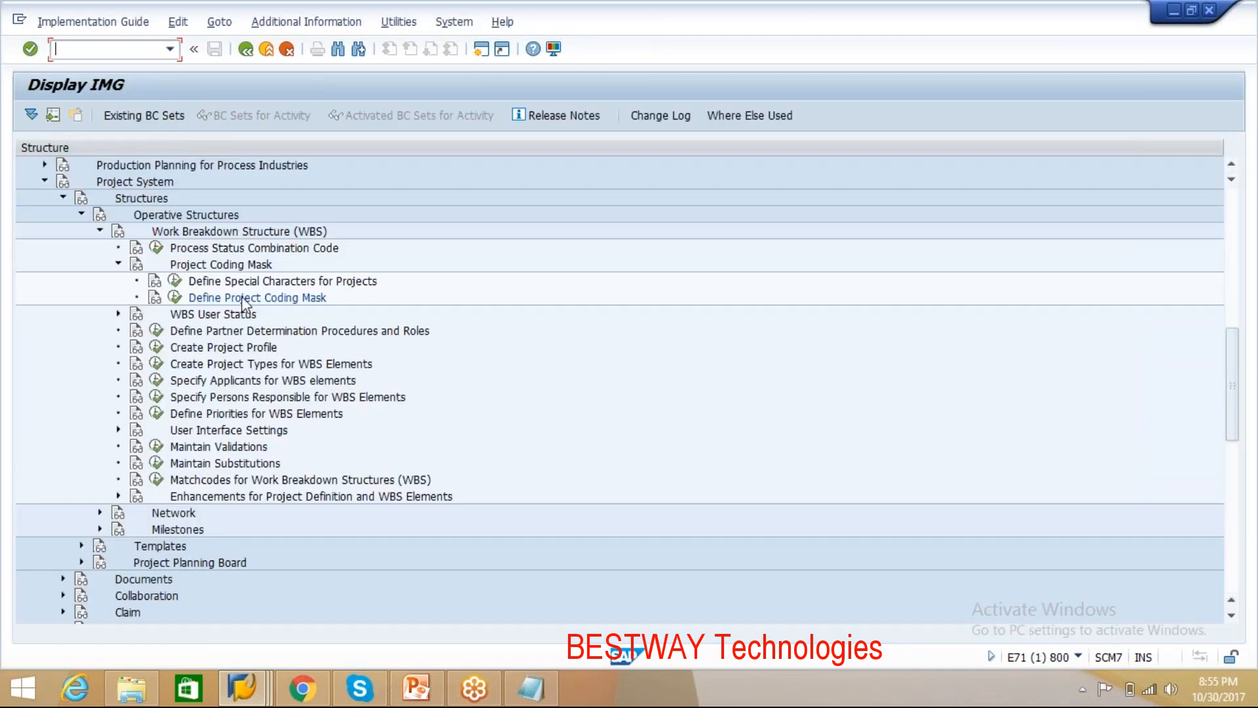
{"action": "left_click", "coordinate": [174, 289]}
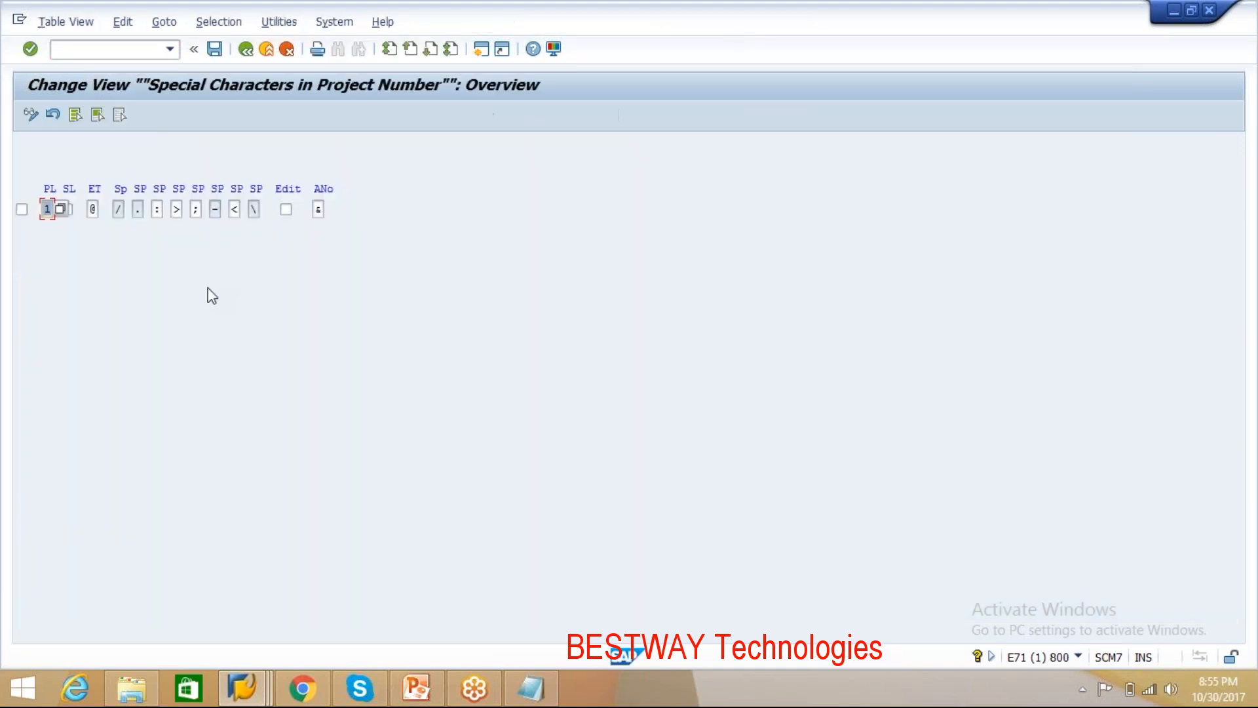
{"action": "left_click", "coordinate": [93, 208]}
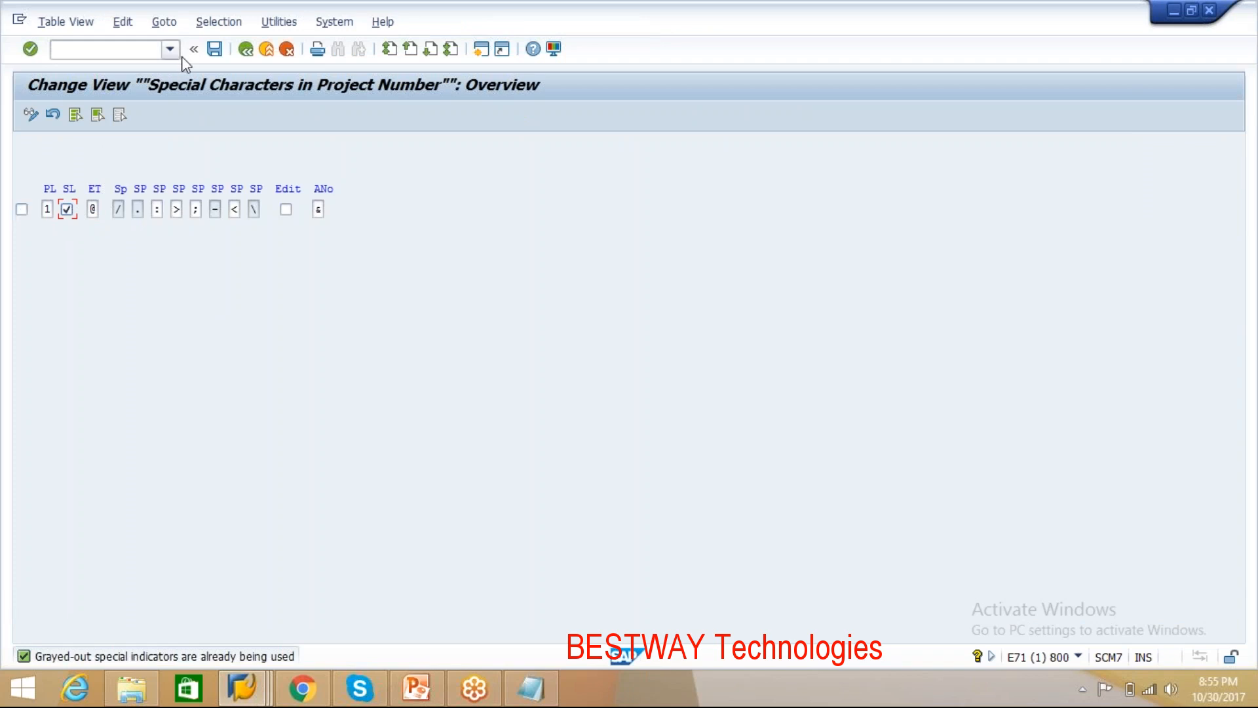
{"action": "left_click", "coordinate": [219, 57]}
{"action": "left_click", "coordinate": [245, 54]}
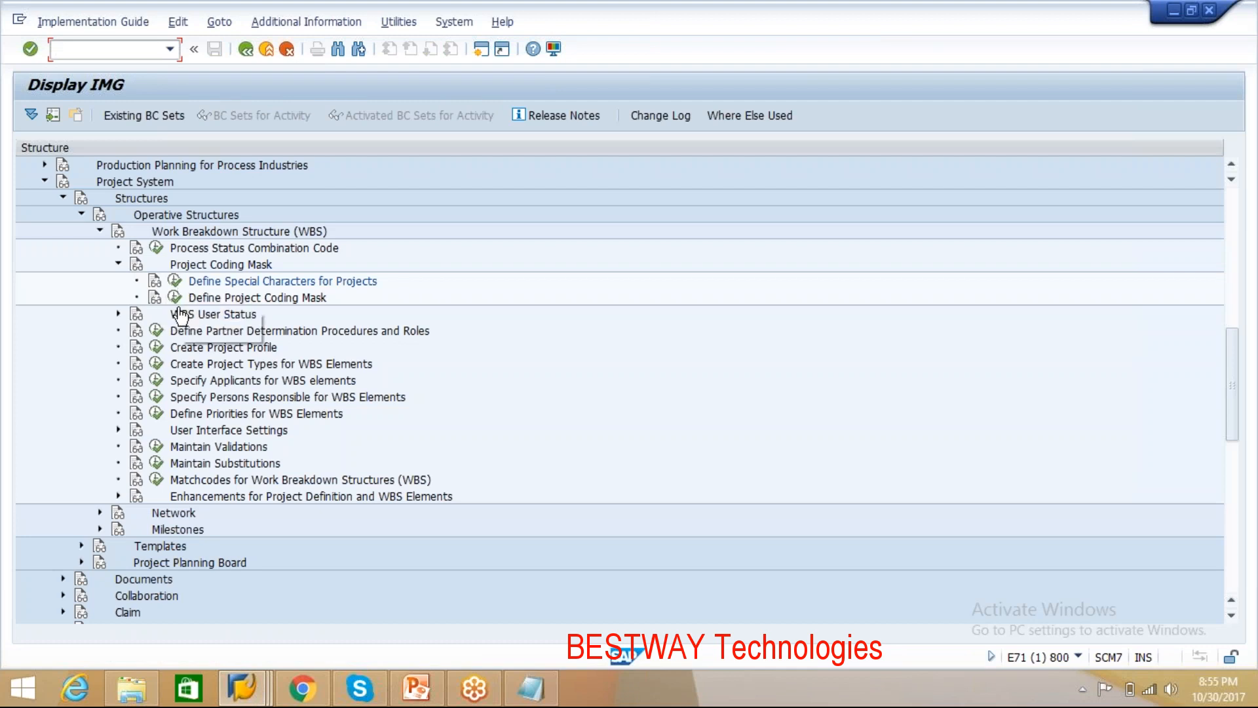
Step: Review the project coding mask table from project ID A to Z and return to the implementation guide
{"action": "left_click", "coordinate": [175, 297]}
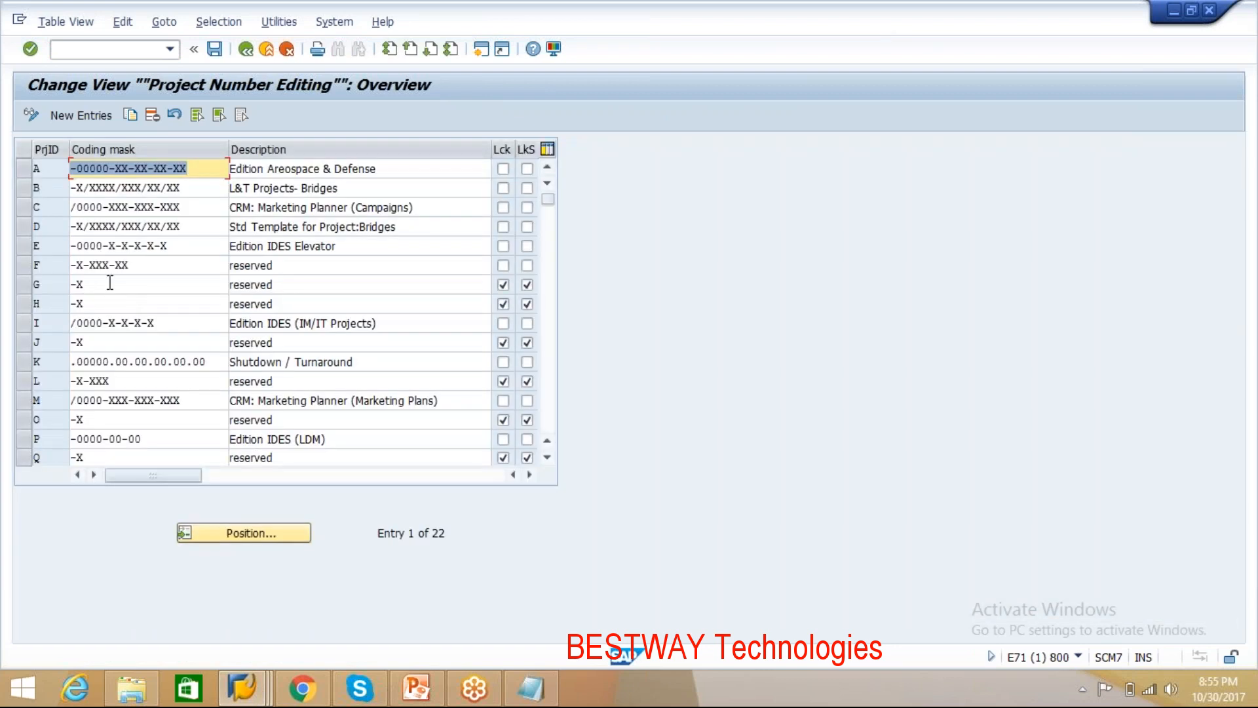
{"action": "left_click", "coordinate": [105, 288]}
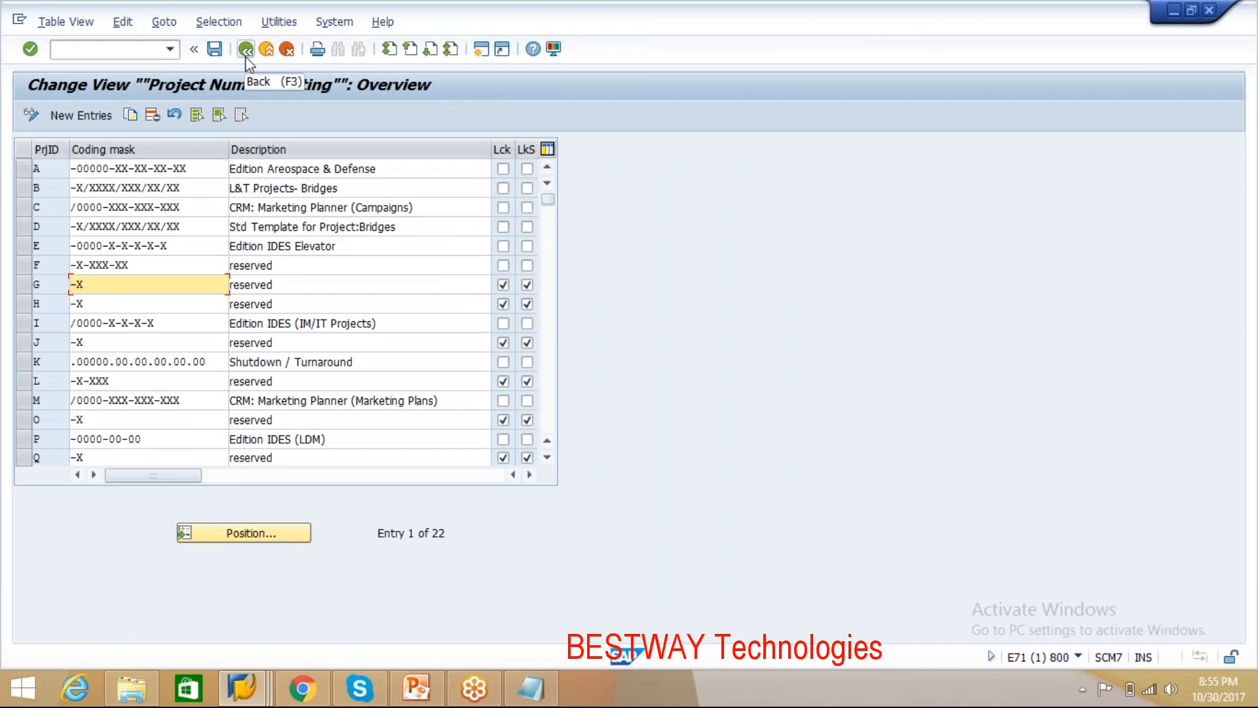
{"action": "left_click", "coordinate": [547, 462]}
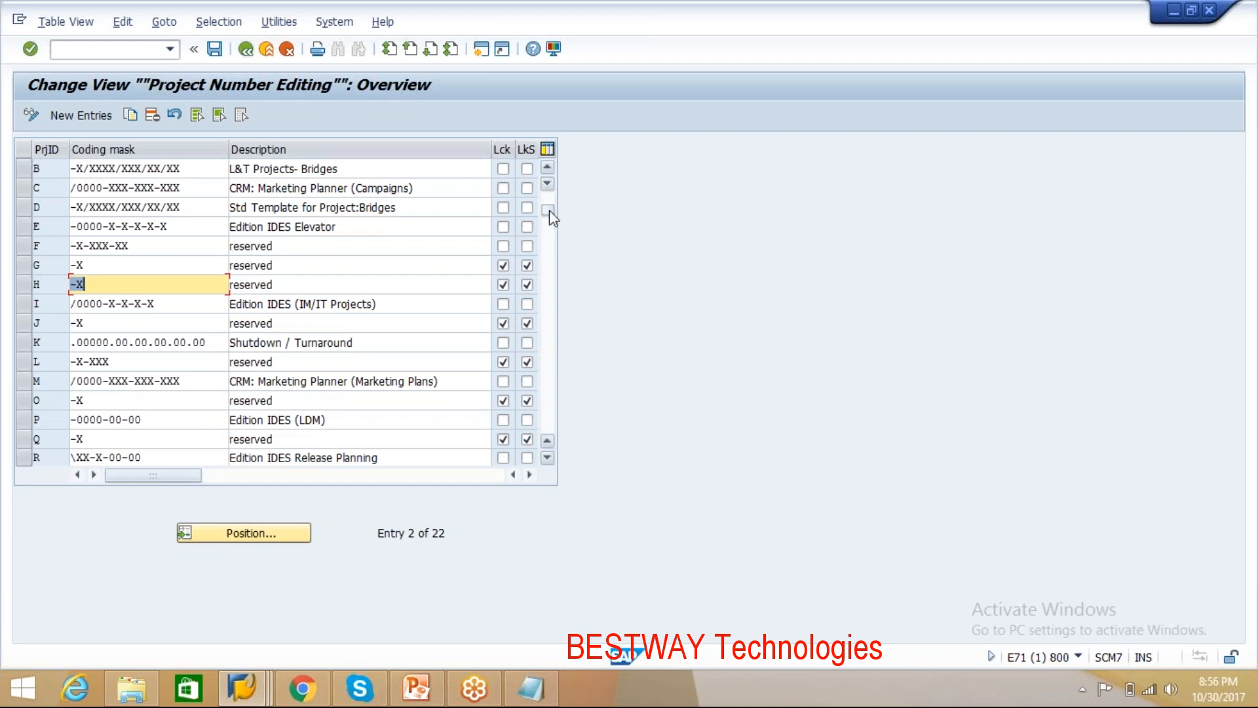
{"action": "left_click_drag", "start_coordinate": [549, 210], "coordinate": [551, 259]}
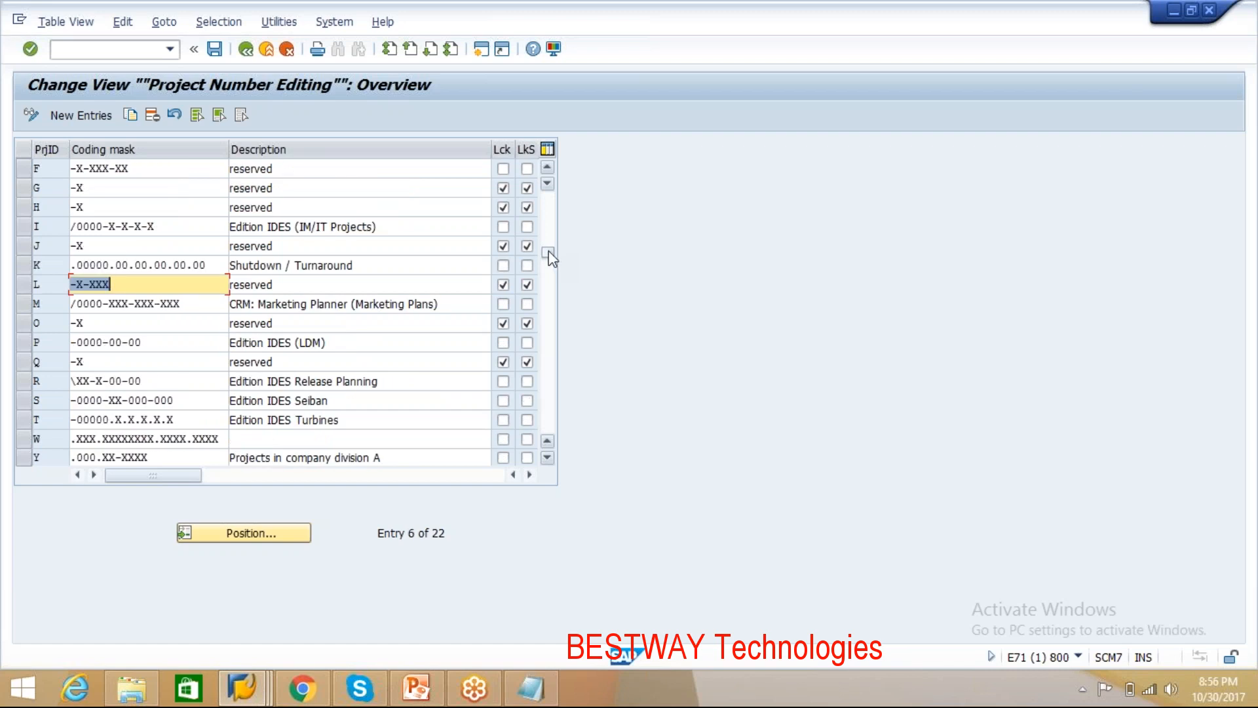
{"action": "left_click_drag", "start_coordinate": [549, 257], "coordinate": [548, 289]}
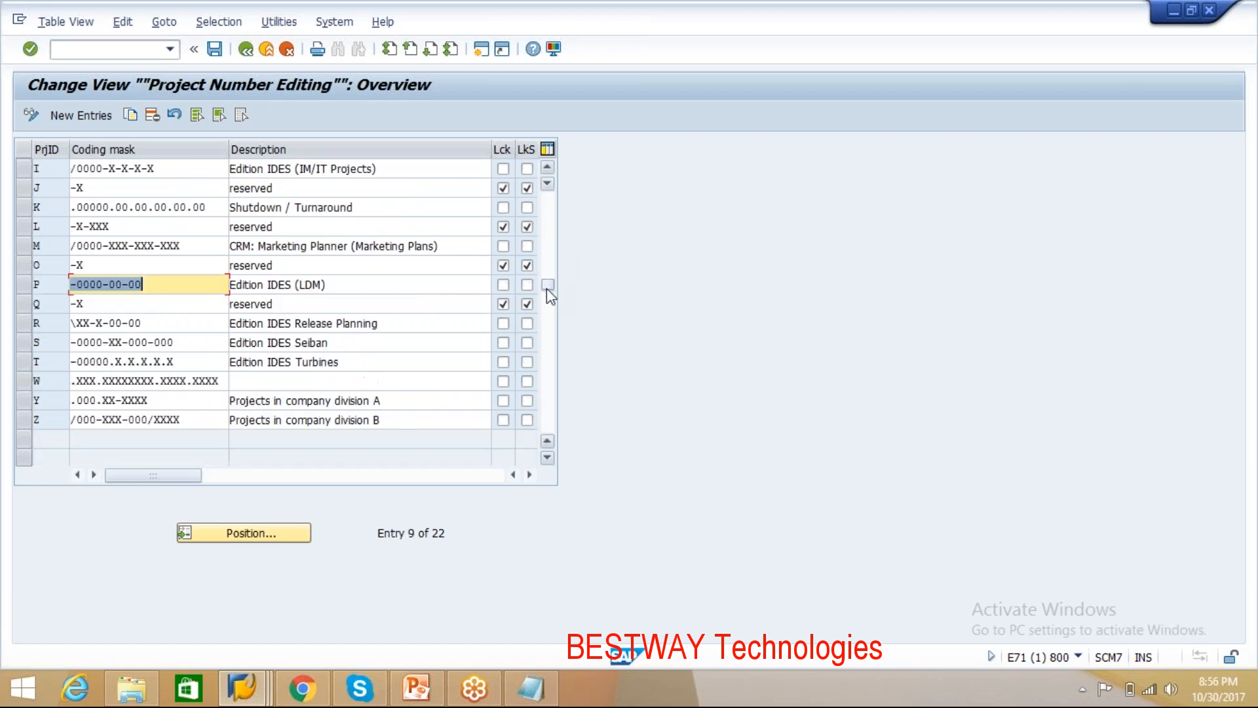
{"action": "left_click", "coordinate": [135, 416]}
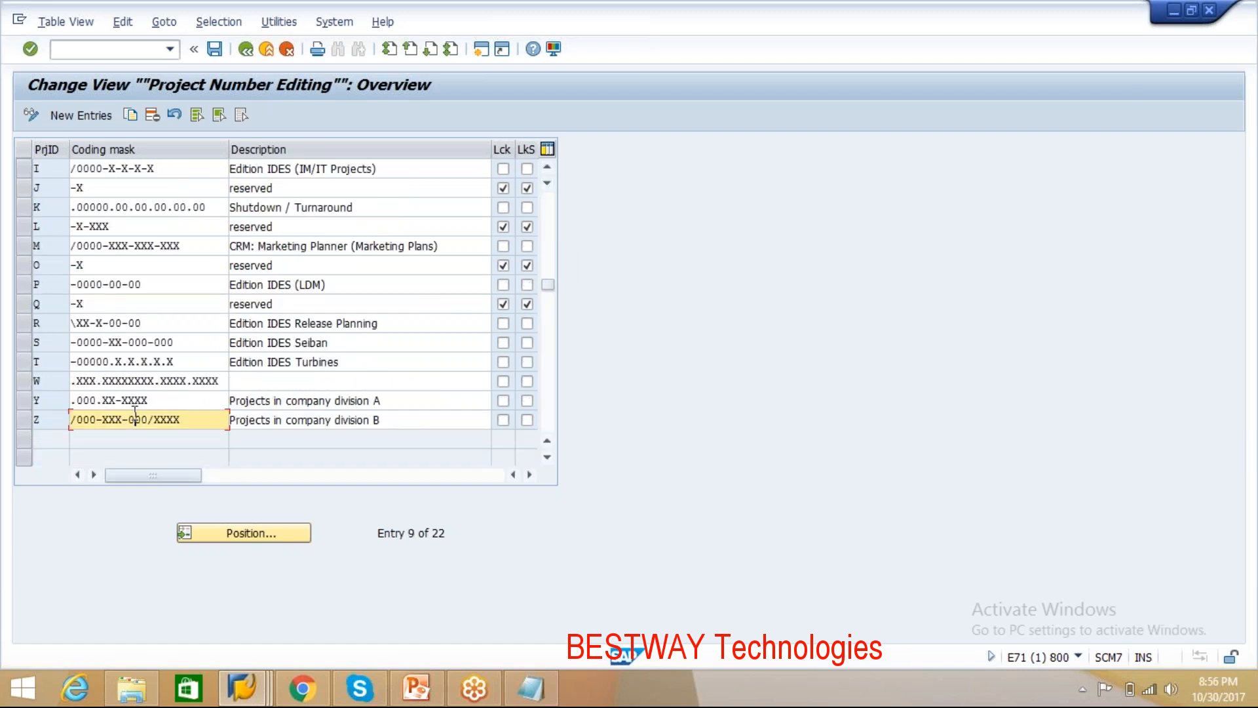
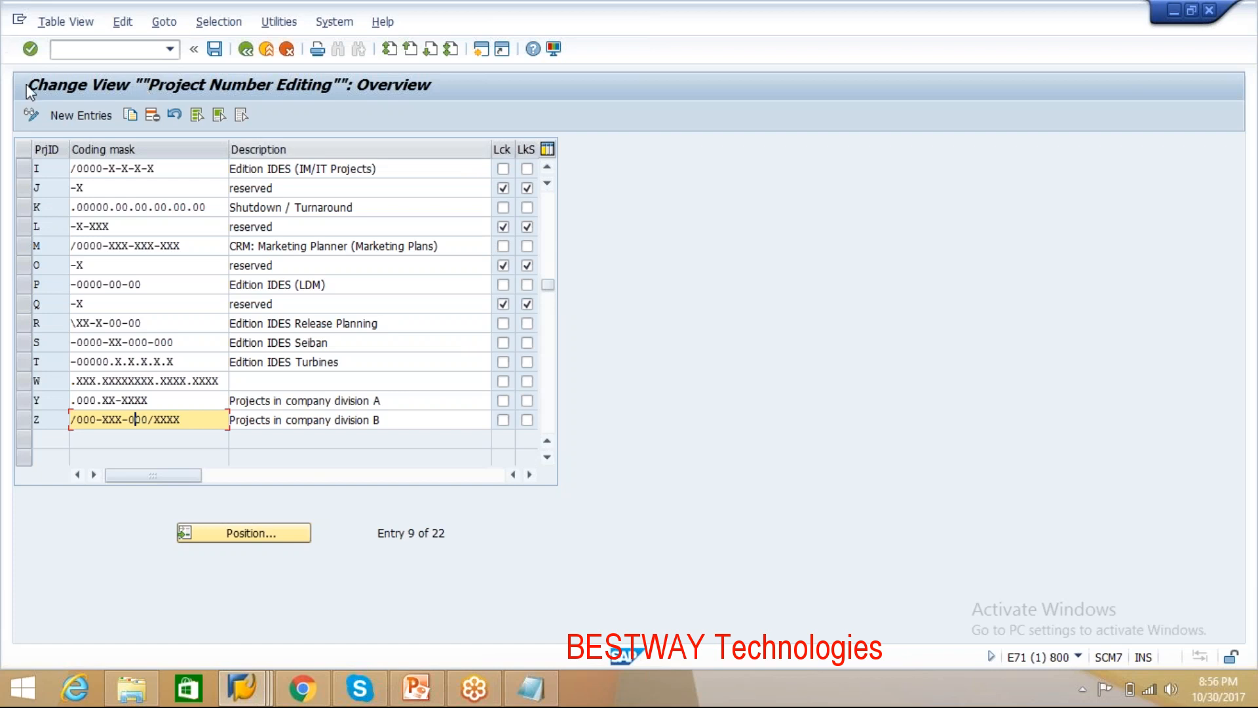
{"action": "left_click", "coordinate": [246, 52]}
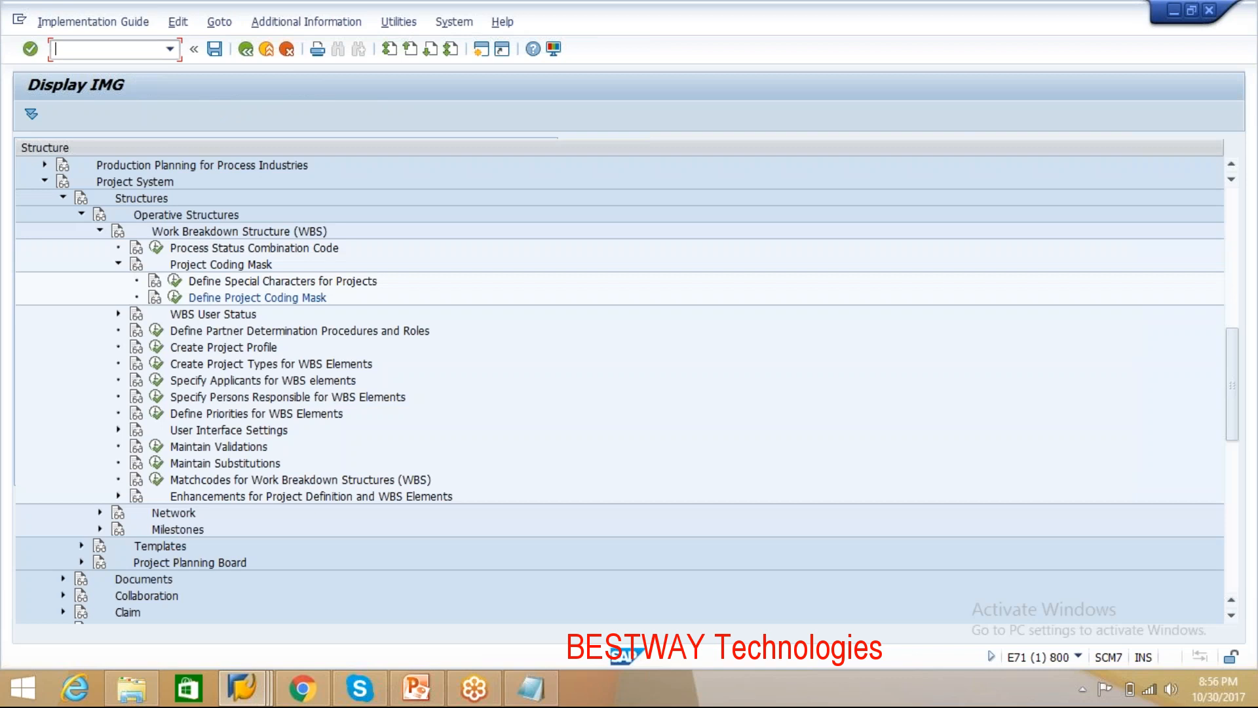
Step: Read the field help for the structure length (SL) indicator in the special characters for projects
{"action": "left_click", "coordinate": [174, 281]}
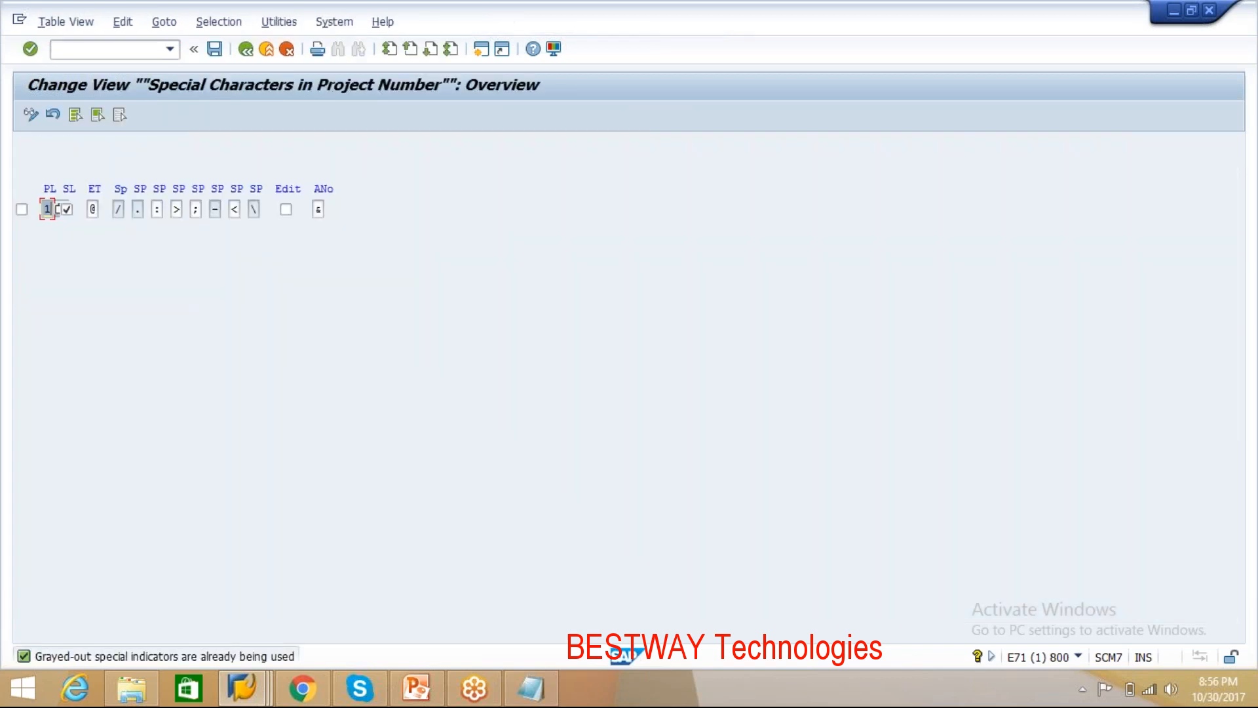
{"action": "left_click", "coordinate": [92, 209]}
{"action": "left_click", "coordinate": [50, 209]}
{"action": "left_click", "coordinate": [68, 209]}
{"action": "left_click", "coordinate": [66, 208]}
{"action": "left_click", "coordinate": [67, 209]}
{"action": "left_click", "coordinate": [71, 211]}
{"action": "key", "text": "F1"}
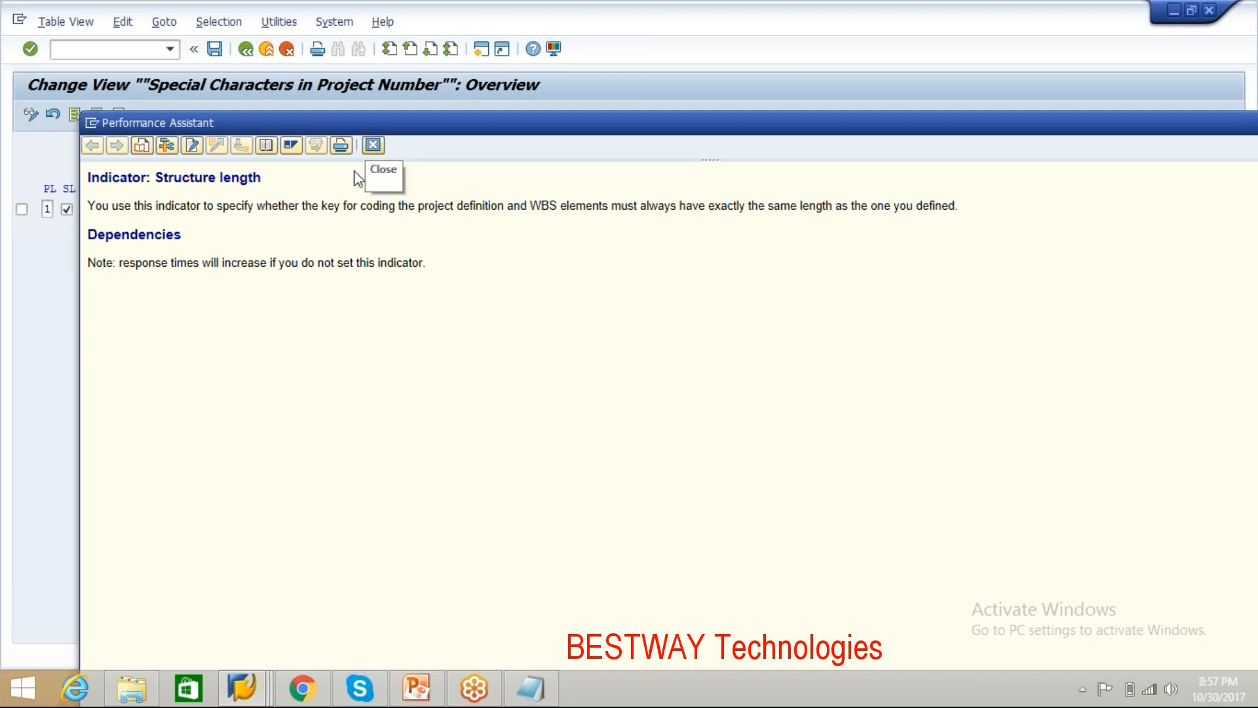
{"action": "left_click_drag", "start_coordinate": [388, 208], "coordinate": [556, 229]}
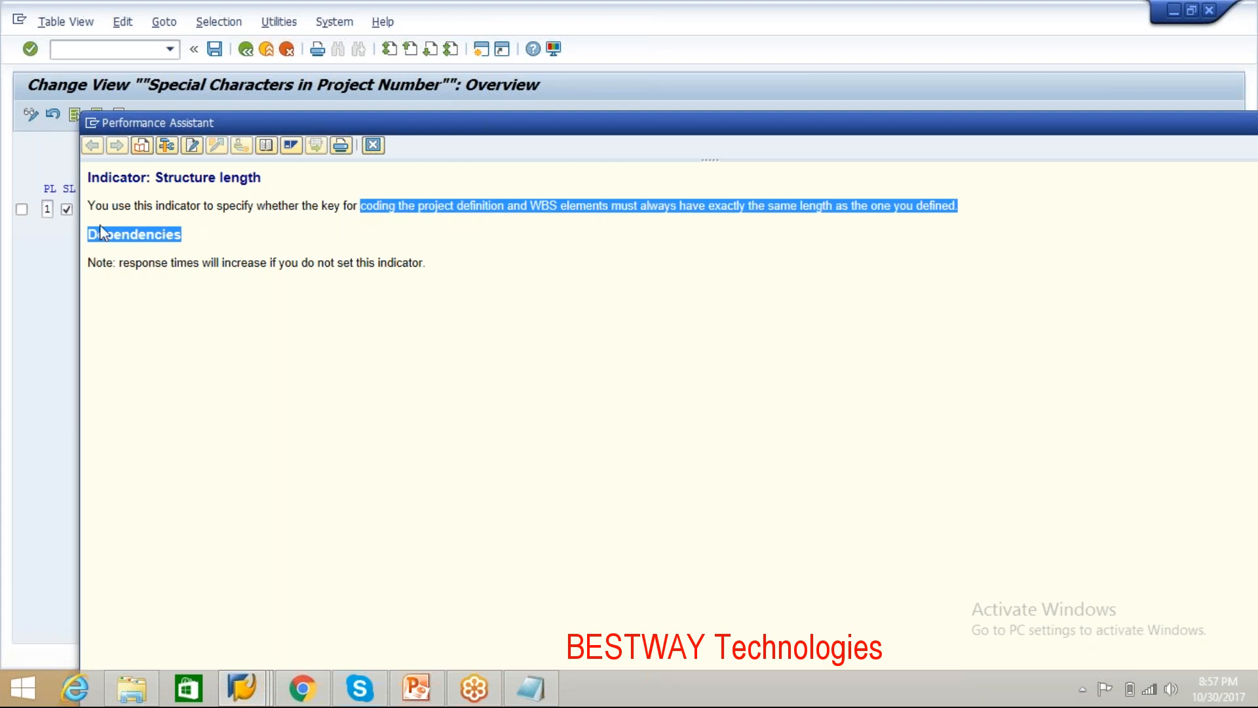
{"action": "left_click", "coordinate": [374, 145]}
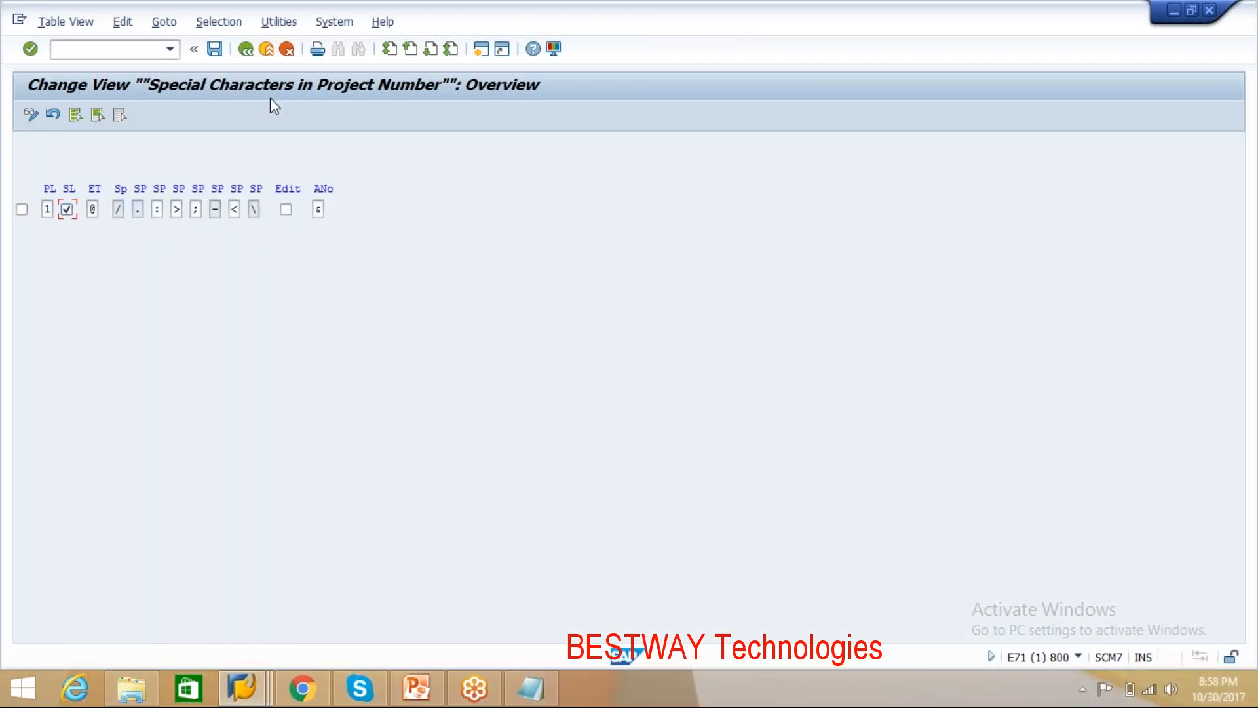
Step: Reopen the special characters definition for projects, clear the structure length (SL) indicator, and save the change
{"action": "left_click", "coordinate": [253, 53]}
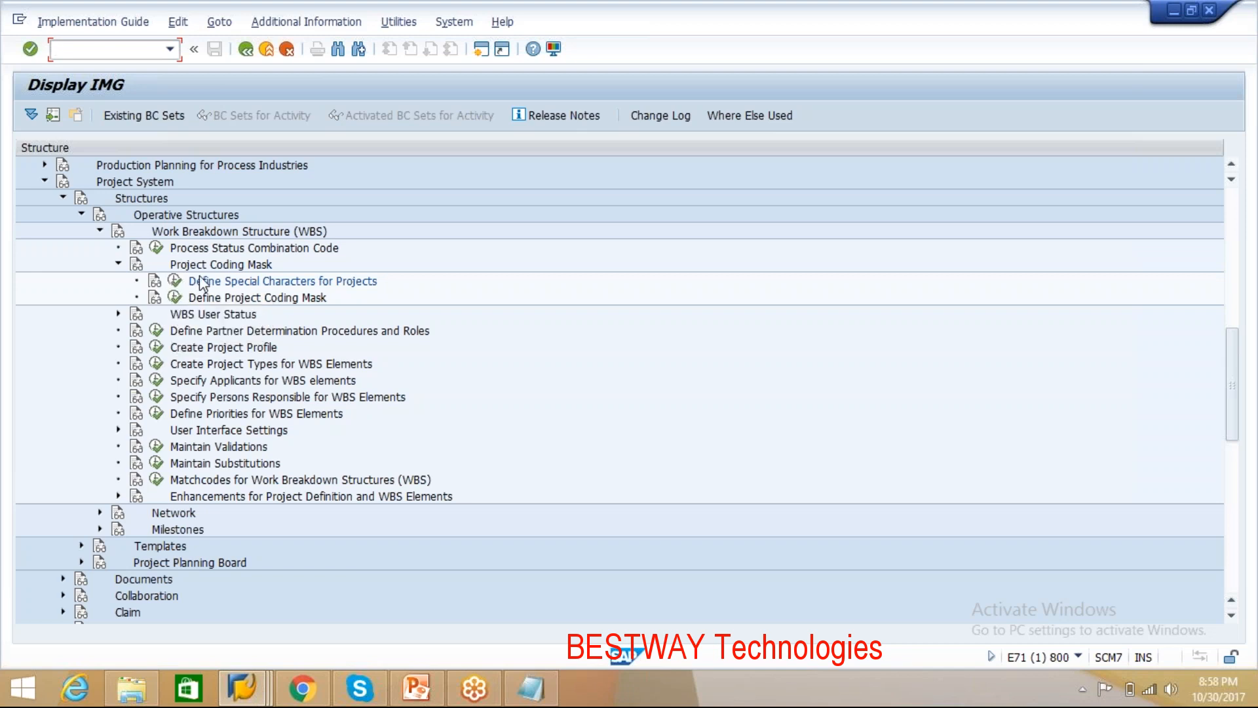
{"action": "left_click", "coordinate": [175, 282]}
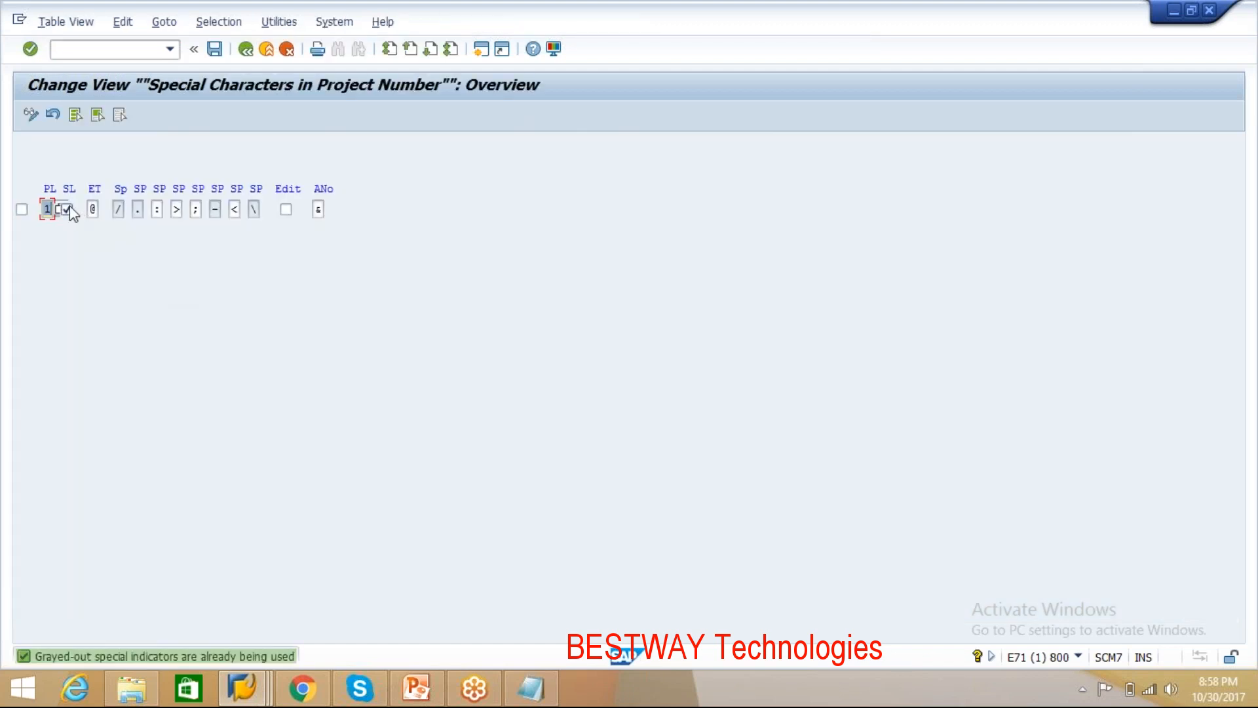
{"action": "left_click", "coordinate": [68, 211]}
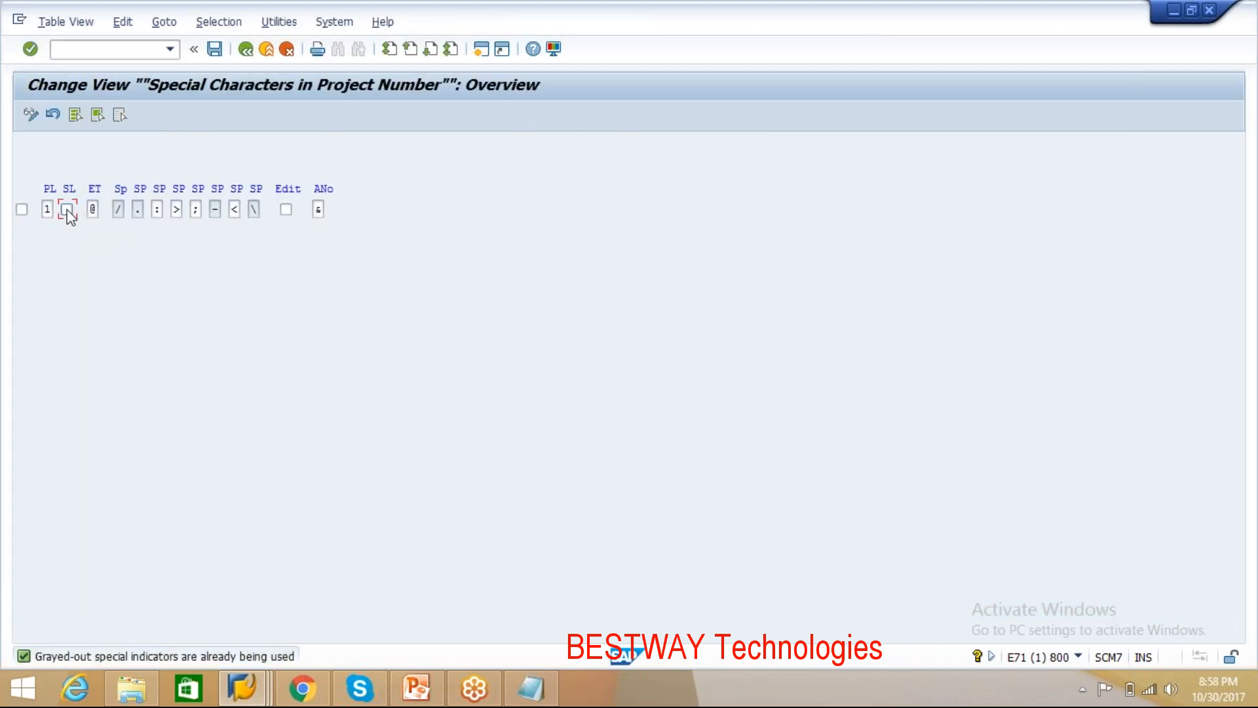
{"action": "left_click", "coordinate": [215, 48]}
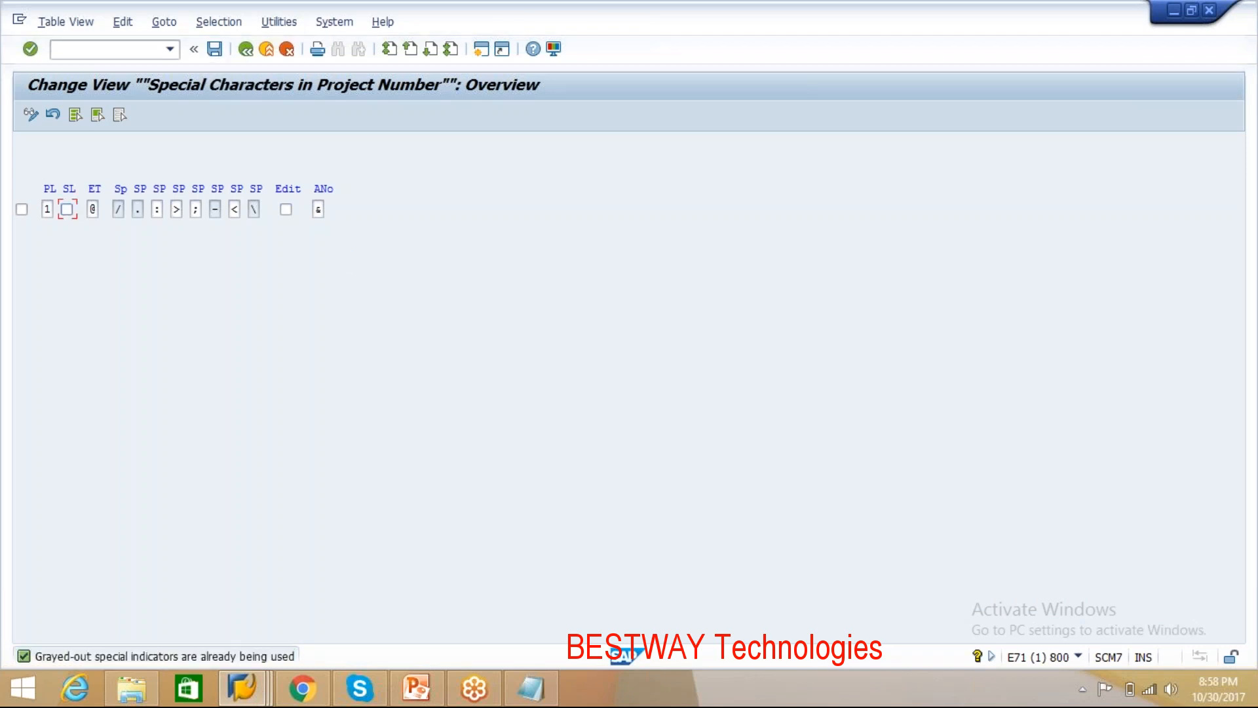
Step: In the Project Builder session, open New Railway Project C/5558 from the last processed projects, expand Civil work, and show the WBS element overview
{"action": "key", "text": "alt+Tab"}
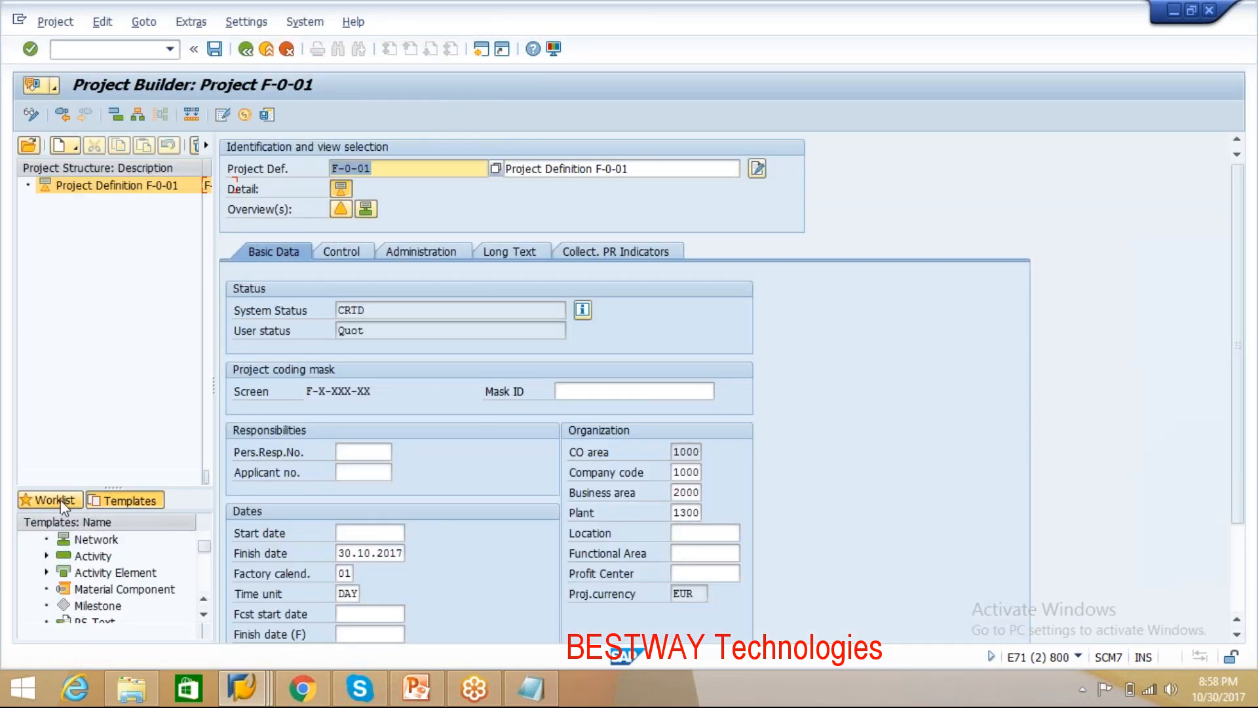
{"action": "left_click", "coordinate": [131, 501]}
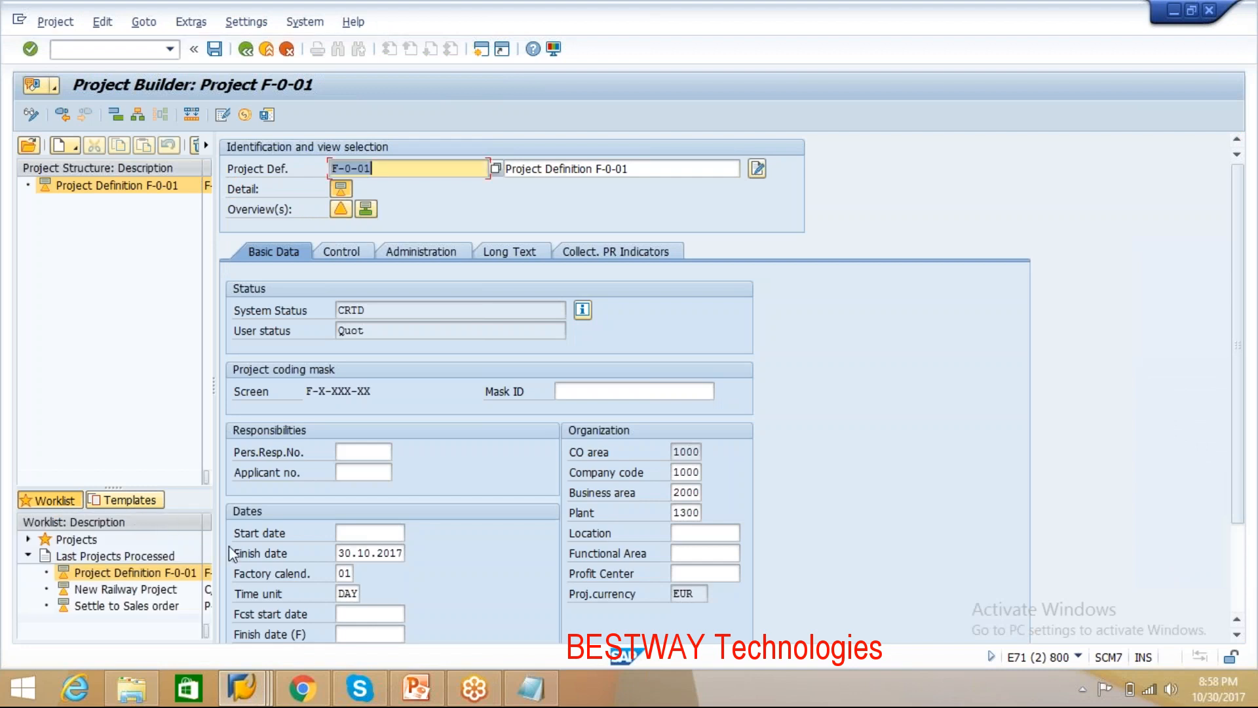
{"action": "double_click", "coordinate": [140, 590]}
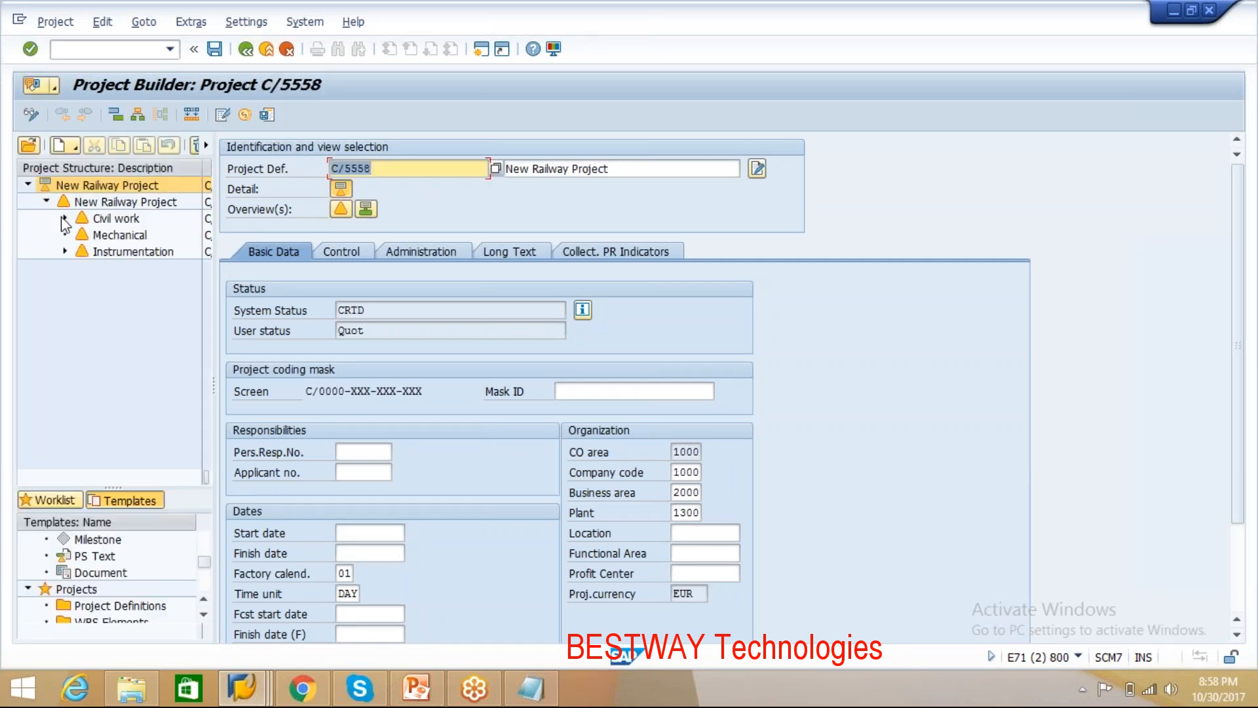
{"action": "left_click", "coordinate": [64, 218]}
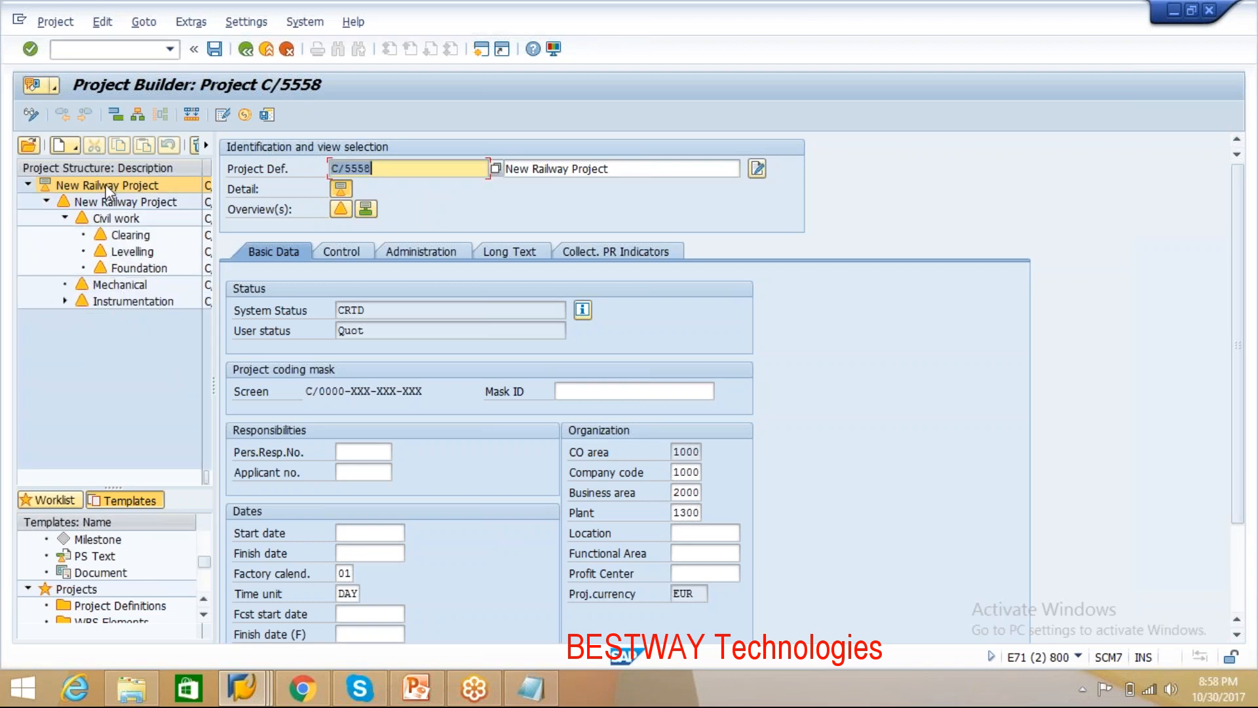
{"action": "left_click", "coordinate": [342, 208]}
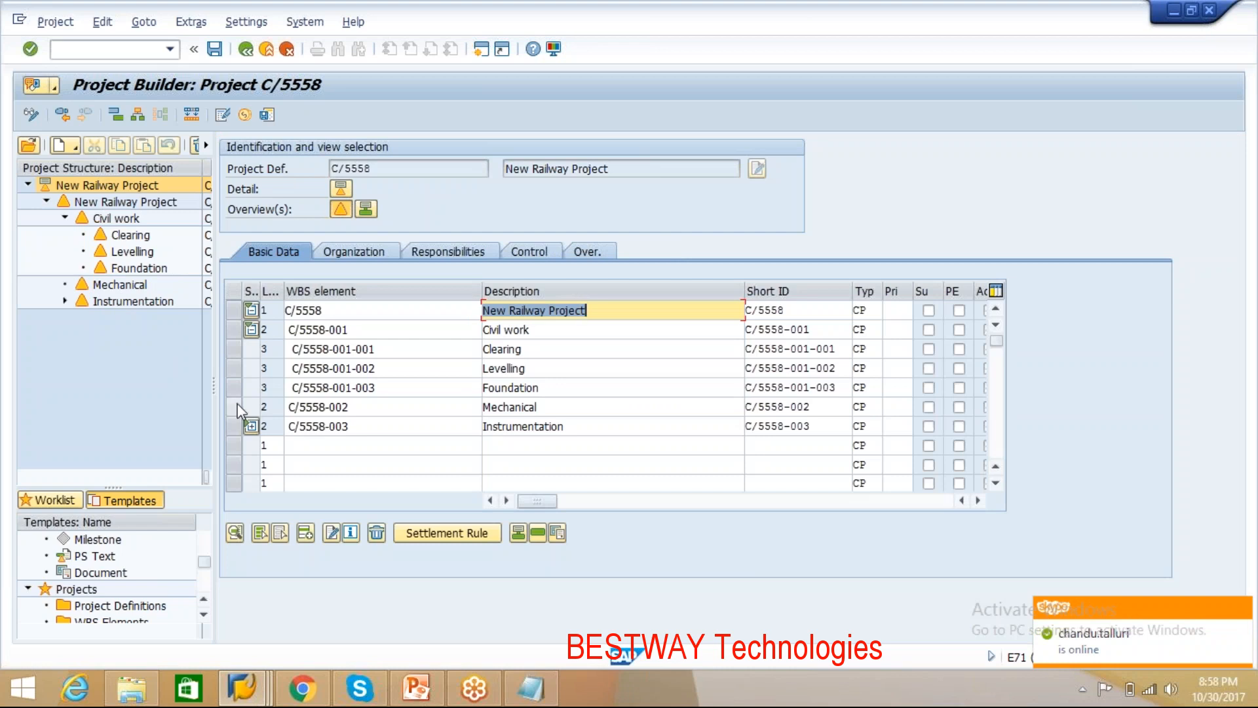
{"action": "left_click", "coordinate": [237, 405]}
{"action": "left_click", "coordinate": [306, 532]}
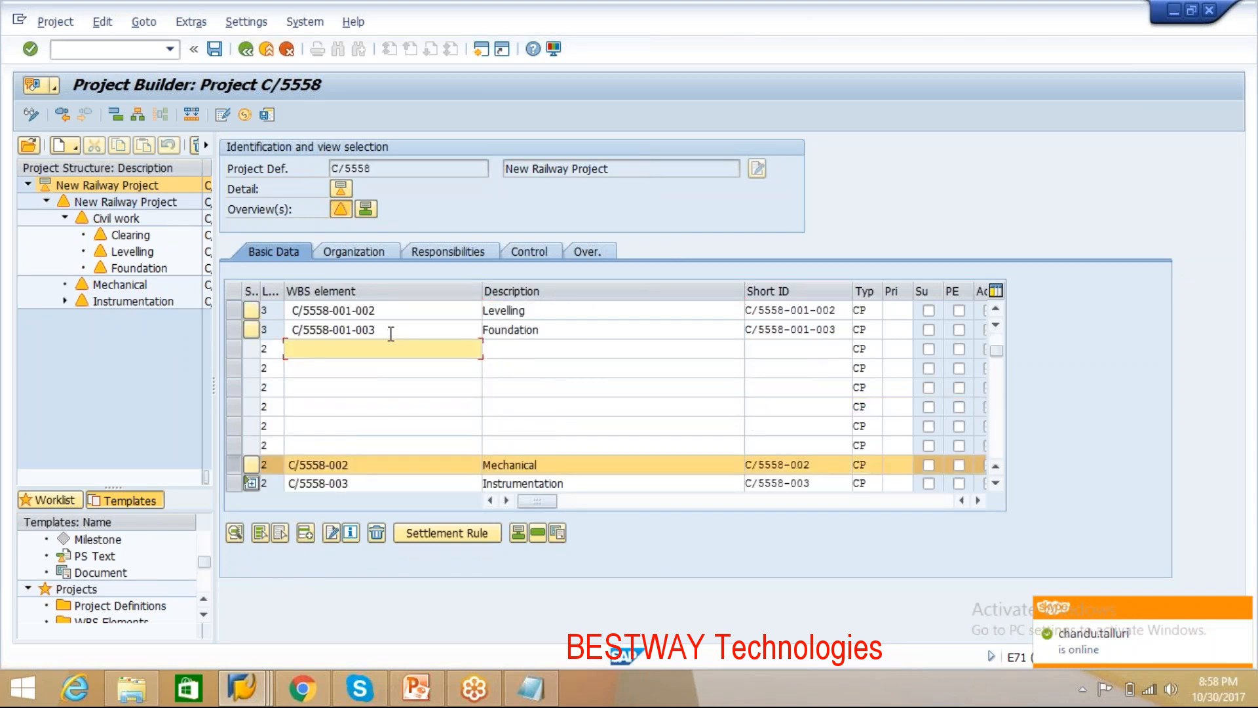
{"action": "left_click", "coordinate": [268, 348]}
{"action": "type", "text": "4"}
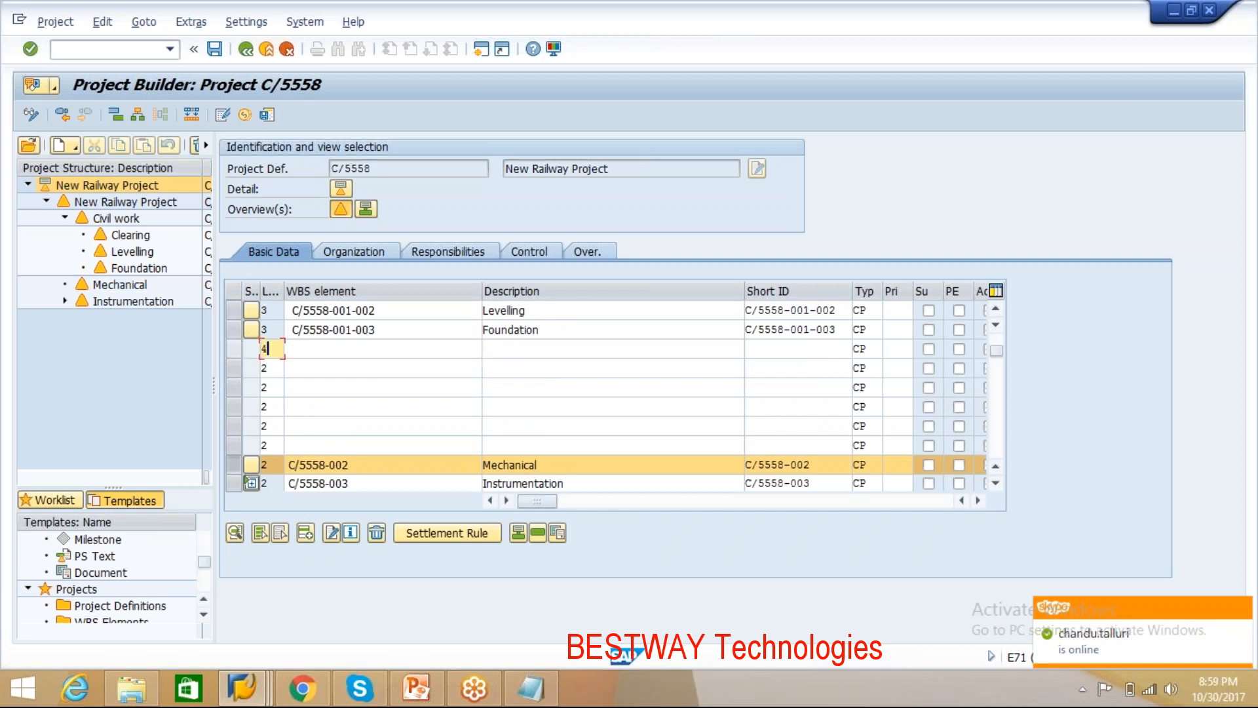
{"action": "left_click", "coordinate": [394, 331]}
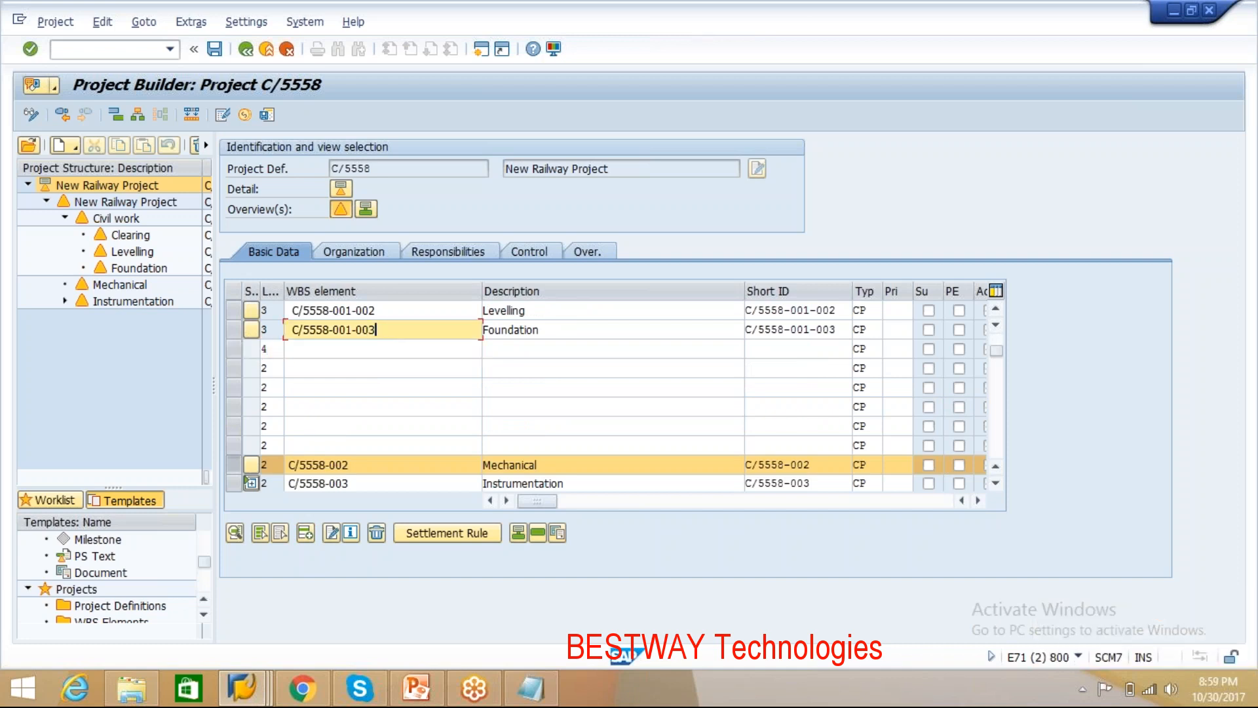
{"action": "left_click_drag", "start_coordinate": [396, 329], "coordinate": [291, 329]}
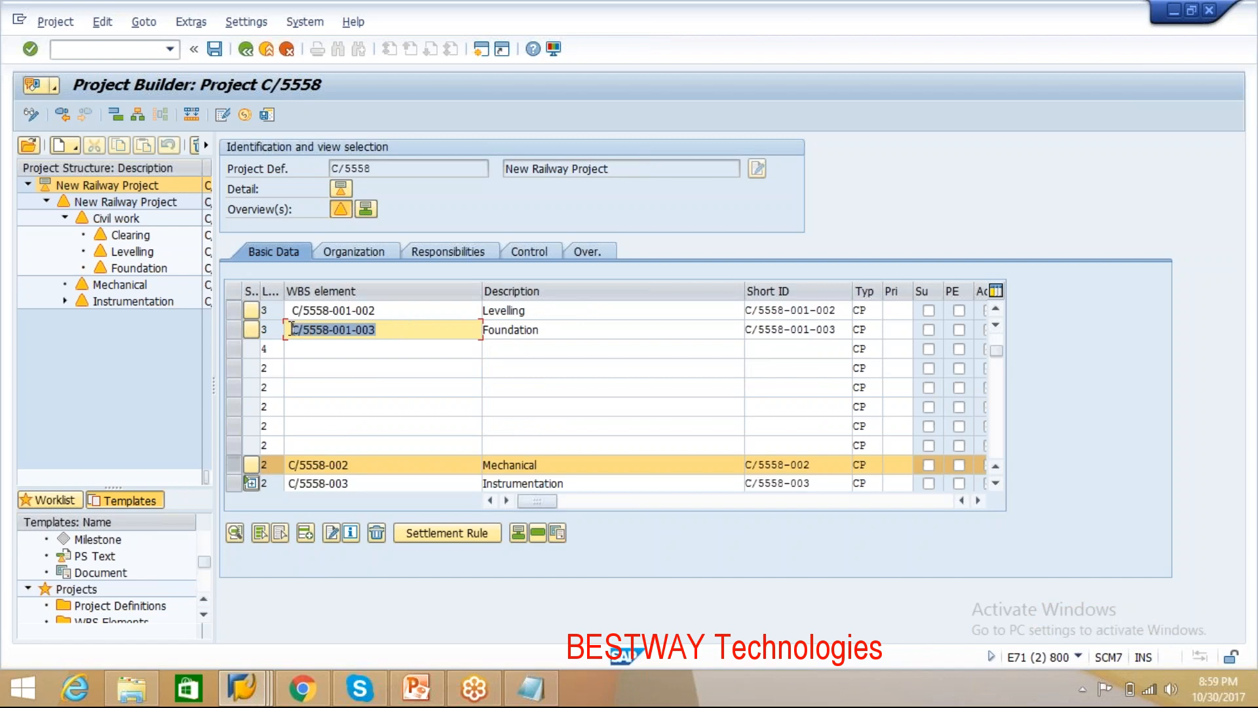
{"action": "left_click", "coordinate": [291, 329]}
{"action": "left_click", "coordinate": [322, 356]}
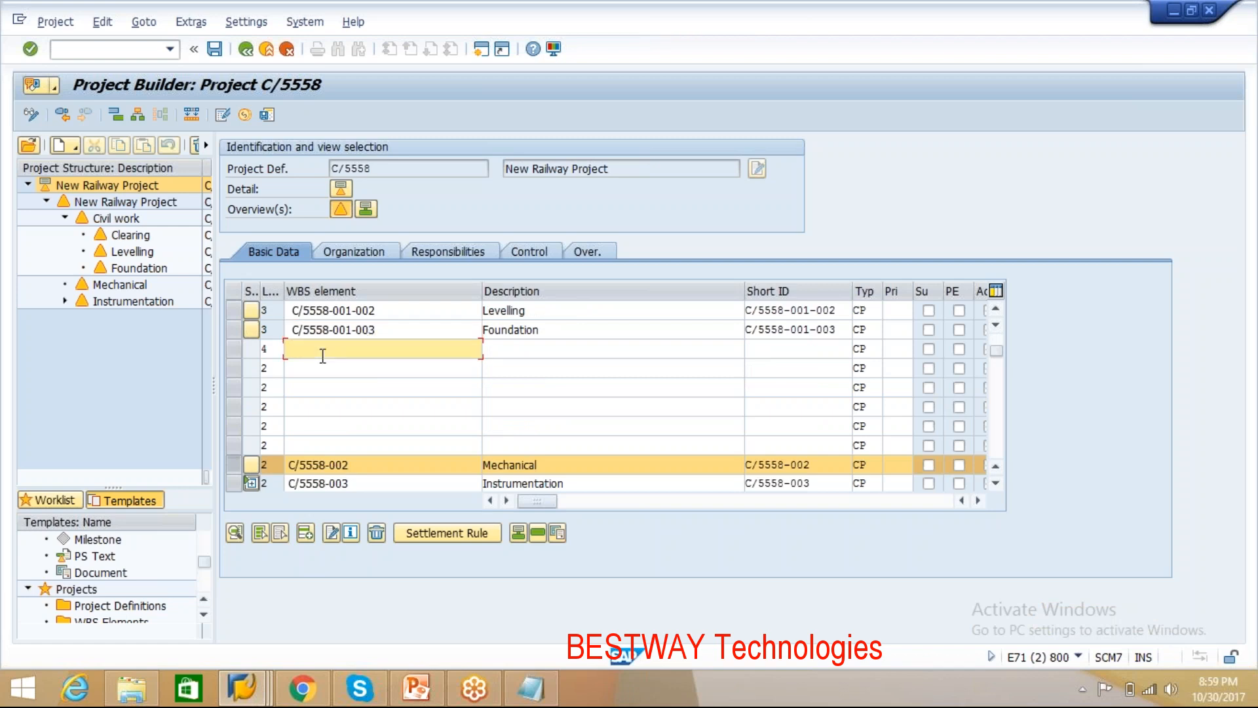
{"action": "type", "text": "@001"}
{"action": "key", "text": "Return"}
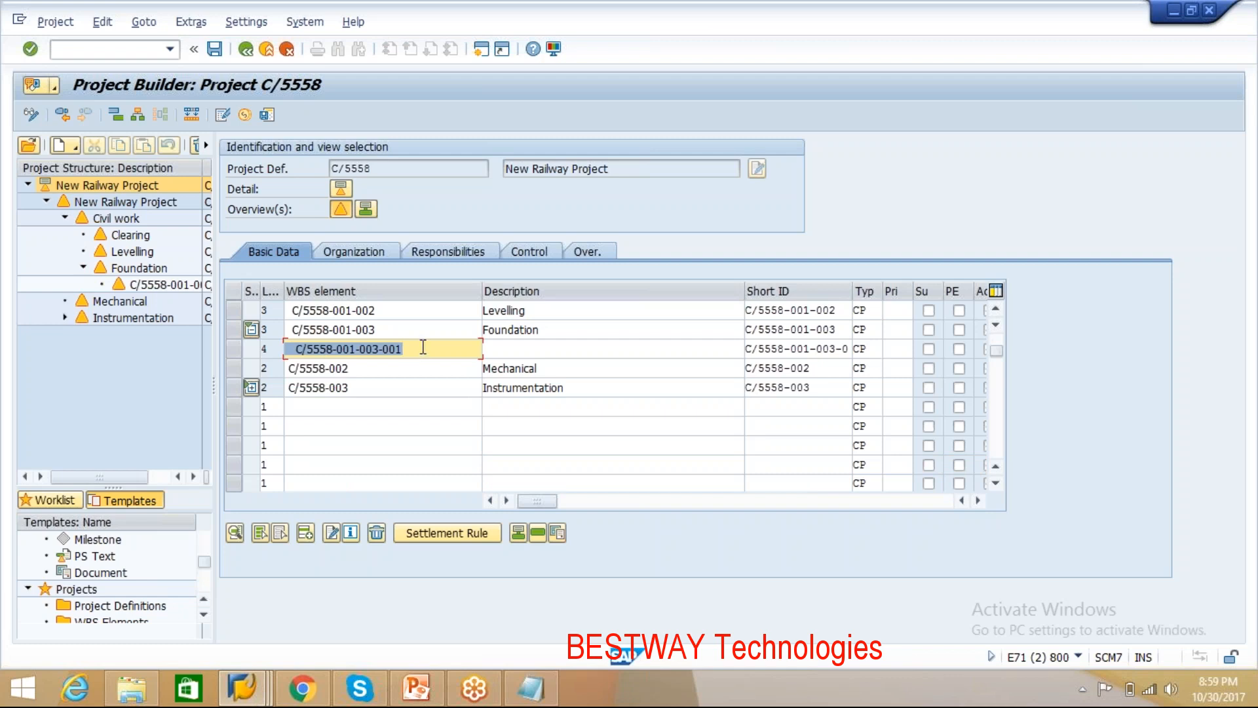
{"action": "left_click", "coordinate": [217, 54]}
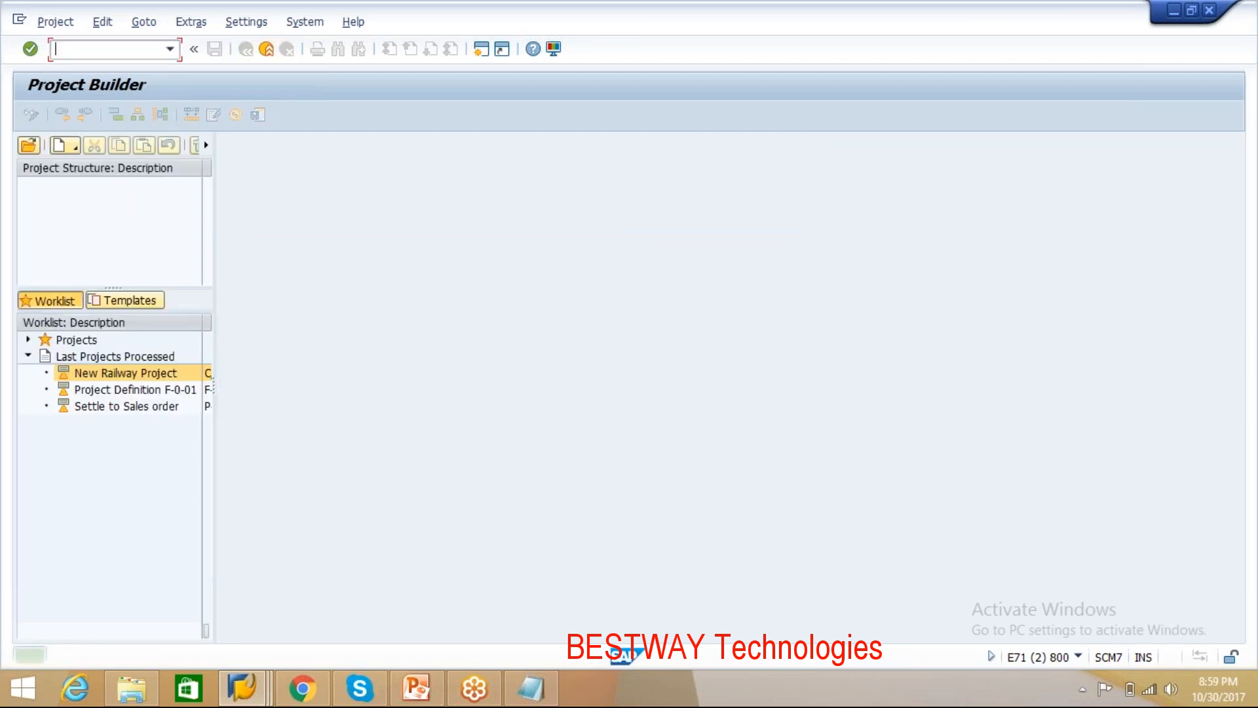
Step: Reopen New Railway Project and expand its WBS overview through Civil work and Foundation to the level 4 element
{"action": "double_click", "coordinate": [118, 377]}
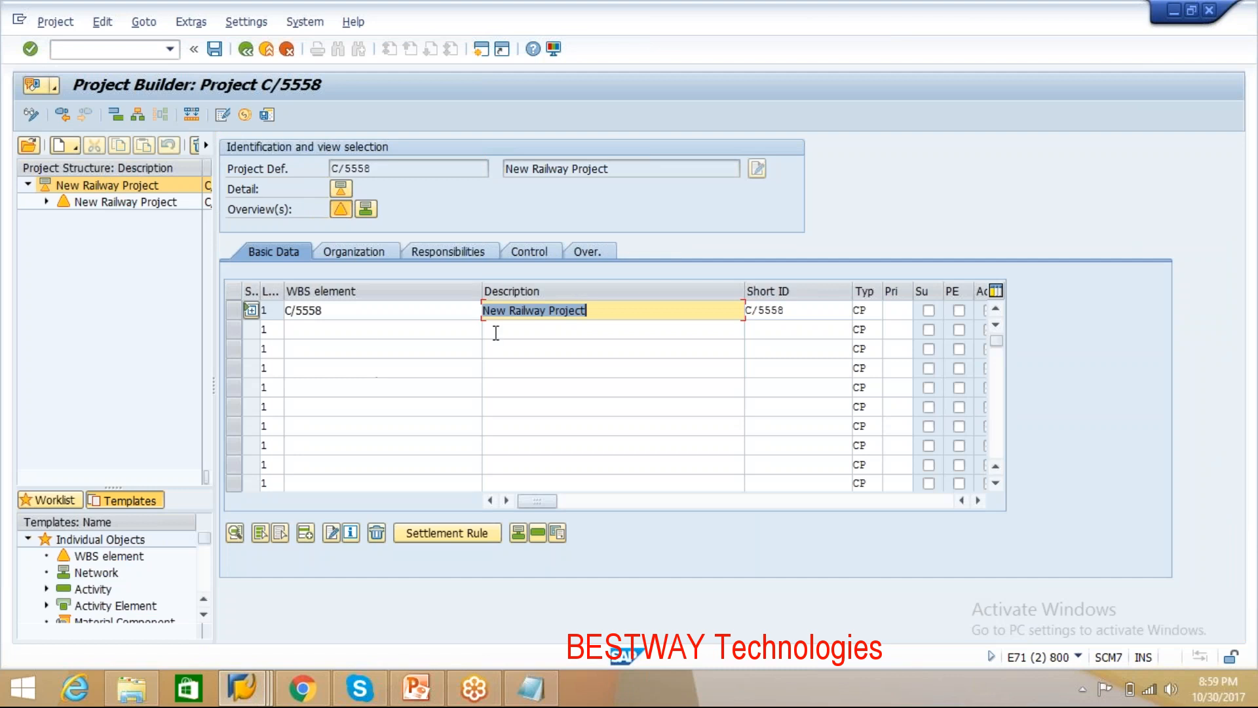
{"action": "key", "text": "Return"}
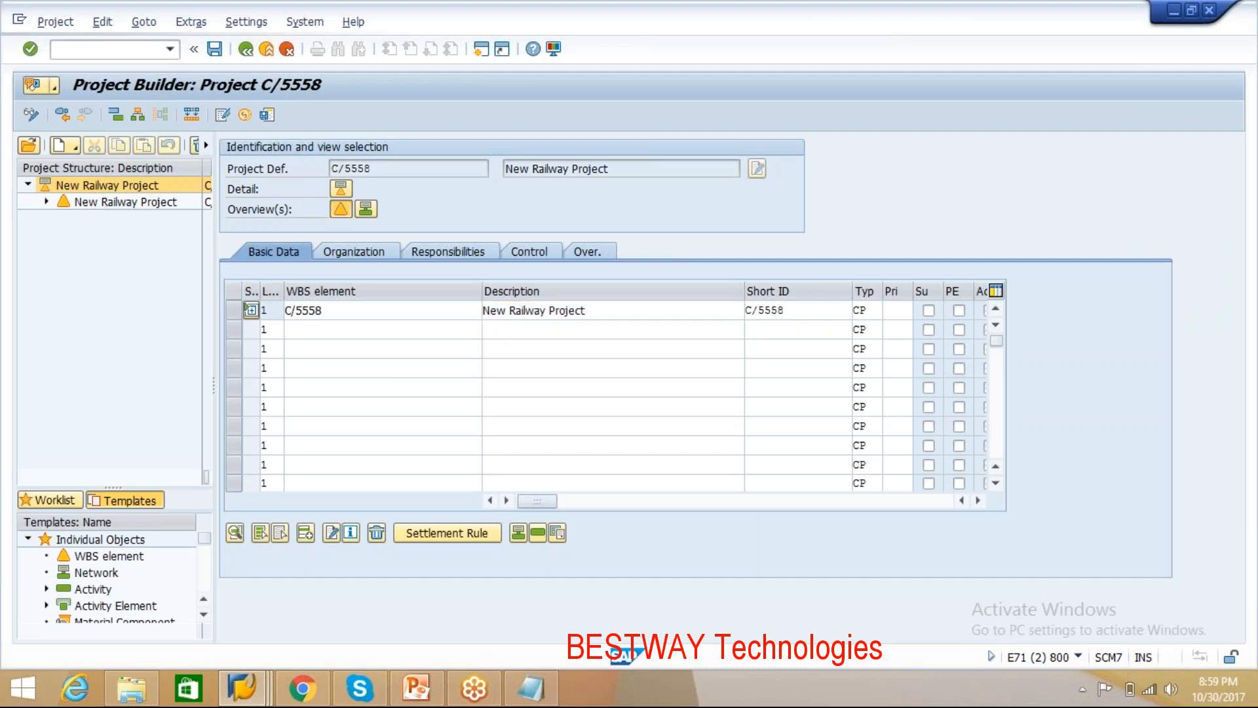
{"action": "left_click", "coordinate": [251, 311]}
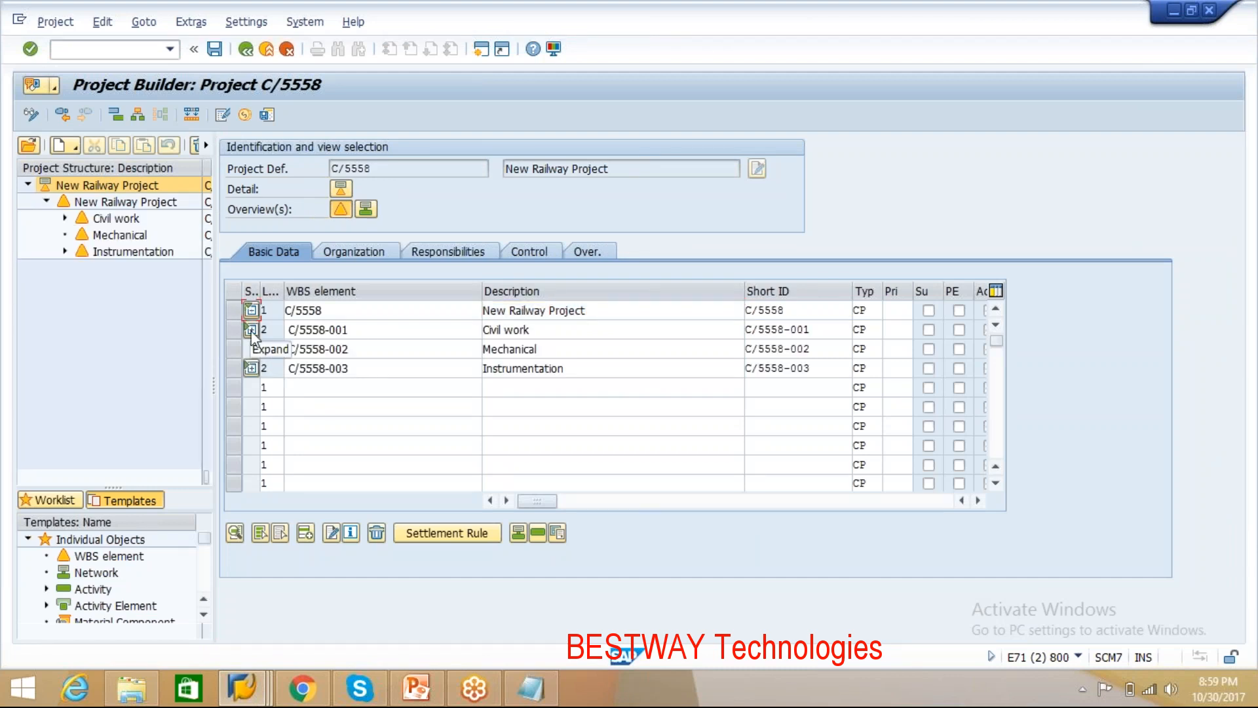
{"action": "left_click", "coordinate": [250, 330]}
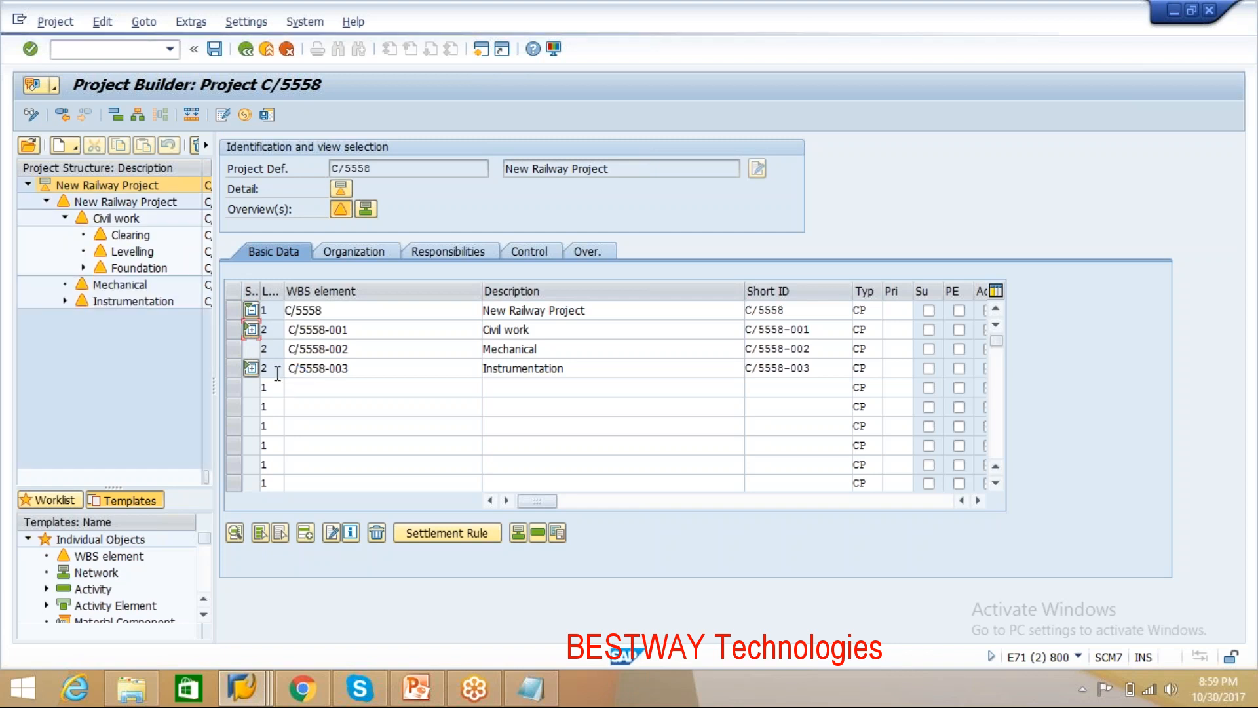
{"action": "left_click", "coordinate": [253, 387]}
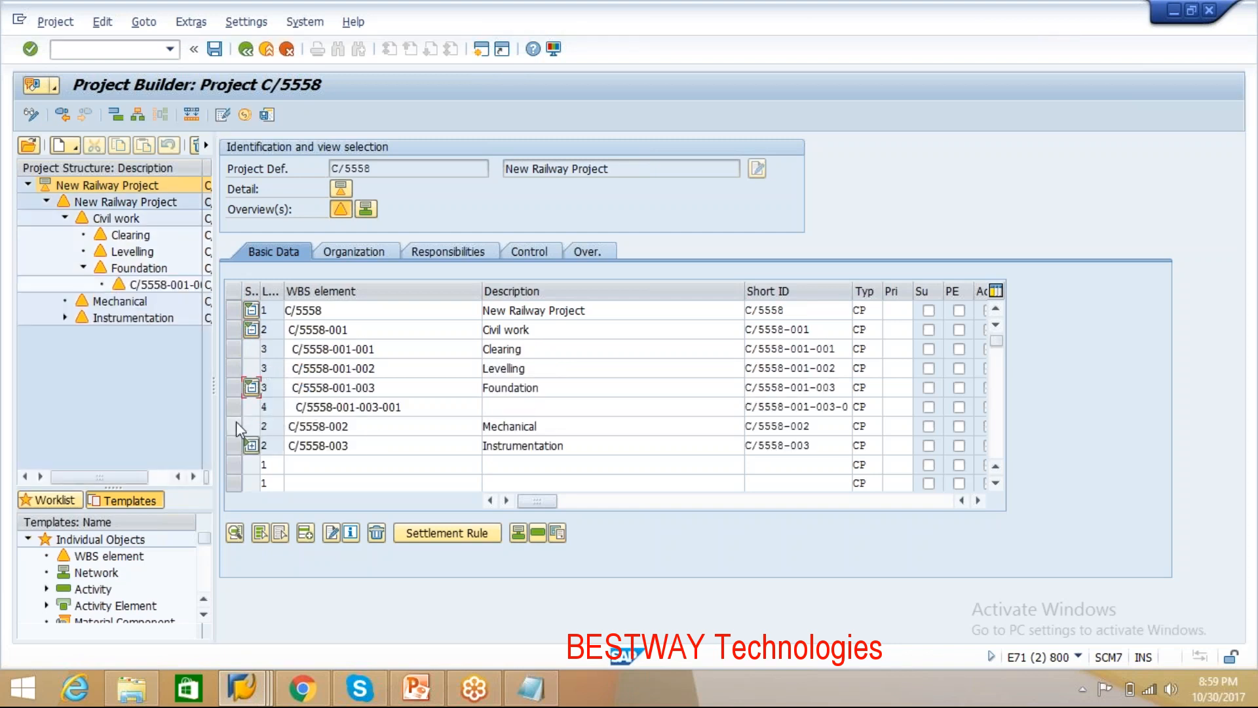
{"action": "left_click", "coordinate": [236, 424]}
{"action": "left_click", "coordinate": [305, 533]}
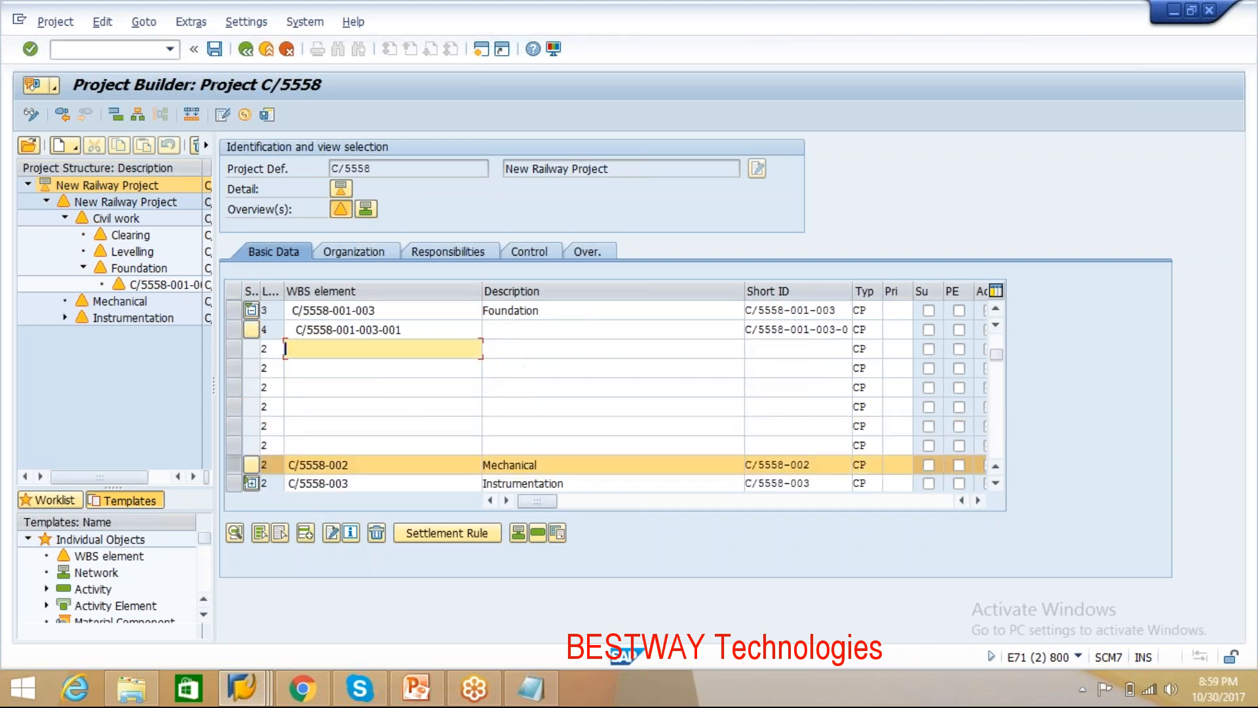
{"action": "left_click", "coordinate": [267, 348]}
{"action": "key", "text": "BackSpace"}
{"action": "type", "text": "5"}
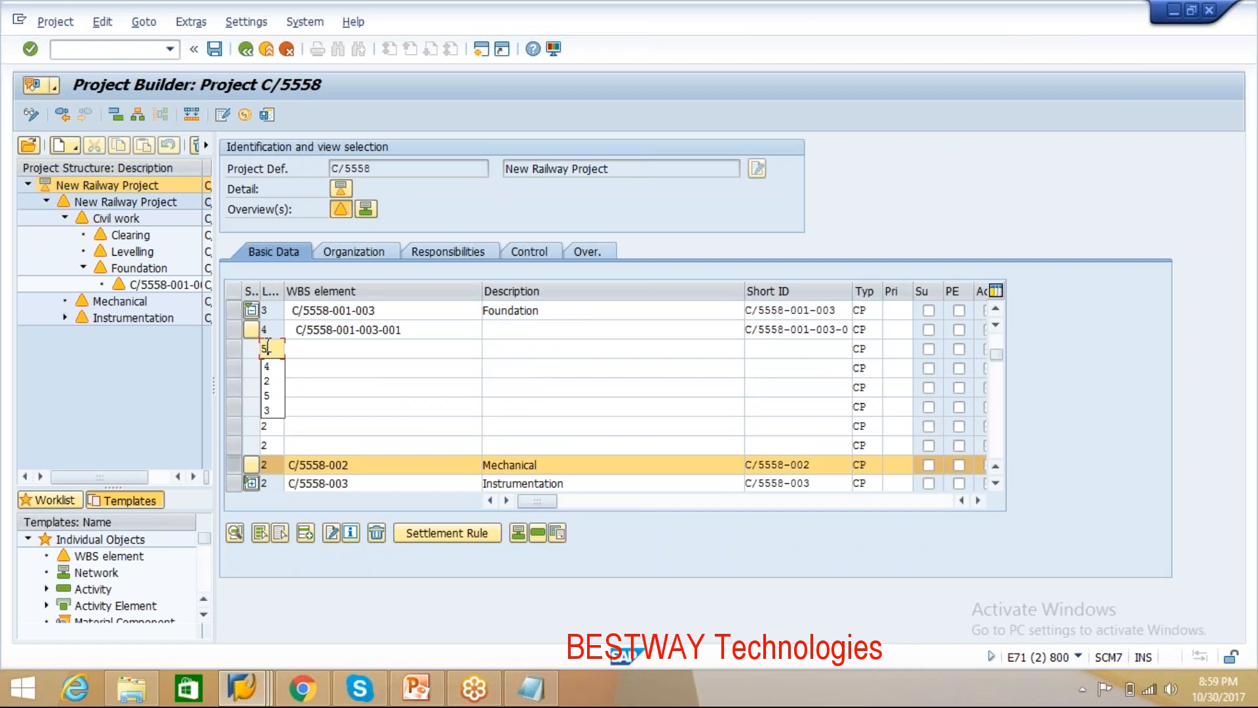
{"action": "left_click", "coordinate": [348, 346]}
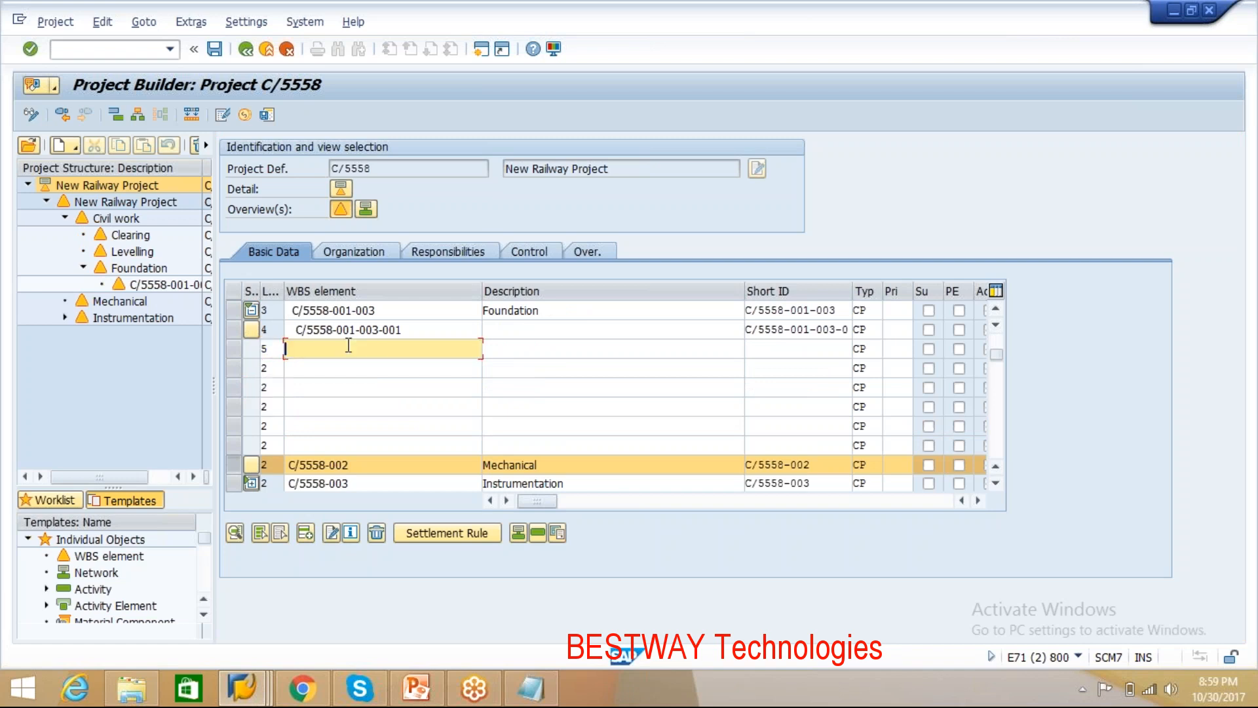
{"action": "type", "text": "@001"}
{"action": "key", "text": "shift+Tab"}
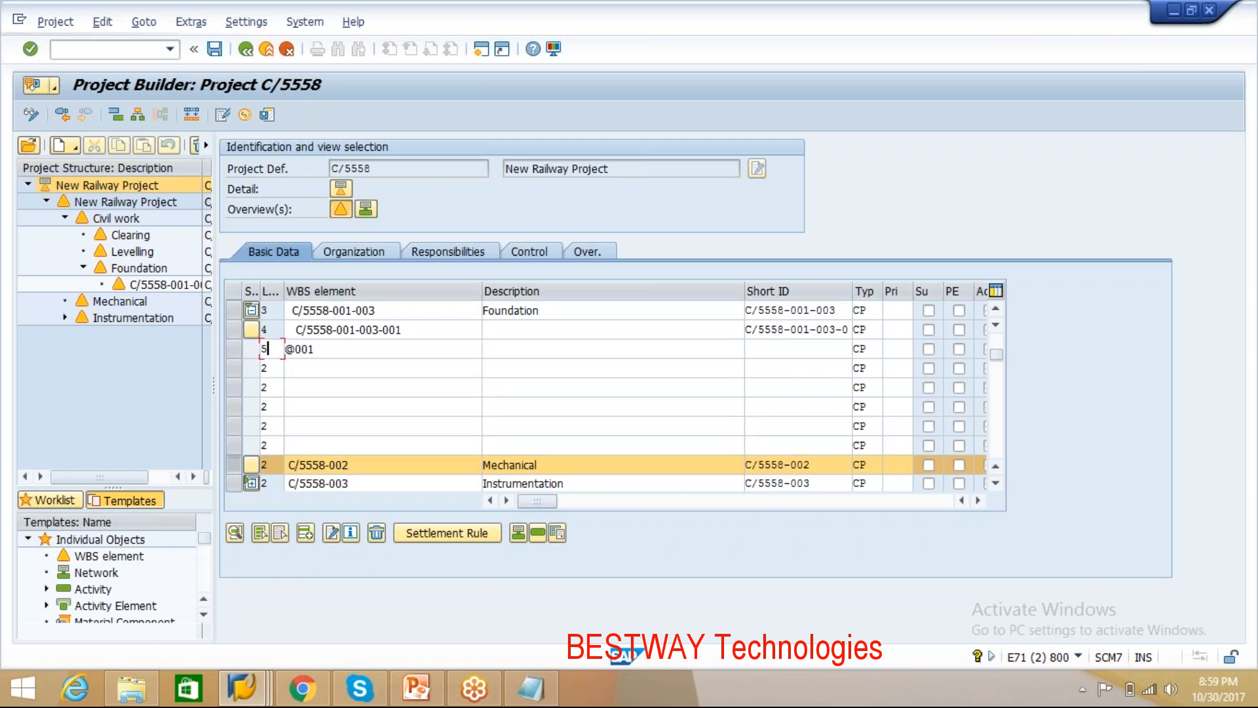
{"action": "key", "text": "Return"}
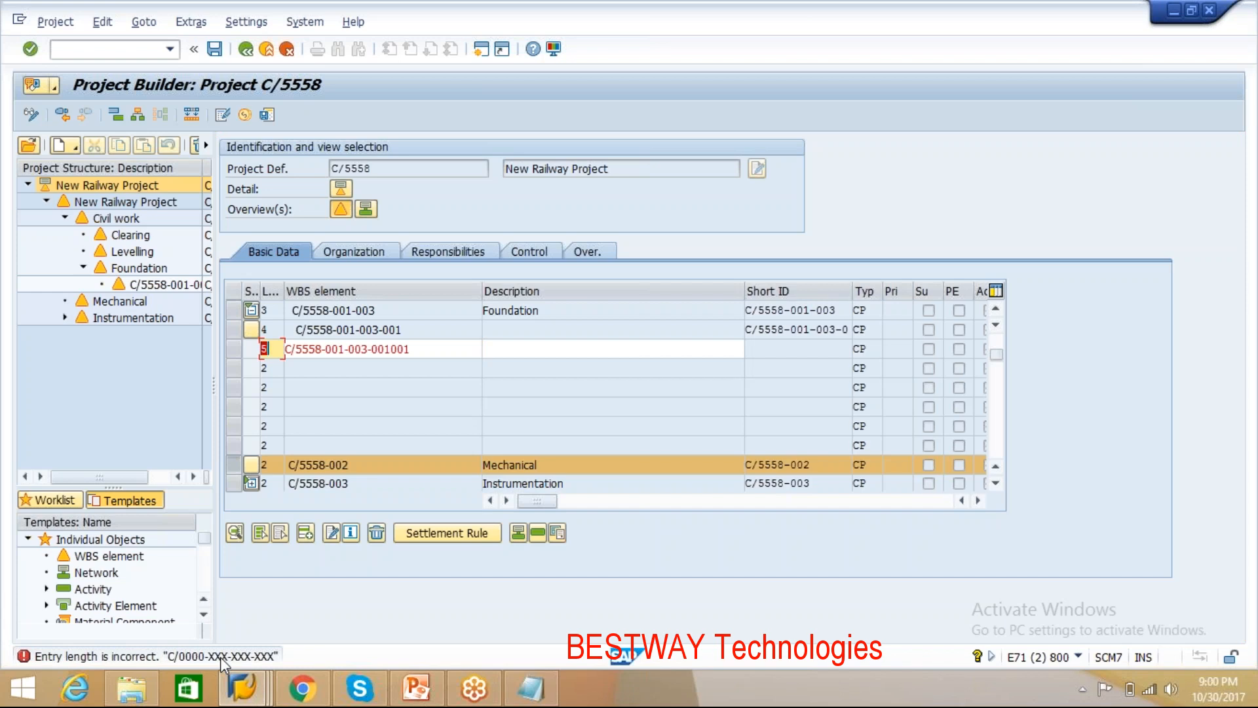
{"action": "left_click", "coordinate": [420, 347]}
{"action": "key", "text": "BackSpace"}
{"action": "key", "text": "BackSpace"}
{"action": "key", "text": "BackSpace"}
{"action": "key", "text": "BackSpace"}
{"action": "key", "text": "BackSpace"}
{"action": "key", "text": "BackSpace"}
{"action": "key", "text": "BackSpace"}
{"action": "key", "text": "BackSpace"}
{"action": "key", "text": "BackSpace"}
{"action": "key", "text": "BackSpace"}
{"action": "key", "text": "BackSpace"}
{"action": "key", "text": "BackSpace"}
{"action": "key", "text": "BackSpace"}
{"action": "key", "text": "BackSpace"}
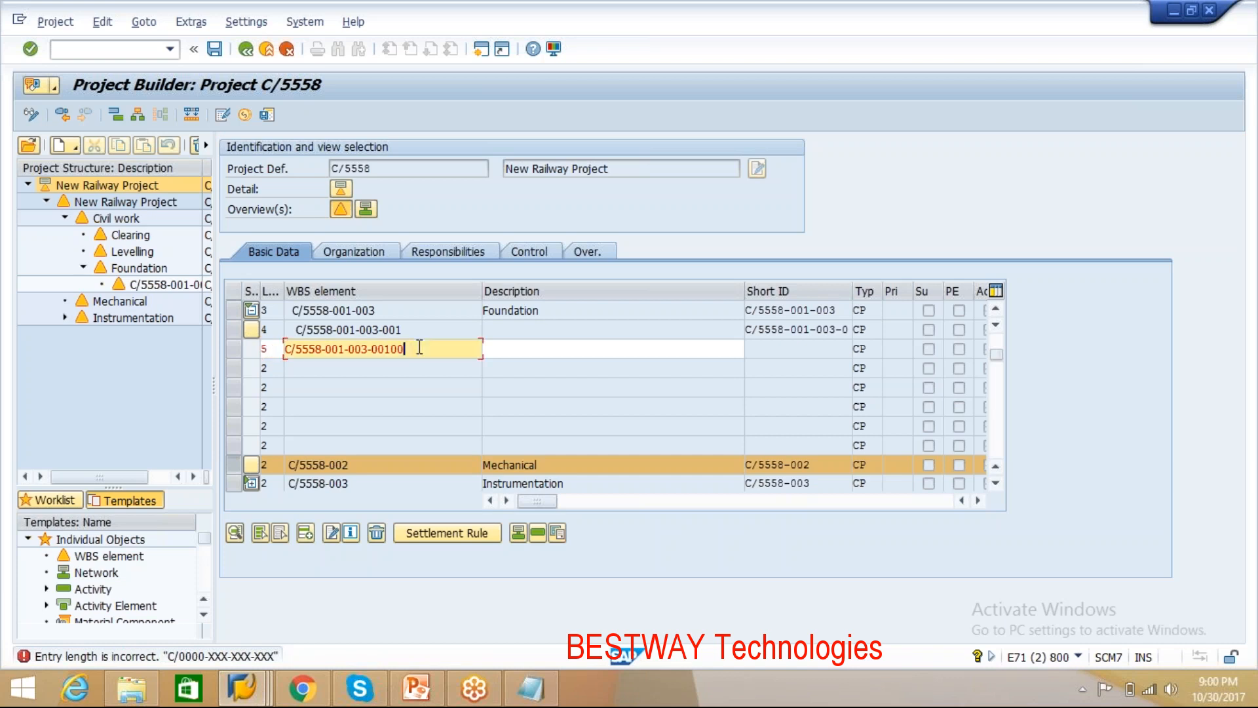
{"action": "key", "text": "BackSpace"}
{"action": "key", "text": "BackSpace"}
{"action": "key", "text": "BackSpace"}
{"action": "key", "text": "BackSpace"}
{"action": "key", "text": "BackSpace"}
{"action": "key", "text": "BackSpace"}
{"action": "key", "text": "BackSpace"}
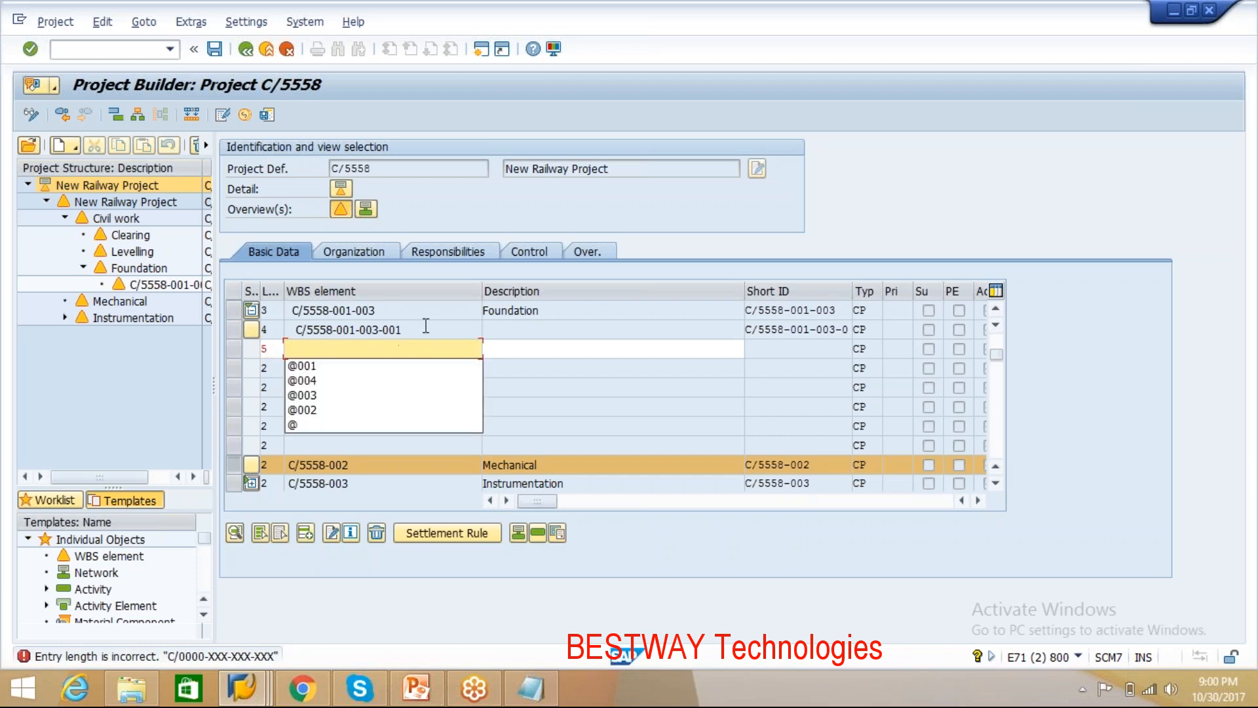
{"action": "left_click_drag", "start_coordinate": [426, 327], "coordinate": [265, 328]}
{"action": "key", "text": "ctrl+c"}
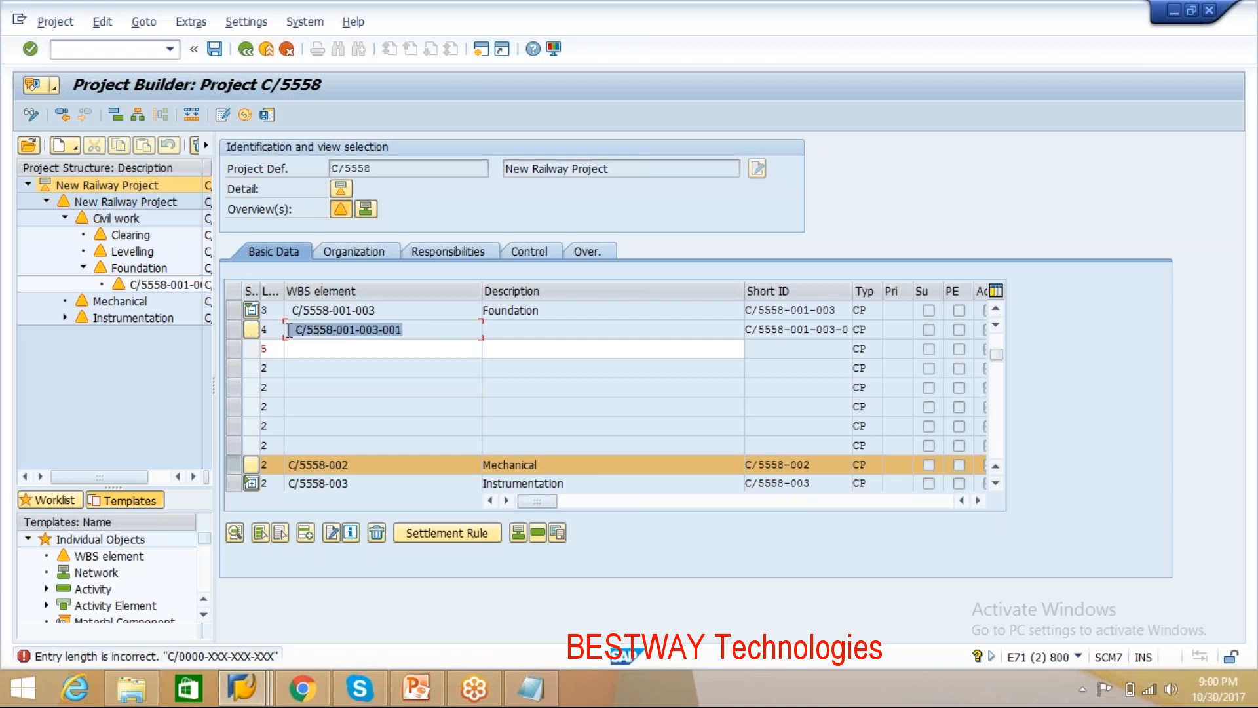
{"action": "left_click", "coordinate": [315, 350]}
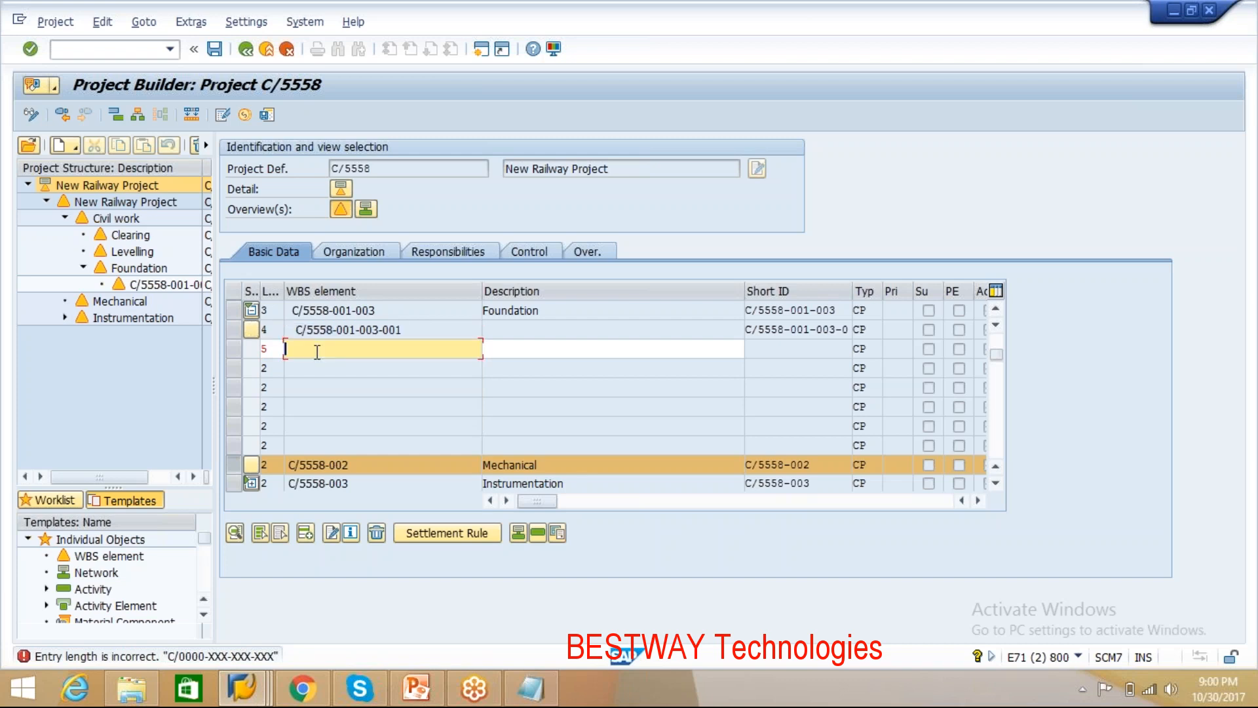
{"action": "key", "text": "ctrl+v"}
{"action": "type", "text": "0"}
{"action": "key", "text": "BackSpace"}
{"action": "type", "text": "-01"}
{"action": "key", "text": "Return"}
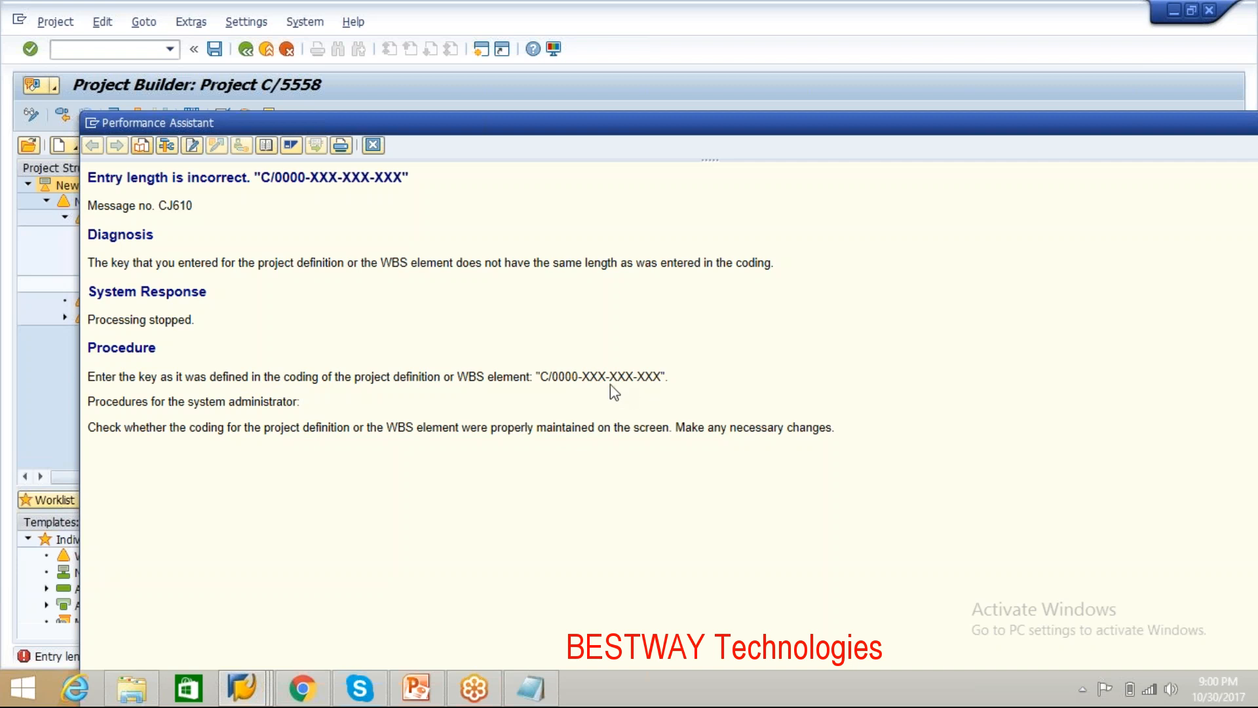
Step: Examine the required key format in the entry length message help, close it, and exit project C/5558
{"action": "left_click_drag", "start_coordinate": [539, 375], "coordinate": [652, 374]}
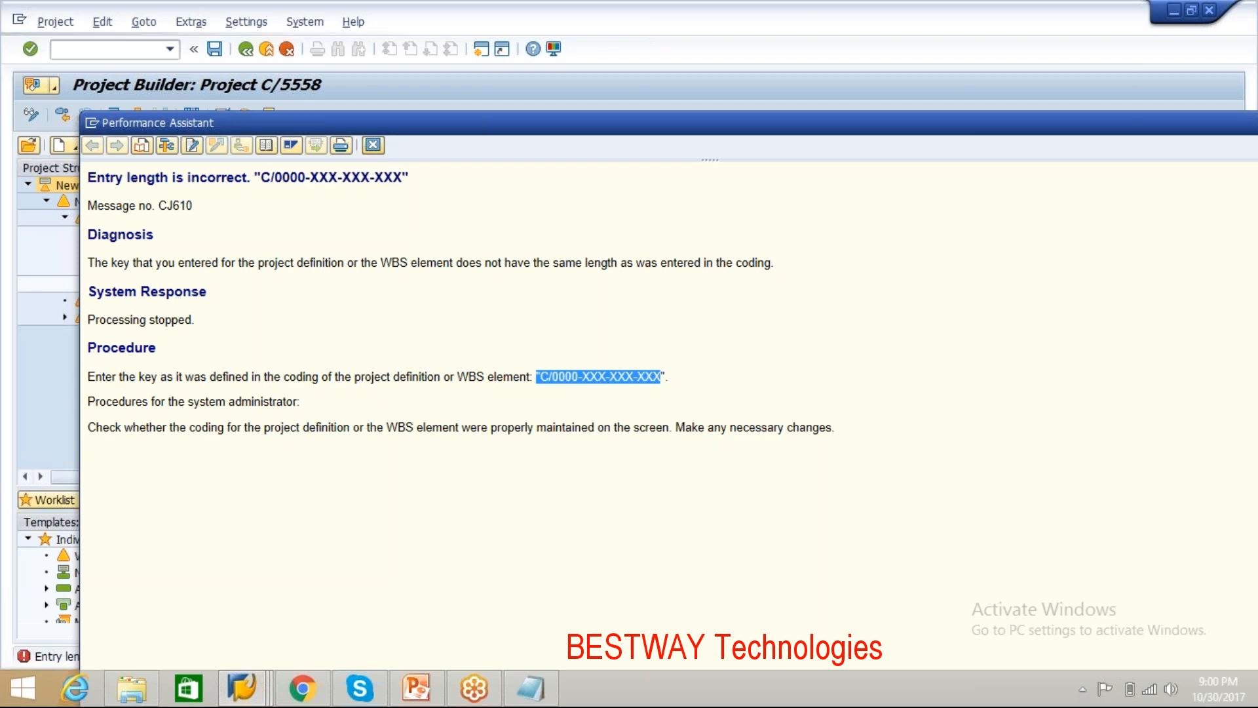
{"action": "left_click", "coordinate": [371, 145]}
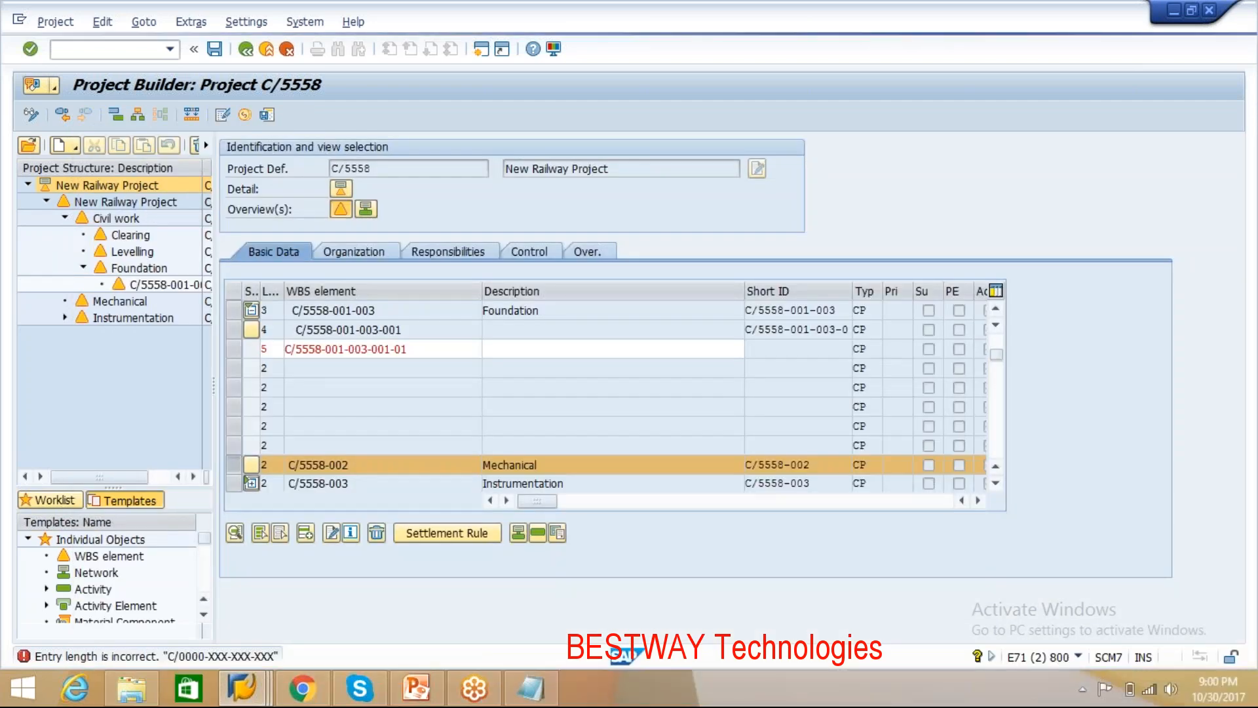
{"action": "left_click", "coordinate": [245, 51]}
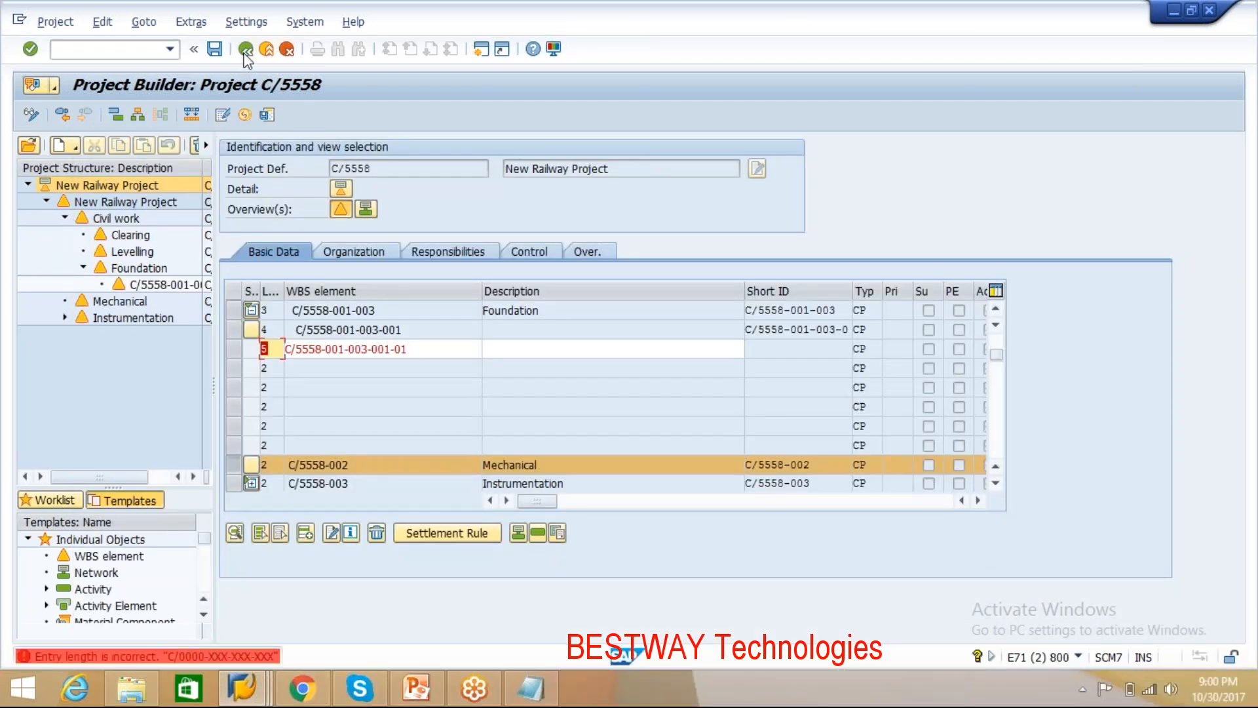
{"action": "left_click", "coordinate": [286, 50]}
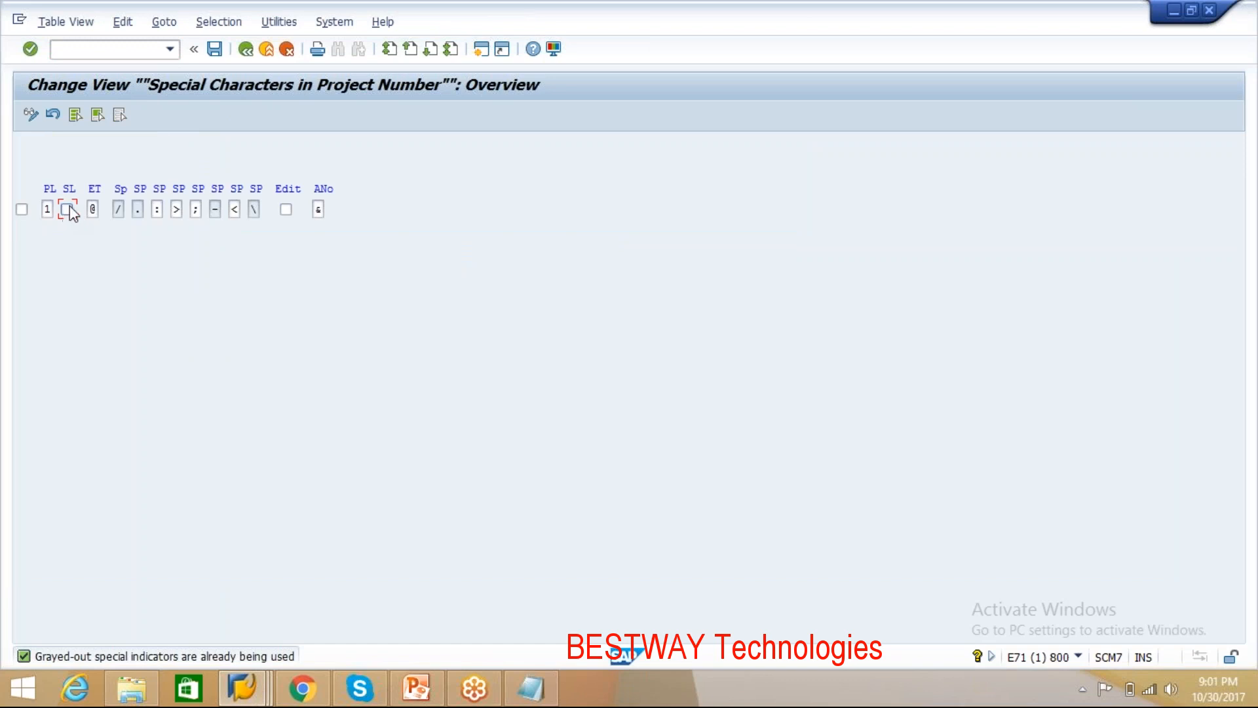
Step: Leave the special characters view, open Define Project Coding Mask, examine the mask for project ID C, and return to the IMG structure
{"action": "left_click", "coordinate": [246, 52]}
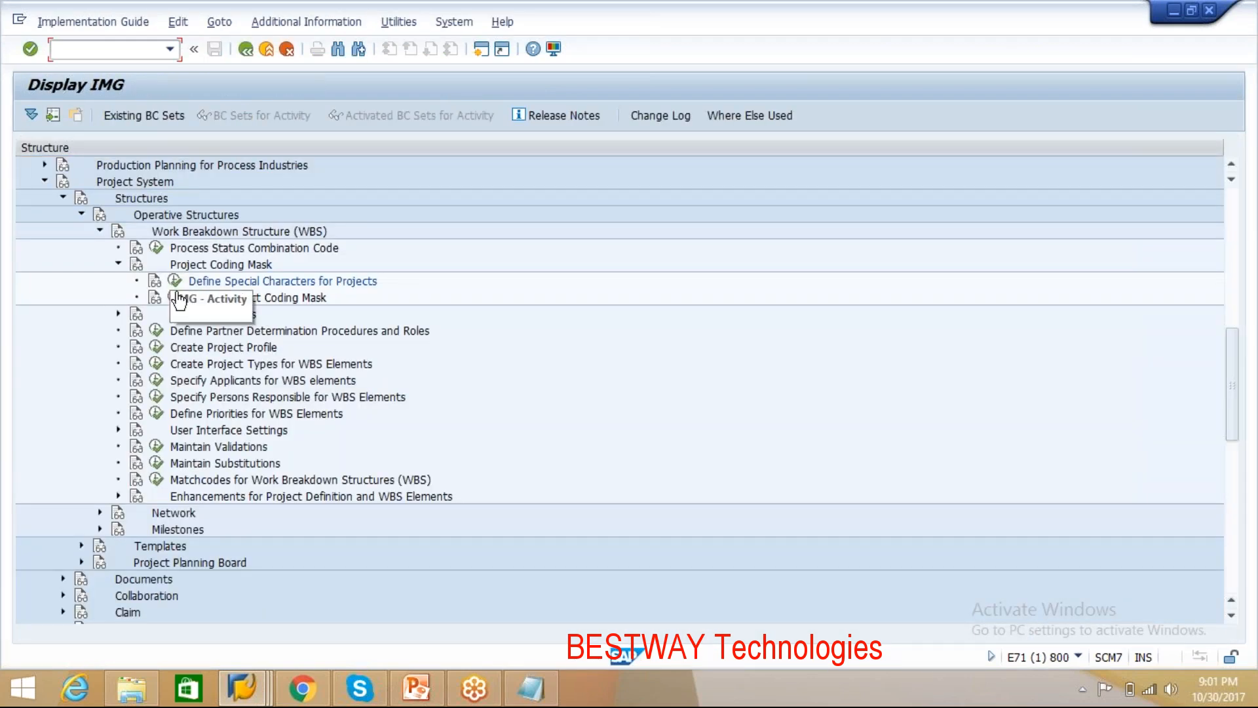
{"action": "left_click", "coordinate": [175, 296]}
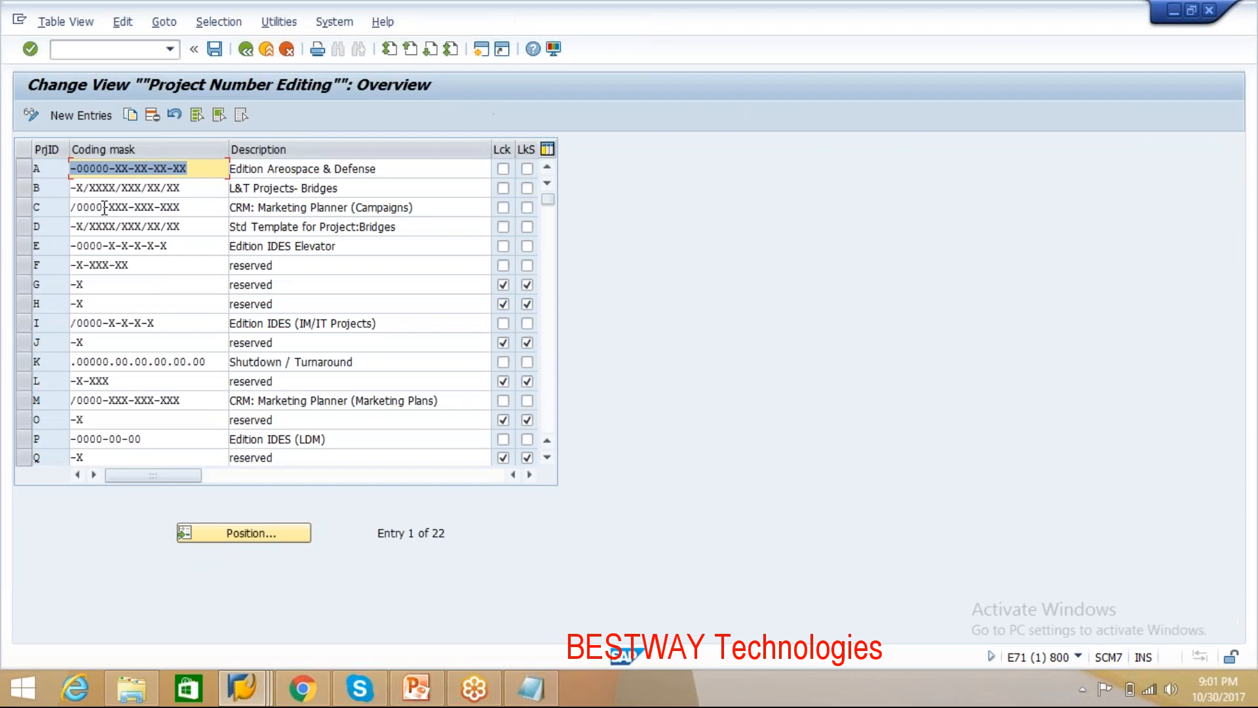
{"action": "left_click", "coordinate": [73, 207]}
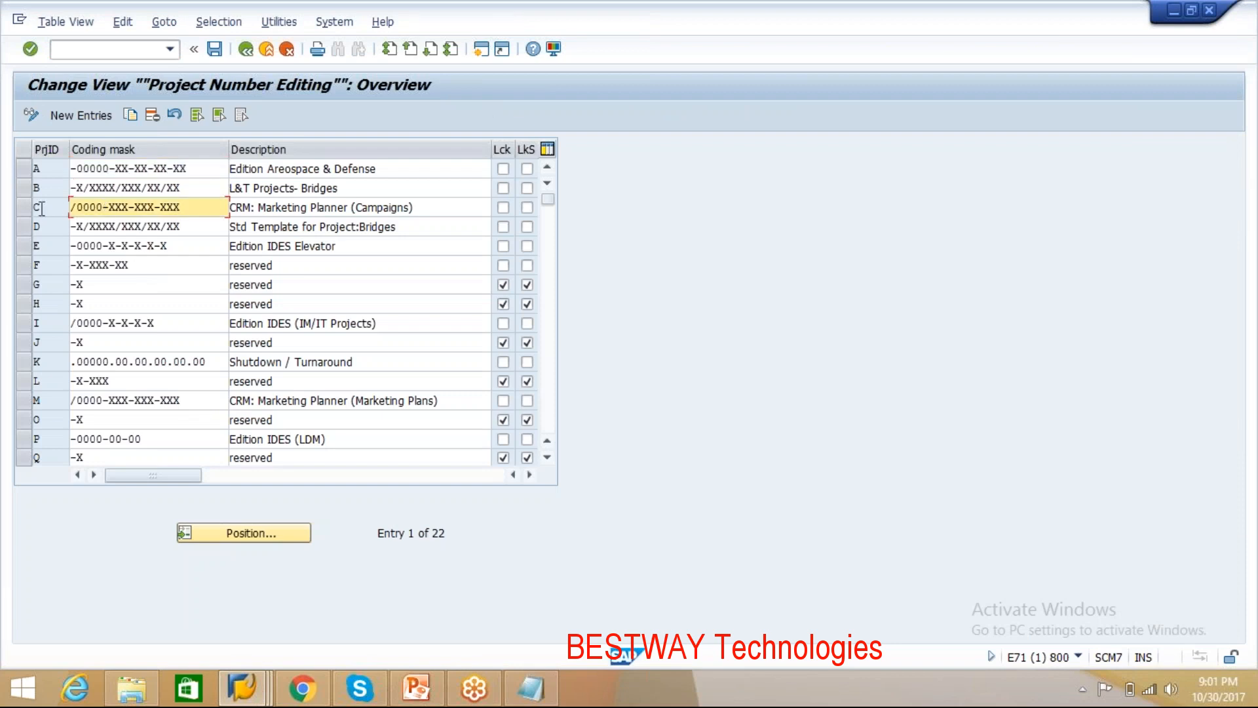
{"action": "left_click", "coordinate": [28, 209]}
{"action": "left_click", "coordinate": [193, 207]}
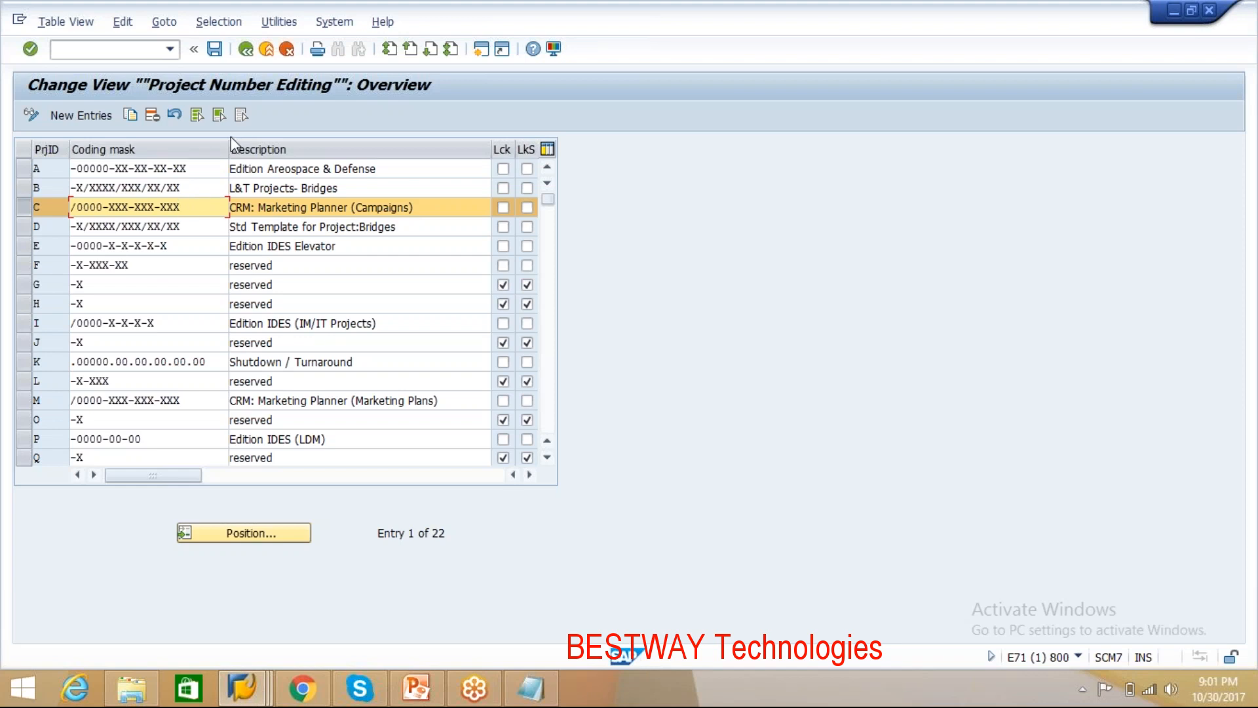
{"action": "left_click", "coordinate": [155, 207]}
{"action": "left_click", "coordinate": [245, 50]}
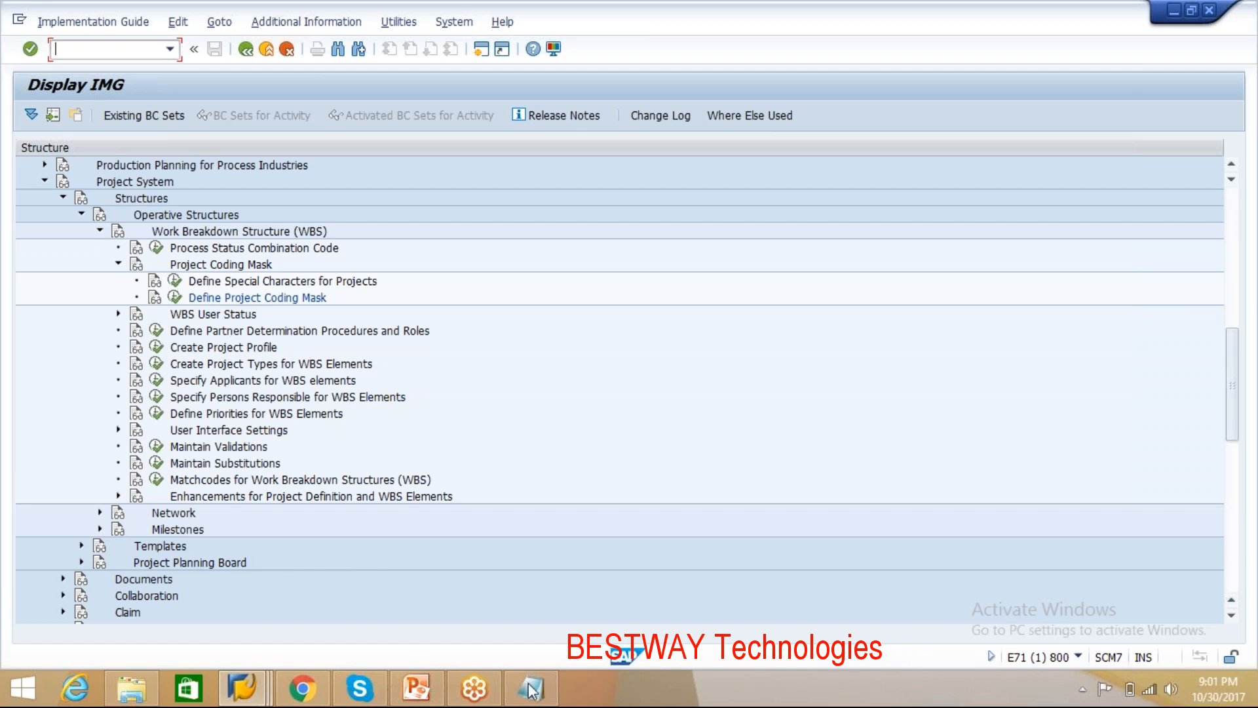
Step: Switch to the Trn notes in Notepad and highlight the OO segment in the P/ and B/ coding masks
{"action": "left_click", "coordinate": [539, 701]}
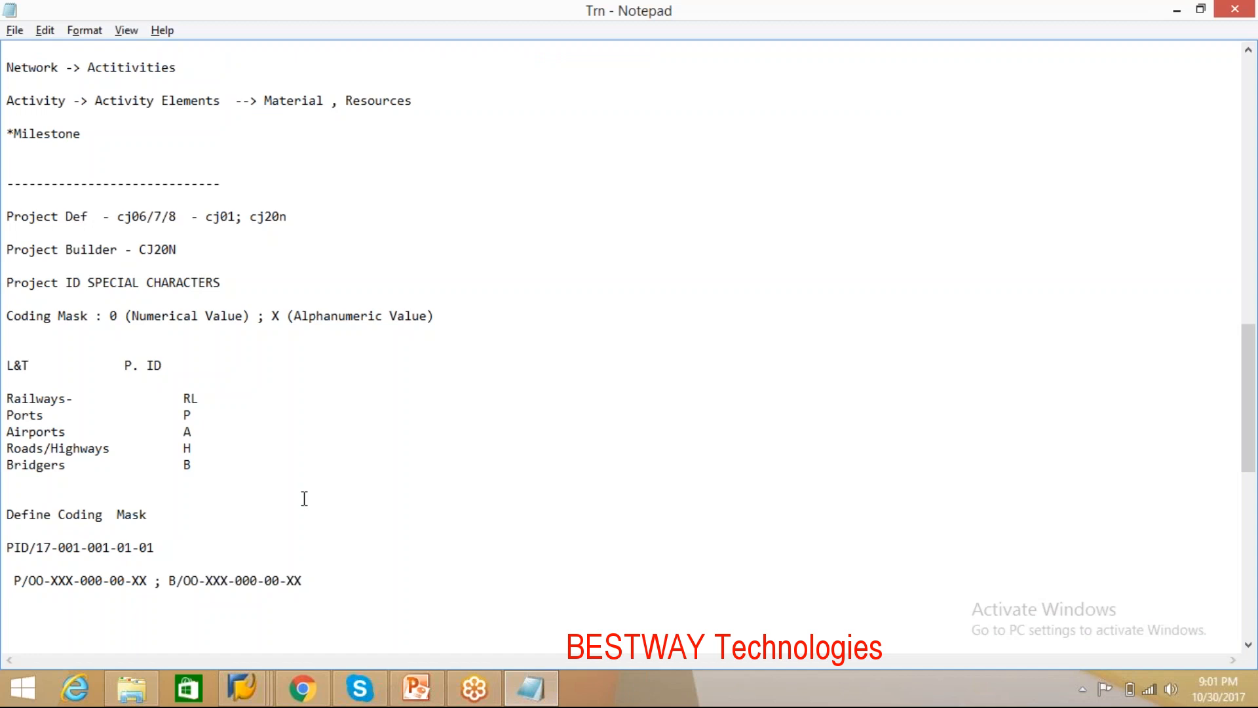
{"action": "left_click", "coordinate": [41, 578]}
{"action": "left_click_drag", "start_coordinate": [40, 576], "coordinate": [31, 572]}
{"action": "left_click", "coordinate": [191, 578]}
{"action": "left_click_drag", "start_coordinate": [183, 578], "coordinate": [200, 580]}
{"action": "left_click", "coordinate": [336, 577]}
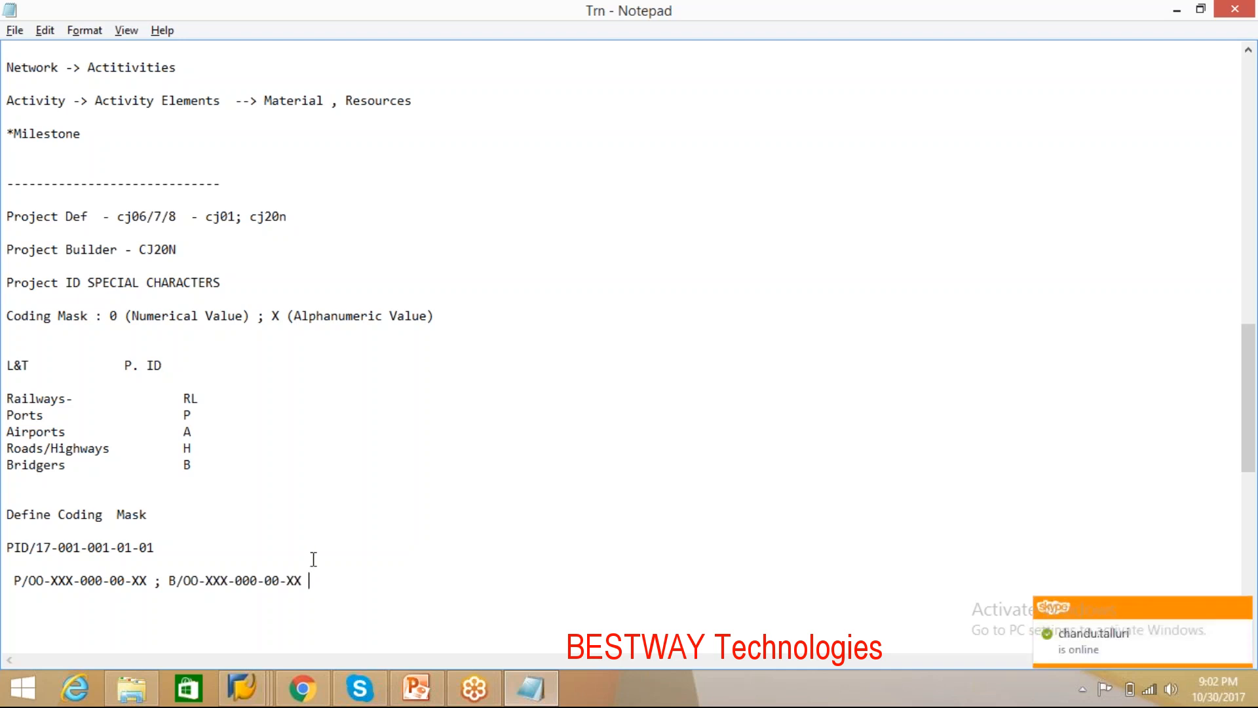
Step: Add a colon after the Define Coding Mask heading and list ME, US and EU on separate lines below the mask examples
{"action": "left_click", "coordinate": [289, 511]}
{"action": "type", "text": ":"}
{"action": "left_click", "coordinate": [325, 587]}
{"action": "key", "text": "Return"}
{"action": "type", "text": "ME"}
{"action": "key", "text": "Return"}
{"action": "type", "text": "US"}
{"action": "key", "text": "Return"}
{"action": "type", "text": "EU"}
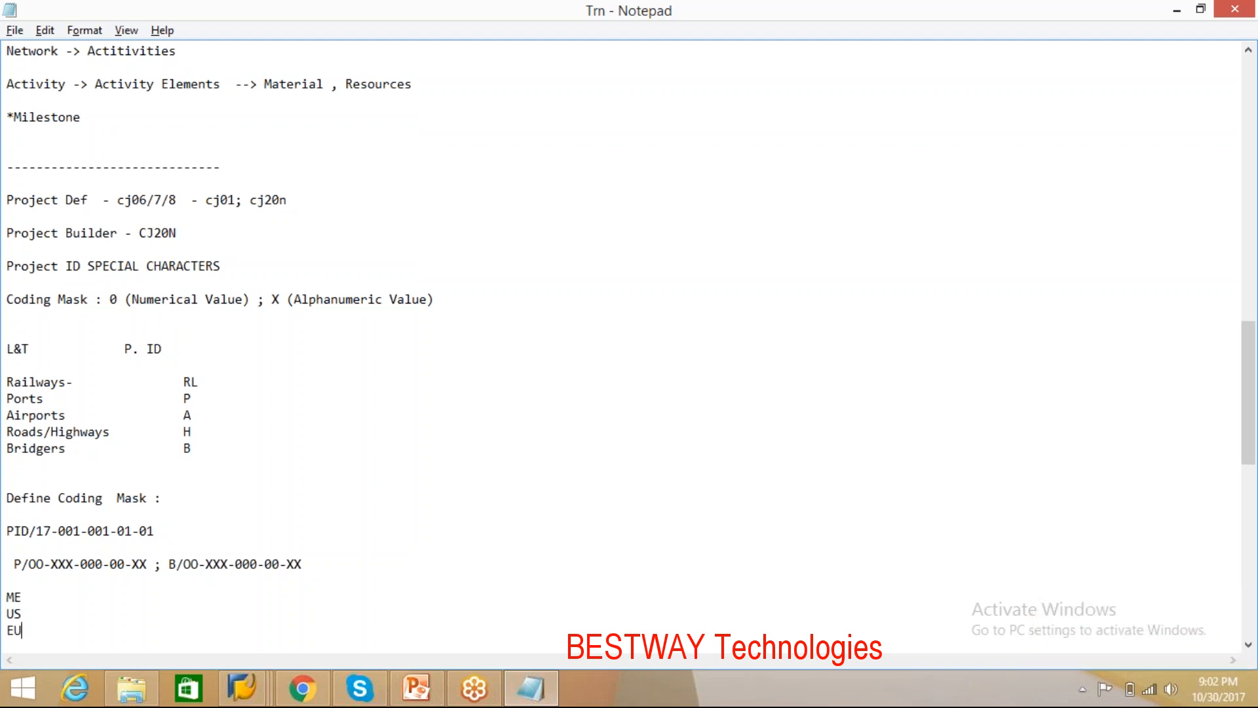
Step: Append -0001 to the ME and US lines
{"action": "left_click", "coordinate": [89, 599]}
{"action": "type", "text": "-0001"}
{"action": "key", "text": "Down"}
{"action": "type", "text": "-0001"}
Step: Extend the ME line with three dot-separated levels so that it reads ME-0001.001.001.001
{"action": "left_click", "coordinate": [70, 595]}
{"action": "type", "text": "."}
{"action": "key", "text": "BackSpace"}
{"action": "type", "text": "-"}
{"action": "key", "text": "BackSpace"}
{"action": "type", "text": ".001"}
{"action": "key", "text": "BackSpace"}
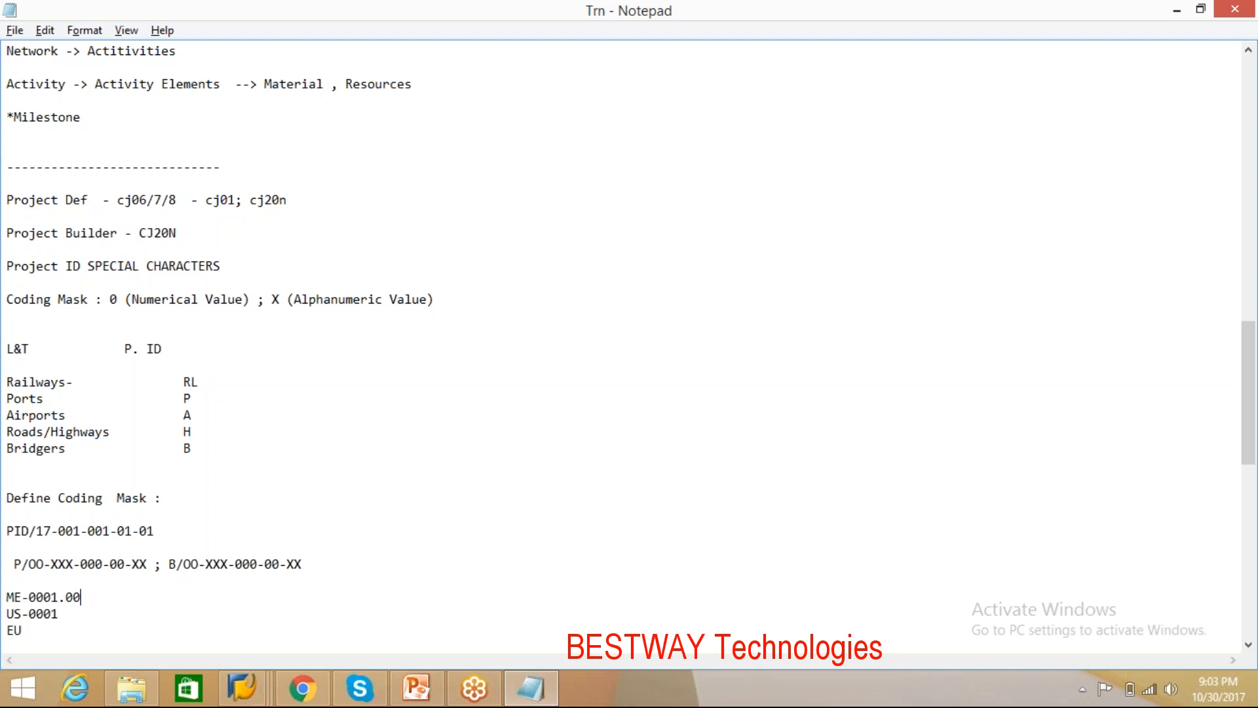
{"action": "type", "text": "1.001.001.001"}
Step: Highlight the ME-0001 part, the ME prefix, and the complete code ME-0001.001.001.001 to examine its structure
{"action": "left_click", "coordinate": [57, 595]}
{"action": "left_click", "coordinate": [9, 595], "text": "shift"}
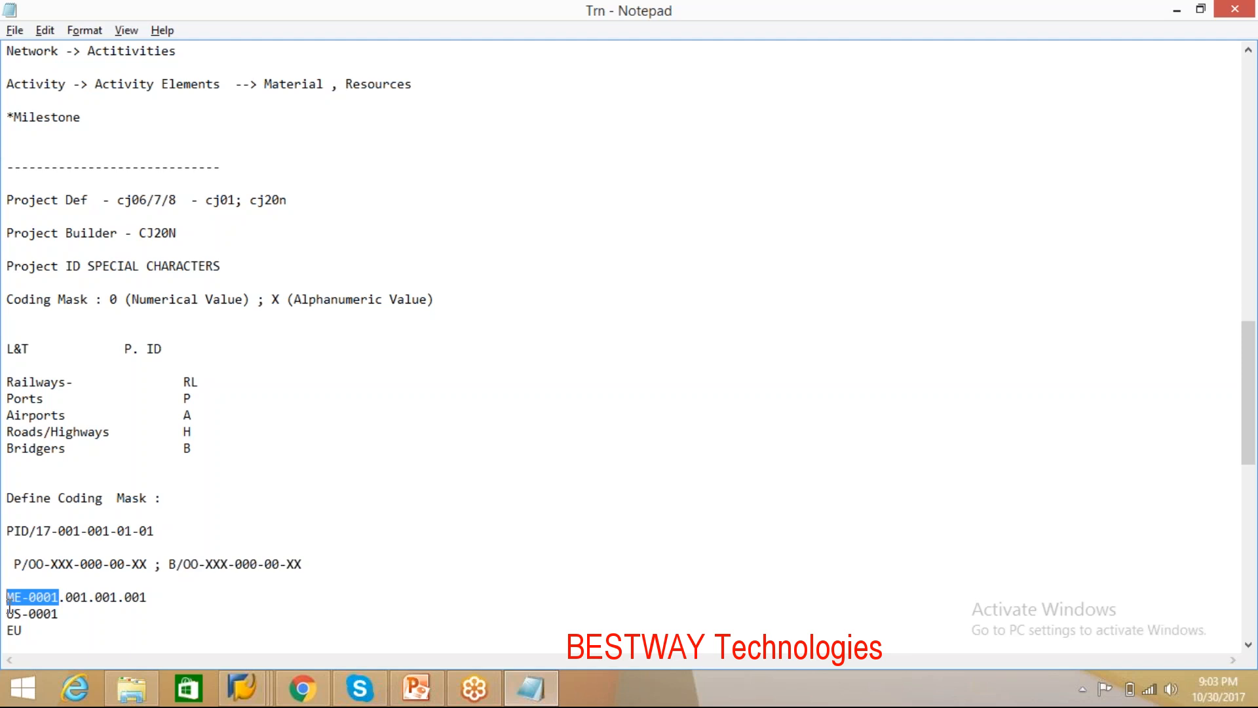
{"action": "left_click_drag", "start_coordinate": [22, 599], "coordinate": [8, 598]}
{"action": "left_click_drag", "start_coordinate": [148, 599], "coordinate": [7, 596]}
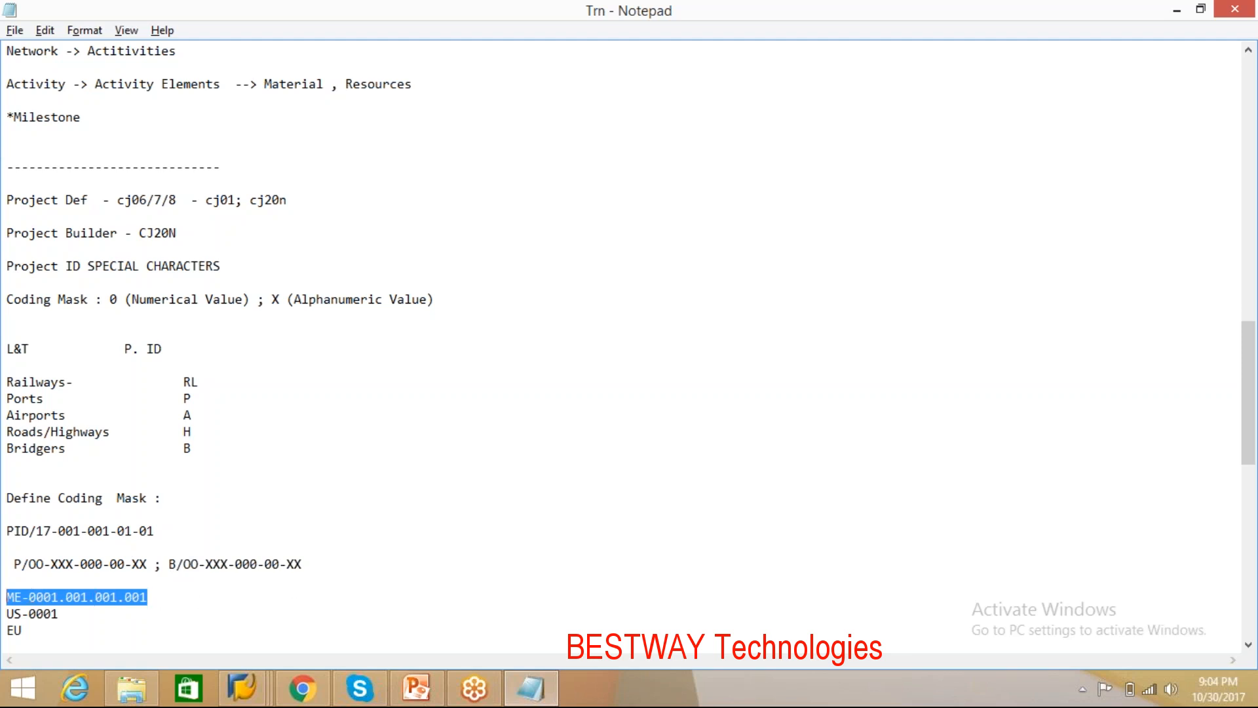
{"action": "left_click_drag", "start_coordinate": [8, 597], "coordinate": [169, 598]}
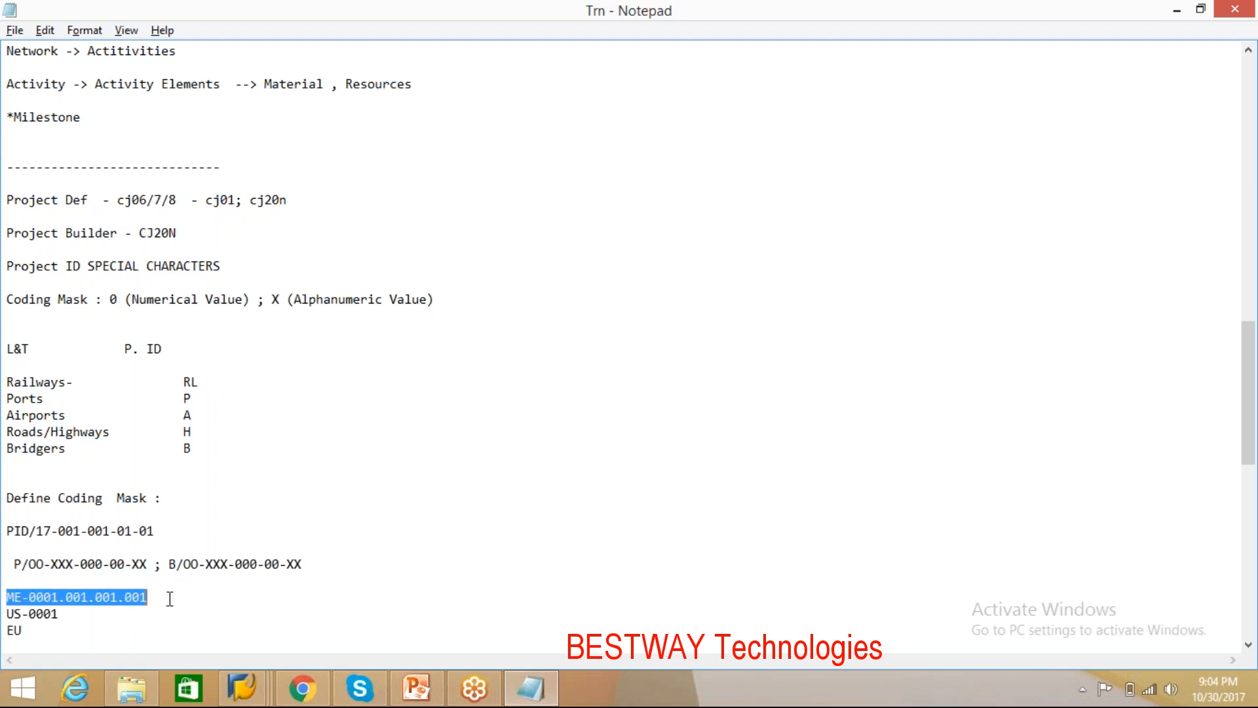